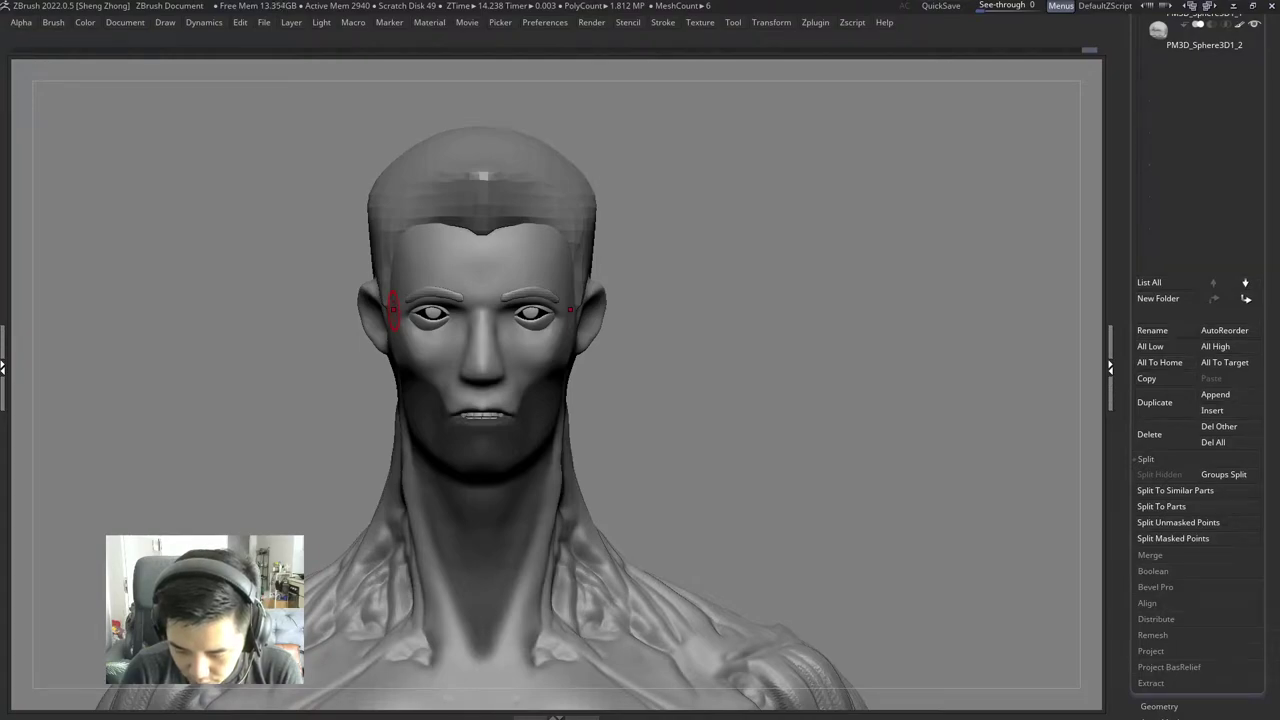
Step: Orbit and zoom around the head, settling on a straight view of the face
{"action": "right_click_drag", "start_coordinate": [569, 308], "coordinate": [585, 408]}
{"action": "scroll", "coordinate": [585, 408], "scroll_direction": "up", "scroll_amount": 5}
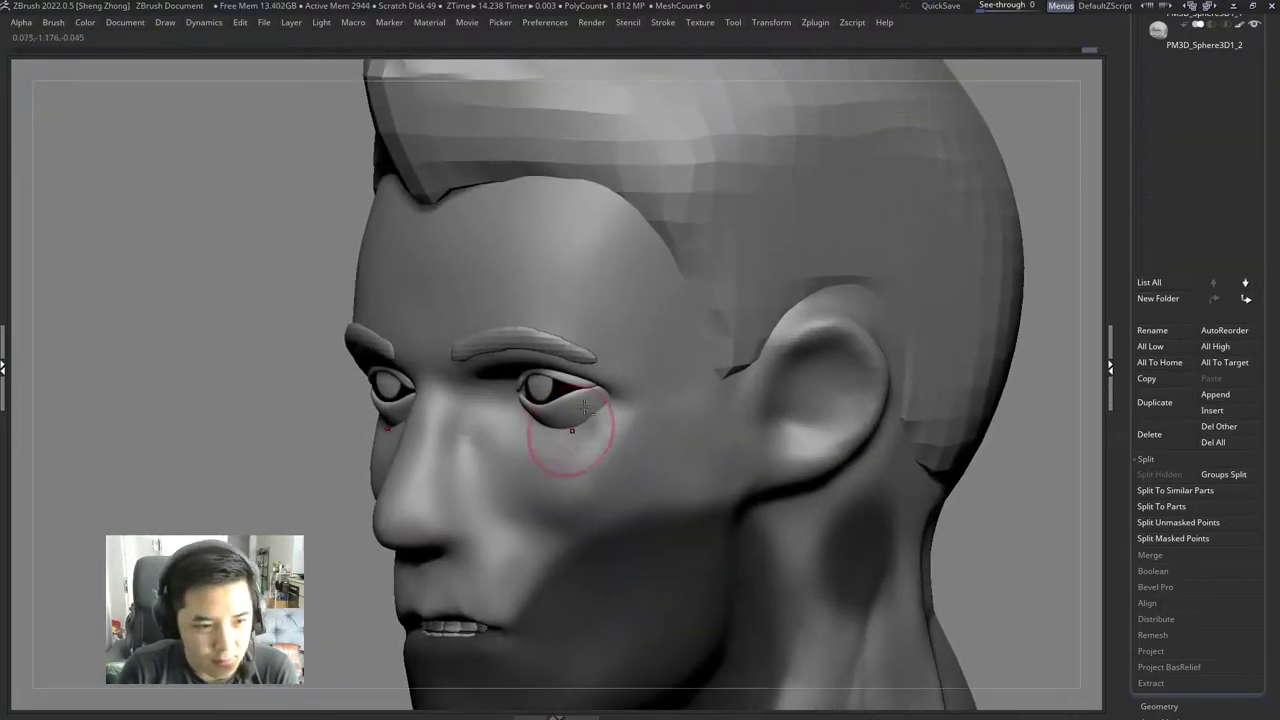
{"action": "right_click_drag", "start_coordinate": [591, 326], "coordinate": [558, 383], "text": "shift"}
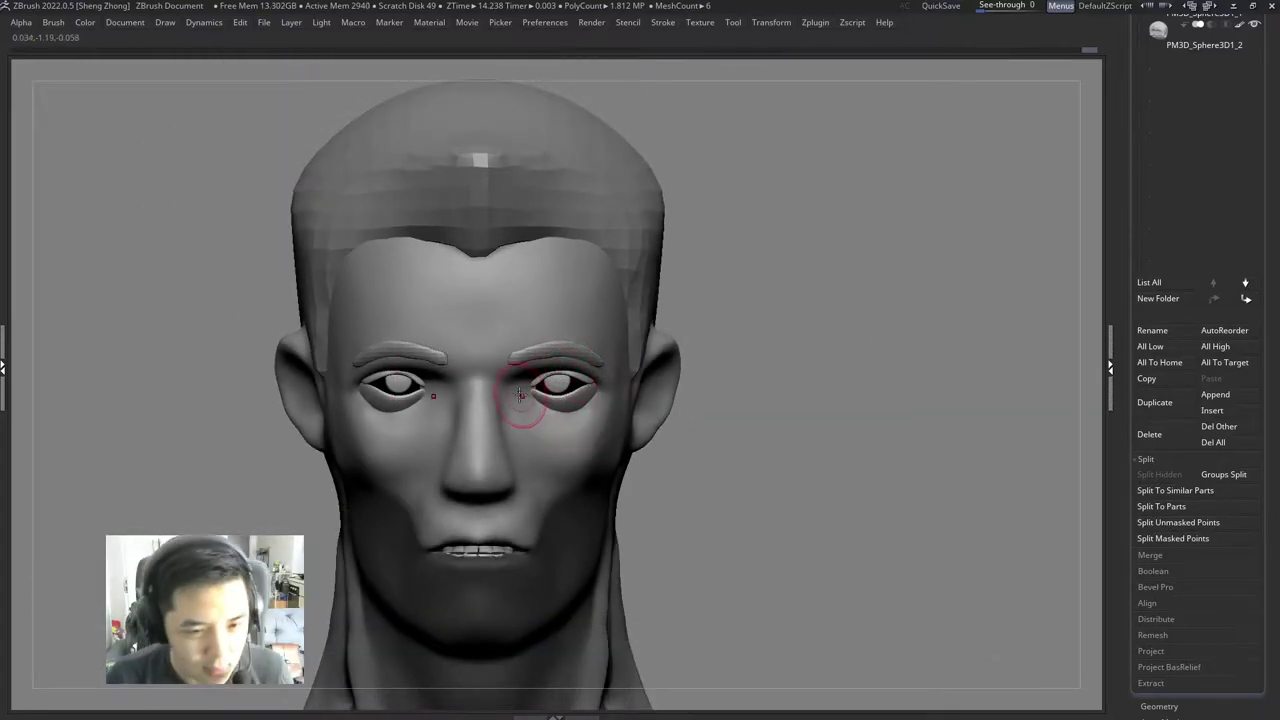
{"action": "right_click_drag", "start_coordinate": [494, 386], "coordinate": [607, 345], "text": "shift"}
Step: Switch to the MeshProject brush and turn the head to a profile view
{"action": "key", "text": "space"}
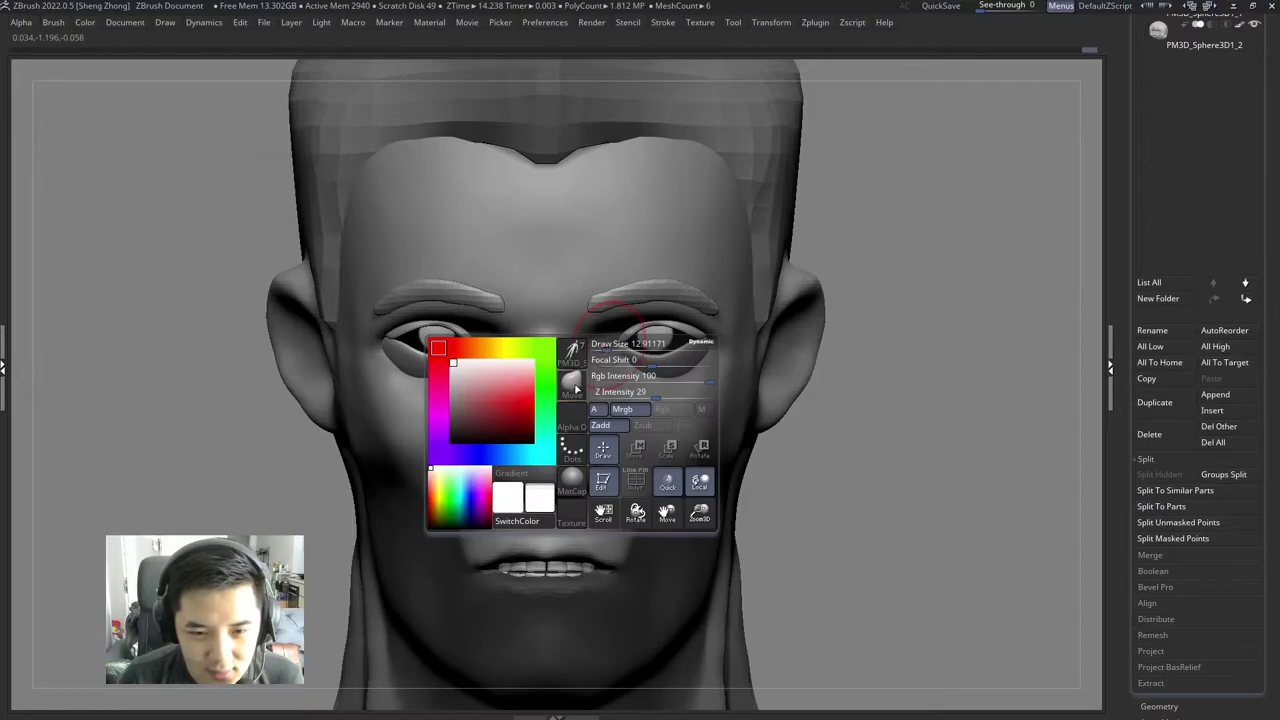
{"action": "key", "text": "b"}
{"action": "left_click", "coordinate": [592, 335]}
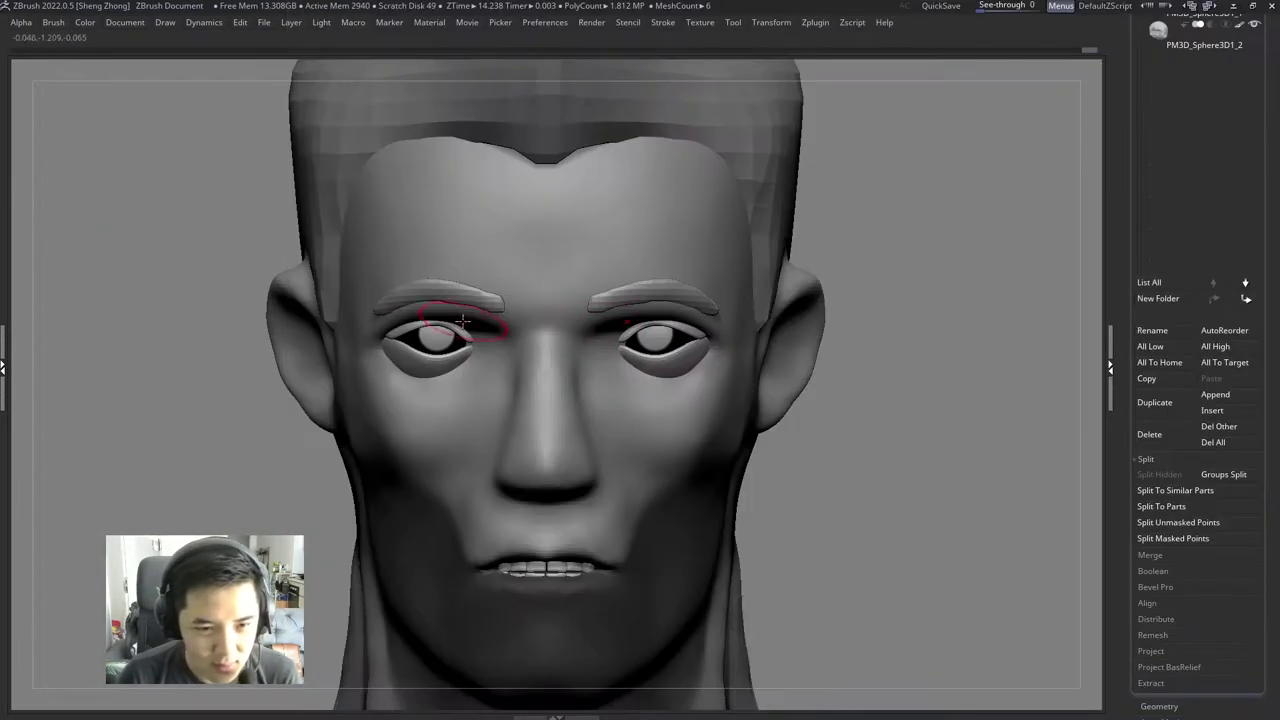
{"action": "mouse_move", "coordinate": [560, 330]}
{"action": "right_mouse_down"}
{"action": "mouse_move", "coordinate": [577, 393]}
{"action": "mouse_move", "coordinate": [577, 362]}
{"action": "mouse_move", "coordinate": [569, 405]}
{"action": "right_mouse_up"}
{"action": "key", "text": "space"}
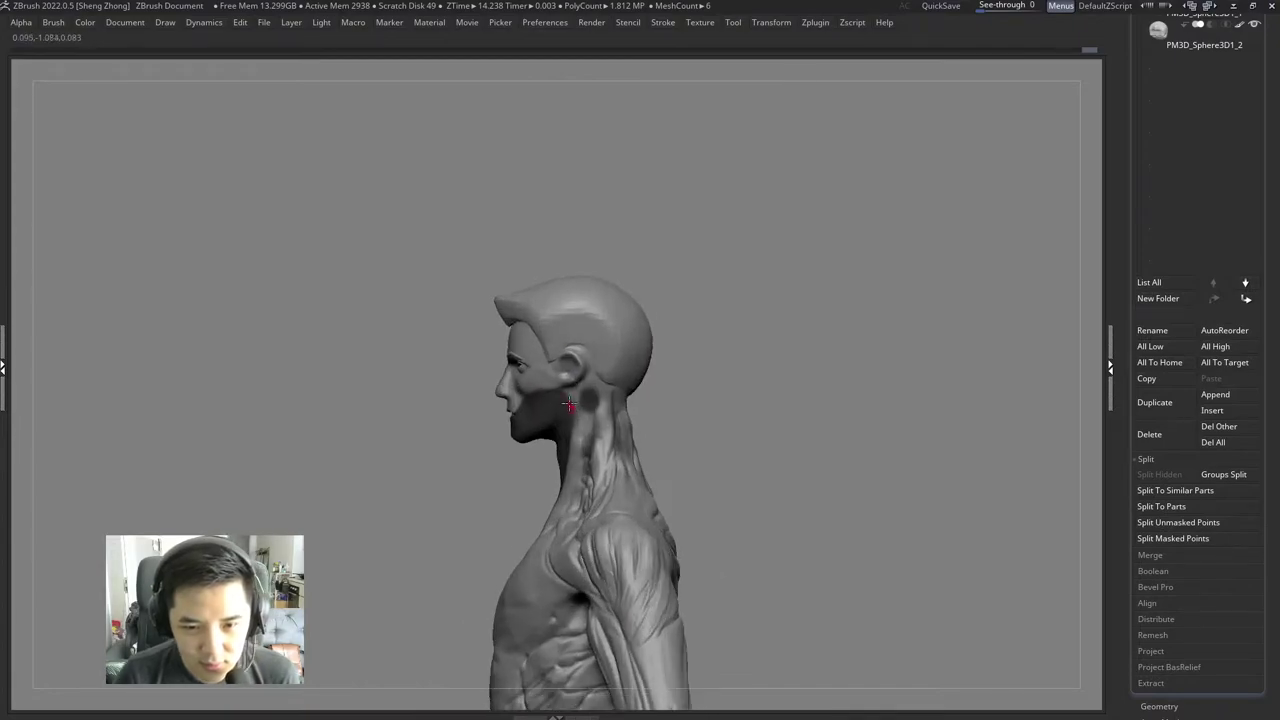
Step: Pick a brush filtered by the letters M and P, then frame the whole body
{"action": "key", "text": "space"}
{"action": "key", "text": "b"}
{"action": "key", "text": "m"}
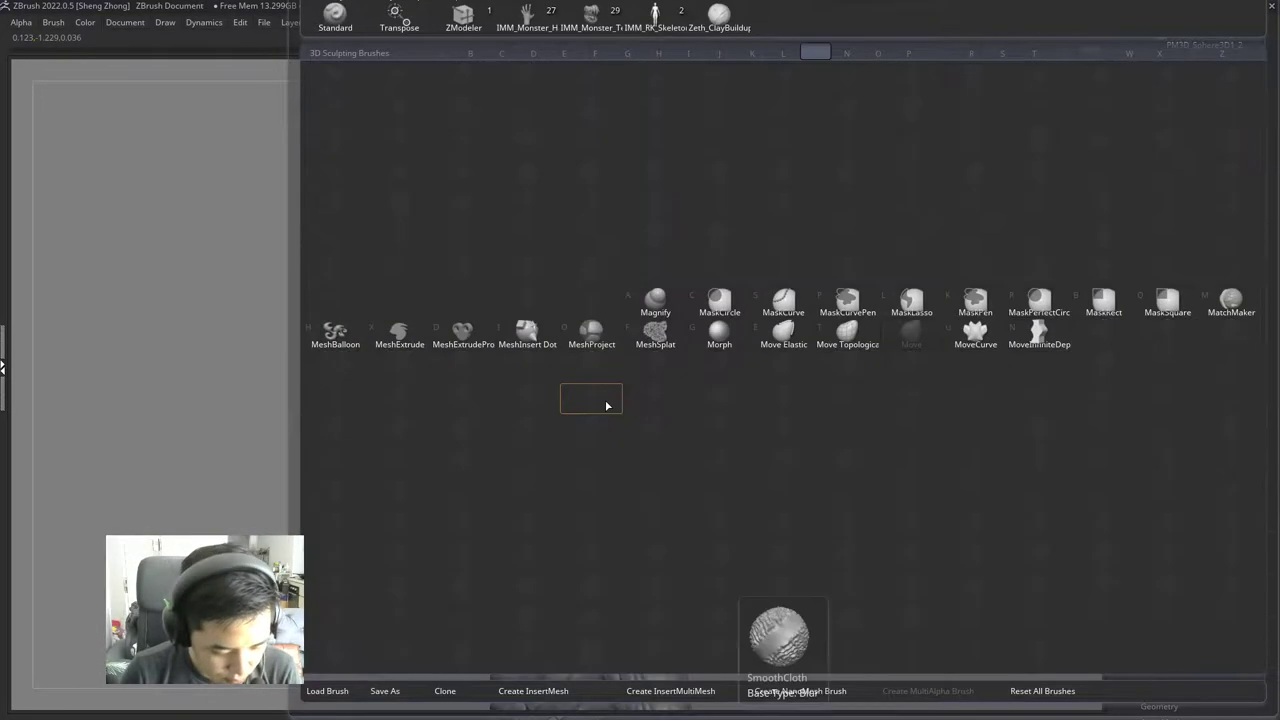
{"action": "key", "text": "p"}
{"action": "mouse_move", "coordinate": [611, 406]}
{"action": "right_mouse_down", "text": "alt"}
{"action": "mouse_move", "coordinate": [605, 371]}
{"action": "mouse_move", "coordinate": [566, 350]}
{"action": "mouse_move", "coordinate": [611, 347]}
{"action": "mouse_move", "coordinate": [566, 271]}
{"action": "right_mouse_up", "text": "alt"}
{"action": "key", "text": "f"}
{"action": "key", "text": "f"}
Step: Frame the full figure at three-quarter view, restoring the shelves and PolyF wireframe
{"action": "key", "text": "space"}
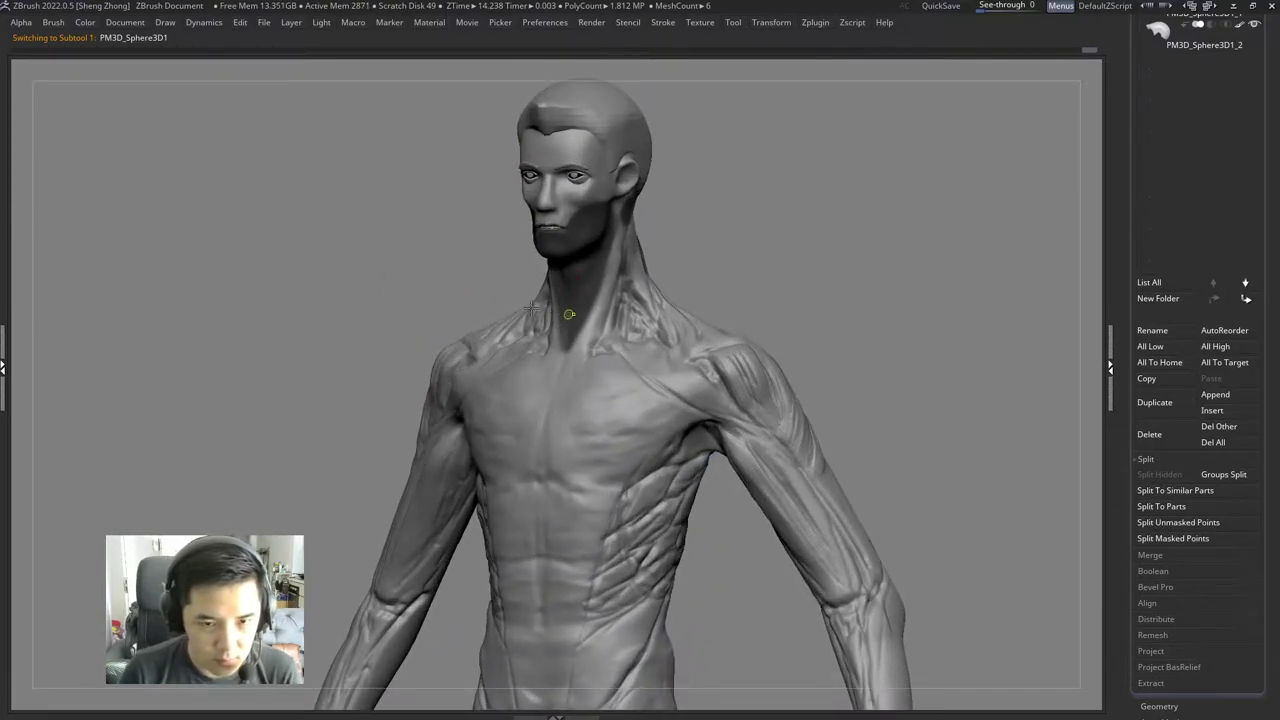
{"action": "key", "text": "f"}
{"action": "mouse_move", "coordinate": [531, 309]}
{"action": "right_mouse_down"}
{"action": "mouse_move", "coordinate": [411, 357]}
{"action": "mouse_move", "coordinate": [481, 318]}
{"action": "mouse_move", "coordinate": [637, 374]}
{"action": "mouse_move", "coordinate": [734, 297]}
{"action": "mouse_move", "coordinate": [414, 289]}
{"action": "mouse_move", "coordinate": [647, 366]}
{"action": "right_mouse_up"}
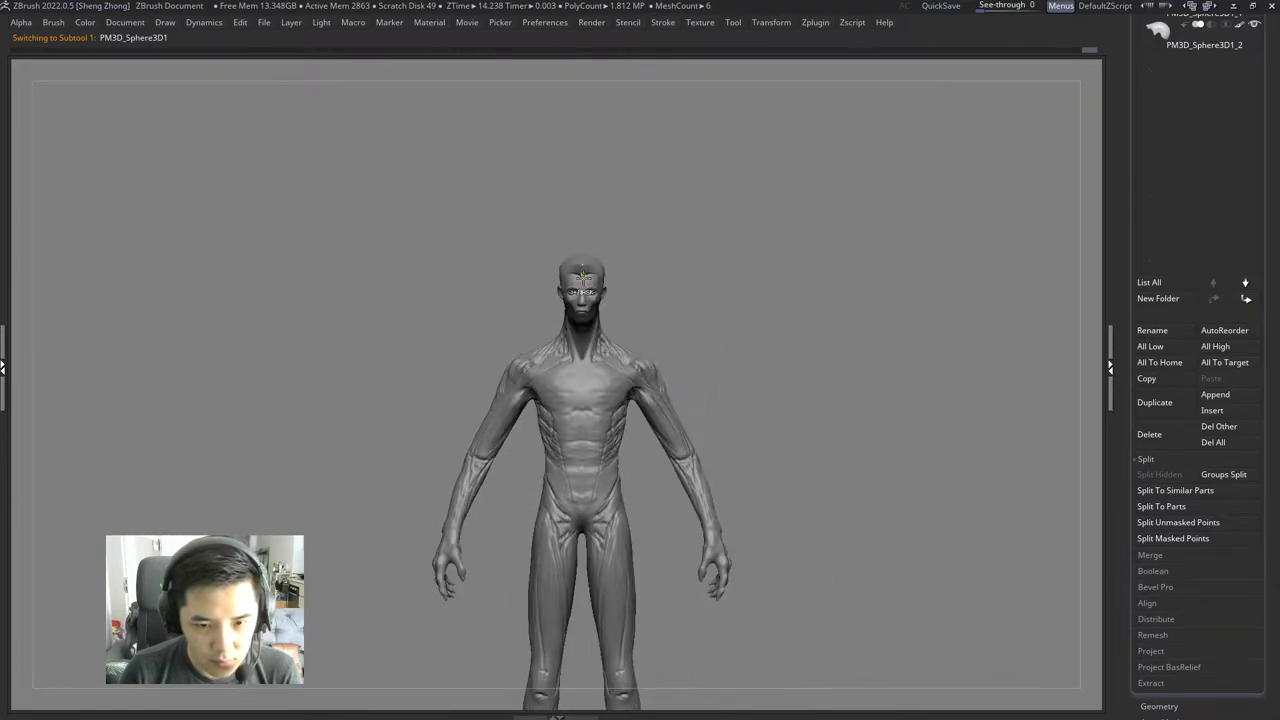
{"action": "mouse_move", "coordinate": [582, 276]}
{"action": "right_mouse_down"}
{"action": "mouse_move", "coordinate": [588, 306]}
{"action": "mouse_move", "coordinate": [668, 380]}
{"action": "right_mouse_up"}
{"action": "key", "text": "Tab"}
{"action": "key", "text": "shift+f"}
{"action": "key", "text": "shift+f"}
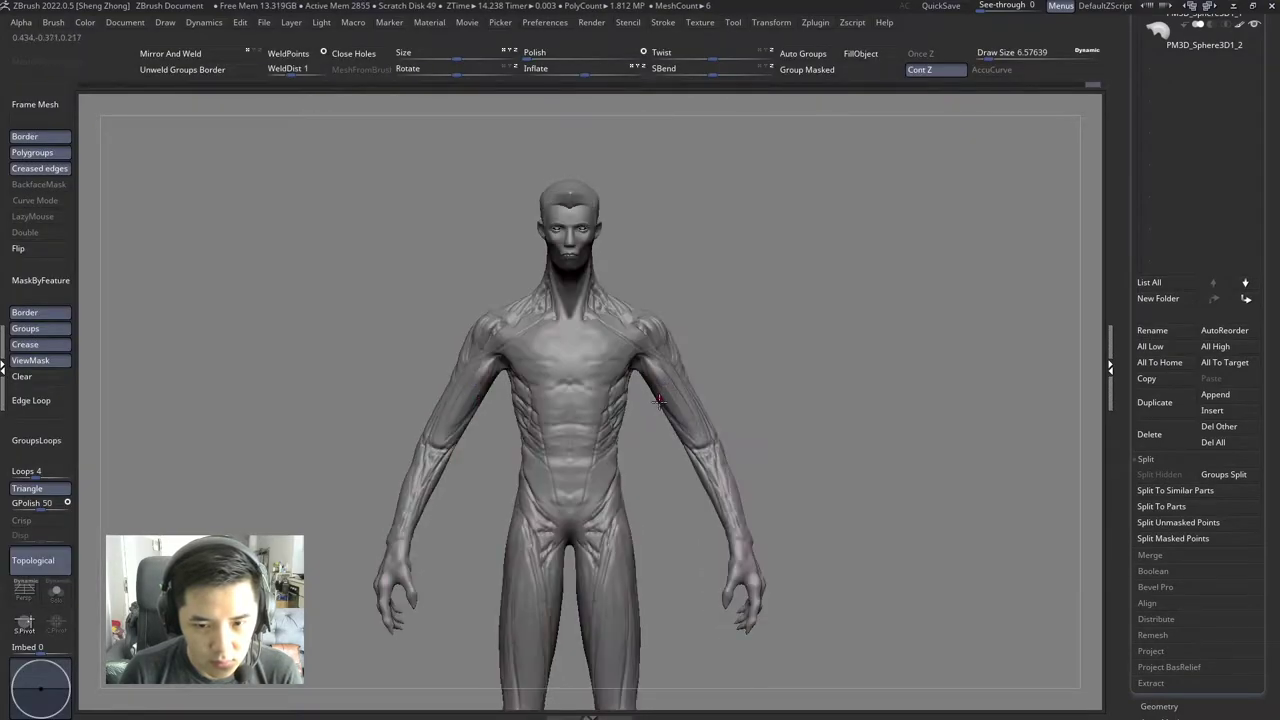
Step: Clear the body mask and inspect the face and chest from side and front
{"action": "left_click", "coordinate": [55, 377]}
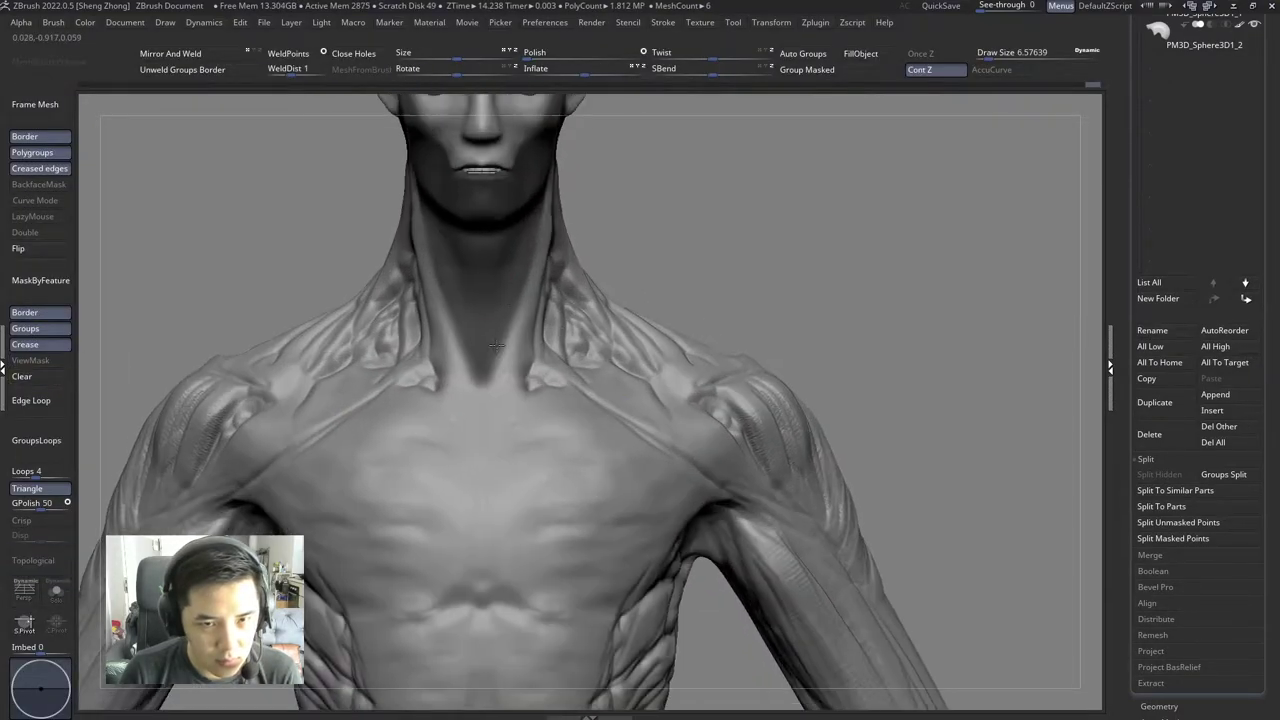
{"action": "mouse_move", "coordinate": [596, 380]}
{"action": "right_mouse_down", "text": "ctrl"}
{"action": "mouse_move", "coordinate": [596, 456]}
{"action": "mouse_move", "coordinate": [628, 344]}
{"action": "mouse_move", "coordinate": [599, 342]}
{"action": "mouse_move", "coordinate": [603, 355]}
{"action": "right_mouse_up", "text": "ctrl"}
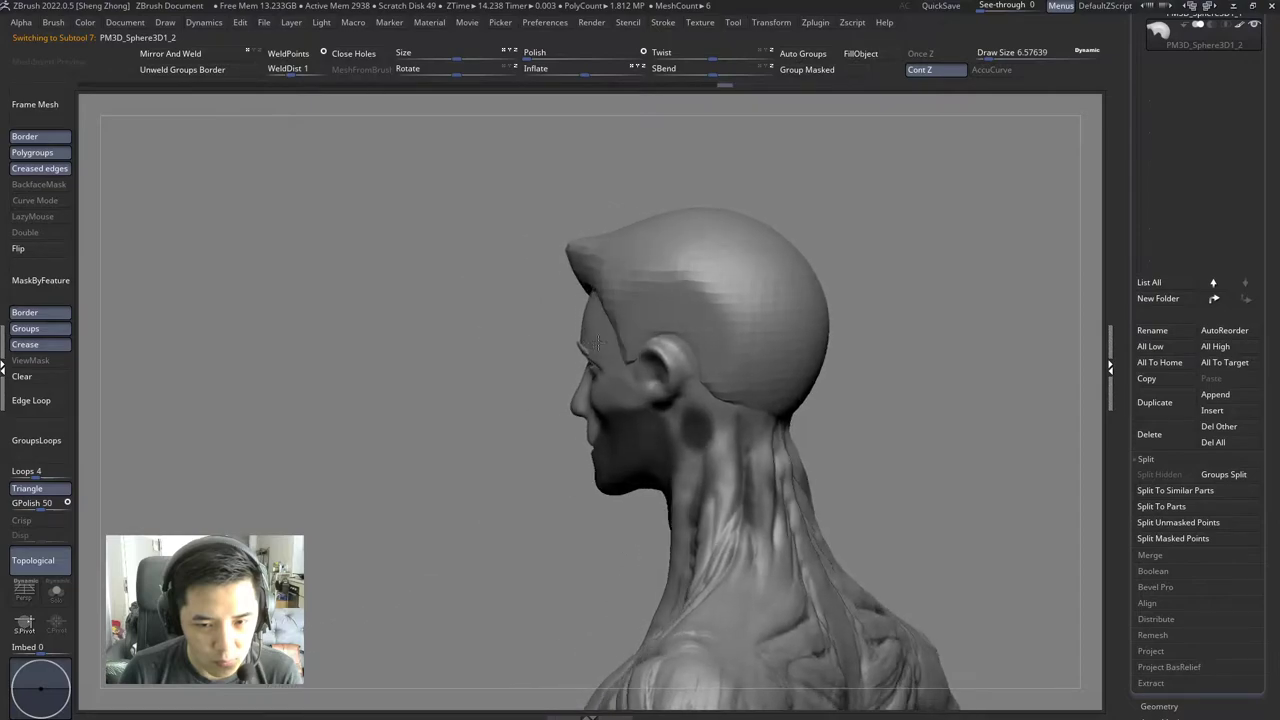
{"action": "left_click_drag", "start_coordinate": [603, 355], "coordinate": [552, 346]}
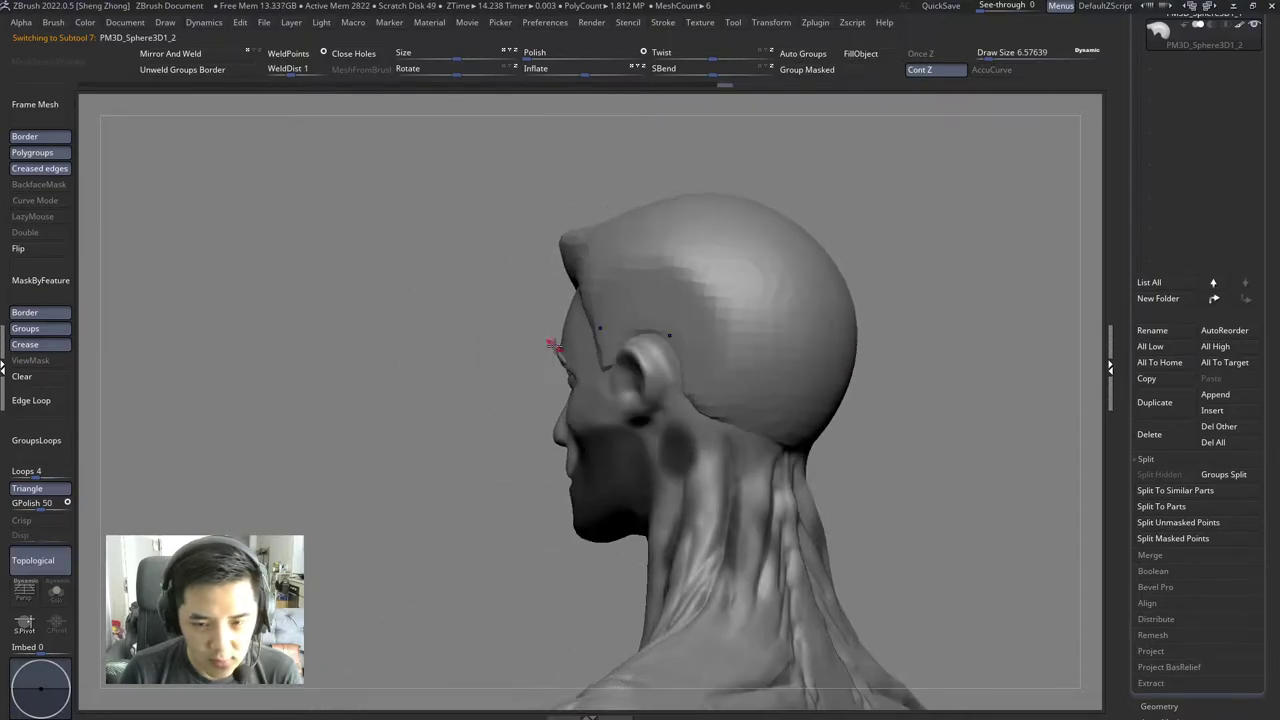
{"action": "mouse_move", "coordinate": [596, 361]}
{"action": "right_mouse_down"}
{"action": "mouse_move", "coordinate": [475, 372]}
{"action": "mouse_move", "coordinate": [612, 385]}
{"action": "right_mouse_up"}
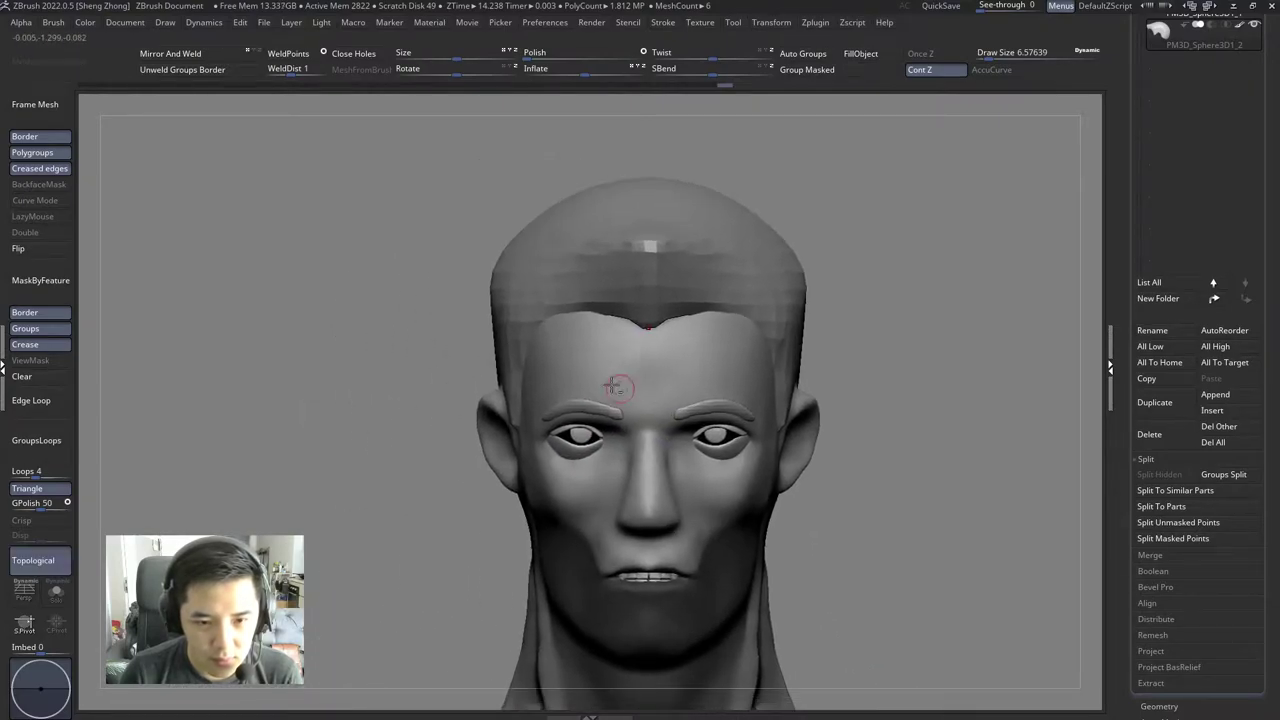
Step: Select the hair cap subtool and orbit from right profile to a straight front view
{"action": "left_click", "coordinate": [572, 280], "text": "alt"}
{"action": "mouse_move", "coordinate": [572, 280]}
{"action": "right_mouse_down"}
{"action": "mouse_move", "coordinate": [563, 337]}
{"action": "mouse_move", "coordinate": [500, 349]}
{"action": "right_mouse_up"}
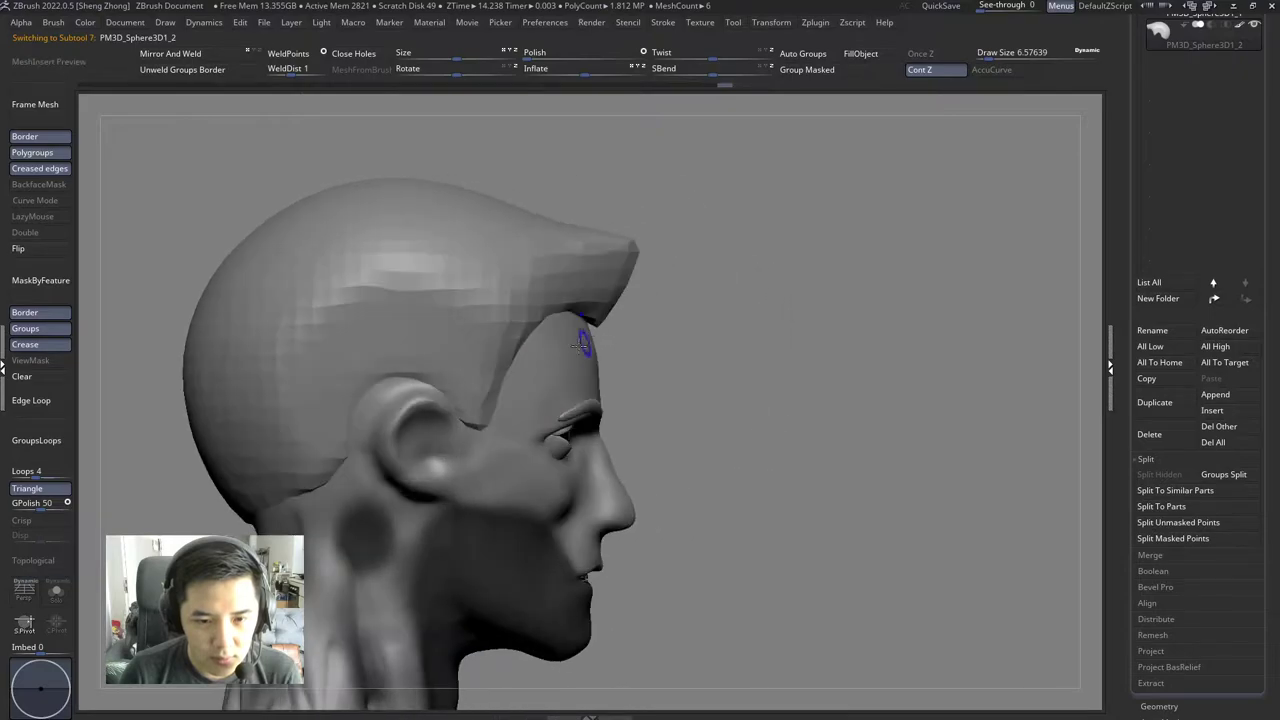
{"action": "scroll", "coordinate": [1165, 487], "scroll_direction": "down", "scroll_amount": 3}
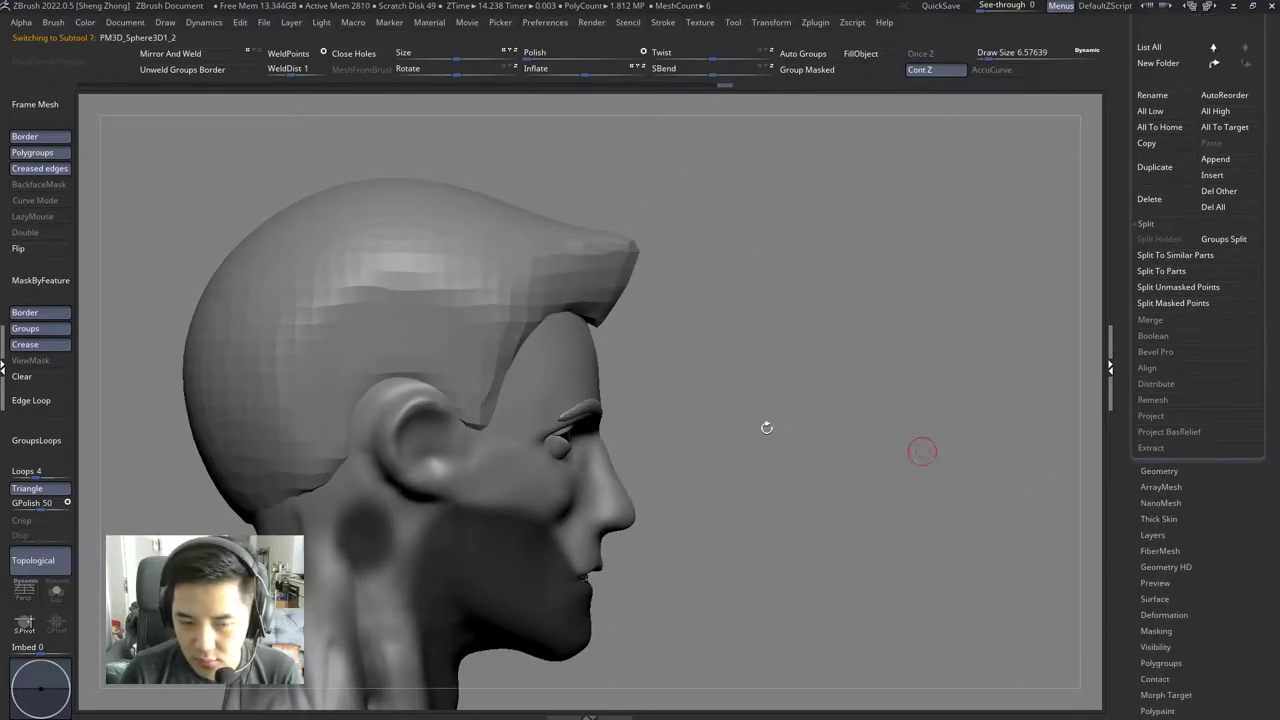
{"action": "right_click_drag", "start_coordinate": [766, 428], "coordinate": [631, 365]}
{"action": "mouse_move", "coordinate": [697, 289]}
{"action": "right_mouse_down", "text": "shift"}
{"action": "mouse_move", "coordinate": [660, 368]}
{"action": "mouse_move", "coordinate": [634, 314]}
{"action": "mouse_move", "coordinate": [645, 285]}
{"action": "mouse_move", "coordinate": [610, 285]}
{"action": "mouse_move", "coordinate": [686, 306]}
{"action": "mouse_move", "coordinate": [431, 303]}
{"action": "mouse_move", "coordinate": [557, 285]}
{"action": "mouse_move", "coordinate": [583, 348]}
{"action": "mouse_move", "coordinate": [630, 365]}
{"action": "mouse_move", "coordinate": [594, 373]}
{"action": "mouse_move", "coordinate": [560, 337]}
{"action": "mouse_move", "coordinate": [580, 303]}
{"action": "mouse_move", "coordinate": [580, 346]}
{"action": "mouse_move", "coordinate": [721, 388]}
{"action": "right_mouse_up", "text": "shift"}
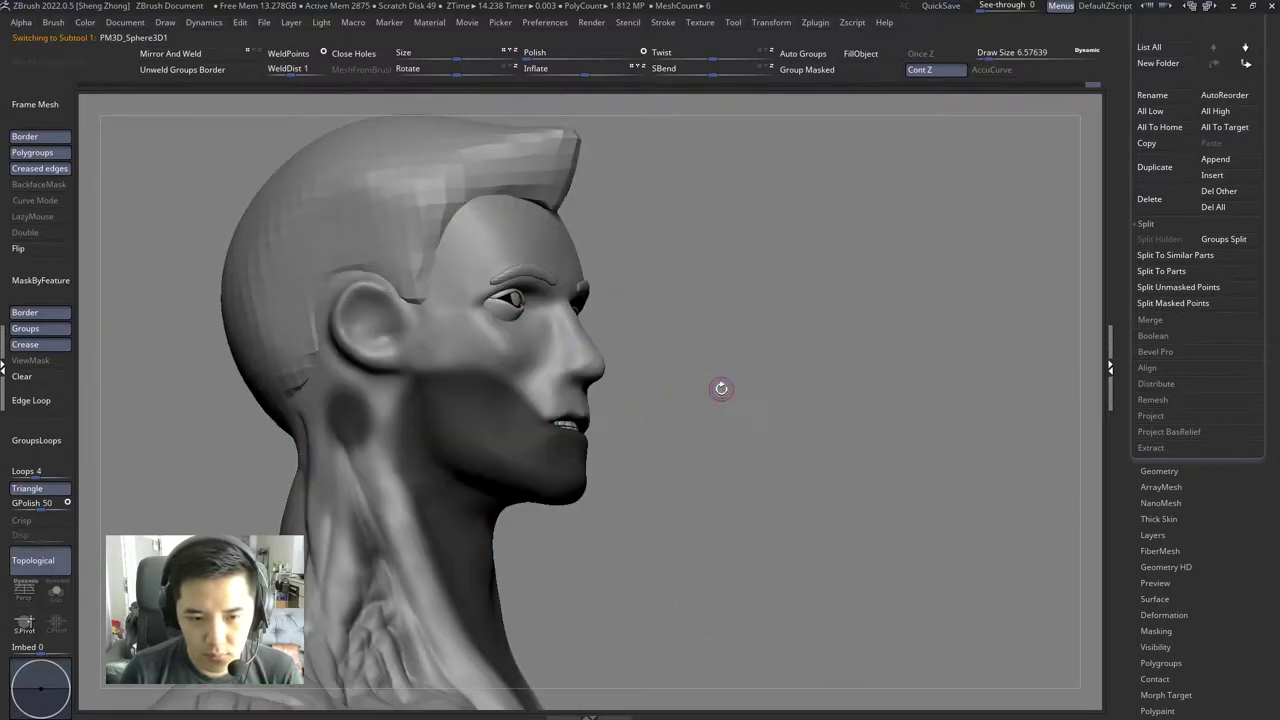
Step: Check the head in a true side profile, then snap back to a front view
{"action": "key", "text": "space"}
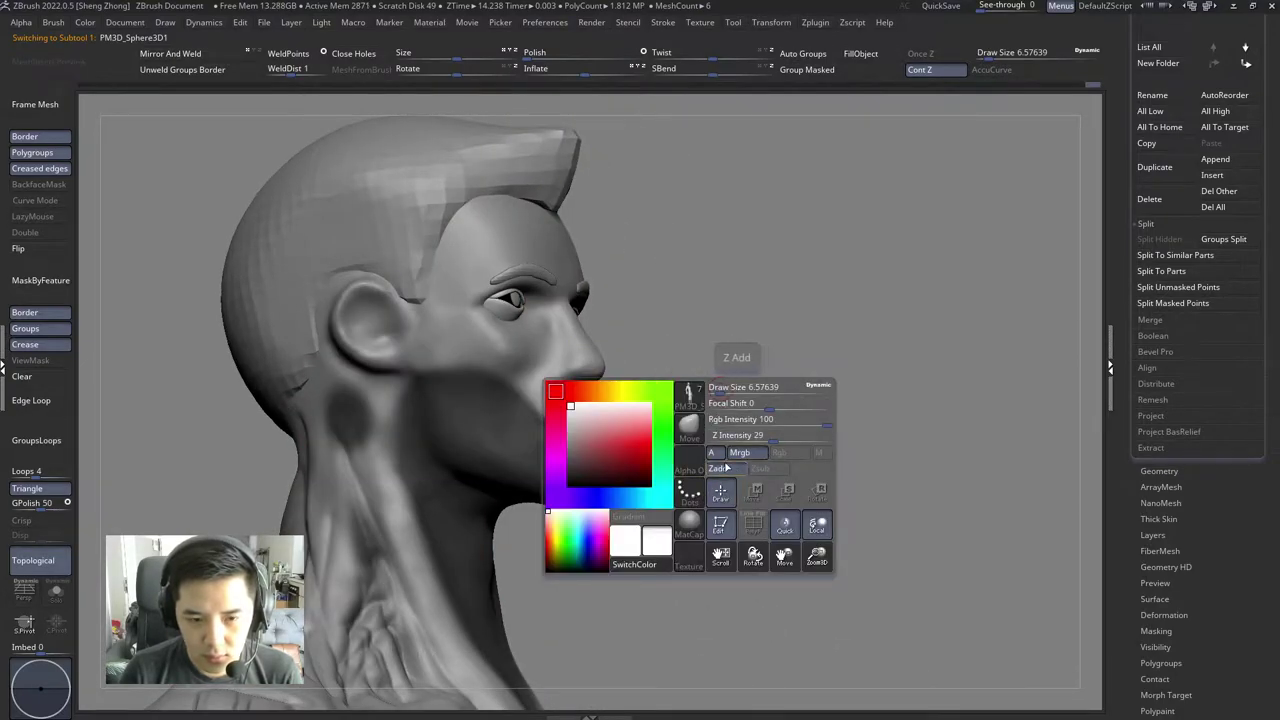
{"action": "mouse_move", "coordinate": [726, 467]}
{"action": "right_mouse_down"}
{"action": "mouse_move", "coordinate": [486, 343]}
{"action": "mouse_move", "coordinate": [524, 424]}
{"action": "mouse_move", "coordinate": [694, 289]}
{"action": "right_mouse_up"}
{"action": "key", "text": "space"}
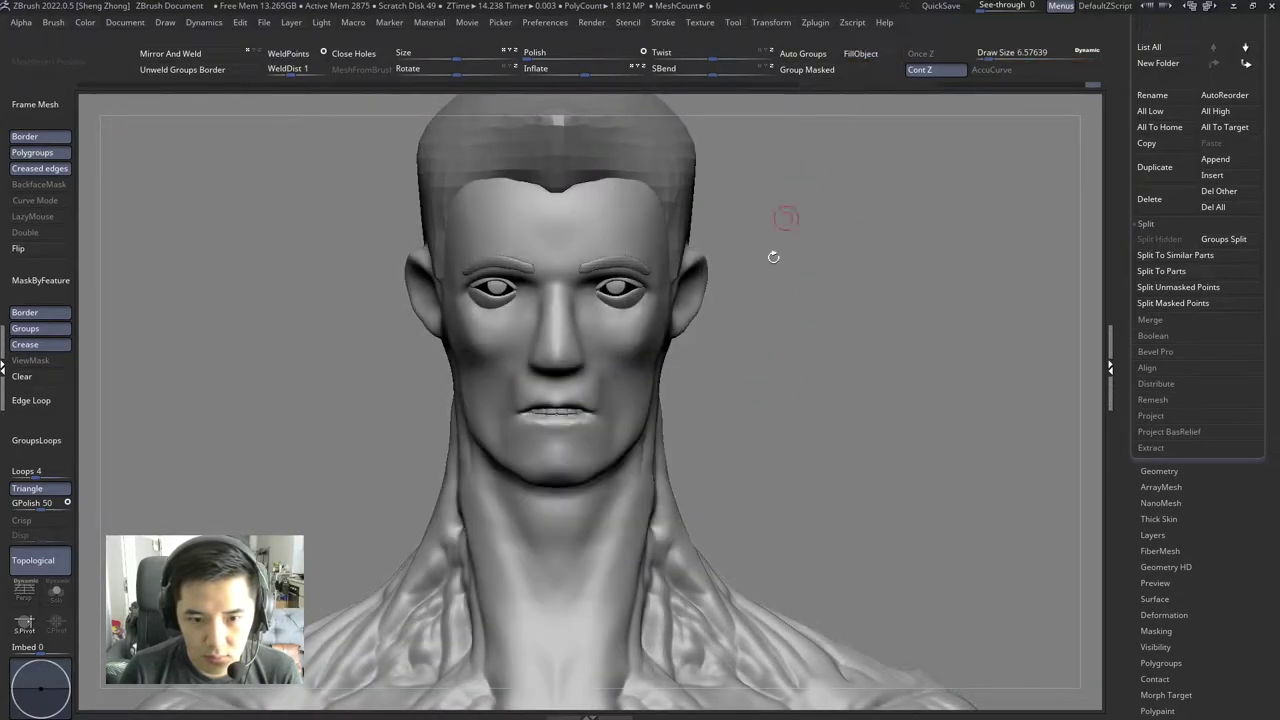
{"action": "key", "text": "space"}
Step: Choose a brush from the library and orbit from the face to a side profile
{"action": "key", "text": "b"}
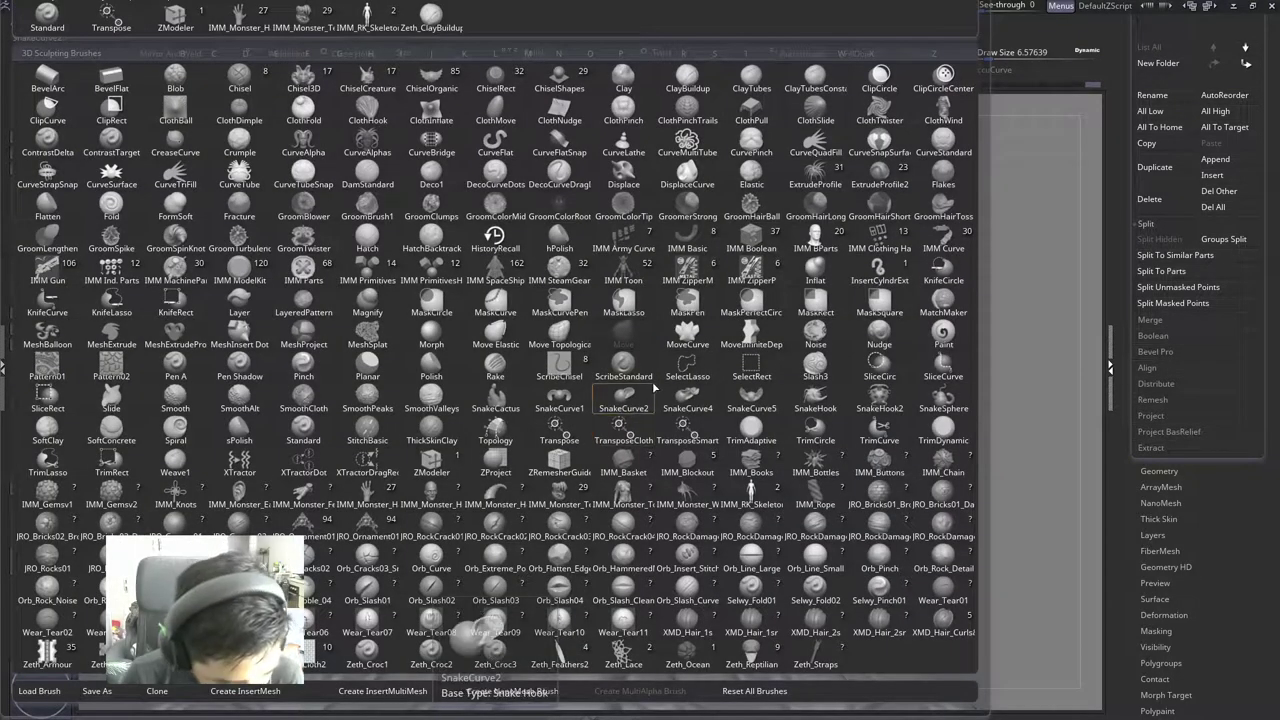
{"action": "left_click", "coordinate": [652, 391]}
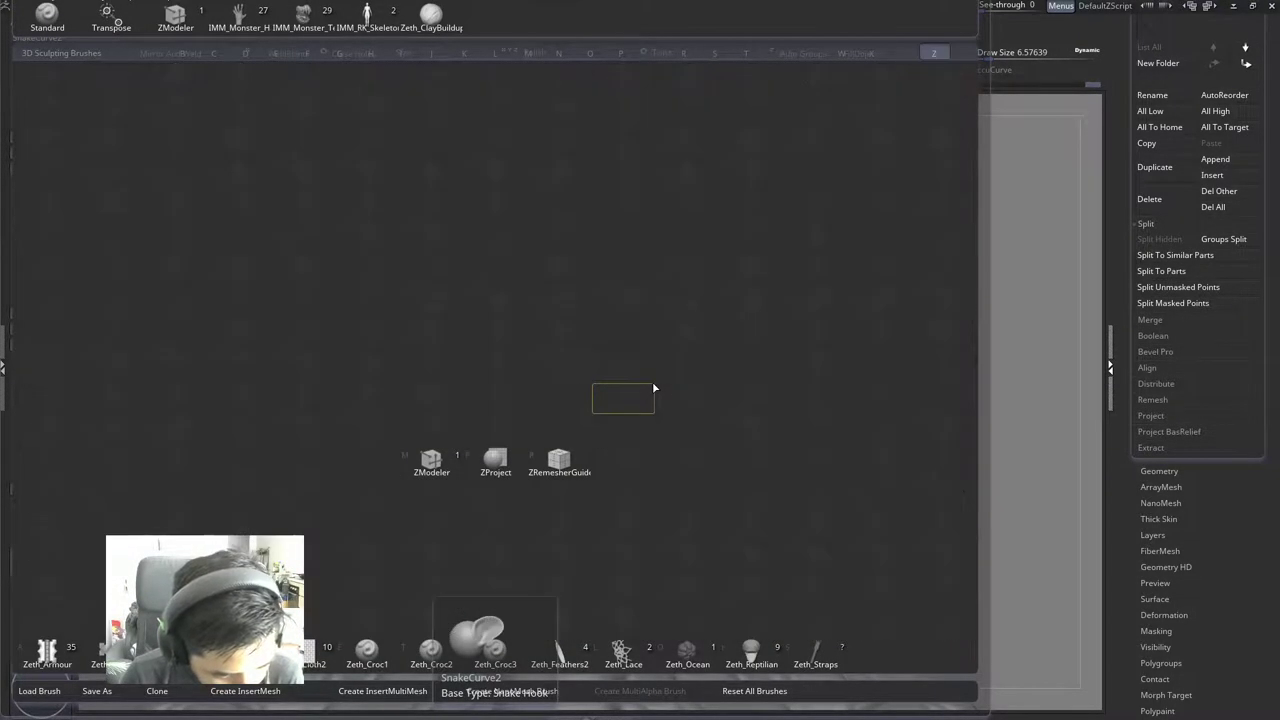
{"action": "key", "text": "space"}
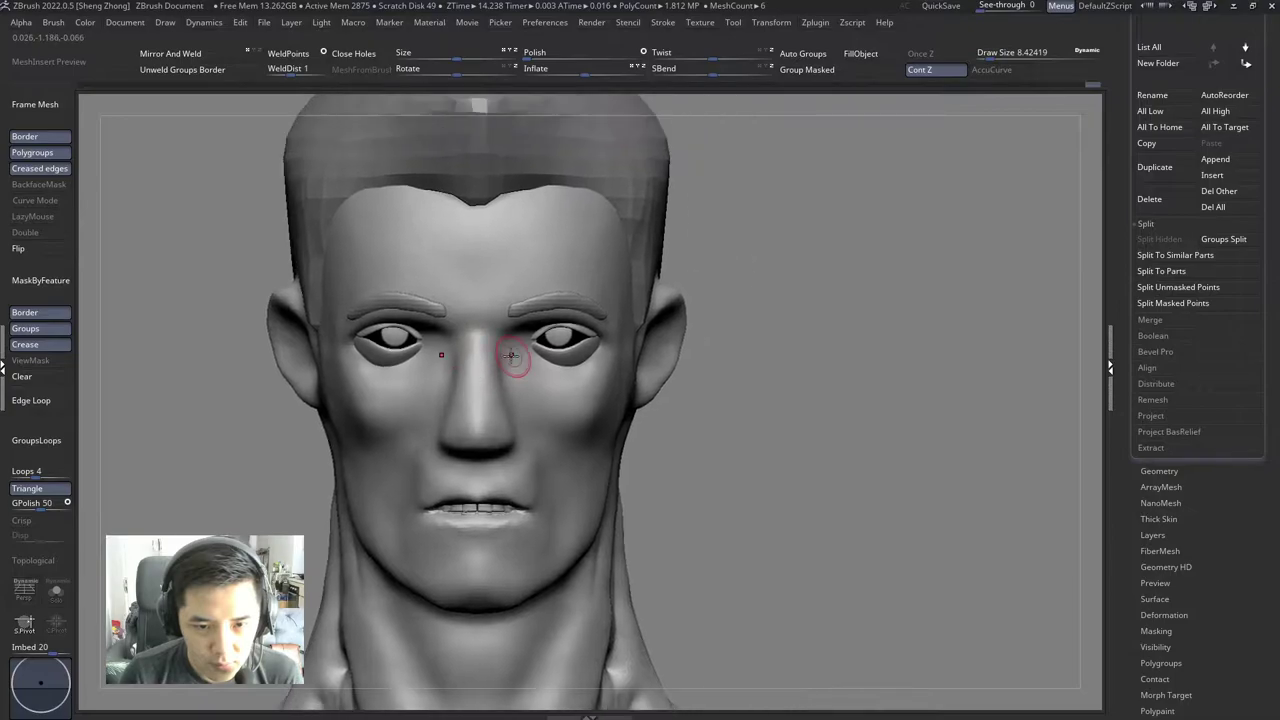
{"action": "mouse_move", "coordinate": [514, 357]}
{"action": "right_mouse_down"}
{"action": "mouse_move", "coordinate": [437, 286]}
{"action": "mouse_move", "coordinate": [343, 277]}
{"action": "mouse_move", "coordinate": [491, 343]}
{"action": "mouse_move", "coordinate": [580, 428]}
{"action": "right_mouse_up"}
Step: Pick an S–T filtered brush, set Draw Size about 73.9, then 59.2, viewing the right profile
{"action": "key", "text": "space"}
{"action": "key", "text": "b"}
{"action": "key", "text": "s"}
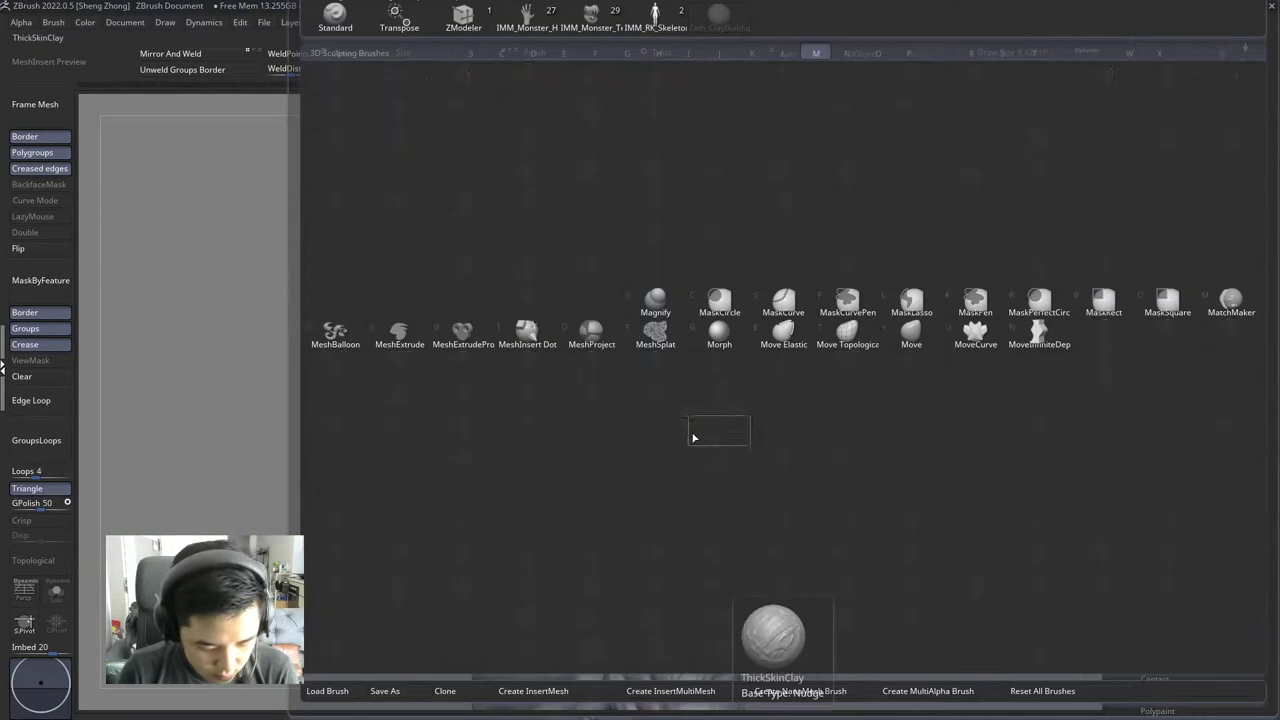
{"action": "key", "text": "t"}
{"action": "key", "text": "space"}
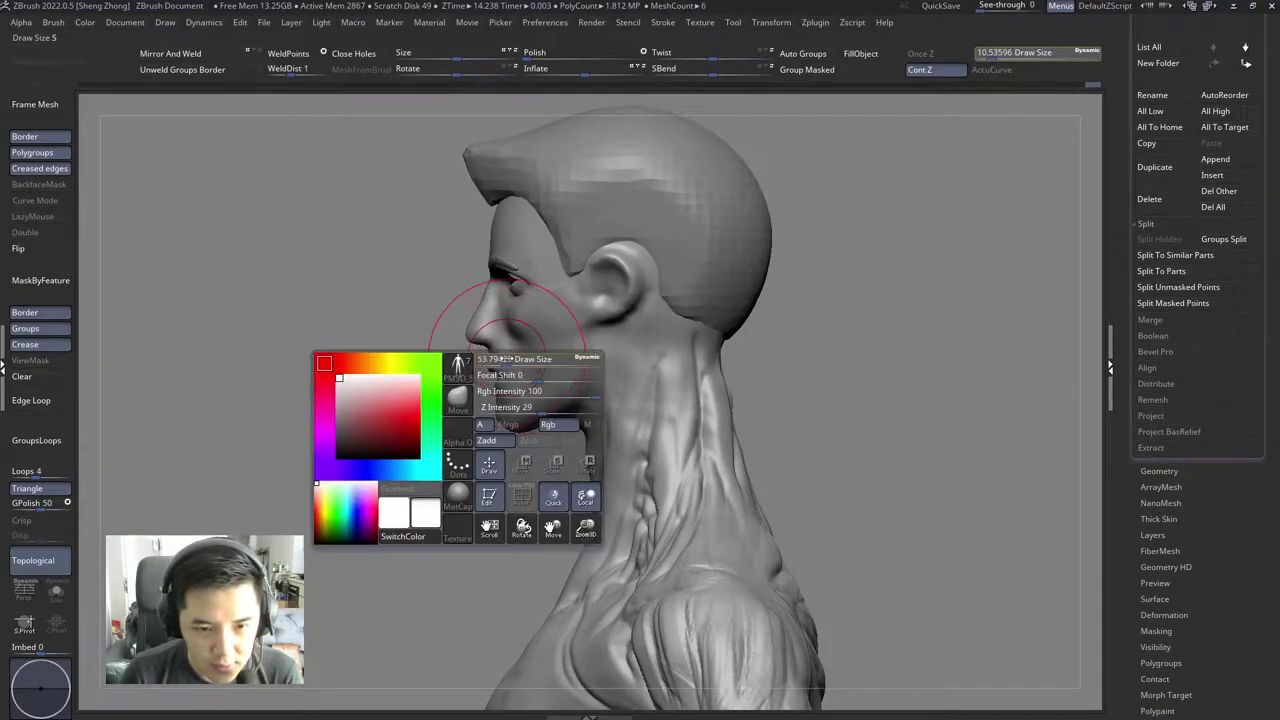
{"action": "left_click_drag", "start_coordinate": [505, 358], "coordinate": [516, 418]}
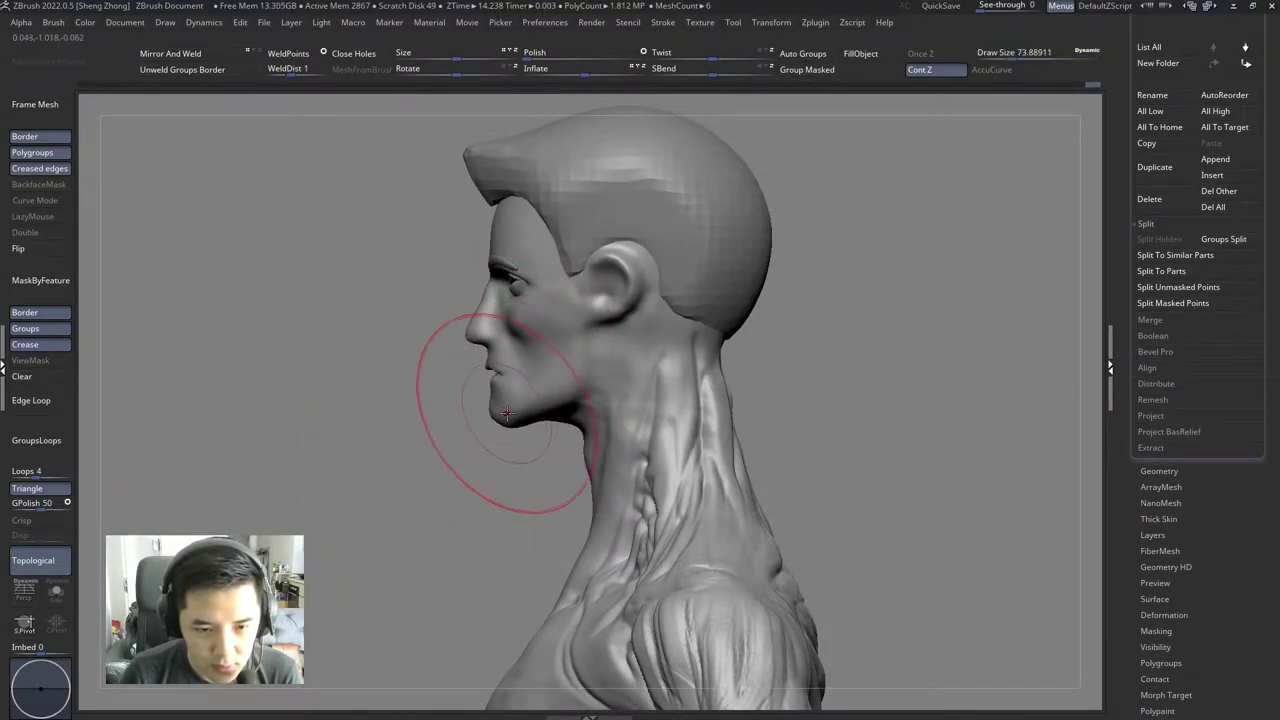
{"action": "key", "text": "ctrl"}
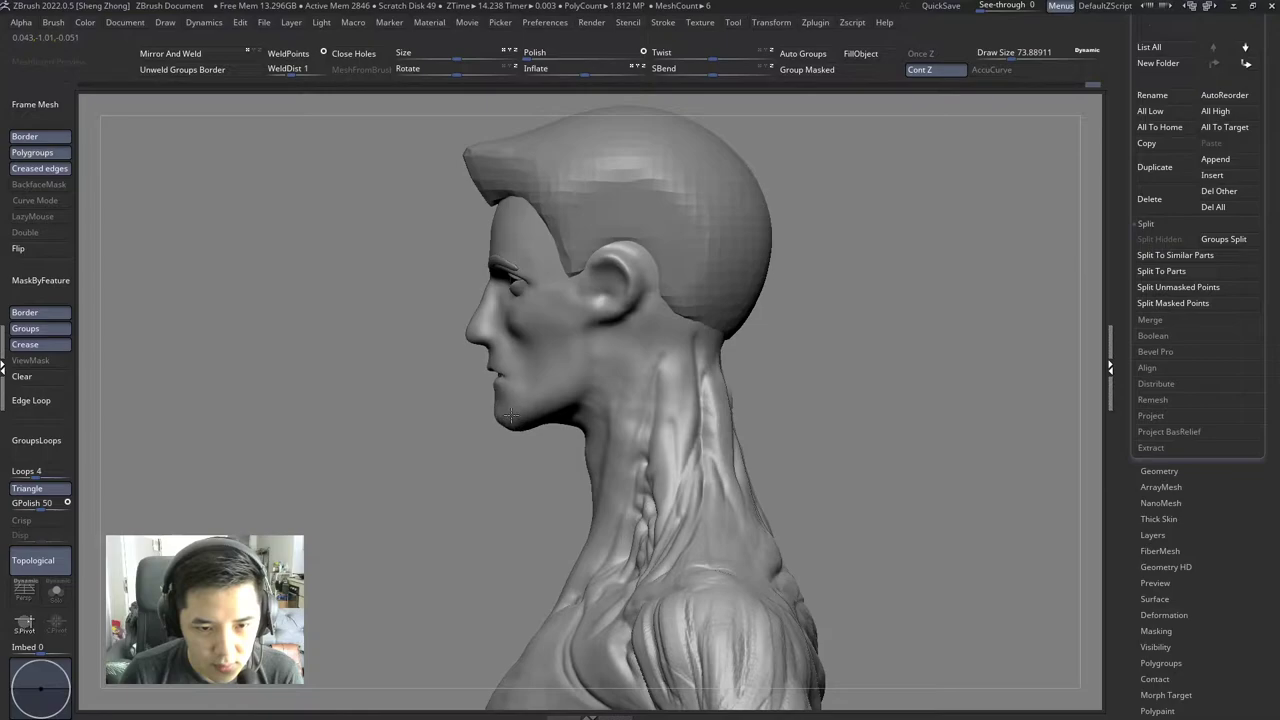
{"action": "right_click_drag", "start_coordinate": [511, 415], "coordinate": [533, 390]}
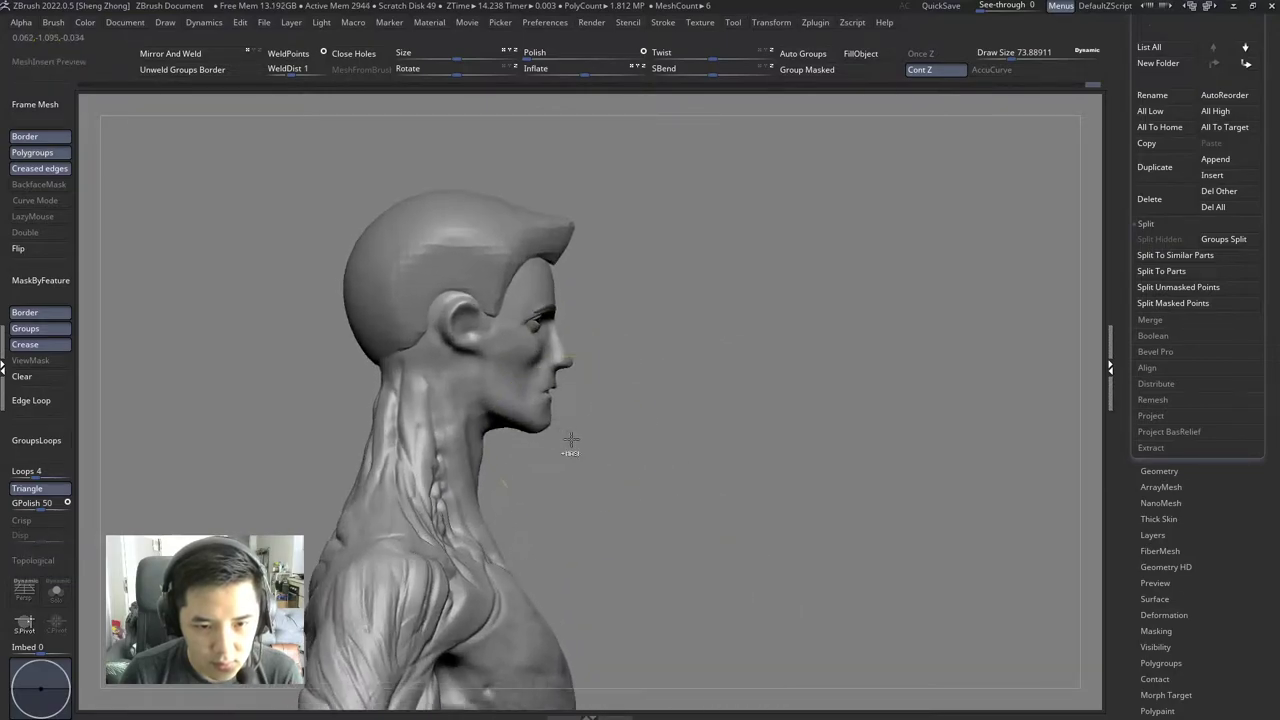
{"action": "left_click_drag", "start_coordinate": [533, 390], "coordinate": [551, 457]}
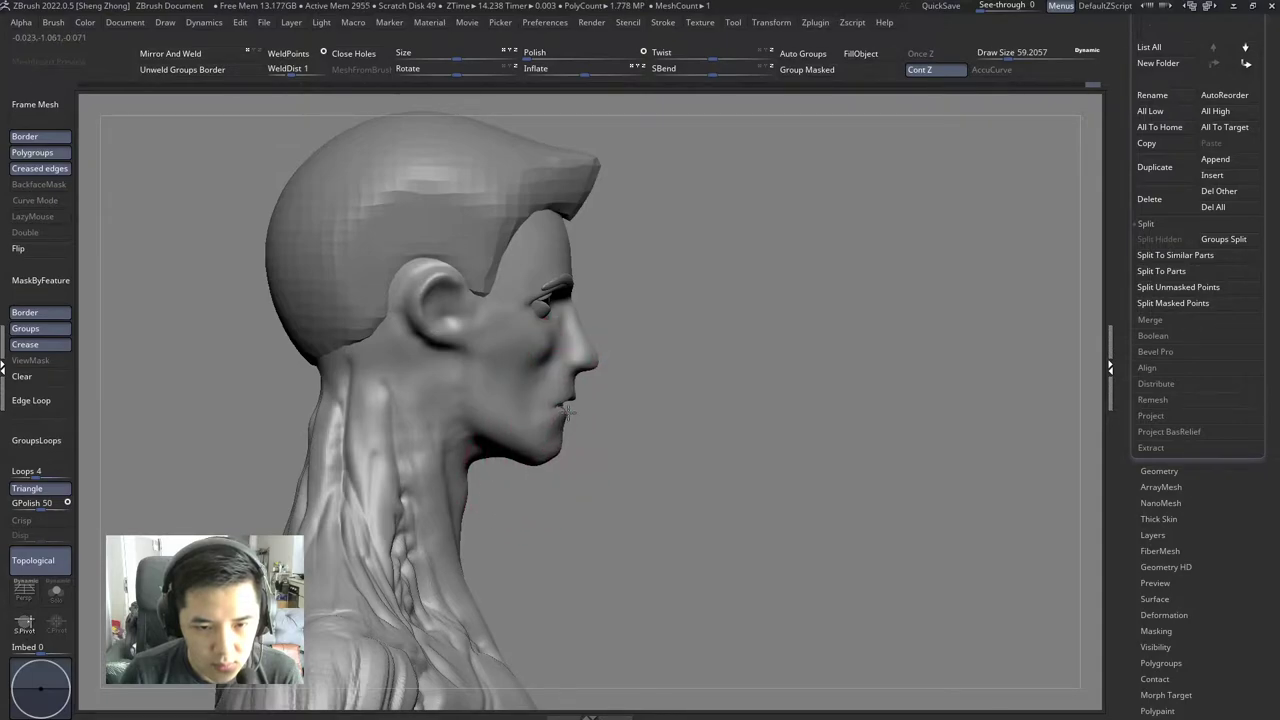
Step: Shrink the brush to about 17 and zoom in on the lips and chin front-on
{"action": "right_click_drag", "start_coordinate": [558, 410], "coordinate": [578, 404], "text": "alt"}
{"action": "key", "text": "f"}
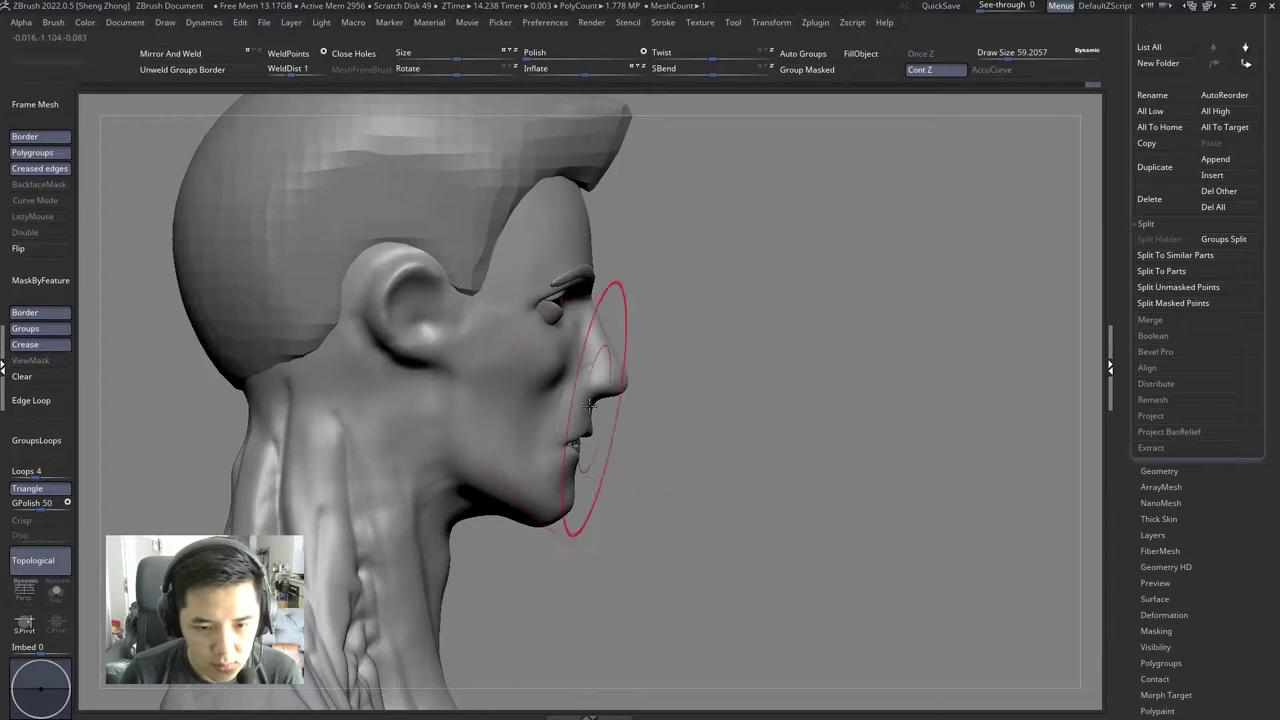
{"action": "key", "text": "space"}
{"action": "left_click_drag", "start_coordinate": [578, 405], "coordinate": [560, 405]}
{"action": "right_click_drag", "start_coordinate": [560, 405], "coordinate": [521, 410], "text": "alt"}
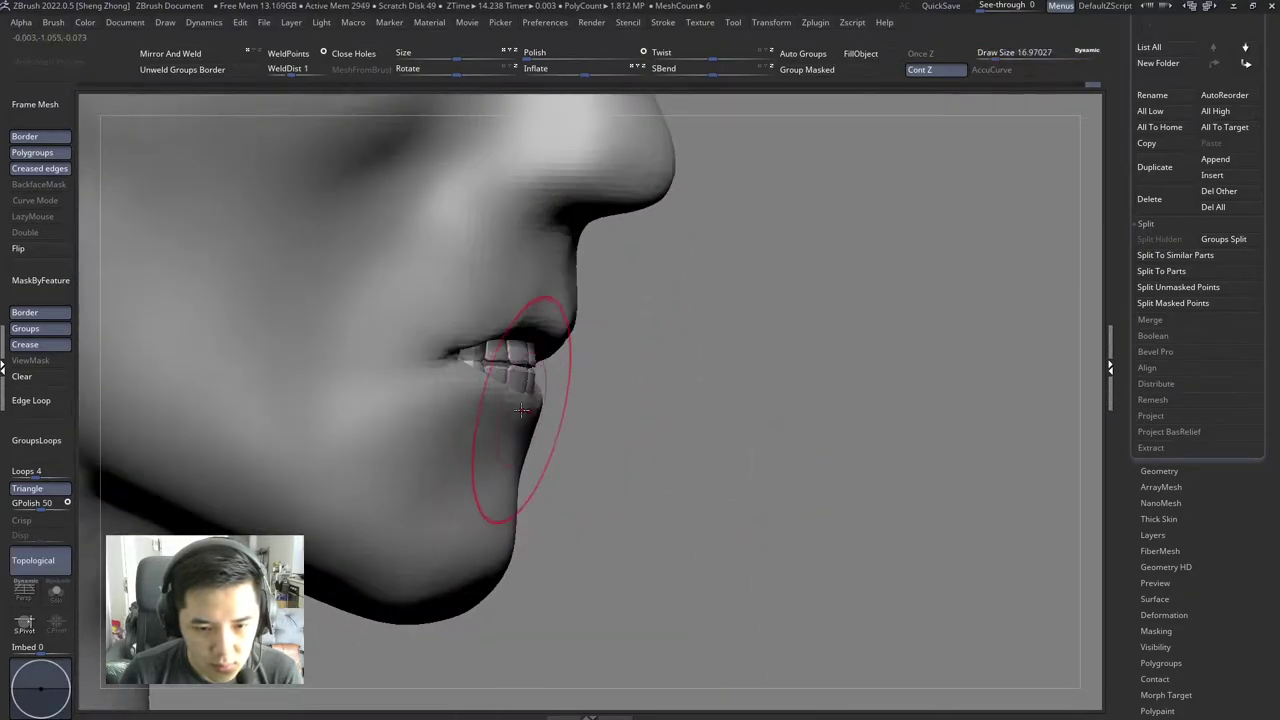
{"action": "mouse_move", "coordinate": [535, 405]}
{"action": "right_mouse_down", "text": "alt"}
{"action": "mouse_move", "coordinate": [543, 414]}
{"action": "mouse_move", "coordinate": [337, 343]}
{"action": "right_mouse_up", "text": "alt"}
Step: Enlarge the brush to about 33 and review the head at three-quarter, left profile and front
{"action": "right_click_drag", "start_coordinate": [591, 375], "coordinate": [557, 286], "text": "alt"}
{"action": "key", "text": "space"}
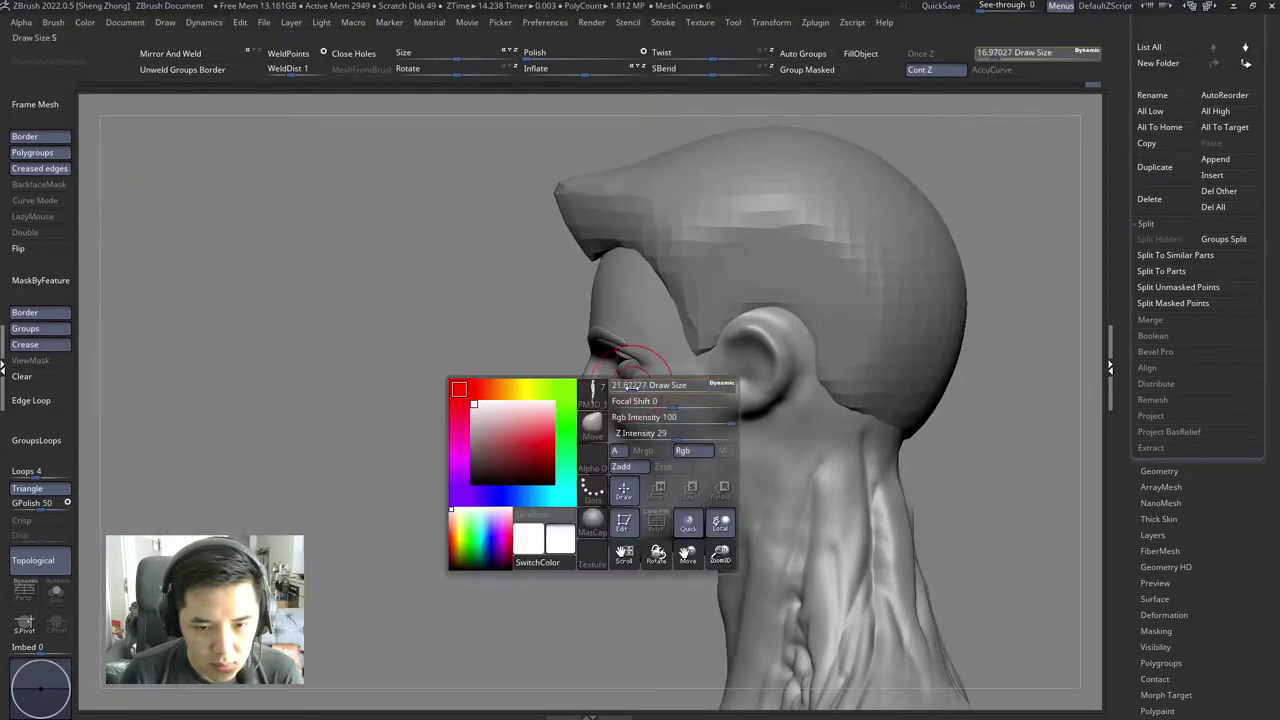
{"action": "left_click_drag", "start_coordinate": [615, 380], "coordinate": [640, 380]}
{"action": "mouse_move", "coordinate": [628, 371]}
{"action": "right_mouse_down"}
{"action": "mouse_move", "coordinate": [630, 413]}
{"action": "mouse_move", "coordinate": [664, 383]}
{"action": "right_mouse_up"}
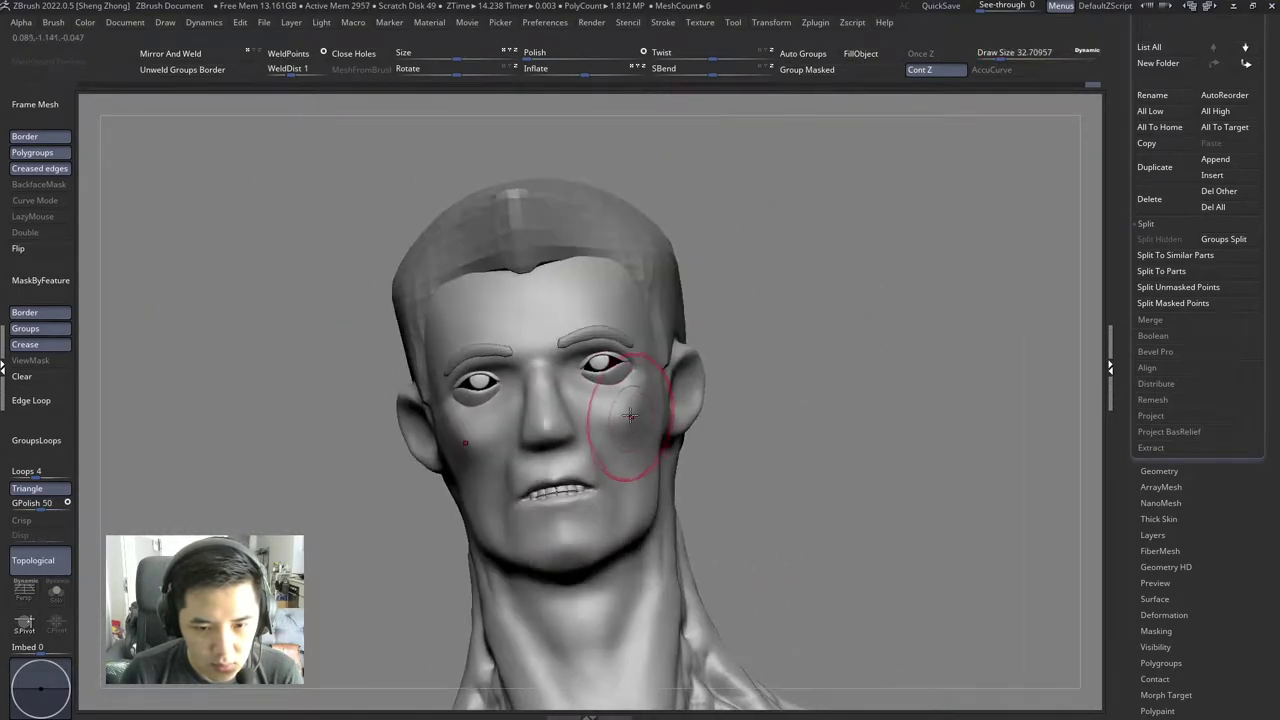
{"action": "right_click_drag", "start_coordinate": [628, 437], "coordinate": [618, 438], "text": "shift"}
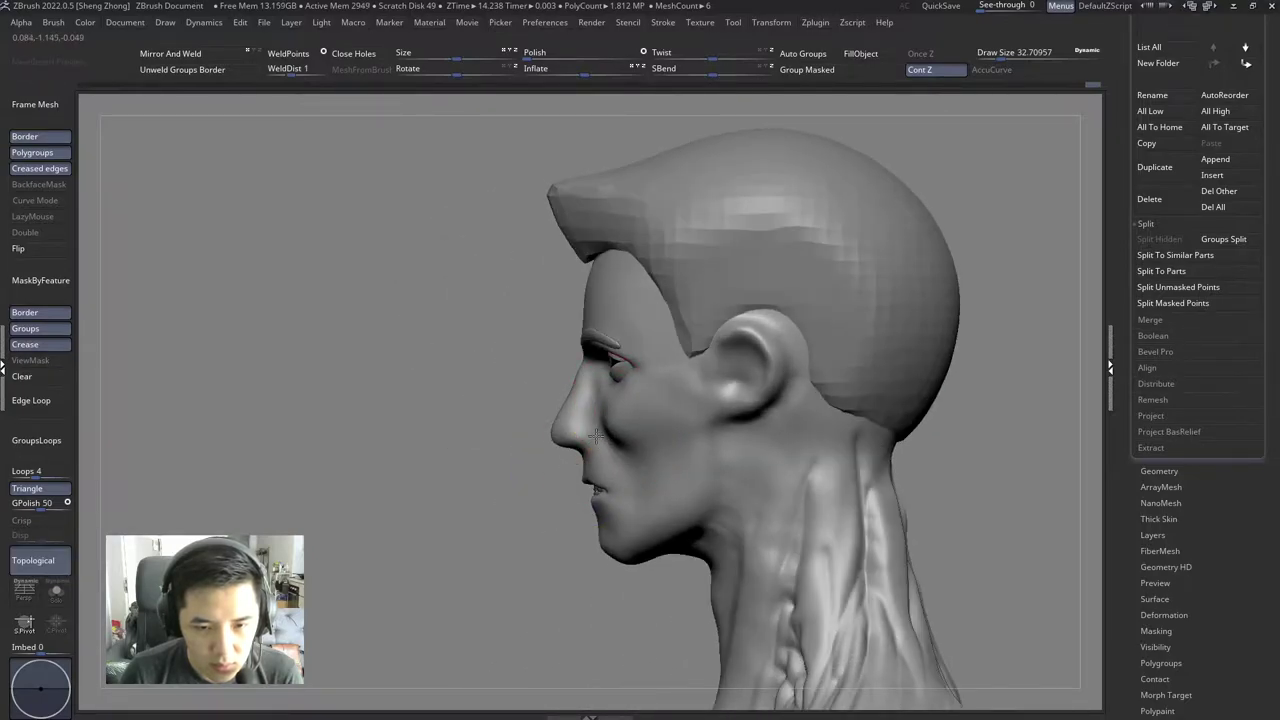
{"action": "mouse_move", "coordinate": [616, 430]}
{"action": "right_mouse_down", "text": "shift"}
{"action": "mouse_move", "coordinate": [632, 438]}
{"action": "mouse_move", "coordinate": [620, 403]}
{"action": "mouse_move", "coordinate": [560, 391]}
{"action": "mouse_move", "coordinate": [587, 376]}
{"action": "mouse_move", "coordinate": [560, 340]}
{"action": "mouse_move", "coordinate": [418, 377]}
{"action": "mouse_move", "coordinate": [314, 371]}
{"action": "mouse_move", "coordinate": [447, 386]}
{"action": "mouse_move", "coordinate": [557, 425]}
{"action": "mouse_move", "coordinate": [591, 397]}
{"action": "mouse_move", "coordinate": [471, 457]}
{"action": "mouse_move", "coordinate": [543, 366]}
{"action": "mouse_move", "coordinate": [587, 410]}
{"action": "mouse_move", "coordinate": [575, 401]}
{"action": "mouse_move", "coordinate": [600, 400]}
{"action": "mouse_move", "coordinate": [557, 414]}
{"action": "mouse_move", "coordinate": [648, 385]}
{"action": "mouse_move", "coordinate": [543, 386]}
{"action": "mouse_move", "coordinate": [491, 356]}
{"action": "mouse_move", "coordinate": [489, 406]}
{"action": "right_mouse_up", "text": "shift"}
{"action": "right_click", "coordinate": [447, 386]}
{"action": "right_click", "coordinate": [543, 366]}
{"action": "right_click", "coordinate": [491, 356]}
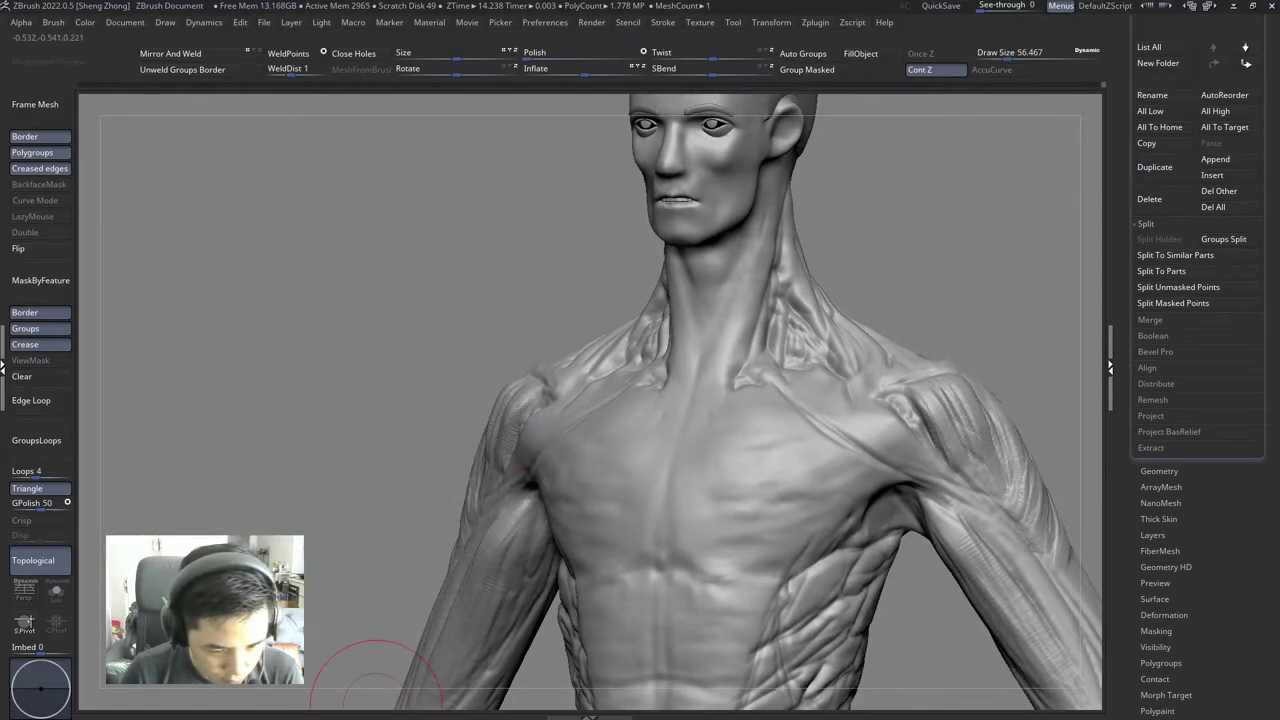
Step: Turn the model front-on and view the torso from above to inspect the shoulders
{"action": "right_click_drag", "start_coordinate": [222, 481], "coordinate": [275, 490]}
{"action": "mouse_move", "coordinate": [479, 458]}
{"action": "right_mouse_down", "text": "alt"}
{"action": "mouse_move", "coordinate": [505, 415]}
{"action": "mouse_move", "coordinate": [530, 447]}
{"action": "right_mouse_up", "text": "alt"}
{"action": "right_click", "coordinate": [511, 407]}
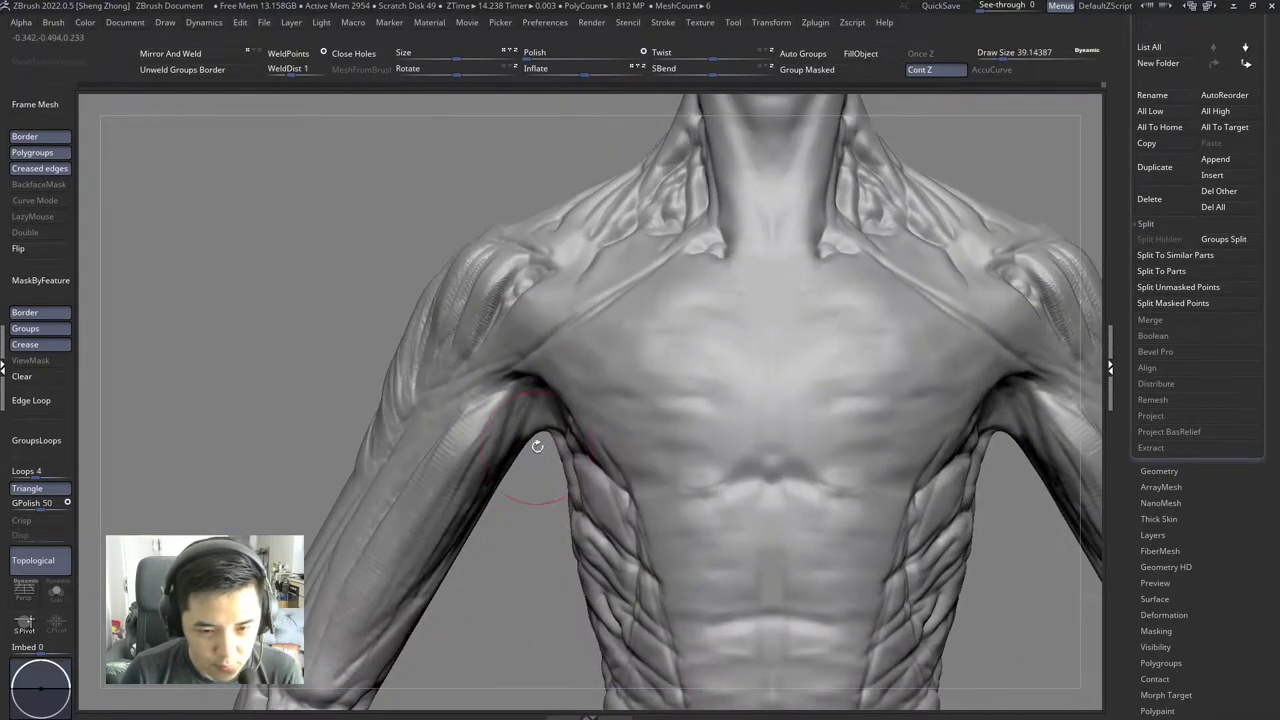
{"action": "right_click", "coordinate": [530, 447]}
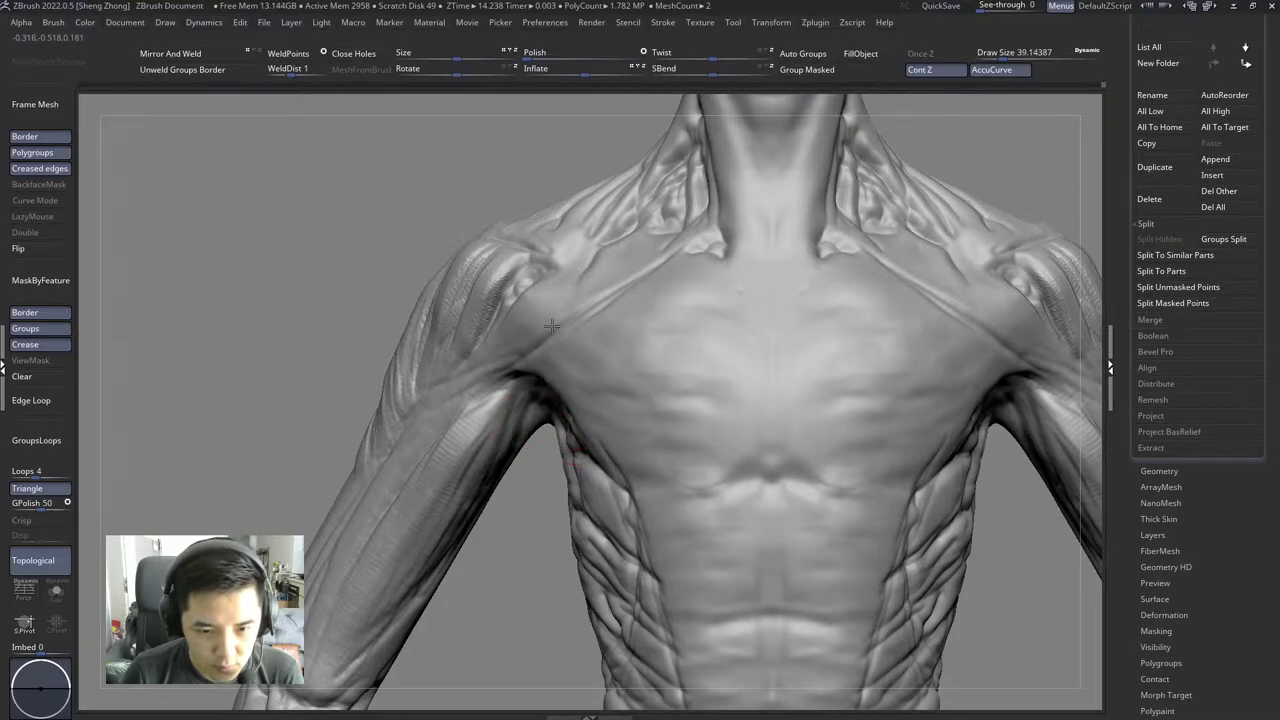
{"action": "mouse_move", "coordinate": [556, 358]}
{"action": "right_mouse_down"}
{"action": "mouse_move", "coordinate": [540, 428]}
{"action": "mouse_move", "coordinate": [531, 400]}
{"action": "right_mouse_up"}
{"action": "right_click", "coordinate": [531, 400]}
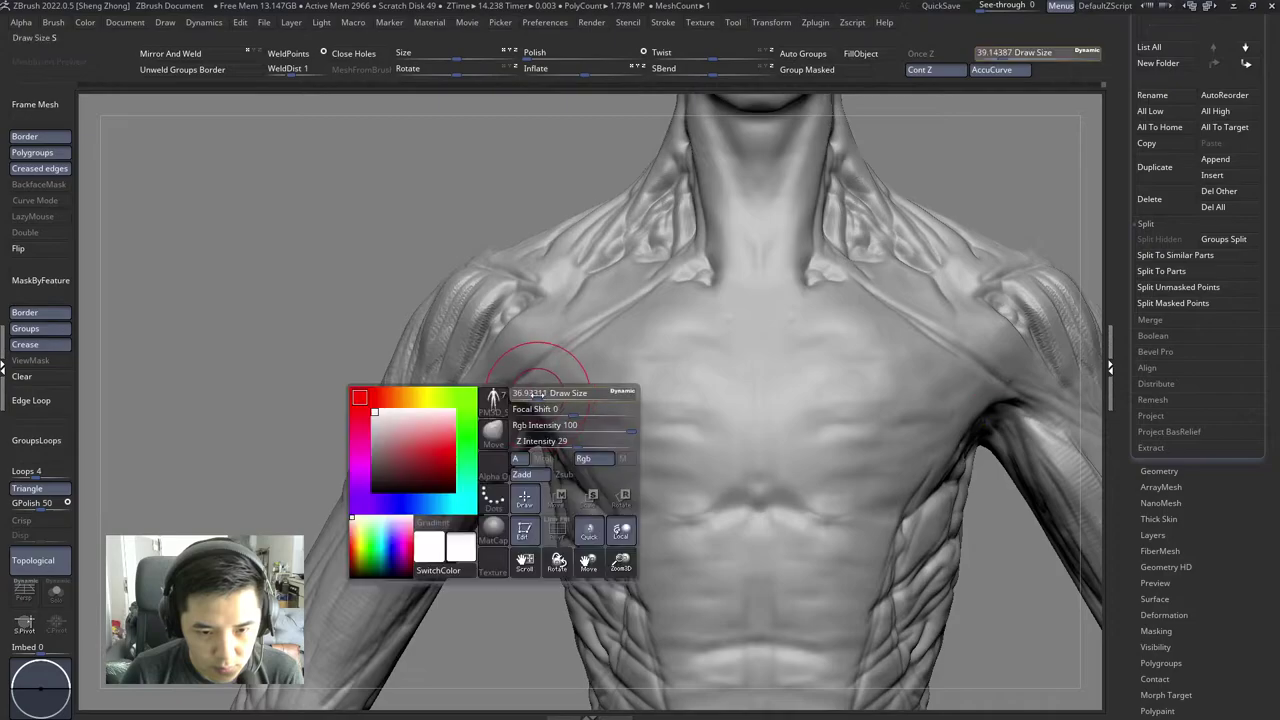
Step: Frame the whole figure, then look down on the torso from a high three-quarter angle
{"action": "key", "text": "f"}
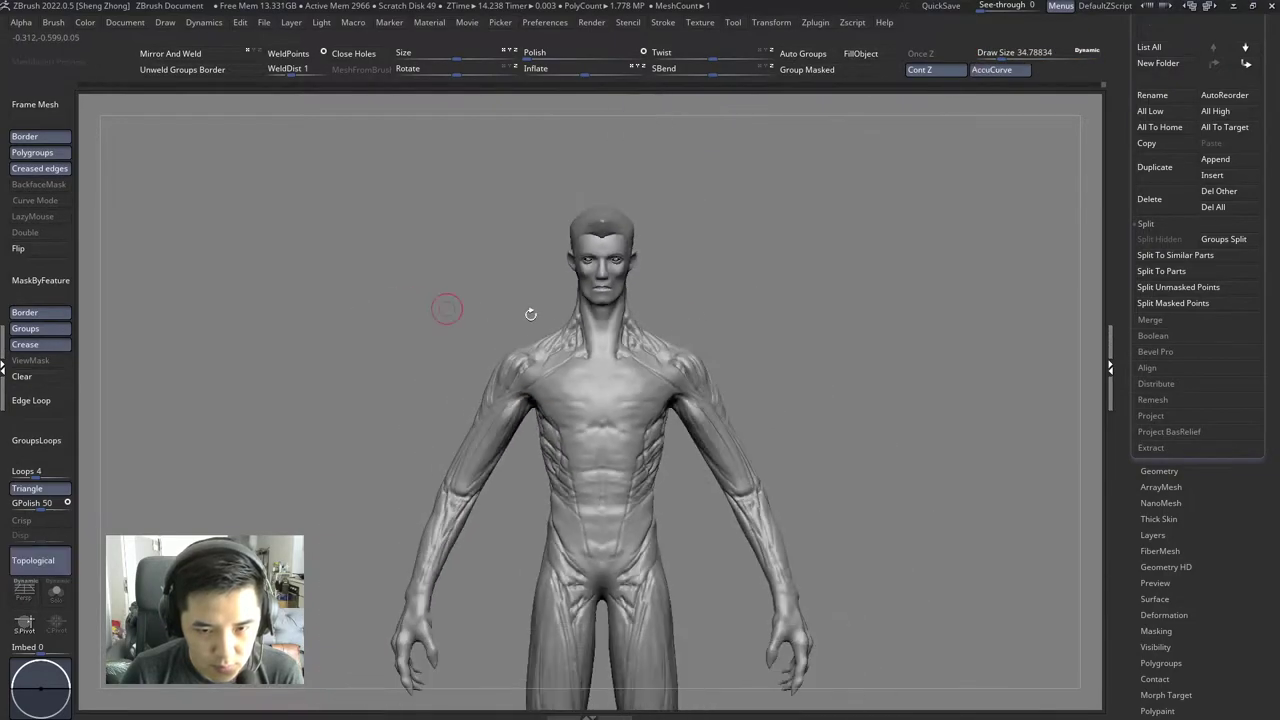
{"action": "mouse_move", "coordinate": [529, 309]}
{"action": "right_mouse_down"}
{"action": "mouse_move", "coordinate": [663, 349]}
{"action": "mouse_move", "coordinate": [691, 437]}
{"action": "right_mouse_up"}
{"action": "right_click", "coordinate": [536, 440]}
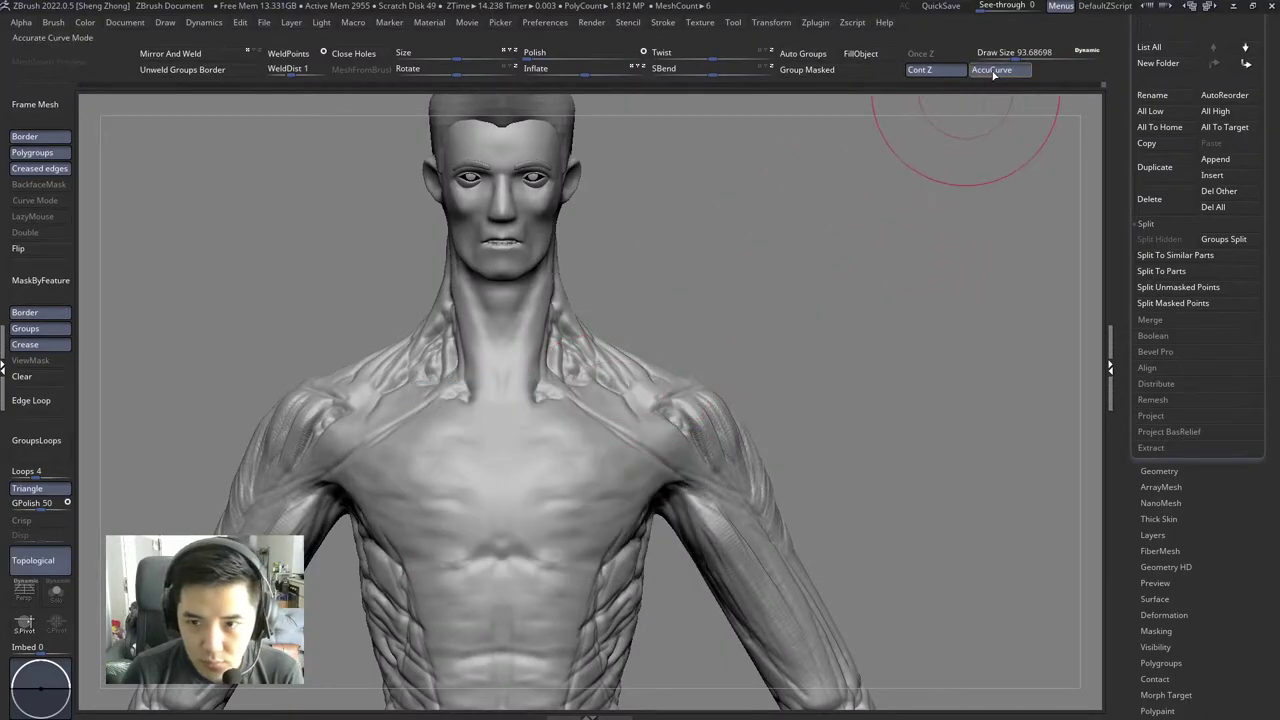
{"action": "mouse_move", "coordinate": [850, 180]}
{"action": "right_mouse_down"}
{"action": "mouse_move", "coordinate": [743, 257]}
{"action": "mouse_move", "coordinate": [620, 402]}
{"action": "mouse_move", "coordinate": [622, 384]}
{"action": "mouse_move", "coordinate": [658, 373]}
{"action": "mouse_move", "coordinate": [671, 428]}
{"action": "mouse_move", "coordinate": [651, 171]}
{"action": "right_mouse_up"}
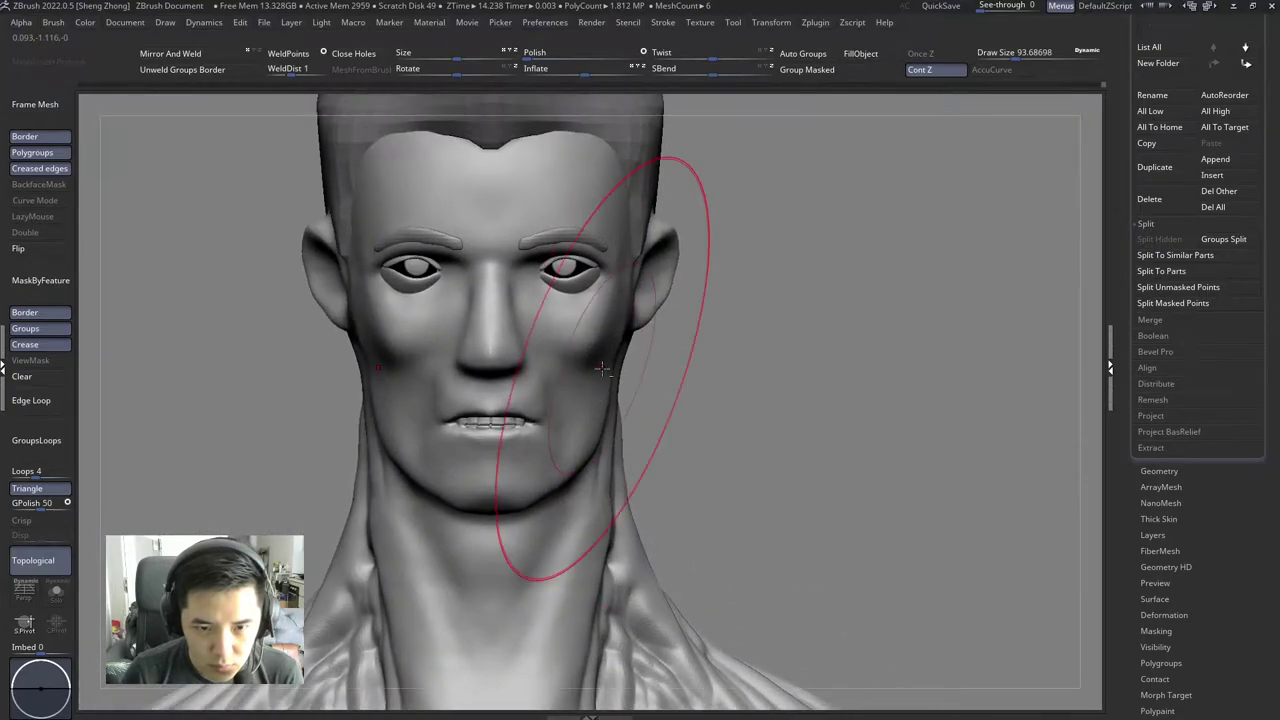
{"action": "key", "text": "space"}
Step: Shrink the brush to about 46, select the hair cap, then reduce the brush to about 37
{"action": "left_click_drag", "start_coordinate": [596, 303], "coordinate": [570, 303]}
{"action": "mouse_move", "coordinate": [570, 303]}
{"action": "right_mouse_down"}
{"action": "mouse_move", "coordinate": [537, 408]}
{"action": "mouse_move", "coordinate": [590, 457]}
{"action": "right_mouse_up"}
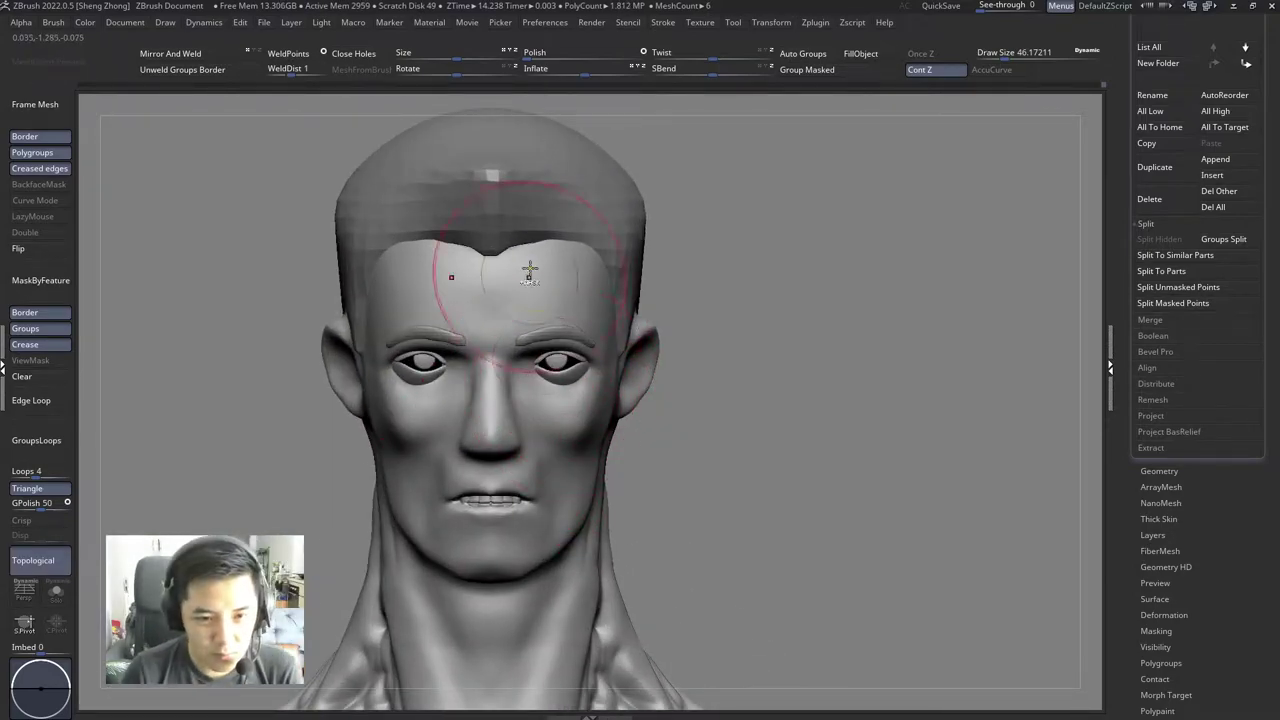
{"action": "mouse_move", "coordinate": [537, 280]}
{"action": "right_mouse_down", "text": "alt"}
{"action": "mouse_move", "coordinate": [502, 297]}
{"action": "mouse_move", "coordinate": [479, 341]}
{"action": "mouse_move", "coordinate": [506, 336]}
{"action": "mouse_move", "coordinate": [480, 390]}
{"action": "mouse_move", "coordinate": [546, 266]}
{"action": "right_mouse_up", "text": "alt"}
{"action": "left_click", "coordinate": [502, 297], "text": "alt"}
{"action": "right_click", "coordinate": [503, 277]}
{"action": "right_click", "coordinate": [480, 390]}
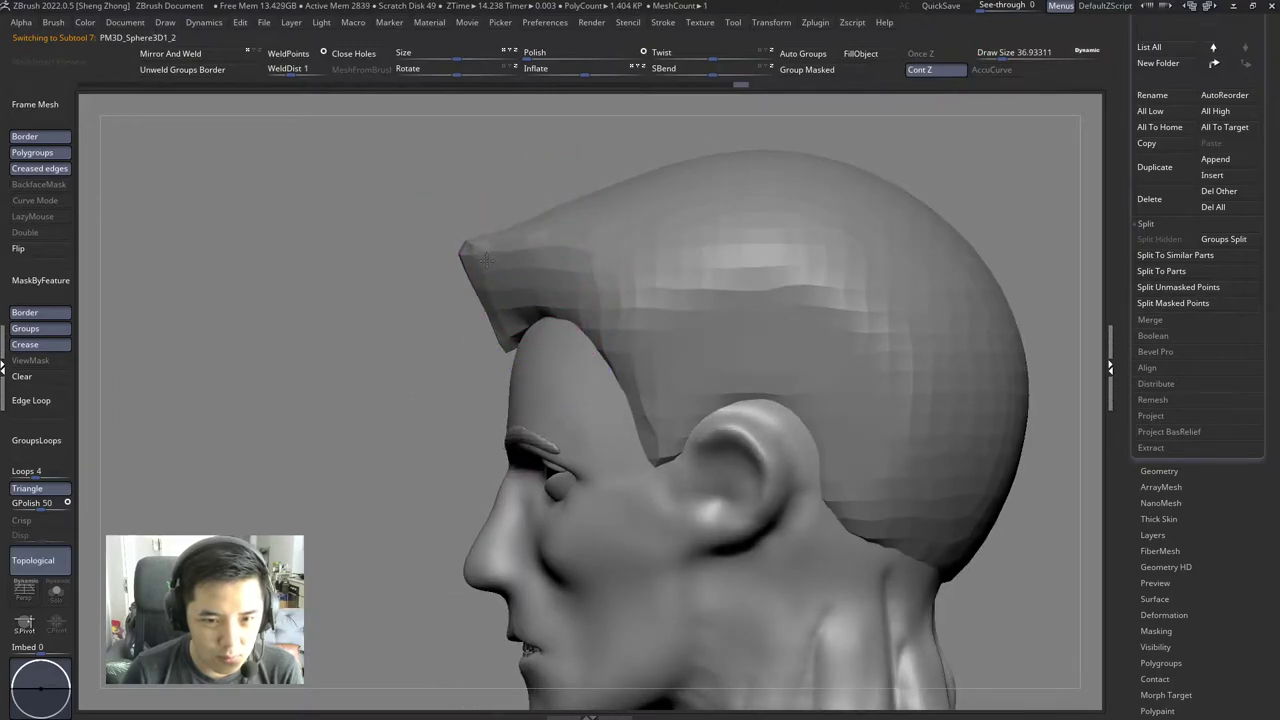
Step: Review the upper body from front and three-quarter views, then zoom out to the full torso
{"action": "key", "text": "f"}
{"action": "right_click_drag", "start_coordinate": [223, 229], "coordinate": [465, 325]}
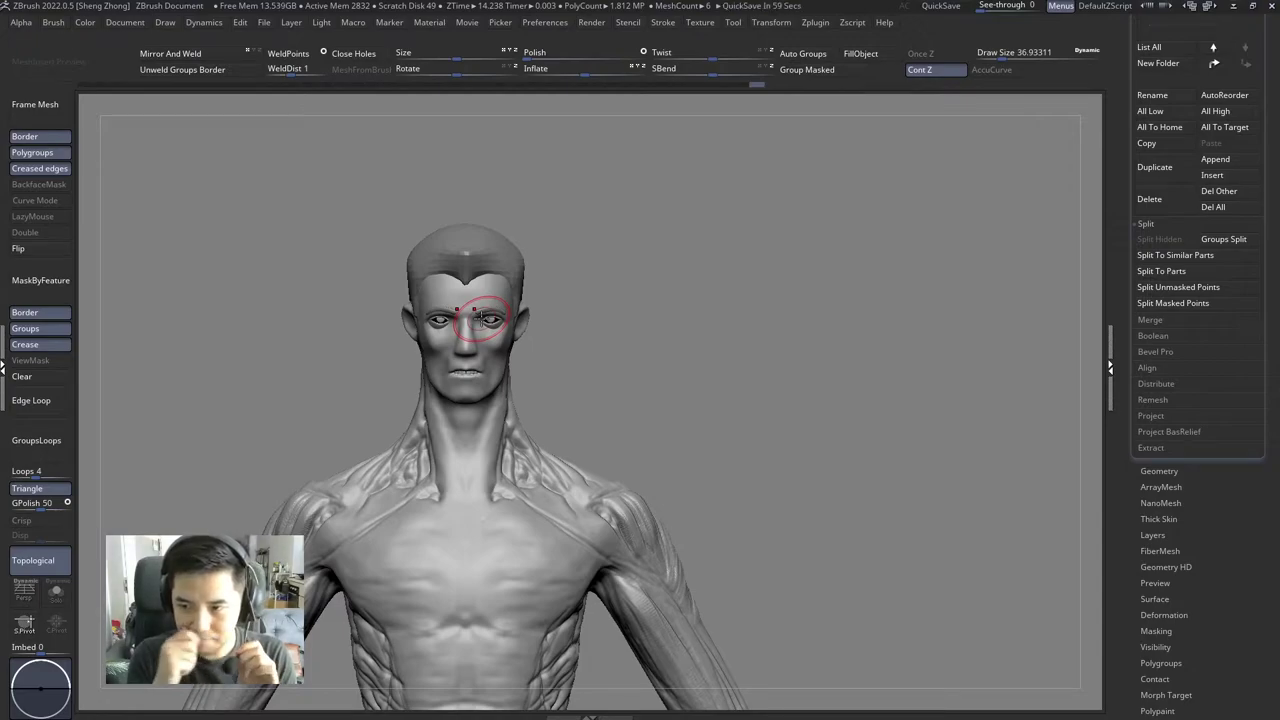
{"action": "left_click_drag", "start_coordinate": [1009, 390], "coordinate": [680, 346], "text": "alt"}
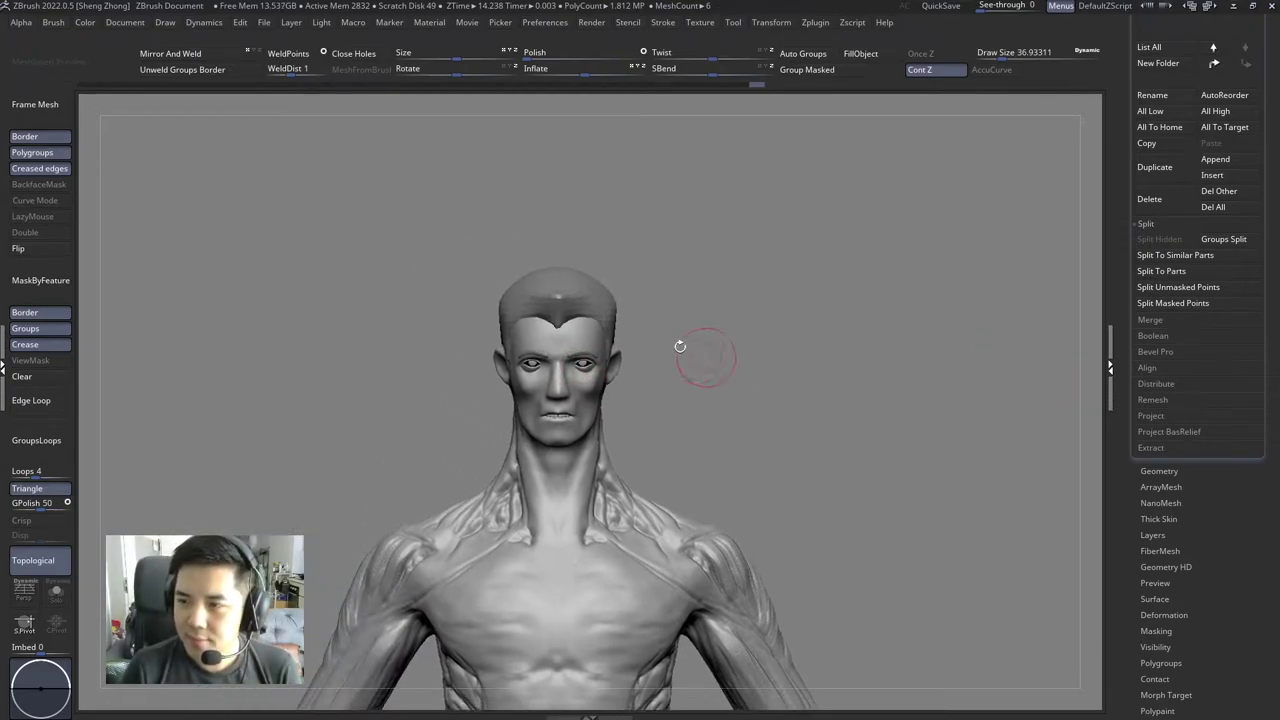
{"action": "mouse_move", "coordinate": [471, 251]}
{"action": "left_mouse_down"}
{"action": "mouse_move", "coordinate": [494, 298]}
{"action": "mouse_move", "coordinate": [514, 214]}
{"action": "left_mouse_up"}
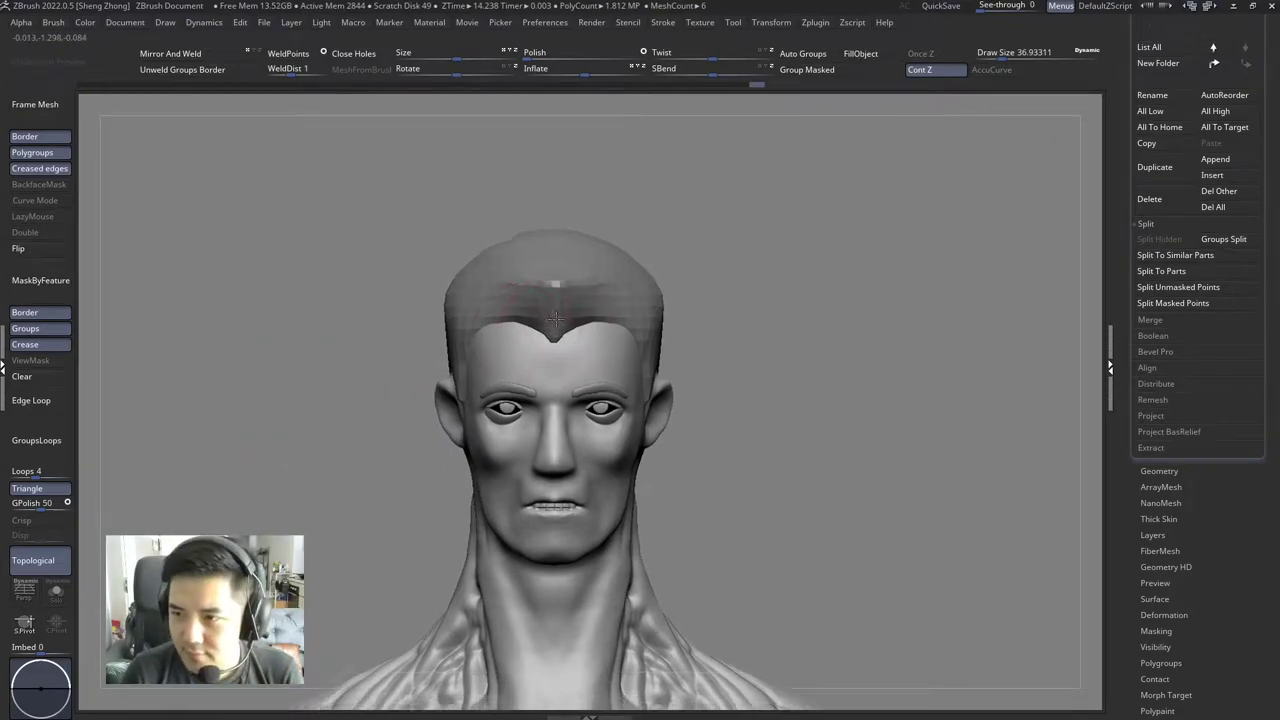
{"action": "left_click_drag", "start_coordinate": [508, 349], "coordinate": [444, 341], "text": "alt"}
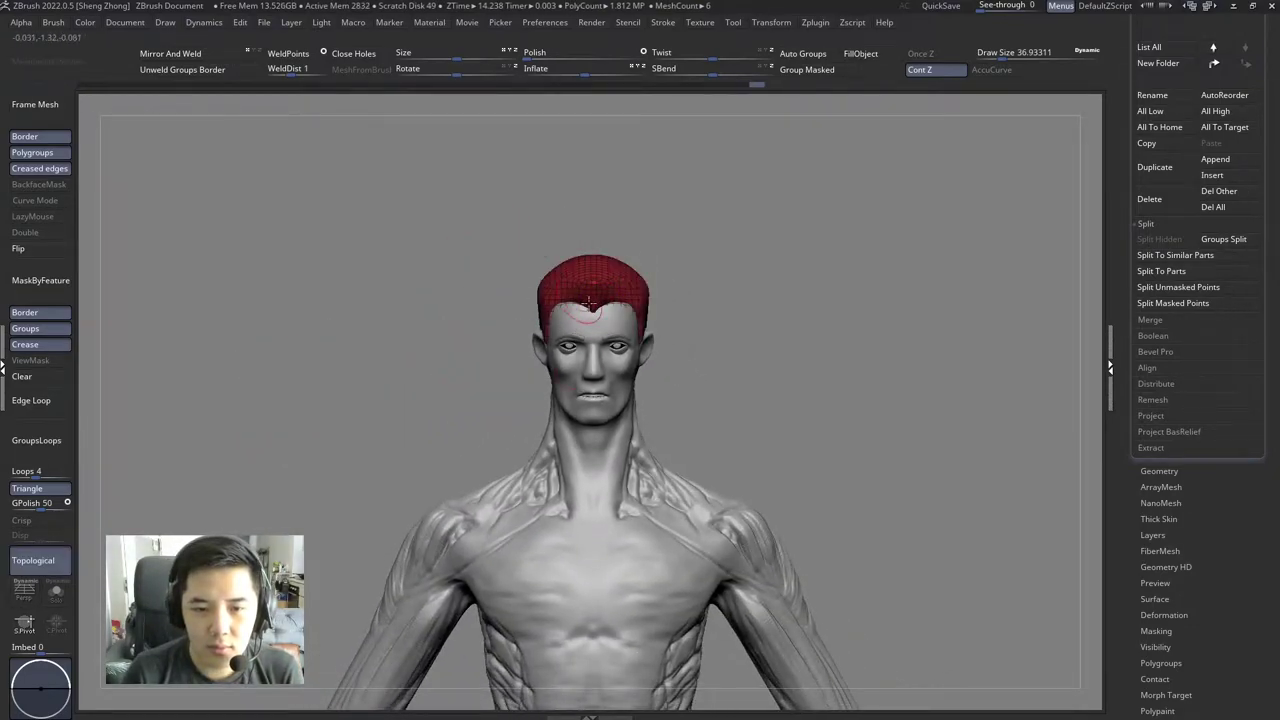
{"action": "right_click_drag", "start_coordinate": [572, 515], "coordinate": [575, 500], "text": "ctrl"}
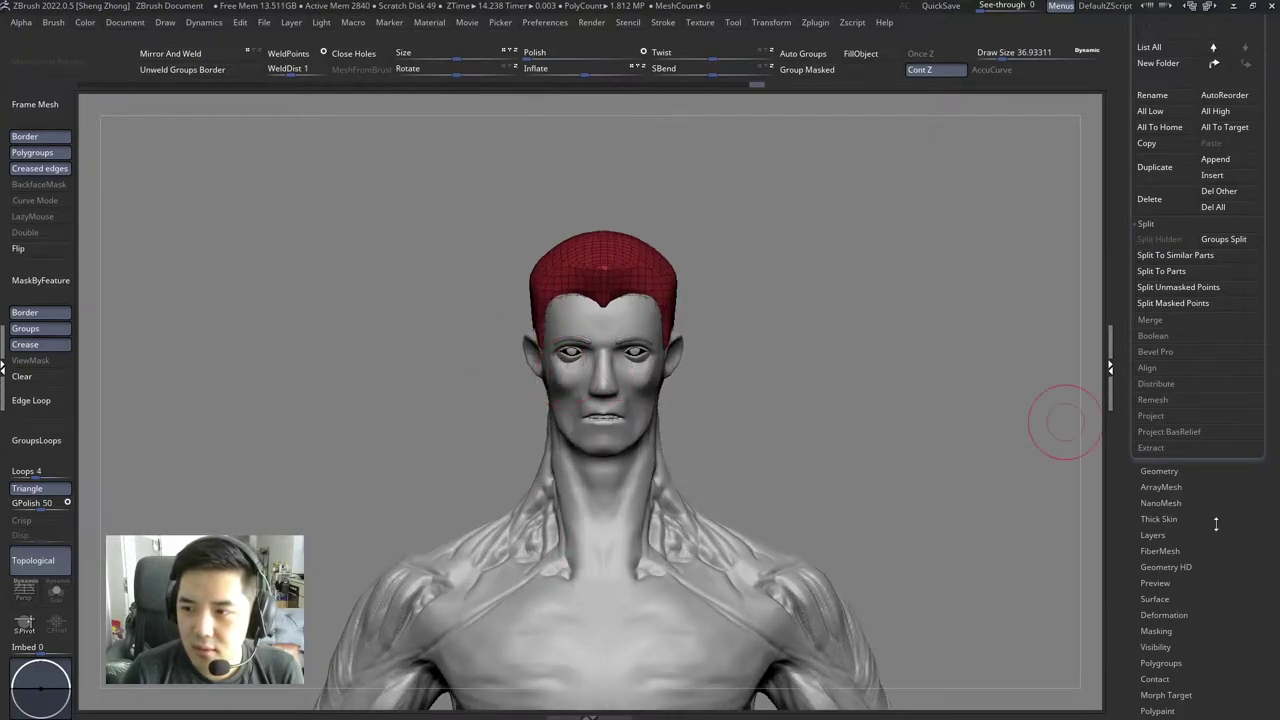
{"action": "scroll", "coordinate": [1216, 451], "scroll_direction": "up", "scroll_amount": 1}
Step: Open the Append mesh picker and close it without adding any mesh
{"action": "left_click", "coordinate": [1228, 196]}
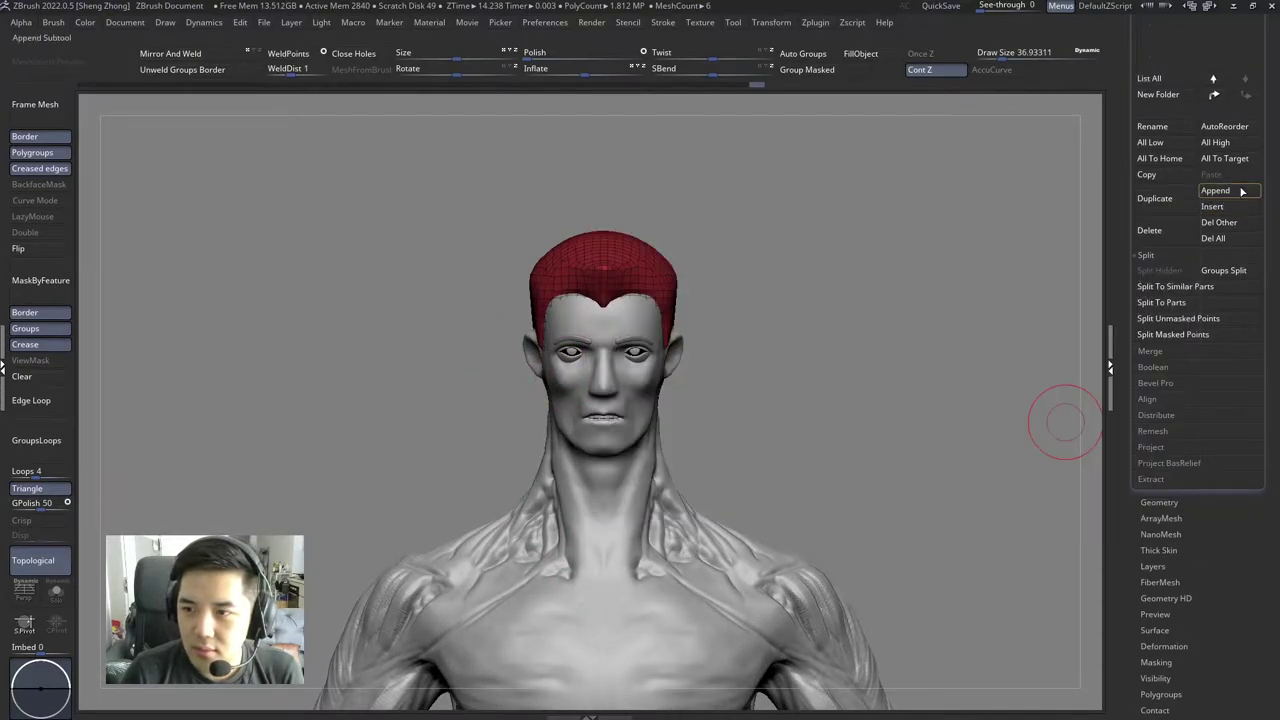
{"action": "left_click", "coordinate": [1215, 193]}
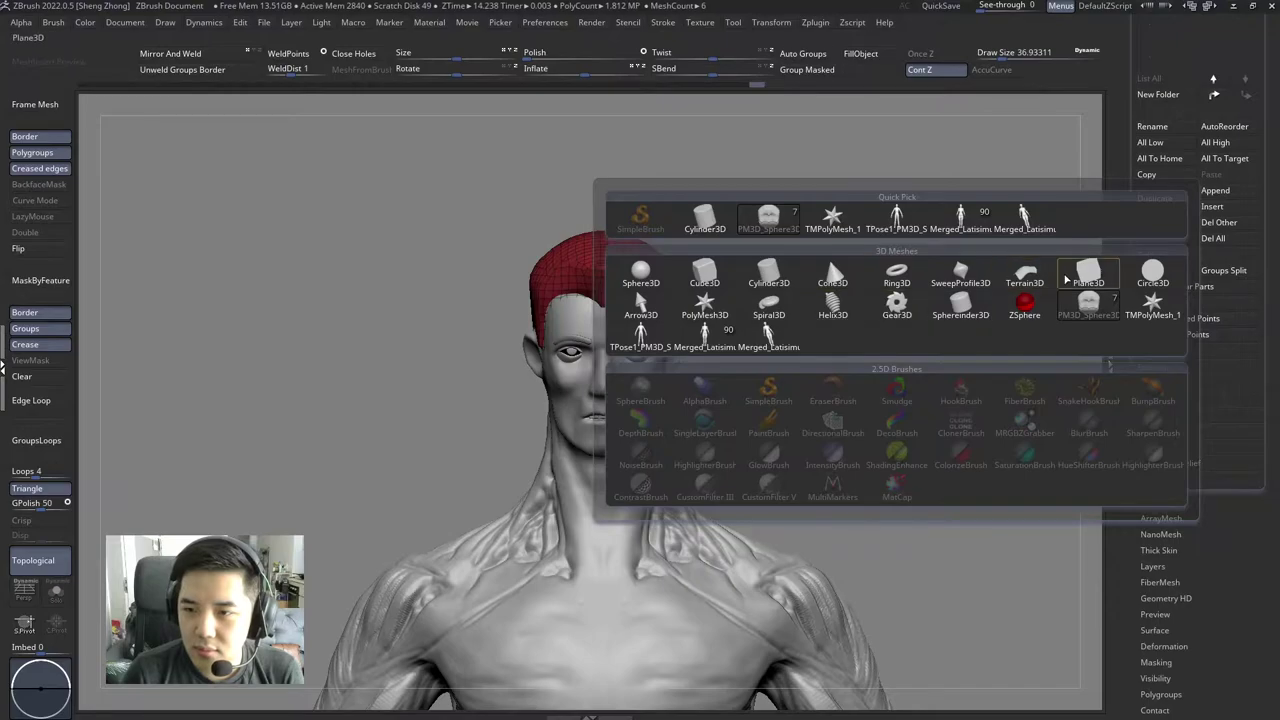
{"action": "mouse_move", "coordinate": [768, 275]}
{"action": "left_click", "coordinate": [792, 283]}
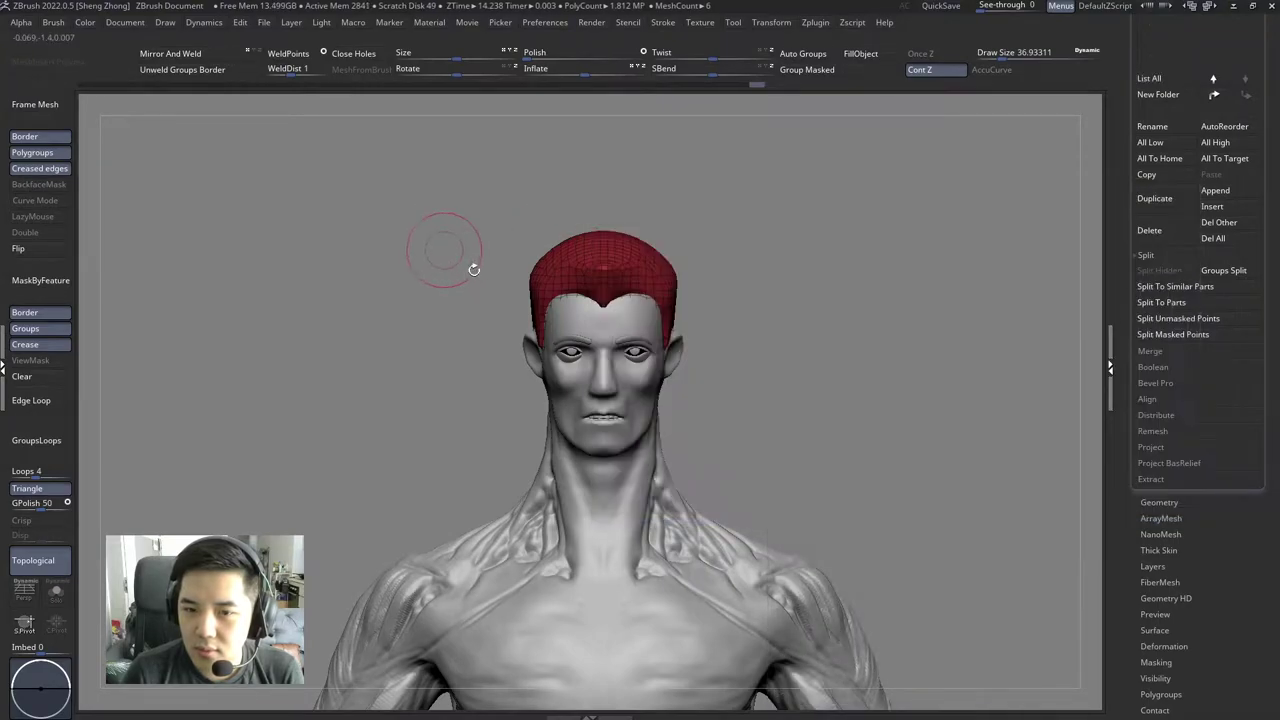
Step: Zoom between the full body and the head and upper torso, turning the model slightly
{"action": "left_click_drag", "start_coordinate": [428, 251], "coordinate": [637, 285]}
{"action": "right_click_drag", "start_coordinate": [637, 285], "coordinate": [650, 328], "text": "ctrl"}
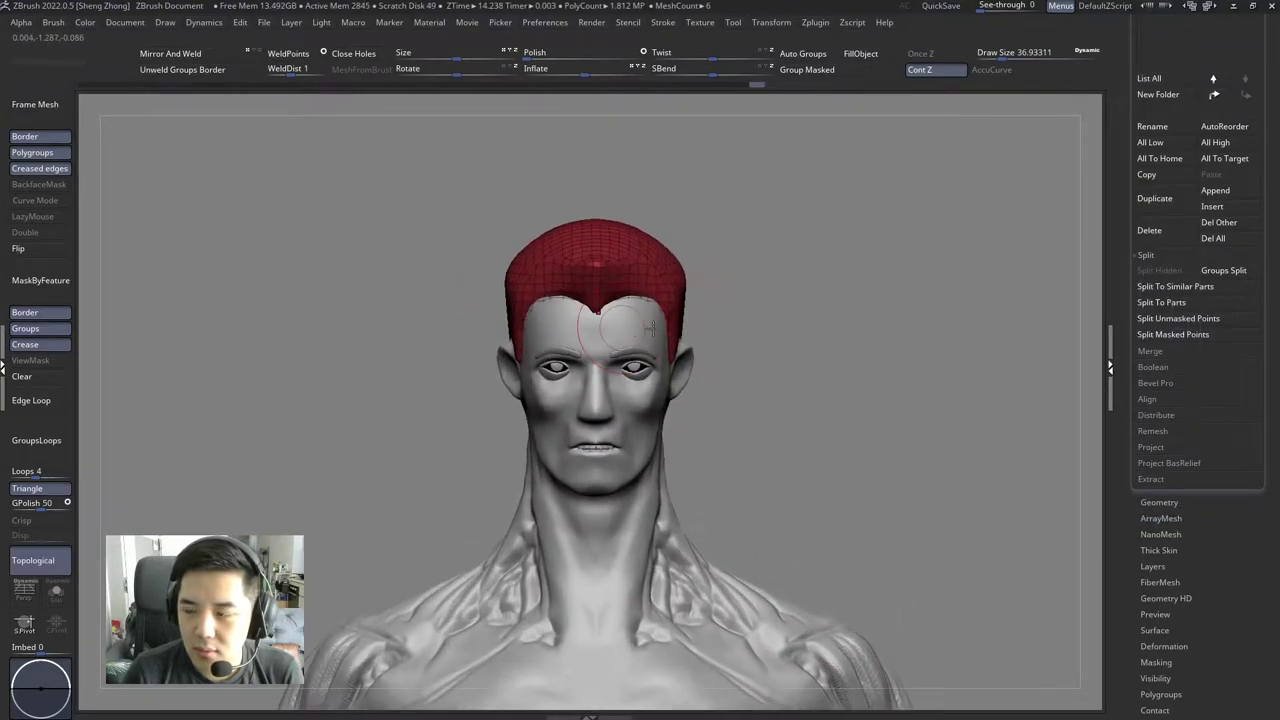
{"action": "right_click_drag", "start_coordinate": [894, 289], "coordinate": [586, 329], "text": "ctrl"}
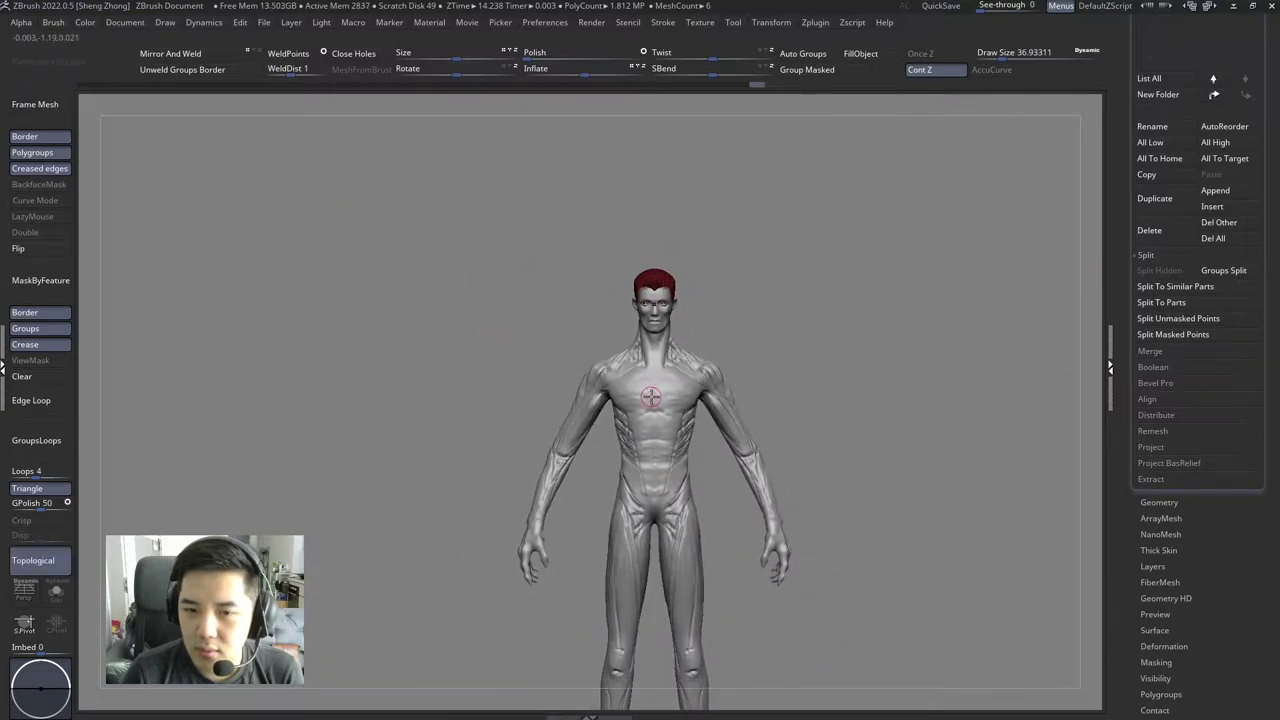
{"action": "right_click_drag", "start_coordinate": [642, 285], "coordinate": [642, 300], "text": "ctrl"}
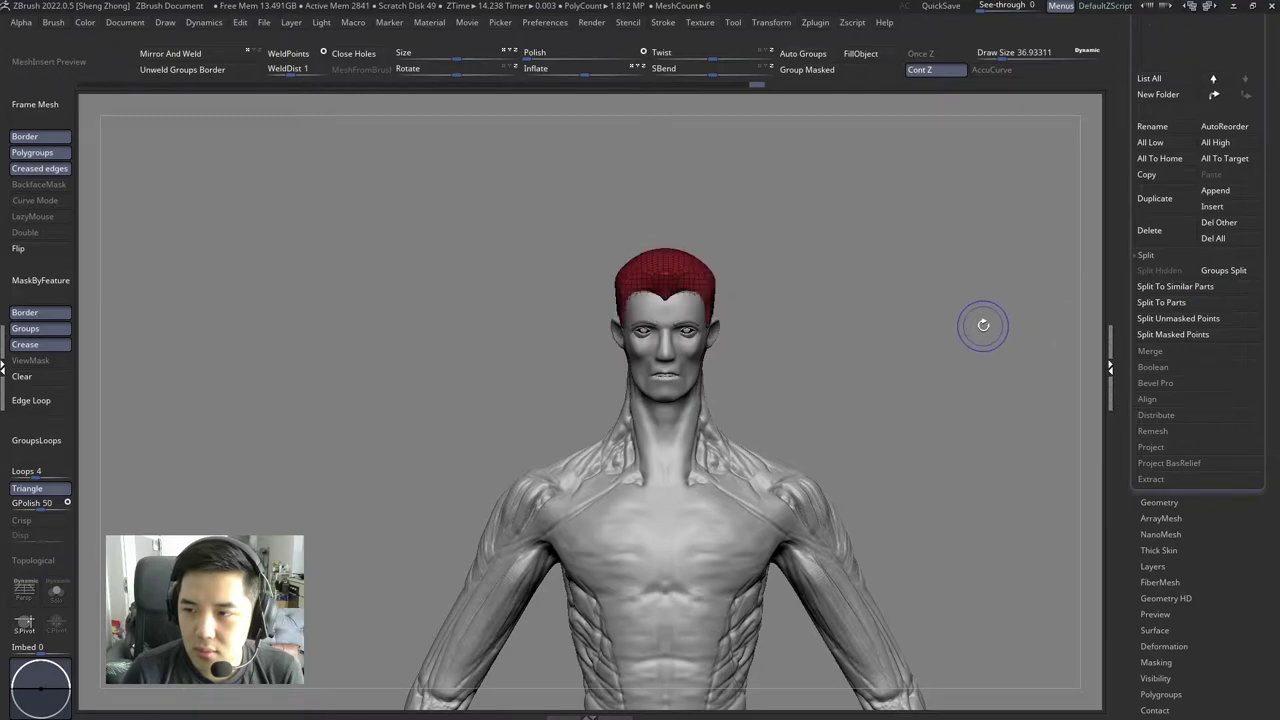
{"action": "right_click_drag", "start_coordinate": [636, 308], "coordinate": [651, 316], "text": "ctrl"}
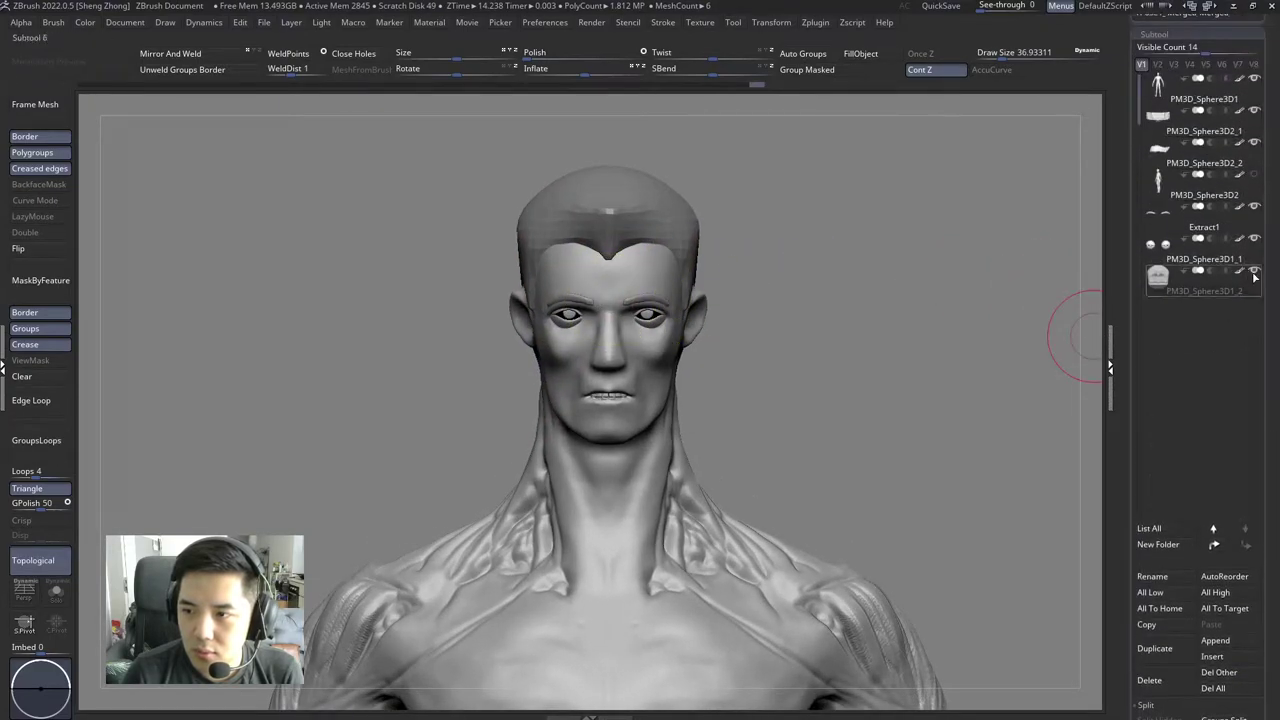
{"action": "left_click_drag", "start_coordinate": [1076, 410], "coordinate": [1120, 370]}
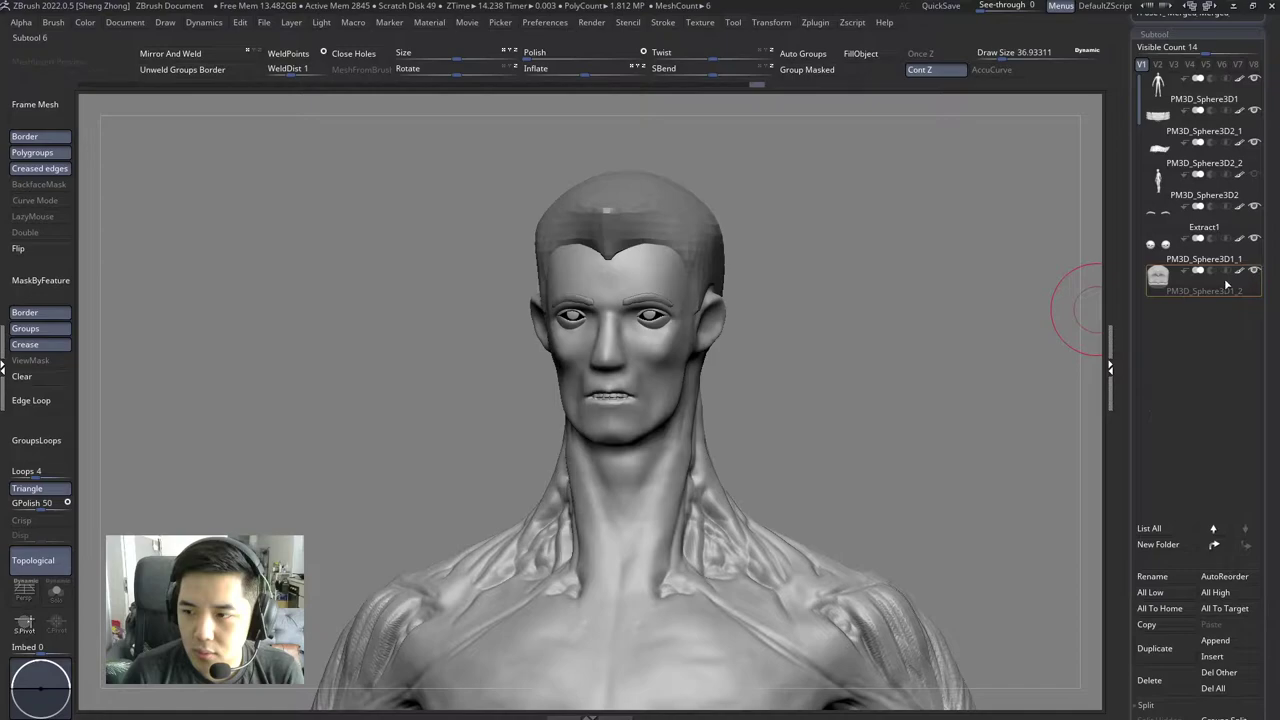
Step: Select the SnakeHook brush and dismiss the SculptrisPro recommendation note
{"action": "left_click", "coordinate": [1226, 287]}
{"action": "key", "text": "space"}
{"action": "key", "text": "b"}
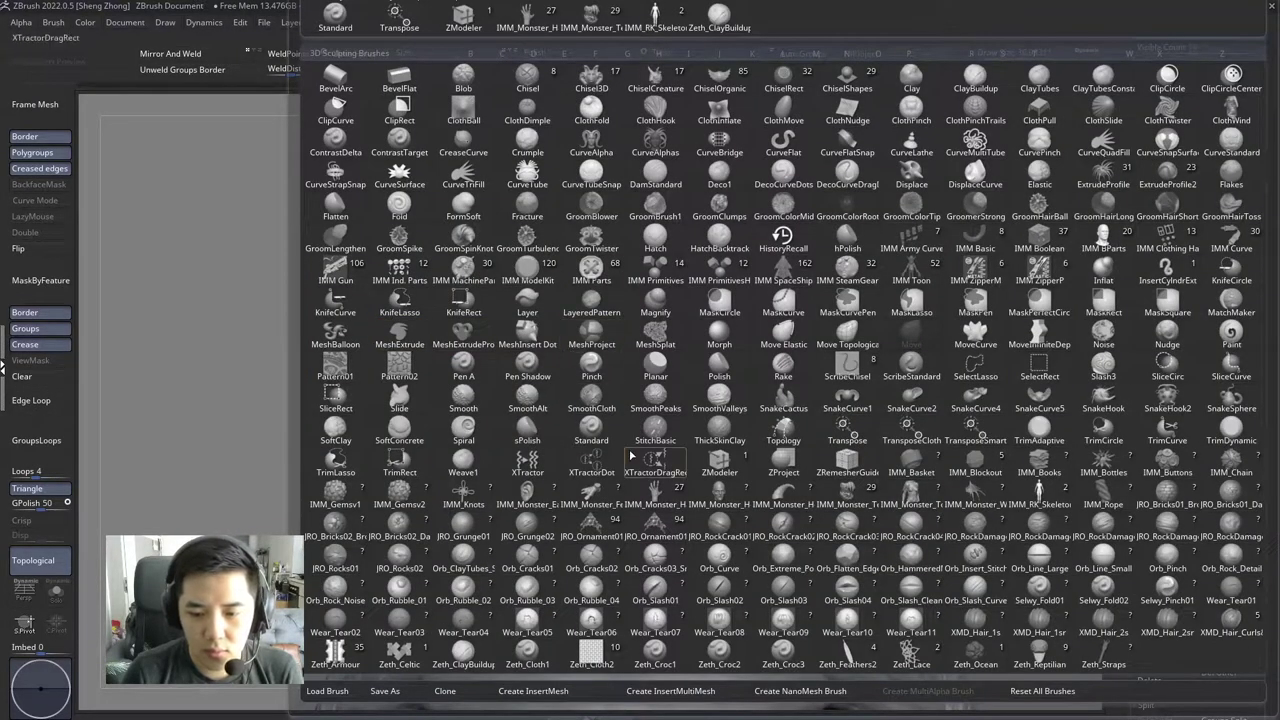
{"action": "key", "text": "s"}
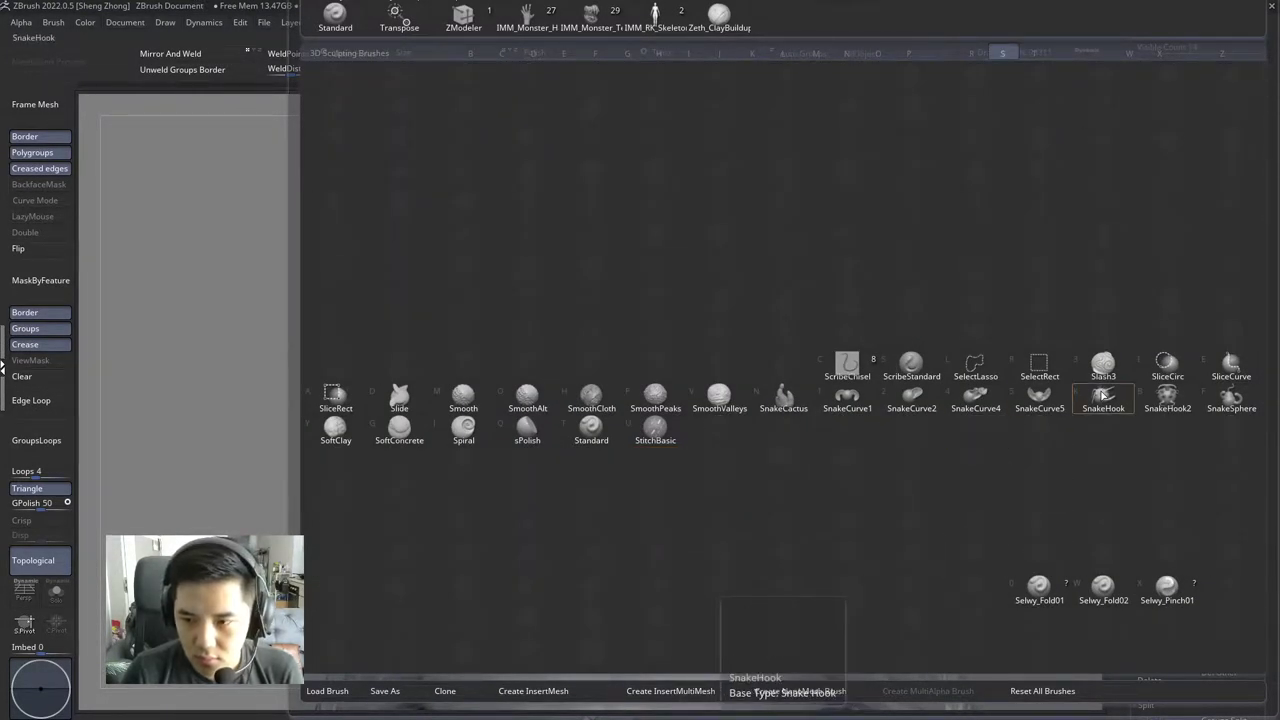
{"action": "left_click", "coordinate": [1102, 396]}
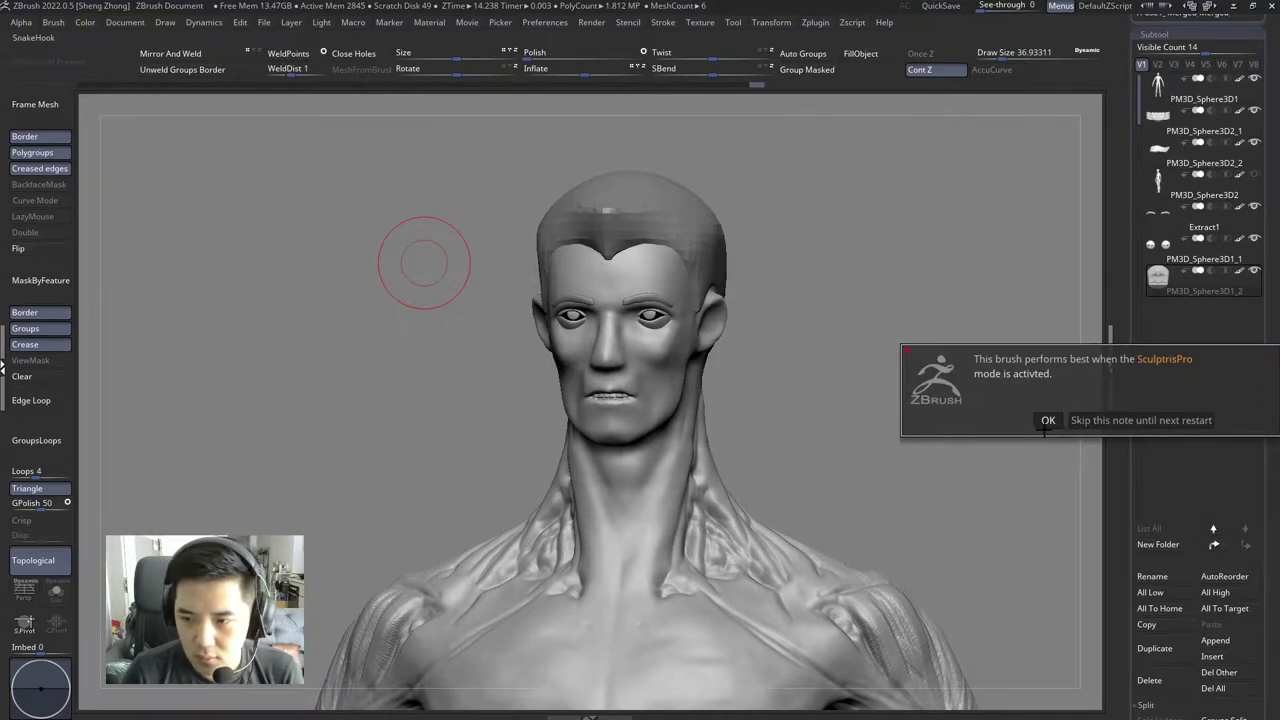
{"action": "left_click", "coordinate": [1047, 421]}
{"action": "key", "text": "space"}
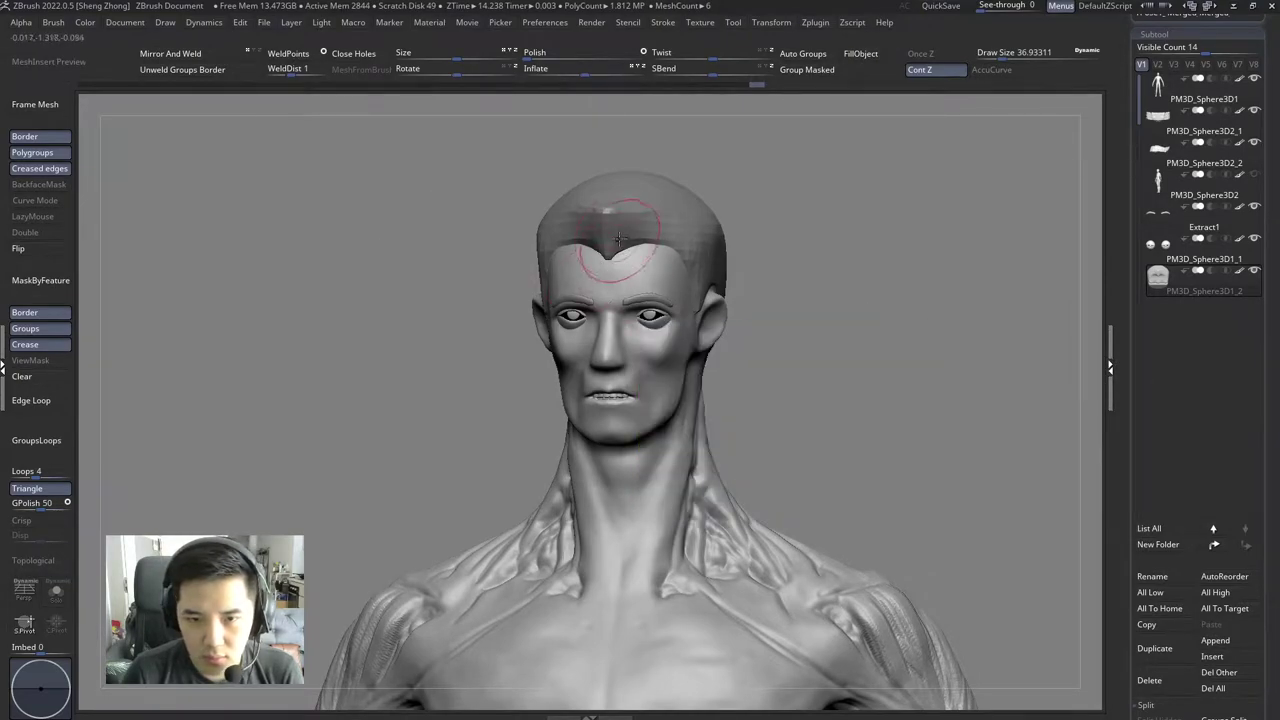
Step: Try pulling hair strands with a larger SnakeHook brush, undoing each attempt
{"action": "left_click_drag", "start_coordinate": [605, 218], "coordinate": [478, 290]}
{"action": "key", "text": "ctrl+z"}
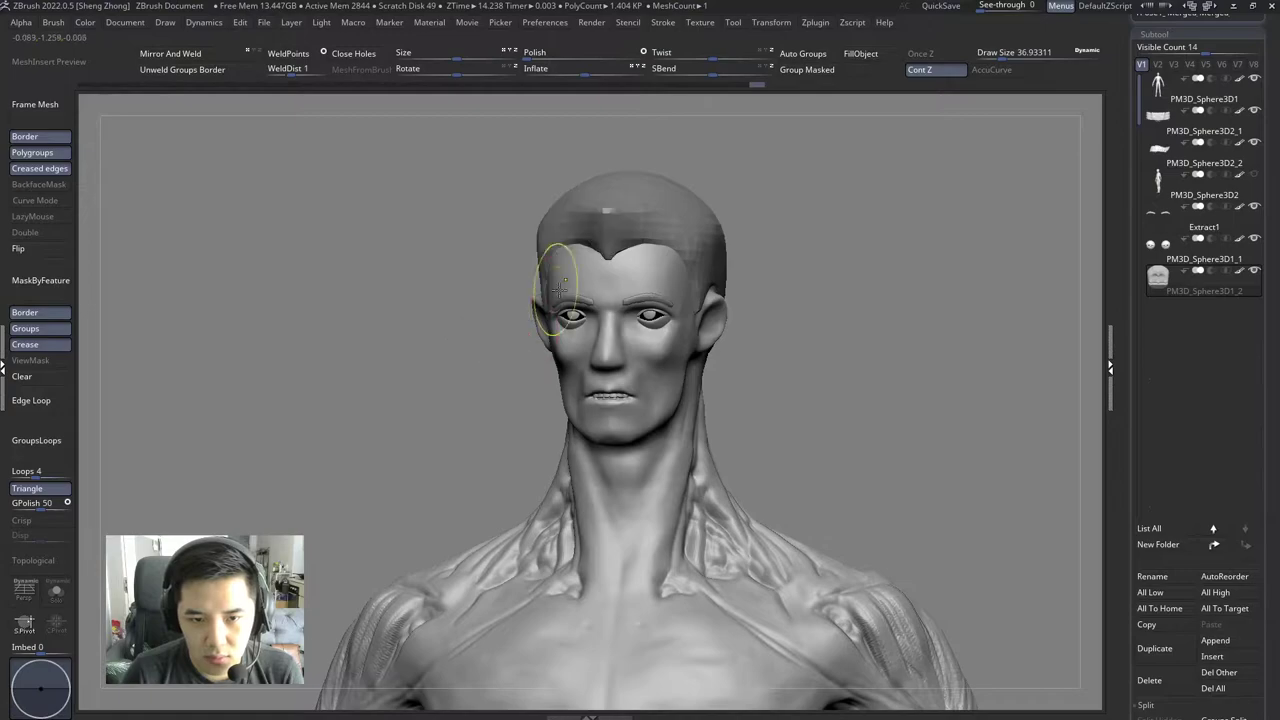
{"action": "key", "text": "space"}
{"action": "left_click_drag", "start_coordinate": [567, 220], "coordinate": [597, 242]}
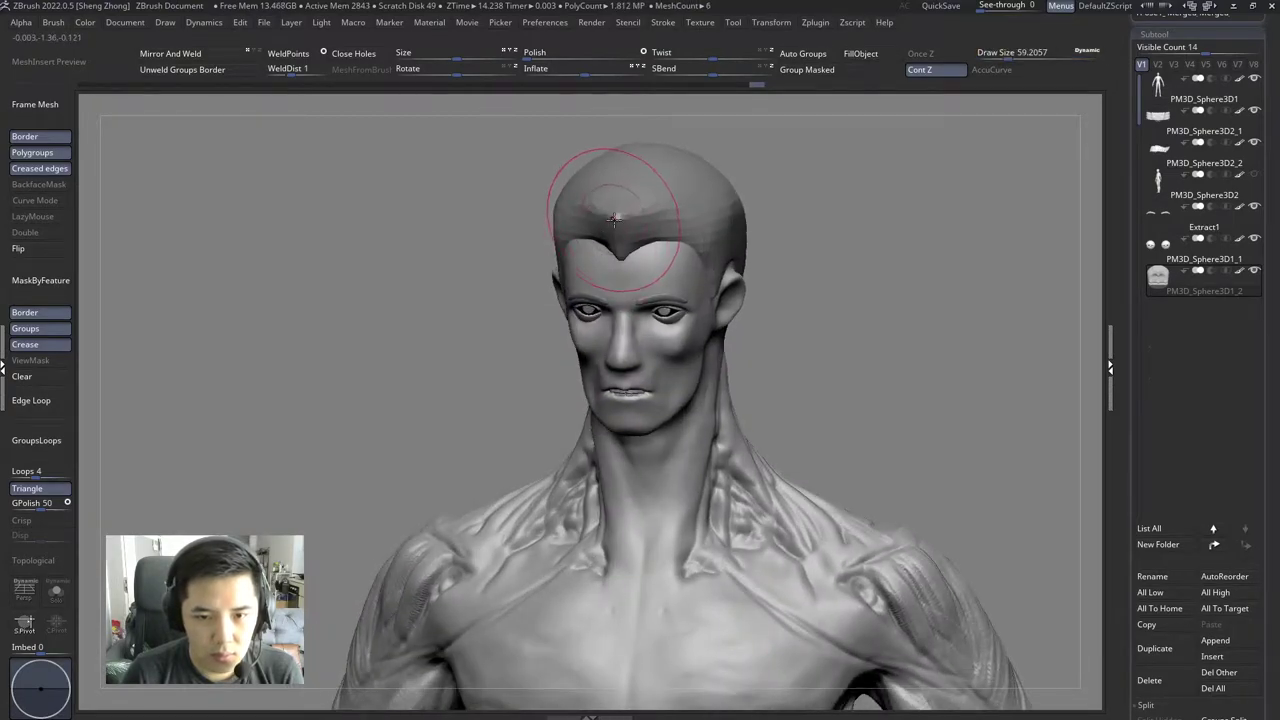
{"action": "right_click_drag", "start_coordinate": [614, 218], "coordinate": [586, 180]}
{"action": "left_click_drag", "start_coordinate": [600, 195], "coordinate": [520, 310]}
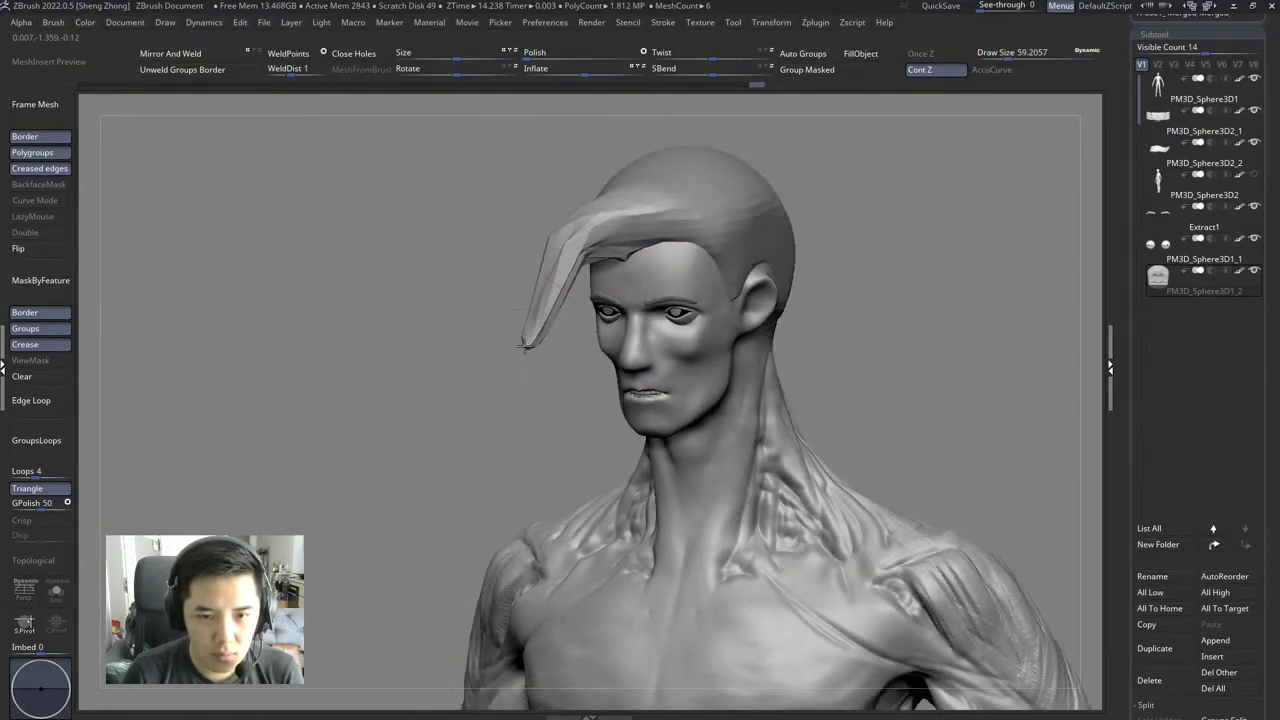
{"action": "right_click_drag", "start_coordinate": [522, 345], "coordinate": [520, 262]}
{"action": "key", "text": "ctrl+z"}
Step: Pull a strand from the top of the head down-left and thin it so it hangs
{"action": "key", "text": "space"}
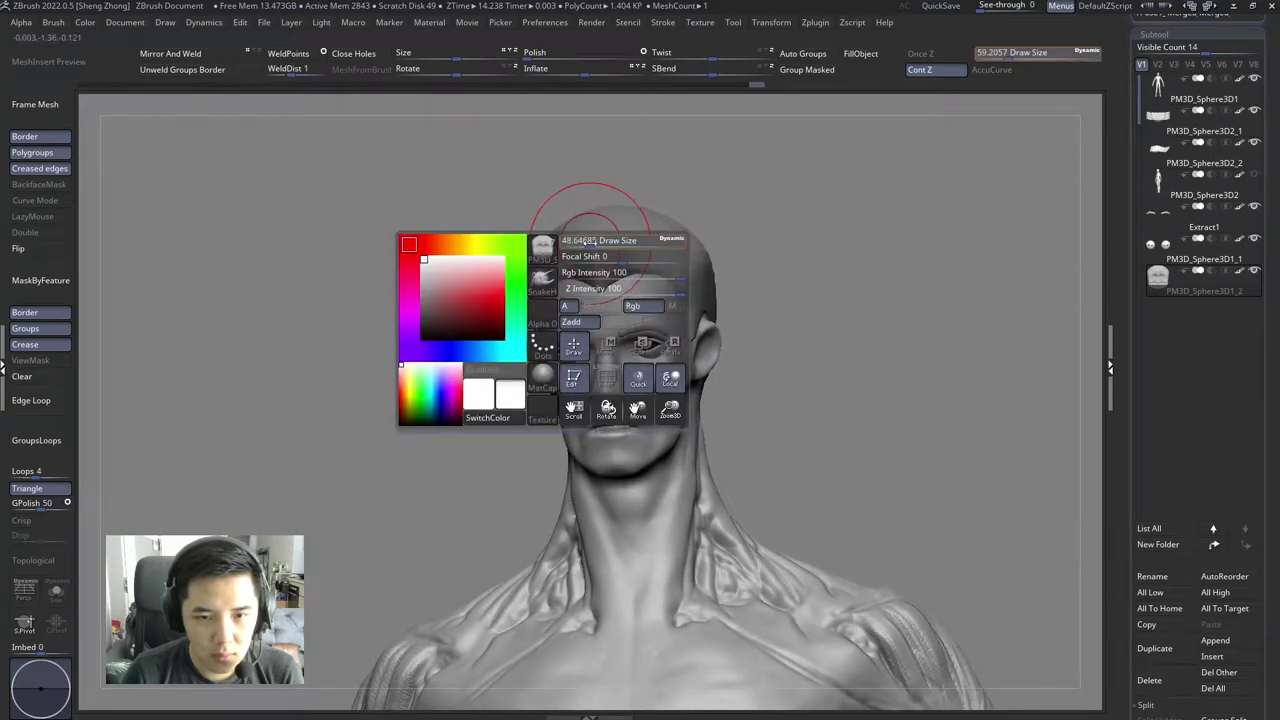
{"action": "mouse_move", "coordinate": [588, 215]}
{"action": "left_mouse_down"}
{"action": "mouse_move", "coordinate": [510, 465]}
{"action": "mouse_move", "coordinate": [457, 449]}
{"action": "left_mouse_up"}
{"action": "mouse_move", "coordinate": [457, 449]}
{"action": "right_mouse_down", "text": "alt"}
{"action": "mouse_move", "coordinate": [545, 325]}
{"action": "mouse_move", "coordinate": [560, 330]}
{"action": "right_mouse_up", "text": "alt"}
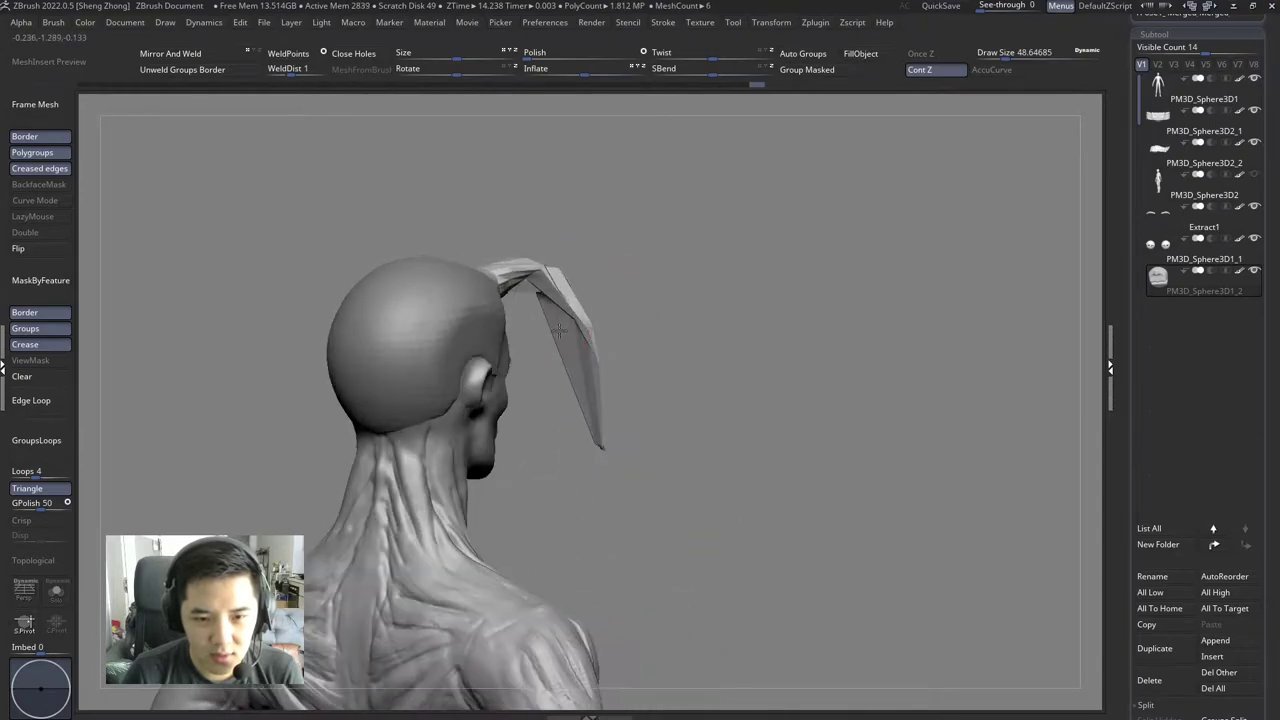
{"action": "right_click", "coordinate": [560, 330]}
{"action": "mouse_move", "coordinate": [543, 271]}
{"action": "right_mouse_down"}
{"action": "mouse_move", "coordinate": [447, 340]}
{"action": "mouse_move", "coordinate": [610, 280]}
{"action": "mouse_move", "coordinate": [626, 297]}
{"action": "right_mouse_up"}
{"action": "right_click", "coordinate": [610, 280]}
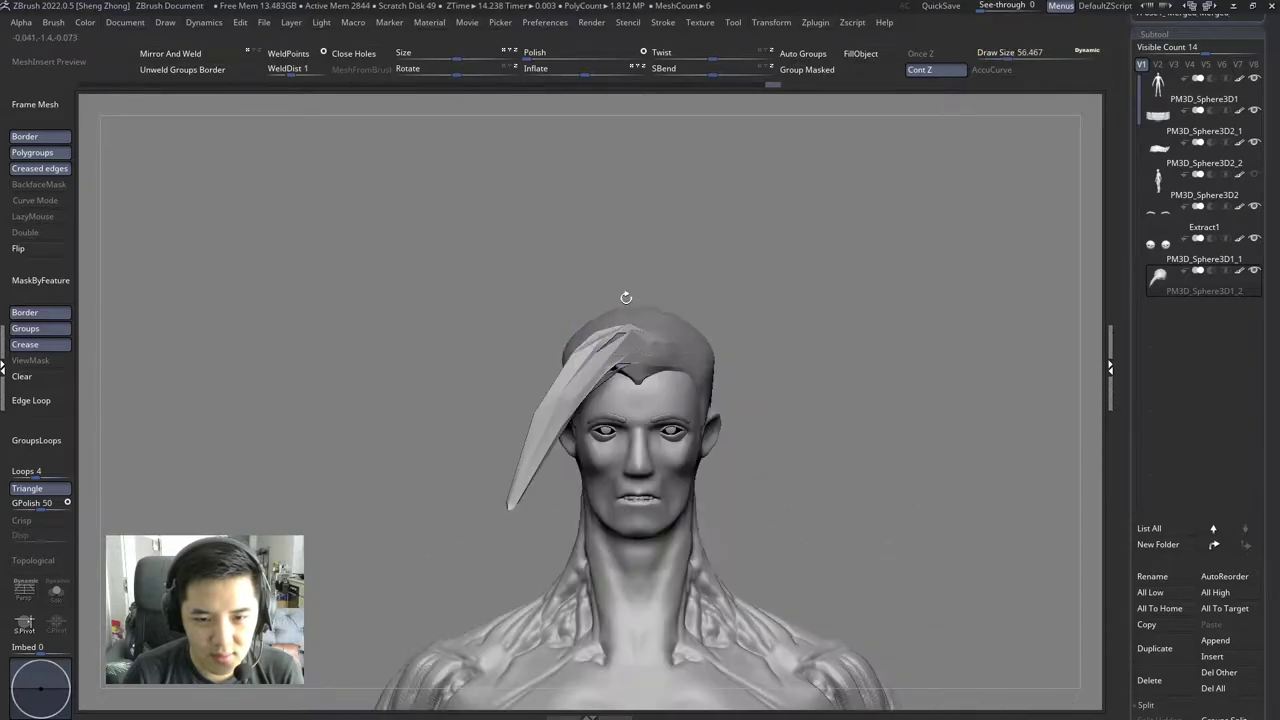
{"action": "left_click_drag", "start_coordinate": [622, 317], "coordinate": [470, 392]}
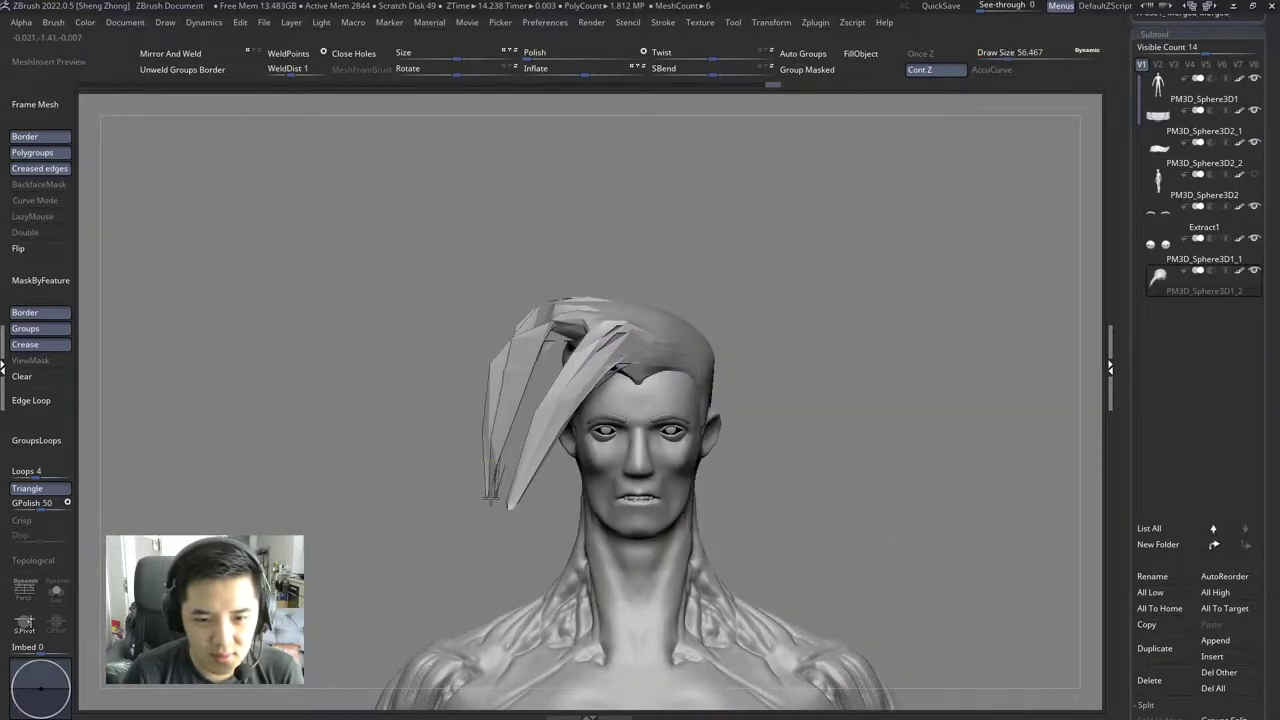
{"action": "key", "text": "ctrl+z"}
Step: Reduce the brush to about 23.3 and check the strand from above and the front
{"action": "mouse_move", "coordinate": [491, 497]}
{"action": "right_mouse_down"}
{"action": "mouse_move", "coordinate": [610, 300]}
{"action": "mouse_move", "coordinate": [614, 348]}
{"action": "right_mouse_up"}
{"action": "right_click", "coordinate": [600, 330]}
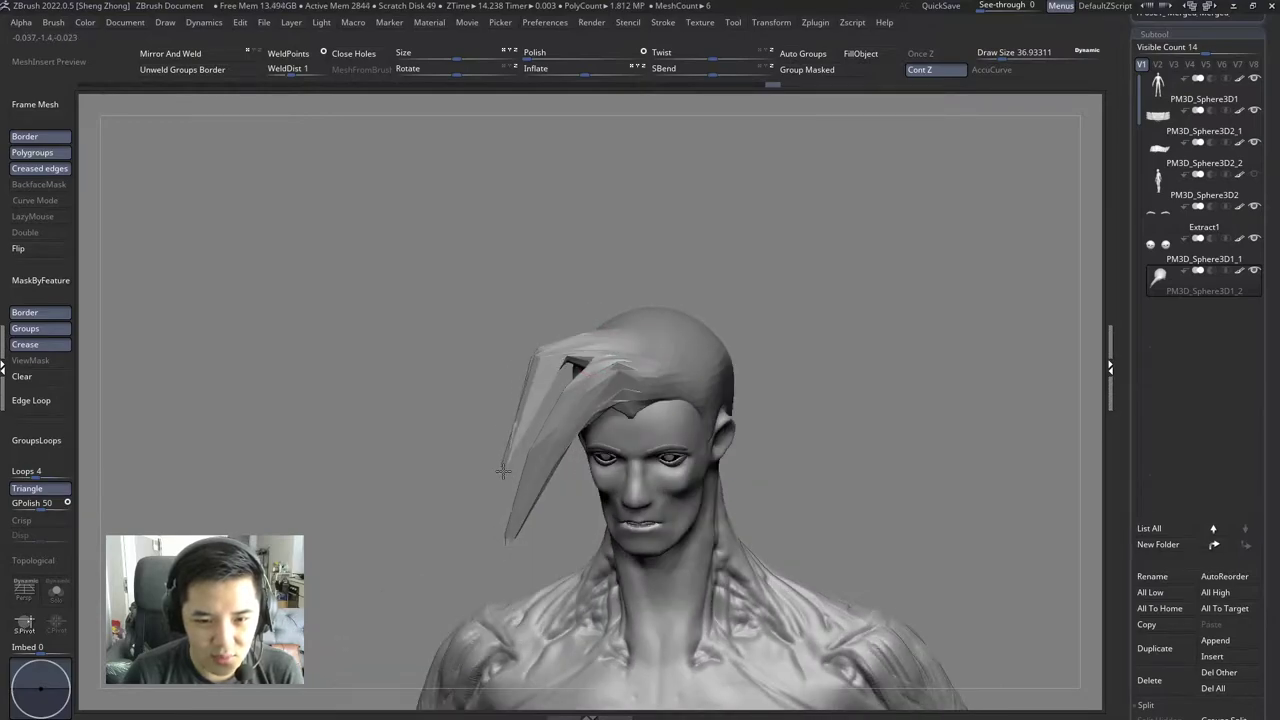
{"action": "mouse_move", "coordinate": [503, 471]}
{"action": "right_mouse_down"}
{"action": "mouse_move", "coordinate": [519, 427]}
{"action": "mouse_move", "coordinate": [531, 437]}
{"action": "mouse_move", "coordinate": [519, 425]}
{"action": "right_mouse_up"}
{"action": "right_click_drag", "start_coordinate": [455, 505], "coordinate": [477, 370]}
{"action": "right_click", "coordinate": [476, 430]}
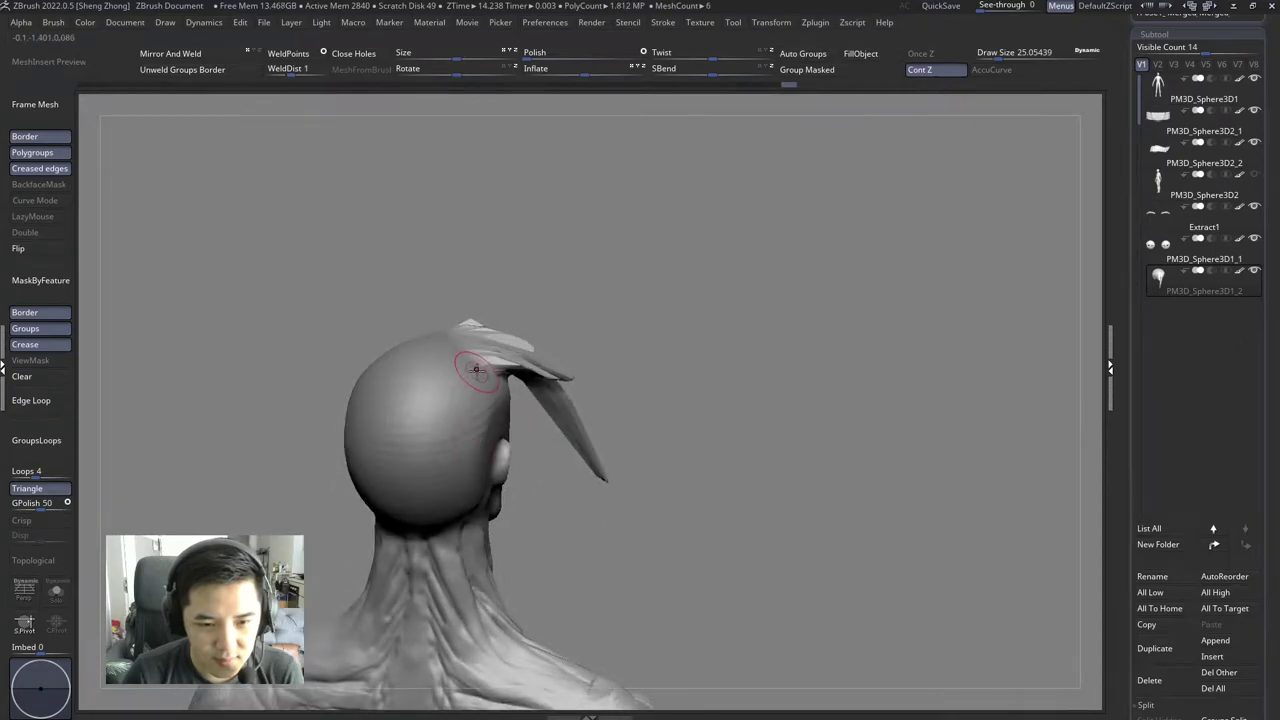
{"action": "mouse_move", "coordinate": [547, 398]}
{"action": "right_mouse_down"}
{"action": "mouse_move", "coordinate": [409, 380]}
{"action": "mouse_move", "coordinate": [509, 423]}
{"action": "mouse_move", "coordinate": [556, 415]}
{"action": "mouse_move", "coordinate": [509, 371]}
{"action": "mouse_move", "coordinate": [470, 380]}
{"action": "mouse_move", "coordinate": [594, 391]}
{"action": "mouse_move", "coordinate": [586, 404]}
{"action": "mouse_move", "coordinate": [608, 448]}
{"action": "mouse_move", "coordinate": [497, 375]}
{"action": "mouse_move", "coordinate": [540, 360]}
{"action": "mouse_move", "coordinate": [488, 325]}
{"action": "mouse_move", "coordinate": [457, 277]}
{"action": "mouse_move", "coordinate": [530, 370]}
{"action": "mouse_move", "coordinate": [562, 388]}
{"action": "mouse_move", "coordinate": [531, 449]}
{"action": "mouse_move", "coordinate": [569, 366]}
{"action": "mouse_move", "coordinate": [496, 392]}
{"action": "mouse_move", "coordinate": [549, 500]}
{"action": "mouse_move", "coordinate": [583, 506]}
{"action": "mouse_move", "coordinate": [542, 538]}
{"action": "mouse_move", "coordinate": [523, 400]}
{"action": "mouse_move", "coordinate": [531, 337]}
{"action": "mouse_move", "coordinate": [529, 414]}
{"action": "mouse_move", "coordinate": [562, 369]}
{"action": "right_mouse_up"}
{"action": "right_click", "coordinate": [488, 325]}
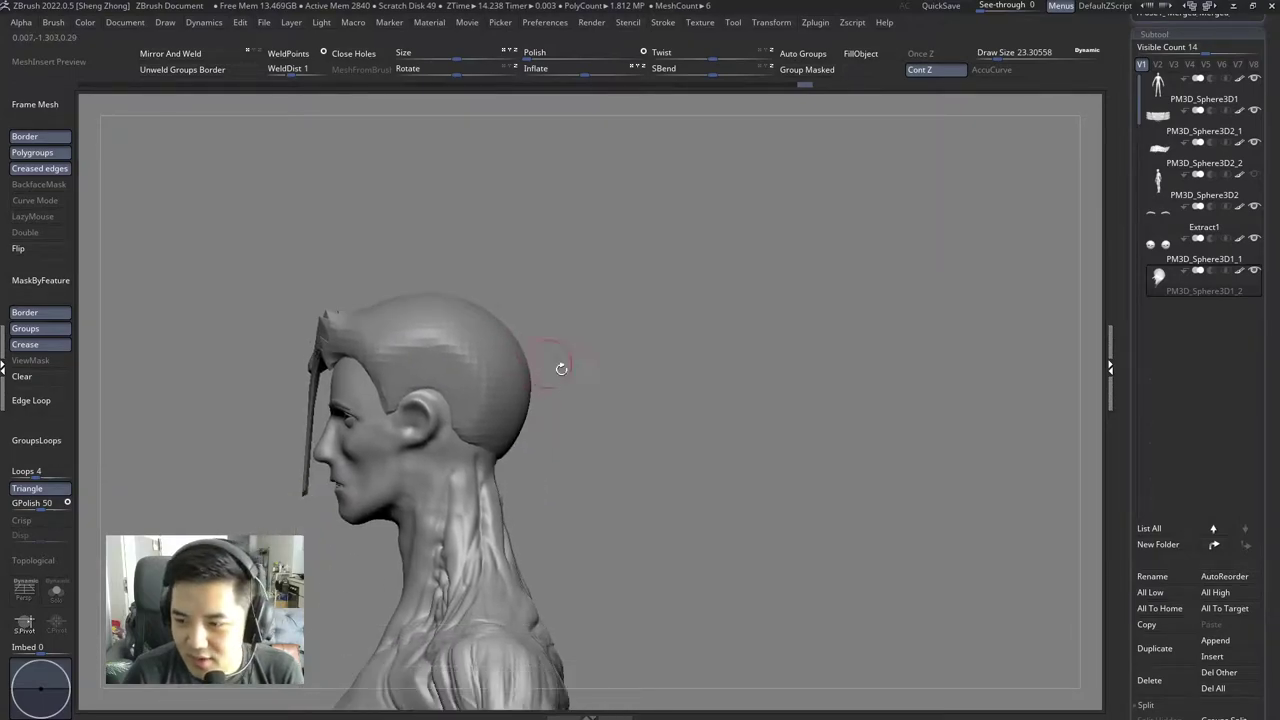
Step: Open the Append mesh list from the Subtool palette
{"action": "scroll", "coordinate": [1200, 600], "scroll_direction": "down", "scroll_amount": 2}
{"action": "left_click", "coordinate": [1215, 584]}
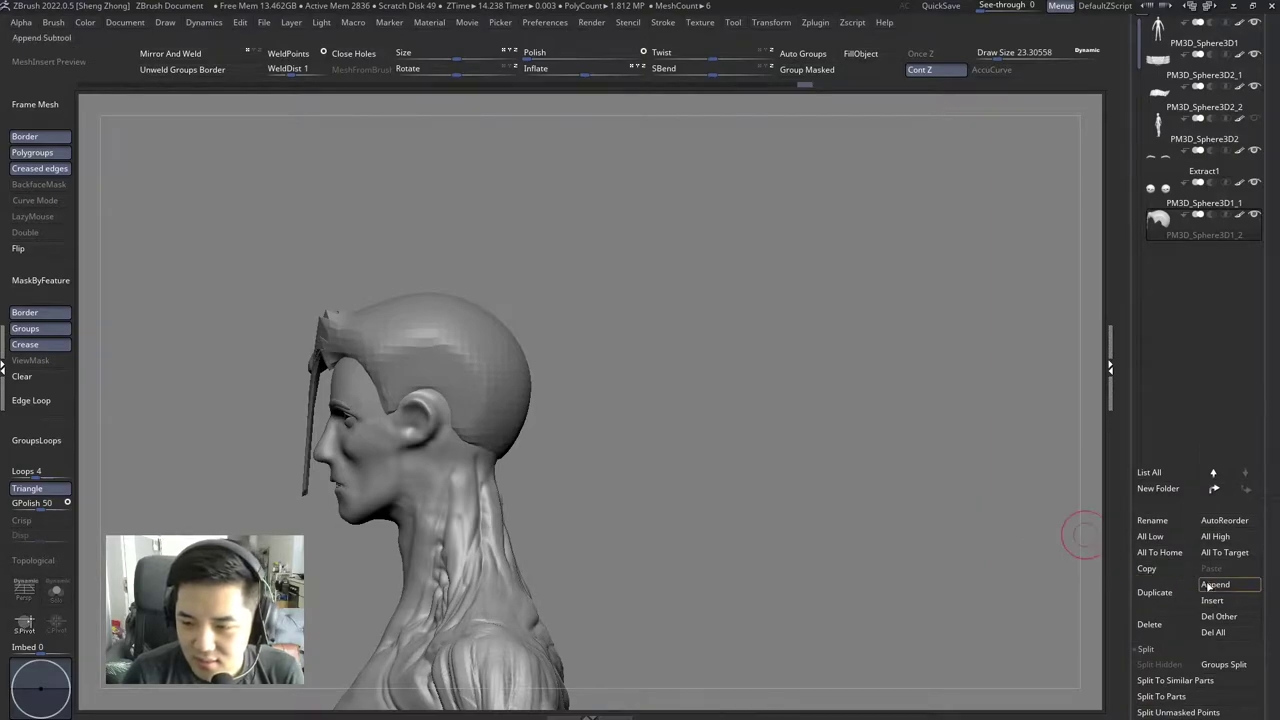
{"action": "left_click", "coordinate": [1207, 586]}
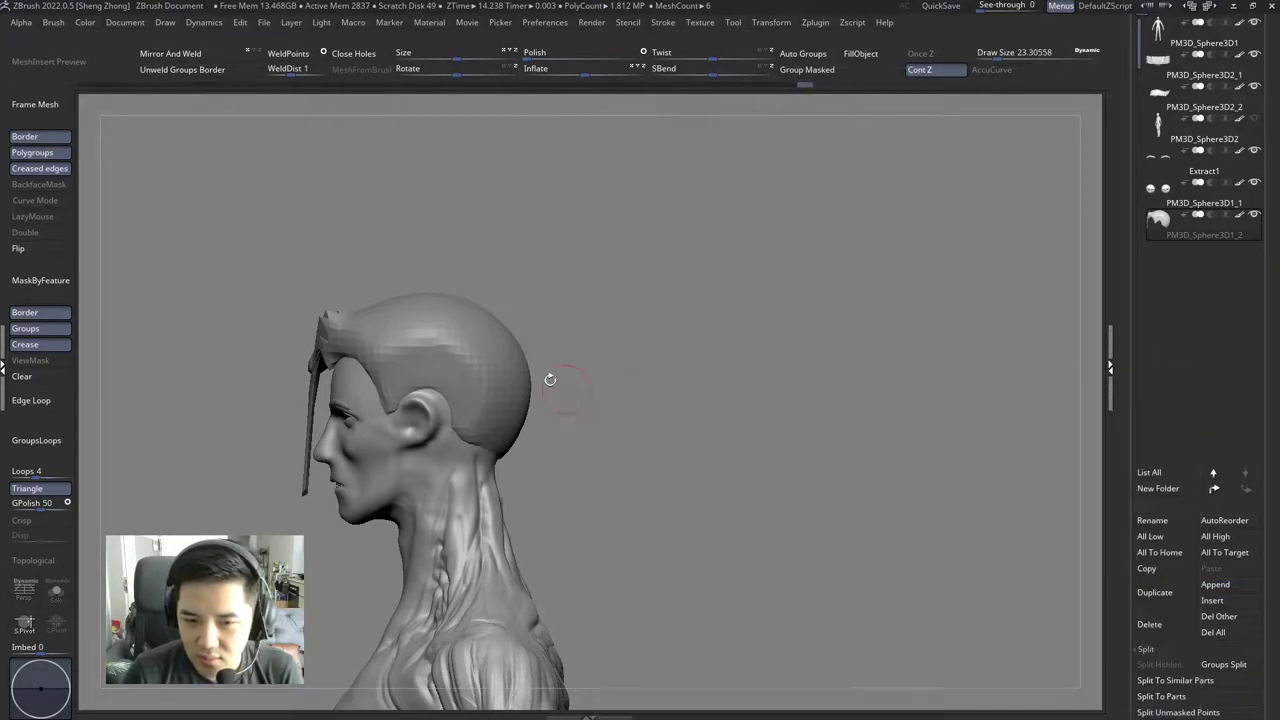
{"action": "left_click_drag", "start_coordinate": [550, 380], "coordinate": [580, 374]}
{"action": "scroll", "coordinate": [423, 377], "scroll_direction": "down", "scroll_amount": 5}
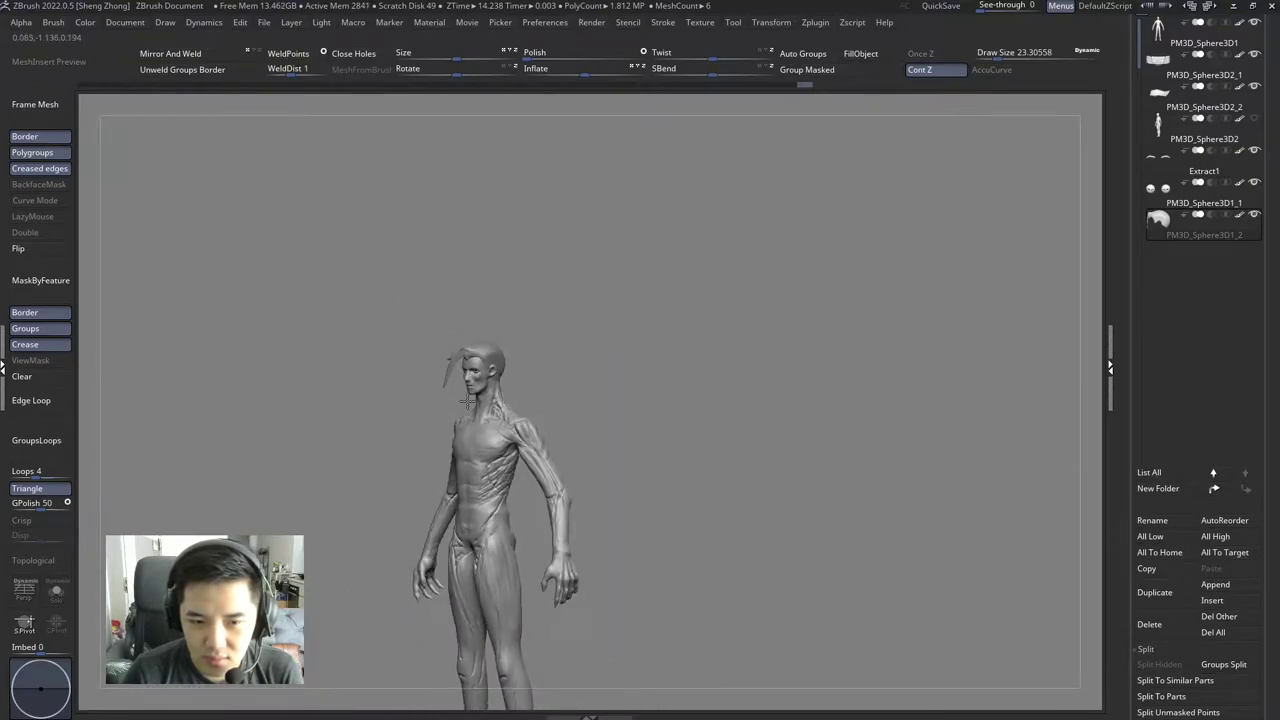
{"action": "scroll", "coordinate": [566, 438], "scroll_direction": "up", "scroll_amount": 4}
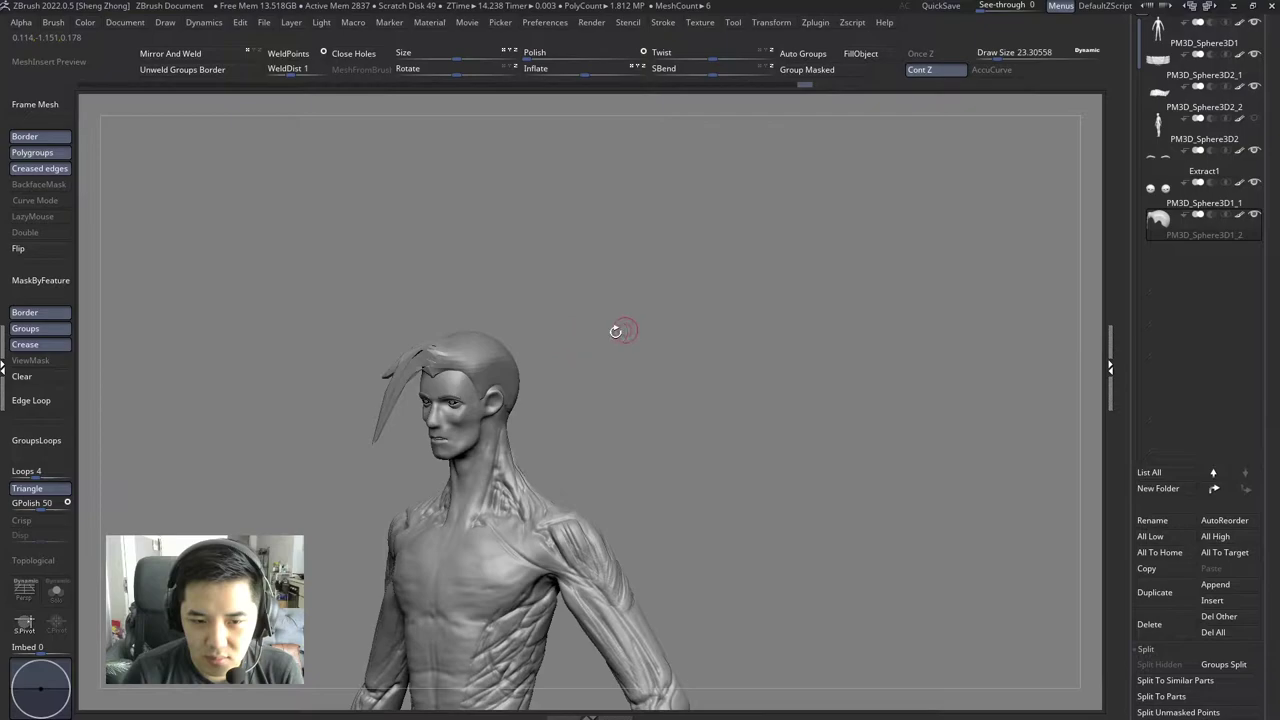
{"action": "scroll", "coordinate": [560, 380], "scroll_direction": "up", "scroll_amount": 5}
Step: Check the crown spikes from profile, three-quarter, top and front views
{"action": "mouse_move", "coordinate": [500, 414]}
{"action": "left_mouse_down"}
{"action": "mouse_move", "coordinate": [509, 377]}
{"action": "mouse_move", "coordinate": [514, 400]}
{"action": "mouse_move", "coordinate": [514, 386]}
{"action": "mouse_move", "coordinate": [536, 388]}
{"action": "left_mouse_up"}
{"action": "key", "text": "space"}
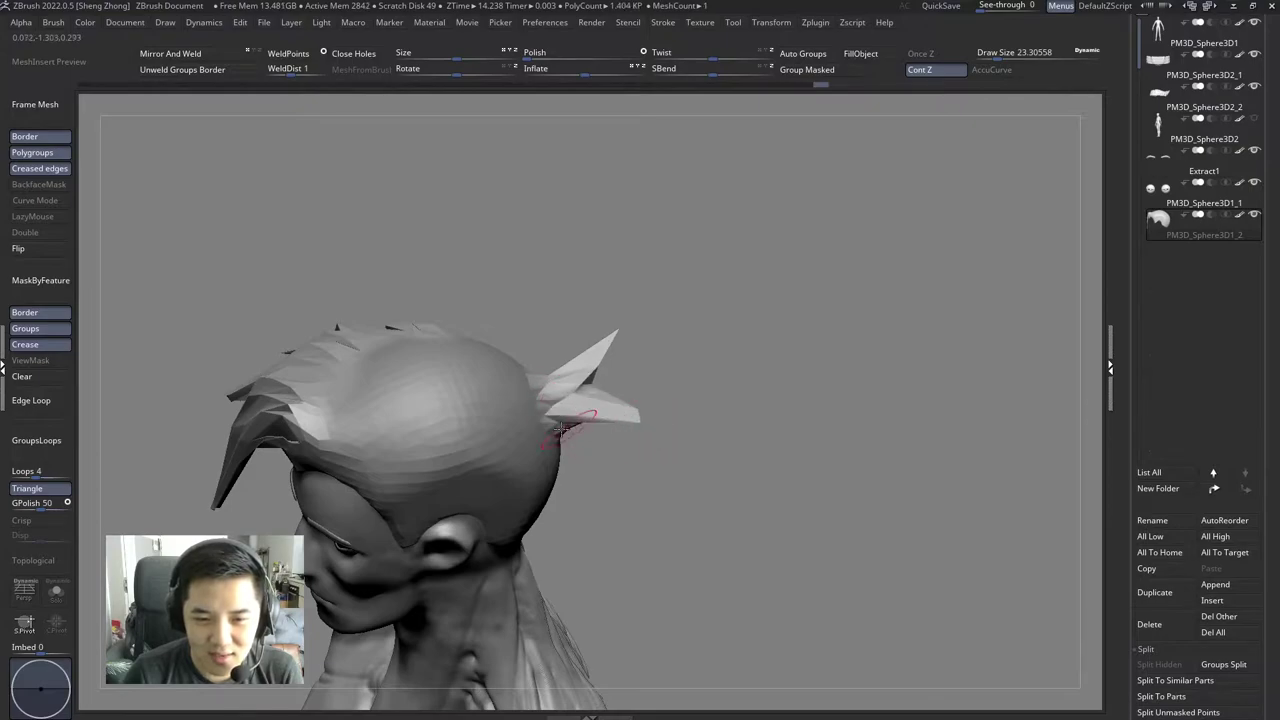
{"action": "mouse_move", "coordinate": [562, 428]}
{"action": "left_mouse_down"}
{"action": "mouse_move", "coordinate": [547, 430]}
{"action": "mouse_move", "coordinate": [598, 458]}
{"action": "left_mouse_up"}
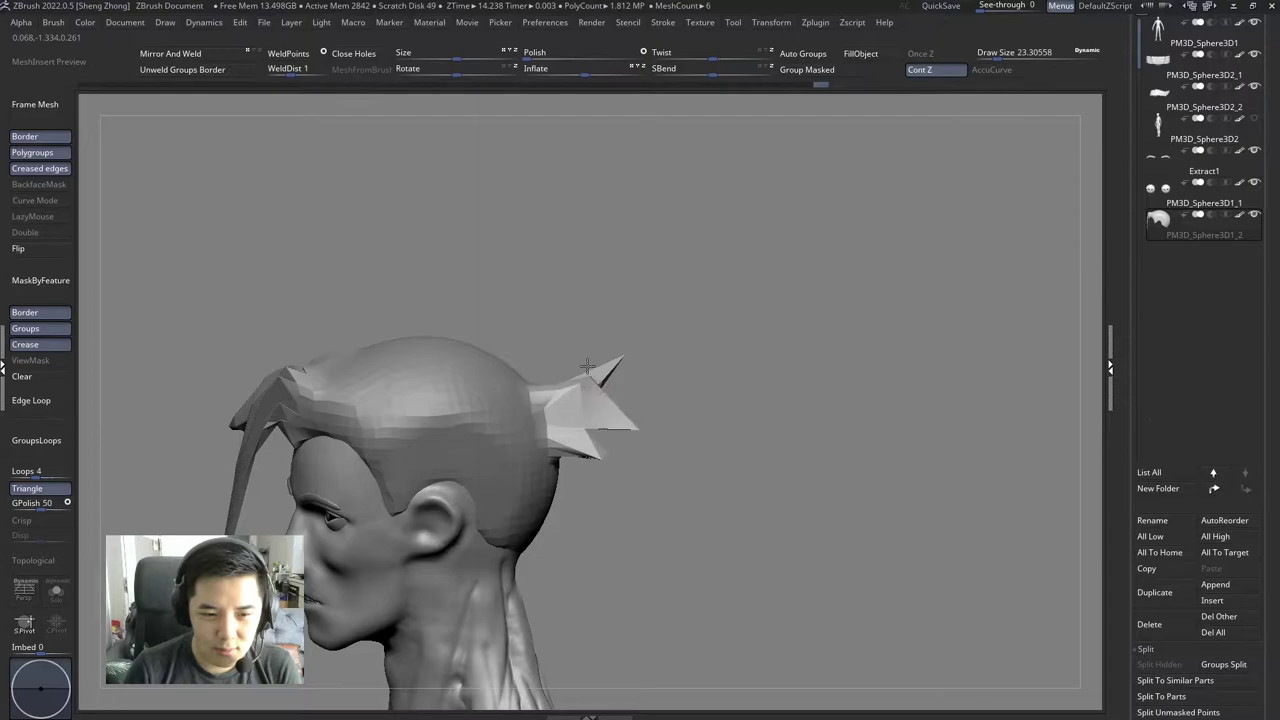
{"action": "mouse_move", "coordinate": [588, 367]}
{"action": "left_mouse_down"}
{"action": "mouse_move", "coordinate": [721, 390]}
{"action": "mouse_move", "coordinate": [571, 365]}
{"action": "mouse_move", "coordinate": [567, 380]}
{"action": "left_mouse_up"}
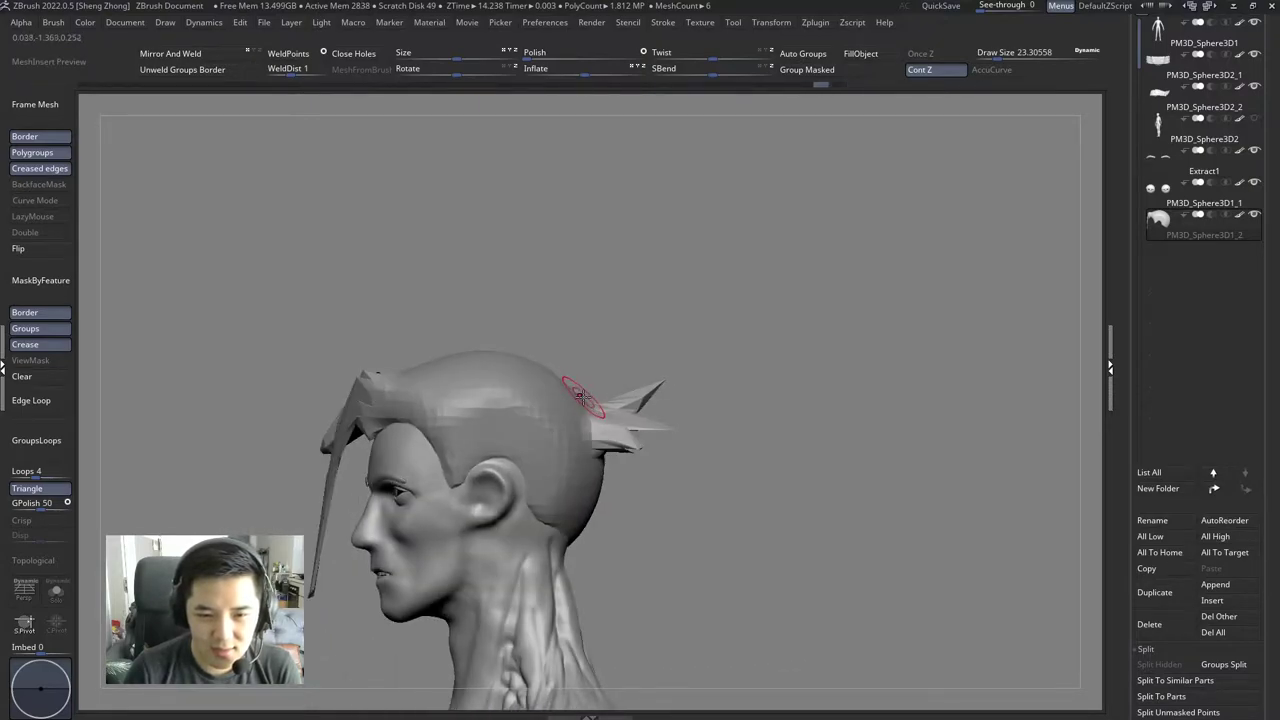
{"action": "mouse_move", "coordinate": [600, 393]}
{"action": "left_mouse_down"}
{"action": "mouse_move", "coordinate": [611, 413]}
{"action": "mouse_move", "coordinate": [637, 316]}
{"action": "left_mouse_up"}
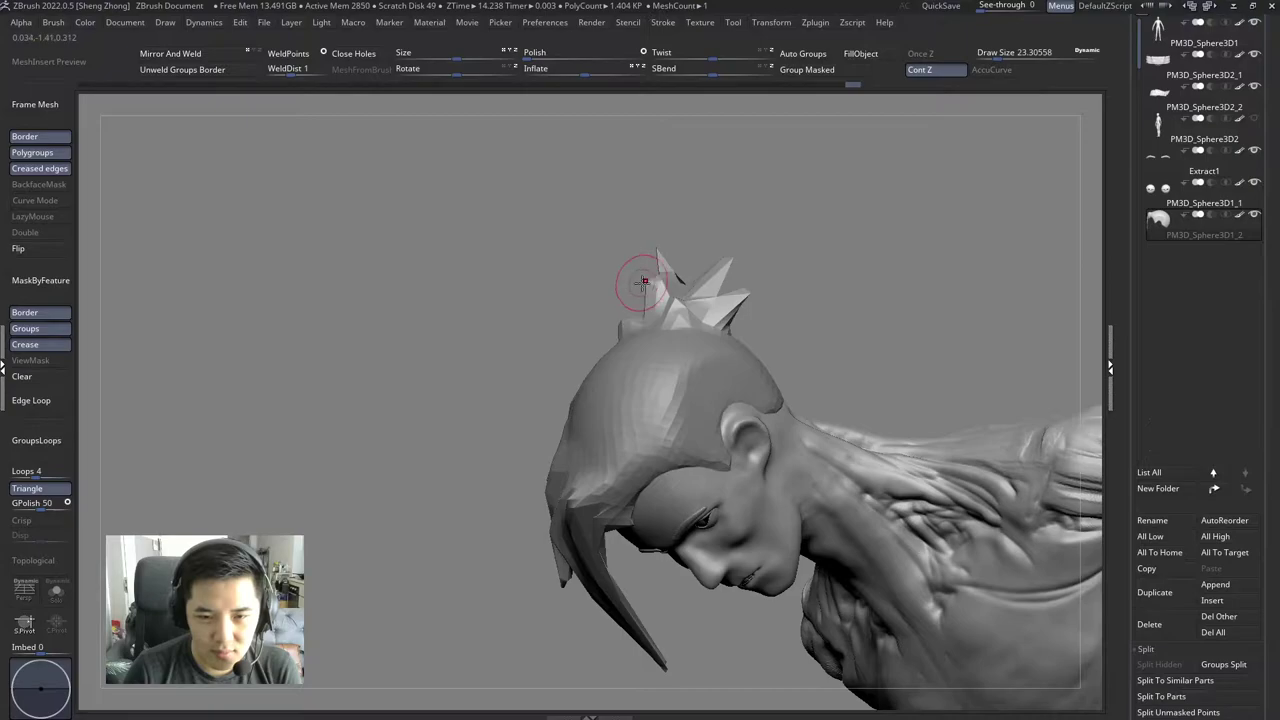
{"action": "mouse_move", "coordinate": [594, 209]}
{"action": "left_mouse_down"}
{"action": "mouse_move", "coordinate": [643, 214]}
{"action": "mouse_move", "coordinate": [563, 263]}
{"action": "mouse_move", "coordinate": [494, 280]}
{"action": "mouse_move", "coordinate": [686, 302]}
{"action": "mouse_move", "coordinate": [612, 322]}
{"action": "left_mouse_up"}
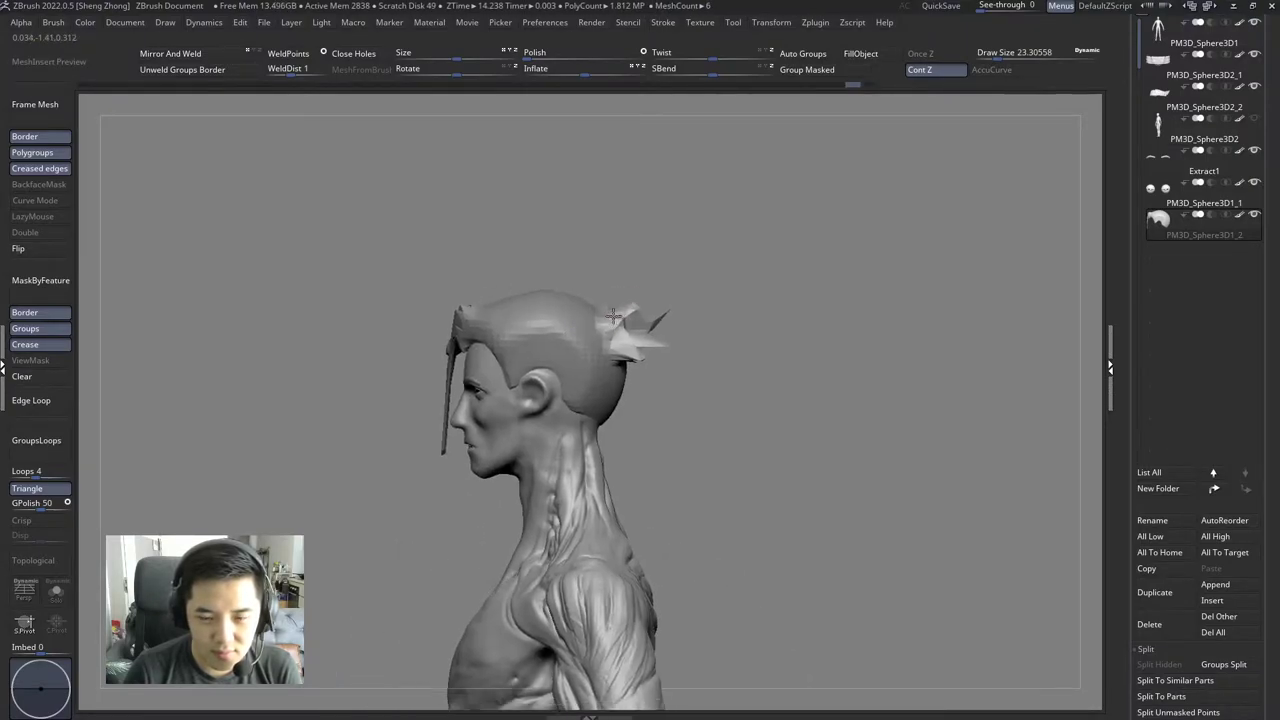
{"action": "key", "text": "space"}
Step: Switch to the Rake brush at about size 54 and reshape the spiky hair behind the head
{"action": "left_click", "coordinate": [581, 300]}
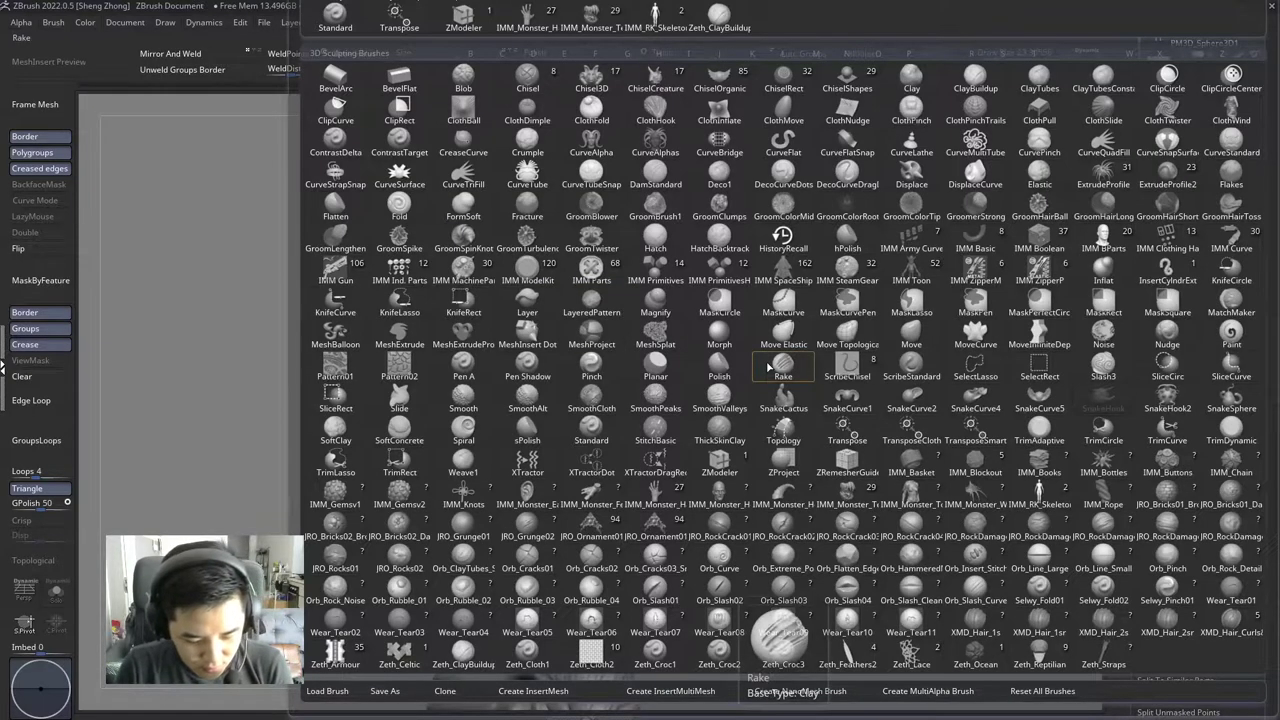
{"action": "left_click", "coordinate": [775, 632]}
{"action": "left_click_drag", "start_coordinate": [765, 369], "coordinate": [640, 340]}
{"action": "key", "text": "space"}
{"action": "left_click_drag", "start_coordinate": [560, 286], "coordinate": [580, 286]}
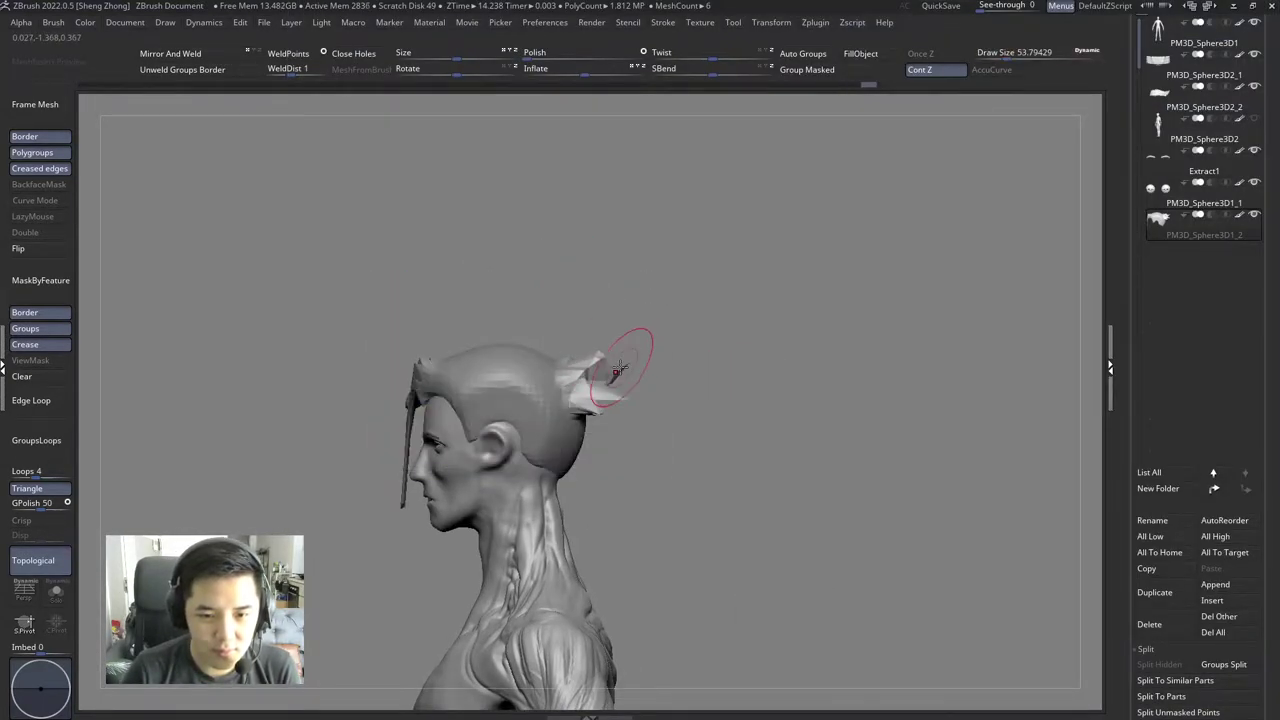
{"action": "left_click_drag", "start_coordinate": [645, 350], "coordinate": [627, 380]}
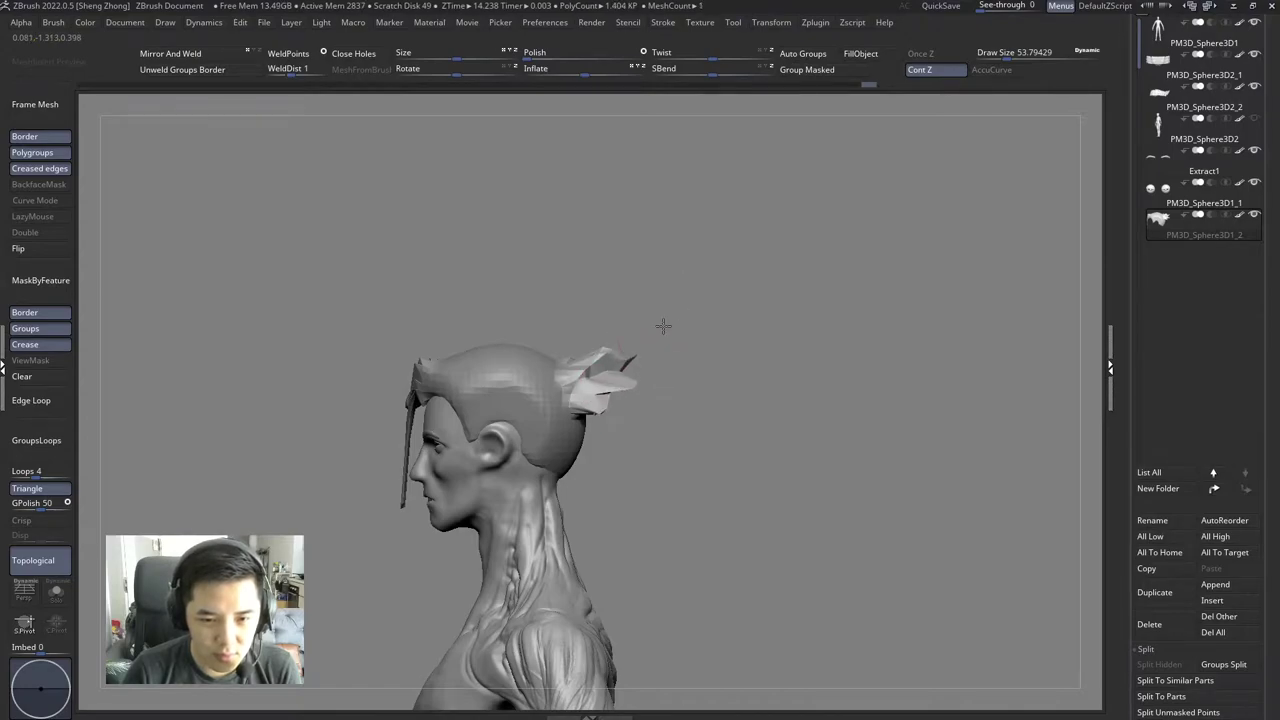
{"action": "mouse_move", "coordinate": [663, 326]}
{"action": "left_mouse_down"}
{"action": "mouse_move", "coordinate": [445, 355]}
{"action": "mouse_move", "coordinate": [445, 300]}
{"action": "left_mouse_up"}
Step: From a right side view, stretch the back hair spike further up and out
{"action": "key", "text": "space"}
{"action": "mouse_move", "coordinate": [500, 400]}
{"action": "left_mouse_down"}
{"action": "mouse_move", "coordinate": [575, 403]}
{"action": "mouse_move", "coordinate": [571, 423]}
{"action": "left_mouse_up"}
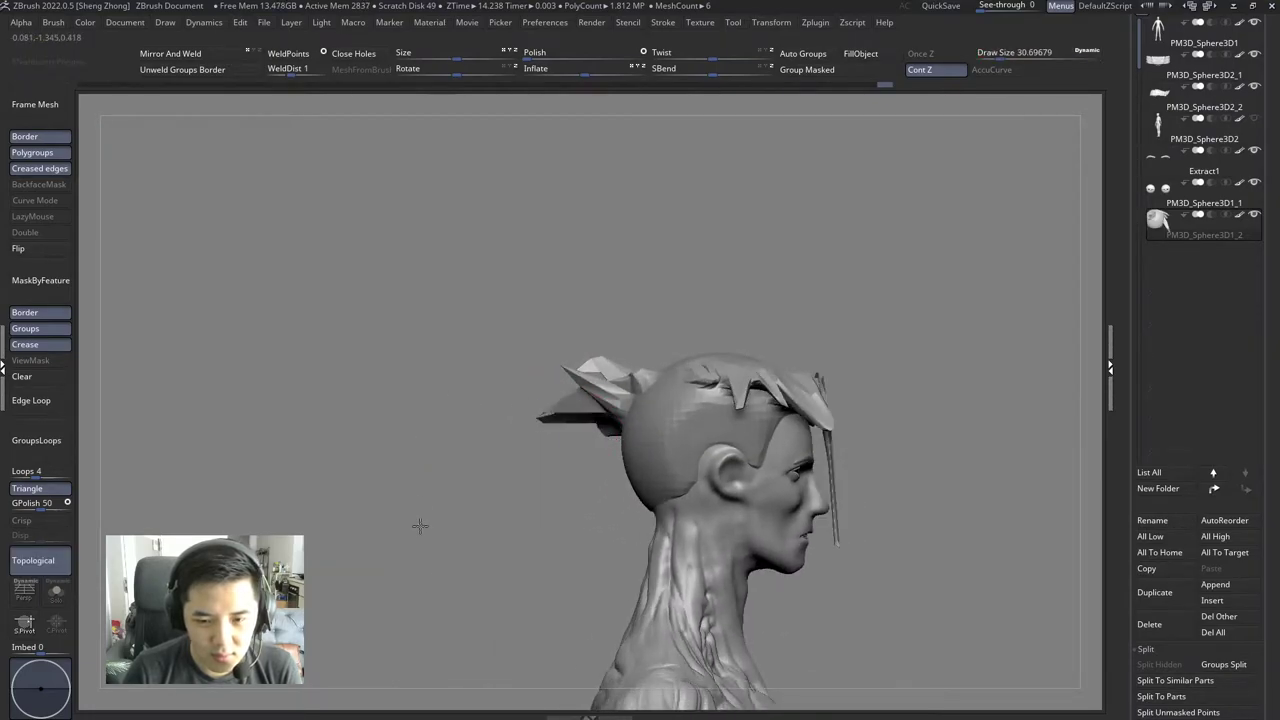
{"action": "left_click_drag", "start_coordinate": [372, 315], "coordinate": [257, 270]}
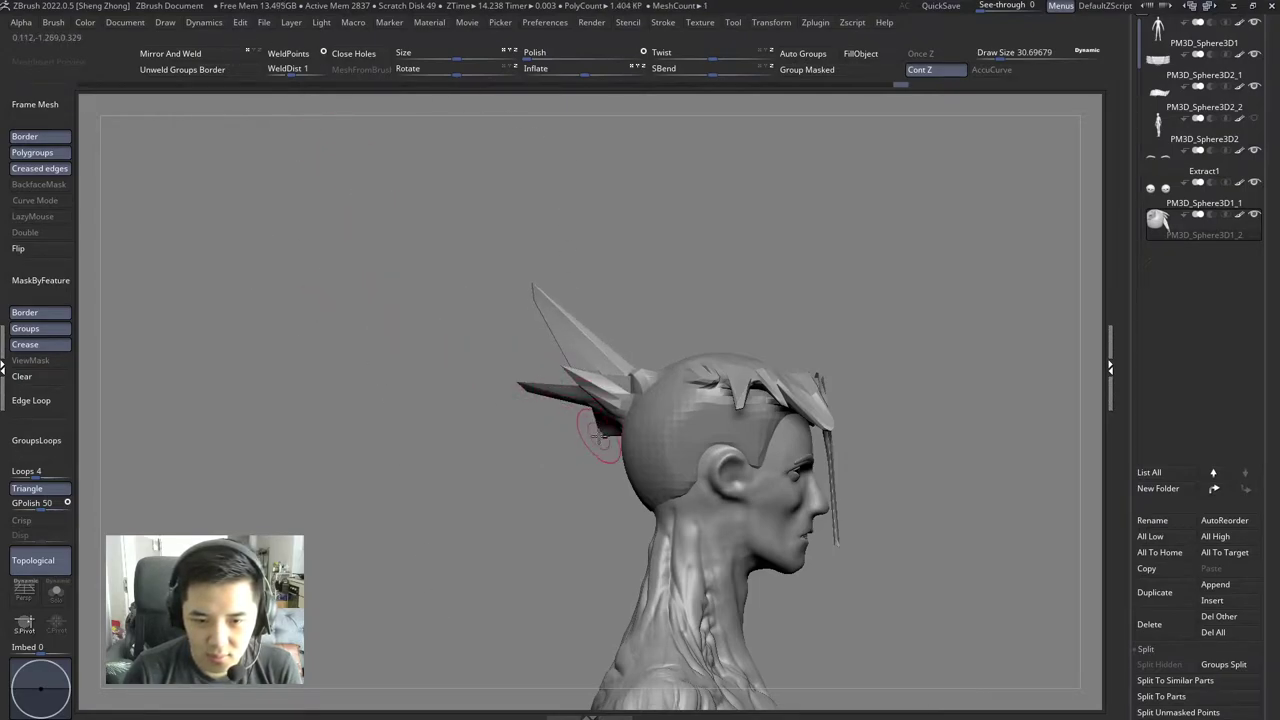
{"action": "key", "text": "space"}
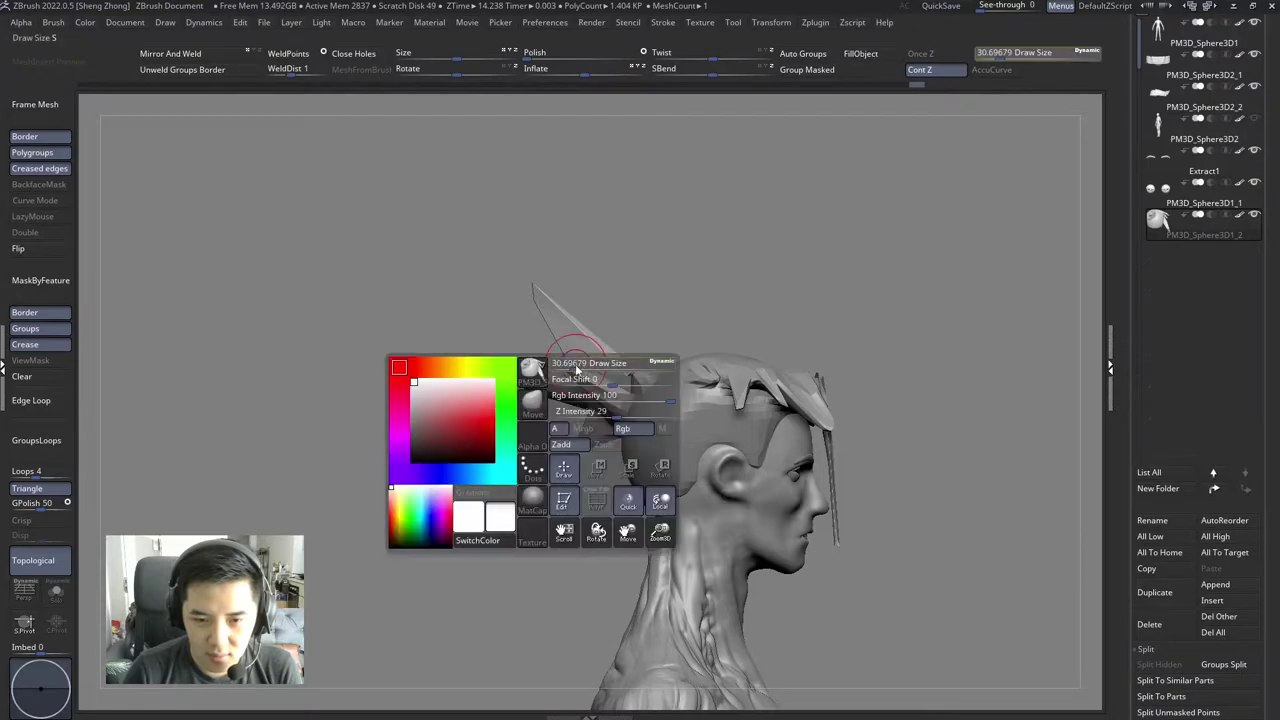
{"action": "left_click_drag", "start_coordinate": [422, 420], "coordinate": [650, 325]}
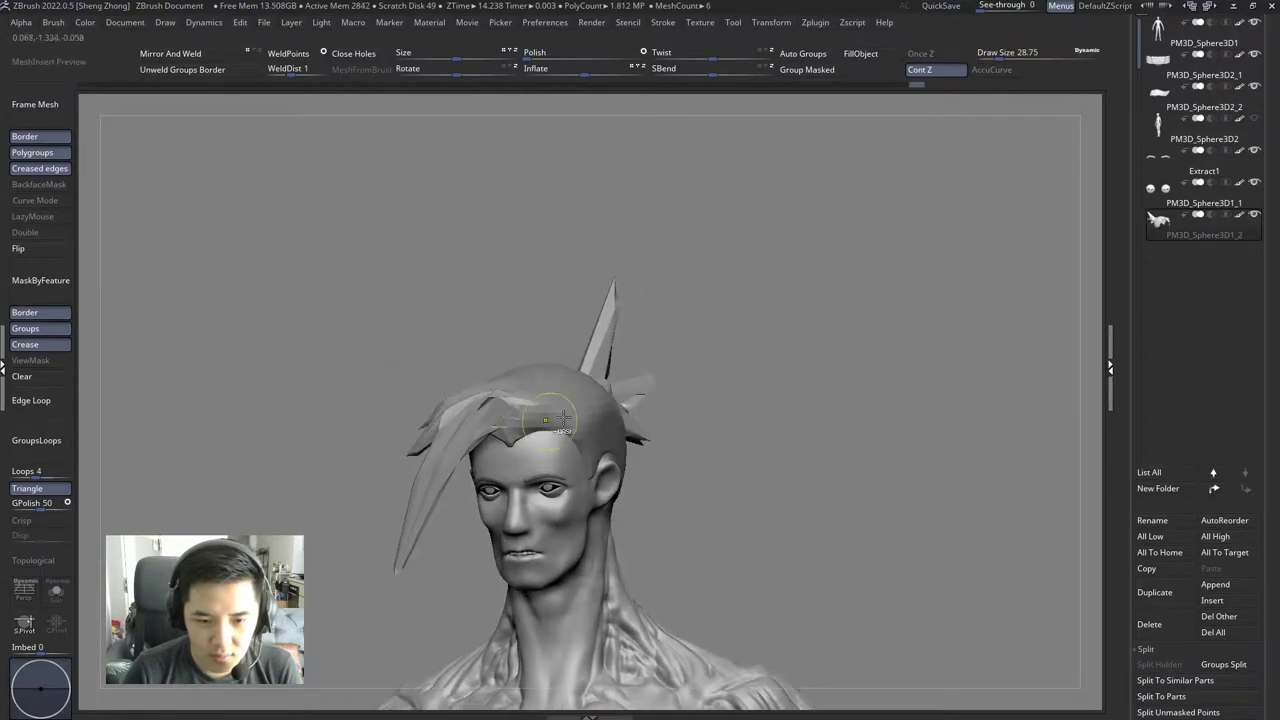
Step: Frame the head in an exact front view and resize the brush between about 128 and 84
{"action": "key", "text": "space"}
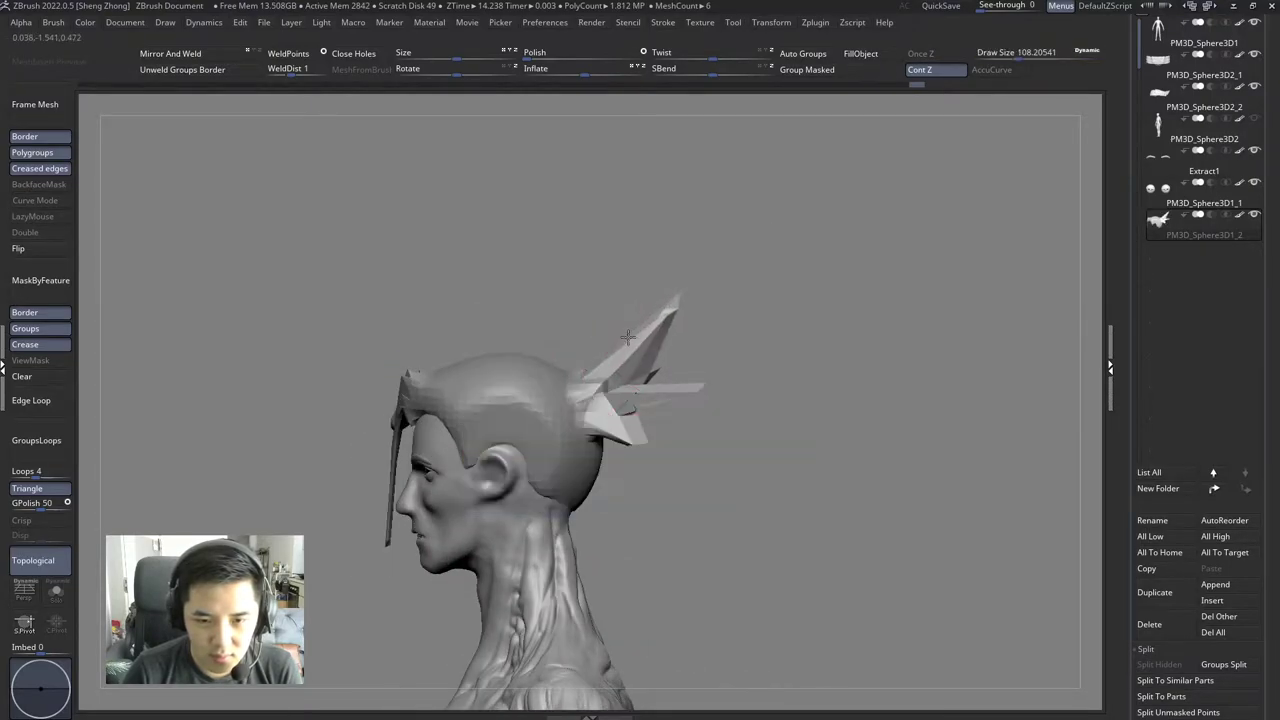
{"action": "mouse_move", "coordinate": [661, 322]}
{"action": "left_mouse_down"}
{"action": "mouse_move", "coordinate": [720, 237]}
{"action": "mouse_move", "coordinate": [686, 340]}
{"action": "left_mouse_up"}
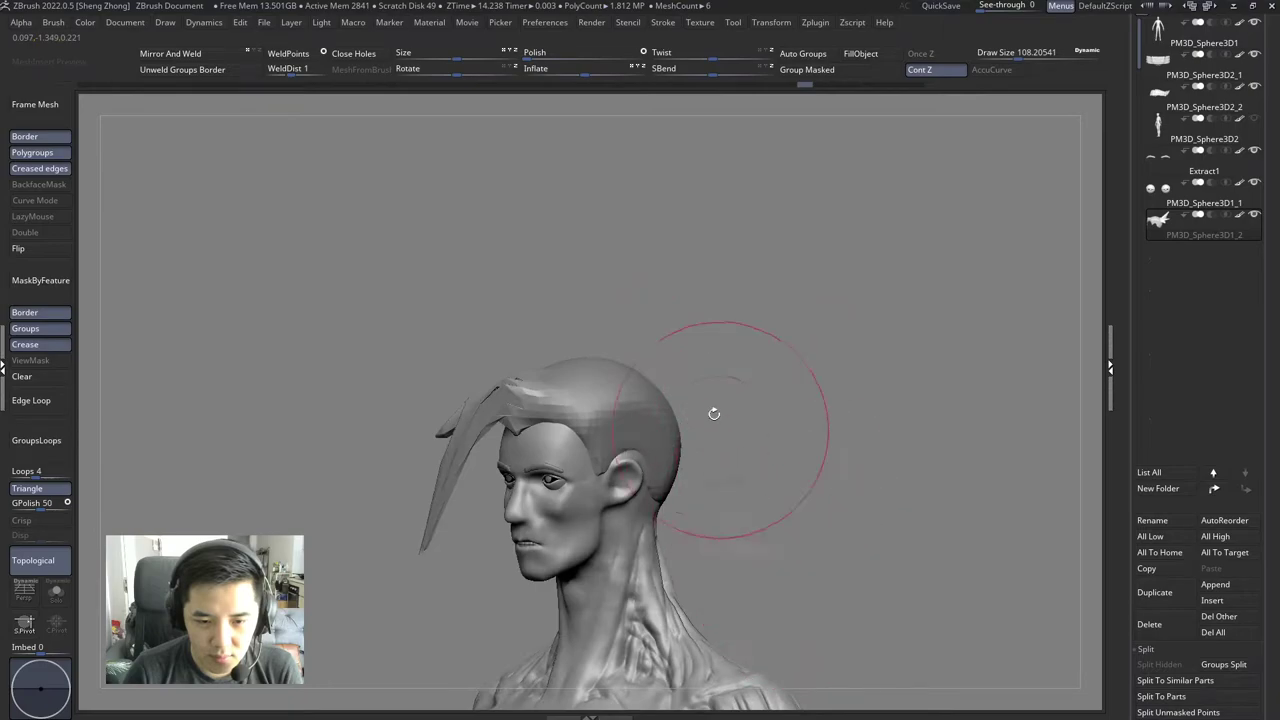
{"action": "left_click_drag", "start_coordinate": [711, 409], "coordinate": [740, 403], "text": "shift"}
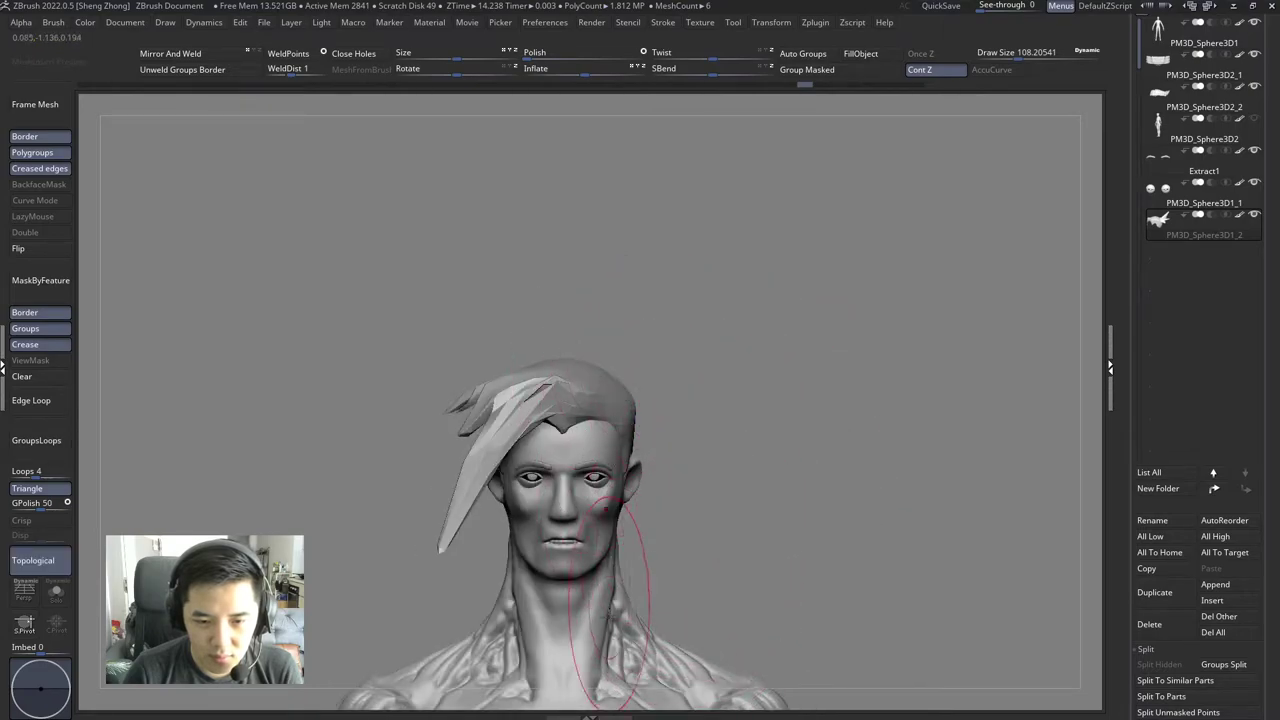
{"action": "mouse_move", "coordinate": [605, 508]}
{"action": "left_mouse_down"}
{"action": "mouse_move", "coordinate": [366, 486]}
{"action": "mouse_move", "coordinate": [504, 408]}
{"action": "left_mouse_up"}
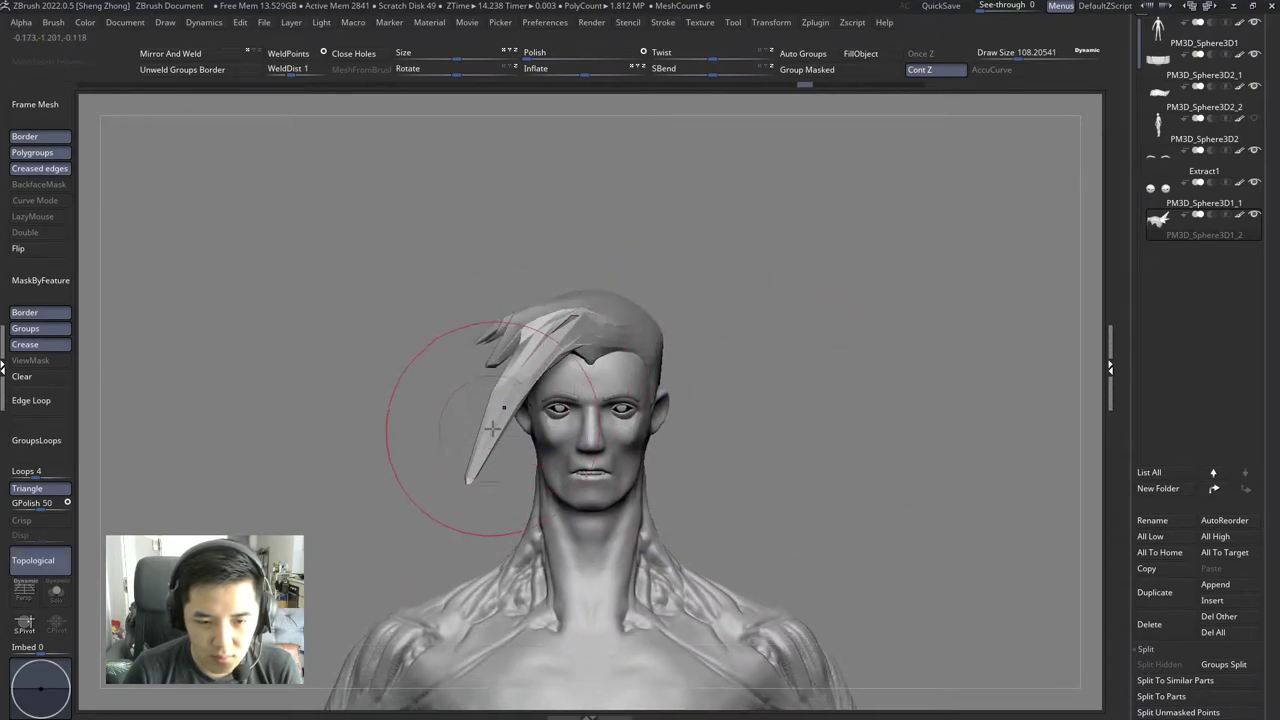
{"action": "right_click", "coordinate": [504, 408]}
{"action": "right_click_drag", "start_coordinate": [504, 408], "coordinate": [469, 468]}
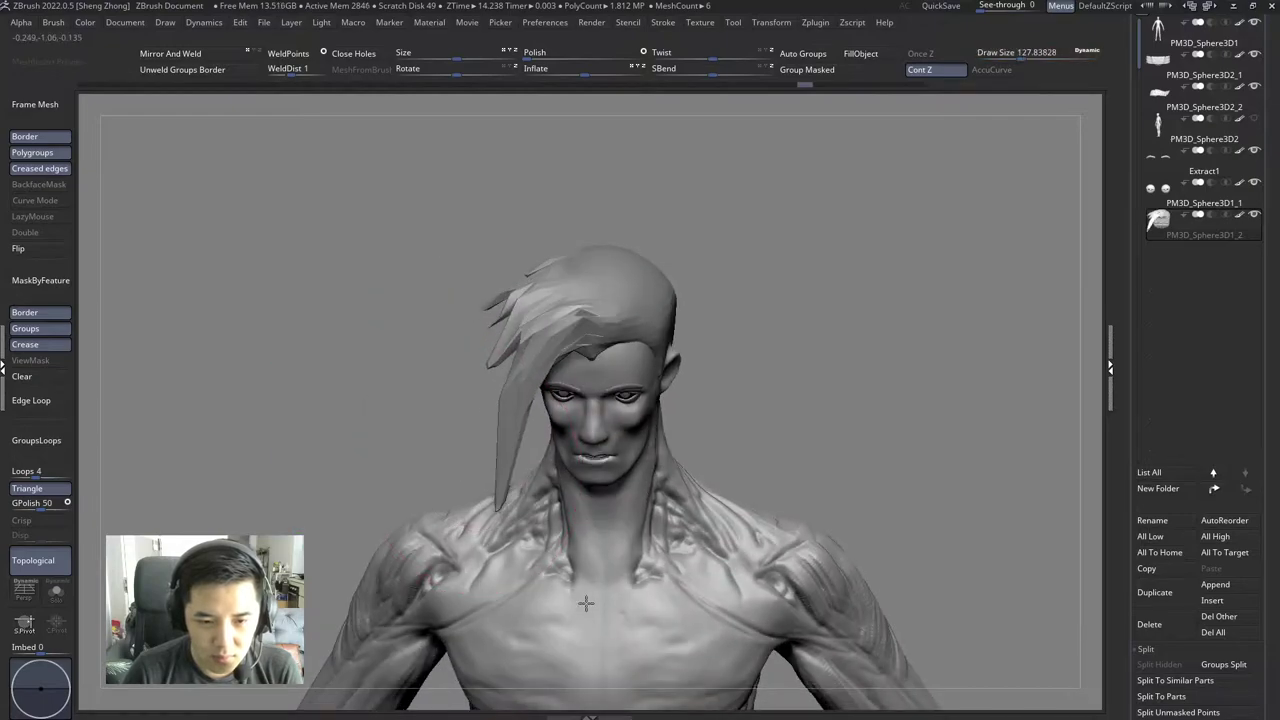
{"action": "mouse_move", "coordinate": [549, 573]}
{"action": "right_mouse_down"}
{"action": "mouse_move", "coordinate": [480, 290]}
{"action": "mouse_move", "coordinate": [504, 388]}
{"action": "mouse_move", "coordinate": [577, 351]}
{"action": "right_mouse_up"}
Step: Adjust the brush size (about 37, 154, 140, then 100) and orbit to a three-quarter view
{"action": "right_click", "coordinate": [480, 290]}
{"action": "right_click", "coordinate": [500, 350]}
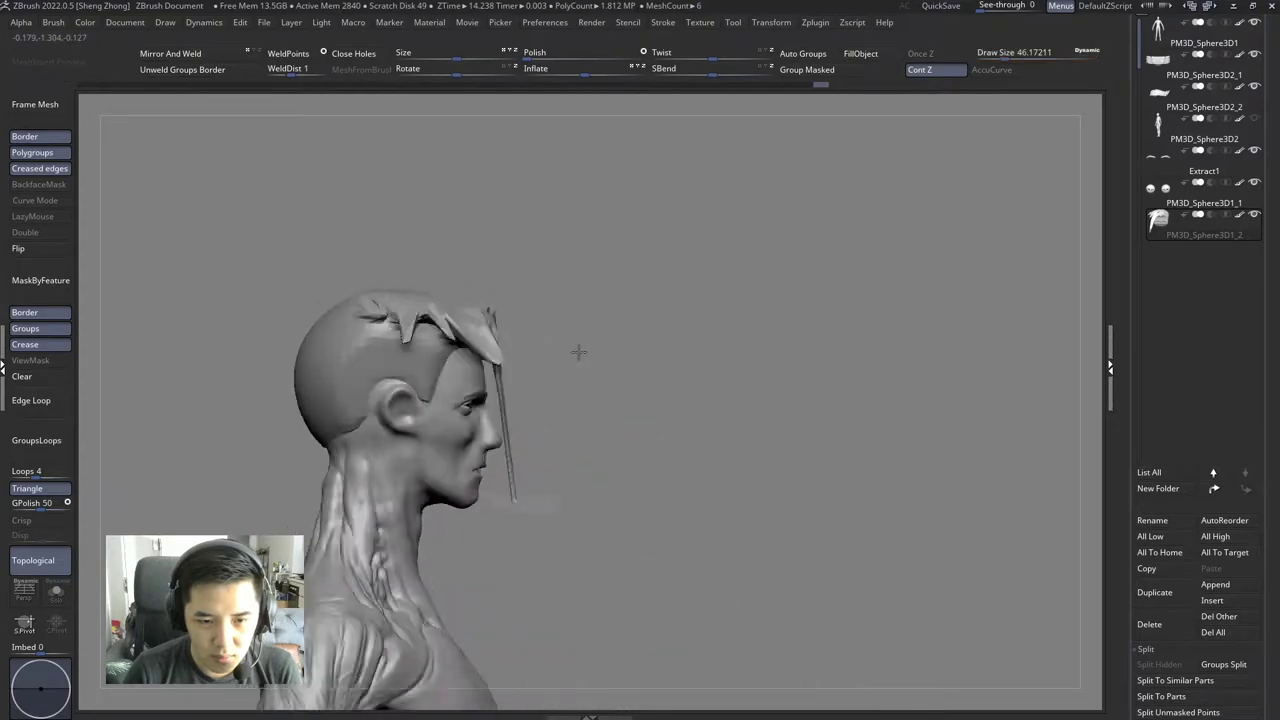
{"action": "right_click", "coordinate": [514, 349]}
{"action": "mouse_move", "coordinate": [497, 352]}
{"action": "right_mouse_down"}
{"action": "mouse_move", "coordinate": [493, 370]}
{"action": "mouse_move", "coordinate": [534, 331]}
{"action": "right_mouse_up"}
{"action": "right_click", "coordinate": [534, 331]}
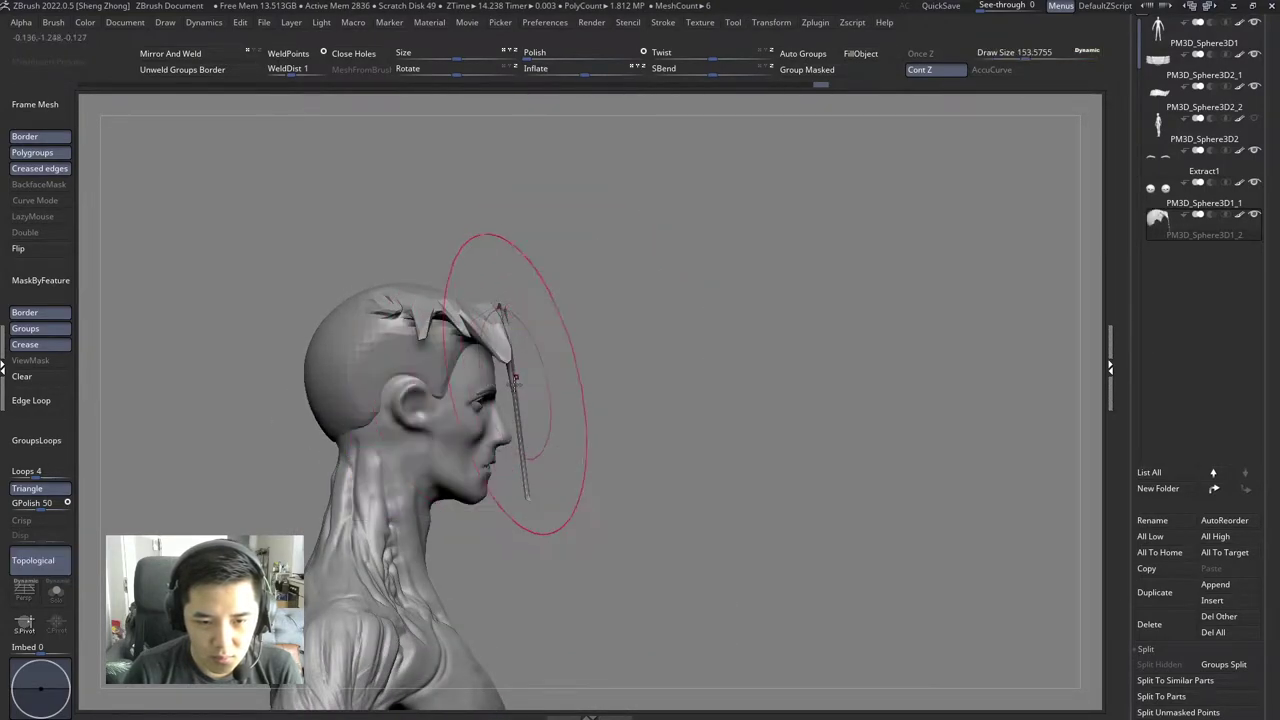
{"action": "right_click", "coordinate": [516, 386]}
{"action": "right_click_drag", "start_coordinate": [516, 386], "coordinate": [532, 311]}
{"action": "right_click", "coordinate": [546, 385]}
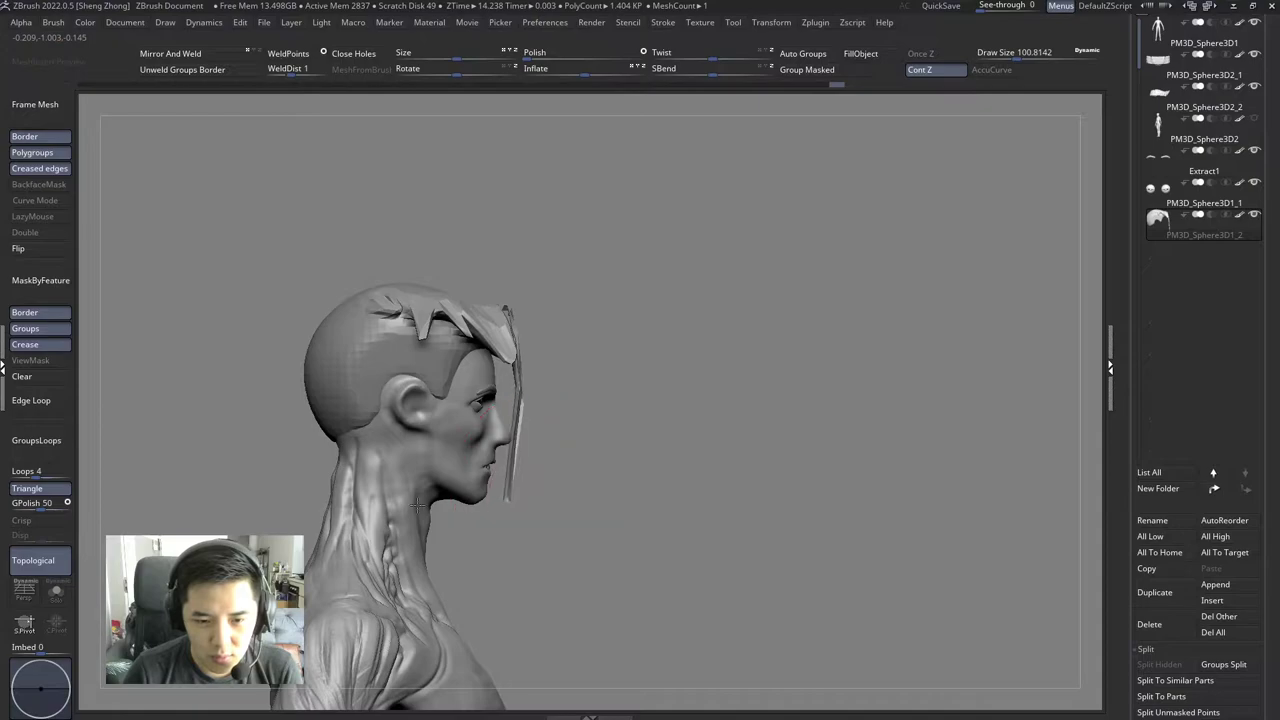
{"action": "mouse_move", "coordinate": [519, 410]}
{"action": "left_mouse_down"}
{"action": "mouse_move", "coordinate": [434, 423]}
{"action": "mouse_move", "coordinate": [598, 408]}
{"action": "mouse_move", "coordinate": [545, 390]}
{"action": "mouse_move", "coordinate": [538, 412]}
{"action": "left_mouse_up"}
Step: Check the hair lock from the back and side profiles, resizing the brush to about 41, then 65
{"action": "key", "text": "space"}
{"action": "key", "text": "space"}
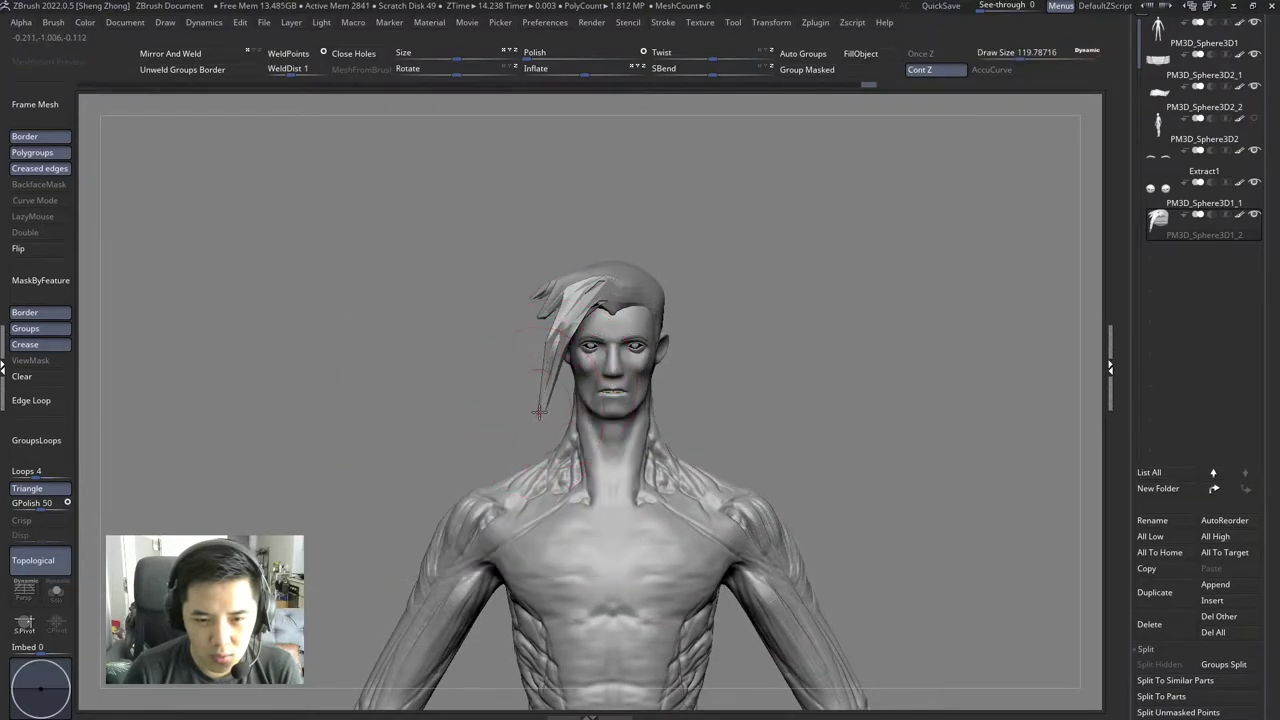
{"action": "mouse_move", "coordinate": [554, 343]}
{"action": "left_mouse_down"}
{"action": "mouse_move", "coordinate": [500, 357]}
{"action": "mouse_move", "coordinate": [611, 349]}
{"action": "left_mouse_up"}
{"action": "key", "text": "space"}
{"action": "key", "text": "space"}
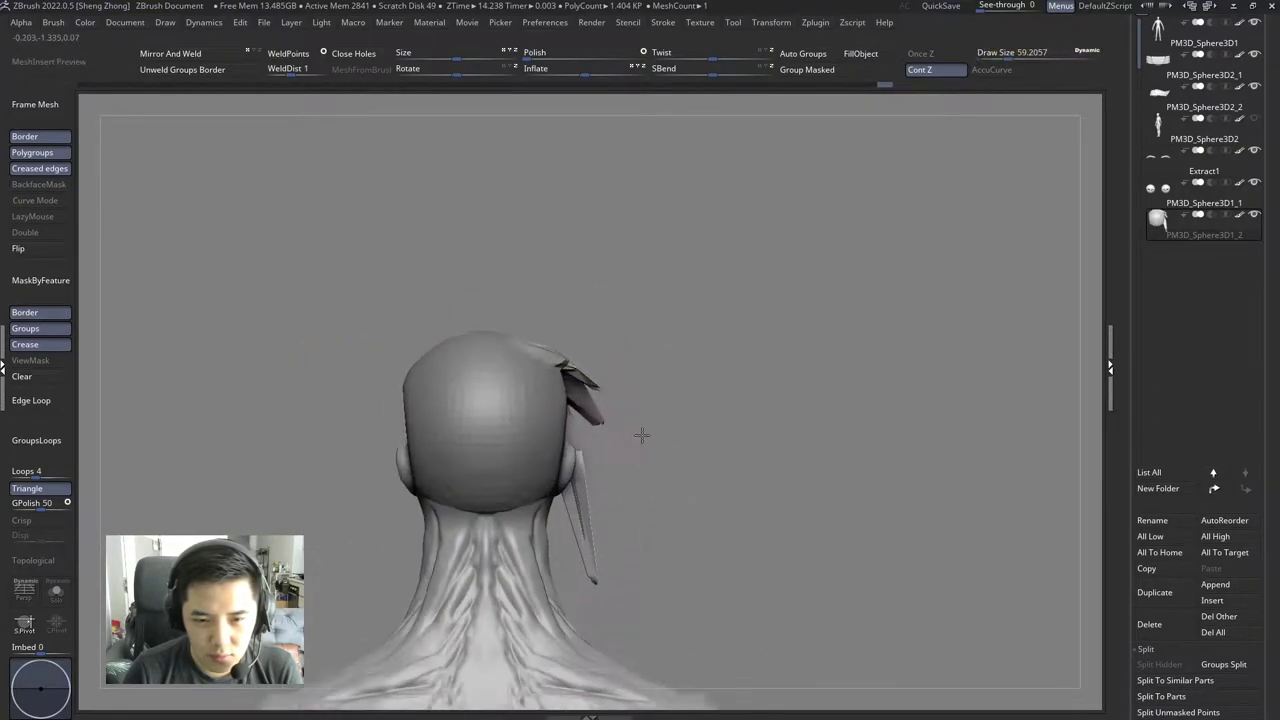
{"action": "left_click_drag", "start_coordinate": [641, 434], "coordinate": [400, 360]}
{"action": "key", "text": "space"}
{"action": "left_click_drag", "start_coordinate": [481, 352], "coordinate": [468, 353]}
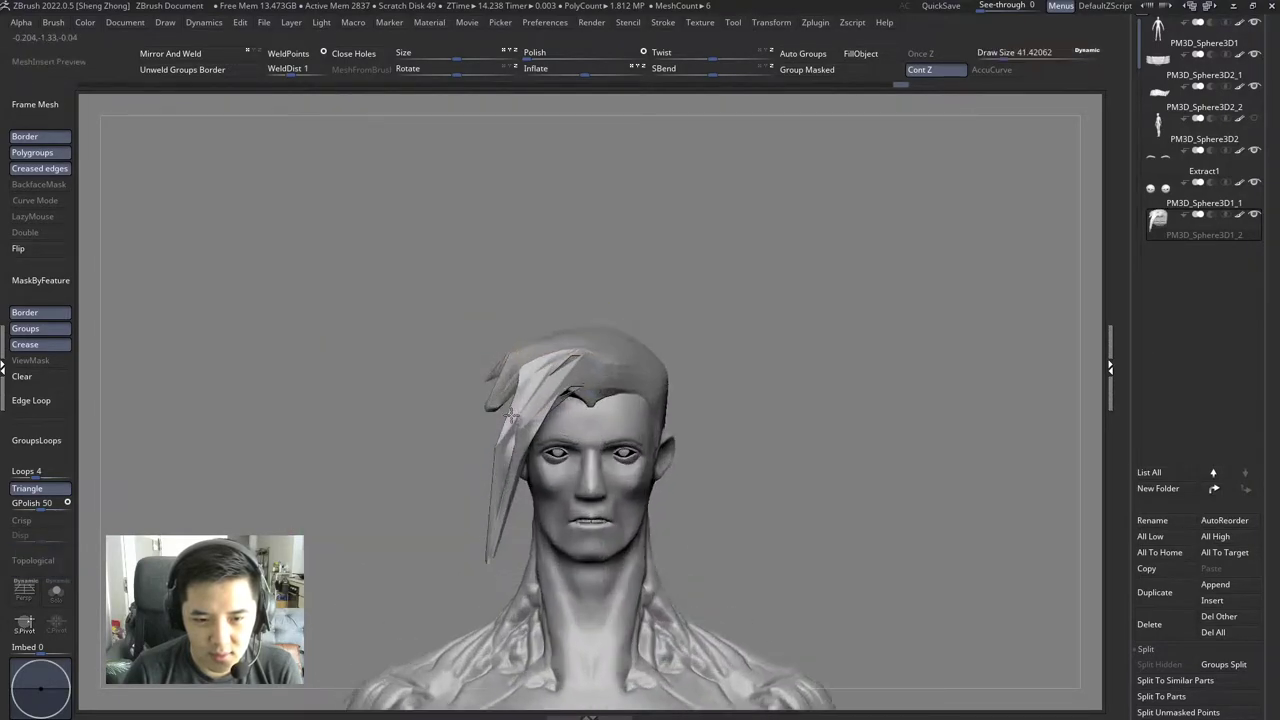
{"action": "scroll", "coordinate": [488, 405], "scroll_direction": "up", "scroll_amount": 3}
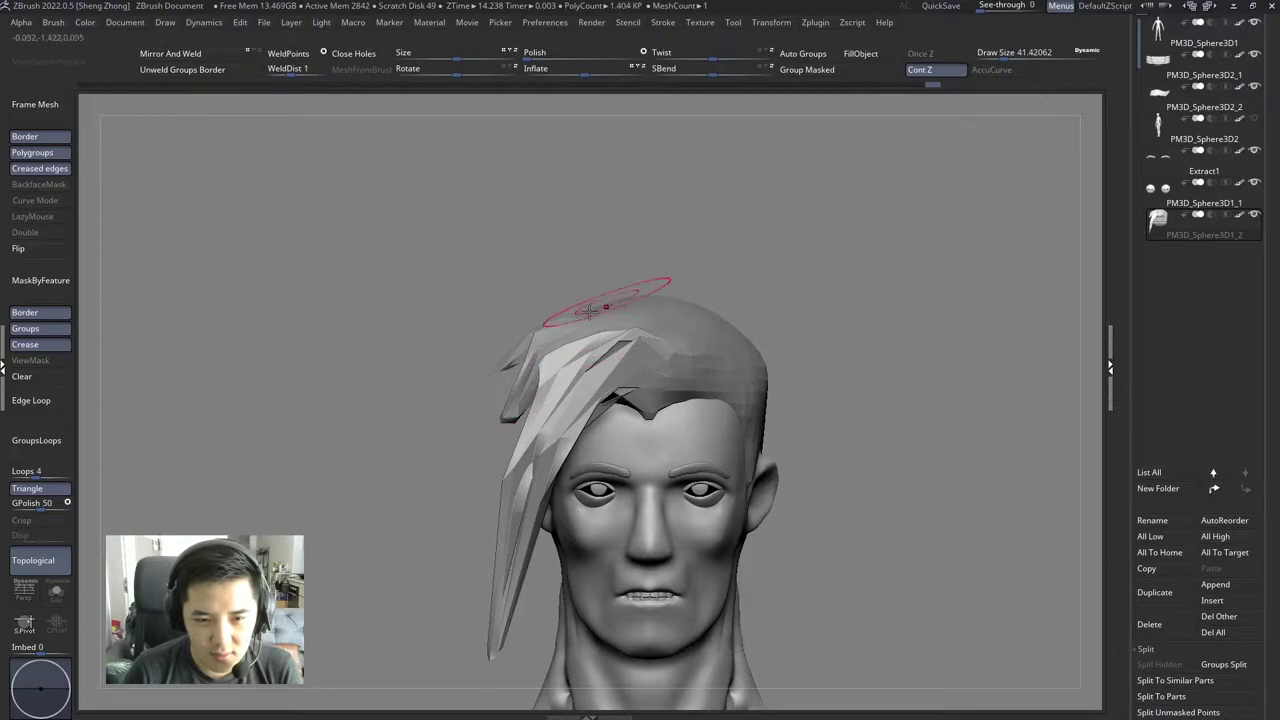
{"action": "left_click_drag", "start_coordinate": [590, 311], "coordinate": [450, 372]}
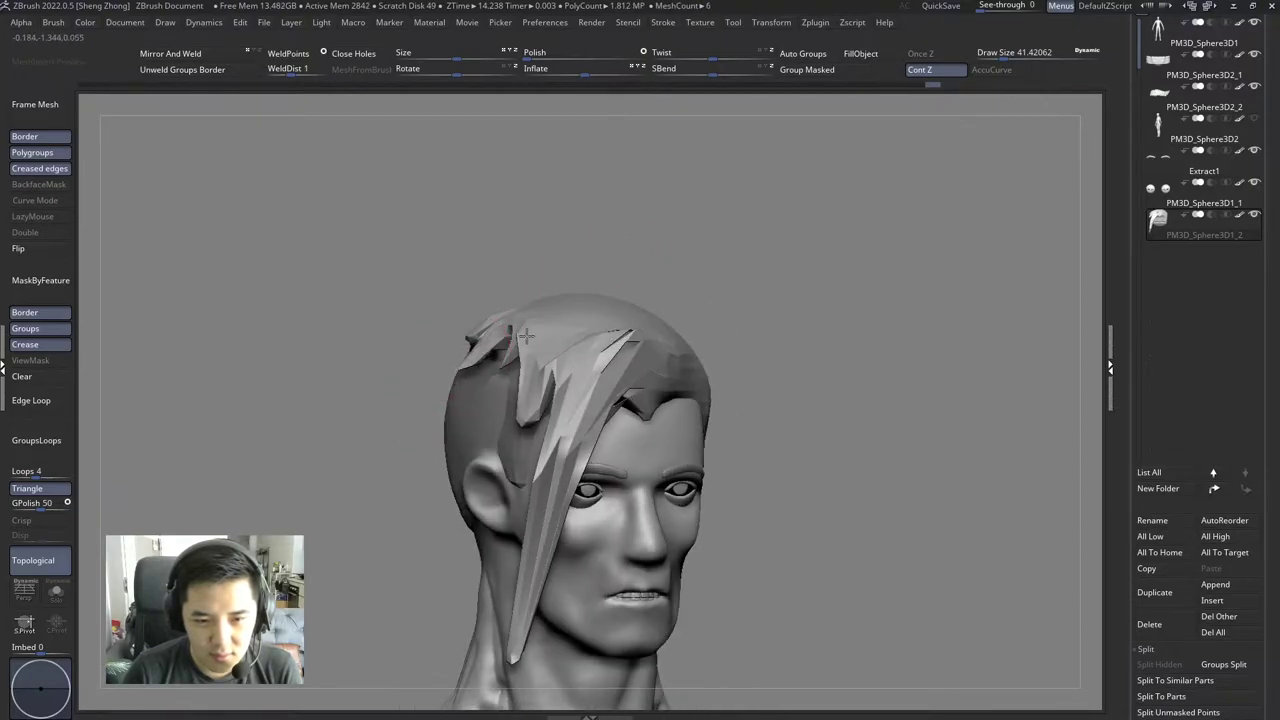
{"action": "mouse_move", "coordinate": [591, 237]}
{"action": "left_mouse_down"}
{"action": "mouse_move", "coordinate": [470, 372]}
{"action": "mouse_move", "coordinate": [505, 420]}
{"action": "mouse_move", "coordinate": [616, 422]}
{"action": "mouse_move", "coordinate": [729, 363]}
{"action": "mouse_move", "coordinate": [586, 428]}
{"action": "mouse_move", "coordinate": [572, 483]}
{"action": "mouse_move", "coordinate": [557, 360]}
{"action": "left_mouse_up"}
{"action": "key", "text": "space"}
Step: Select the PM3D_Sphere3D1 subtool, shrink the brush to about 13, and view the head in profile
{"action": "left_click", "coordinate": [586, 428], "text": "alt"}
{"action": "key", "text": "space"}
{"action": "mouse_move", "coordinate": [557, 428]}
{"action": "left_mouse_down"}
{"action": "mouse_move", "coordinate": [500, 428]}
{"action": "mouse_move", "coordinate": [480, 440]}
{"action": "mouse_move", "coordinate": [492, 447]}
{"action": "mouse_move", "coordinate": [463, 403]}
{"action": "left_mouse_up"}
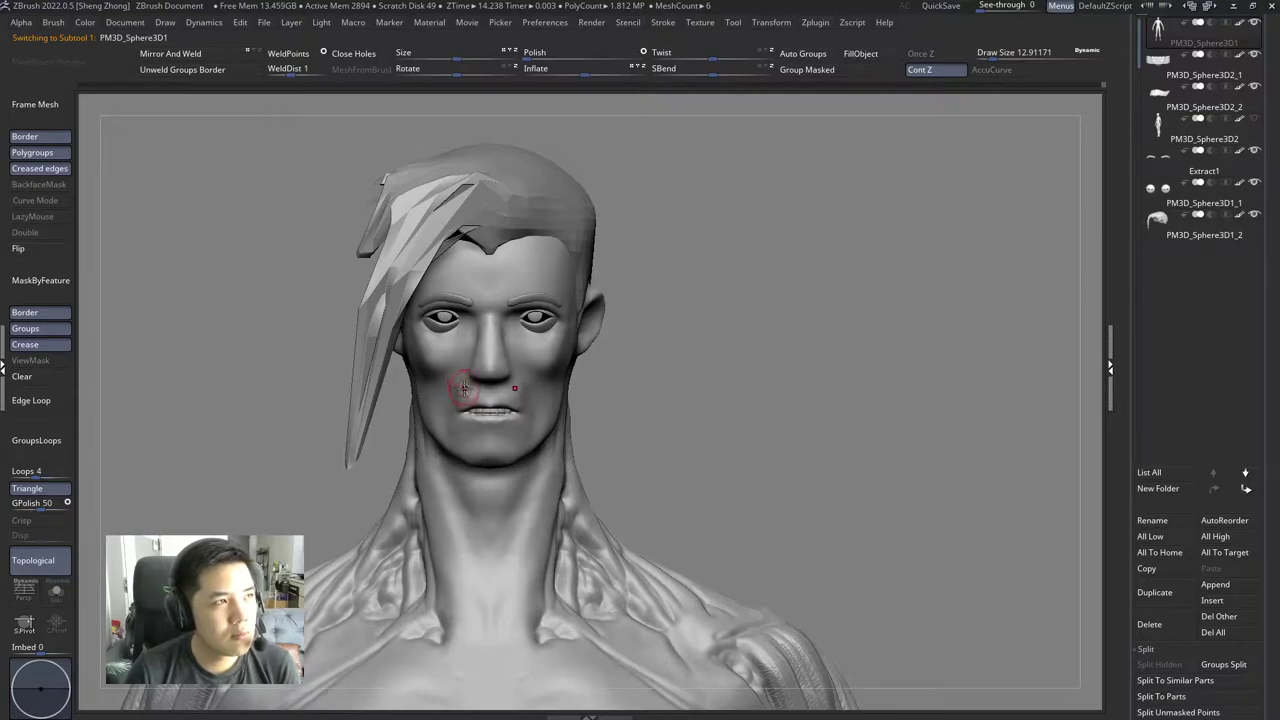
{"action": "mouse_move", "coordinate": [451, 351]}
{"action": "right_mouse_down"}
{"action": "mouse_move", "coordinate": [549, 385]}
{"action": "mouse_move", "coordinate": [528, 286]}
{"action": "right_mouse_up"}
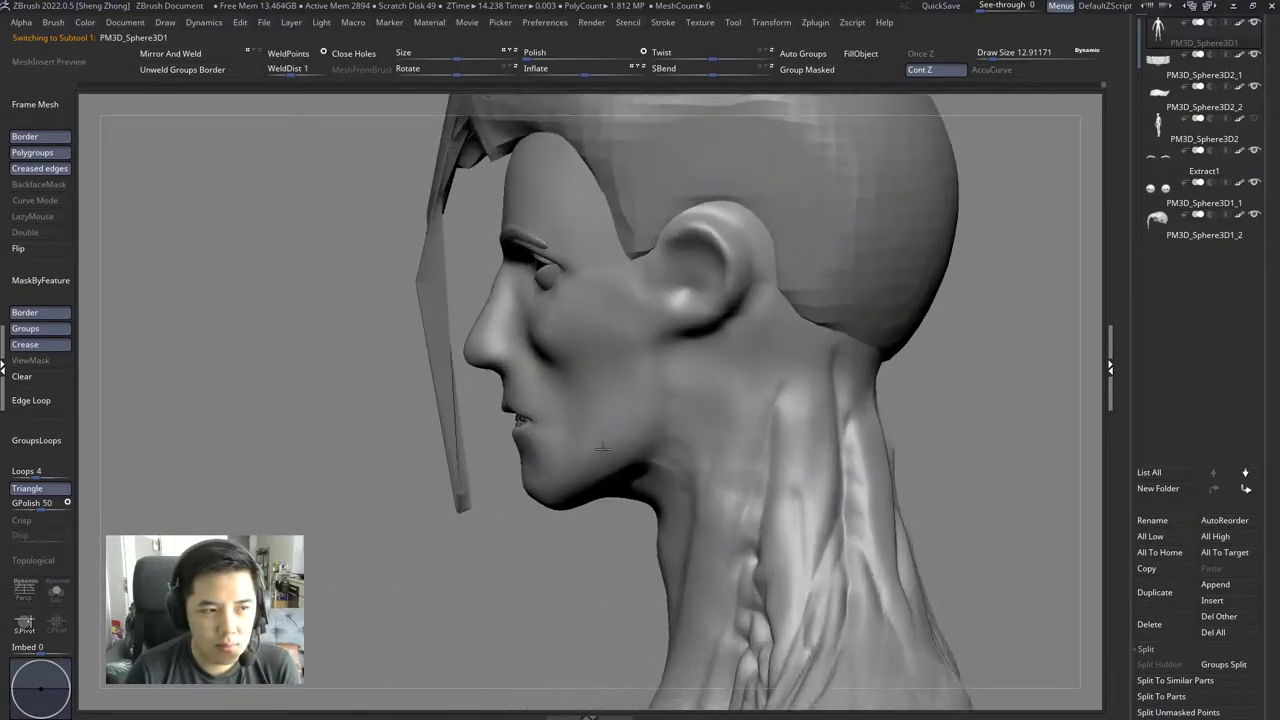
{"action": "right_click_drag", "start_coordinate": [543, 414], "coordinate": [356, 350]}
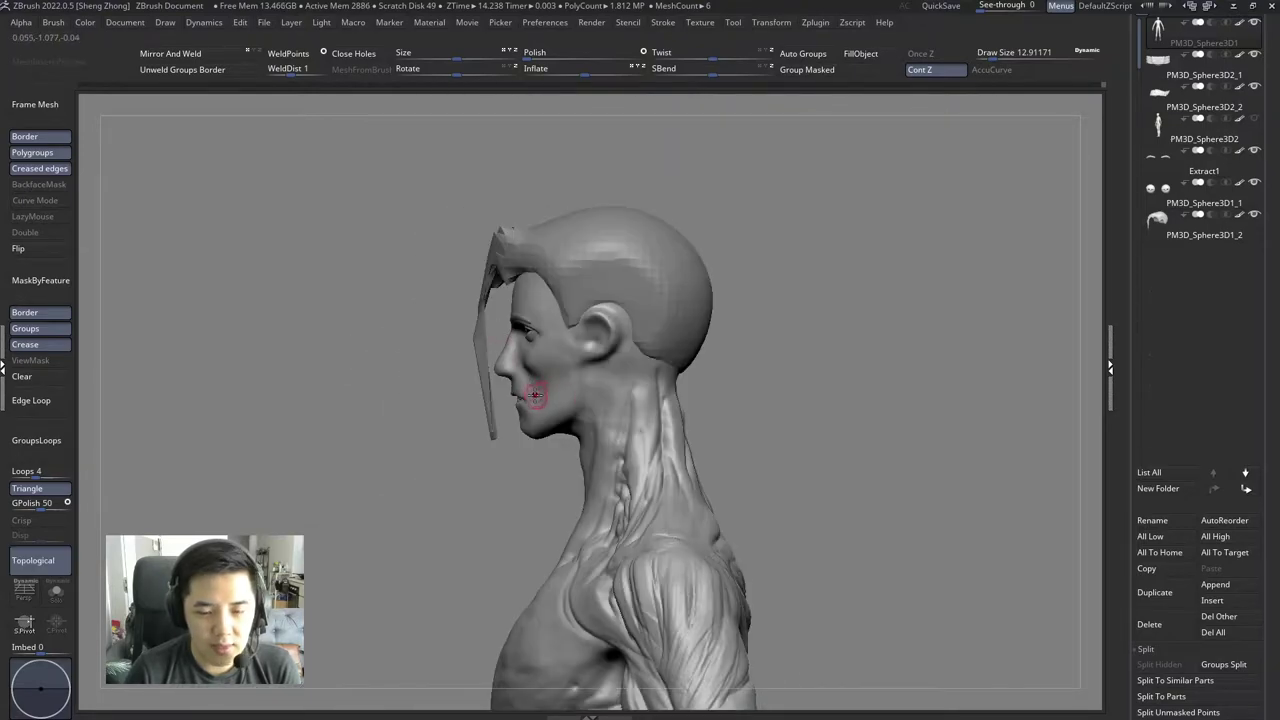
{"action": "right_click_drag", "start_coordinate": [604, 410], "coordinate": [1066, 463], "text": "ctrl"}
{"action": "scroll", "coordinate": [1200, 540], "scroll_direction": "down", "scroll_amount": 1}
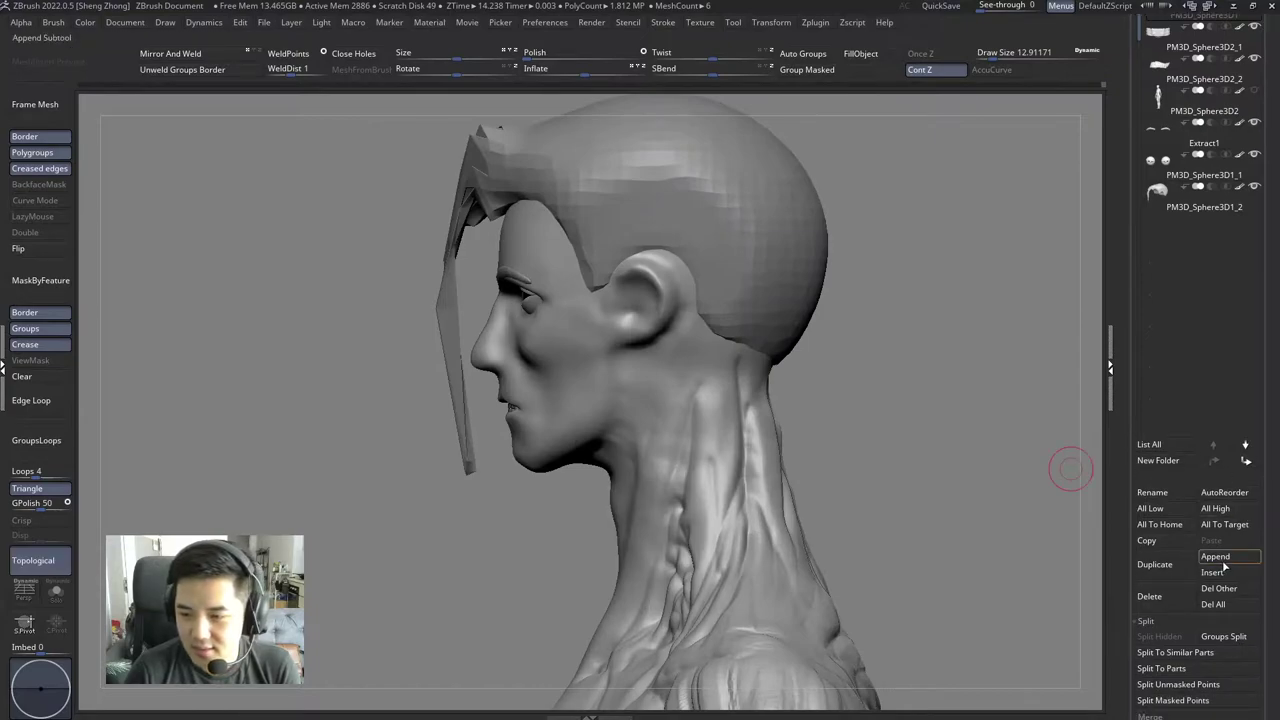
Step: Open and close the Append mesh list, then orbit between left and right profiles
{"action": "left_click", "coordinate": [1203, 553]}
{"action": "left_click", "coordinate": [768, 530]}
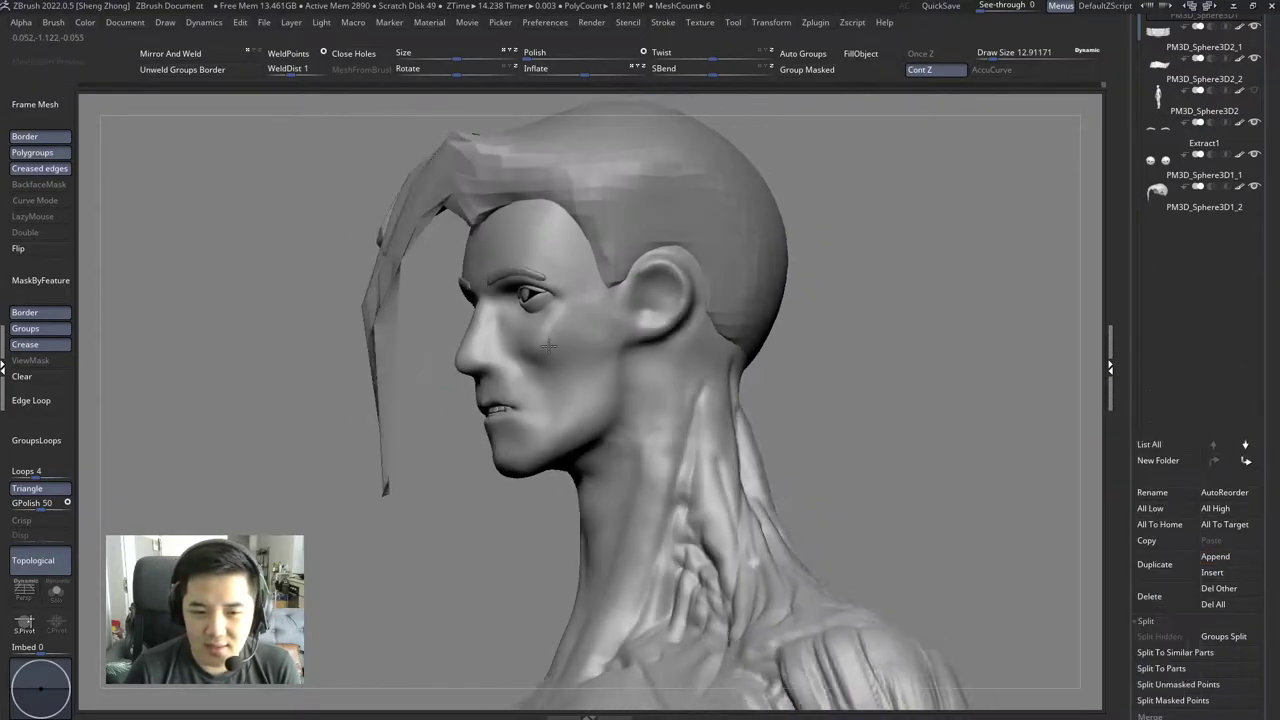
{"action": "right_click_drag", "start_coordinate": [586, 343], "coordinate": [566, 359]}
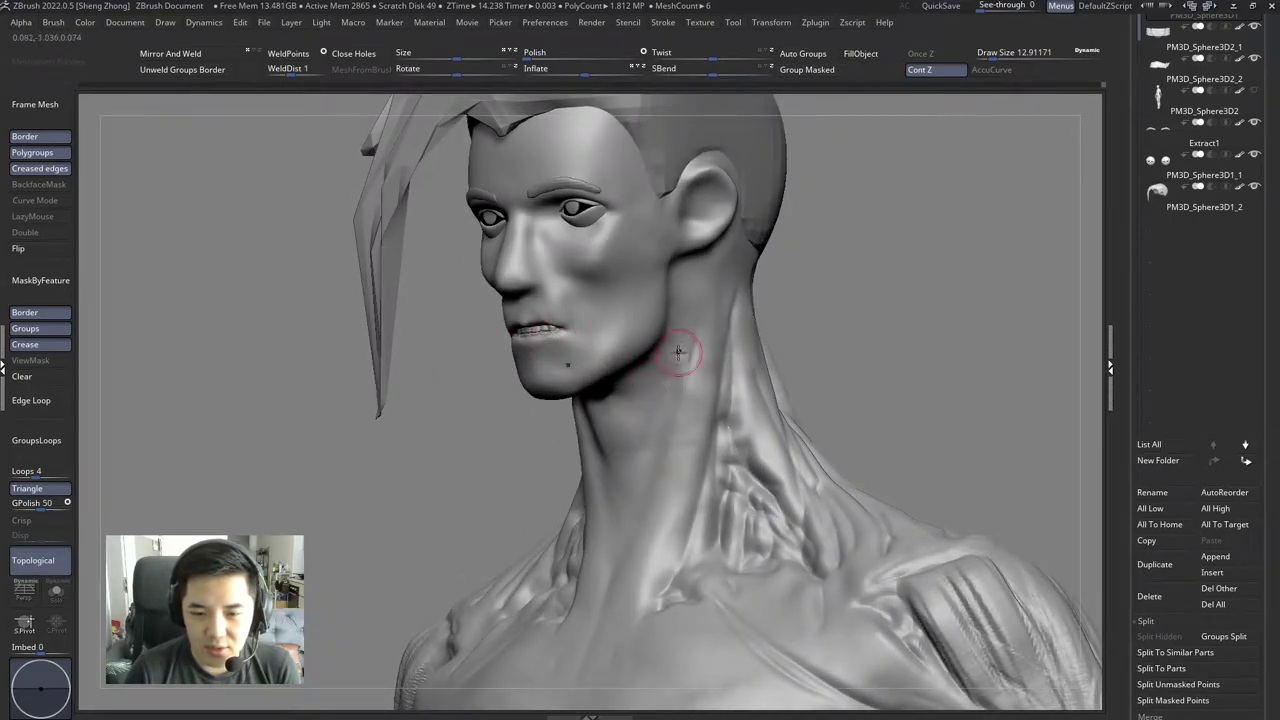
{"action": "right_click_drag", "start_coordinate": [695, 357], "coordinate": [657, 362]}
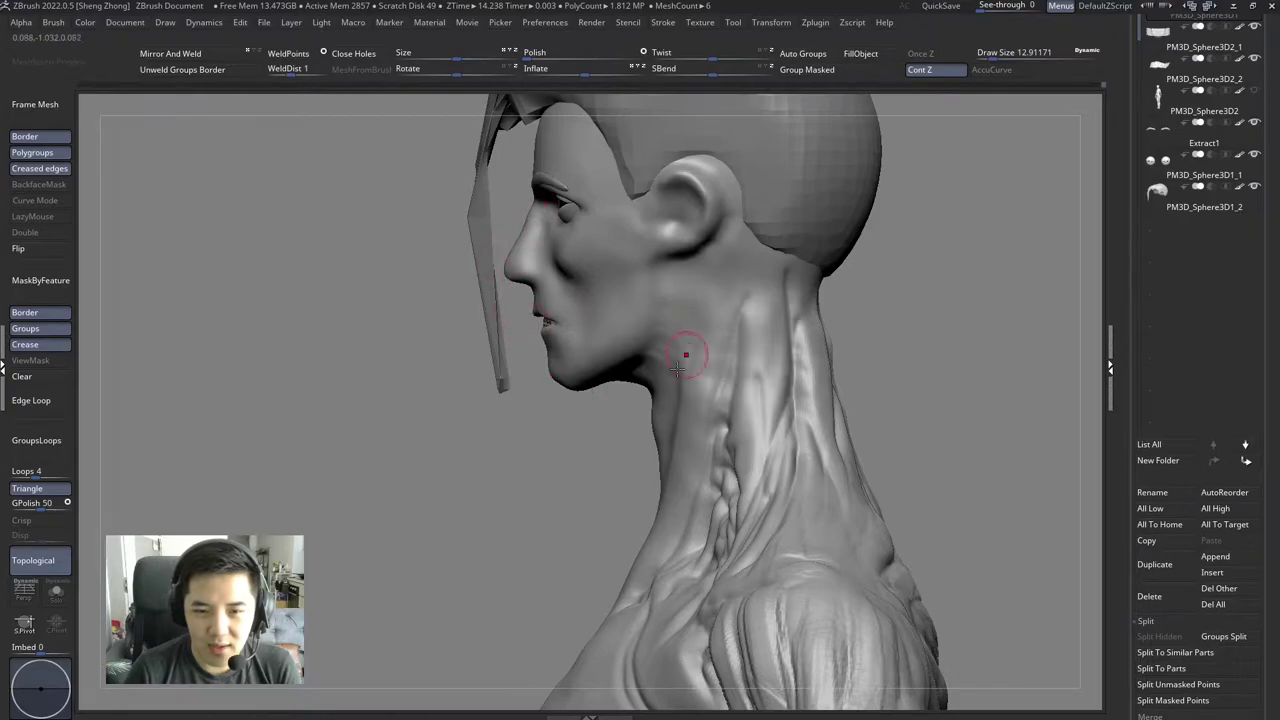
{"action": "right_click_drag", "start_coordinate": [678, 368], "coordinate": [520, 382]}
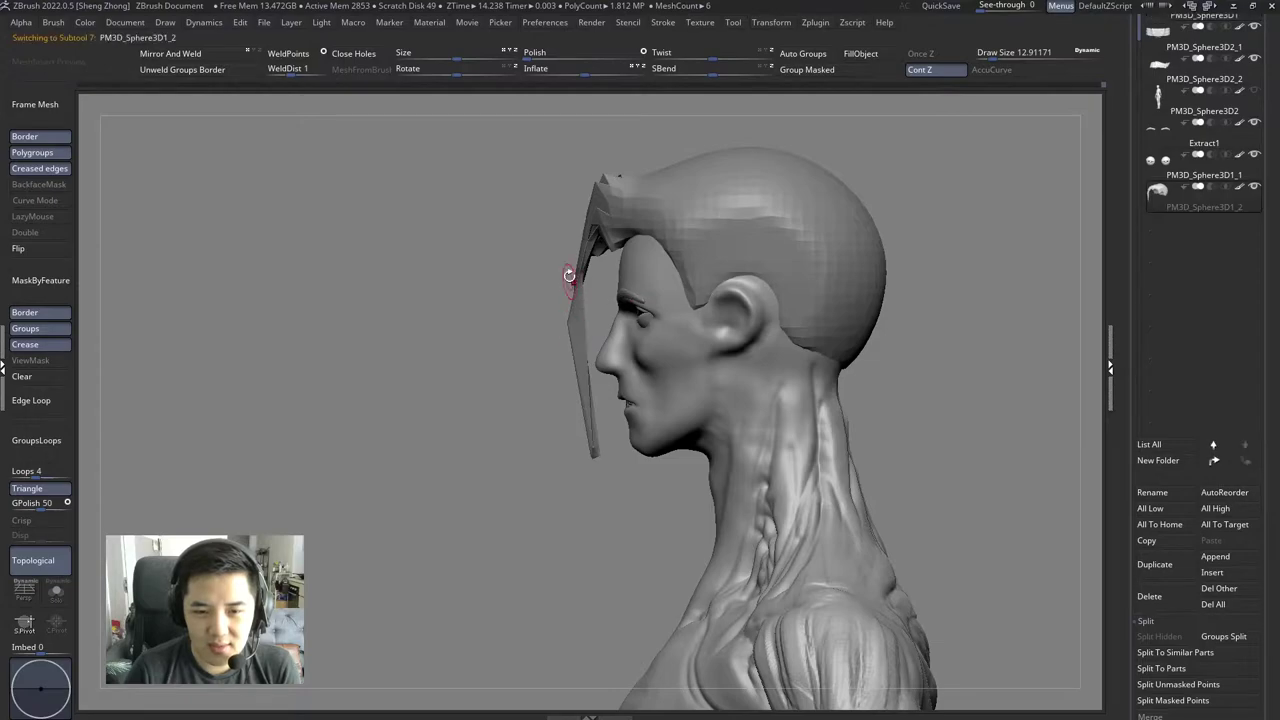
Step: Bend the hair lock's tip down near the chin, then shrink the brush to about 17
{"action": "right_click", "coordinate": [569, 275]}
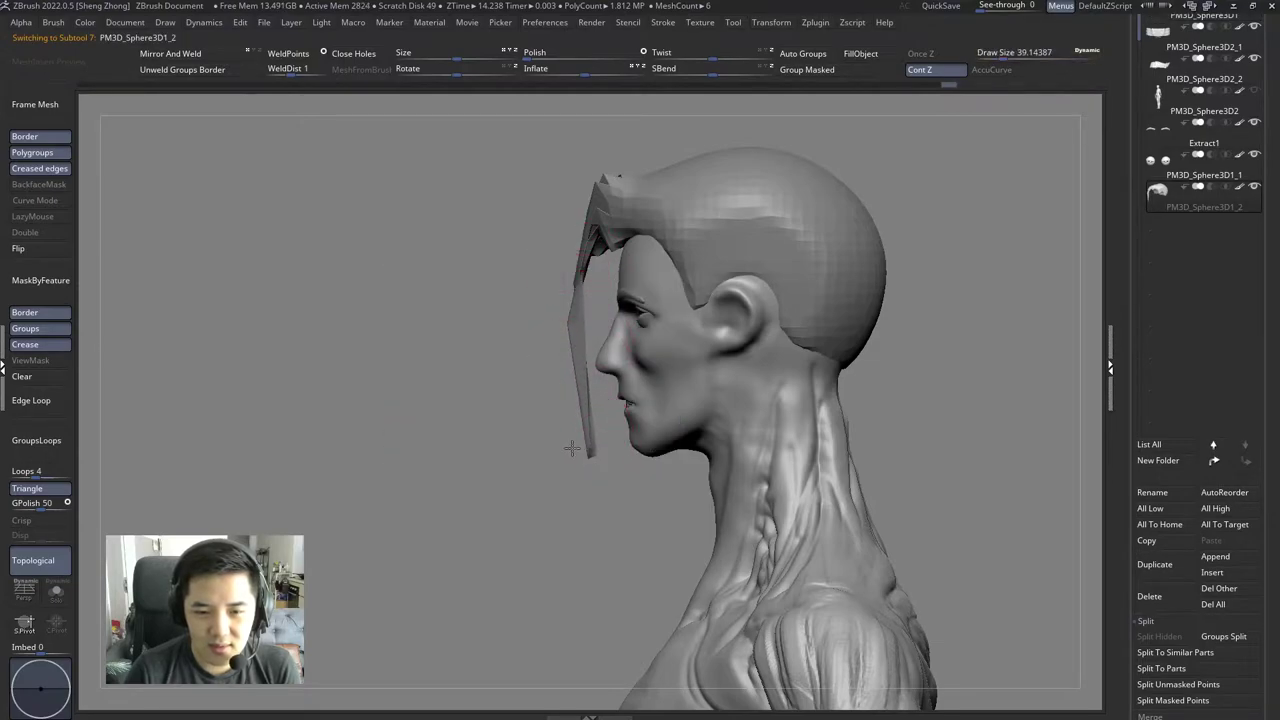
{"action": "left_click_drag", "start_coordinate": [598, 430], "coordinate": [586, 460]}
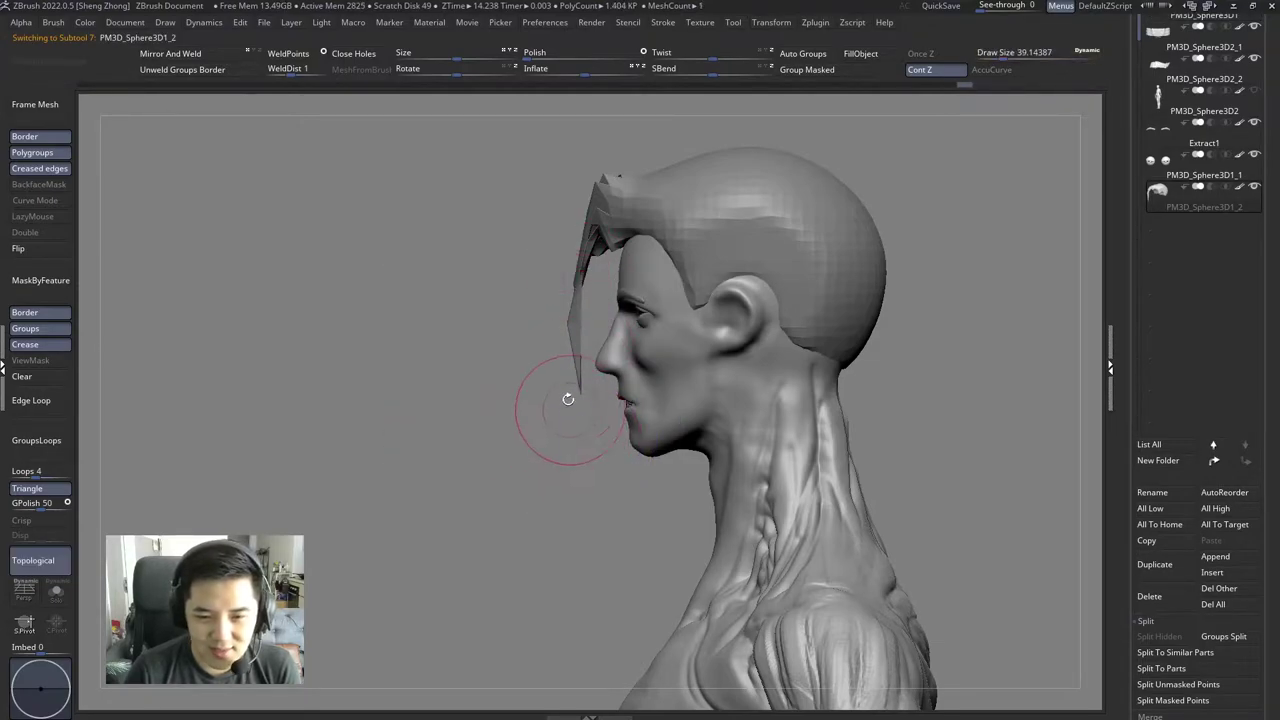
{"action": "mouse_move", "coordinate": [566, 400]}
{"action": "right_mouse_down"}
{"action": "mouse_move", "coordinate": [600, 343]}
{"action": "mouse_move", "coordinate": [595, 300]}
{"action": "right_mouse_up"}
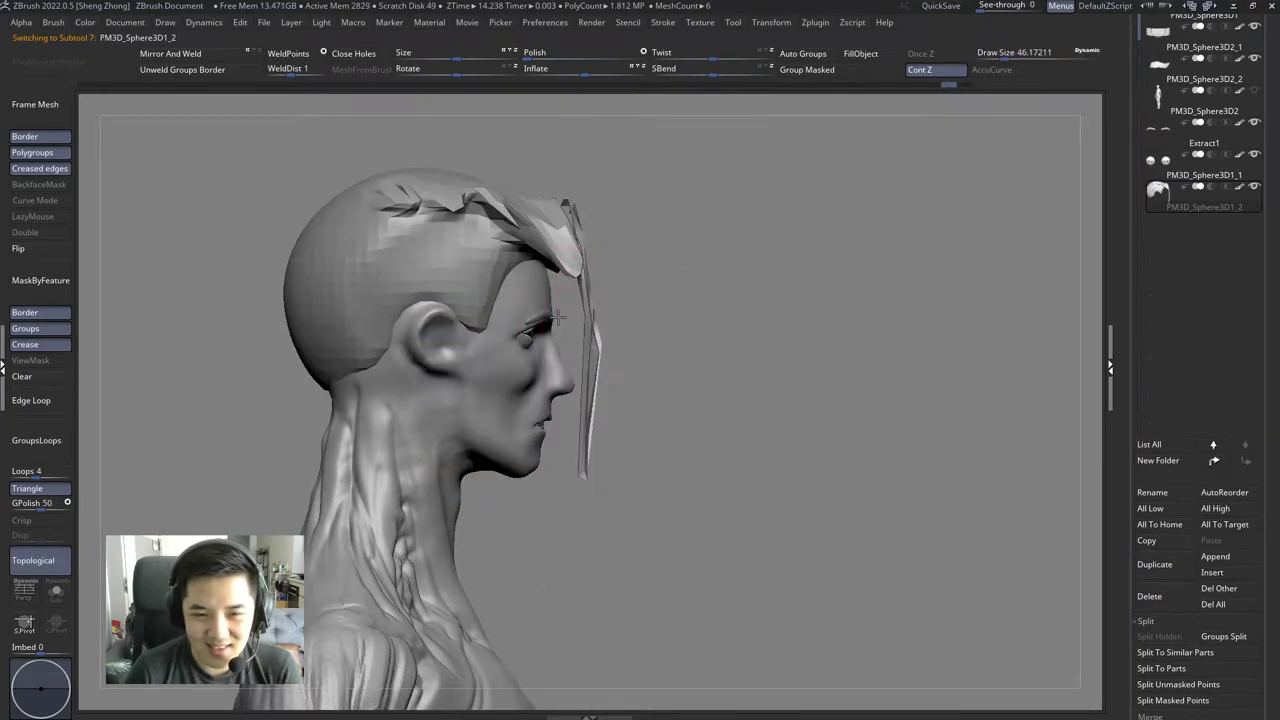
{"action": "right_click", "coordinate": [568, 247]}
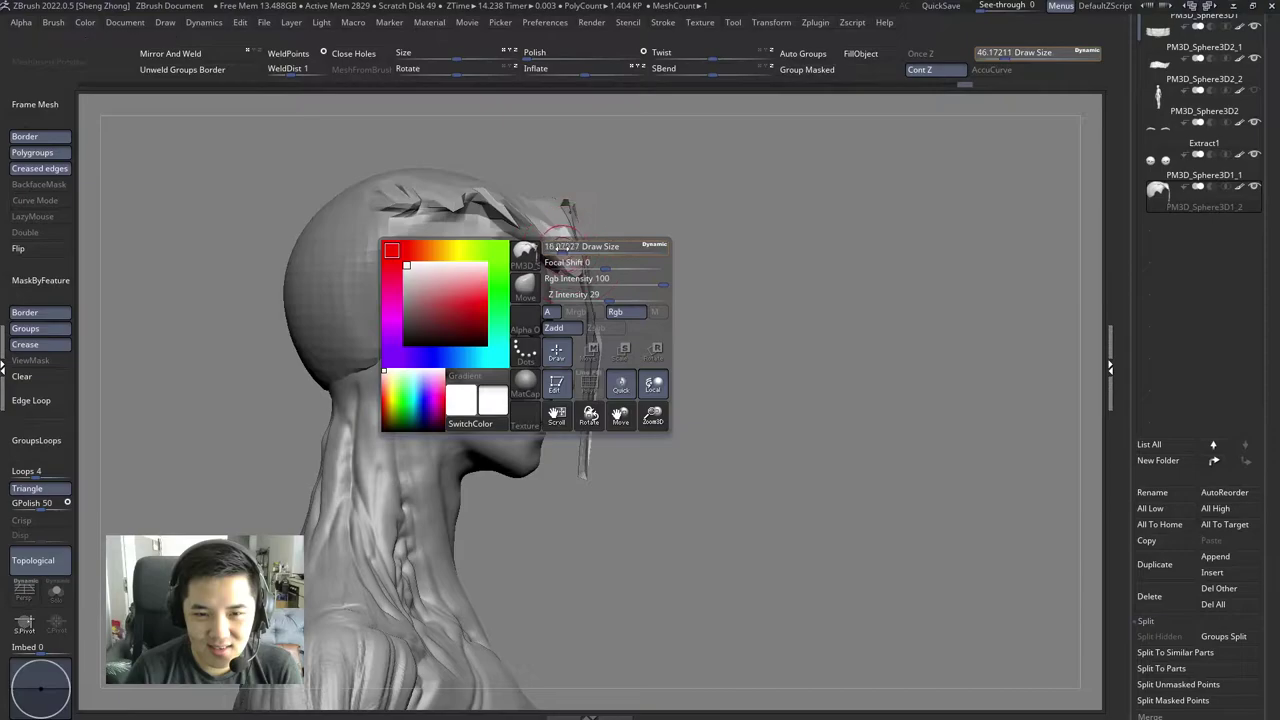
{"action": "right_click_drag", "start_coordinate": [560, 247], "coordinate": [577, 281]}
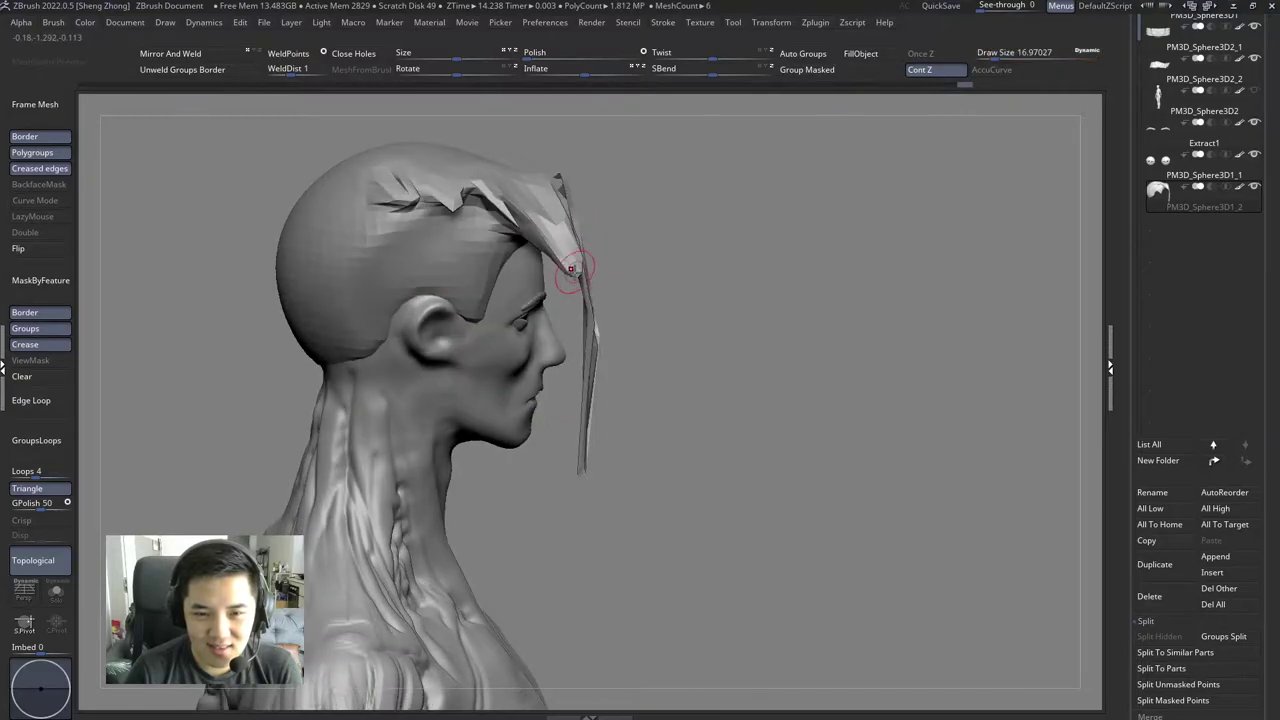
{"action": "right_click_drag", "start_coordinate": [570, 441], "coordinate": [455, 313]}
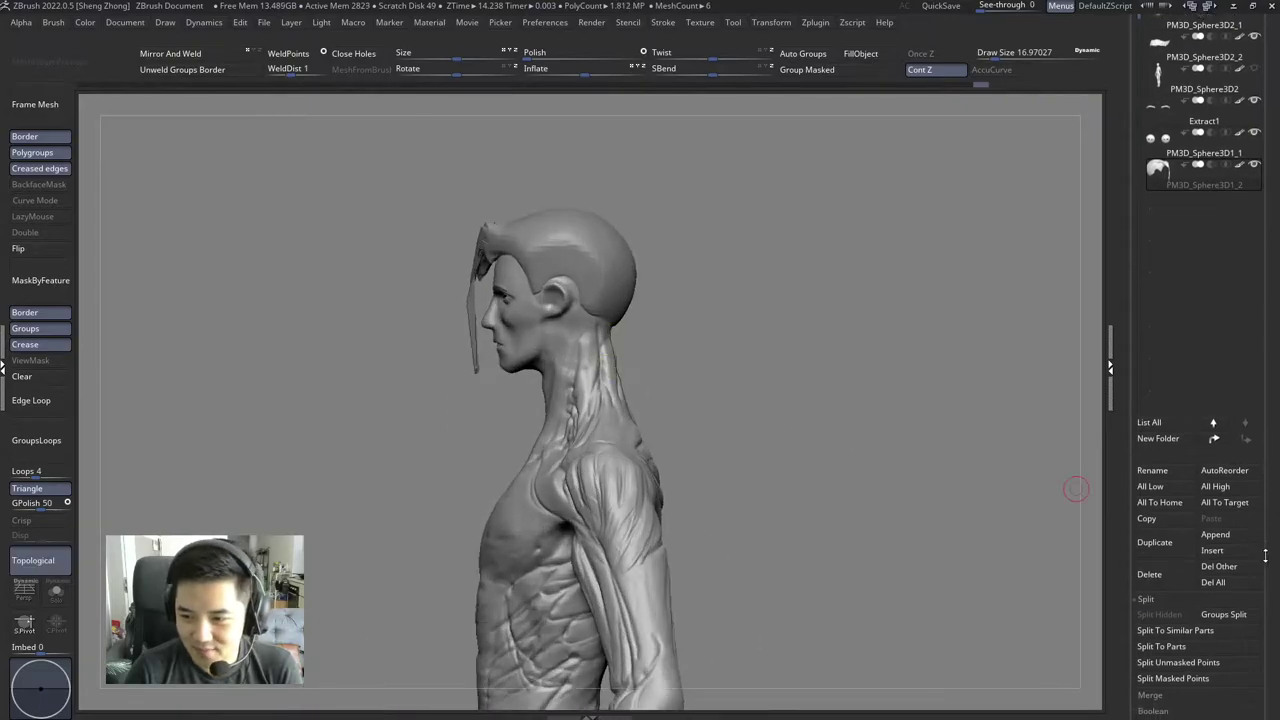
{"action": "scroll", "coordinate": [1200, 300], "scroll_direction": "down", "scroll_amount": 1}
Step: Insert a Sphere3D subtool and use Transpose Move (W) to lift it up in front of the face
{"action": "left_click", "coordinate": [1212, 541]}
{"action": "left_click", "coordinate": [641, 467]}
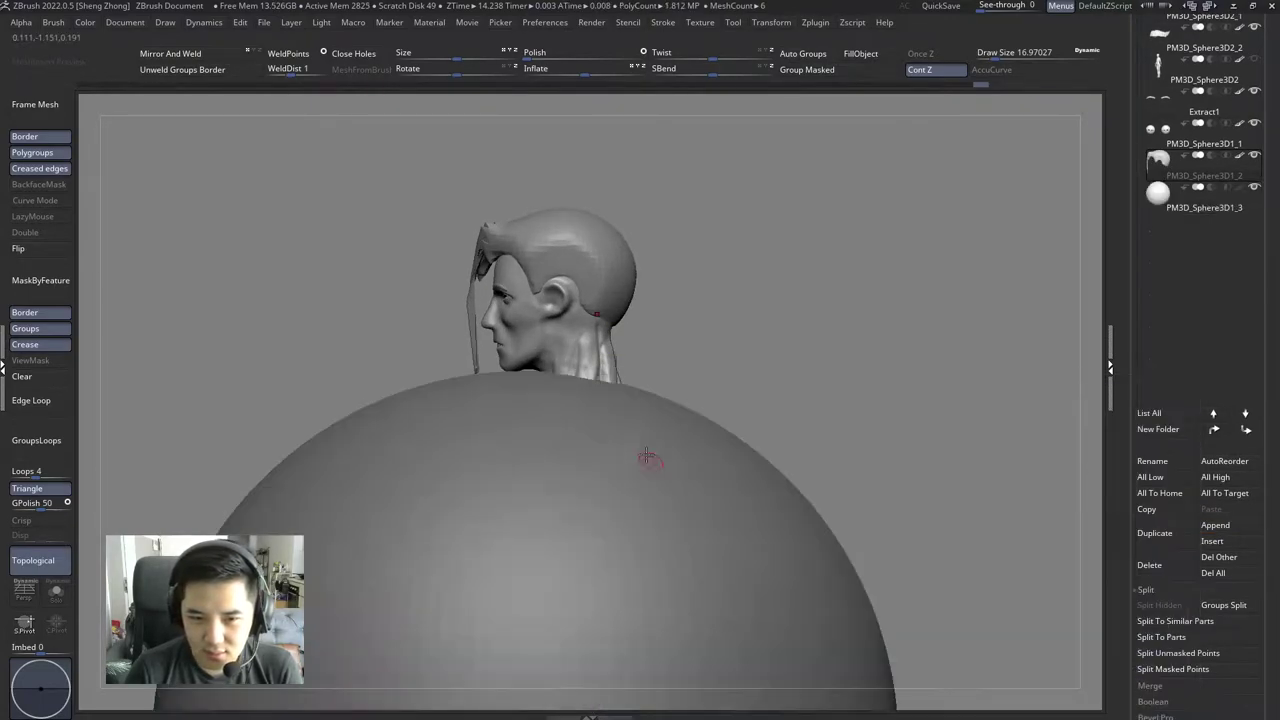
{"action": "key", "text": "f"}
{"action": "right_click_drag", "start_coordinate": [608, 514], "coordinate": [551, 491]}
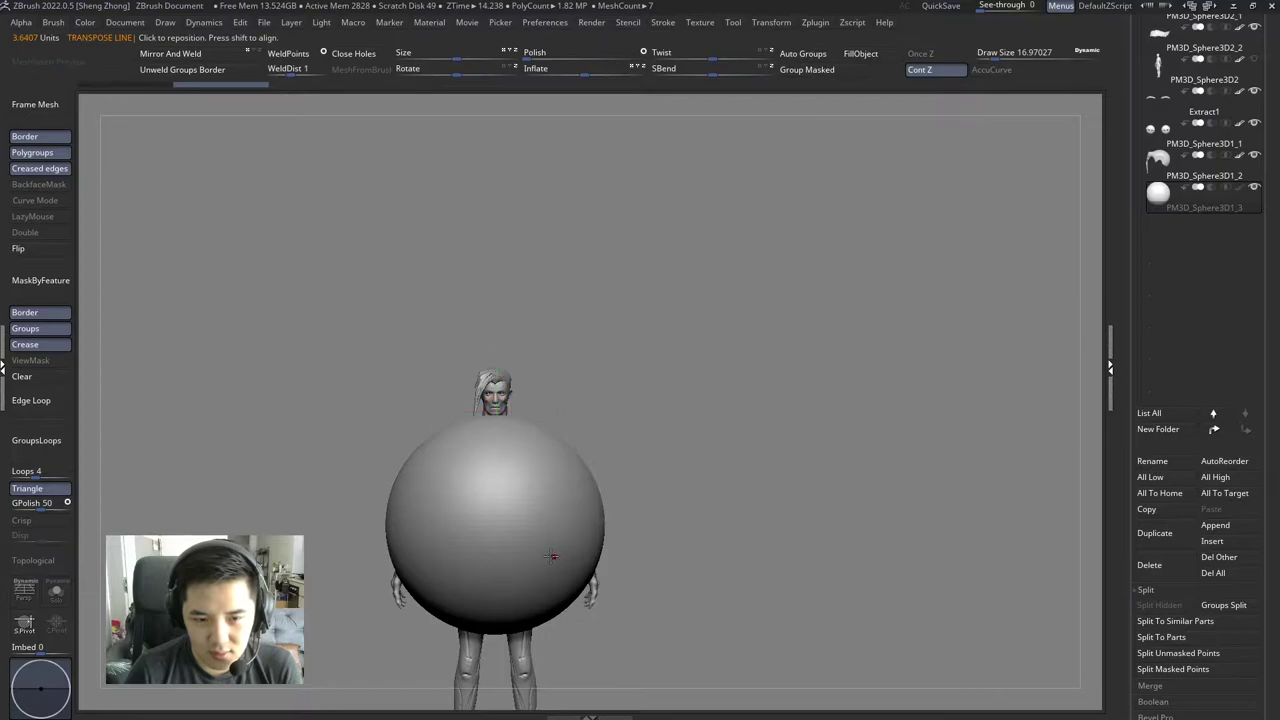
{"action": "right_click_drag", "start_coordinate": [482, 529], "coordinate": [525, 645]}
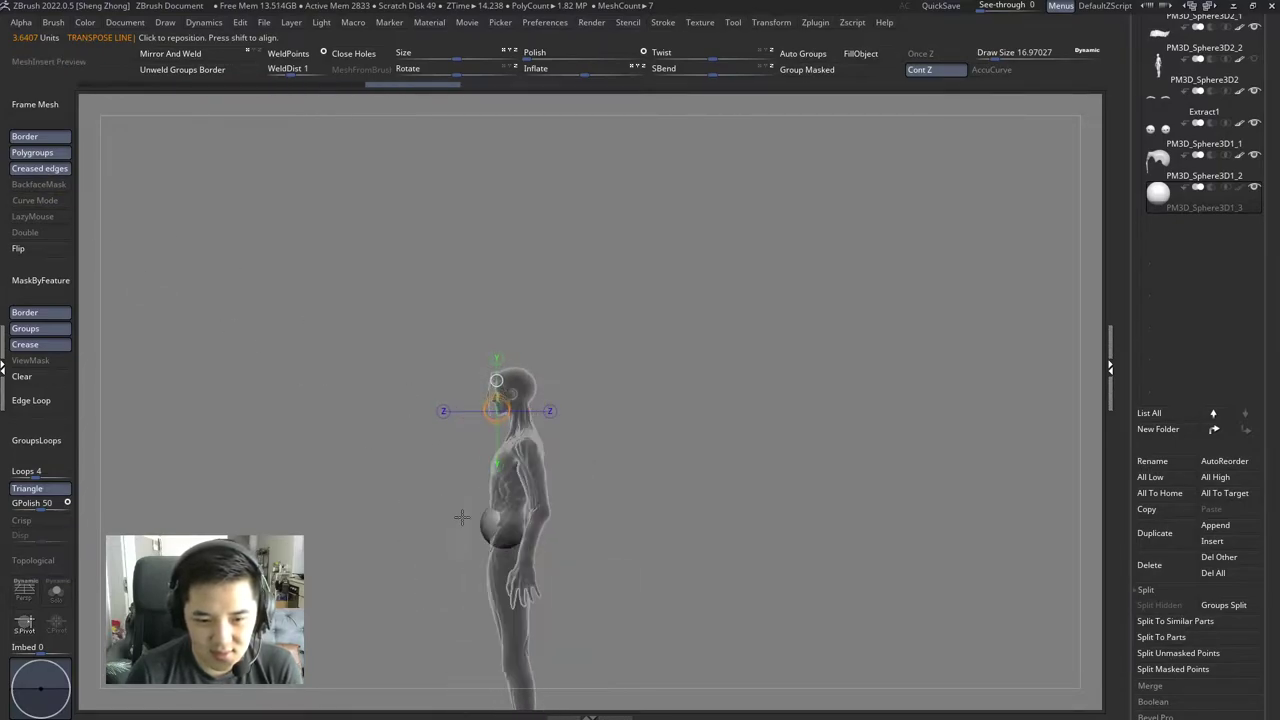
{"action": "key", "text": "ctrl+z"}
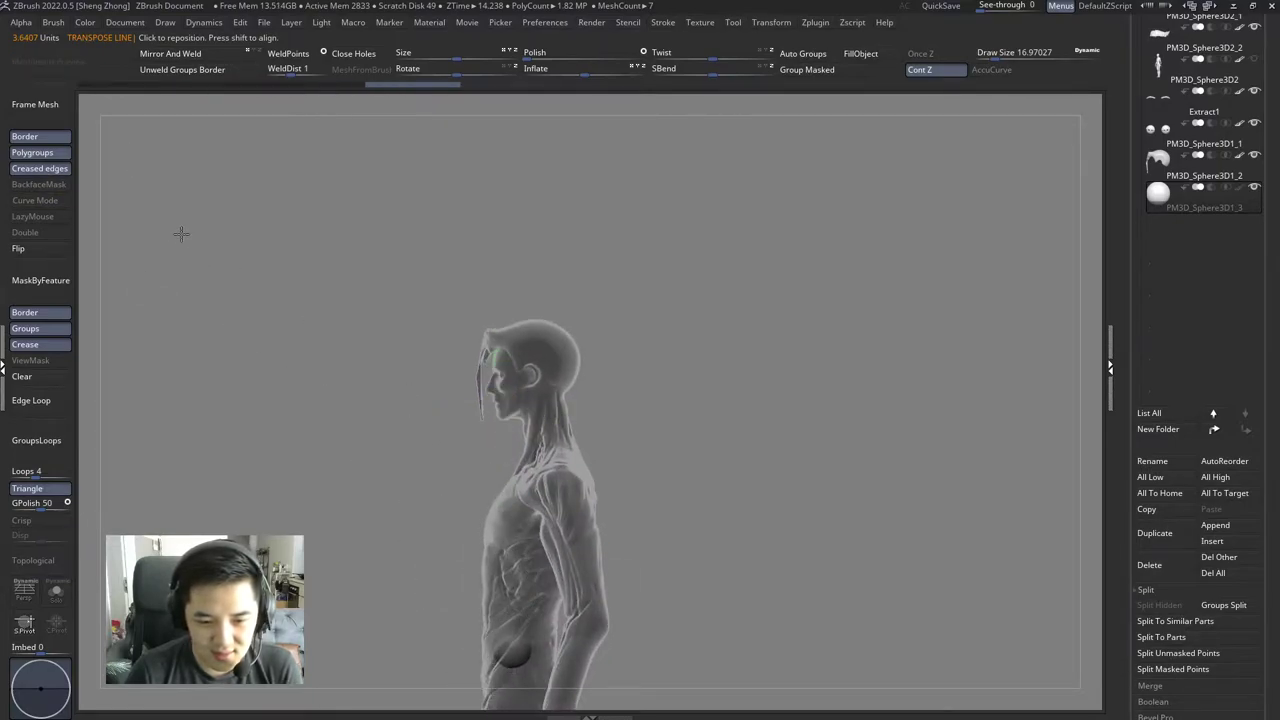
{"action": "key", "text": "w"}
{"action": "left_click_drag", "start_coordinate": [427, 627], "coordinate": [402, 414]}
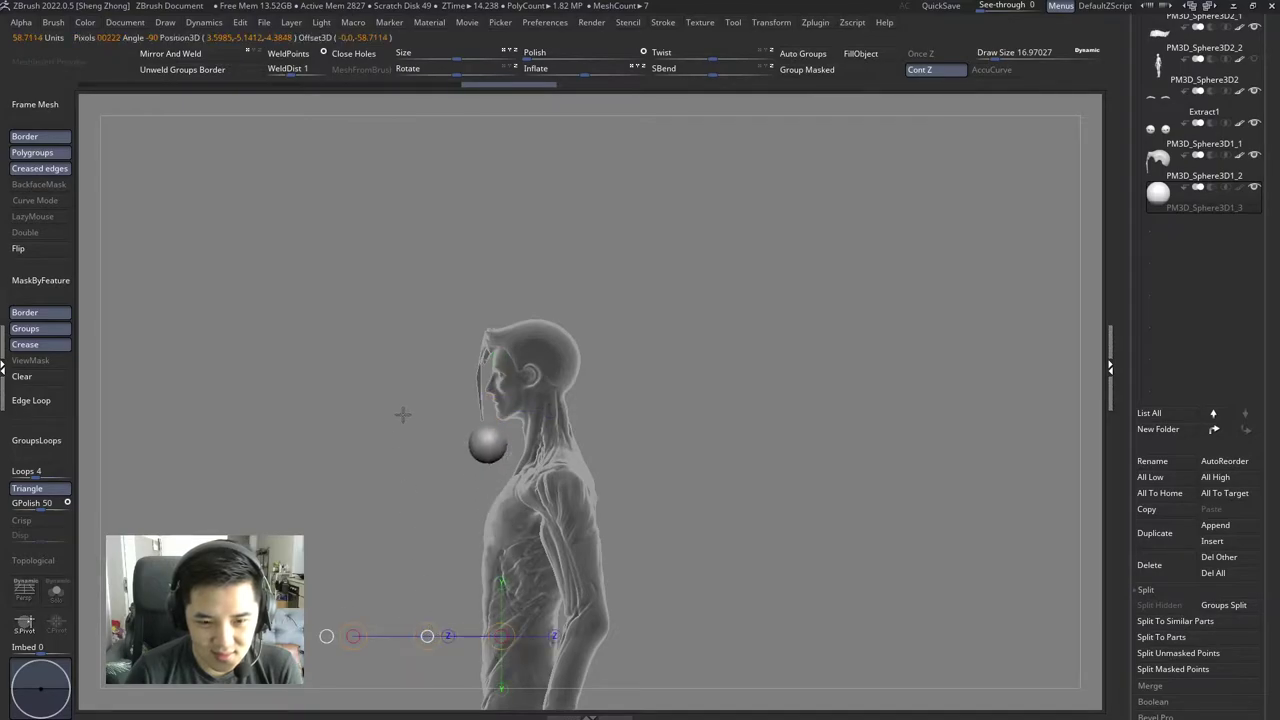
Step: With the brush at about 56, pull the sphere blob down over the nose toward the cheek and mouth
{"action": "key", "text": "f"}
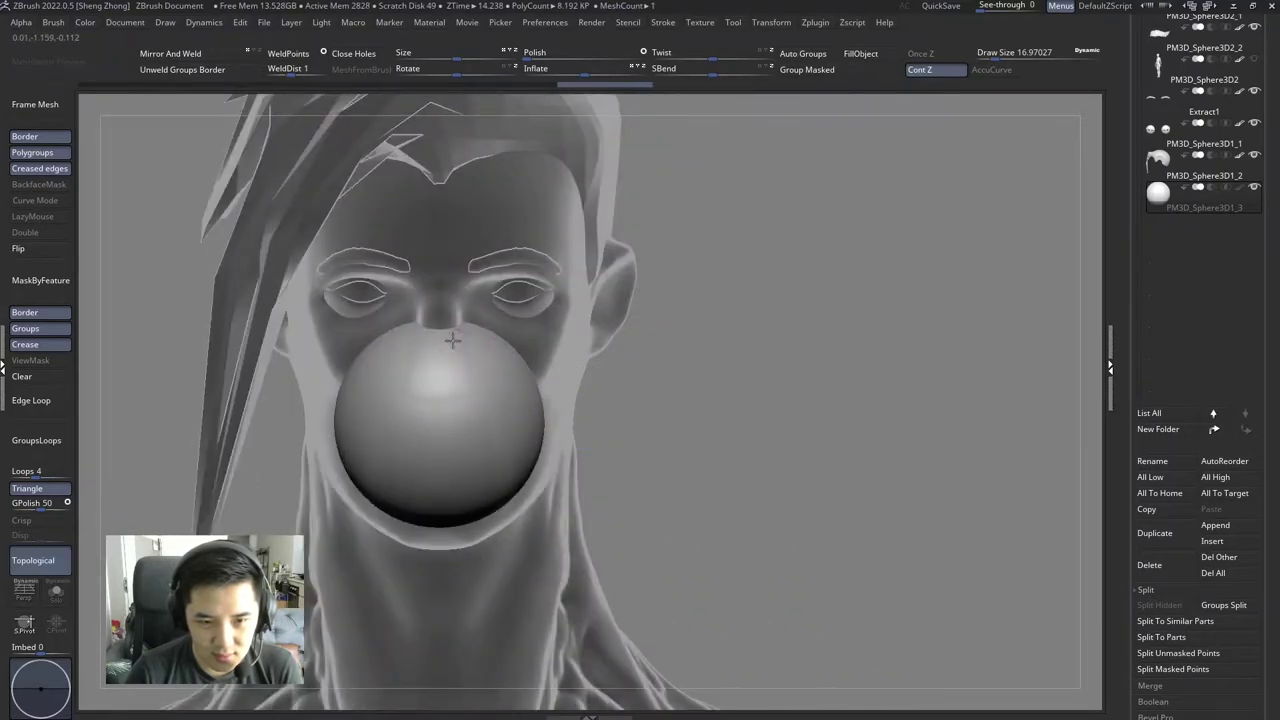
{"action": "right_click", "coordinate": [452, 341]}
{"action": "right_click_drag", "start_coordinate": [452, 341], "coordinate": [518, 340]}
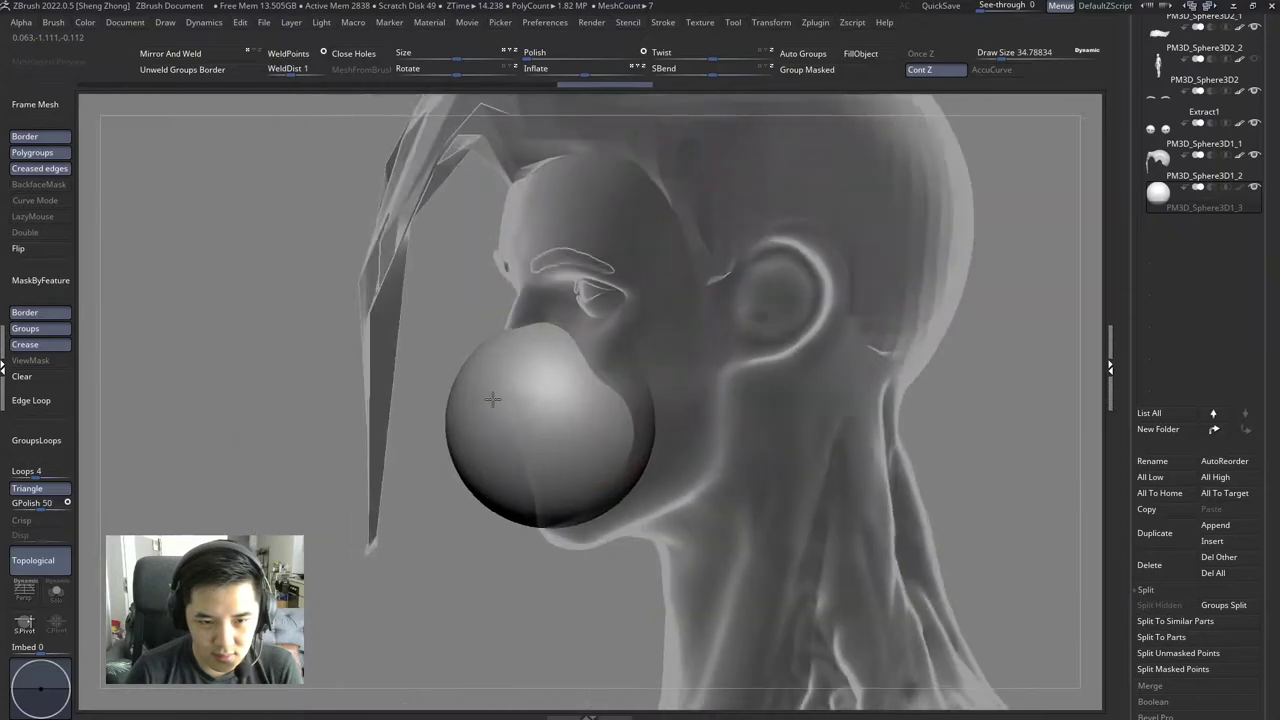
{"action": "right_click", "coordinate": [518, 340]}
{"action": "left_click_drag", "start_coordinate": [518, 356], "coordinate": [548, 293]}
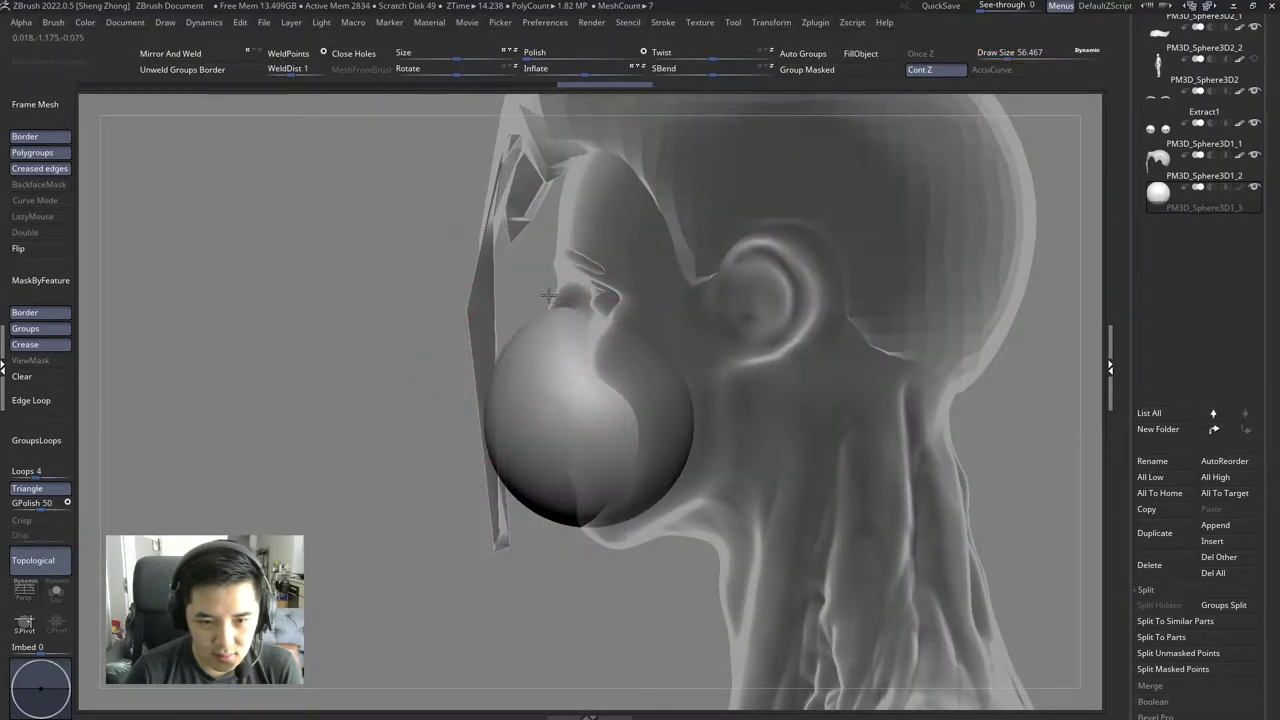
{"action": "mouse_move", "coordinate": [531, 371]}
{"action": "right_mouse_down"}
{"action": "mouse_move", "coordinate": [698, 404]}
{"action": "mouse_move", "coordinate": [670, 400]}
{"action": "mouse_move", "coordinate": [576, 505]}
{"action": "right_mouse_up"}
{"action": "left_click_drag", "start_coordinate": [576, 505], "coordinate": [590, 540]}
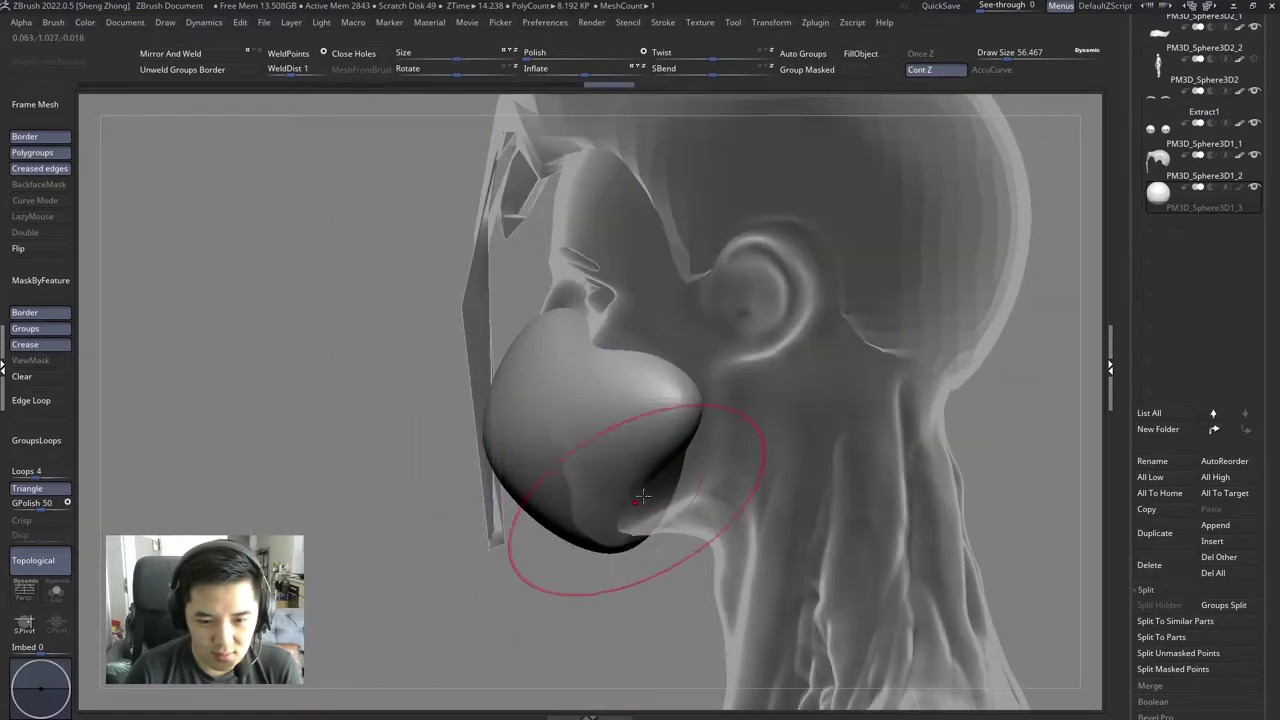
{"action": "left_click_drag", "start_coordinate": [680, 420], "coordinate": [735, 376]}
Step: Refine the blob around the mouth, resizing the brush to about 74, 62, then 29
{"action": "mouse_move", "coordinate": [671, 347]}
{"action": "right_mouse_down"}
{"action": "mouse_move", "coordinate": [608, 402]}
{"action": "mouse_move", "coordinate": [640, 420]}
{"action": "mouse_move", "coordinate": [643, 400]}
{"action": "right_mouse_up"}
{"action": "key", "text": "space"}
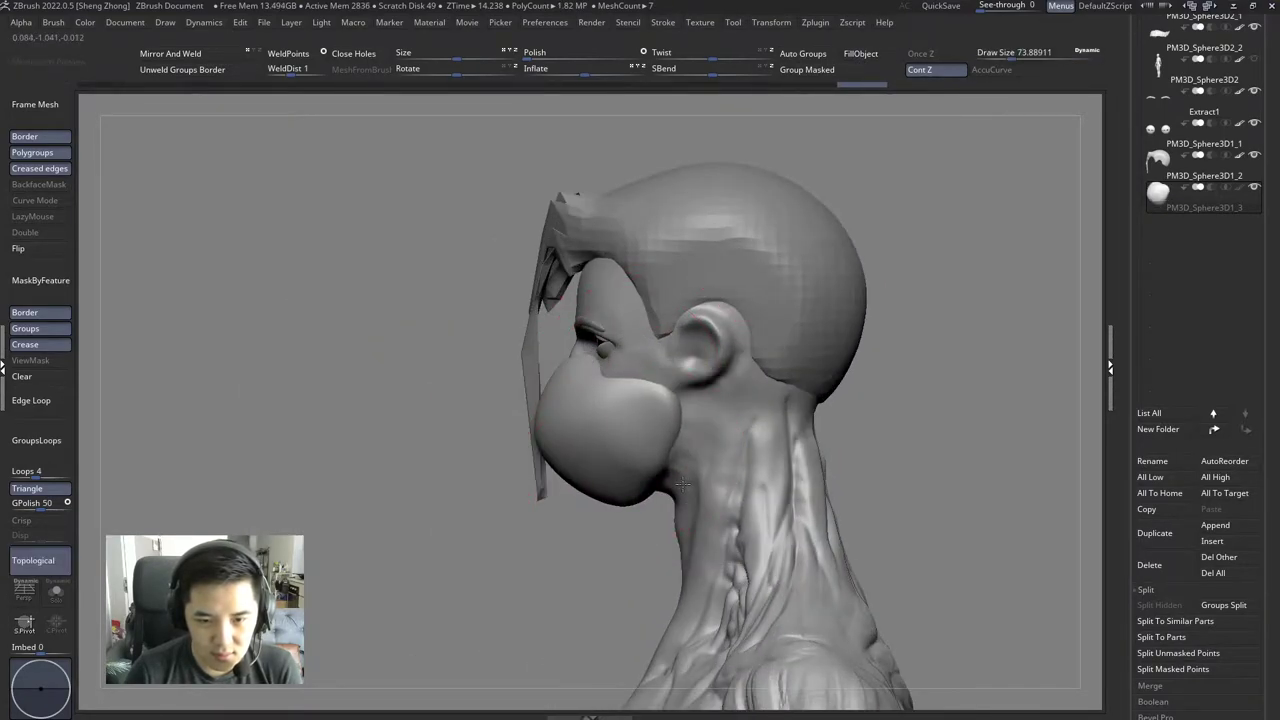
{"action": "right_click_drag", "start_coordinate": [683, 485], "coordinate": [691, 437]}
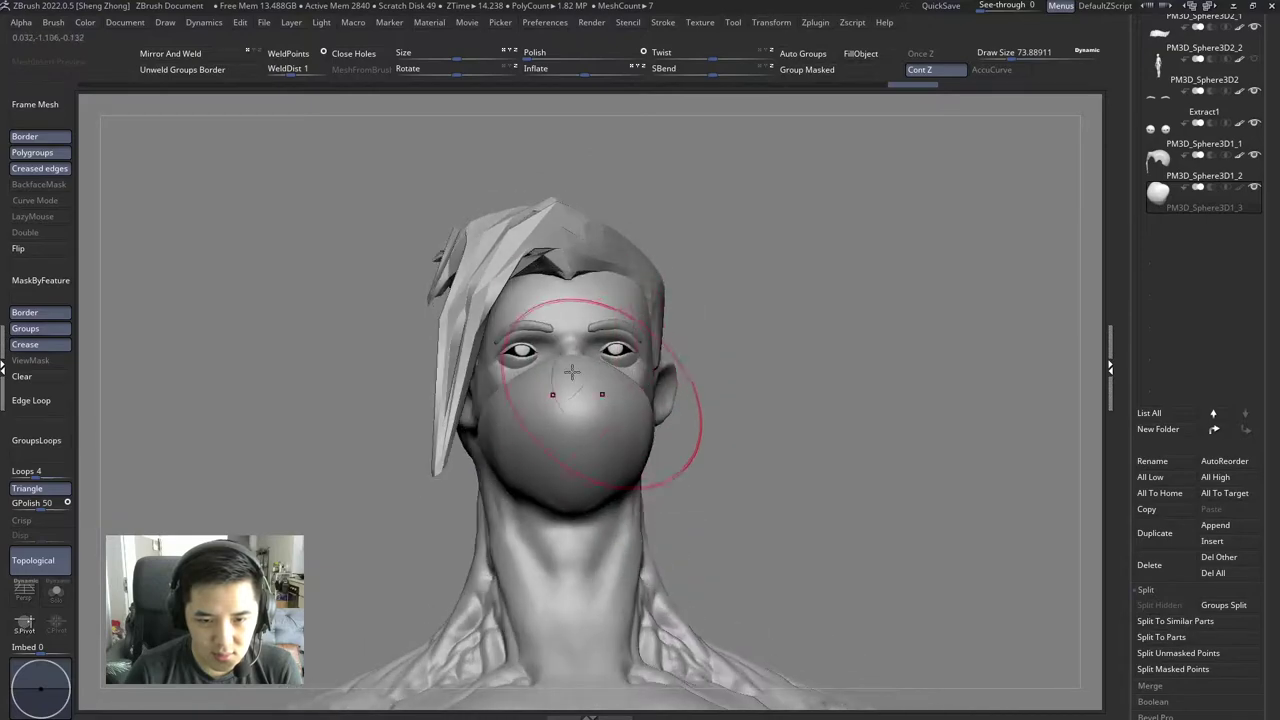
{"action": "mouse_move", "coordinate": [571, 372]}
{"action": "right_mouse_down"}
{"action": "mouse_move", "coordinate": [560, 365]}
{"action": "mouse_move", "coordinate": [570, 355]}
{"action": "mouse_move", "coordinate": [592, 358]}
{"action": "mouse_move", "coordinate": [632, 425]}
{"action": "mouse_move", "coordinate": [560, 400]}
{"action": "right_mouse_up"}
{"action": "key", "text": "space"}
{"action": "key", "text": "space"}
{"action": "key", "text": "space"}
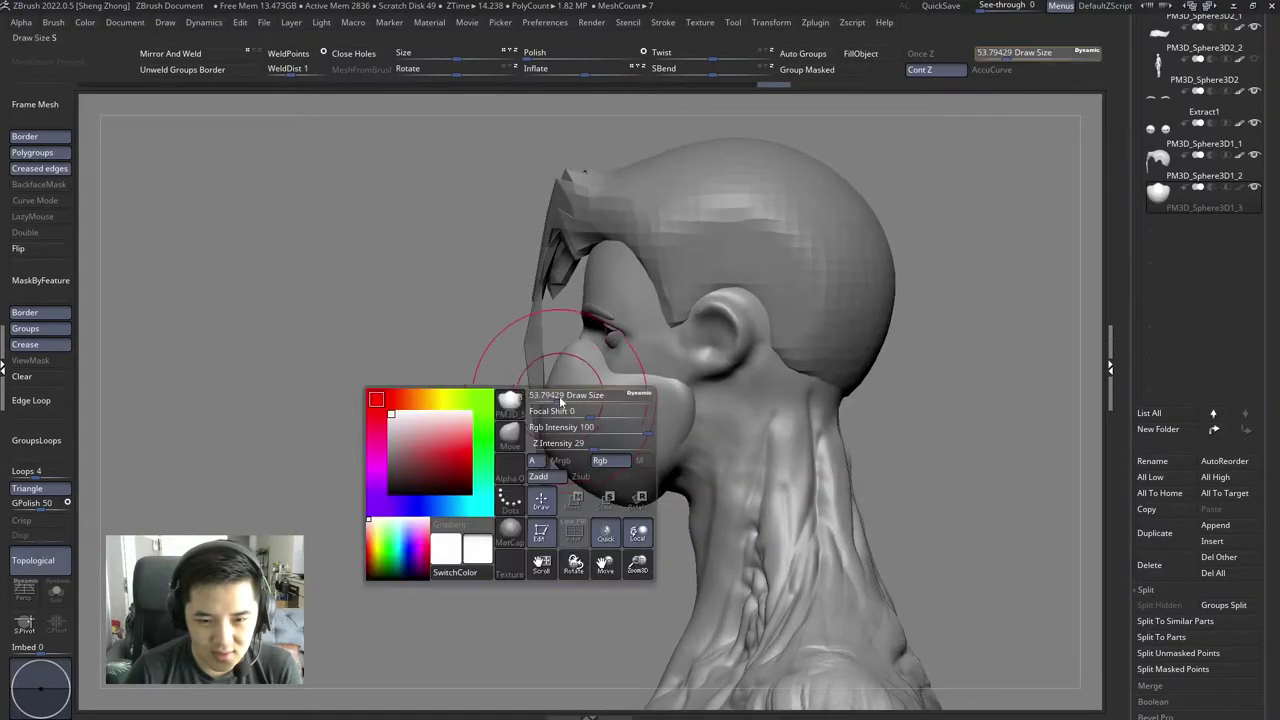
{"action": "left_click_drag", "start_coordinate": [560, 400], "coordinate": [547, 418]}
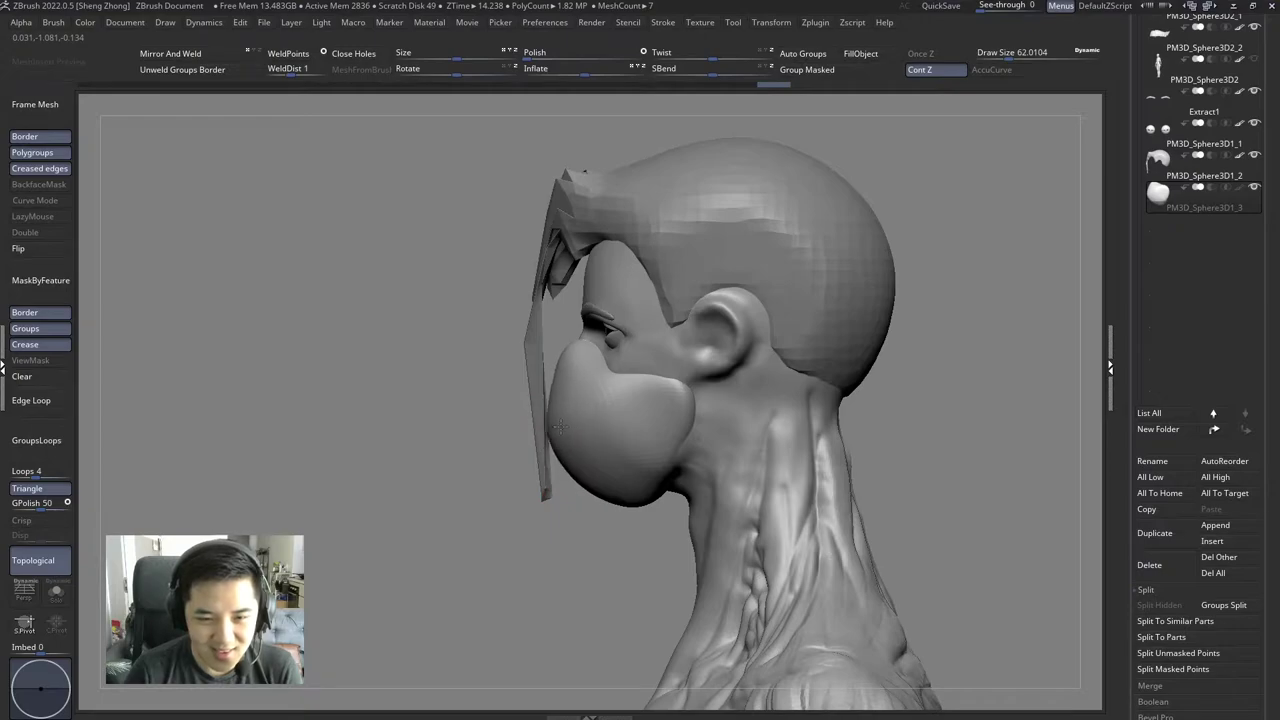
{"action": "right_click_drag", "start_coordinate": [565, 393], "coordinate": [594, 420], "text": "ctrl"}
{"action": "key", "text": "space"}
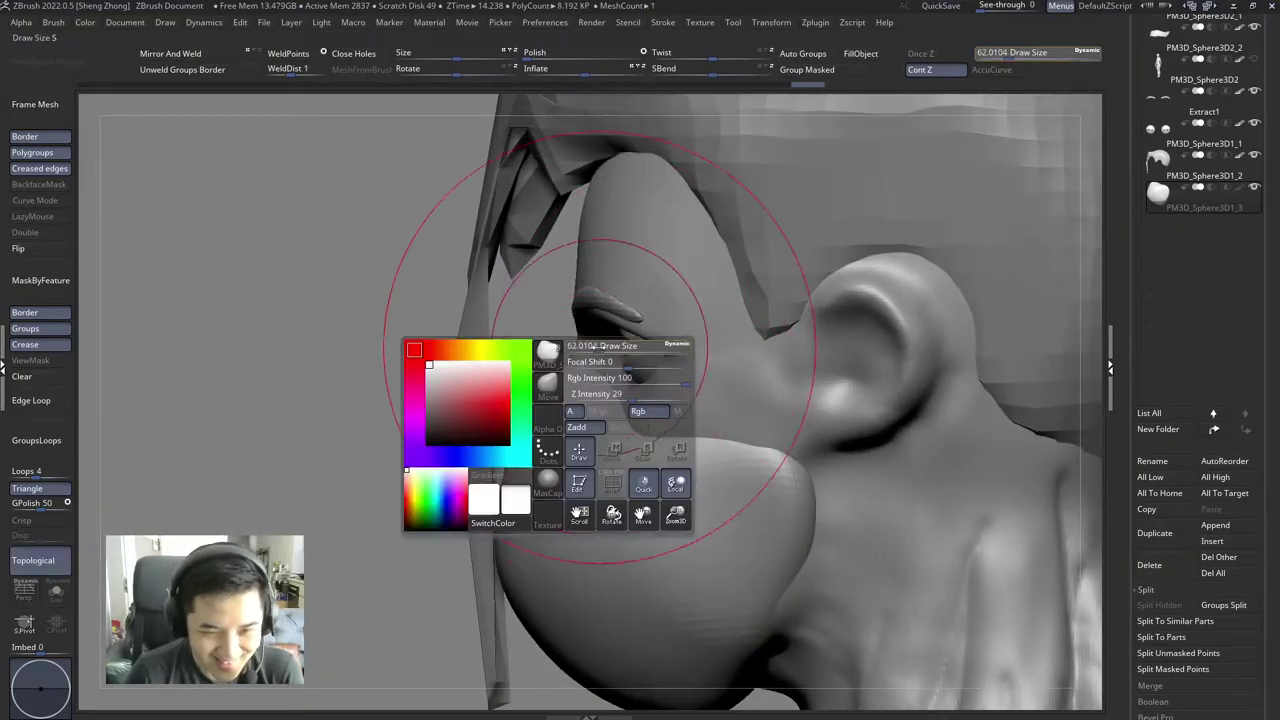
{"action": "right_click_drag", "start_coordinate": [586, 357], "coordinate": [614, 371]}
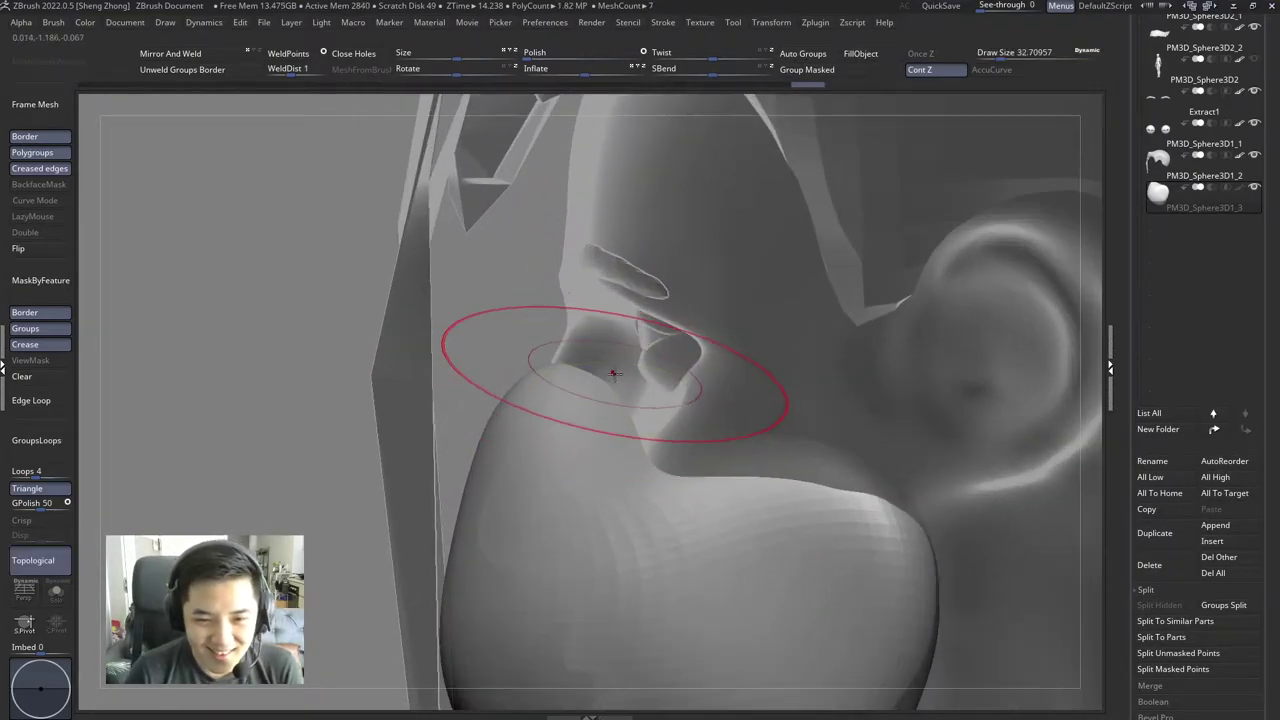
{"action": "key", "text": "space"}
{"action": "left_click_drag", "start_coordinate": [614, 369], "coordinate": [640, 374]}
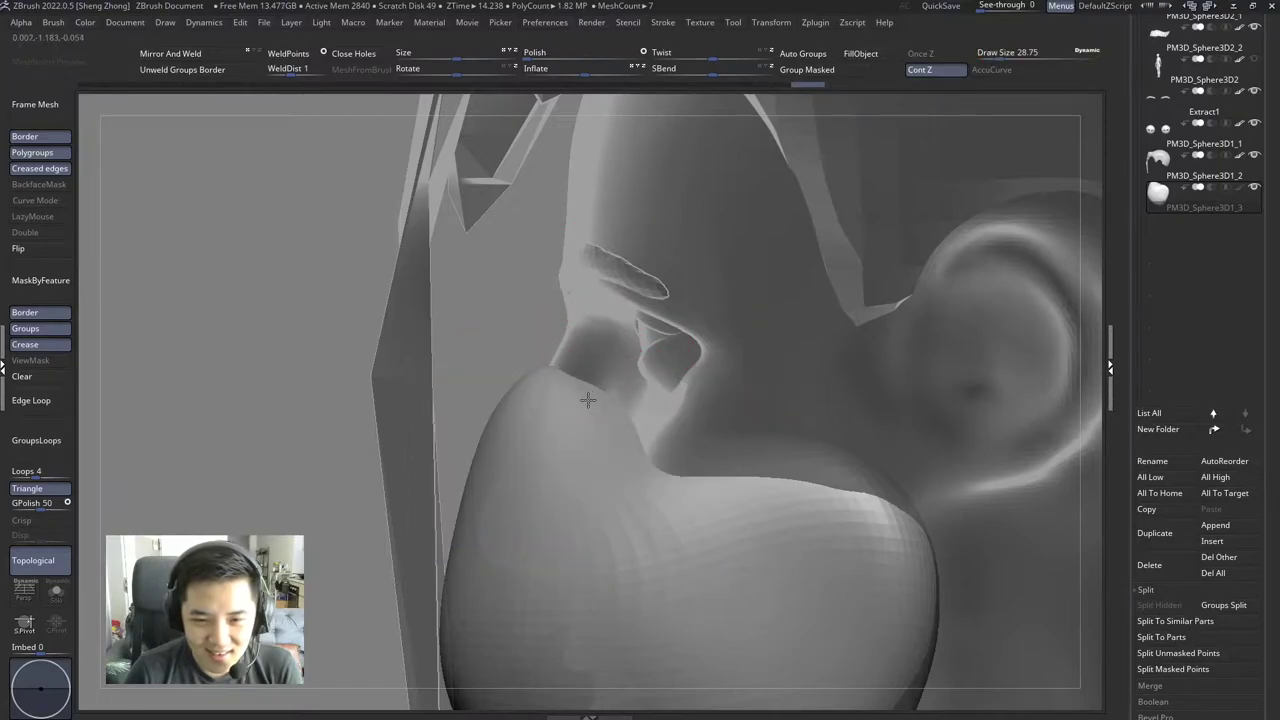
Step: Review the mask's lower edge from several angles and unhide the hidden body parts
{"action": "key", "text": "f"}
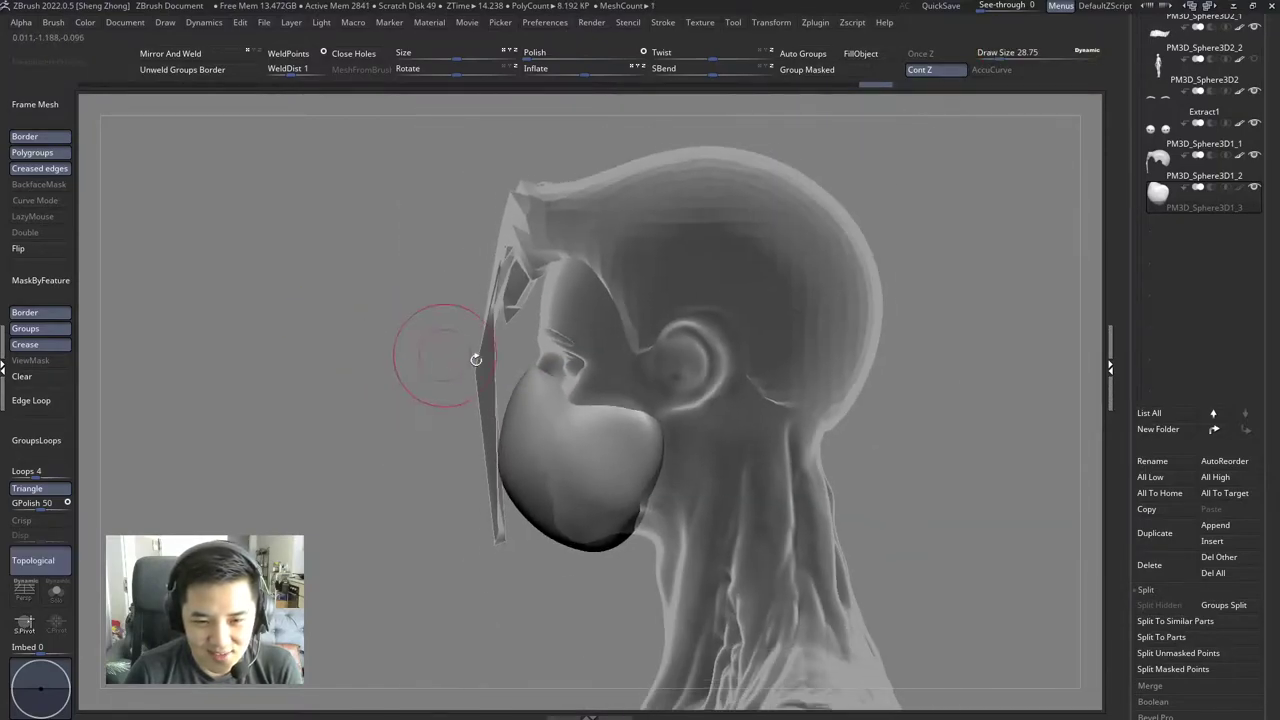
{"action": "mouse_move", "coordinate": [474, 357]}
{"action": "right_mouse_down"}
{"action": "mouse_move", "coordinate": [589, 393]}
{"action": "mouse_move", "coordinate": [630, 440]}
{"action": "right_mouse_up"}
{"action": "left_click_drag", "start_coordinate": [630, 440], "coordinate": [665, 483]}
{"action": "right_click_drag", "start_coordinate": [665, 483], "coordinate": [686, 397]}
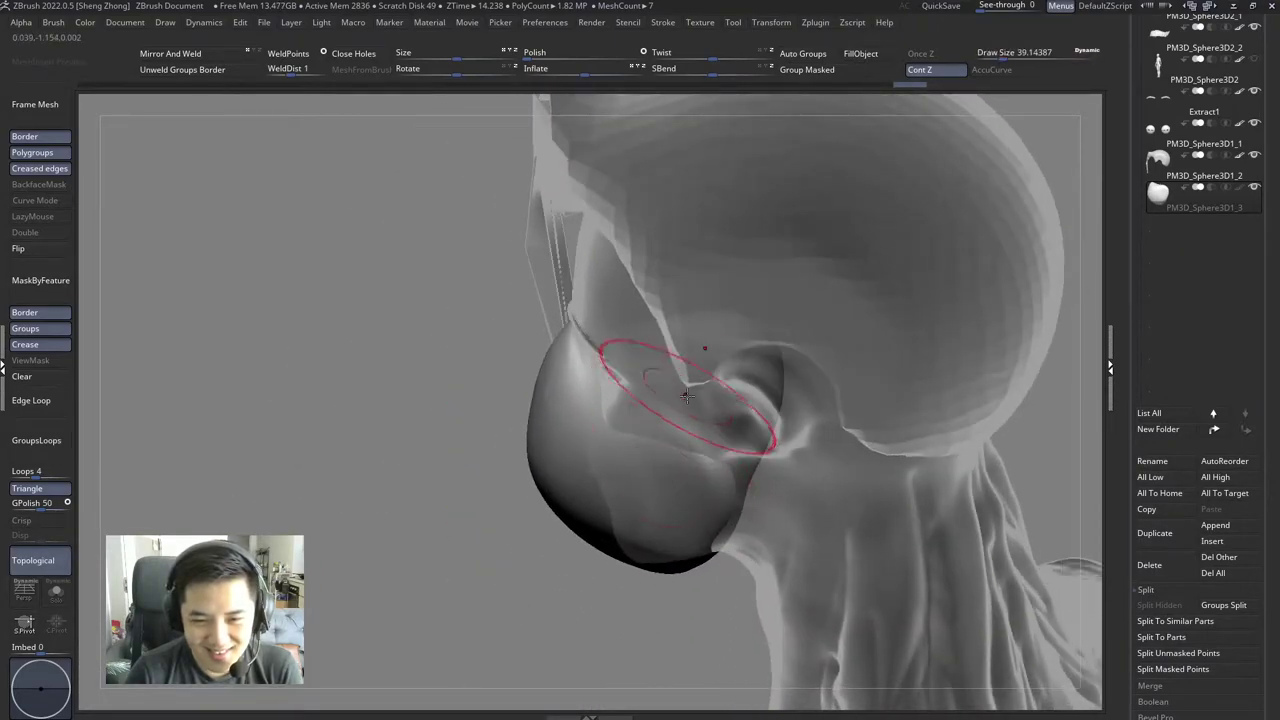
{"action": "right_click_drag", "start_coordinate": [669, 455], "coordinate": [620, 383]}
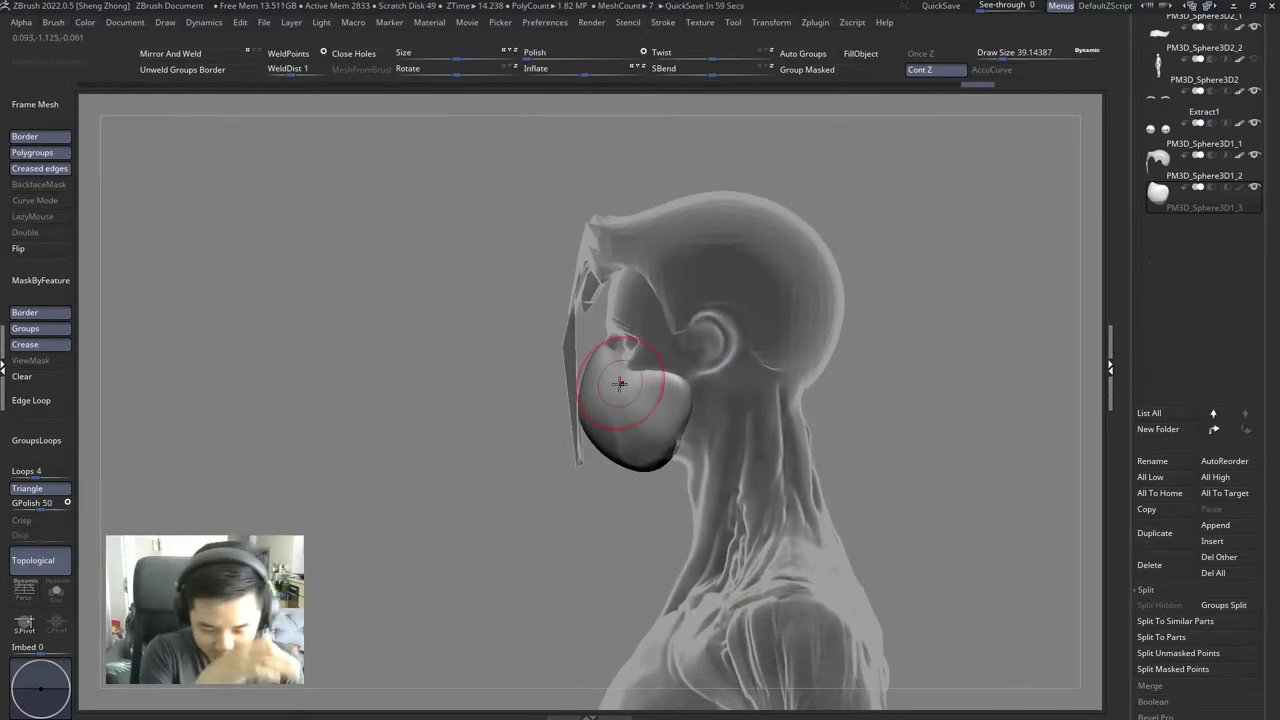
{"action": "right_click_drag", "start_coordinate": [668, 373], "coordinate": [627, 404]}
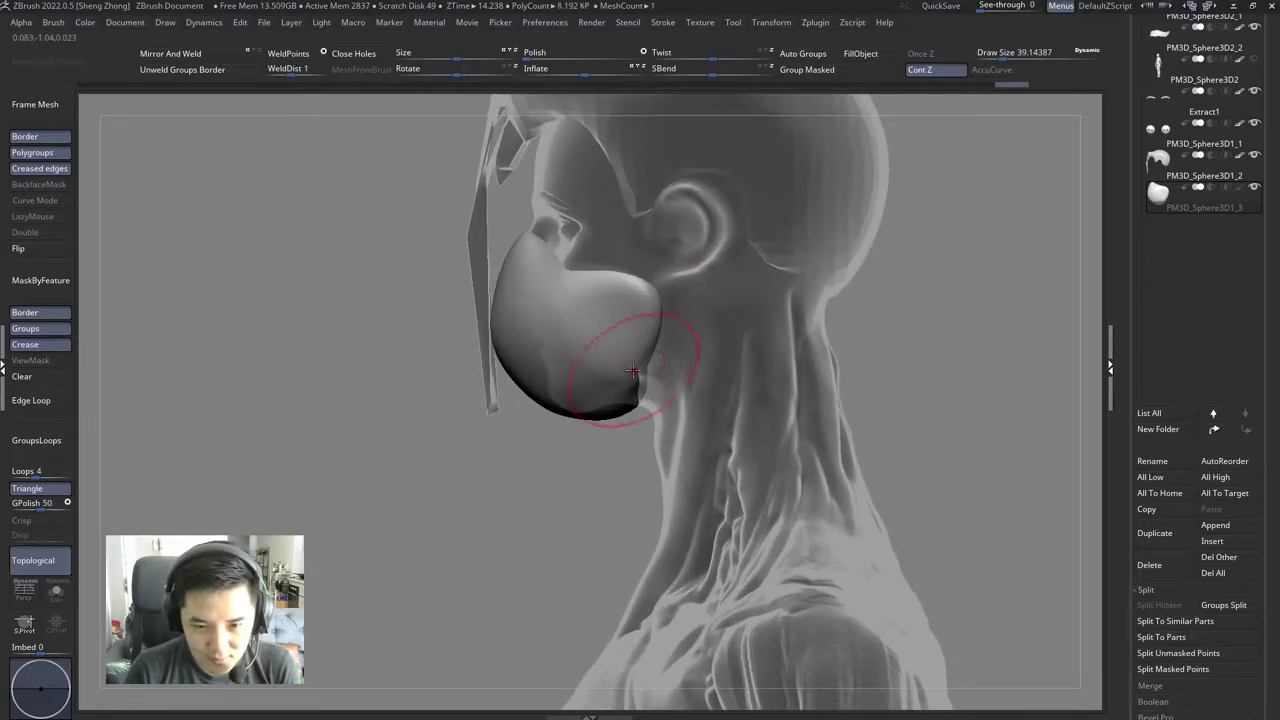
{"action": "left_click", "coordinate": [394, 333], "text": "ctrl+shift"}
{"action": "right_click_drag", "start_coordinate": [394, 333], "coordinate": [614, 443]}
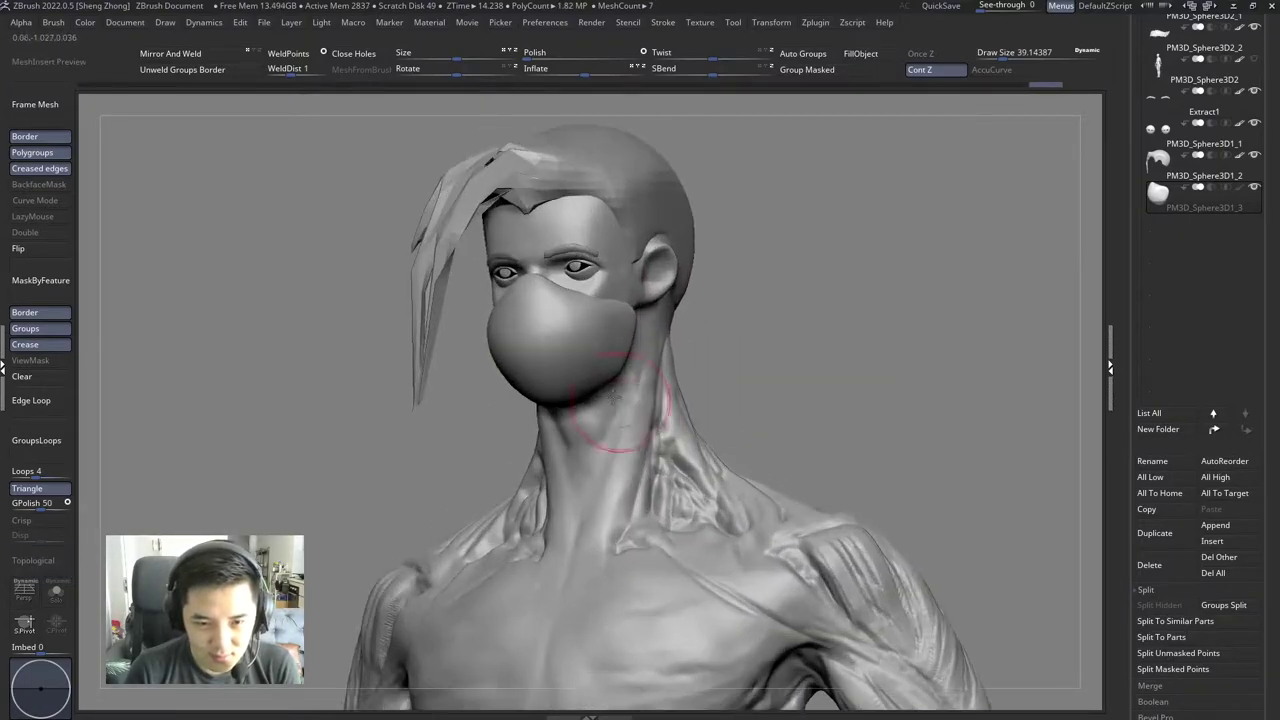
Step: Enlarge the brush to about 59 and turn on topological falloff while shaping the mask's side
{"action": "key", "text": "space"}
{"action": "left_click_drag", "start_coordinate": [625, 338], "coordinate": [645, 340]}
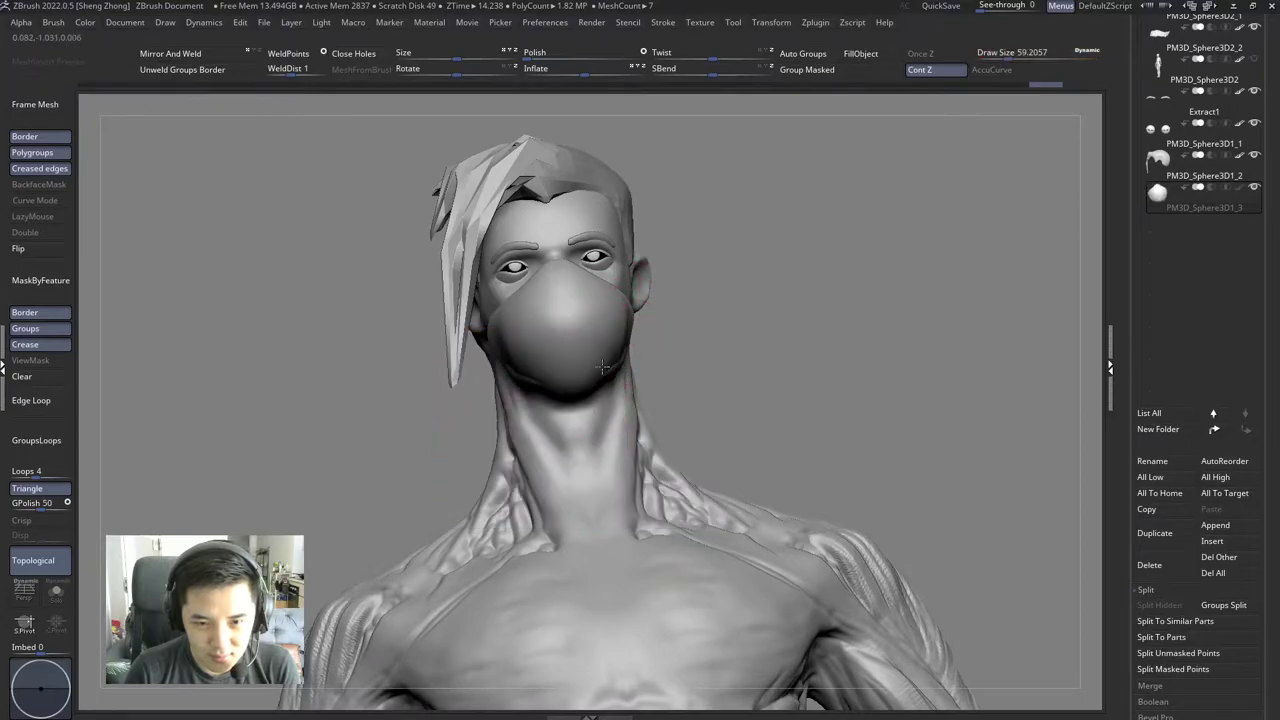
{"action": "mouse_move", "coordinate": [614, 347]}
{"action": "right_mouse_down"}
{"action": "mouse_move", "coordinate": [636, 343]}
{"action": "mouse_move", "coordinate": [643, 371]}
{"action": "mouse_move", "coordinate": [592, 347]}
{"action": "mouse_move", "coordinate": [493, 361]}
{"action": "right_mouse_up"}
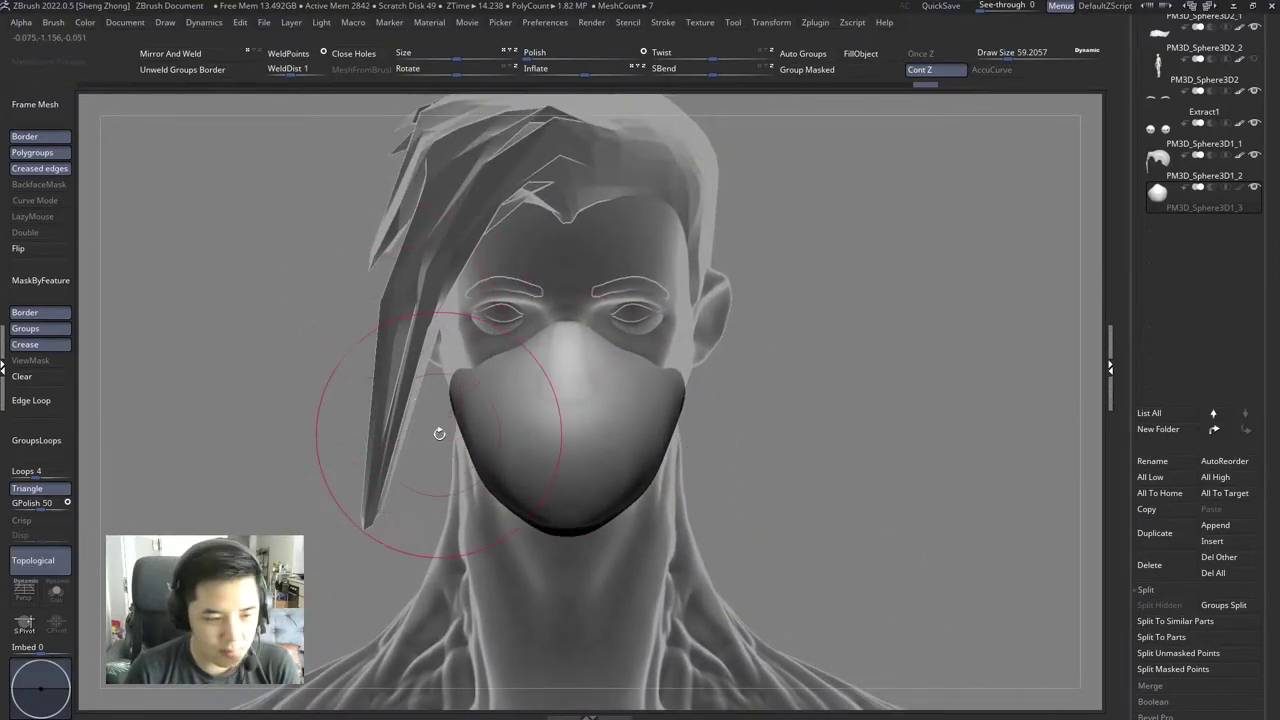
{"action": "mouse_move", "coordinate": [439, 433]}
{"action": "right_mouse_down"}
{"action": "mouse_move", "coordinate": [423, 380]}
{"action": "mouse_move", "coordinate": [465, 405]}
{"action": "mouse_move", "coordinate": [400, 400]}
{"action": "mouse_move", "coordinate": [306, 311]}
{"action": "mouse_move", "coordinate": [434, 357]}
{"action": "mouse_move", "coordinate": [463, 352]}
{"action": "mouse_move", "coordinate": [480, 330]}
{"action": "mouse_move", "coordinate": [540, 360]}
{"action": "mouse_move", "coordinate": [519, 380]}
{"action": "right_mouse_up"}
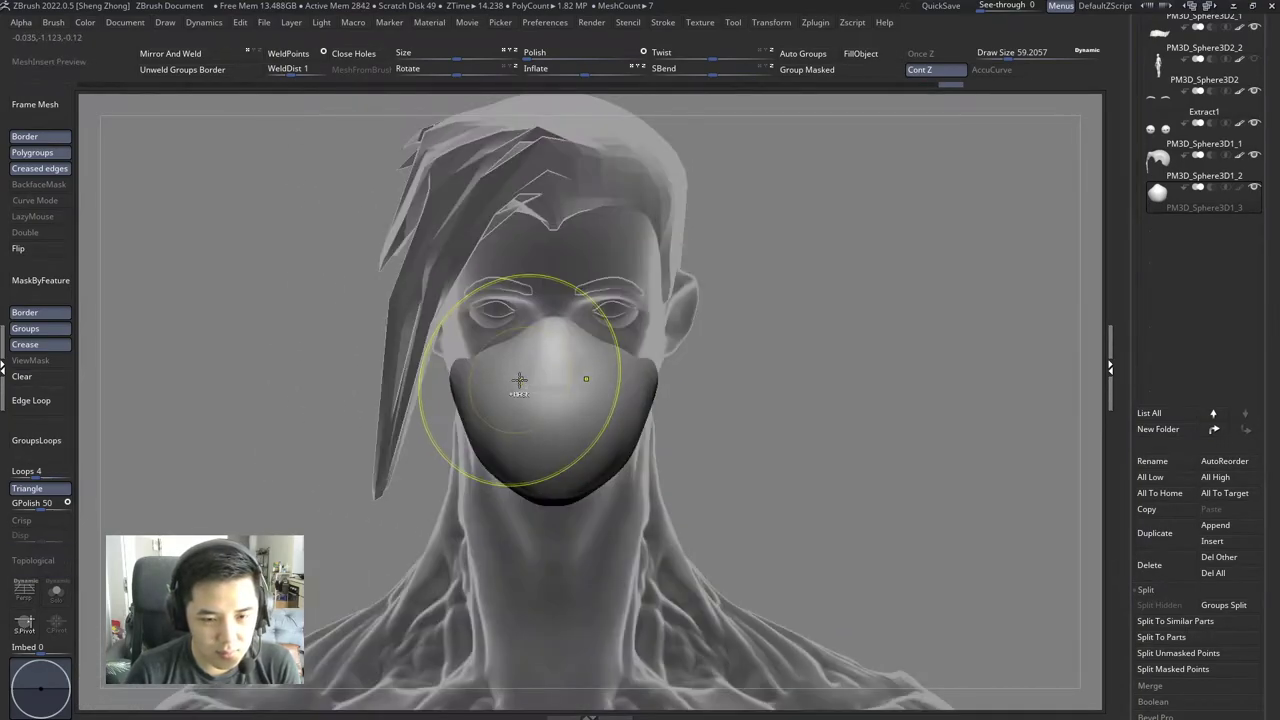
{"action": "key", "text": "t"}
{"action": "key", "text": "space"}
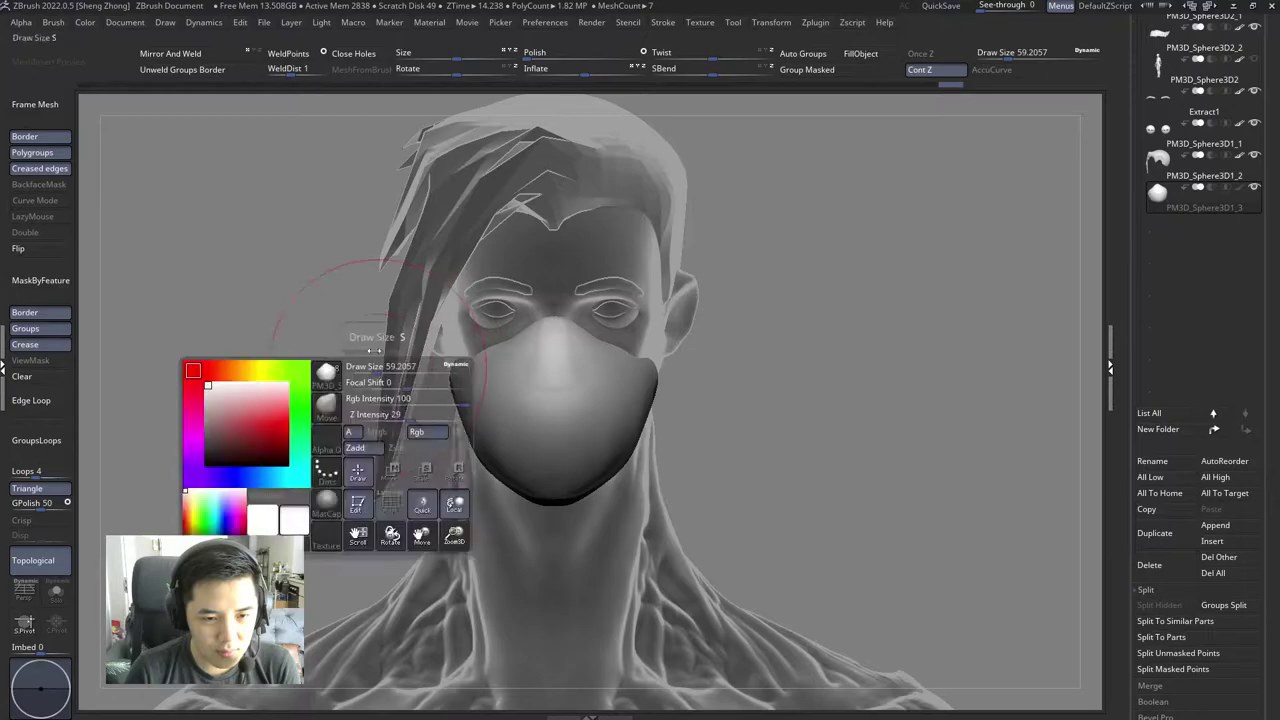
{"action": "mouse_move", "coordinate": [403, 391]}
{"action": "right_mouse_down"}
{"action": "mouse_move", "coordinate": [431, 386]}
{"action": "mouse_move", "coordinate": [380, 351]}
{"action": "mouse_move", "coordinate": [397, 438]}
{"action": "mouse_move", "coordinate": [391, 414]}
{"action": "mouse_move", "coordinate": [443, 329]}
{"action": "mouse_move", "coordinate": [428, 271]}
{"action": "right_mouse_up"}
{"action": "key", "text": "space"}
Step: Pick the SliceCurve brush and cut a slice line across the mask's upper edge
{"action": "left_click", "coordinate": [335, 362]}
{"action": "left_click", "coordinate": [589, 400]}
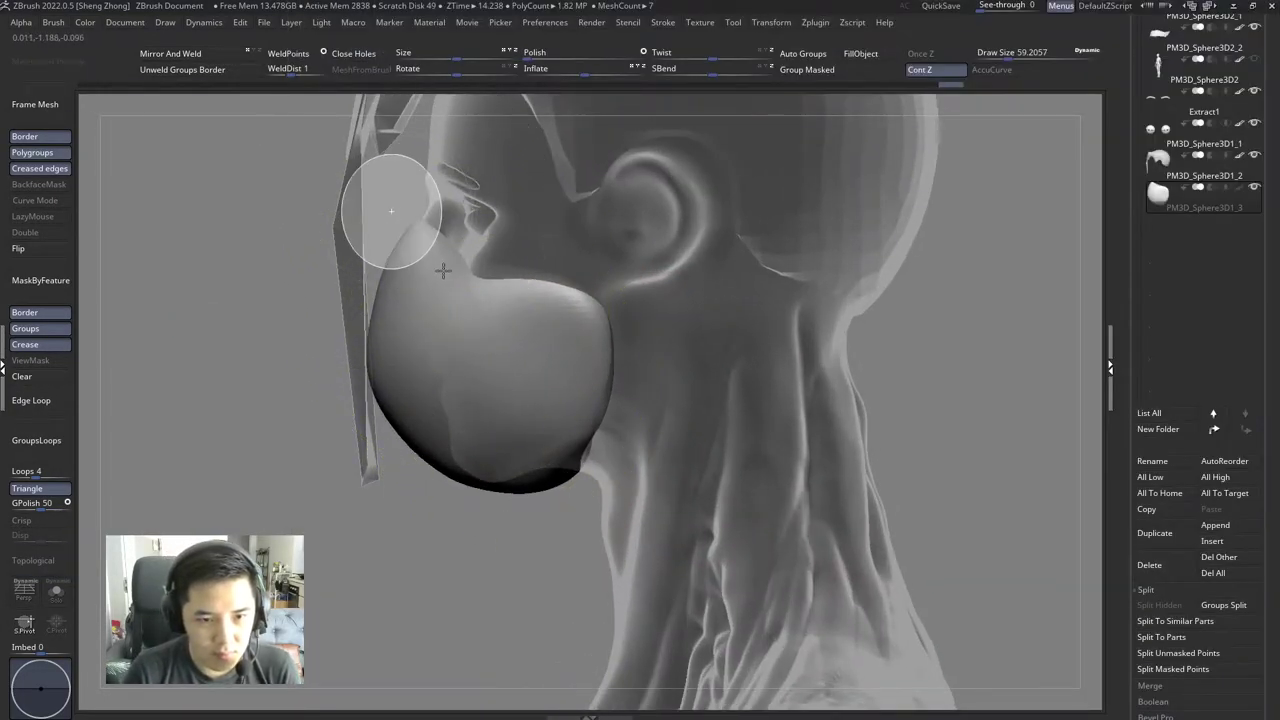
{"action": "key", "text": "space"}
{"action": "key", "text": "b"}
{"action": "key", "text": "t"}
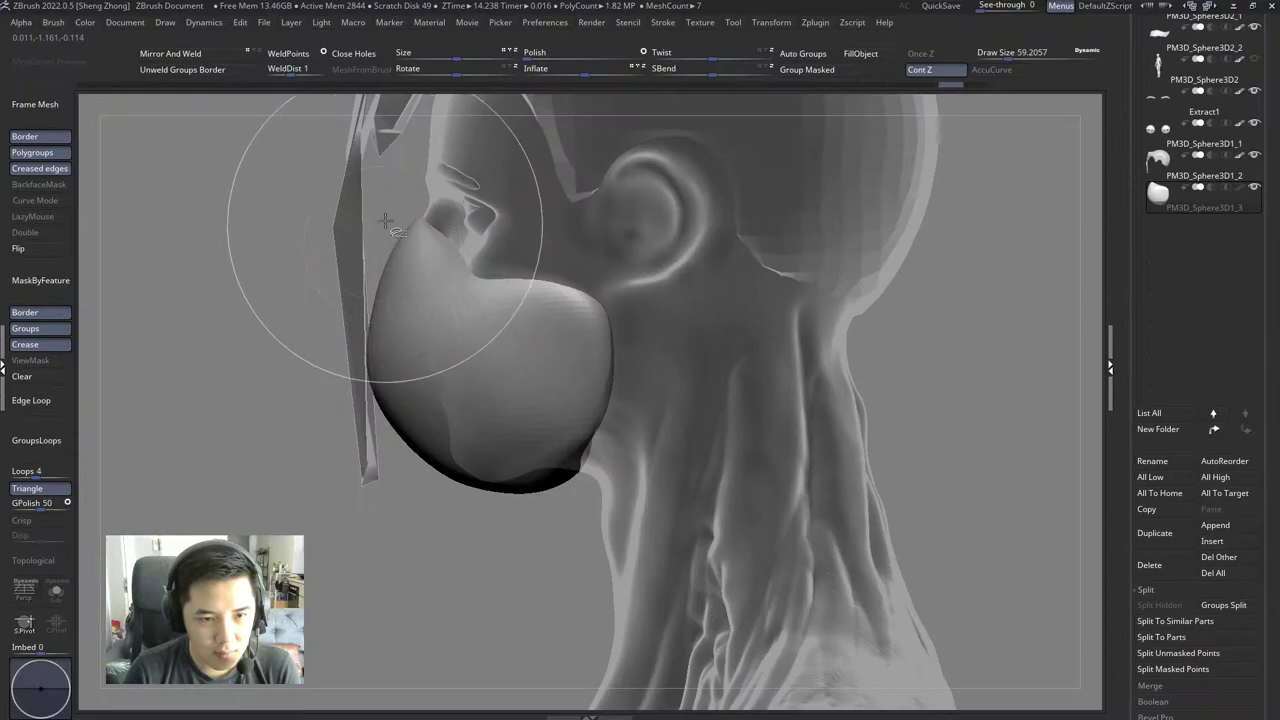
{"action": "left_click_drag", "start_coordinate": [494, 296], "coordinate": [701, 325], "text": "ctrl+shift"}
{"action": "key", "text": "shift+f"}
Step: Cut a vertical slice line down the centre of the mask
{"action": "left_click_drag", "start_coordinate": [589, 240], "coordinate": [589, 405], "text": "ctrl+shift"}
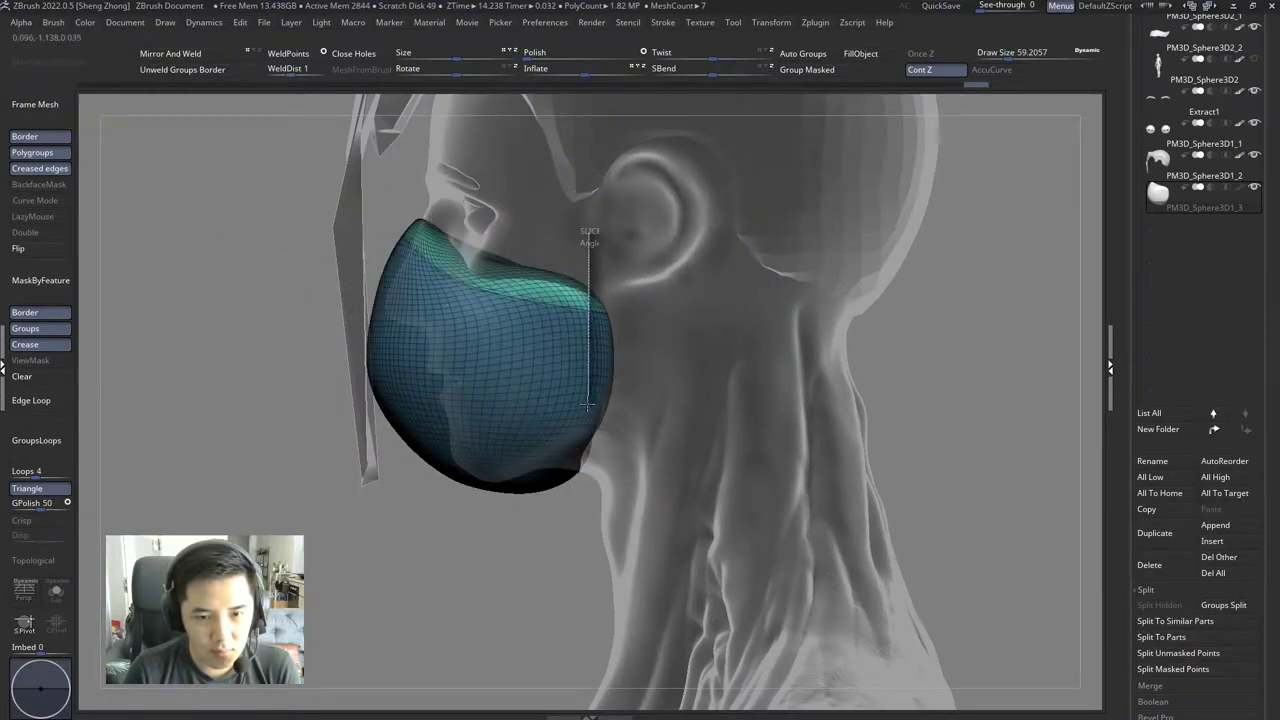
{"action": "left_click_drag", "start_coordinate": [542, 542], "coordinate": [542, 545], "text": "ctrl+shift"}
{"action": "mouse_move", "coordinate": [542, 545]}
{"action": "left_mouse_down"}
{"action": "mouse_move", "coordinate": [498, 402]}
{"action": "mouse_move", "coordinate": [706, 423]}
{"action": "left_mouse_up"}
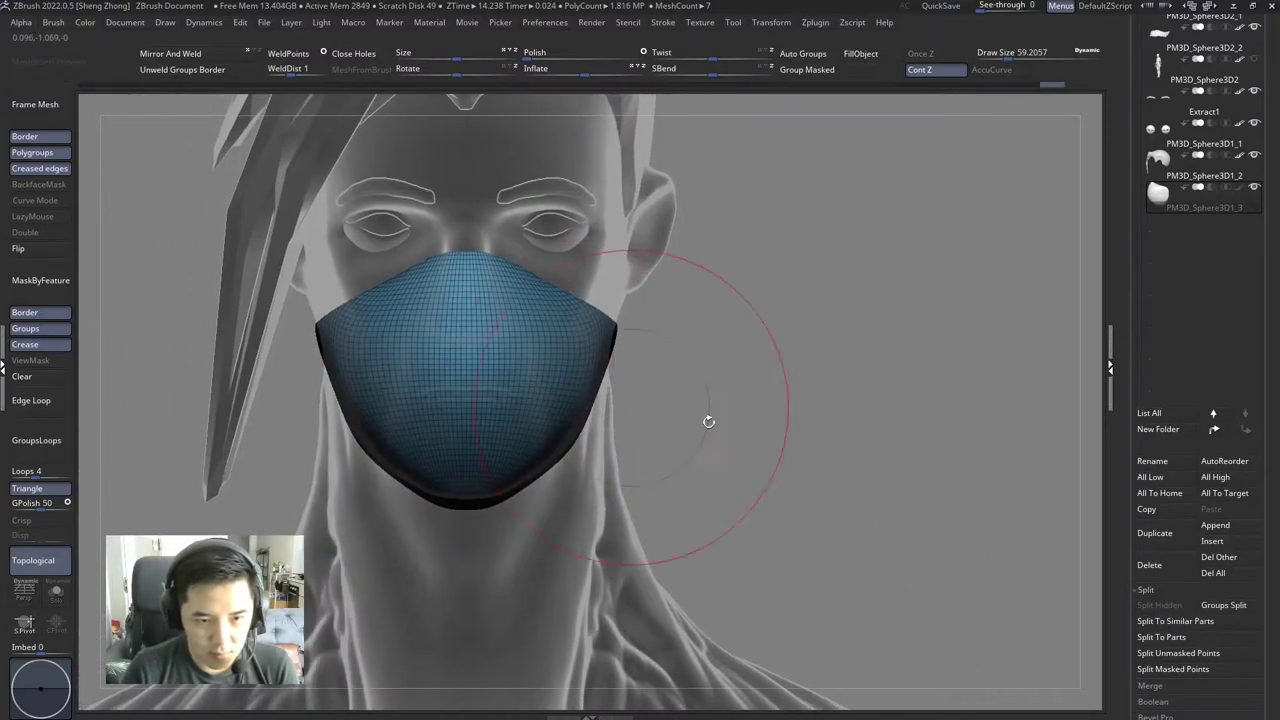
{"action": "scroll", "coordinate": [1165, 450], "scroll_direction": "down", "scroll_amount": 10}
{"action": "left_click_drag", "start_coordinate": [614, 330], "coordinate": [794, 400], "text": "alt"}
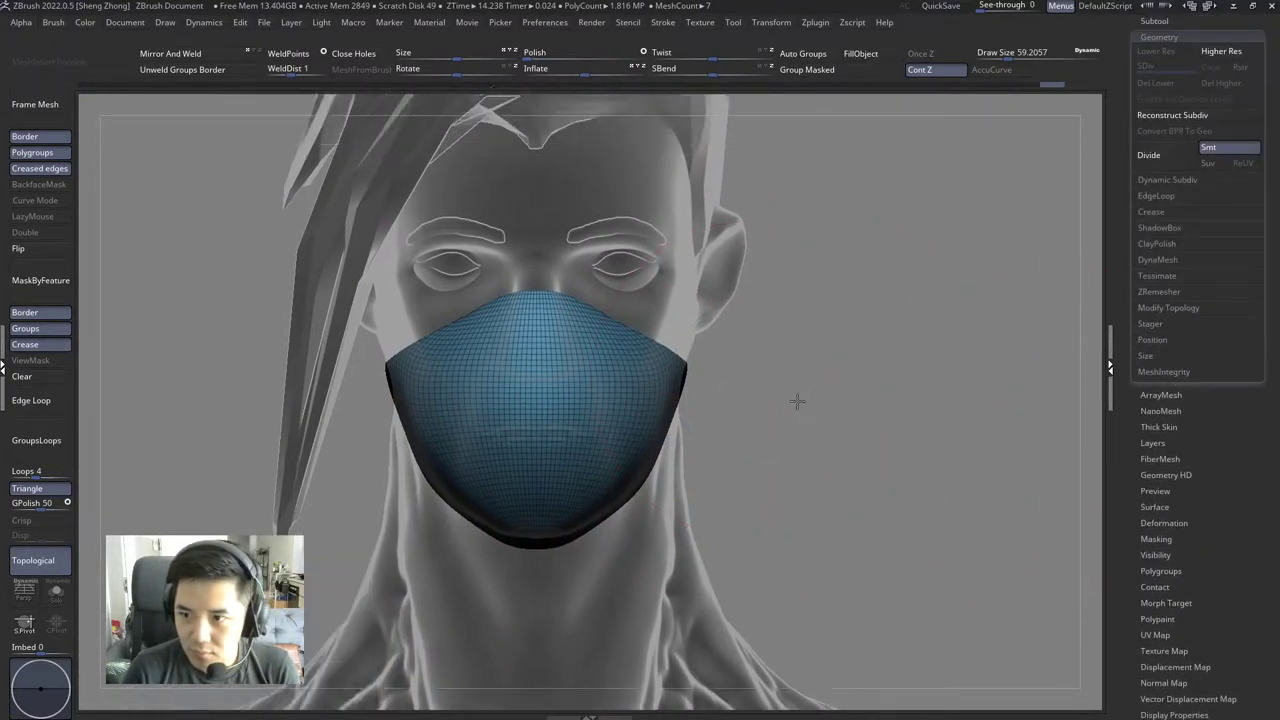
Step: Run ZRemesher on the mask, make its right half a separate polygroup, and unhide the rest
{"action": "left_click", "coordinate": [1156, 288]}
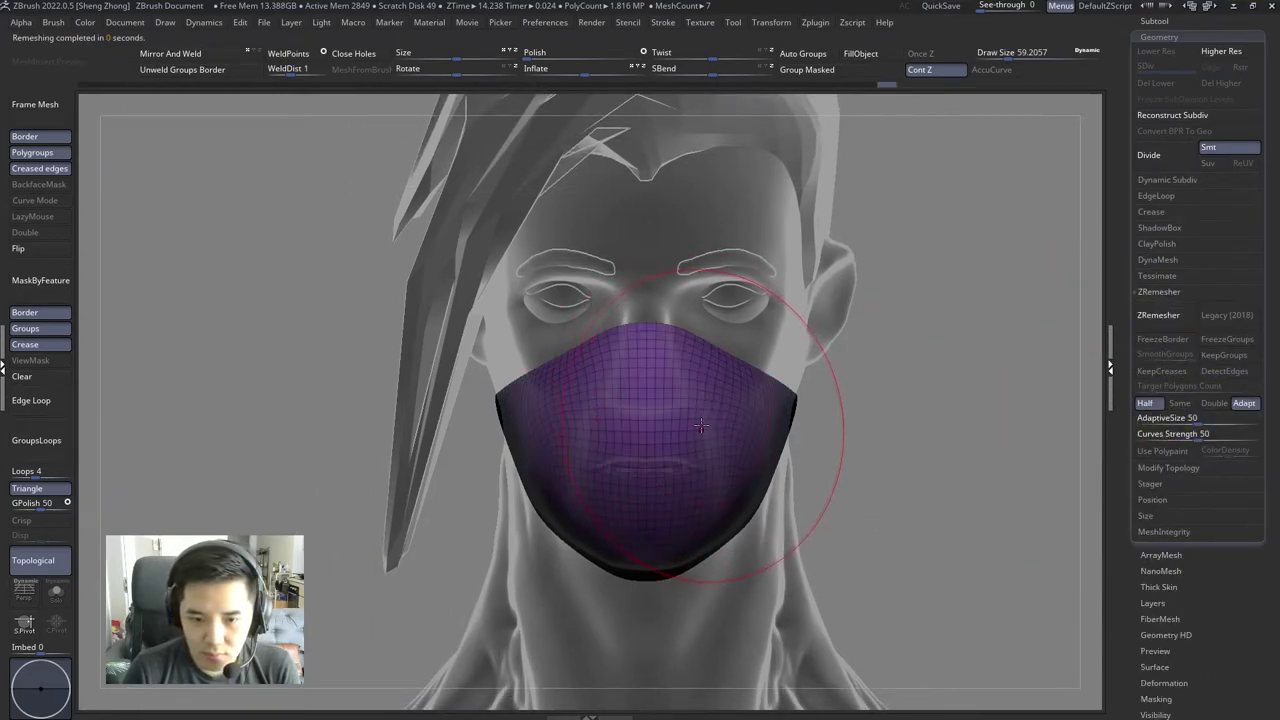
{"action": "left_click_drag", "start_coordinate": [326, 232], "coordinate": [648, 646], "text": "ctrl+alt+shift"}
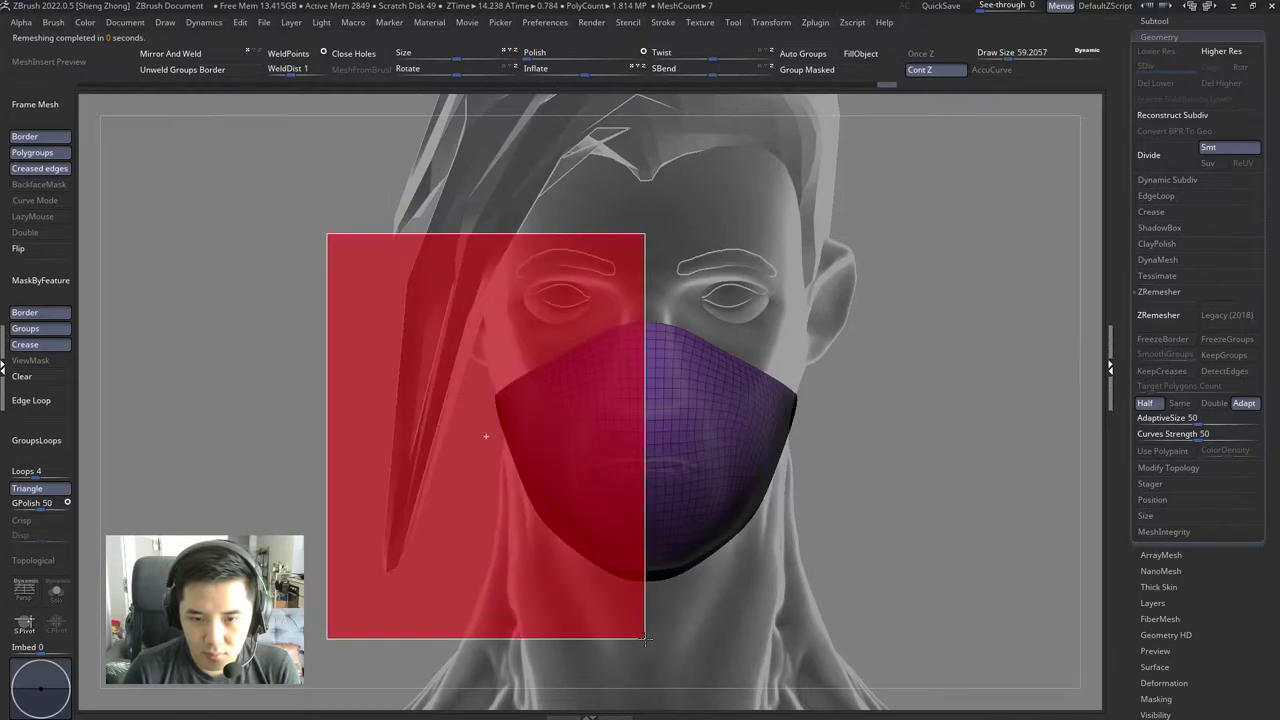
{"action": "left_click", "coordinate": [824, 76]}
{"action": "left_click", "coordinate": [886, 286], "text": "ctrl+shift"}
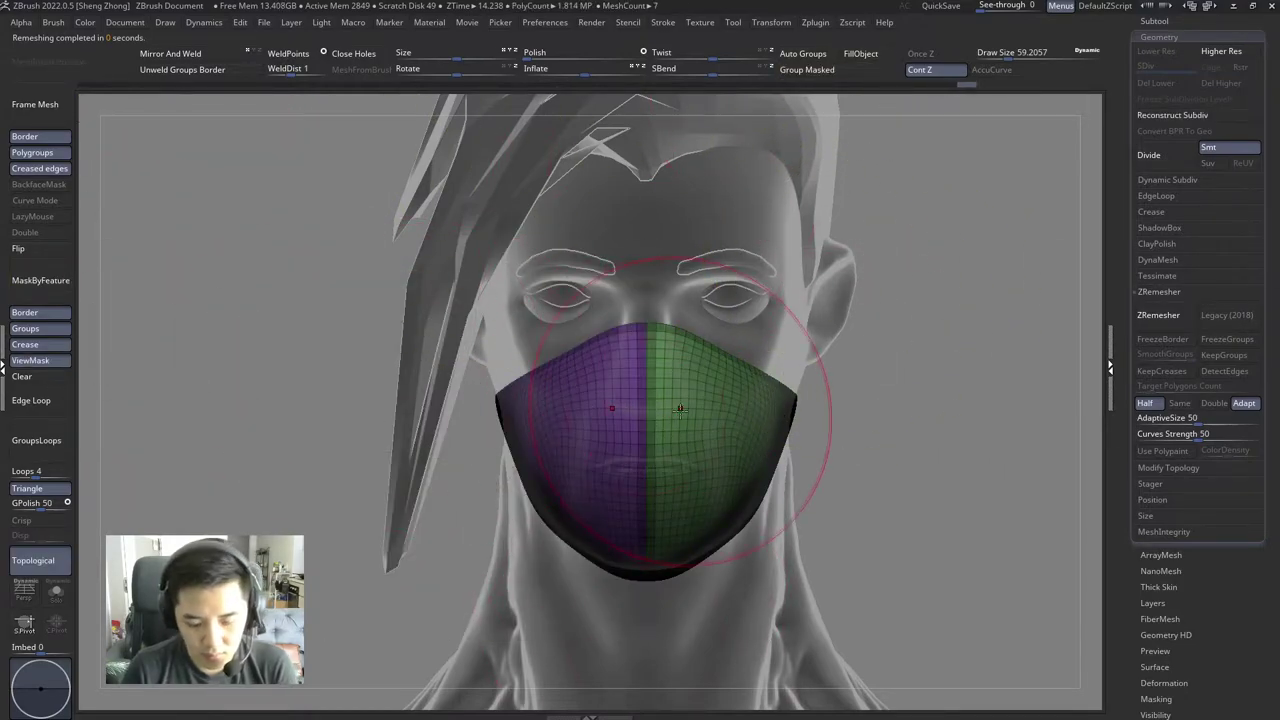
{"action": "mouse_move", "coordinate": [700, 400]}
{"action": "left_mouse_down"}
{"action": "mouse_move", "coordinate": [660, 458]}
{"action": "mouse_move", "coordinate": [712, 455]}
{"action": "mouse_move", "coordinate": [714, 482]}
{"action": "mouse_move", "coordinate": [790, 482]}
{"action": "left_mouse_up"}
{"action": "key", "text": "shift+f"}
{"action": "key", "text": "space"}
Step: Clear masking, restore the high-resolution mask, mask it by features, then zoom in on the face
{"action": "left_click", "coordinate": [45, 383]}
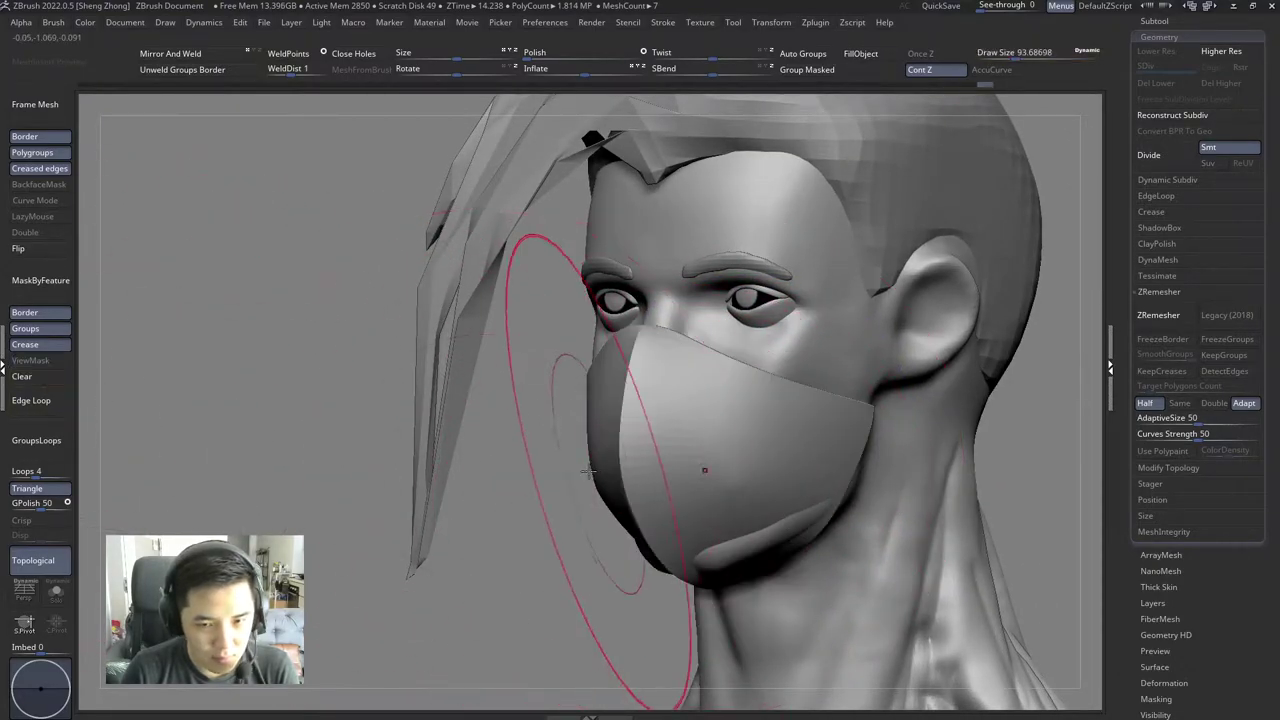
{"action": "left_click_drag", "start_coordinate": [528, 357], "coordinate": [643, 528]}
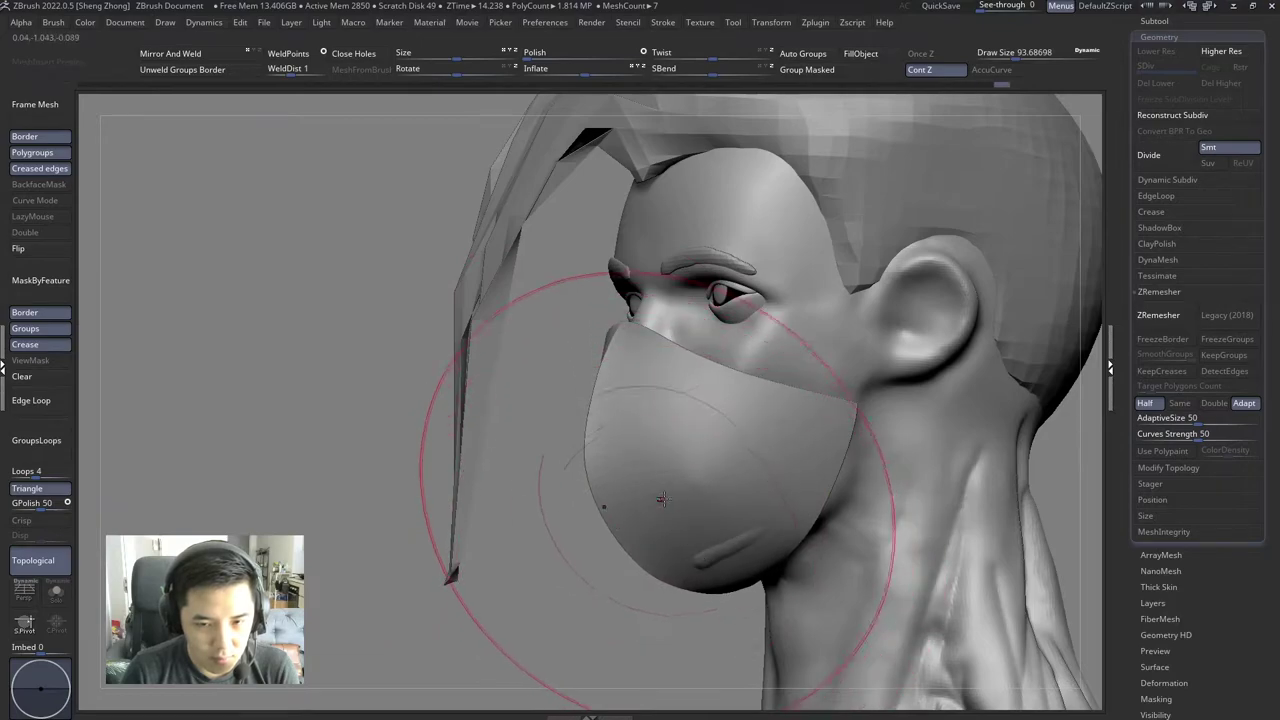
{"action": "left_click_drag", "start_coordinate": [700, 563], "coordinate": [703, 556]}
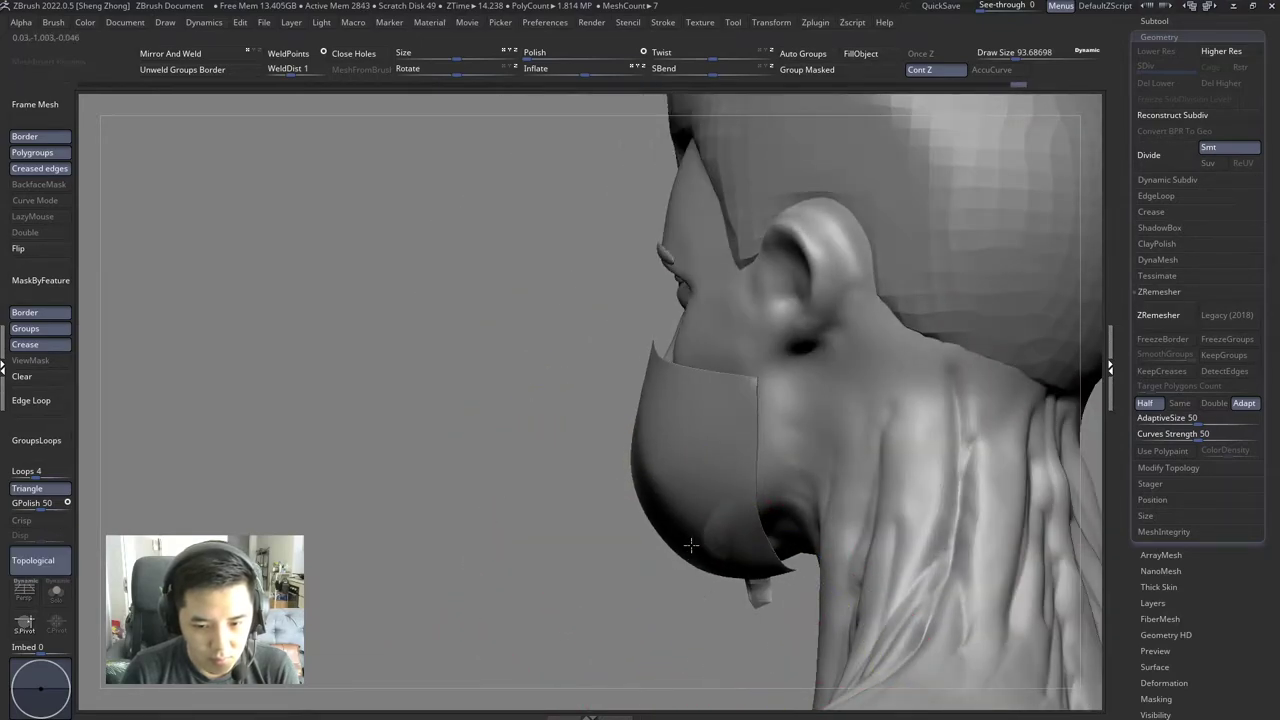
{"action": "mouse_move", "coordinate": [702, 539]}
{"action": "right_mouse_down"}
{"action": "mouse_move", "coordinate": [716, 556]}
{"action": "mouse_move", "coordinate": [750, 520]}
{"action": "right_mouse_up"}
{"action": "key", "text": "space"}
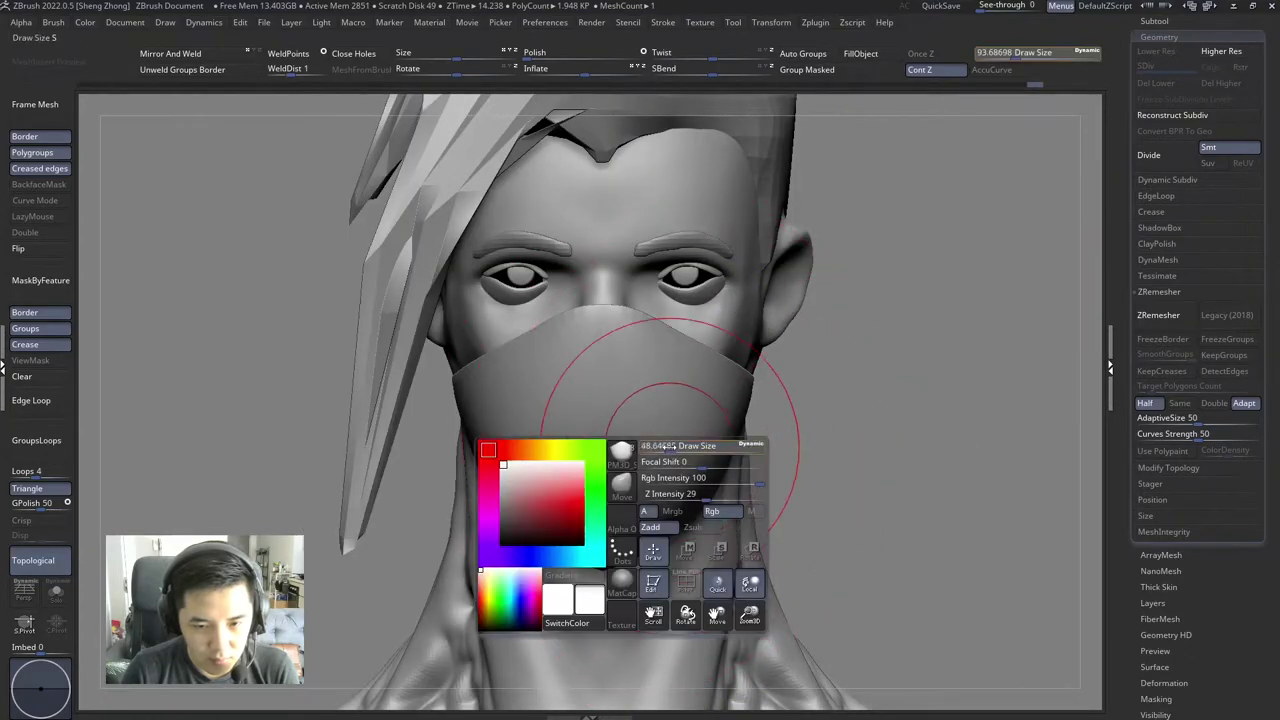
{"action": "key", "text": "ctrl+z"}
{"action": "left_click", "coordinate": [69, 296]}
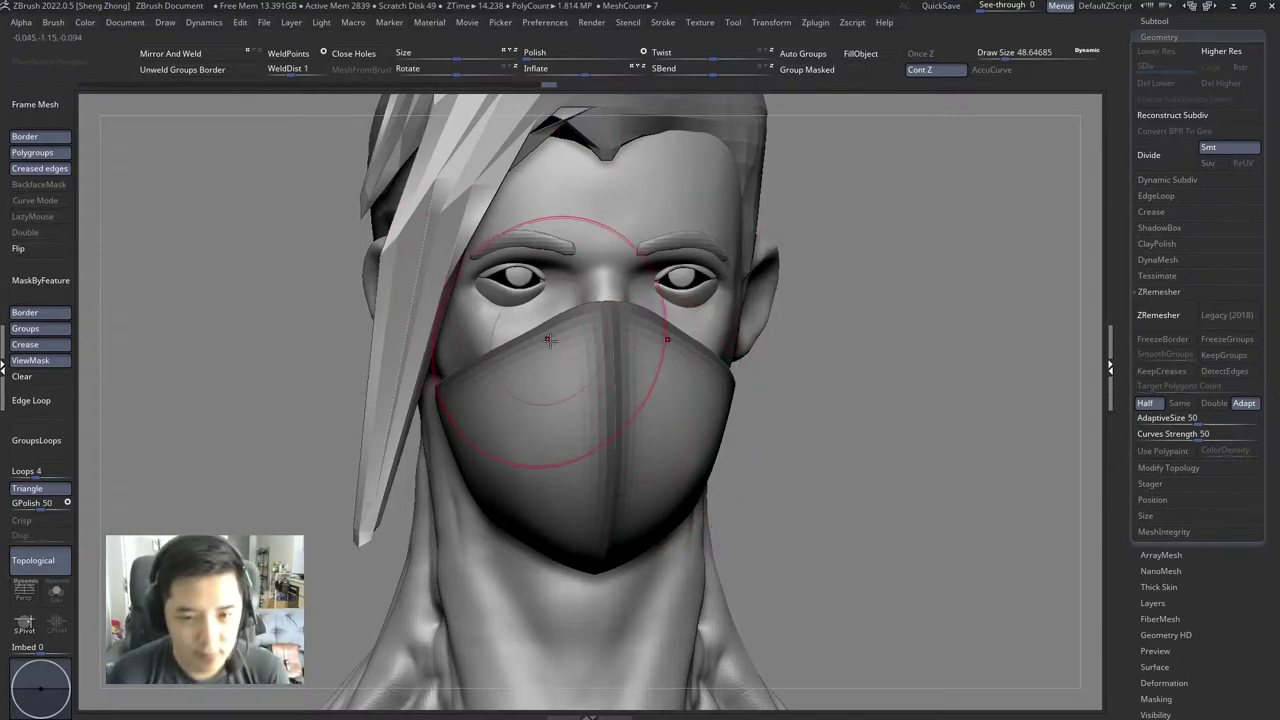
{"action": "mouse_move", "coordinate": [543, 257]}
{"action": "left_mouse_down"}
{"action": "mouse_move", "coordinate": [539, 331]}
{"action": "mouse_move", "coordinate": [229, 371]}
{"action": "left_mouse_up"}
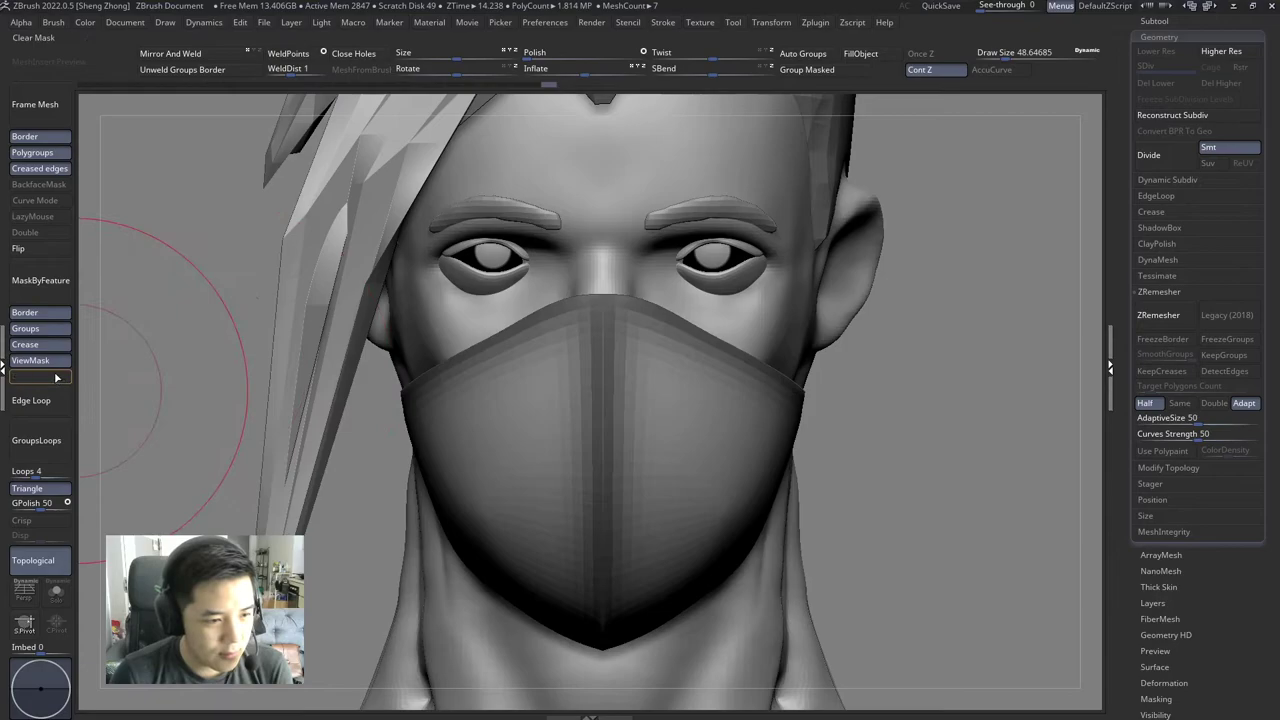
{"action": "left_click_drag", "start_coordinate": [581, 290], "coordinate": [648, 293], "text": "alt"}
Step: Set the brush size to 5 and clip the mask's top edge straight across the nose with ClipCurve
{"action": "key", "text": "space"}
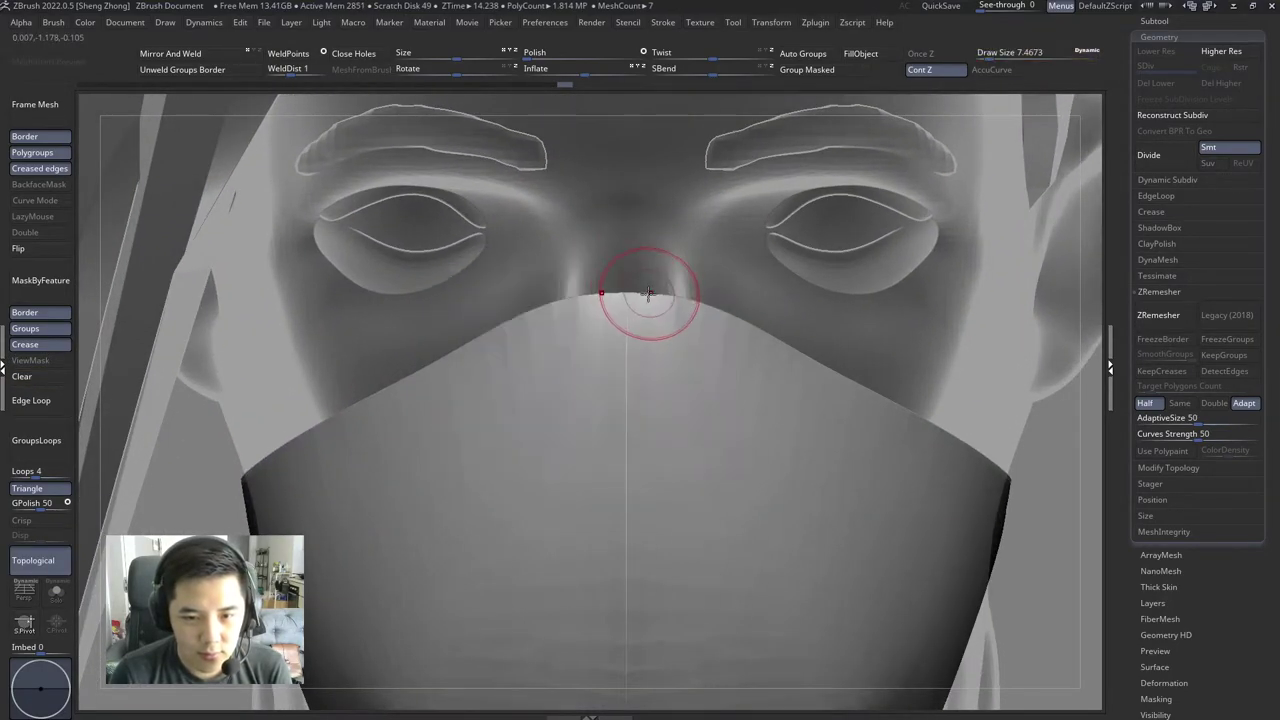
{"action": "right_click_drag", "start_coordinate": [625, 283], "coordinate": [641, 290]}
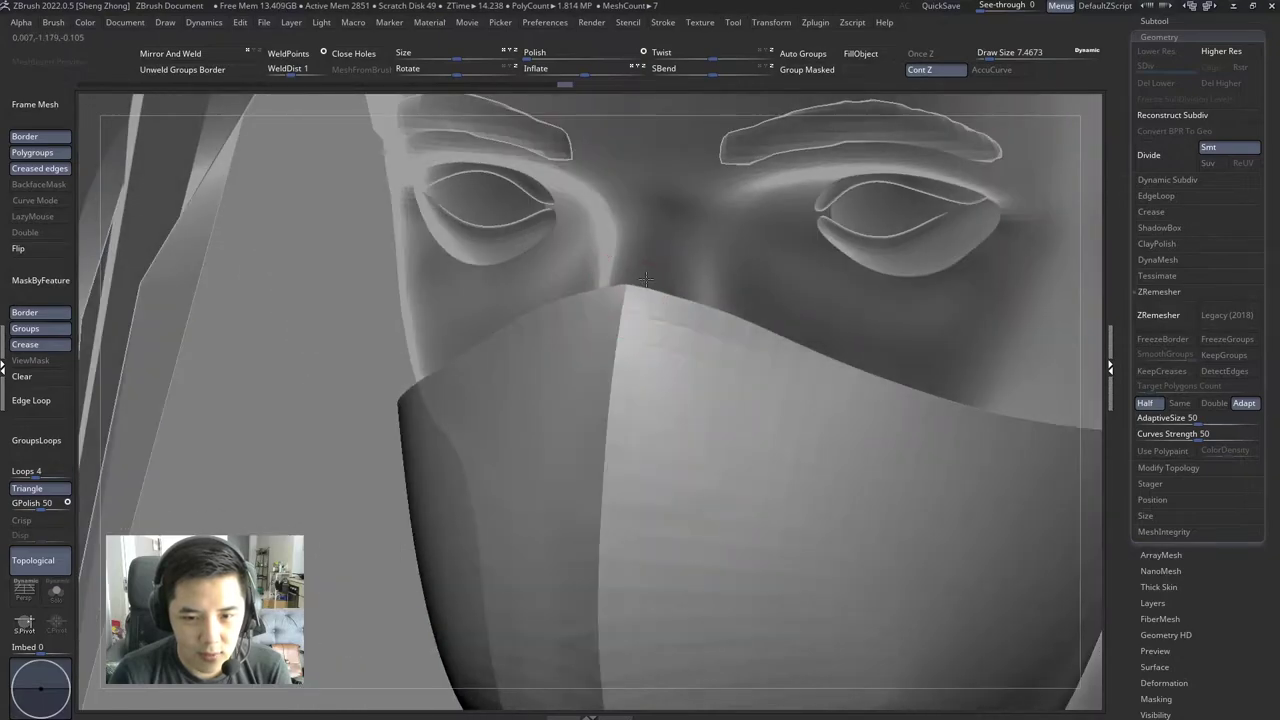
{"action": "key", "text": "space"}
{"action": "type", "text": "s5"}
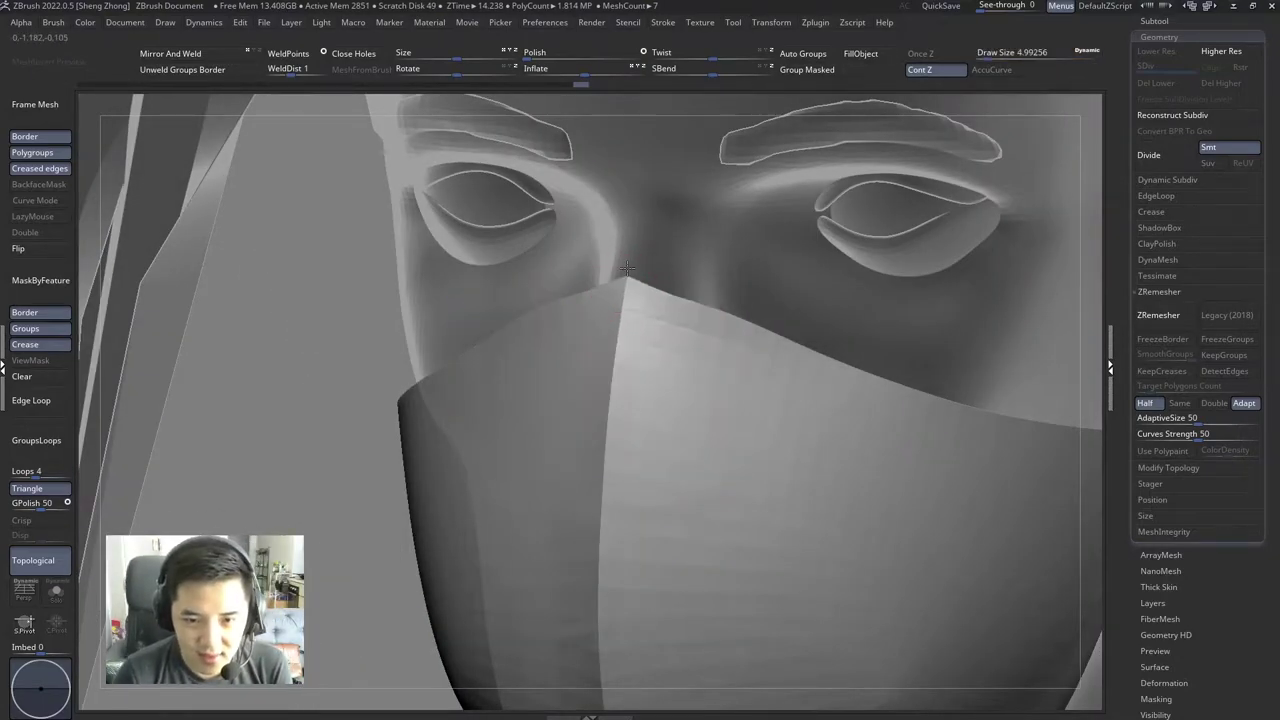
{"action": "mouse_move", "coordinate": [624, 279]}
{"action": "right_mouse_down", "text": "alt"}
{"action": "mouse_move", "coordinate": [617, 337]}
{"action": "mouse_move", "coordinate": [563, 351]}
{"action": "mouse_move", "coordinate": [531, 311]}
{"action": "right_mouse_up", "text": "alt"}
{"action": "key", "text": "space"}
{"action": "key", "text": "b"}
{"action": "key", "text": "c"}
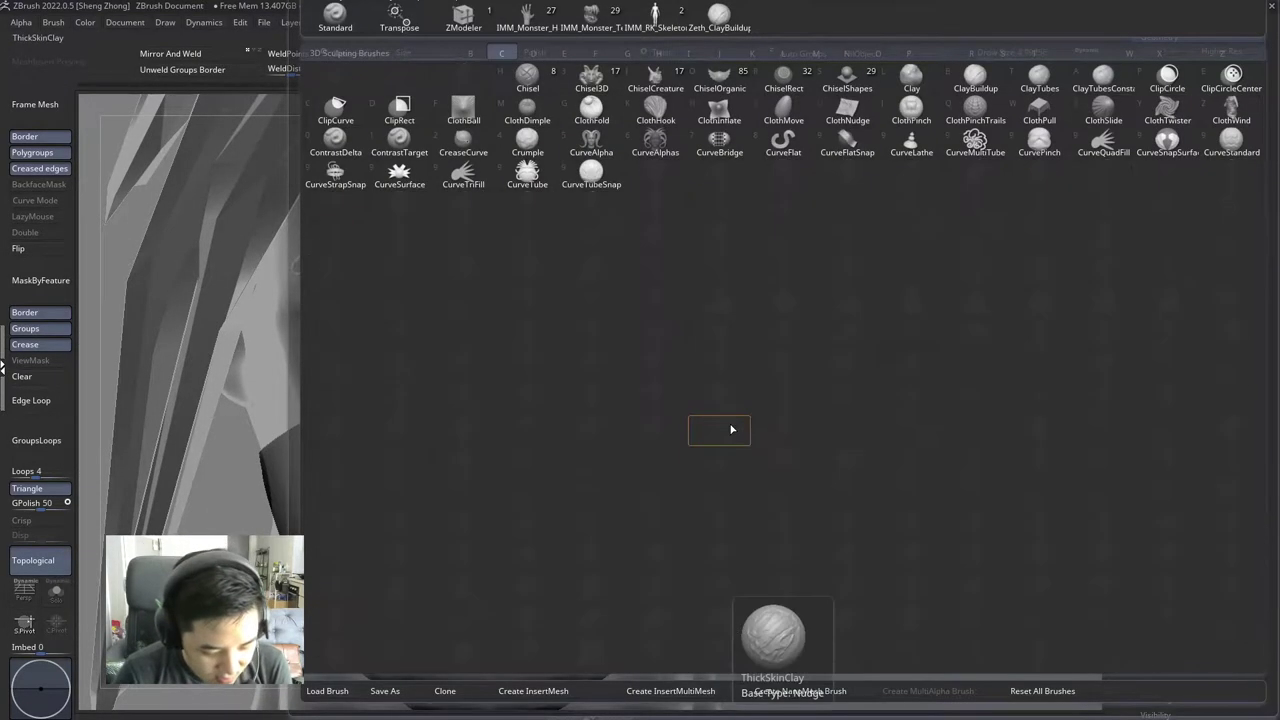
{"action": "key", "text": "b"}
{"action": "mouse_move", "coordinate": [686, 428]}
{"action": "right_mouse_down", "text": "ctrl"}
{"action": "mouse_move", "coordinate": [577, 414]}
{"action": "mouse_move", "coordinate": [349, 272]}
{"action": "right_mouse_up", "text": "ctrl"}
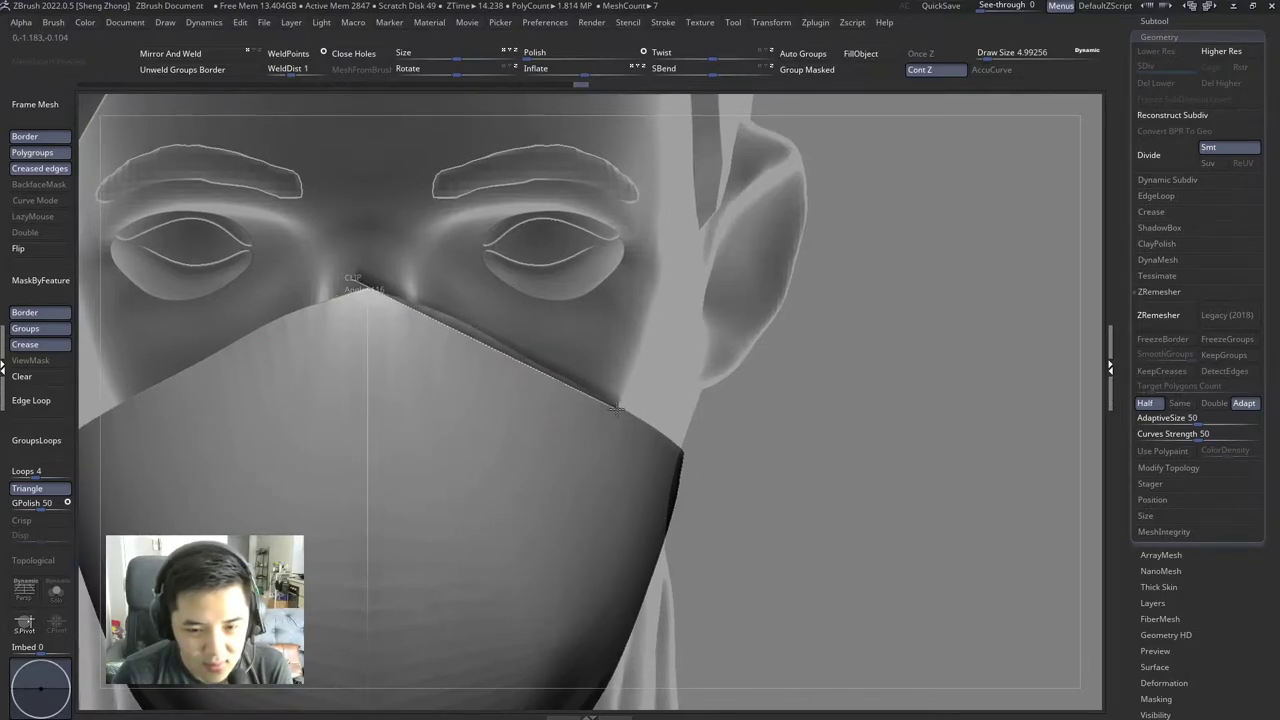
{"action": "left_click_drag", "start_coordinate": [722, 493], "coordinate": [728, 414], "text": "ctrl+shift"}
Step: Trim the mask's side edge with a straight cut from side profile, then apply MaskByFeature
{"action": "mouse_move", "coordinate": [728, 414]}
{"action": "right_mouse_down", "text": "ctrl"}
{"action": "mouse_move", "coordinate": [543, 409]}
{"action": "mouse_move", "coordinate": [609, 466]}
{"action": "mouse_move", "coordinate": [617, 418]}
{"action": "mouse_move", "coordinate": [580, 420]}
{"action": "mouse_move", "coordinate": [560, 400]}
{"action": "right_mouse_up", "text": "ctrl"}
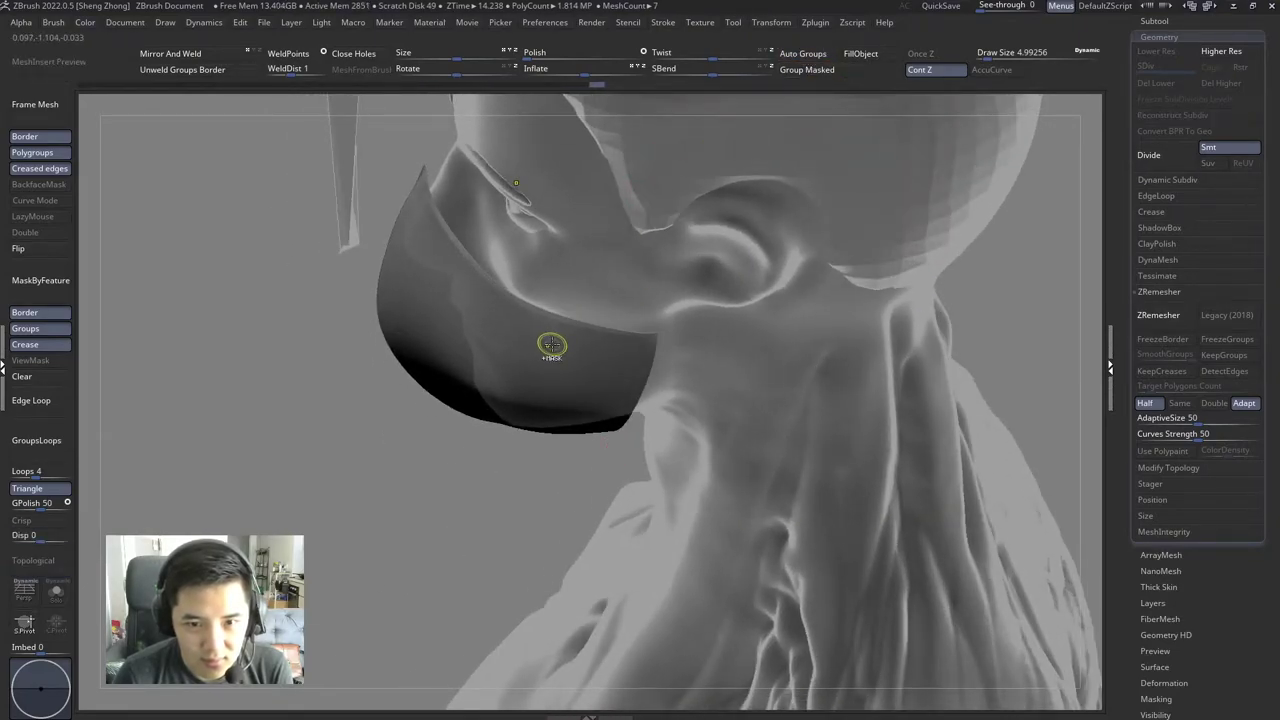
{"action": "mouse_move", "coordinate": [547, 346]}
{"action": "right_mouse_down"}
{"action": "mouse_move", "coordinate": [566, 263]}
{"action": "mouse_move", "coordinate": [456, 346]}
{"action": "right_mouse_up"}
{"action": "key", "text": "space"}
{"action": "key", "text": "b"}
{"action": "key", "text": "m"}
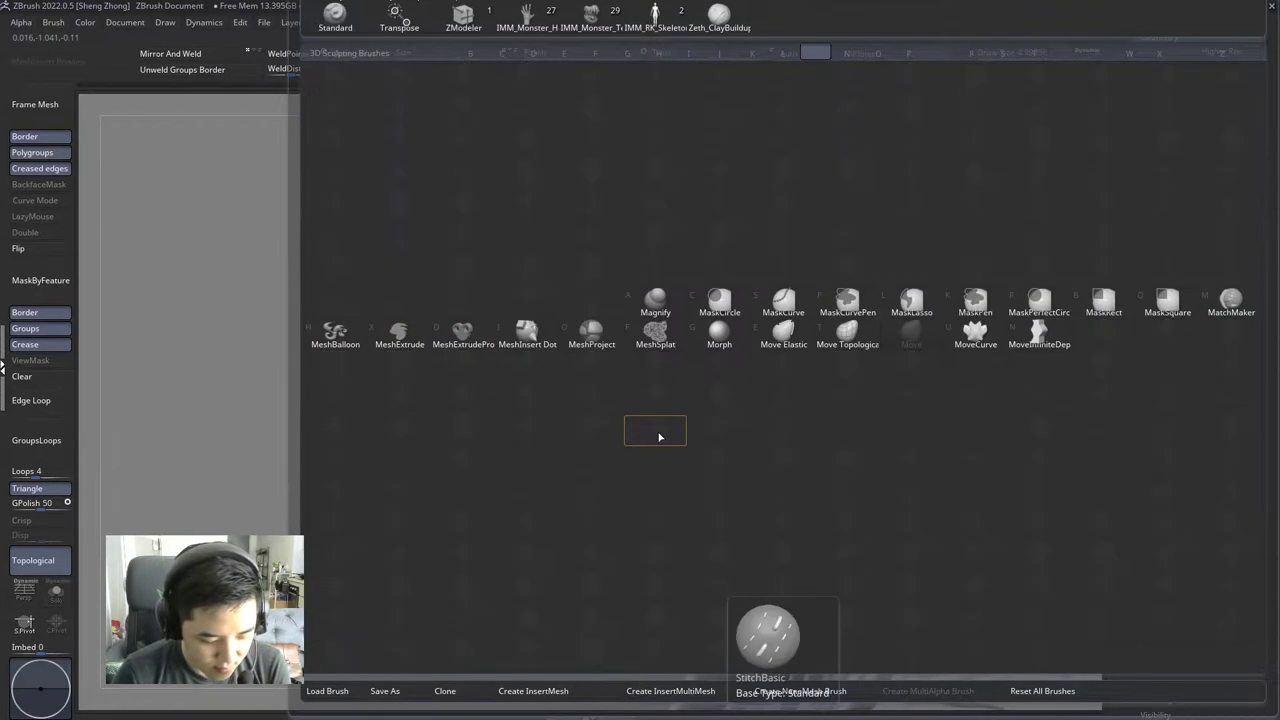
{"action": "key", "text": "t"}
{"action": "key", "text": "space"}
{"action": "key", "text": "b"}
{"action": "key", "text": "m"}
{"action": "key", "text": "v"}
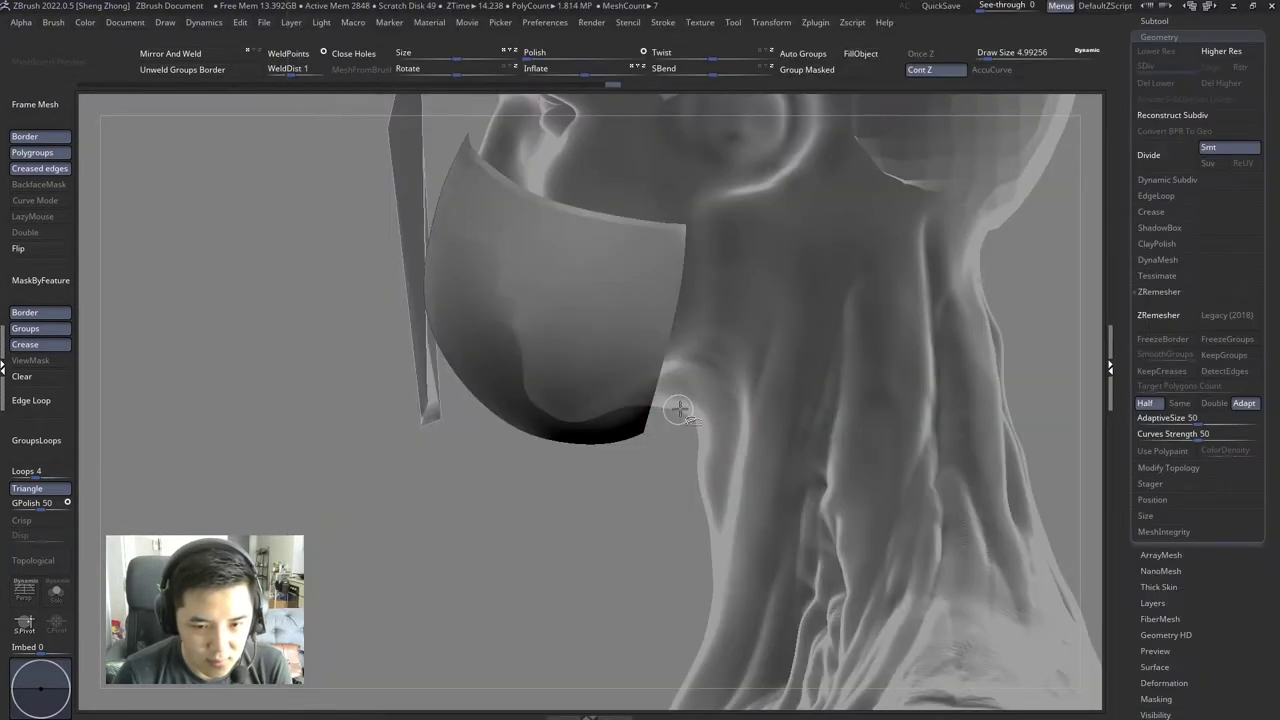
{"action": "left_click_drag", "start_coordinate": [472, 448], "coordinate": [505, 449], "text": "ctrl+shift"}
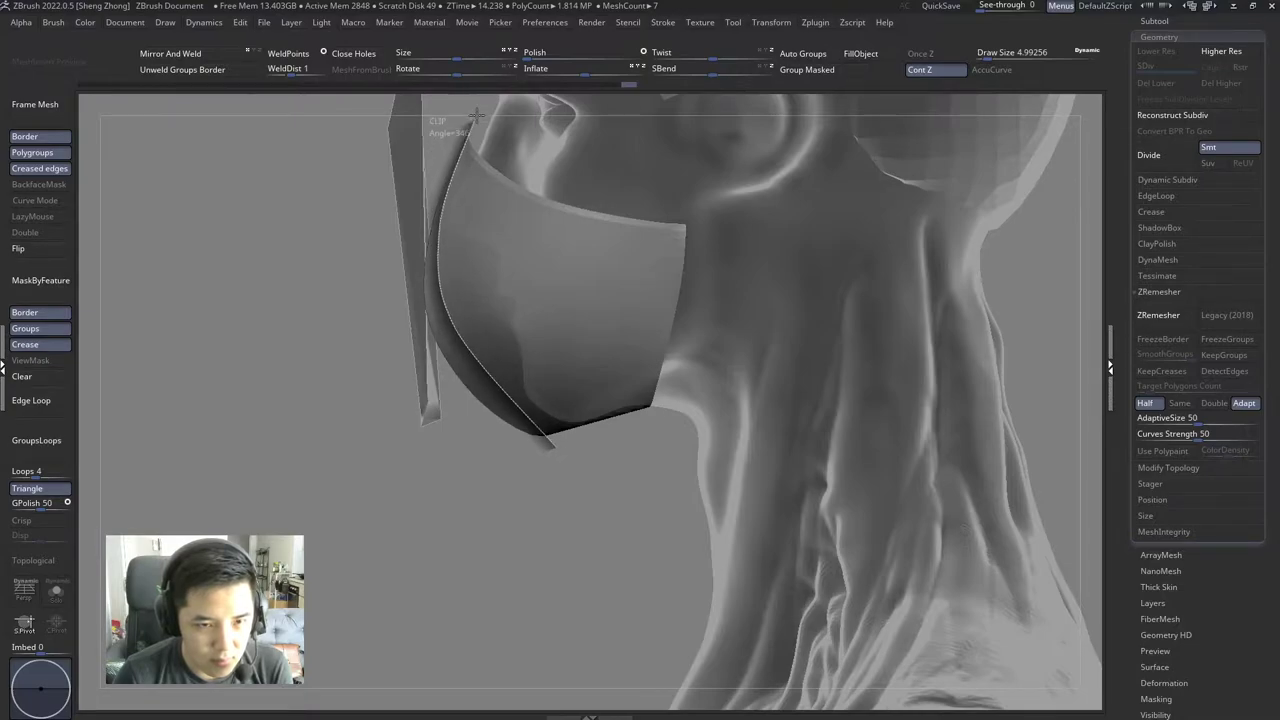
{"action": "mouse_move", "coordinate": [478, 103]}
{"action": "left_mouse_down", "text": "ctrl+shift"}
{"action": "mouse_move", "coordinate": [443, 143]}
{"action": "mouse_move", "coordinate": [508, 354]}
{"action": "left_mouse_up", "text": "ctrl+shift"}
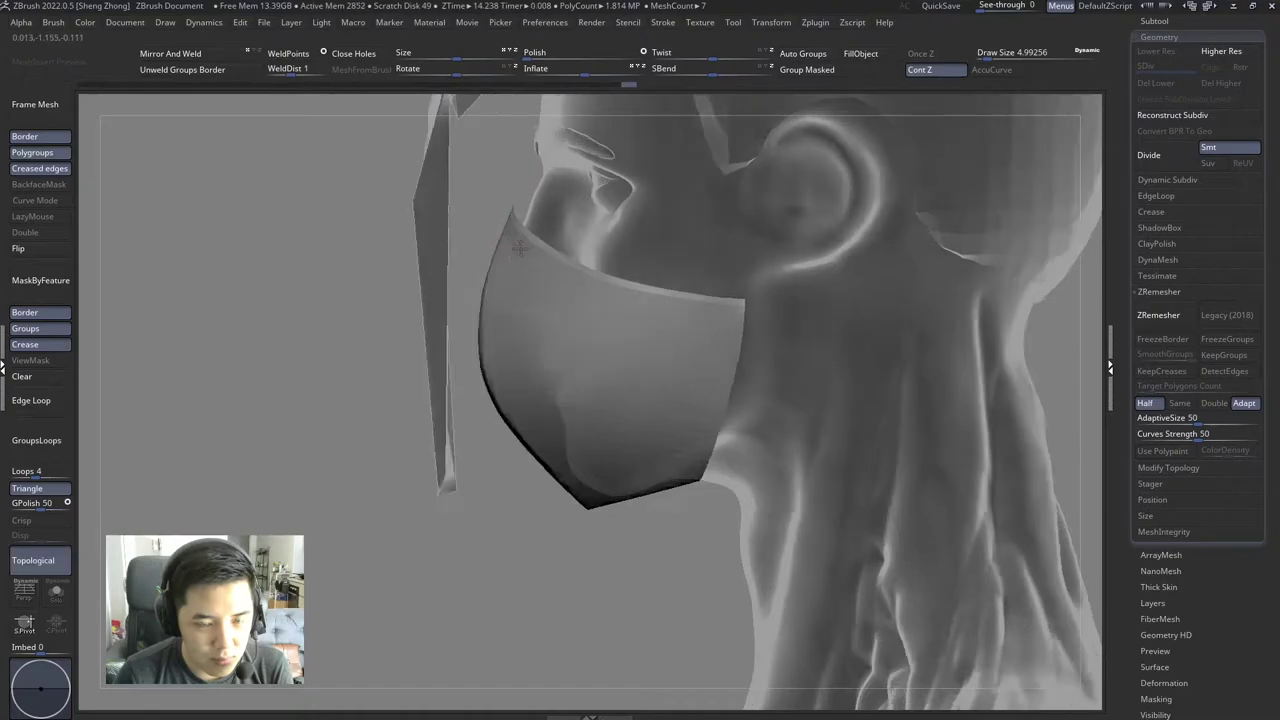
{"action": "left_click_drag", "start_coordinate": [530, 172], "coordinate": [586, 371]}
{"action": "left_click", "coordinate": [40, 281]}
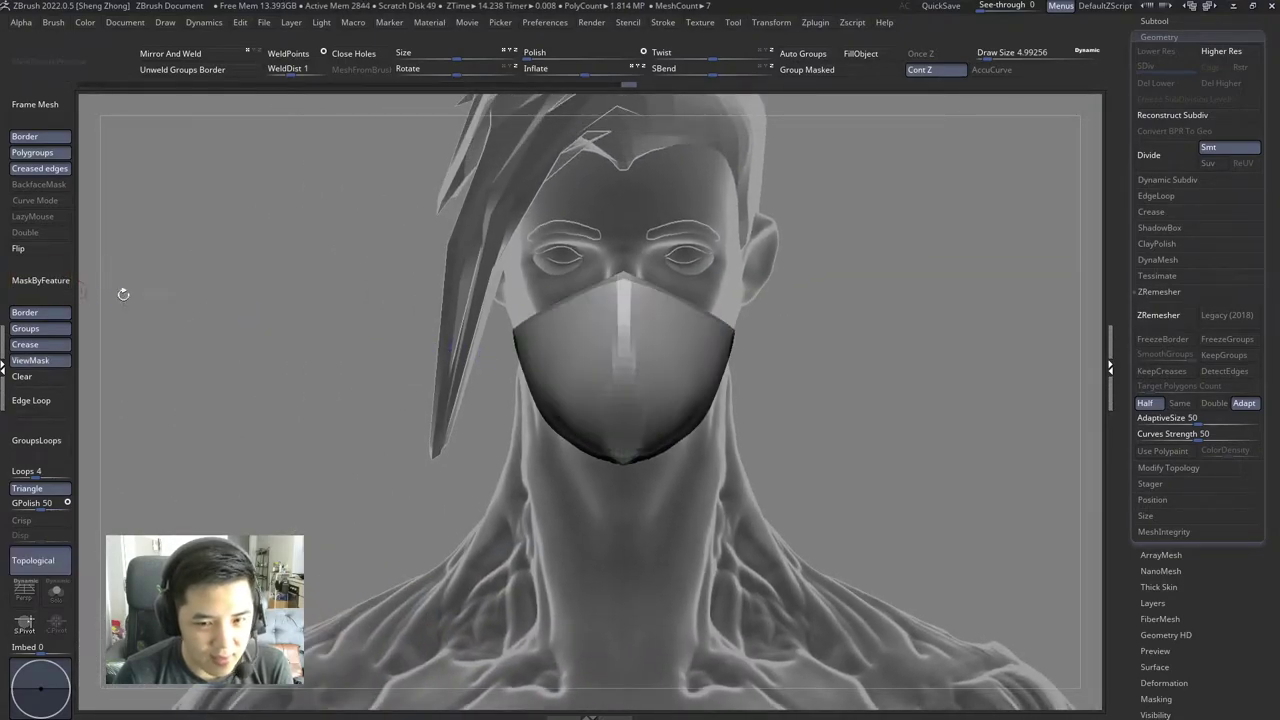
Step: Zoom in, show the mask's polyframe wireframe and hide its left half
{"action": "right_click_drag", "start_coordinate": [560, 380], "coordinate": [609, 403], "text": "ctrl"}
{"action": "right_click_drag", "start_coordinate": [520, 340], "coordinate": [479, 318], "text": "ctrl"}
{"action": "key", "text": "shift+f"}
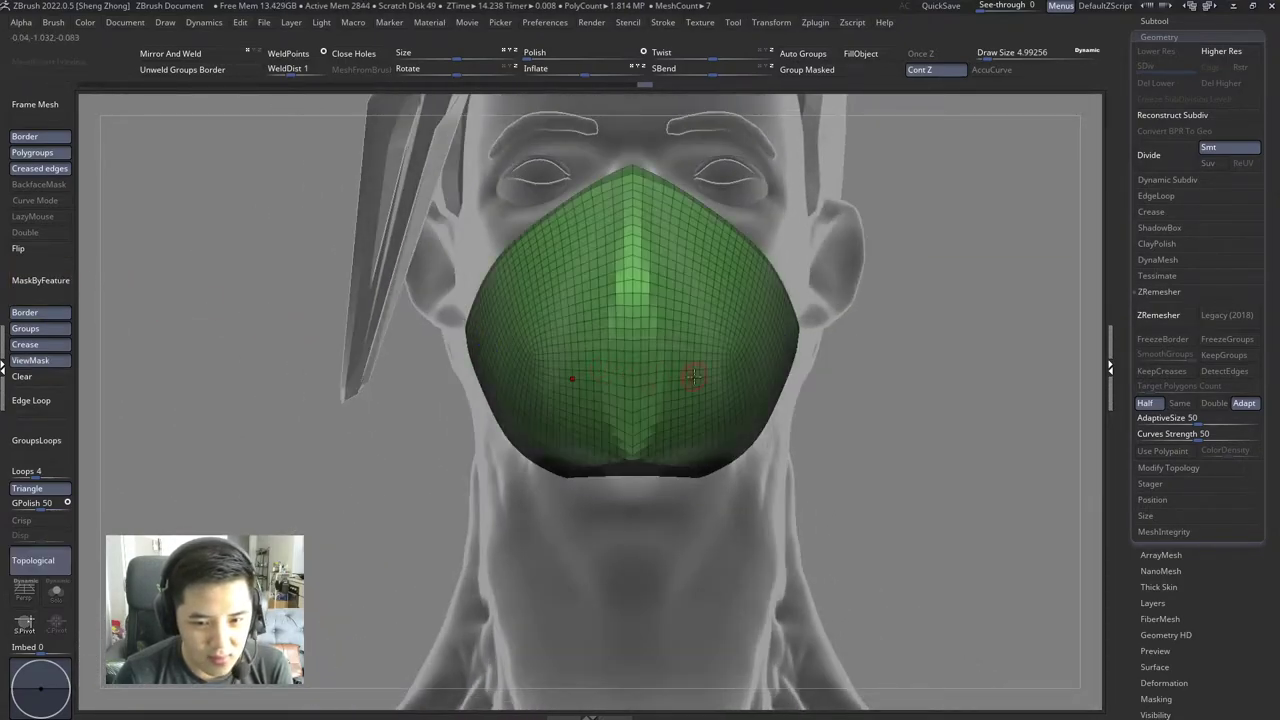
{"action": "left_click_drag", "start_coordinate": [255, 307], "coordinate": [184, 288]}
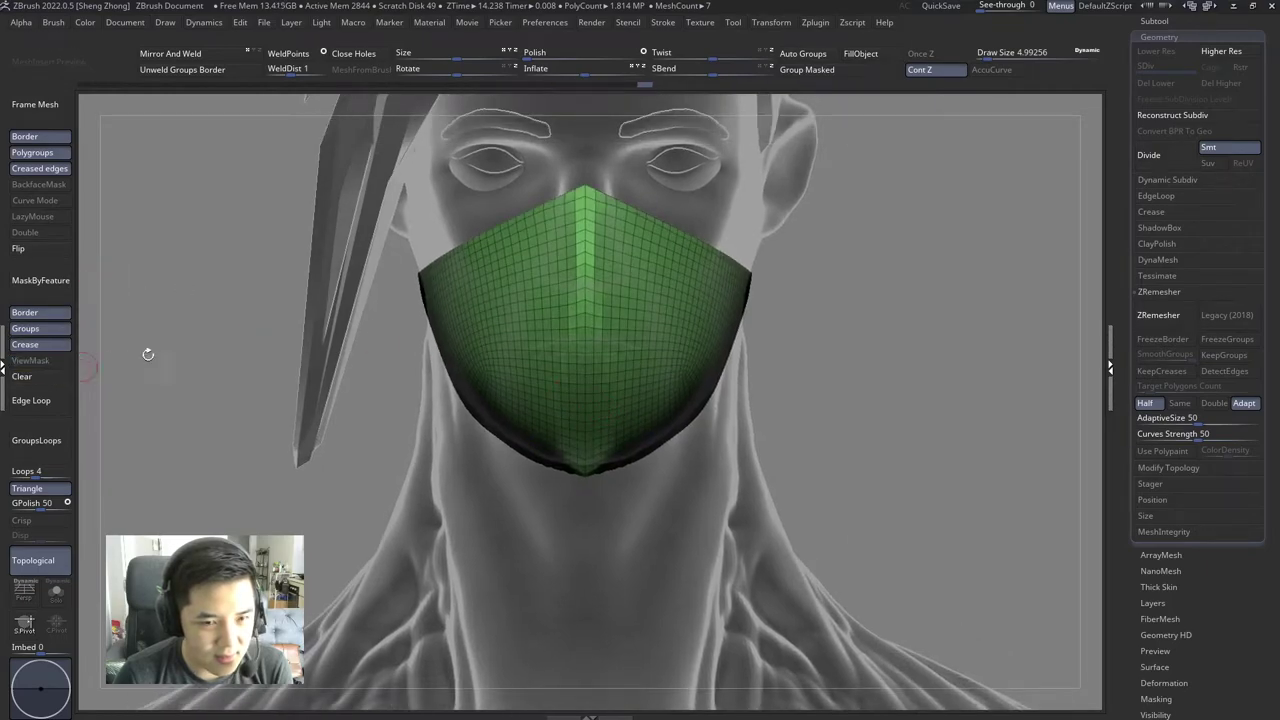
{"action": "left_click_drag", "start_coordinate": [149, 354], "coordinate": [576, 401]}
{"action": "mouse_move", "coordinate": [329, 273]}
{"action": "left_mouse_down", "text": "ctrl+alt+shift"}
{"action": "mouse_move", "coordinate": [611, 577]}
{"action": "mouse_move", "coordinate": [785, 165]}
{"action": "left_mouse_up", "text": "ctrl+alt+shift"}
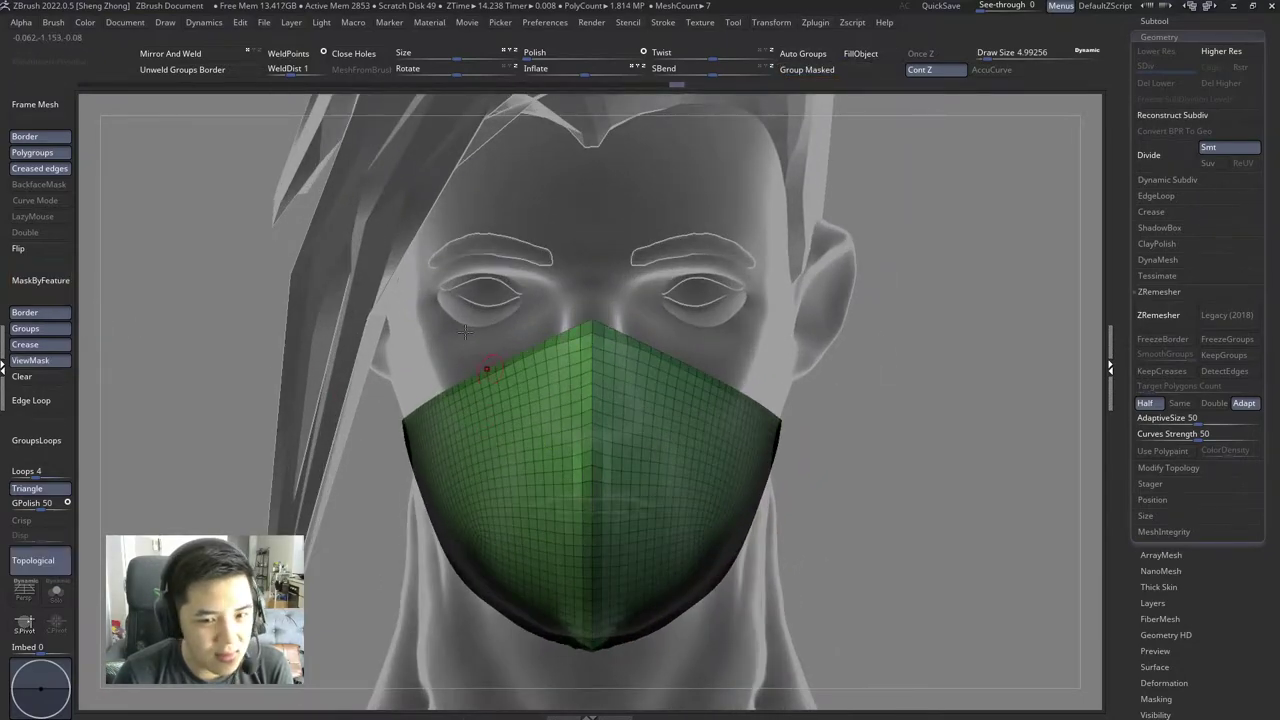
{"action": "mouse_move", "coordinate": [465, 331]}
{"action": "left_mouse_down"}
{"action": "mouse_move", "coordinate": [400, 251]}
{"action": "mouse_move", "coordinate": [586, 363]}
{"action": "left_mouse_up"}
Step: Inspect the mask from below and pick a new brush from the brush library
{"action": "key", "text": "space"}
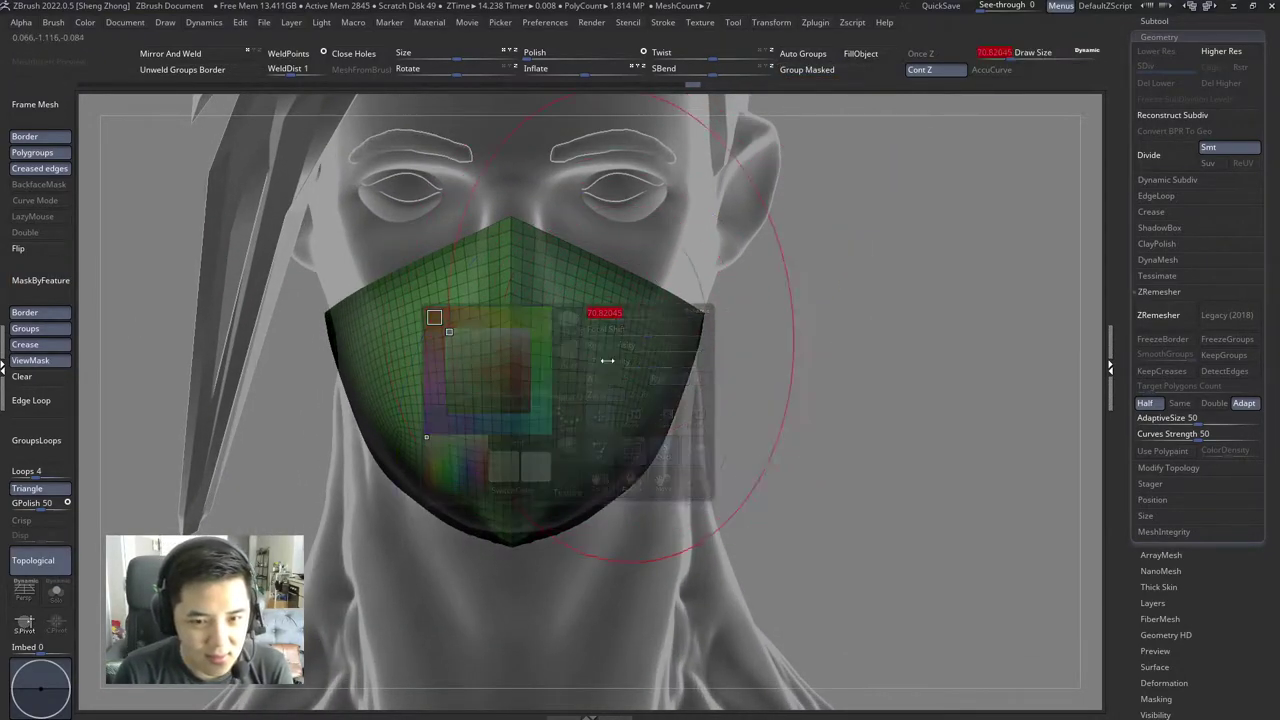
{"action": "left_click_drag", "start_coordinate": [420, 560], "coordinate": [550, 492]}
{"action": "mouse_move", "coordinate": [556, 531]}
{"action": "right_mouse_down"}
{"action": "mouse_move", "coordinate": [636, 407]}
{"action": "mouse_move", "coordinate": [548, 417]}
{"action": "mouse_move", "coordinate": [113, 367]}
{"action": "mouse_move", "coordinate": [528, 348]}
{"action": "right_mouse_up"}
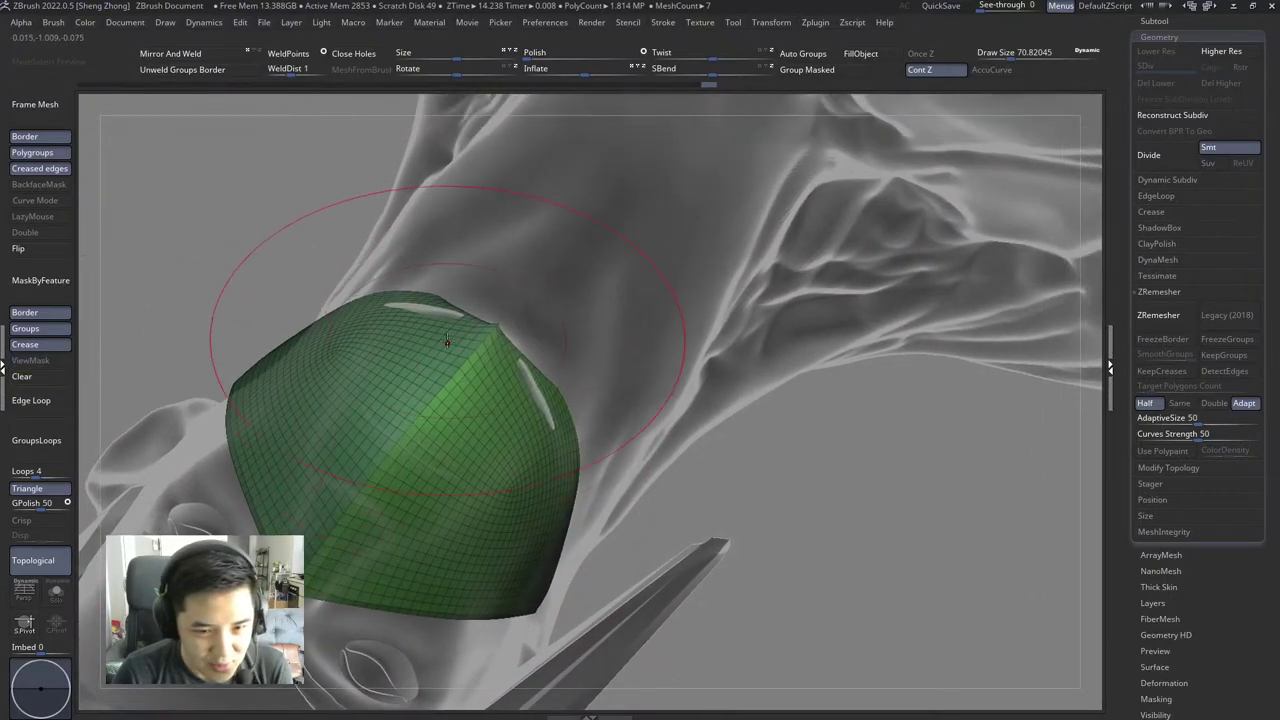
{"action": "key", "text": "space"}
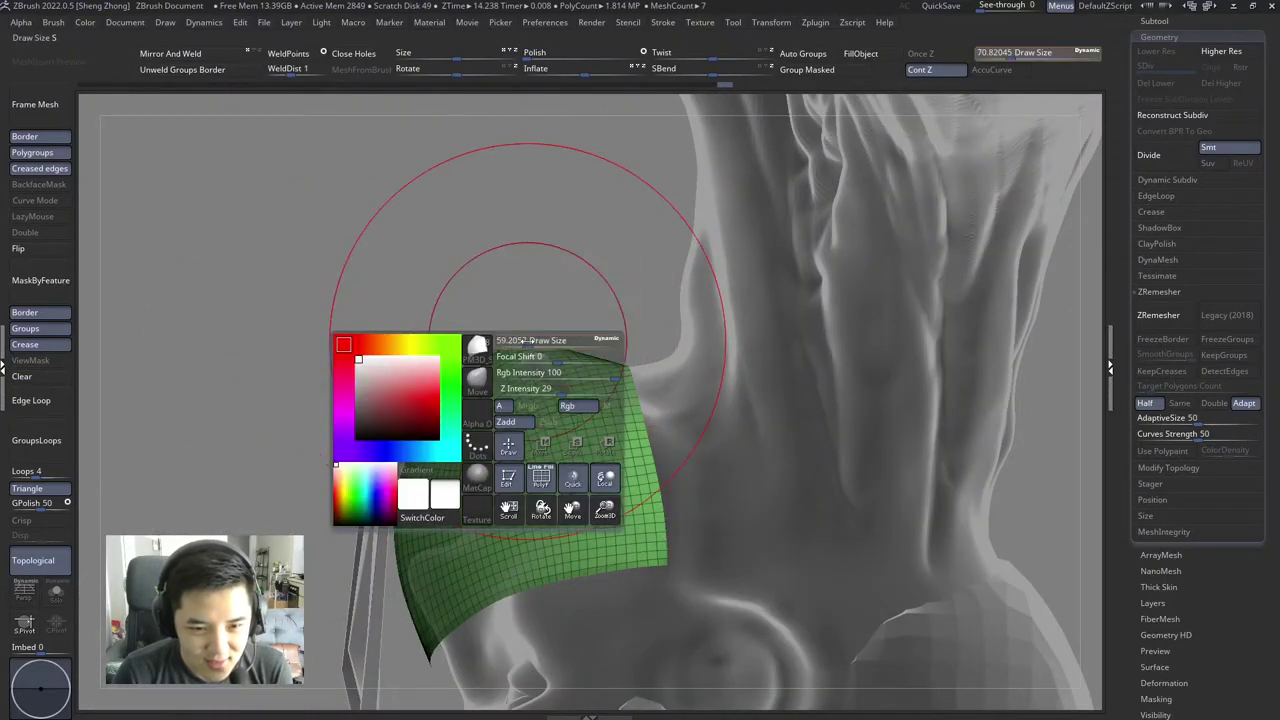
{"action": "right_click_drag", "start_coordinate": [545, 362], "coordinate": [500, 300]}
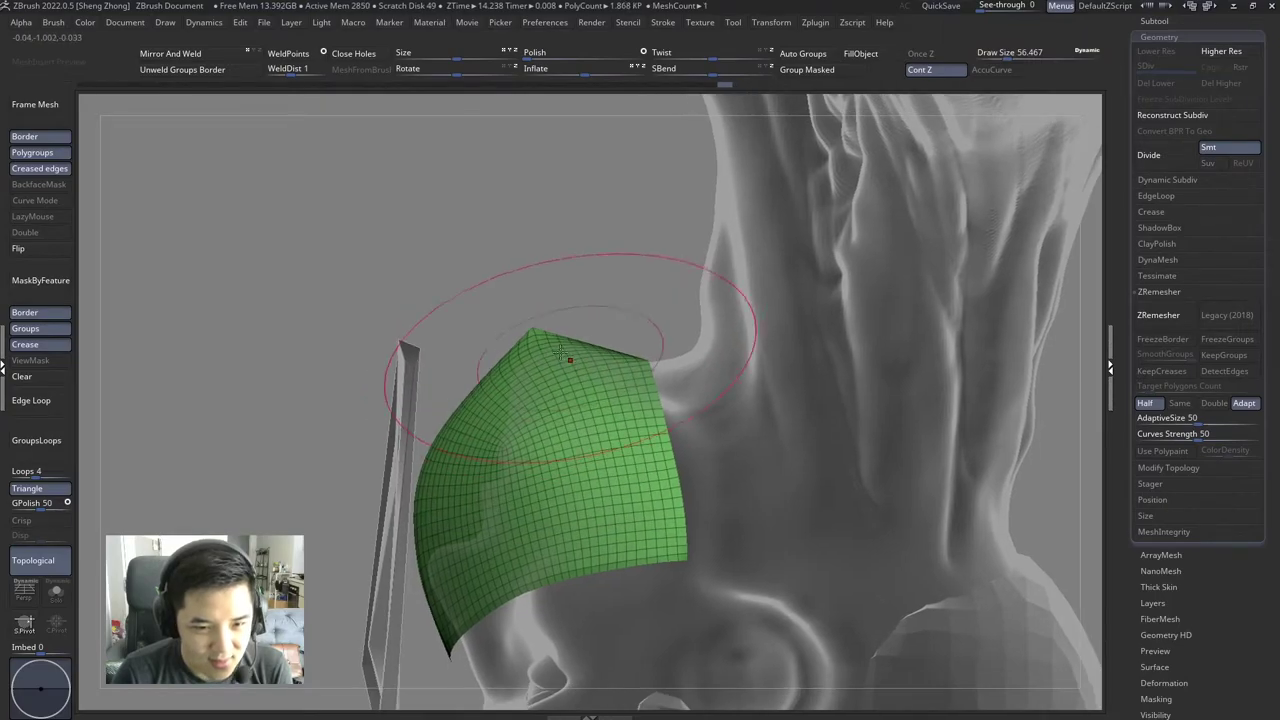
{"action": "key", "text": "space"}
{"action": "left_click", "coordinate": [420, 347]}
{"action": "left_click", "coordinate": [586, 392]}
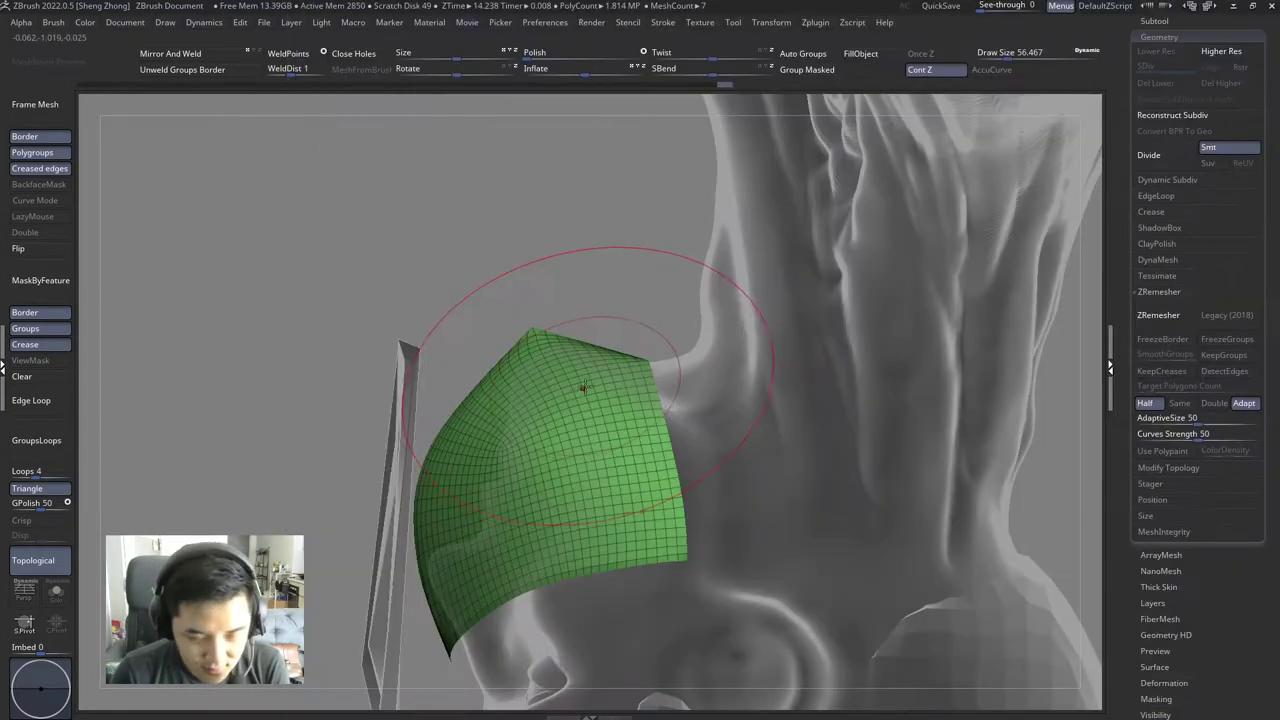
{"action": "right_click_drag", "start_coordinate": [608, 341], "coordinate": [583, 314]}
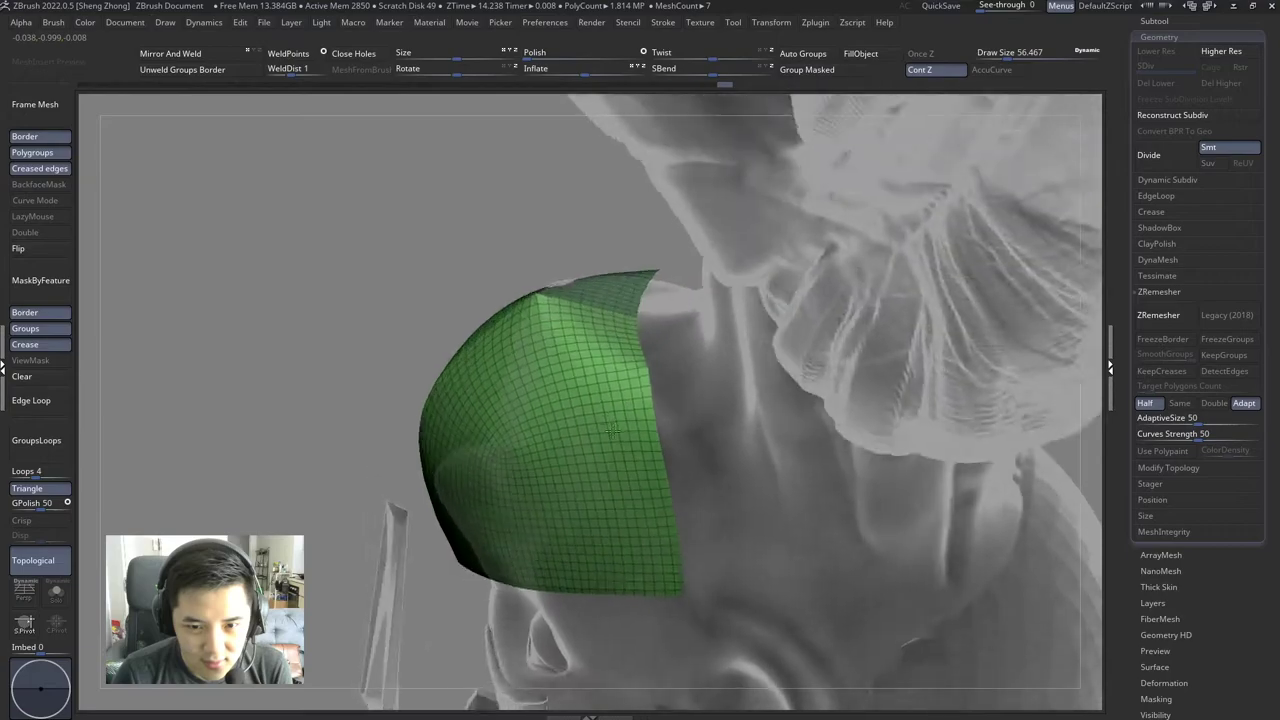
{"action": "key", "text": "space"}
{"action": "key", "text": "space"}
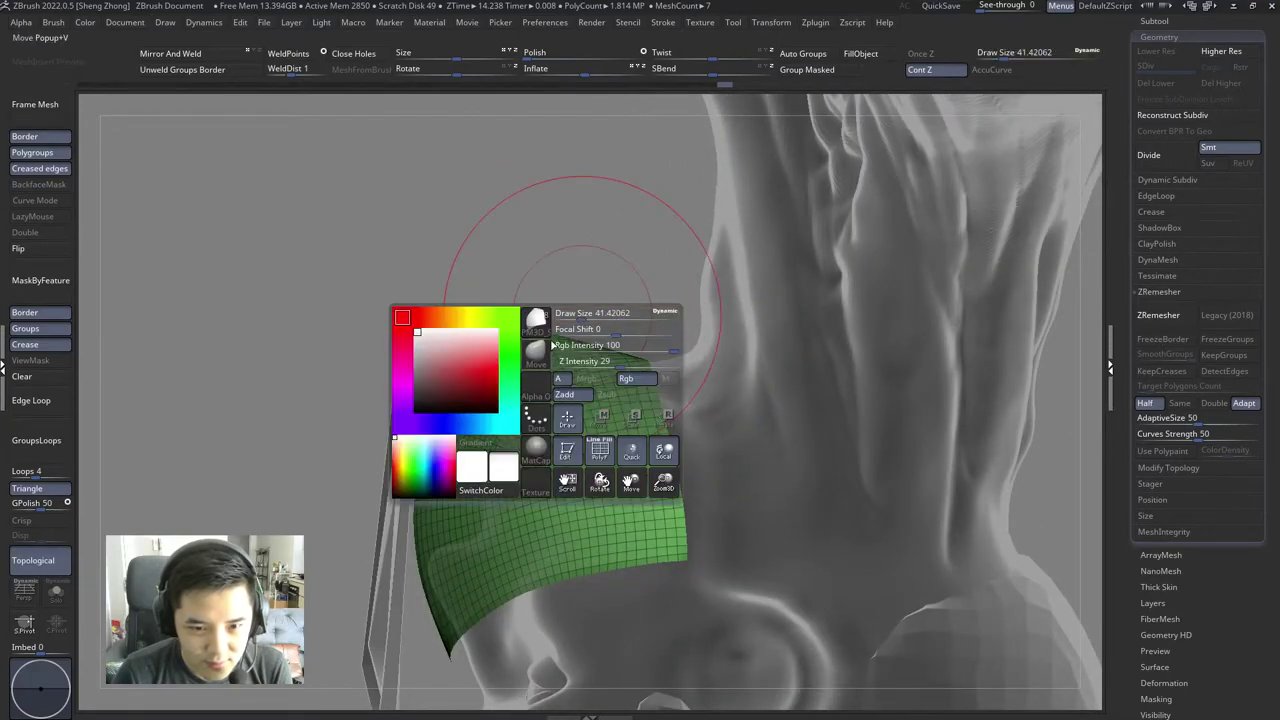
Step: Slice the mask's side strip into its own polygroup with SliceCurve and hide it
{"action": "key", "text": "b"}
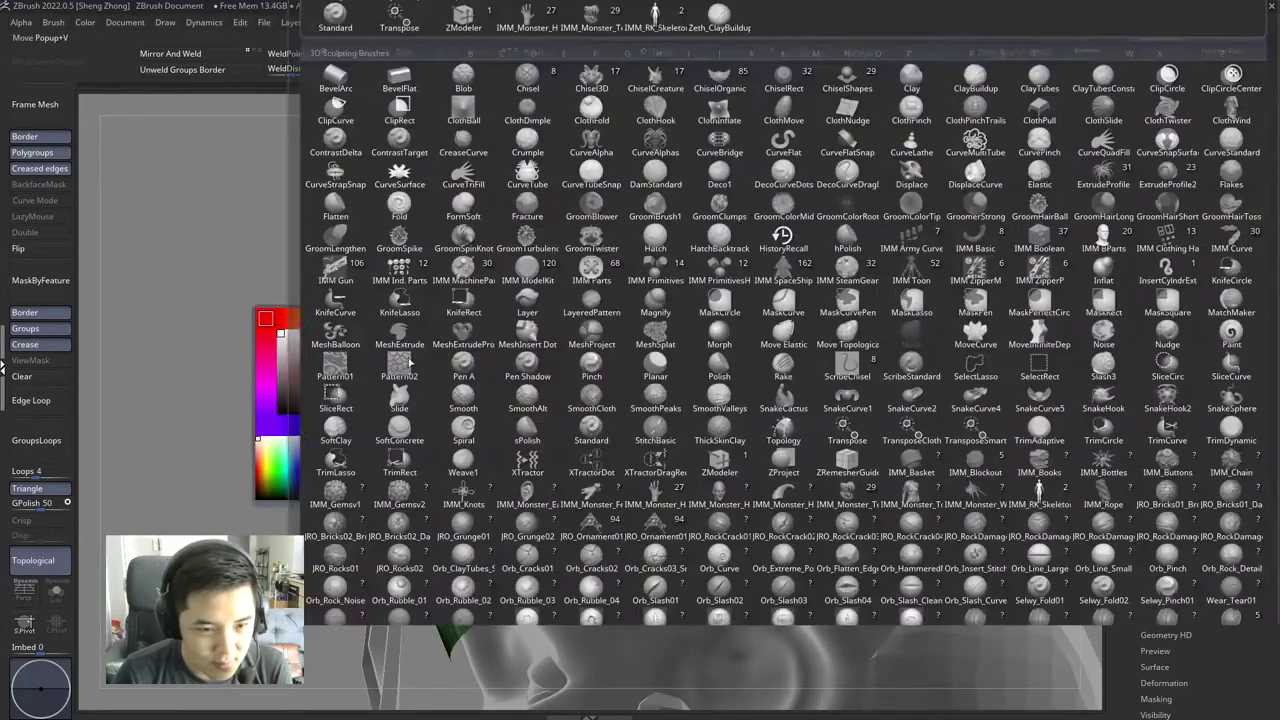
{"action": "key", "text": "m"}
{"action": "key", "text": "v"}
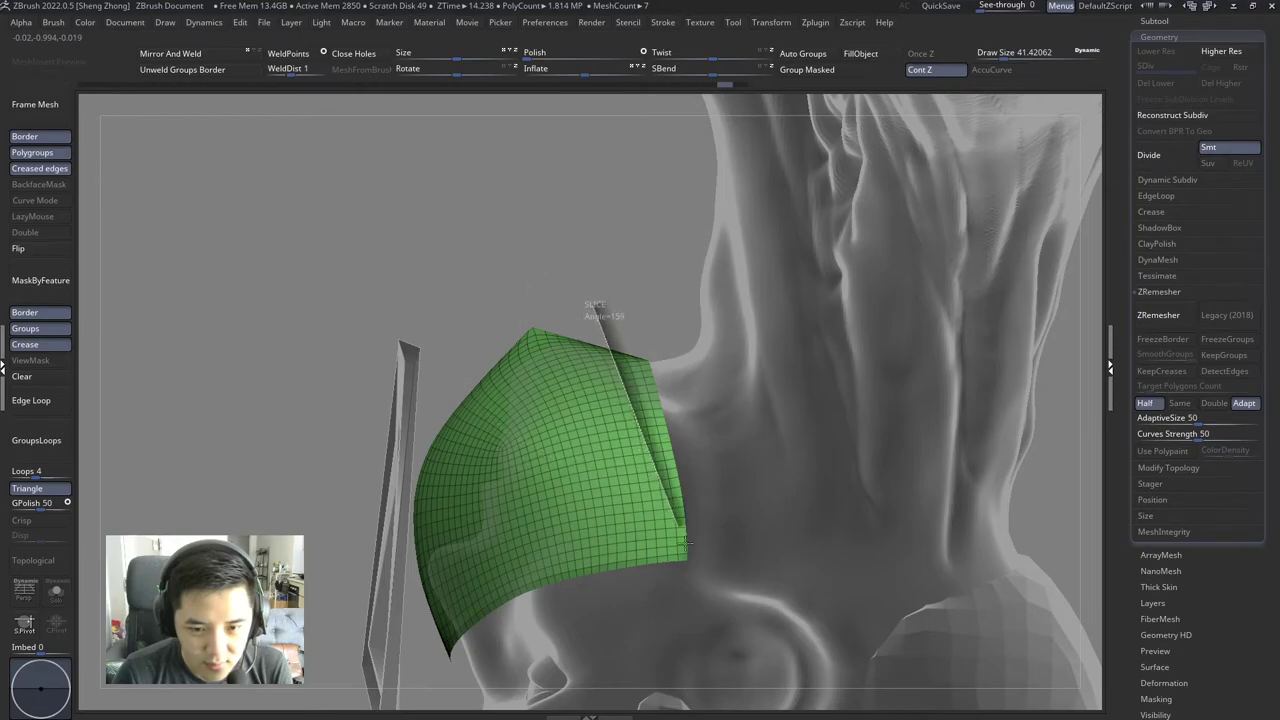
{"action": "left_click_drag", "start_coordinate": [703, 607], "coordinate": [614, 371], "text": "ctrl+shift"}
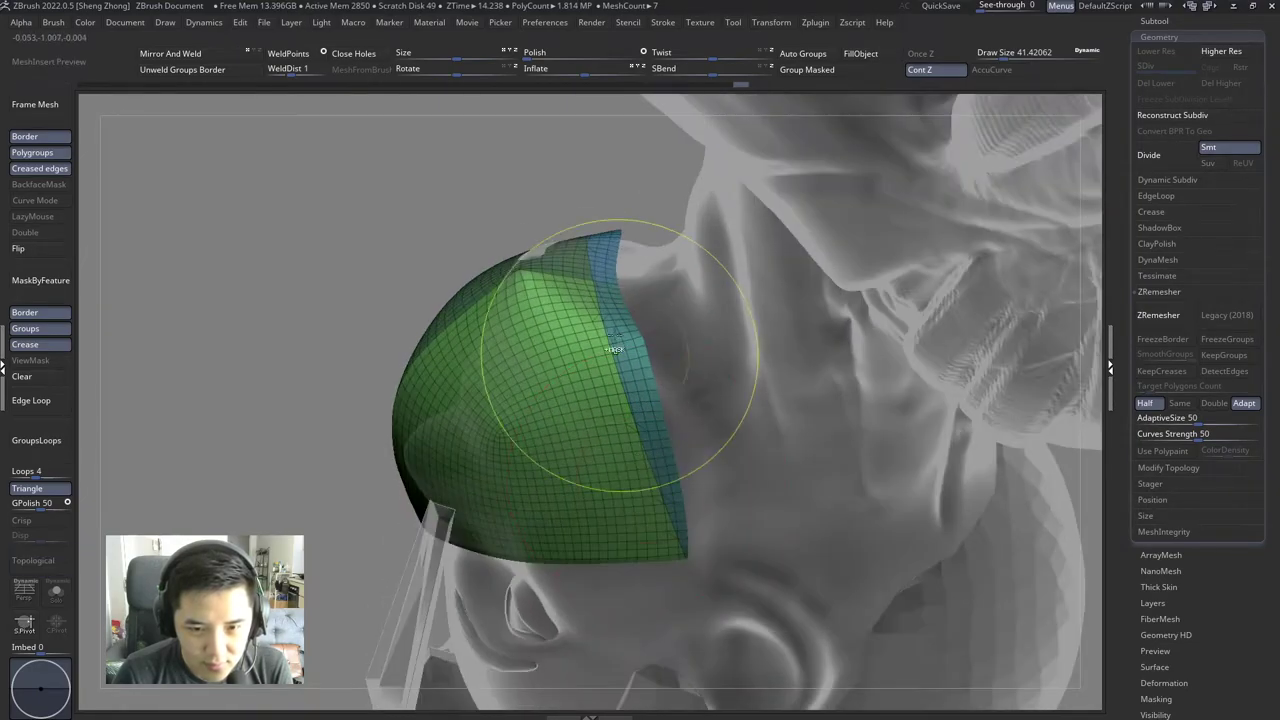
{"action": "left_click", "coordinate": [615, 320], "text": "ctrl+shift"}
{"action": "mouse_move", "coordinate": [615, 320]}
{"action": "right_mouse_down"}
{"action": "mouse_move", "coordinate": [560, 340]}
{"action": "mouse_move", "coordinate": [586, 429]}
{"action": "mouse_move", "coordinate": [534, 326]}
{"action": "mouse_move", "coordinate": [589, 327]}
{"action": "mouse_move", "coordinate": [557, 314]}
{"action": "mouse_move", "coordinate": [588, 338]}
{"action": "right_mouse_up"}
Step: Switch to the PM3D_Sphere3D1 body subtool and back to the face mask, then inspect it
{"action": "key", "text": "space"}
{"action": "left_click_drag", "start_coordinate": [588, 338], "coordinate": [610, 338]}
{"action": "right_click_drag", "start_coordinate": [610, 338], "coordinate": [272, 168]}
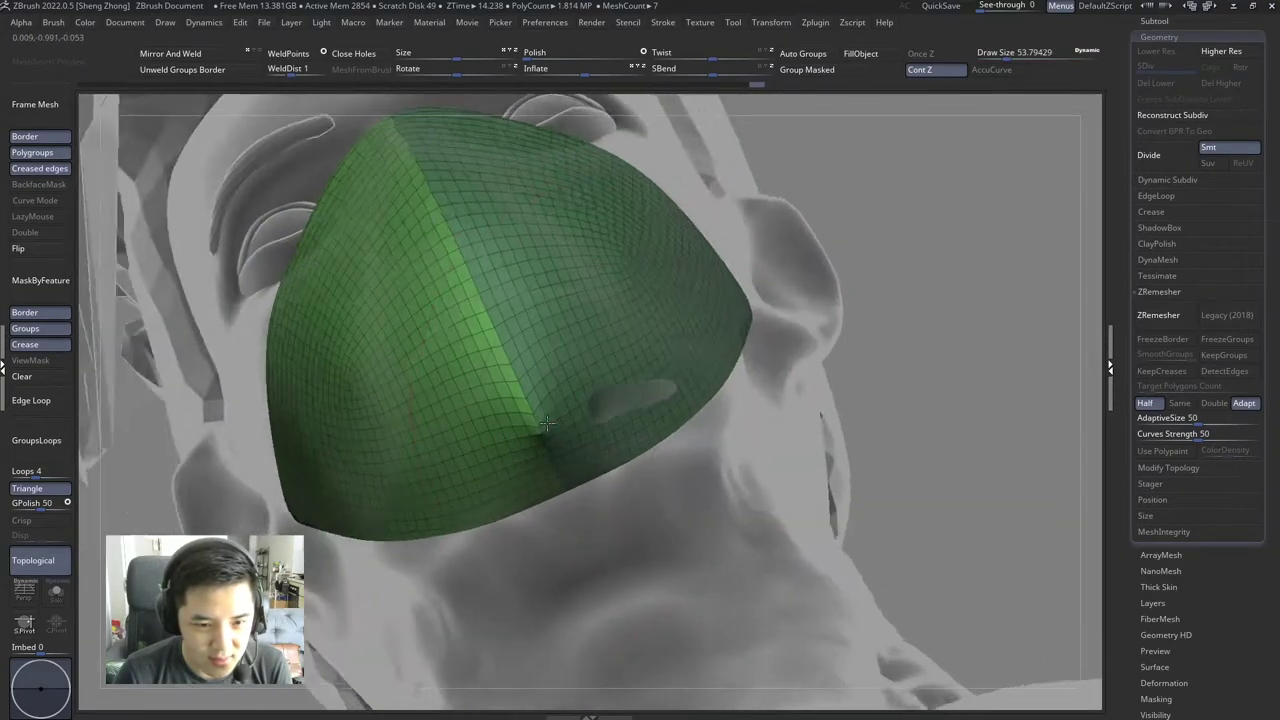
{"action": "left_click", "coordinate": [272, 168], "text": "alt"}
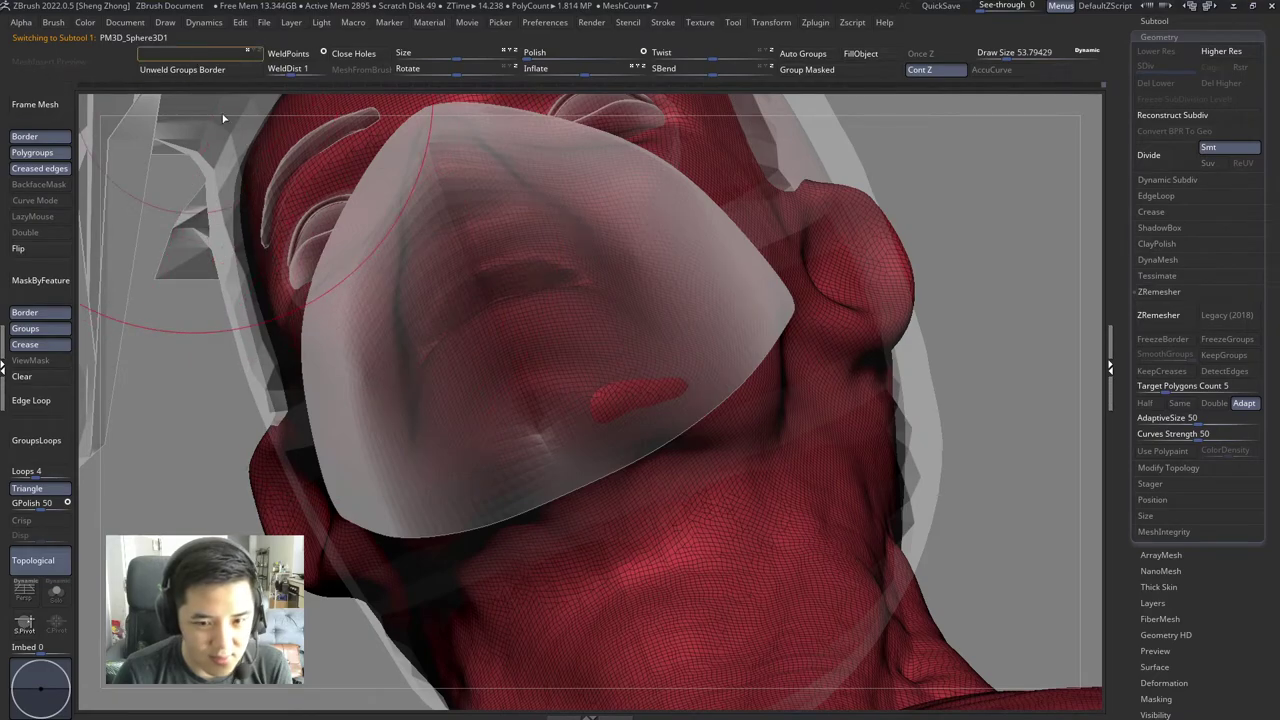
{"action": "left_click", "coordinate": [670, 317], "text": "alt"}
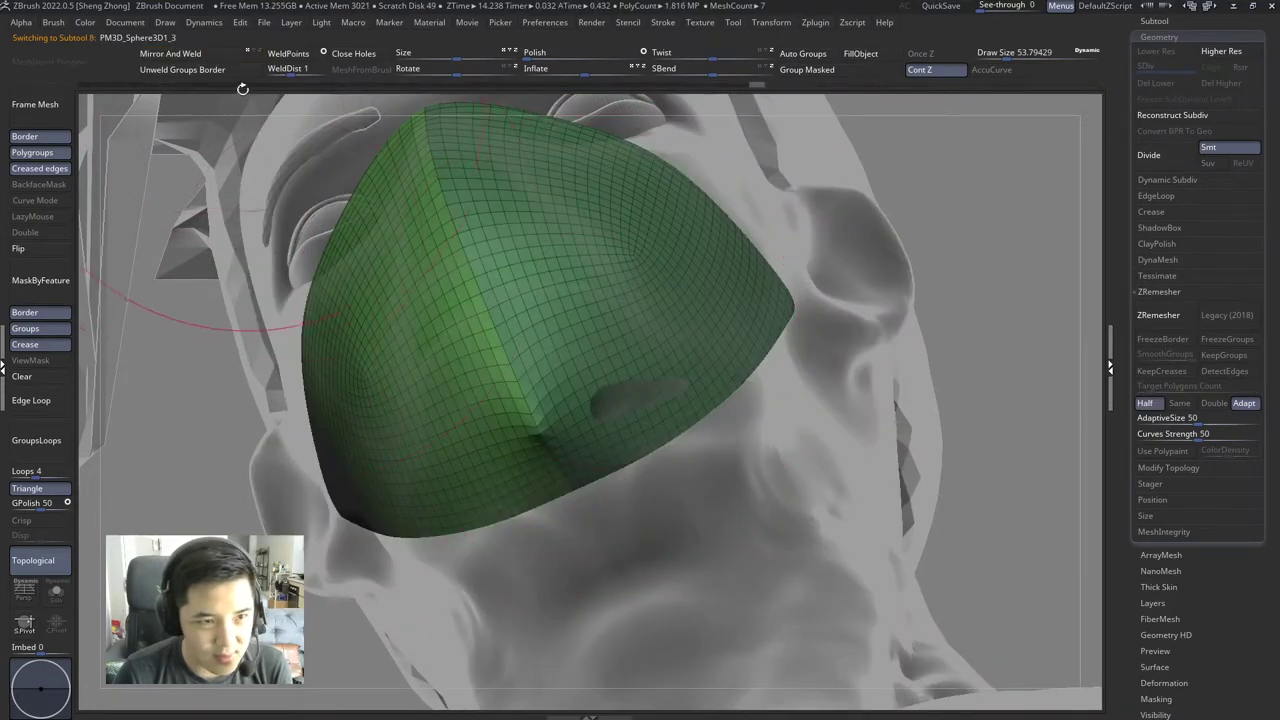
{"action": "mouse_move", "coordinate": [265, 124]}
{"action": "right_mouse_down"}
{"action": "mouse_move", "coordinate": [443, 226]}
{"action": "mouse_move", "coordinate": [506, 334]}
{"action": "mouse_move", "coordinate": [300, 150]}
{"action": "right_mouse_up"}
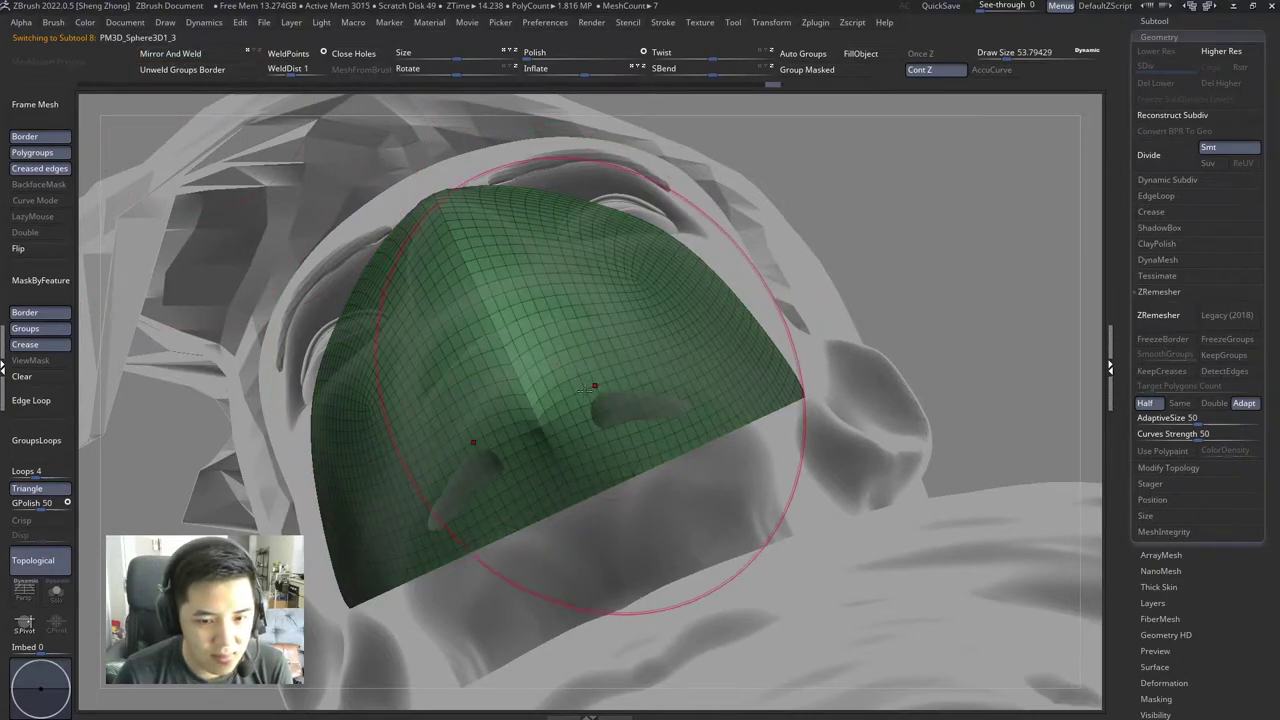
{"action": "mouse_move", "coordinate": [563, 471]}
{"action": "right_mouse_down"}
{"action": "mouse_move", "coordinate": [625, 416]}
{"action": "mouse_move", "coordinate": [1014, 420]}
{"action": "right_mouse_up"}
{"action": "scroll", "coordinate": [1254, 592], "scroll_direction": "down", "scroll_amount": 1}
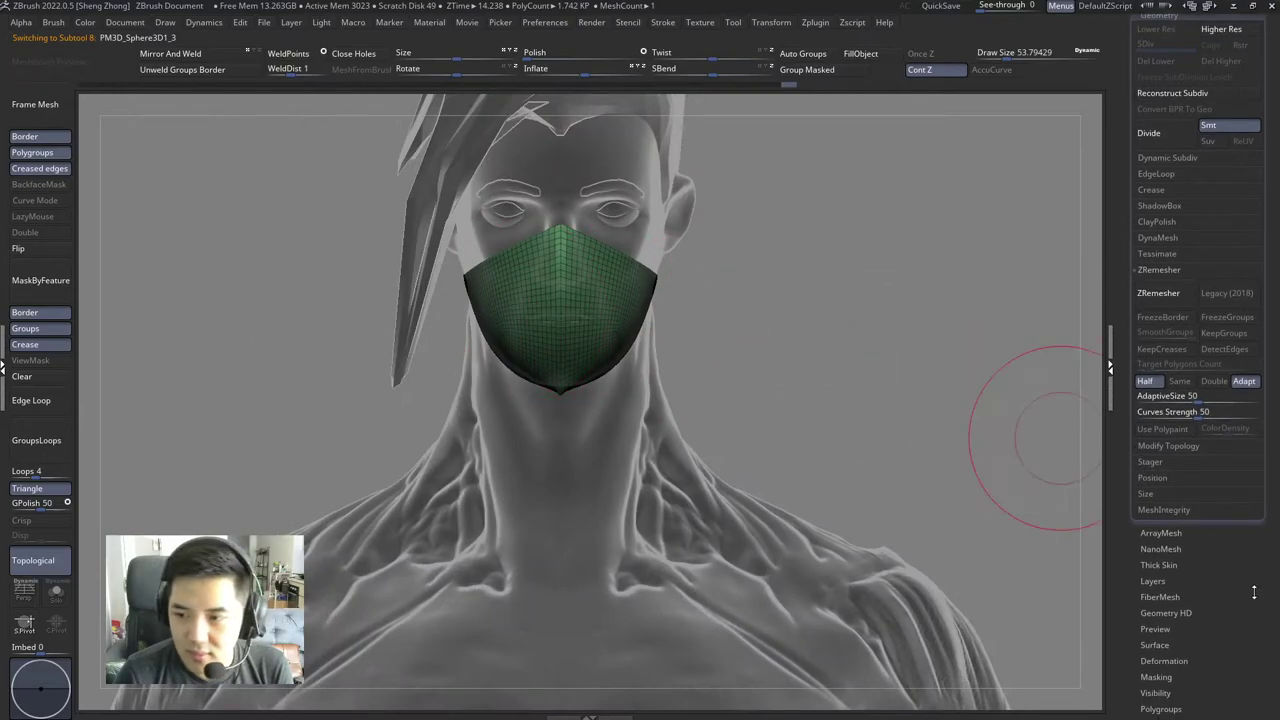
{"action": "right_click_drag", "start_coordinate": [492, 378], "coordinate": [540, 338], "text": "ctrl"}
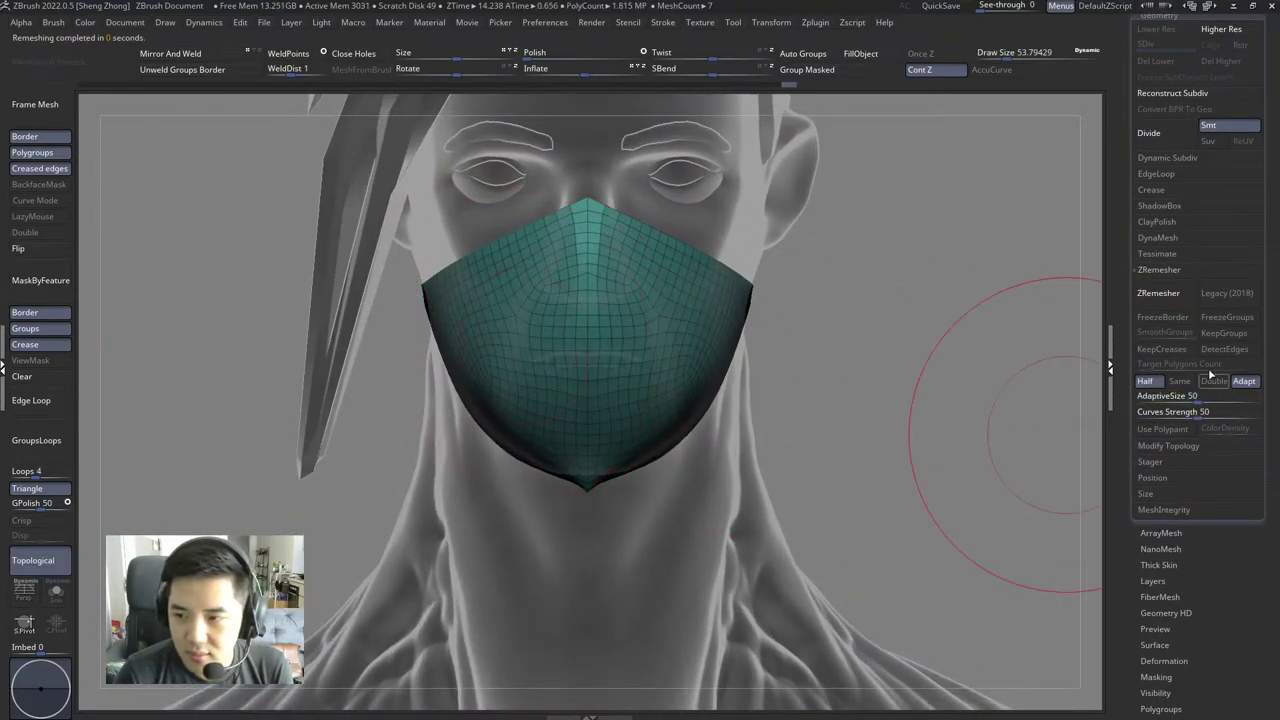
Step: Run ZRemesher in Legacy (2018) mode, hide the left half, Group Visible, then unhide
{"action": "left_click", "coordinate": [1227, 293]}
{"action": "left_click", "coordinate": [1158, 293]}
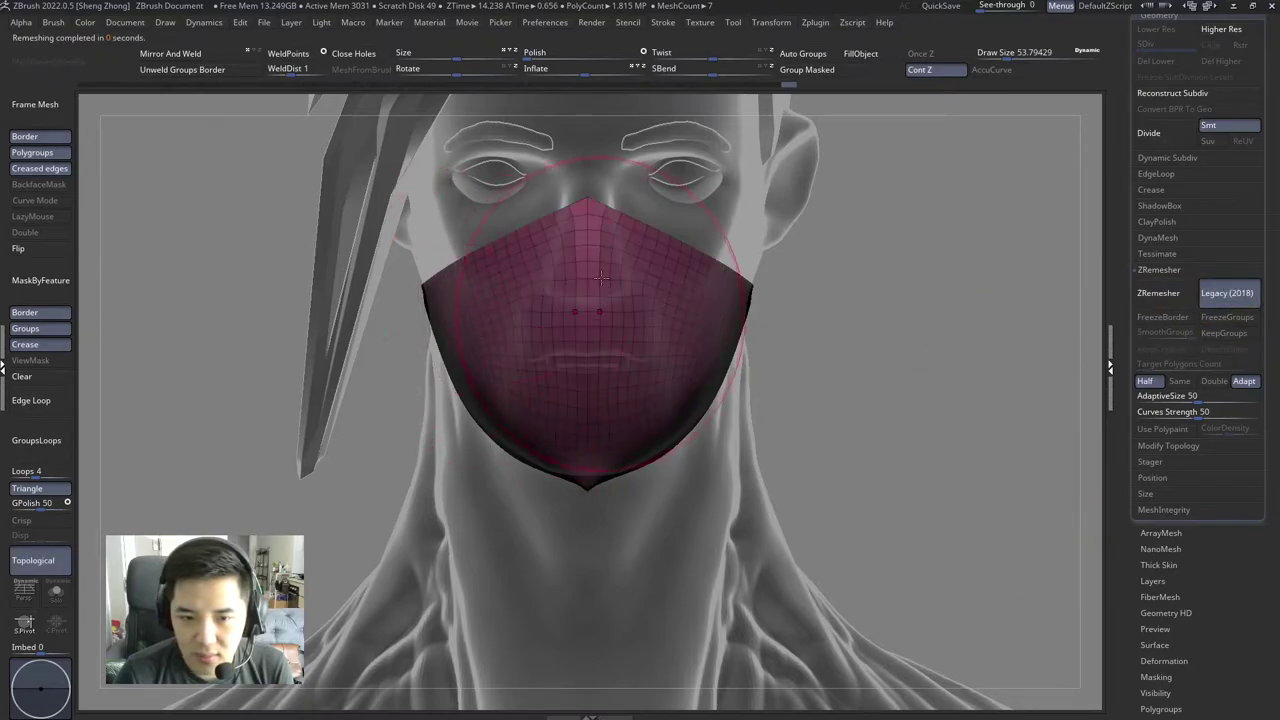
{"action": "left_click_drag", "start_coordinate": [343, 188], "coordinate": [507, 466], "text": "ctrl+shift"}
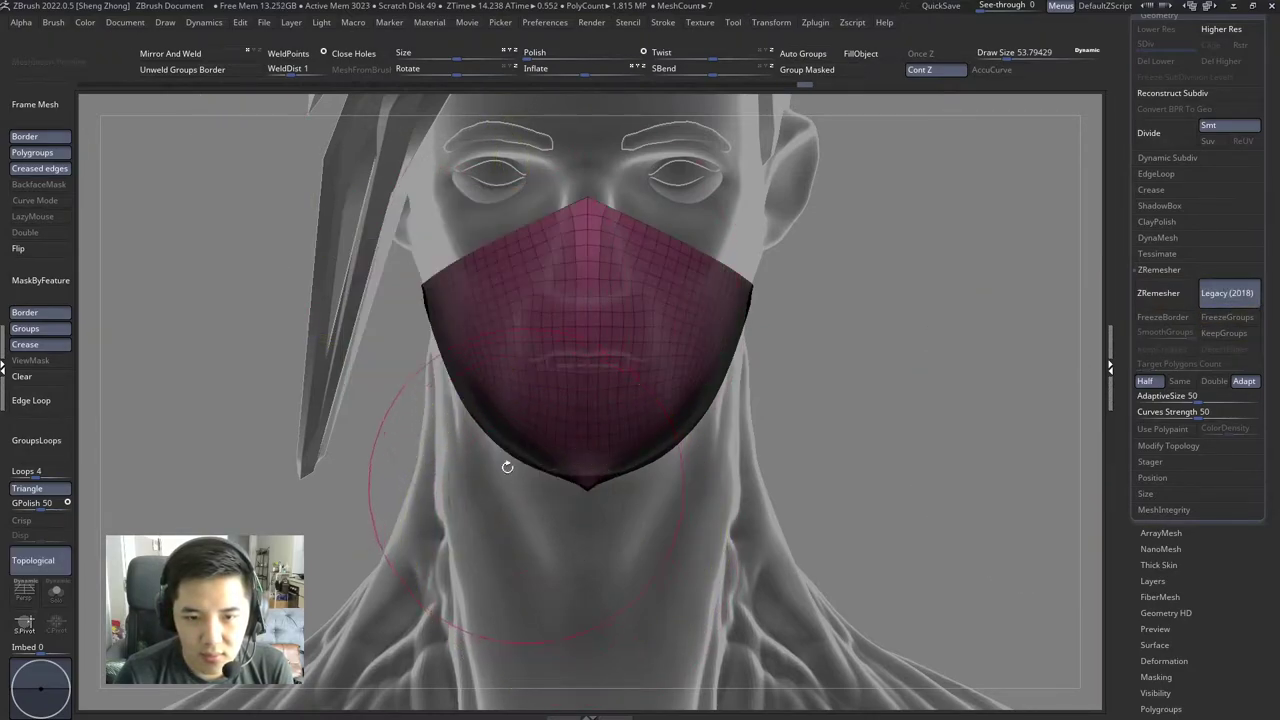
{"action": "left_click_drag", "start_coordinate": [366, 194], "coordinate": [580, 561], "text": "ctrl+alt+shift"}
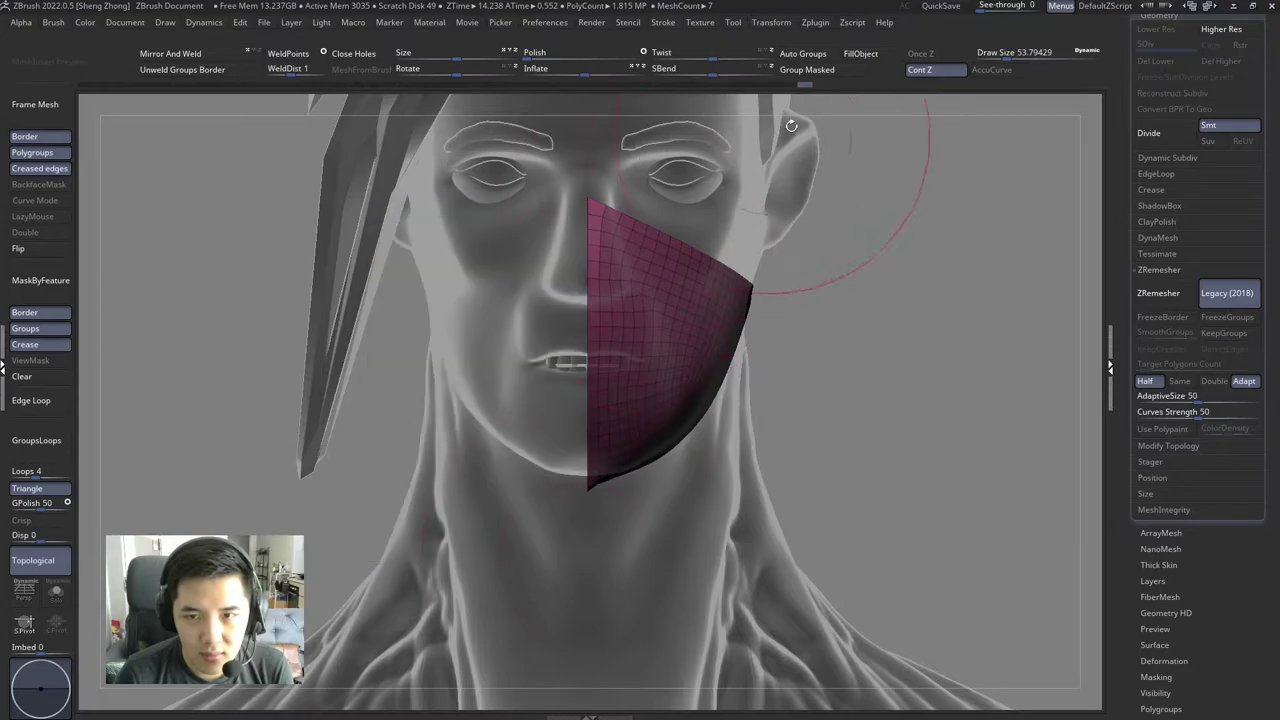
{"action": "left_click", "coordinate": [826, 69]}
{"action": "left_click", "coordinate": [880, 286], "text": "ctrl+shift"}
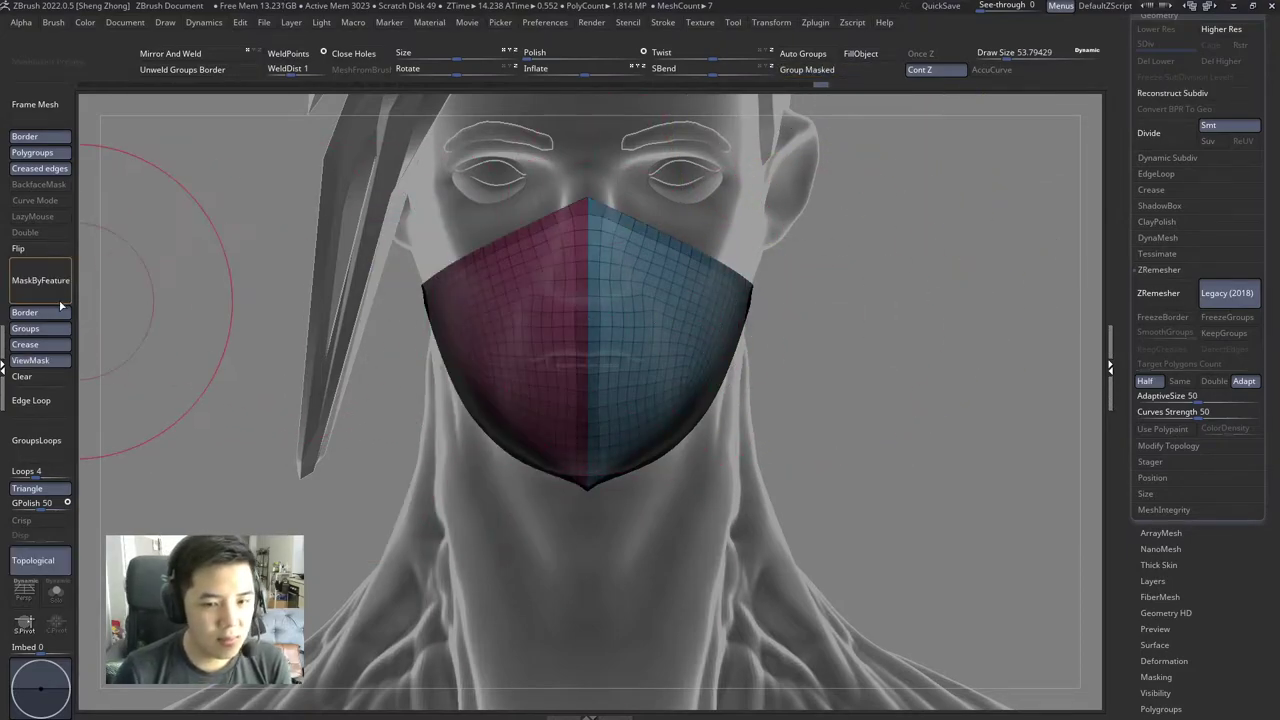
Step: Turn Polyframe off and enlarge the brush to about 83 in side profile
{"action": "left_click_drag", "start_coordinate": [227, 230], "coordinate": [67, 376]}
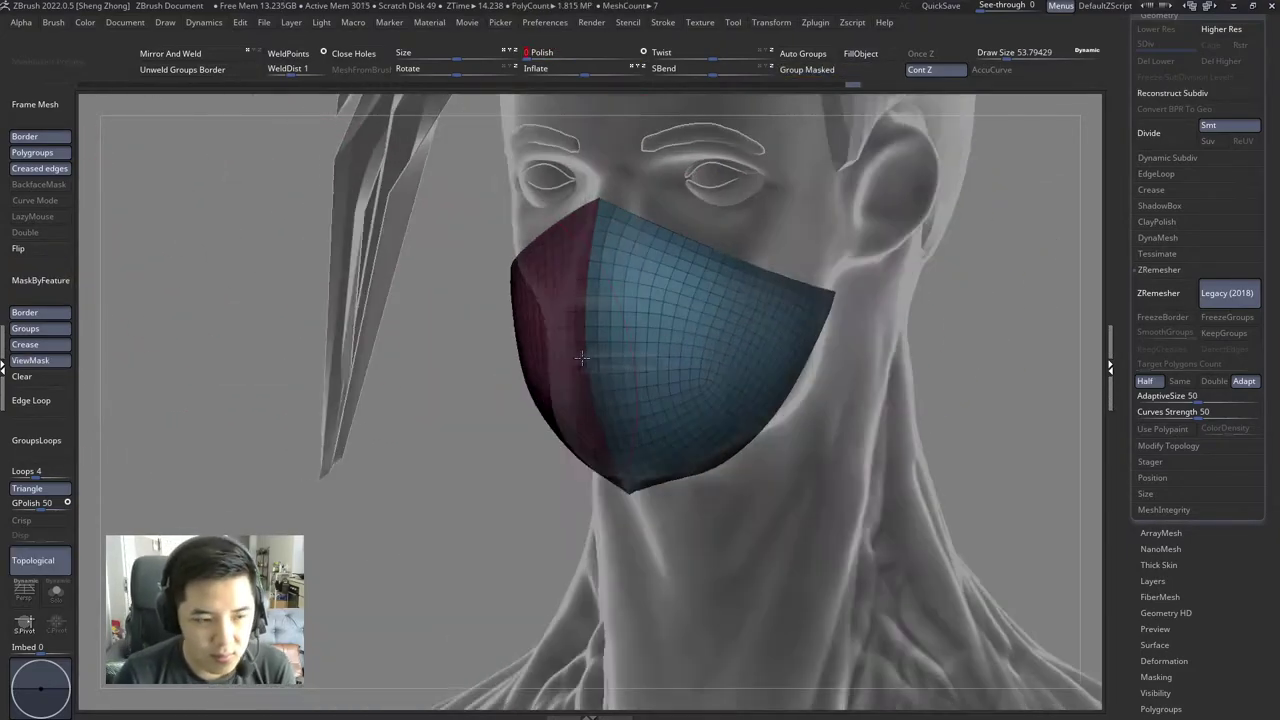
{"action": "key", "text": "shift+f"}
{"action": "mouse_move", "coordinate": [543, 300]}
{"action": "left_mouse_down"}
{"action": "mouse_move", "coordinate": [491, 323]}
{"action": "mouse_move", "coordinate": [593, 330]}
{"action": "left_mouse_up"}
{"action": "right_click", "coordinate": [593, 330]}
{"action": "right_click_drag", "start_coordinate": [600, 326], "coordinate": [623, 302]}
{"action": "mouse_move", "coordinate": [700, 305]}
{"action": "right_mouse_down"}
{"action": "mouse_move", "coordinate": [635, 300]}
{"action": "mouse_move", "coordinate": [664, 320]}
{"action": "right_mouse_up"}
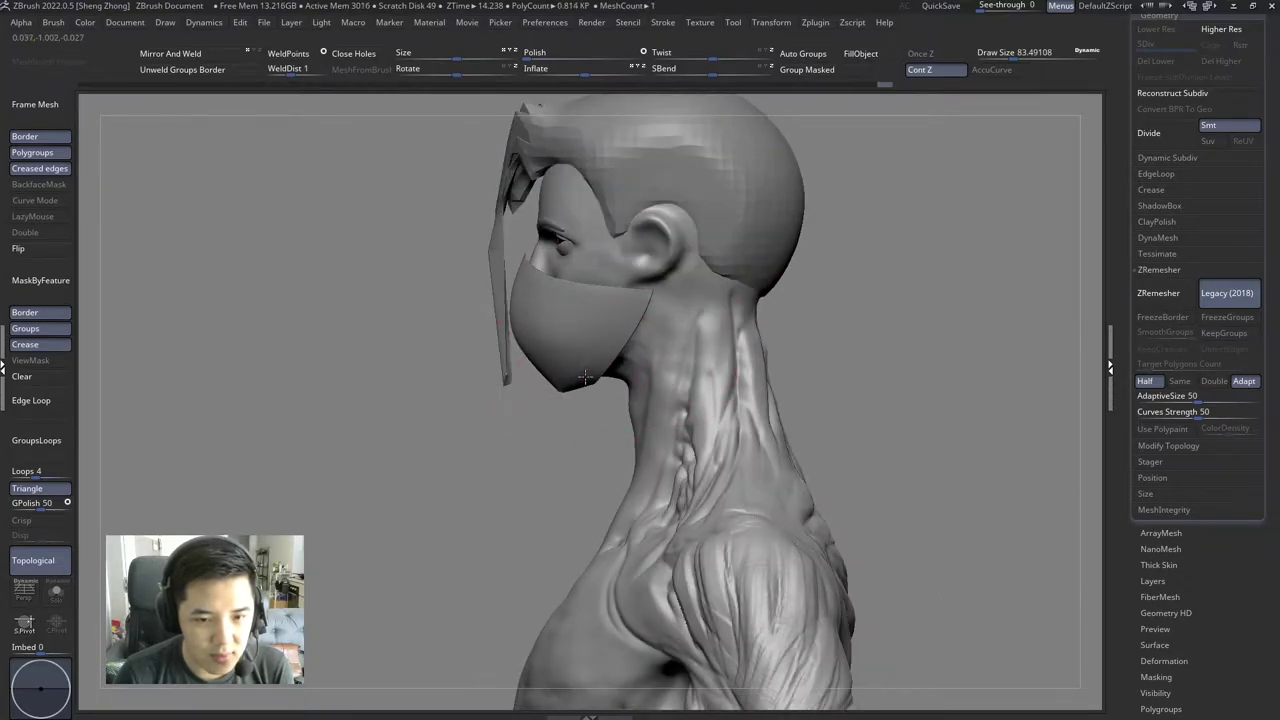
Step: Drag the mask's back edge toward the ear, then shrink the brush to about 70
{"action": "right_click_drag", "start_coordinate": [585, 377], "coordinate": [634, 340]}
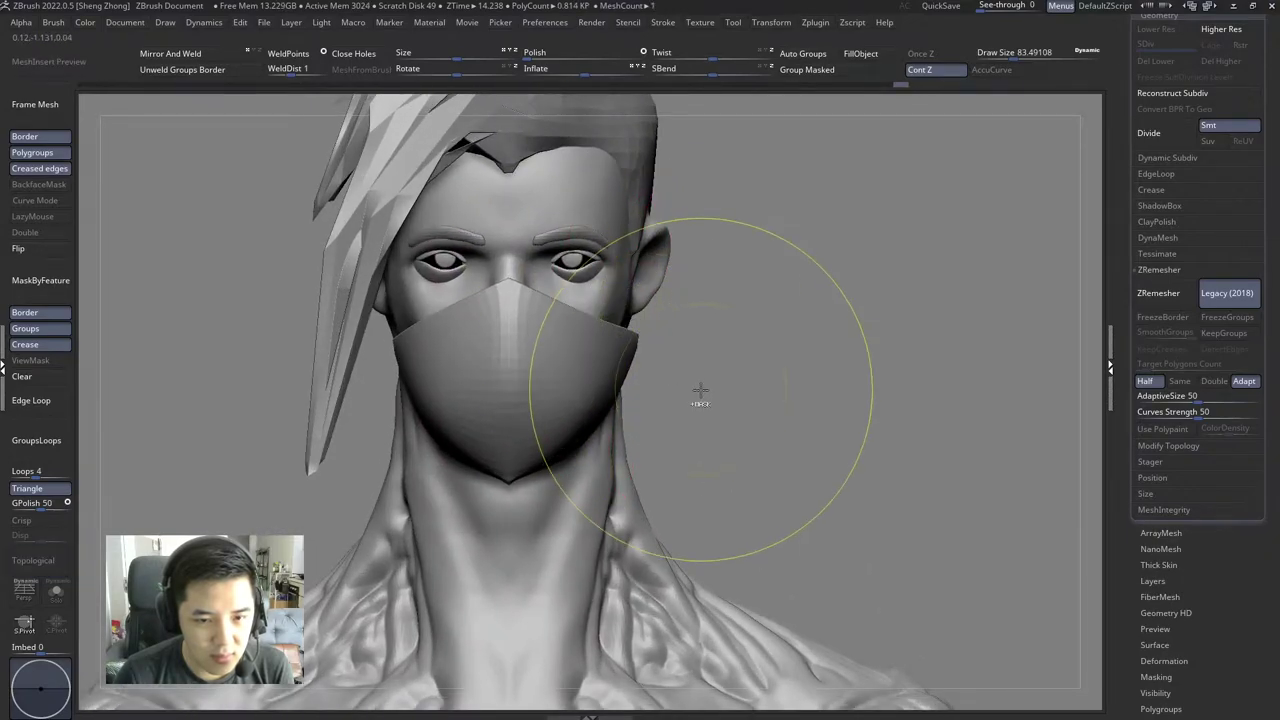
{"action": "mouse_move", "coordinate": [617, 342]}
{"action": "right_mouse_down"}
{"action": "mouse_move", "coordinate": [590, 345]}
{"action": "mouse_move", "coordinate": [612, 338]}
{"action": "right_mouse_up"}
{"action": "left_click_drag", "start_coordinate": [612, 338], "coordinate": [741, 303]}
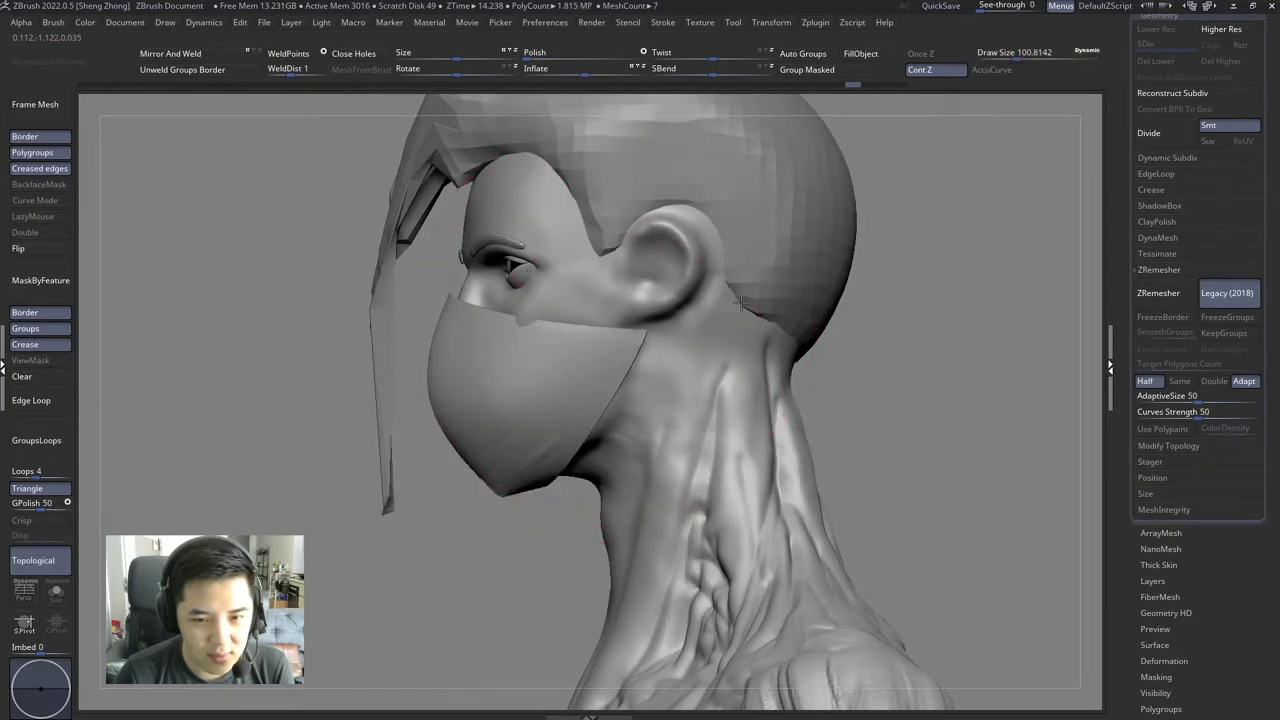
{"action": "right_click_drag", "start_coordinate": [588, 350], "coordinate": [593, 289]}
{"action": "key", "text": "space"}
{"action": "left_click_drag", "start_coordinate": [593, 289], "coordinate": [560, 289]}
{"action": "mouse_move", "coordinate": [590, 300]}
{"action": "right_mouse_down"}
{"action": "mouse_move", "coordinate": [609, 317]}
{"action": "mouse_move", "coordinate": [586, 329]}
{"action": "mouse_move", "coordinate": [641, 395]}
{"action": "mouse_move", "coordinate": [615, 326]}
{"action": "right_mouse_up"}
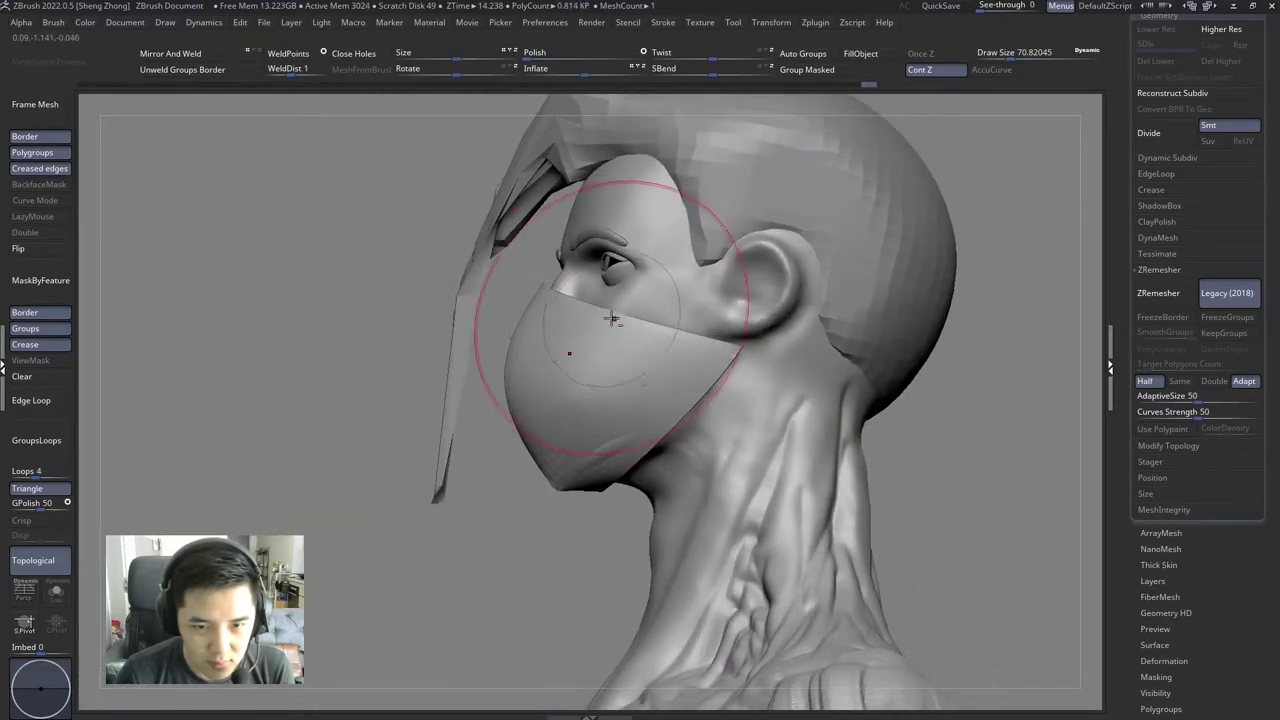
{"action": "right_click_drag", "start_coordinate": [608, 425], "coordinate": [652, 399]}
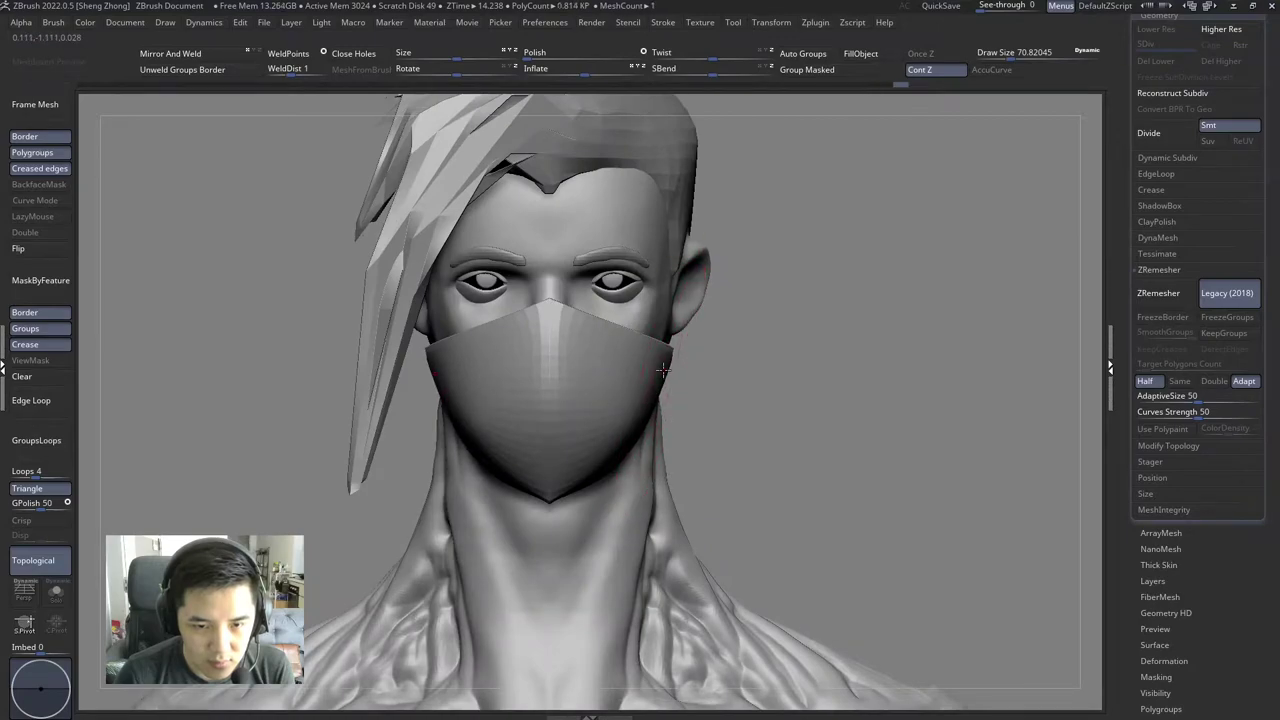
{"action": "right_click_drag", "start_coordinate": [678, 355], "coordinate": [650, 349]}
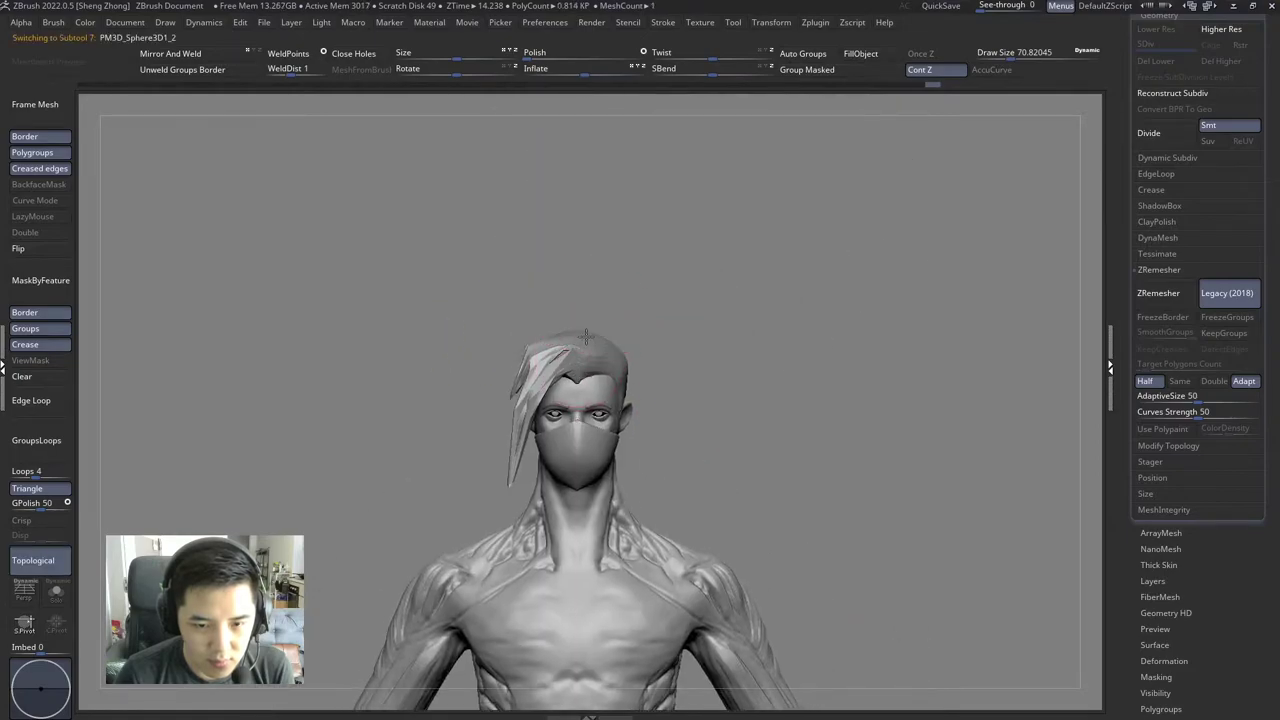
Step: Switch to the hair subtool and shrink the brush to about 15.6
{"action": "mouse_move", "coordinate": [578, 312]}
{"action": "right_mouse_down"}
{"action": "mouse_move", "coordinate": [638, 365]}
{"action": "mouse_move", "coordinate": [663, 346]}
{"action": "mouse_move", "coordinate": [717, 357]}
{"action": "right_mouse_up"}
{"action": "key", "text": "space"}
{"action": "mouse_move", "coordinate": [576, 300]}
{"action": "left_mouse_down"}
{"action": "mouse_move", "coordinate": [511, 310]}
{"action": "mouse_move", "coordinate": [478, 291]}
{"action": "left_mouse_up"}
{"action": "key", "text": "space"}
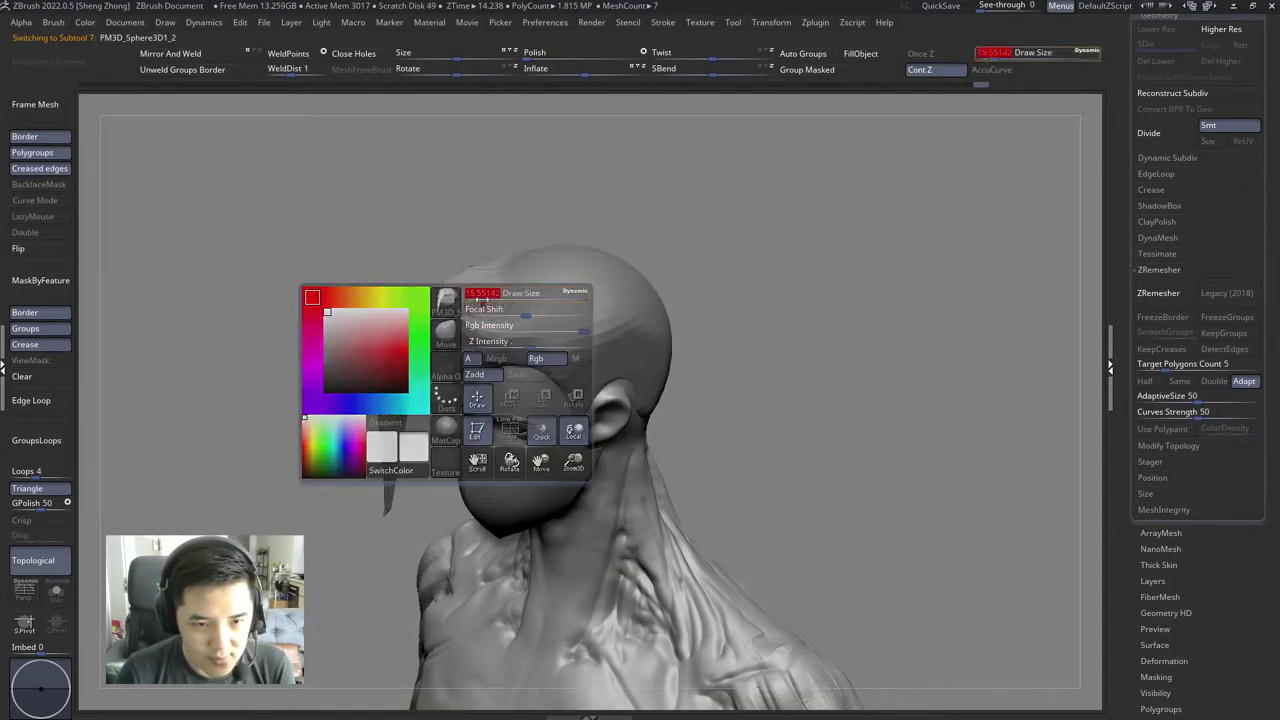
{"action": "right_click_drag", "start_coordinate": [480, 300], "coordinate": [533, 301]}
Step: Pick the SnakeHook brush from the S brushes and dismiss the SculptrisPro note
{"action": "key", "text": "b"}
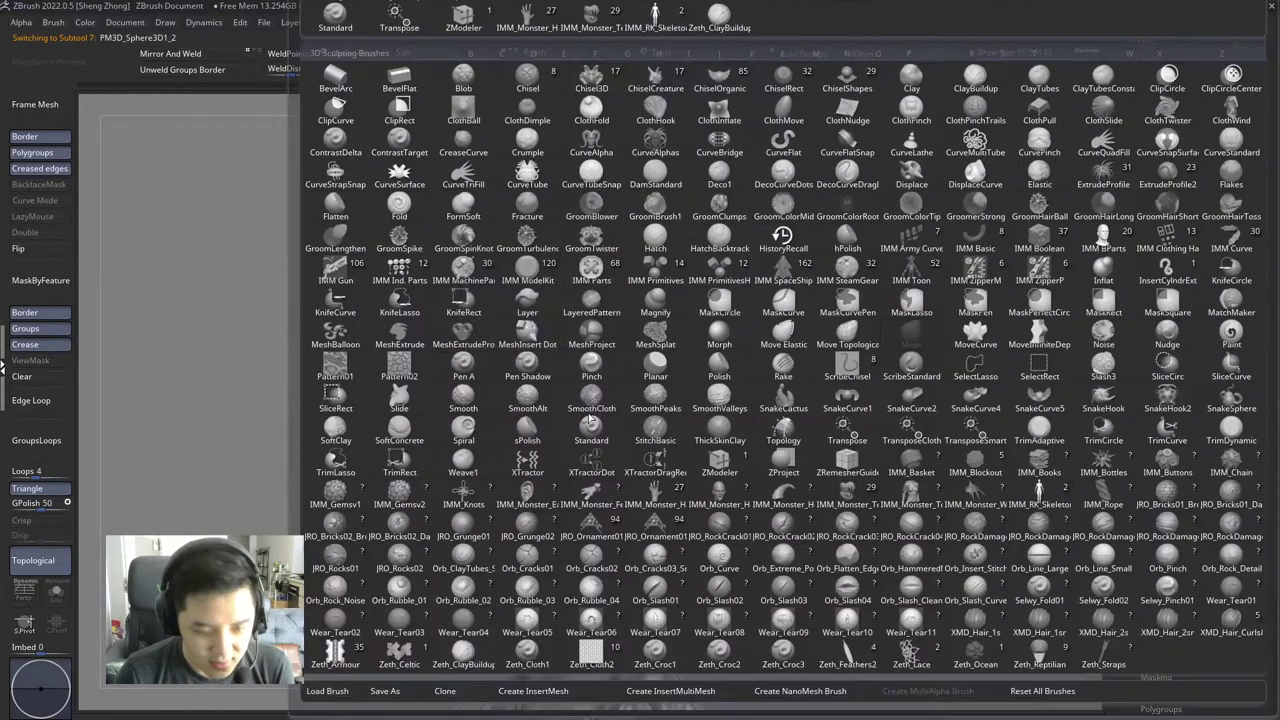
{"action": "key", "text": "s"}
{"action": "left_click", "coordinate": [563, 410]}
{"action": "left_click", "coordinate": [577, 441]}
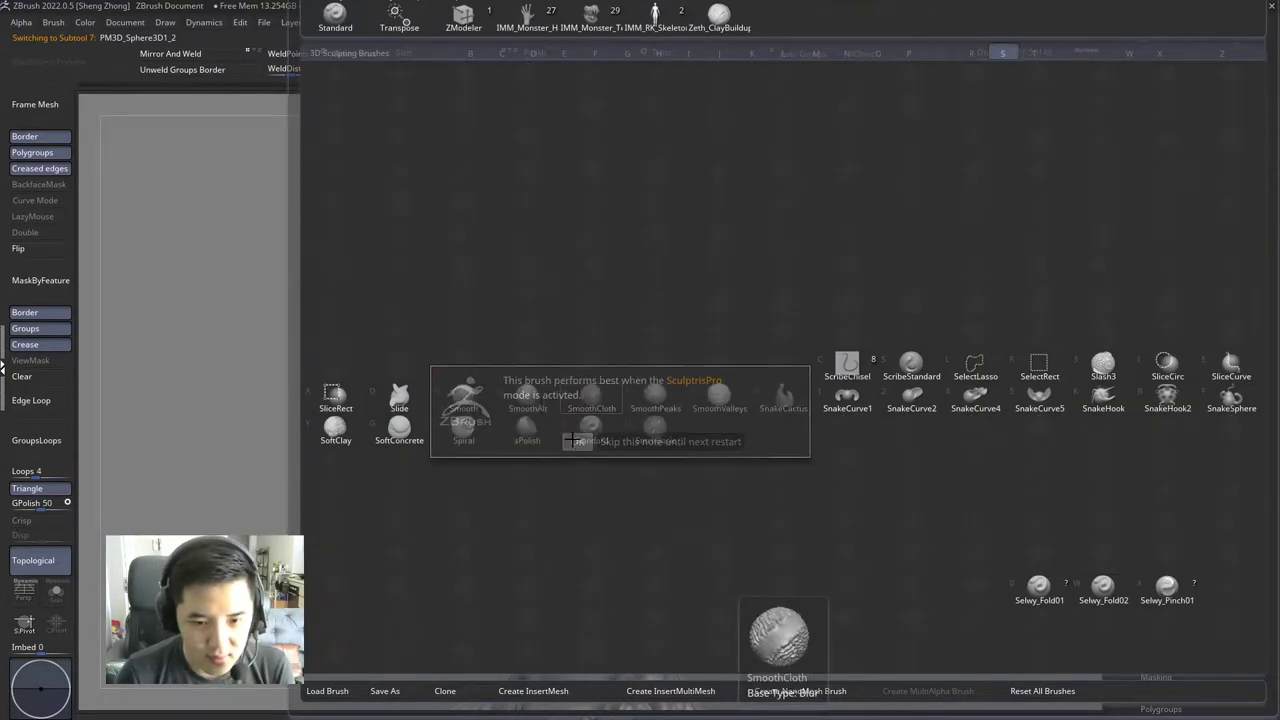
Step: Reselect SnakeHook for pulling locks and orbit toward the head's right side
{"action": "key", "text": "space"}
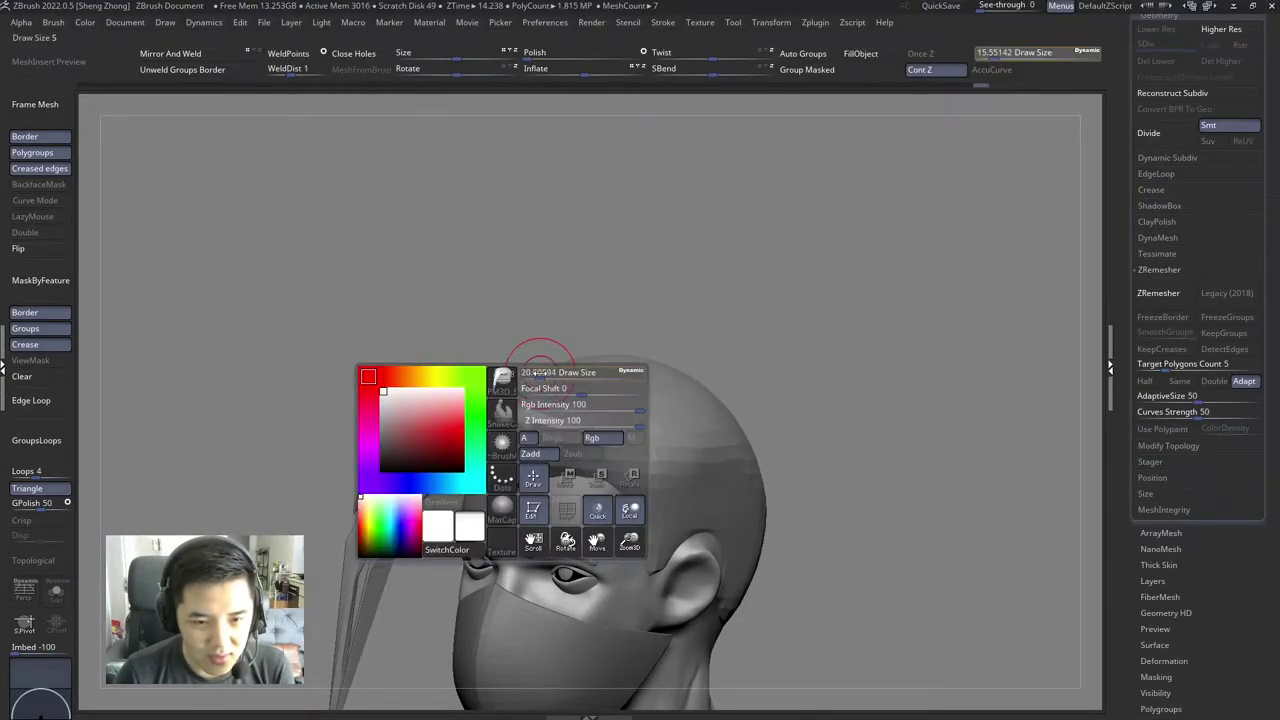
{"action": "left_click_drag", "start_coordinate": [488, 348], "coordinate": [543, 391]}
{"action": "key", "text": "space"}
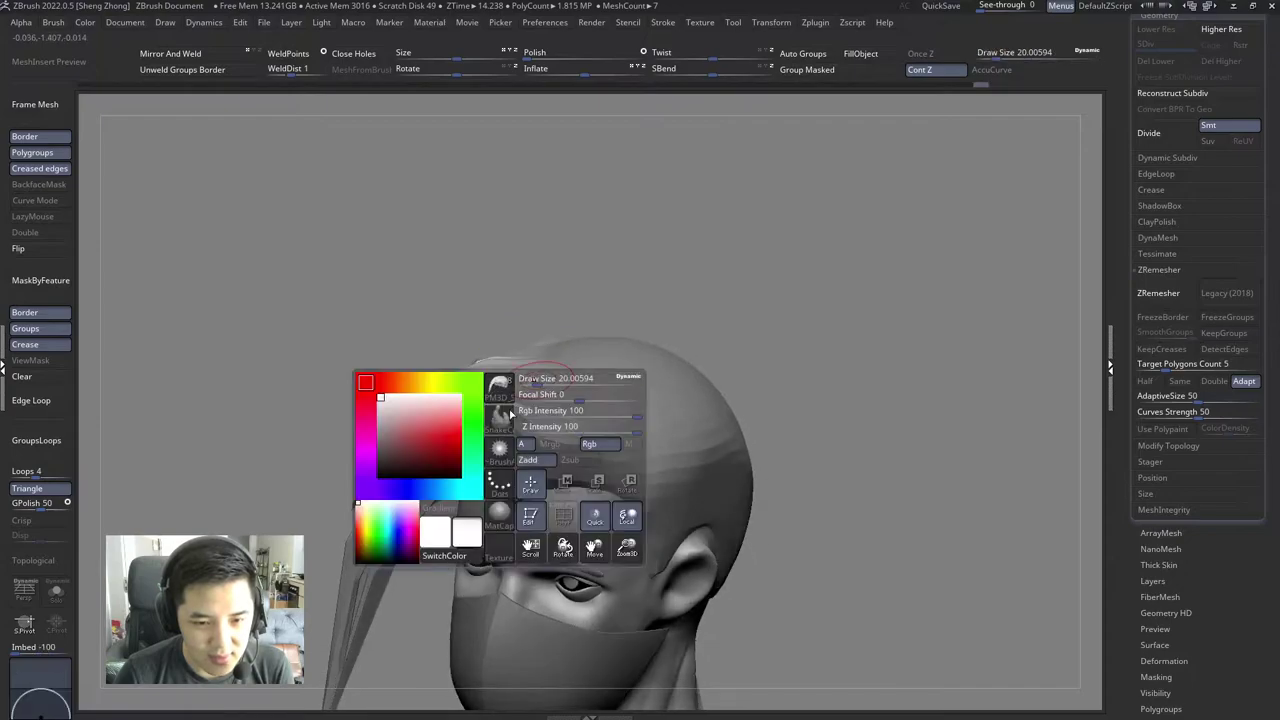
{"action": "key", "text": "b"}
{"action": "key", "text": "s"}
{"action": "left_click", "coordinate": [1103, 398]}
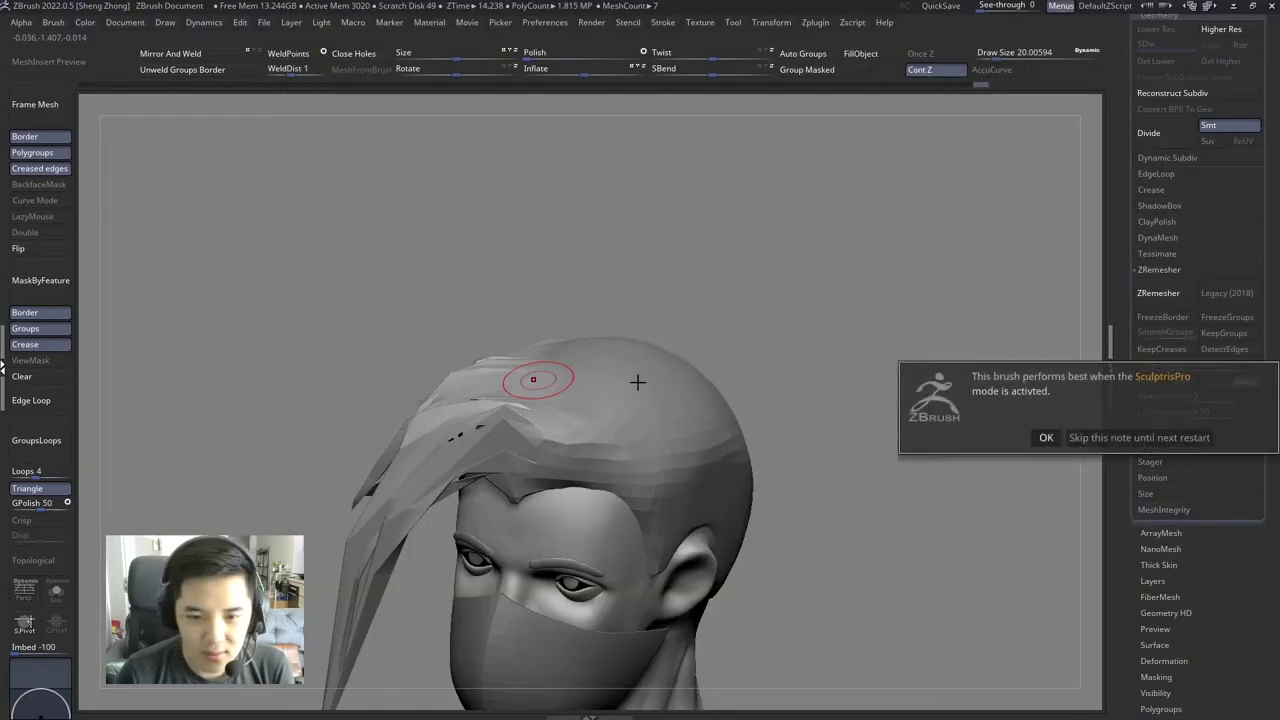
{"action": "left_click_drag", "start_coordinate": [900, 430], "coordinate": [528, 398]}
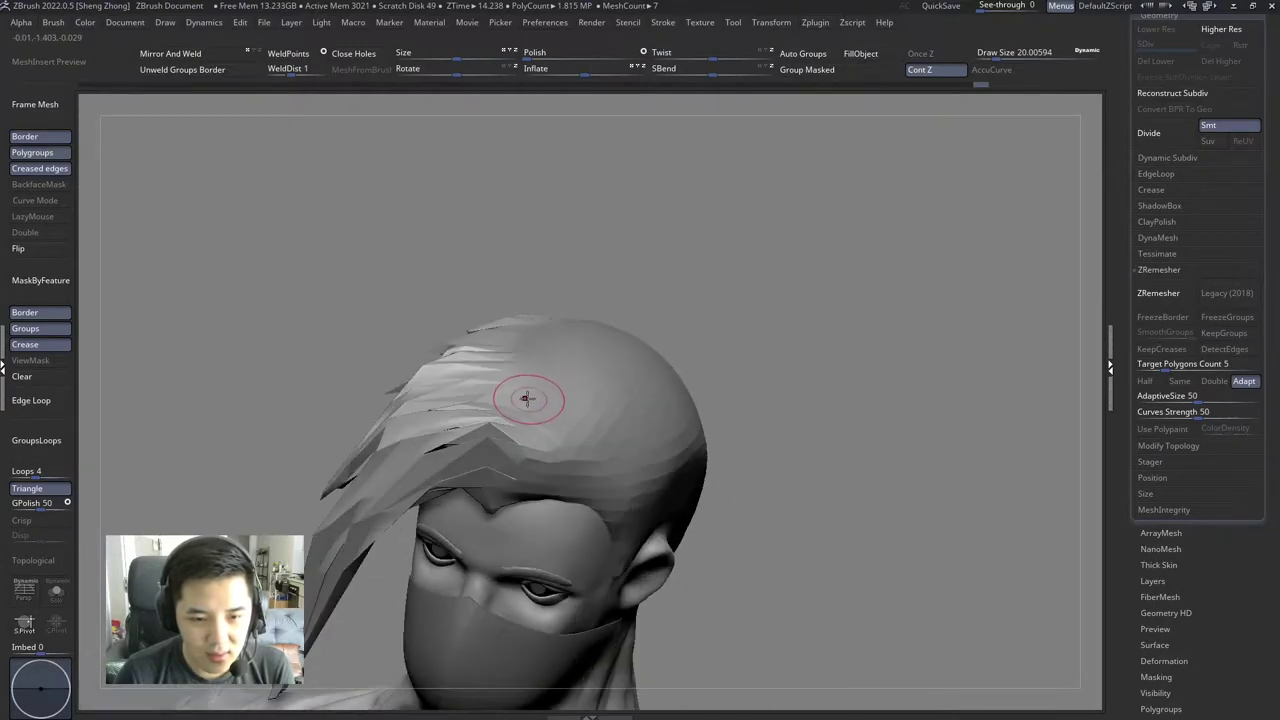
{"action": "mouse_move", "coordinate": [446, 381]}
{"action": "left_mouse_down"}
{"action": "mouse_move", "coordinate": [544, 378]}
{"action": "mouse_move", "coordinate": [541, 326]}
{"action": "mouse_move", "coordinate": [623, 280]}
{"action": "mouse_move", "coordinate": [560, 264]}
{"action": "mouse_move", "coordinate": [592, 320]}
{"action": "mouse_move", "coordinate": [566, 335]}
{"action": "left_mouse_up"}
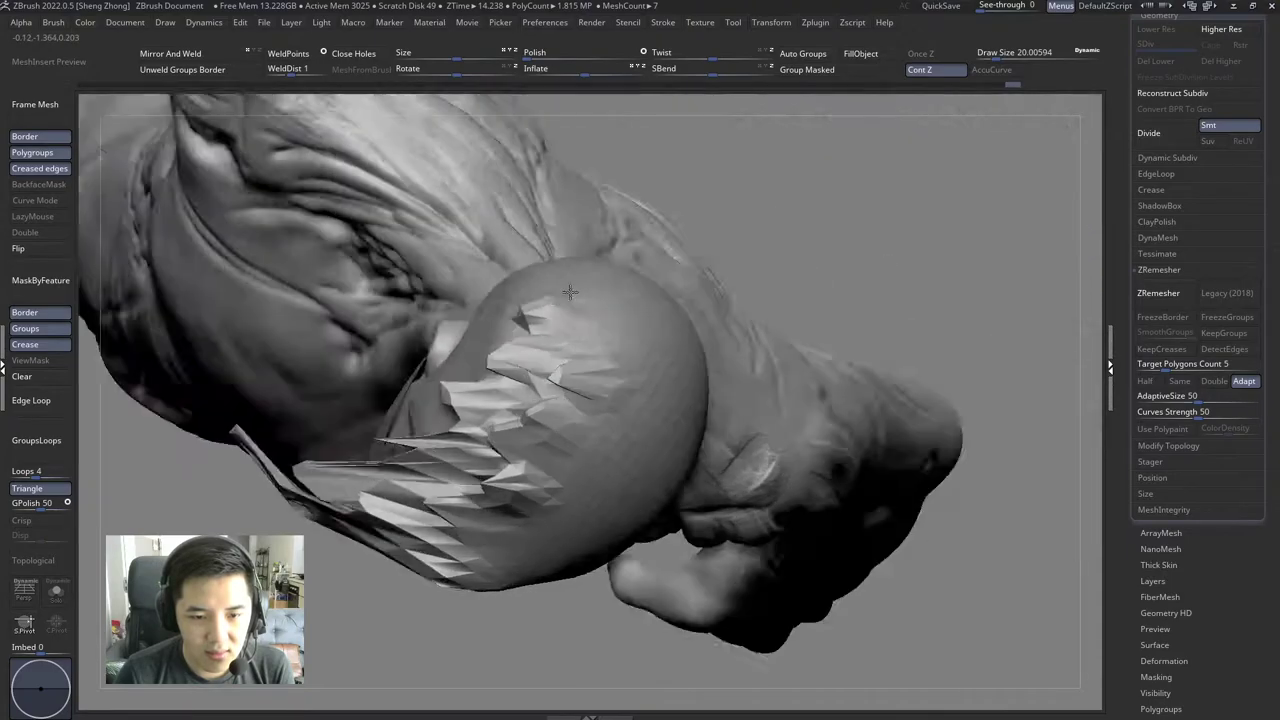
{"action": "mouse_move", "coordinate": [517, 300]}
{"action": "left_mouse_down"}
{"action": "mouse_move", "coordinate": [551, 343]}
{"action": "mouse_move", "coordinate": [663, 291]}
{"action": "mouse_move", "coordinate": [575, 325]}
{"action": "mouse_move", "coordinate": [536, 297]}
{"action": "left_mouse_up"}
{"action": "key", "text": "space"}
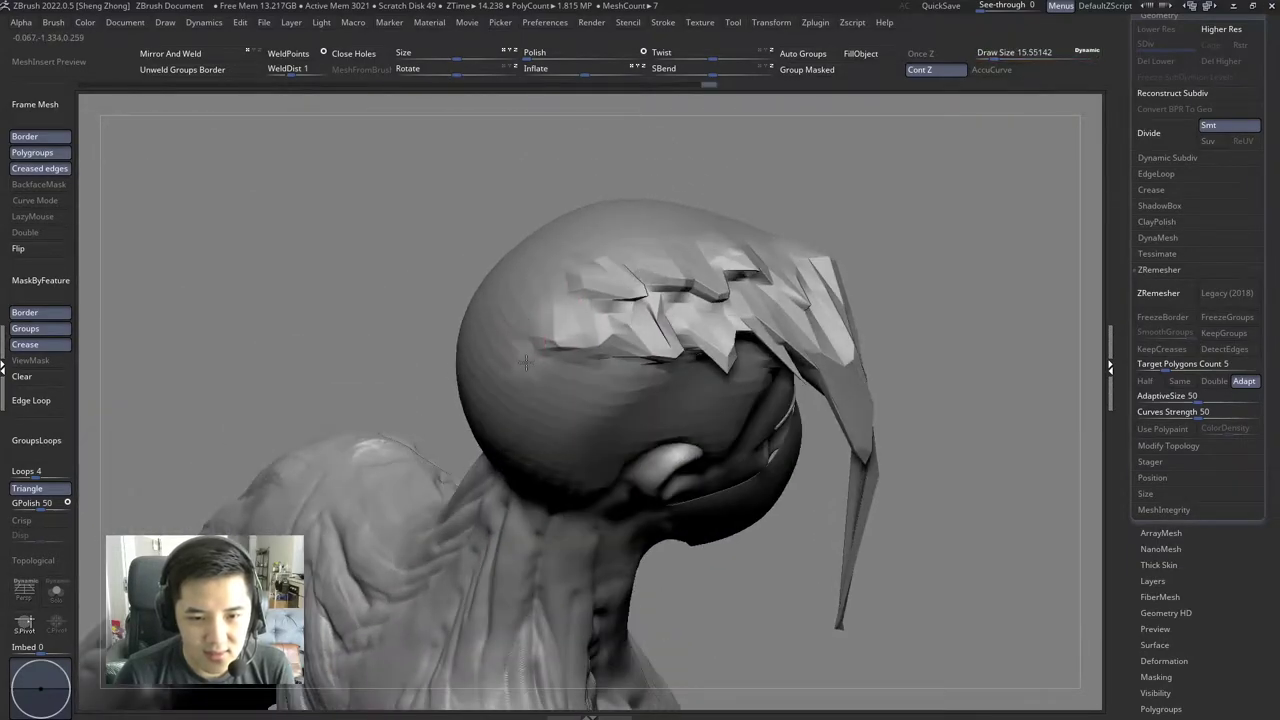
Step: With SnakeHook at about 12.9, pull the top hair spikes back across the scalp, checking several angles
{"action": "mouse_move", "coordinate": [525, 362]}
{"action": "left_mouse_down"}
{"action": "mouse_move", "coordinate": [486, 320]}
{"action": "mouse_move", "coordinate": [421, 307]}
{"action": "mouse_move", "coordinate": [480, 354]}
{"action": "mouse_move", "coordinate": [698, 383]}
{"action": "mouse_move", "coordinate": [477, 372]}
{"action": "mouse_move", "coordinate": [500, 271]}
{"action": "mouse_move", "coordinate": [480, 300]}
{"action": "mouse_move", "coordinate": [506, 357]}
{"action": "mouse_move", "coordinate": [366, 292]}
{"action": "left_mouse_up"}
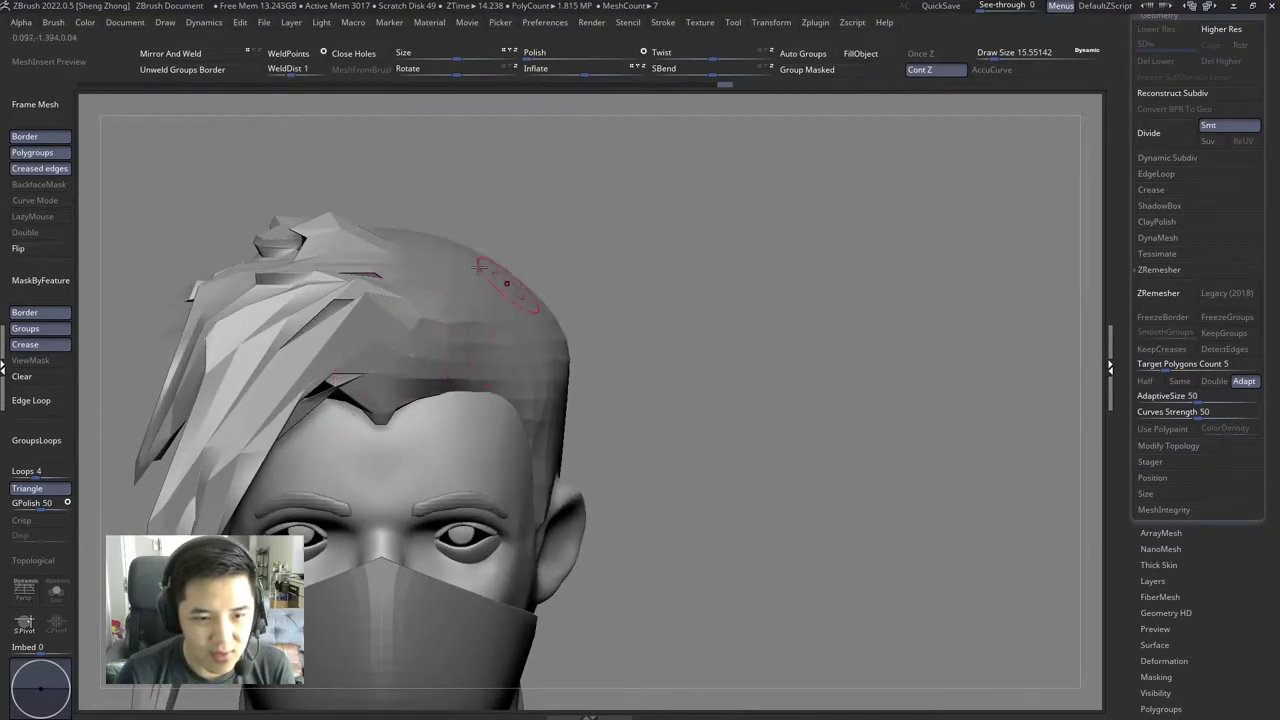
{"action": "mouse_move", "coordinate": [488, 343]}
{"action": "right_mouse_down"}
{"action": "mouse_move", "coordinate": [576, 416]}
{"action": "mouse_move", "coordinate": [548, 416]}
{"action": "right_mouse_up"}
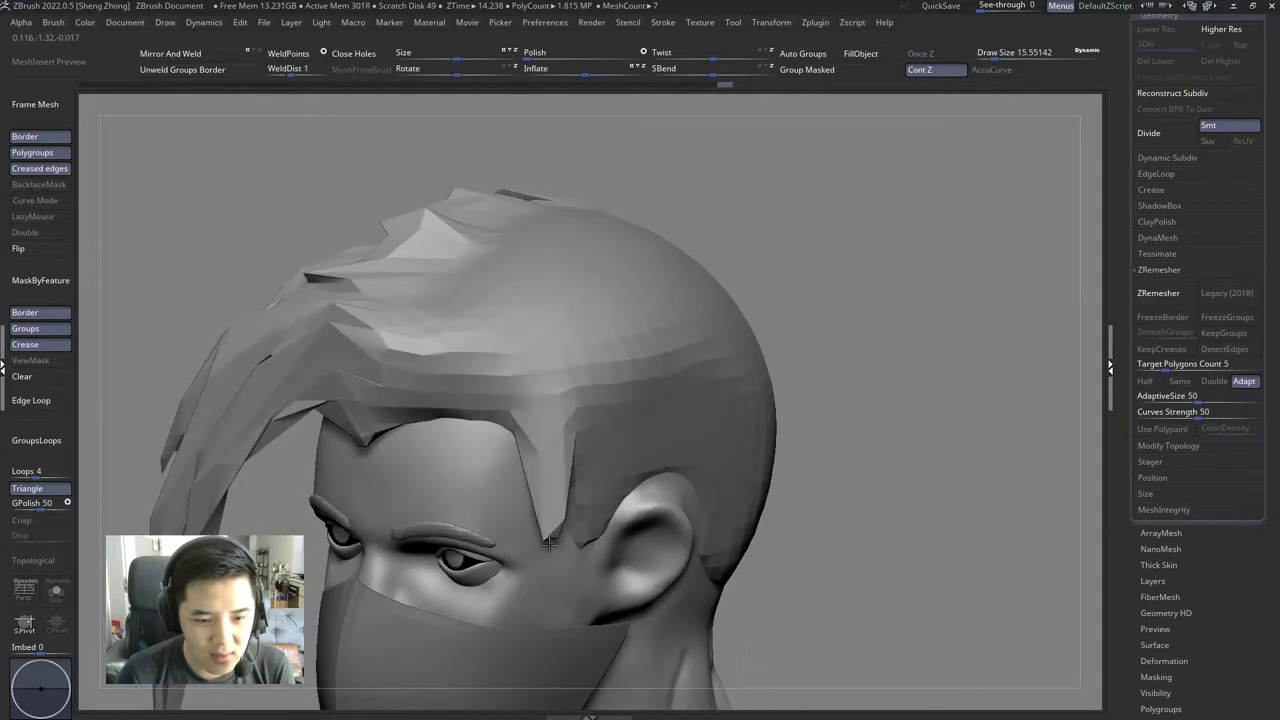
{"action": "right_click_drag", "start_coordinate": [549, 543], "coordinate": [527, 385]}
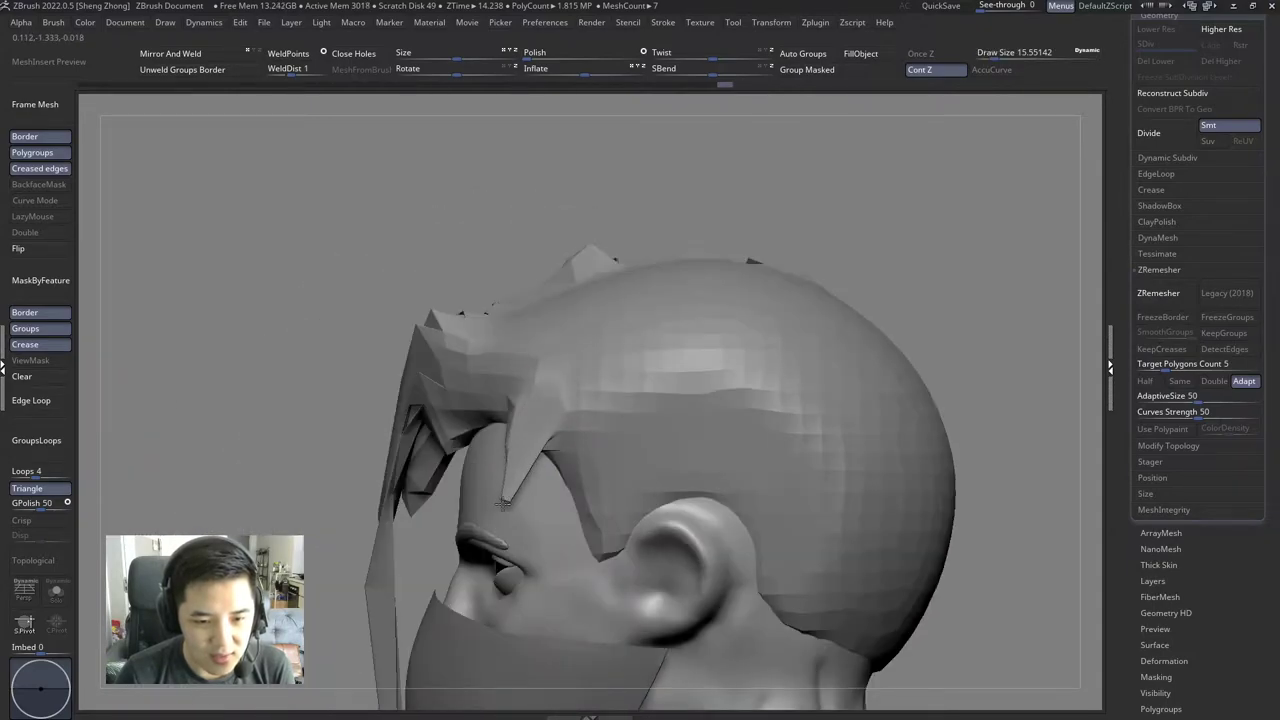
{"action": "mouse_move", "coordinate": [504, 503]}
{"action": "right_mouse_down"}
{"action": "mouse_move", "coordinate": [617, 471]}
{"action": "mouse_move", "coordinate": [349, 386]}
{"action": "mouse_move", "coordinate": [631, 486]}
{"action": "mouse_move", "coordinate": [540, 410]}
{"action": "mouse_move", "coordinate": [543, 475]}
{"action": "mouse_move", "coordinate": [443, 394]}
{"action": "mouse_move", "coordinate": [572, 438]}
{"action": "mouse_move", "coordinate": [530, 440]}
{"action": "mouse_move", "coordinate": [565, 437]}
{"action": "mouse_move", "coordinate": [550, 430]}
{"action": "mouse_move", "coordinate": [581, 476]}
{"action": "mouse_move", "coordinate": [571, 468]}
{"action": "right_mouse_up"}
{"action": "right_click", "coordinate": [540, 410]}
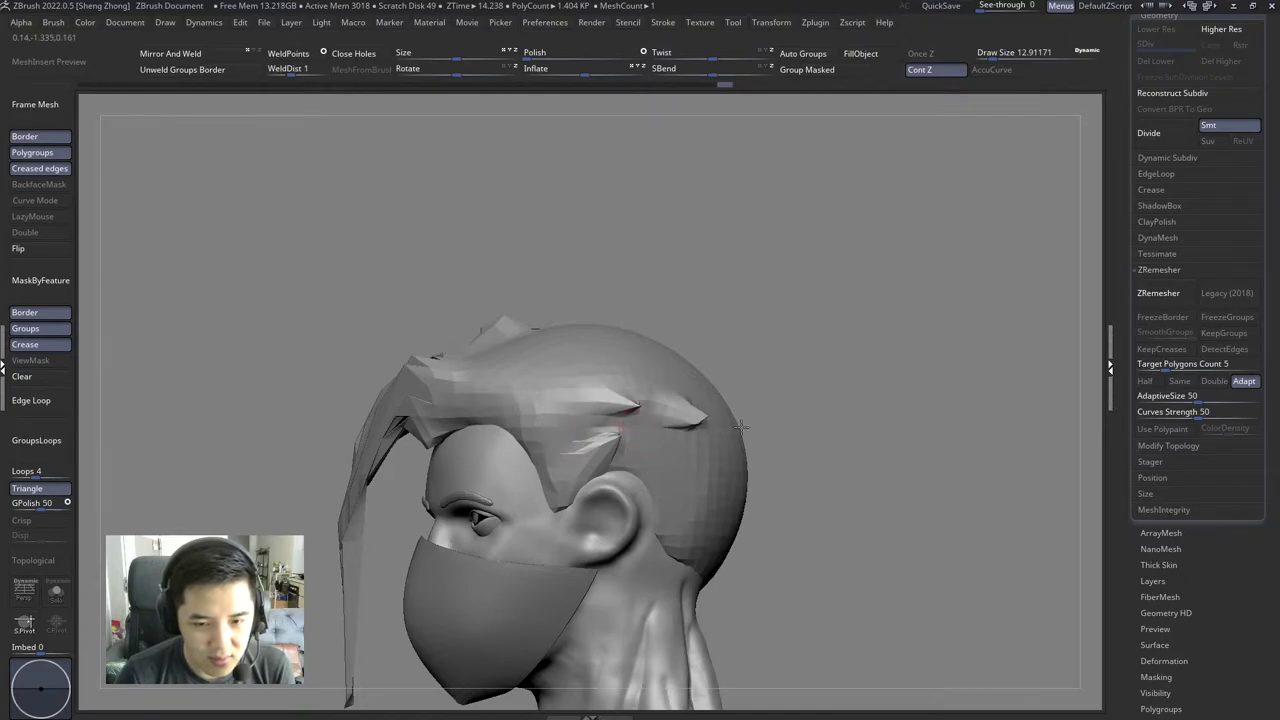
{"action": "right_click_drag", "start_coordinate": [671, 413], "coordinate": [695, 398]}
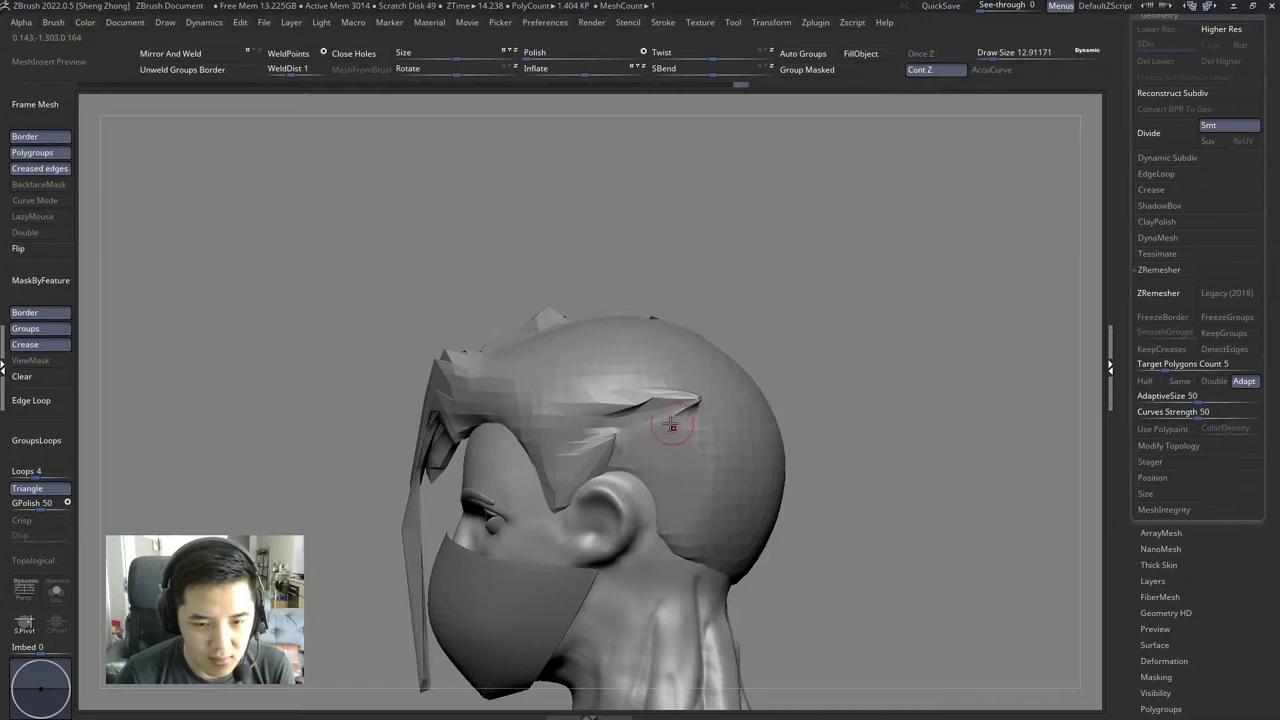
{"action": "left_click_drag", "start_coordinate": [747, 380], "coordinate": [613, 390]}
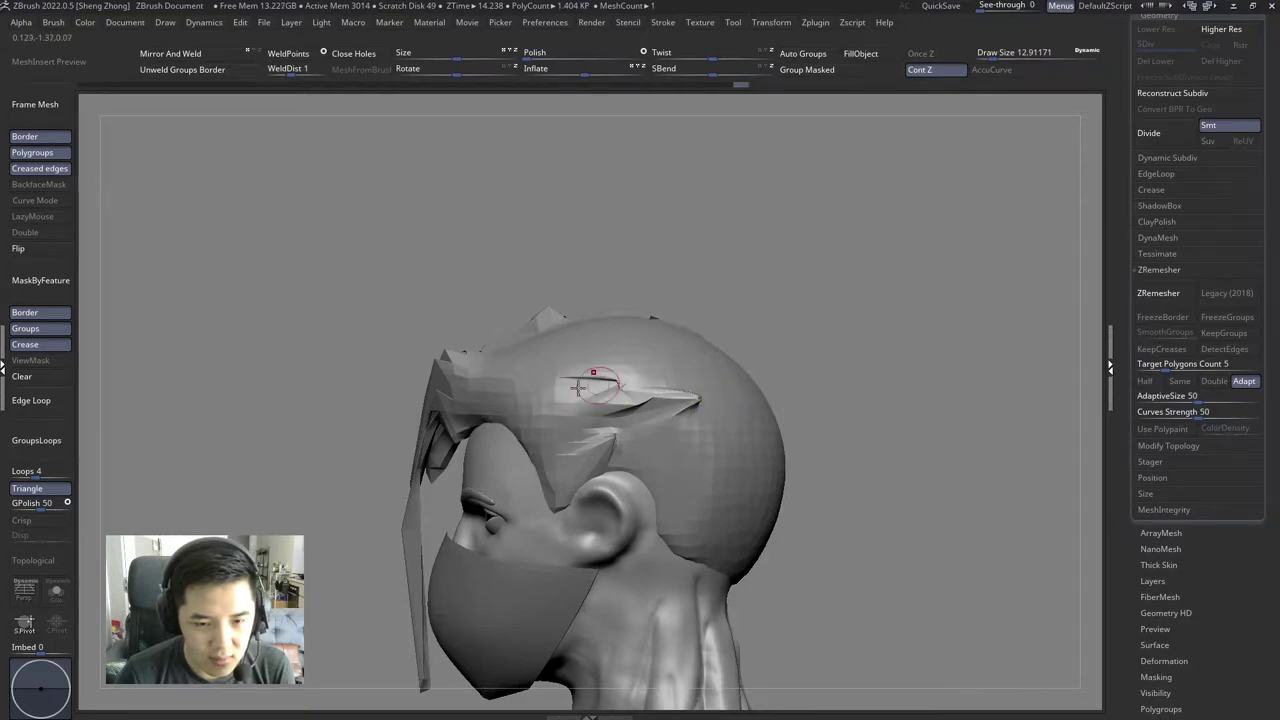
{"action": "right_click_drag", "start_coordinate": [578, 388], "coordinate": [524, 406]}
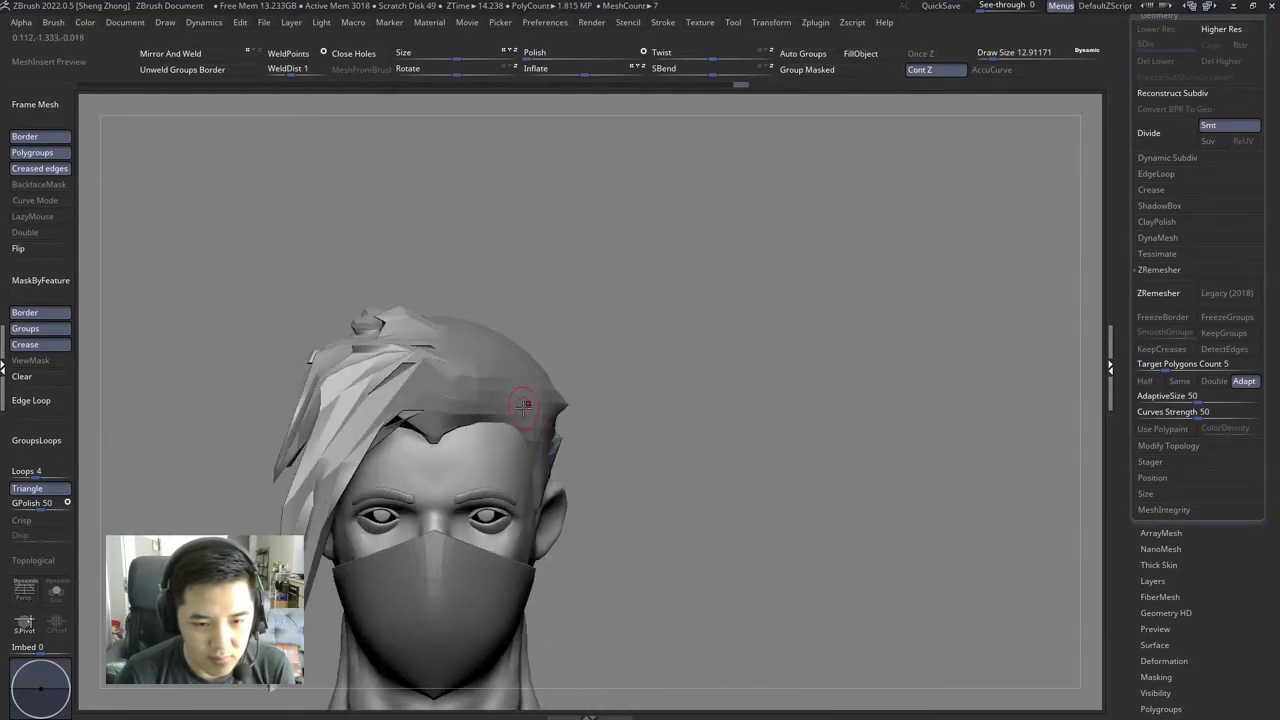
{"action": "mouse_move", "coordinate": [576, 364]}
{"action": "right_mouse_down"}
{"action": "mouse_move", "coordinate": [510, 395]}
{"action": "mouse_move", "coordinate": [534, 417]}
{"action": "mouse_move", "coordinate": [560, 400]}
{"action": "mouse_move", "coordinate": [520, 410]}
{"action": "right_mouse_up"}
{"action": "mouse_move", "coordinate": [591, 346]}
{"action": "right_mouse_down"}
{"action": "mouse_move", "coordinate": [563, 391]}
{"action": "mouse_move", "coordinate": [538, 387]}
{"action": "mouse_move", "coordinate": [618, 356]}
{"action": "mouse_move", "coordinate": [657, 391]}
{"action": "mouse_move", "coordinate": [523, 371]}
{"action": "mouse_move", "coordinate": [598, 422]}
{"action": "mouse_move", "coordinate": [455, 401]}
{"action": "mouse_move", "coordinate": [442, 419]}
{"action": "mouse_move", "coordinate": [374, 417]}
{"action": "mouse_move", "coordinate": [500, 395]}
{"action": "mouse_move", "coordinate": [471, 375]}
{"action": "mouse_move", "coordinate": [423, 377]}
{"action": "right_mouse_up"}
{"action": "right_click", "coordinate": [471, 457]}
{"action": "right_click_drag", "start_coordinate": [471, 457], "coordinate": [547, 400]}
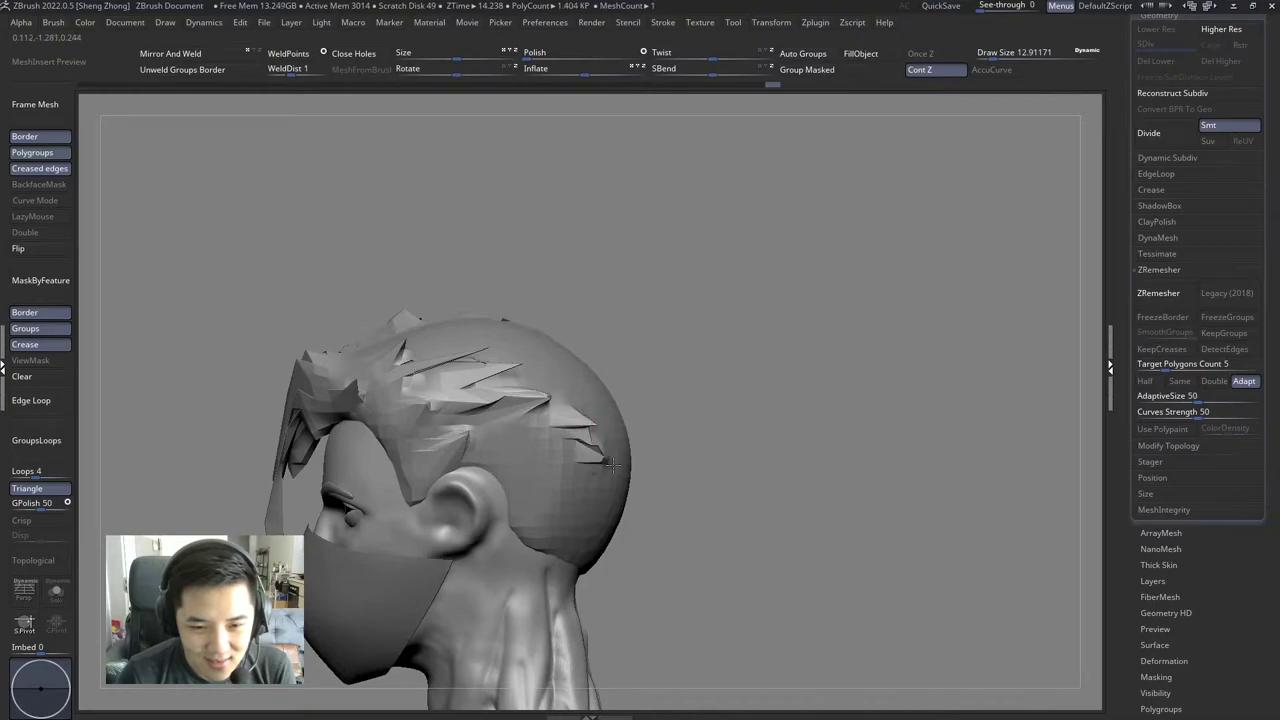
{"action": "mouse_move", "coordinate": [608, 470]}
{"action": "right_mouse_down"}
{"action": "mouse_move", "coordinate": [590, 470]}
{"action": "mouse_move", "coordinate": [626, 483]}
{"action": "right_mouse_up"}
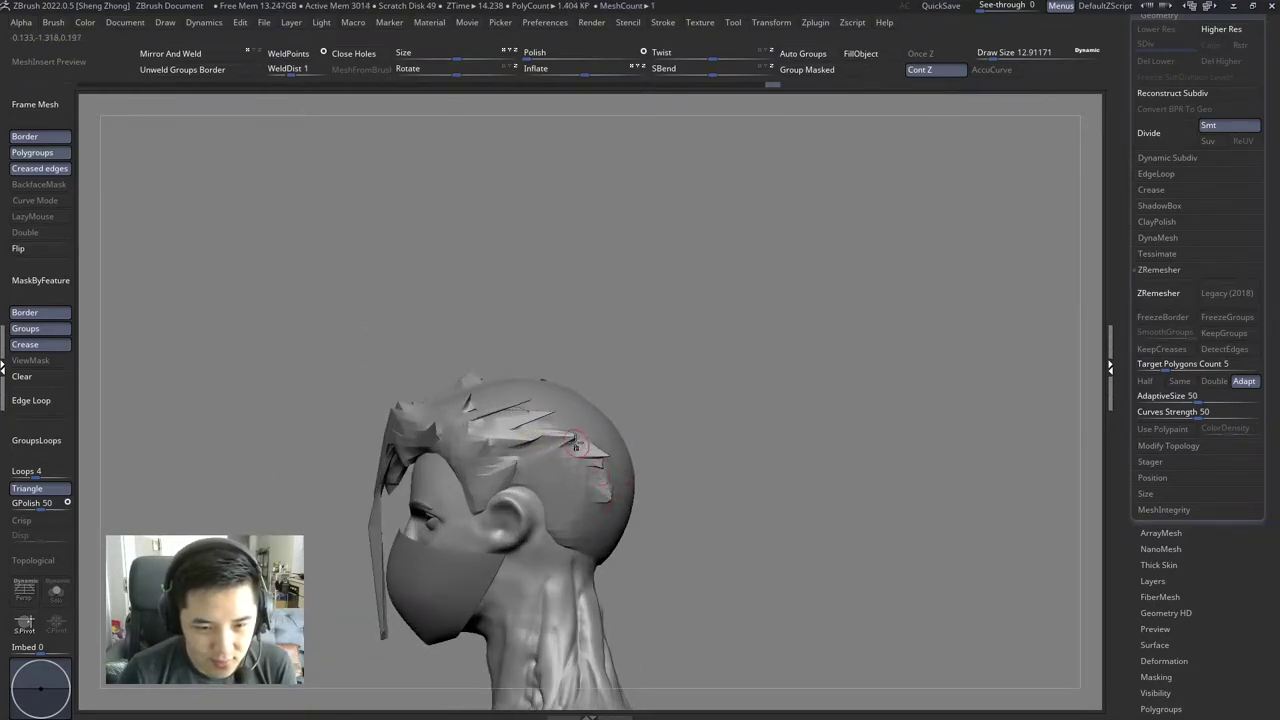
{"action": "mouse_move", "coordinate": [575, 445]}
{"action": "right_mouse_down"}
{"action": "mouse_move", "coordinate": [429, 452]}
{"action": "mouse_move", "coordinate": [560, 453]}
{"action": "mouse_move", "coordinate": [505, 440]}
{"action": "mouse_move", "coordinate": [516, 465]}
{"action": "mouse_move", "coordinate": [490, 445]}
{"action": "mouse_move", "coordinate": [497, 418]}
{"action": "mouse_move", "coordinate": [462, 440]}
{"action": "right_mouse_up"}
{"action": "key", "text": "space"}
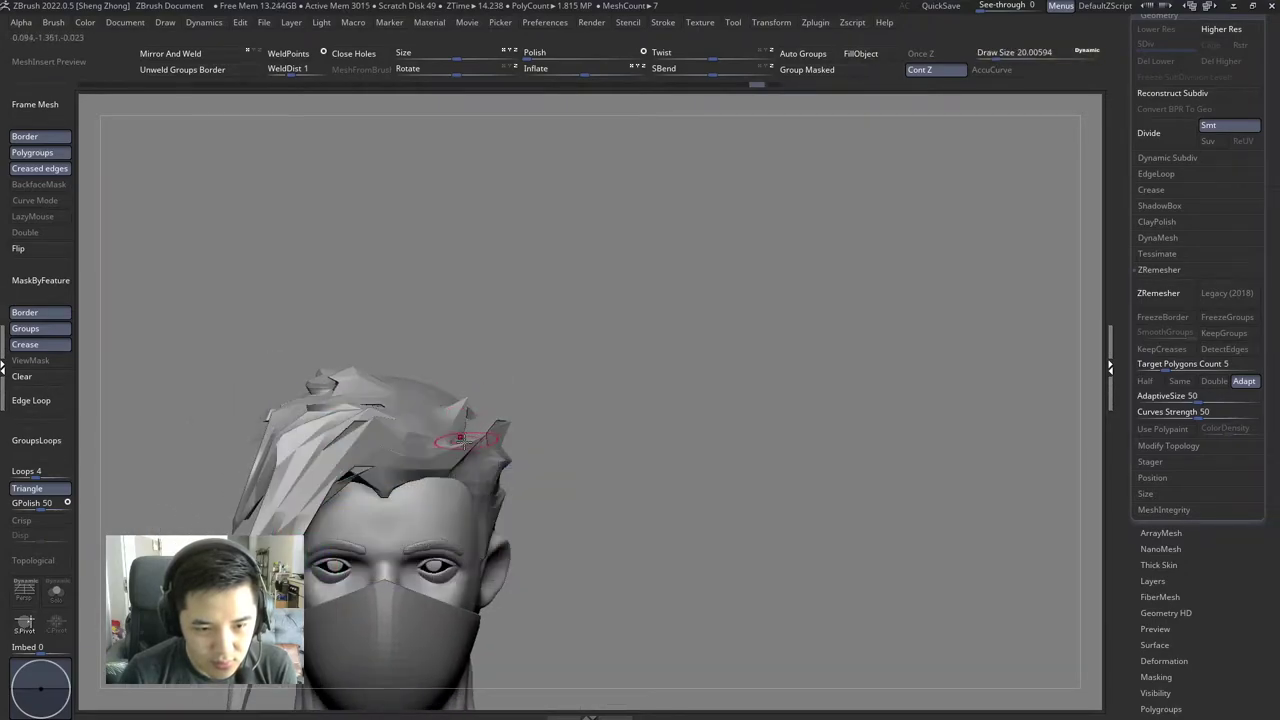
{"action": "left_click_drag", "start_coordinate": [449, 444], "coordinate": [501, 422]}
{"action": "mouse_move", "coordinate": [495, 336]}
{"action": "right_mouse_down"}
{"action": "mouse_move", "coordinate": [486, 443]}
{"action": "mouse_move", "coordinate": [506, 465]}
{"action": "right_mouse_up"}
{"action": "right_click_drag", "start_coordinate": [598, 370], "coordinate": [515, 412]}
{"action": "key", "text": "space"}
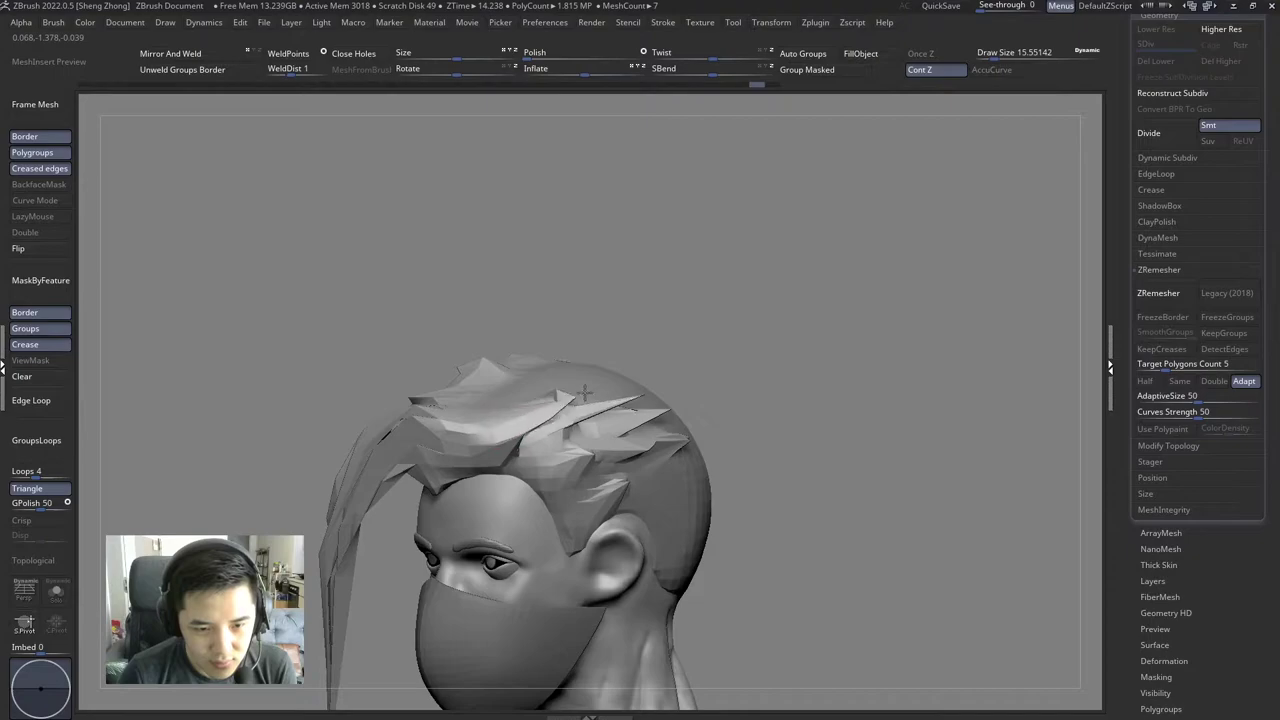
{"action": "mouse_move", "coordinate": [604, 383]}
{"action": "right_mouse_down"}
{"action": "mouse_move", "coordinate": [606, 400]}
{"action": "mouse_move", "coordinate": [534, 420]}
{"action": "right_mouse_up"}
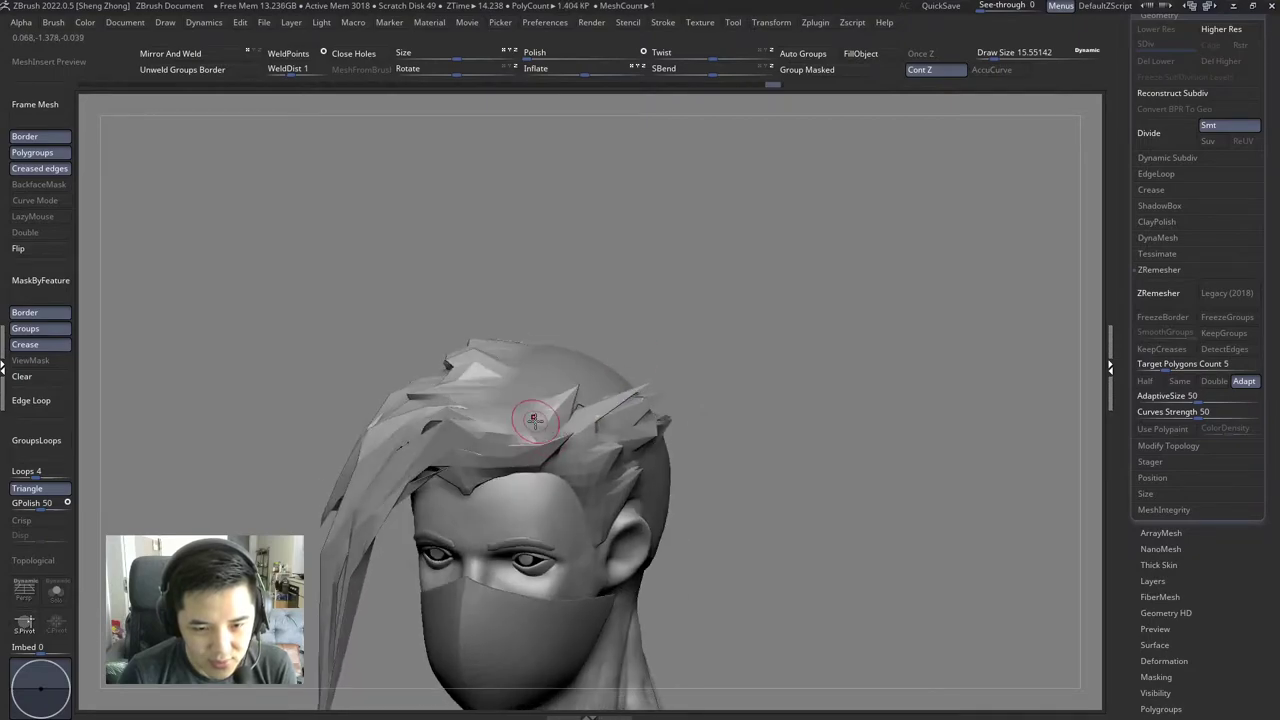
{"action": "right_click_drag", "start_coordinate": [638, 358], "coordinate": [563, 412]}
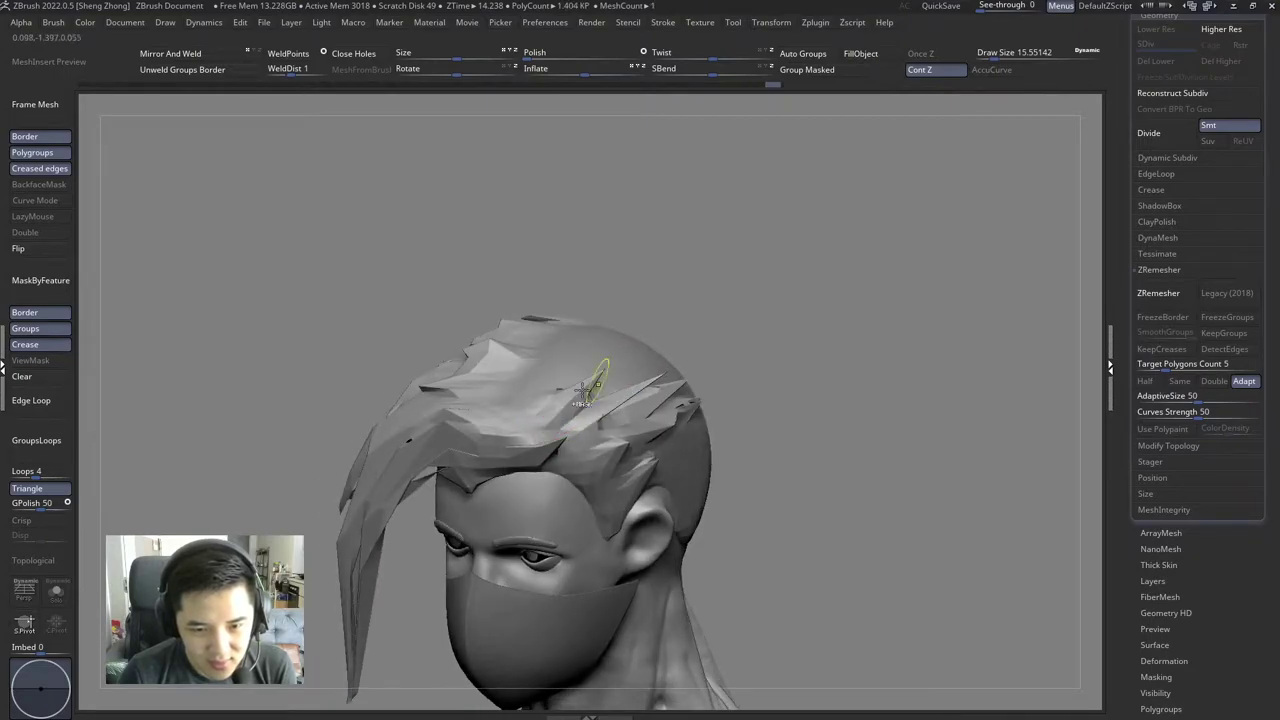
{"action": "right_click_drag", "start_coordinate": [628, 366], "coordinate": [586, 388]}
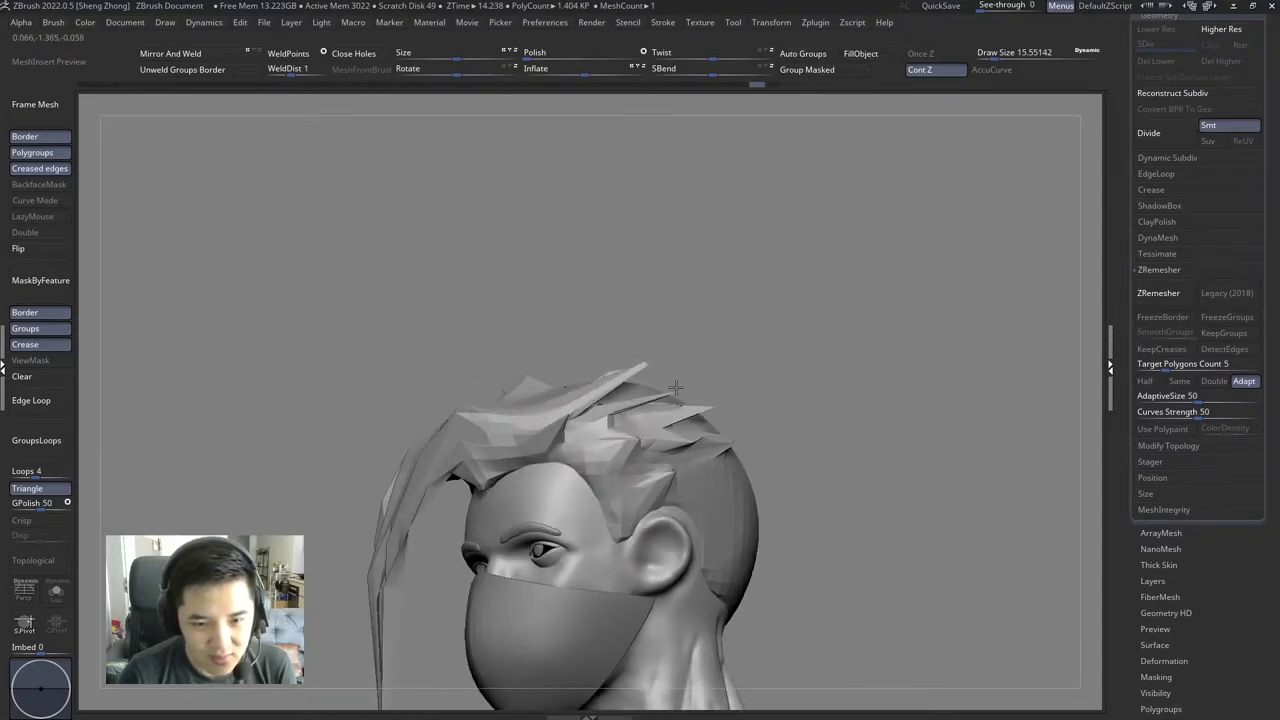
{"action": "mouse_move", "coordinate": [676, 386]}
{"action": "right_mouse_down", "text": "alt"}
{"action": "mouse_move", "coordinate": [528, 462]}
{"action": "mouse_move", "coordinate": [560, 440]}
{"action": "mouse_move", "coordinate": [528, 349]}
{"action": "mouse_move", "coordinate": [532, 421]}
{"action": "mouse_move", "coordinate": [556, 391]}
{"action": "right_mouse_up", "text": "alt"}
{"action": "mouse_move", "coordinate": [617, 341]}
{"action": "right_mouse_down"}
{"action": "mouse_move", "coordinate": [571, 366]}
{"action": "mouse_move", "coordinate": [531, 329]}
{"action": "mouse_move", "coordinate": [566, 299]}
{"action": "mouse_move", "coordinate": [543, 257]}
{"action": "mouse_move", "coordinate": [562, 240]}
{"action": "mouse_move", "coordinate": [553, 233]}
{"action": "mouse_move", "coordinate": [541, 342]}
{"action": "mouse_move", "coordinate": [514, 263]}
{"action": "mouse_move", "coordinate": [534, 323]}
{"action": "mouse_move", "coordinate": [515, 480]}
{"action": "right_mouse_up"}
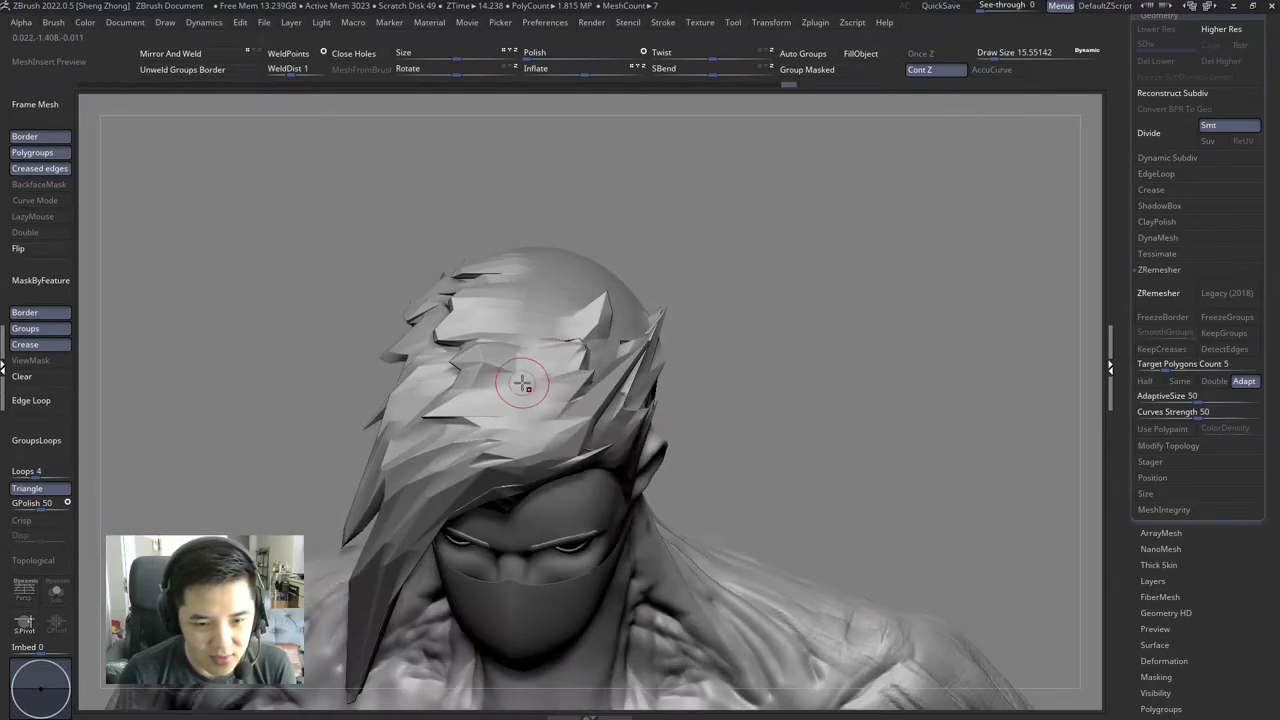
Step: Select the Move Topological brush and push hair locks into place at size 59, then 25
{"action": "key", "text": "space"}
{"action": "key", "text": "b"}
{"action": "key", "text": "m"}
{"action": "key", "text": "t"}
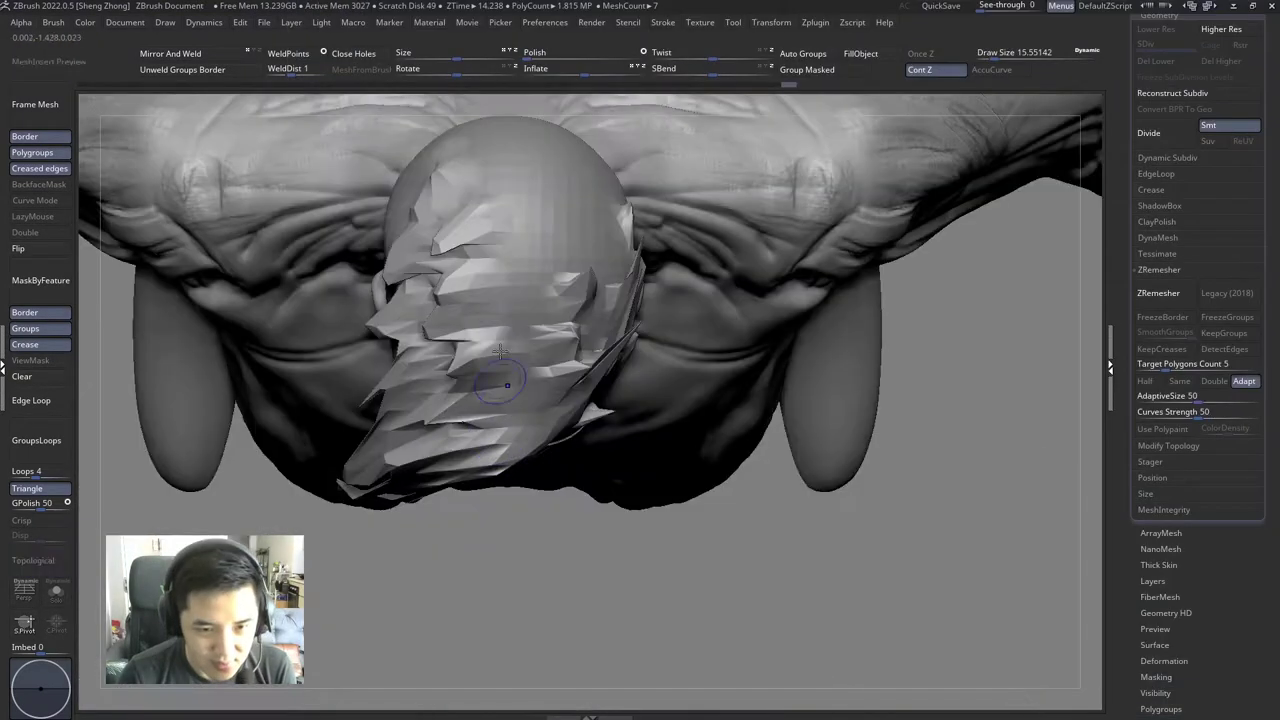
{"action": "key", "text": "space"}
{"action": "right_click_drag", "start_coordinate": [493, 360], "coordinate": [493, 402]}
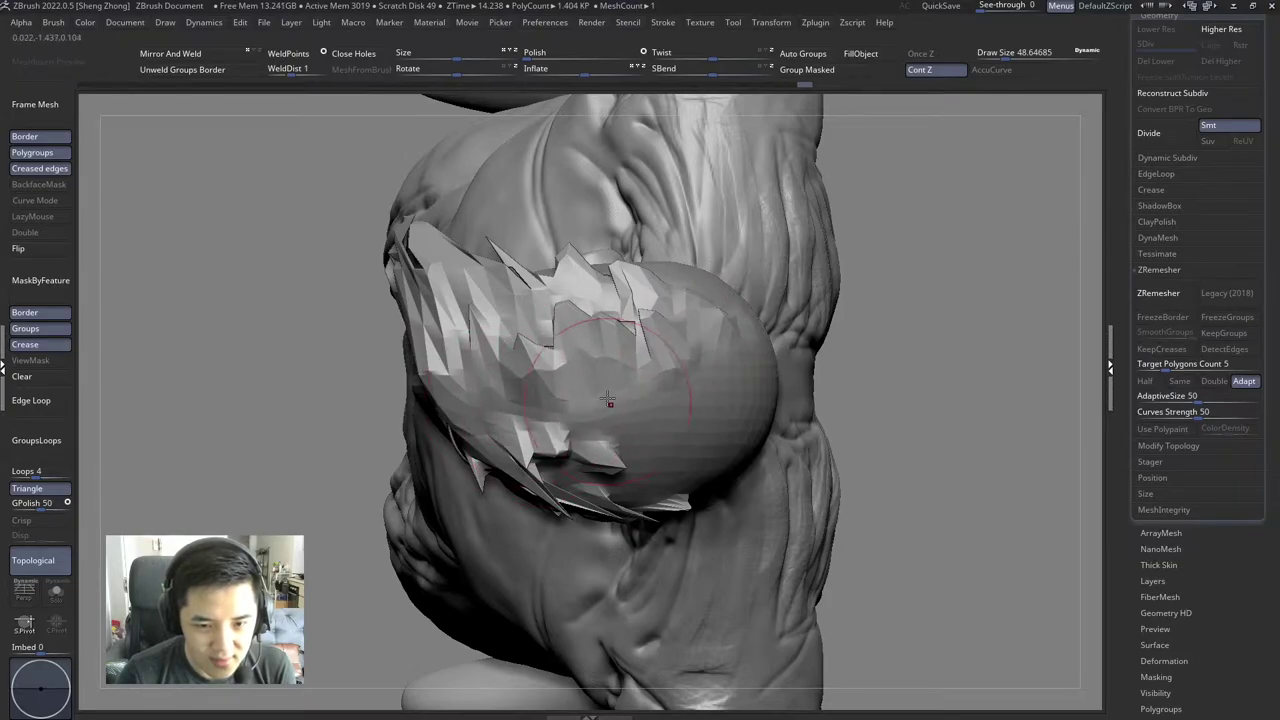
{"action": "mouse_move", "coordinate": [608, 399]}
{"action": "right_mouse_down"}
{"action": "mouse_move", "coordinate": [560, 420]}
{"action": "mouse_move", "coordinate": [496, 413]}
{"action": "mouse_move", "coordinate": [538, 460]}
{"action": "right_mouse_up"}
{"action": "key", "text": "space"}
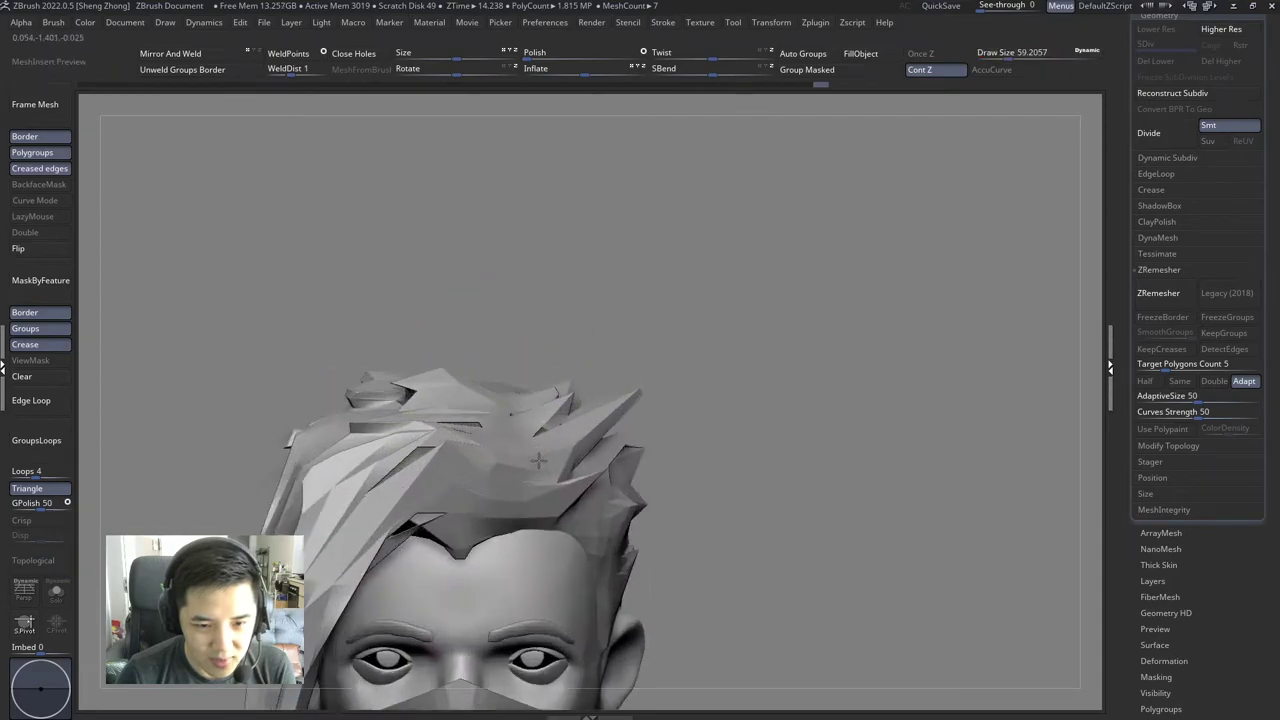
{"action": "left_click_drag", "start_coordinate": [538, 460], "coordinate": [660, 400], "text": "ctrl+shift"}
{"action": "mouse_move", "coordinate": [500, 420]}
{"action": "right_mouse_down", "text": "ctrl"}
{"action": "mouse_move", "coordinate": [342, 402]}
{"action": "mouse_move", "coordinate": [576, 447]}
{"action": "mouse_move", "coordinate": [553, 443]}
{"action": "right_mouse_up", "text": "ctrl"}
{"action": "key", "text": "space"}
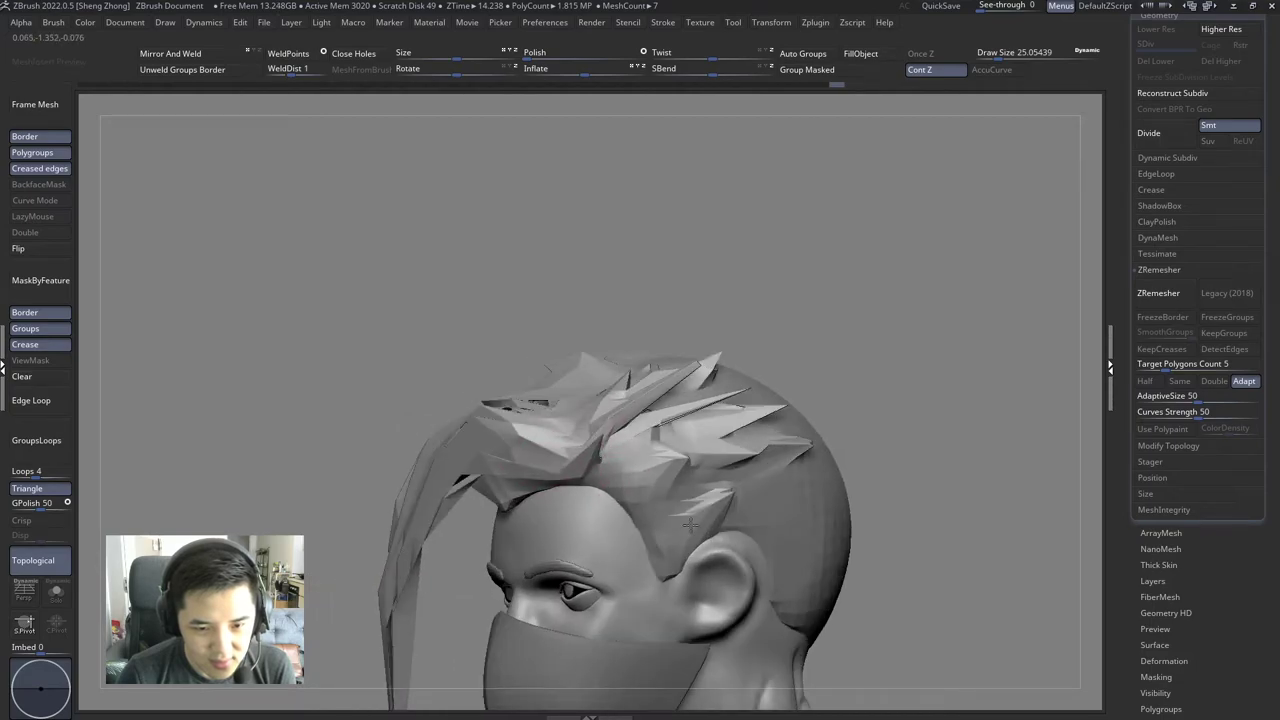
Step: Check the hair from front and lower side, resizing the brush between 14 and 29
{"action": "mouse_move", "coordinate": [690, 524]}
{"action": "right_mouse_down"}
{"action": "mouse_move", "coordinate": [571, 457]}
{"action": "mouse_move", "coordinate": [575, 480]}
{"action": "mouse_move", "coordinate": [541, 478]}
{"action": "mouse_move", "coordinate": [568, 420]}
{"action": "mouse_move", "coordinate": [571, 340]}
{"action": "mouse_move", "coordinate": [568, 369]}
{"action": "right_mouse_up"}
{"action": "key", "text": "space"}
{"action": "key", "text": "space"}
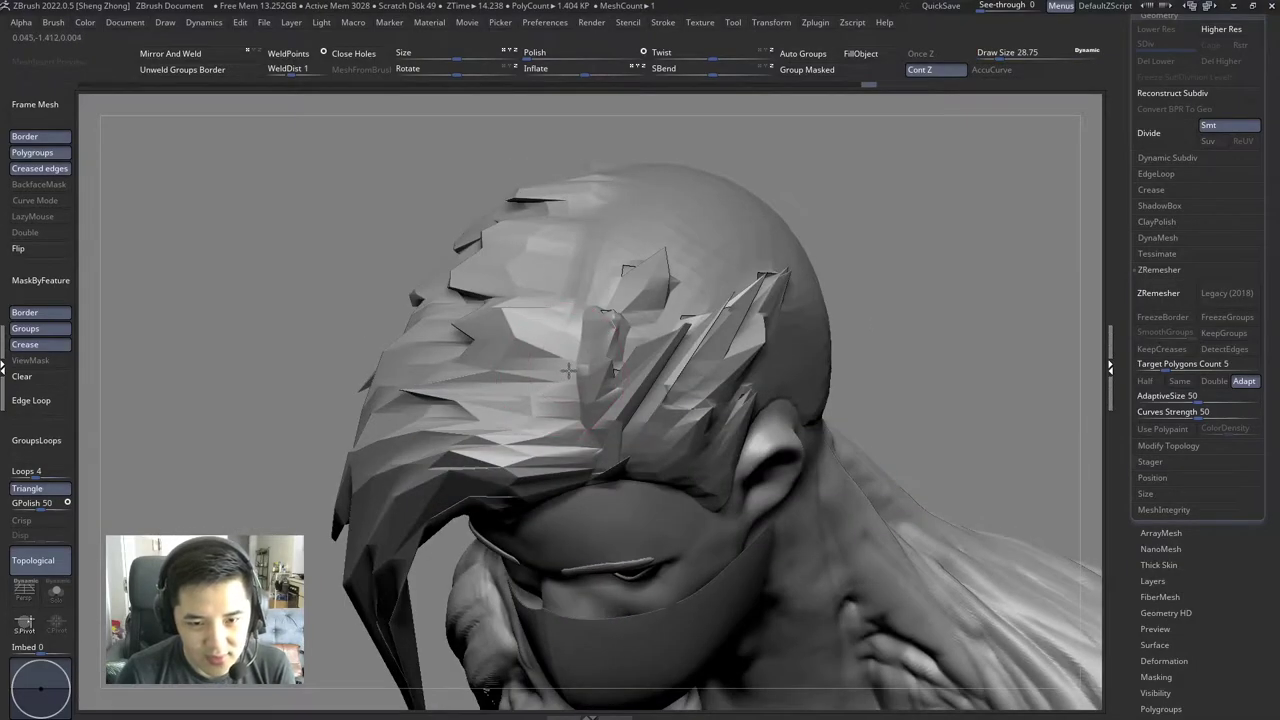
{"action": "mouse_move", "coordinate": [578, 295]}
{"action": "right_mouse_down"}
{"action": "mouse_move", "coordinate": [571, 286]}
{"action": "mouse_move", "coordinate": [609, 347]}
{"action": "mouse_move", "coordinate": [532, 199]}
{"action": "mouse_move", "coordinate": [583, 314]}
{"action": "mouse_move", "coordinate": [540, 300]}
{"action": "mouse_move", "coordinate": [568, 440]}
{"action": "mouse_move", "coordinate": [623, 366]}
{"action": "mouse_move", "coordinate": [617, 325]}
{"action": "mouse_move", "coordinate": [557, 371]}
{"action": "right_mouse_up"}
{"action": "key", "text": "space"}
{"action": "key", "text": "f"}
{"action": "key", "text": "space"}
{"action": "key", "text": "space"}
{"action": "mouse_move", "coordinate": [557, 357]}
{"action": "left_mouse_down"}
{"action": "mouse_move", "coordinate": [575, 357]}
{"action": "mouse_move", "coordinate": [575, 370]}
{"action": "left_mouse_up"}
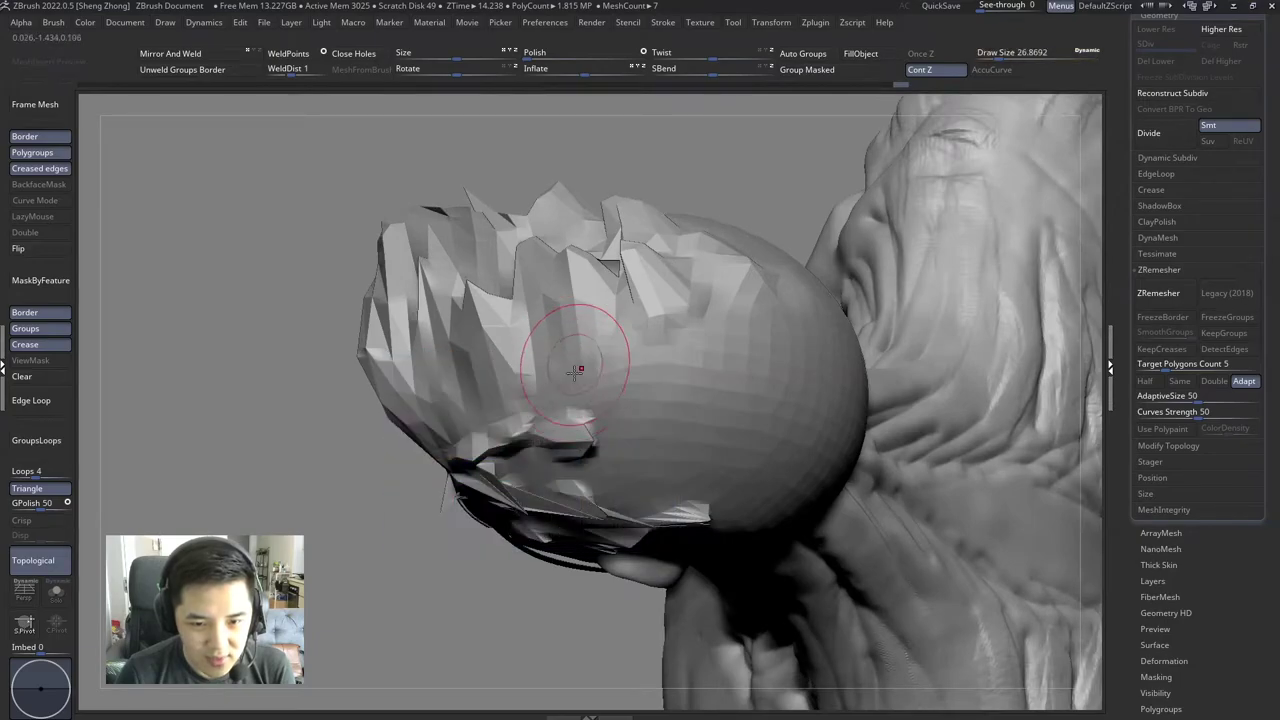
Step: Review the locks at the back of the skull and side profile, sizing the brush up to 68
{"action": "mouse_move", "coordinate": [594, 413]}
{"action": "right_mouse_down"}
{"action": "mouse_move", "coordinate": [614, 366]}
{"action": "mouse_move", "coordinate": [600, 348]}
{"action": "mouse_move", "coordinate": [633, 398]}
{"action": "right_mouse_up"}
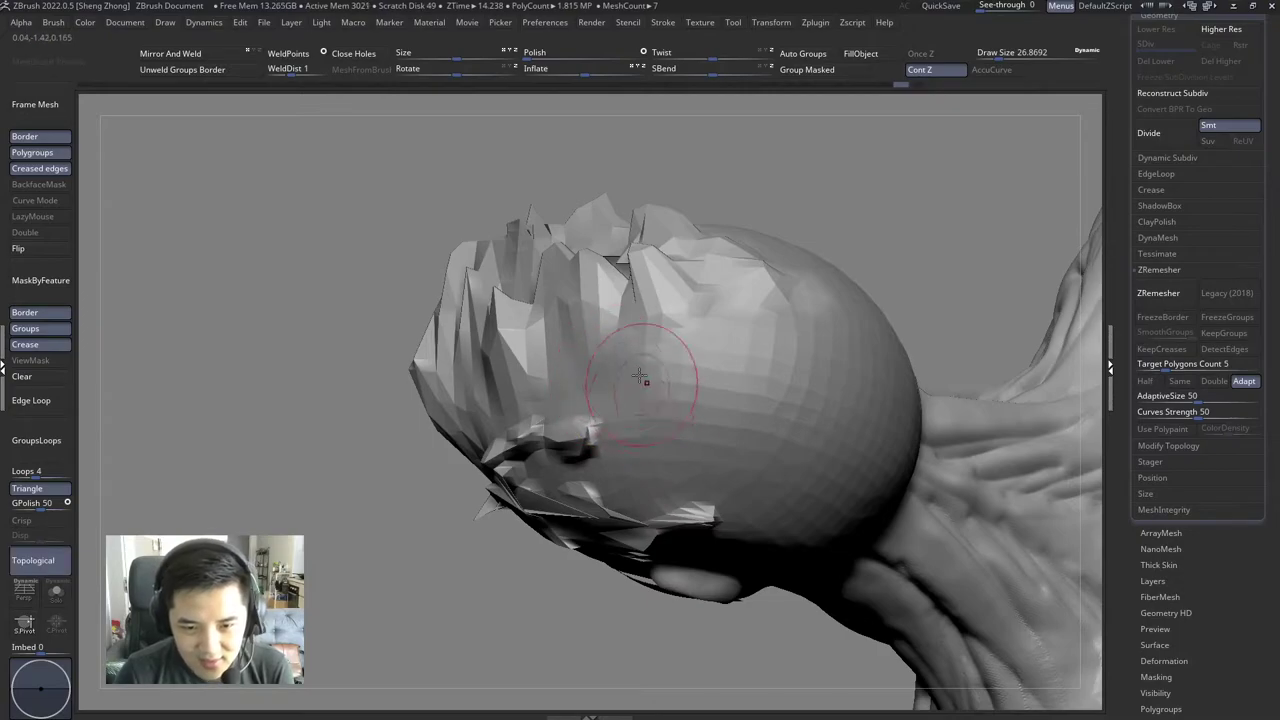
{"action": "mouse_move", "coordinate": [684, 400]}
{"action": "right_mouse_down"}
{"action": "mouse_move", "coordinate": [694, 274]}
{"action": "mouse_move", "coordinate": [606, 443]}
{"action": "mouse_move", "coordinate": [513, 400]}
{"action": "mouse_move", "coordinate": [410, 398]}
{"action": "right_mouse_up"}
{"action": "key", "text": "space"}
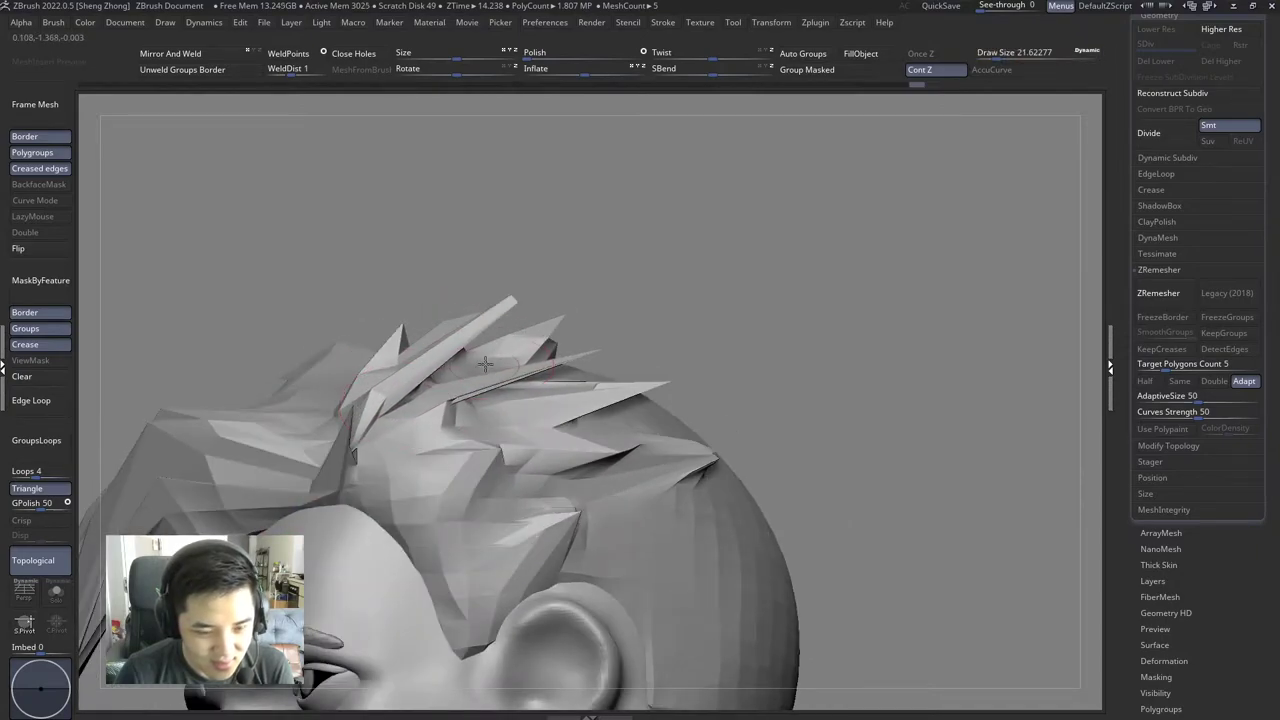
{"action": "mouse_move", "coordinate": [484, 364]}
{"action": "right_mouse_down"}
{"action": "mouse_move", "coordinate": [556, 413]}
{"action": "mouse_move", "coordinate": [686, 423]}
{"action": "mouse_move", "coordinate": [586, 409]}
{"action": "mouse_move", "coordinate": [623, 366]}
{"action": "mouse_move", "coordinate": [652, 360]}
{"action": "right_mouse_up"}
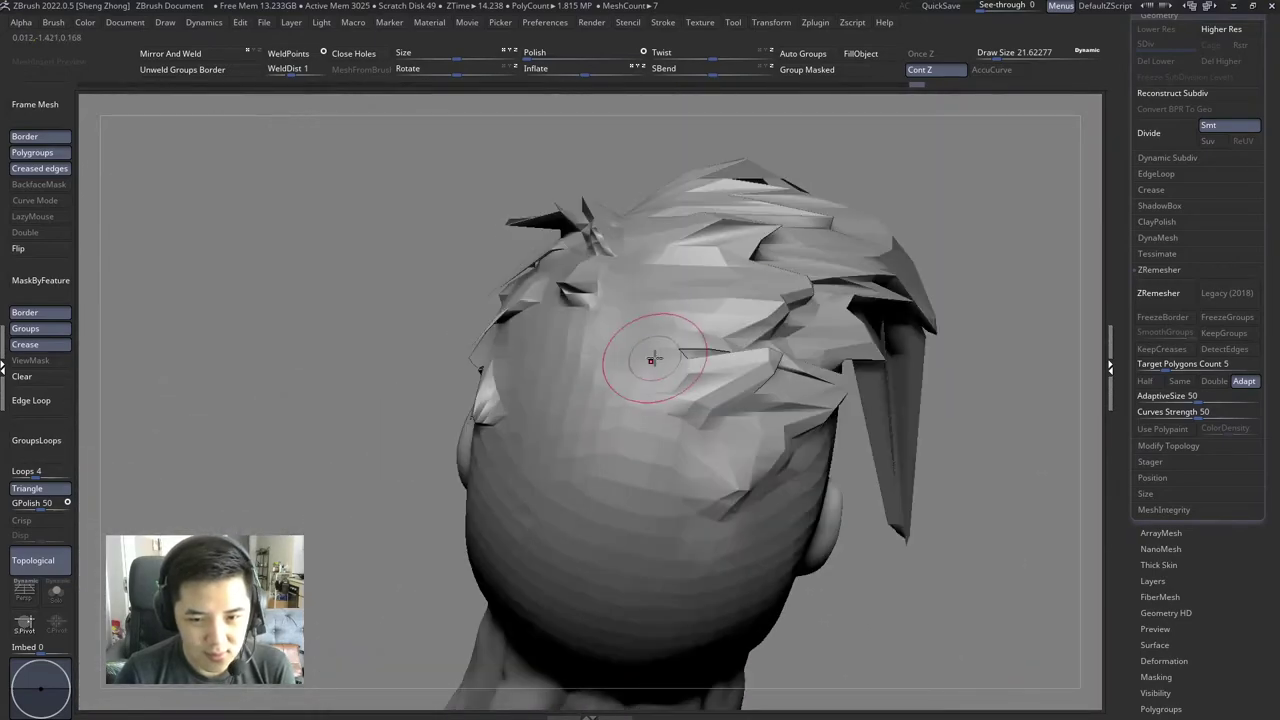
{"action": "key", "text": "space"}
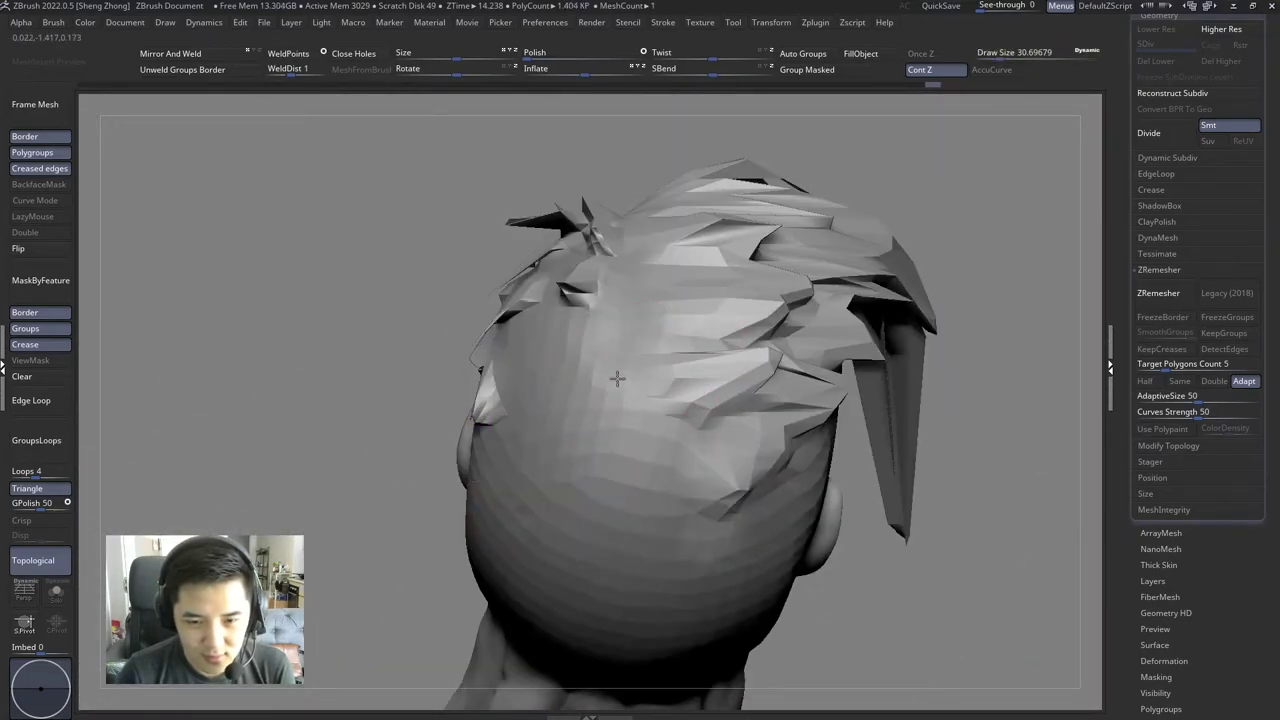
{"action": "mouse_move", "coordinate": [623, 348]}
{"action": "right_mouse_down"}
{"action": "mouse_move", "coordinate": [623, 363]}
{"action": "mouse_move", "coordinate": [604, 305]}
{"action": "mouse_move", "coordinate": [659, 237]}
{"action": "mouse_move", "coordinate": [443, 266]}
{"action": "mouse_move", "coordinate": [606, 220]}
{"action": "mouse_move", "coordinate": [628, 350]}
{"action": "right_mouse_up"}
{"action": "mouse_move", "coordinate": [636, 289]}
{"action": "right_mouse_down"}
{"action": "mouse_move", "coordinate": [632, 417]}
{"action": "mouse_move", "coordinate": [717, 237]}
{"action": "mouse_move", "coordinate": [663, 295]}
{"action": "mouse_move", "coordinate": [694, 286]}
{"action": "mouse_move", "coordinate": [651, 346]}
{"action": "mouse_move", "coordinate": [651, 274]}
{"action": "mouse_move", "coordinate": [800, 257]}
{"action": "mouse_move", "coordinate": [760, 290]}
{"action": "mouse_move", "coordinate": [600, 294]}
{"action": "mouse_move", "coordinate": [749, 272]}
{"action": "mouse_move", "coordinate": [690, 305]}
{"action": "mouse_move", "coordinate": [589, 329]}
{"action": "mouse_move", "coordinate": [763, 364]}
{"action": "mouse_move", "coordinate": [743, 337]}
{"action": "mouse_move", "coordinate": [595, 363]}
{"action": "mouse_move", "coordinate": [500, 300]}
{"action": "mouse_move", "coordinate": [524, 381]}
{"action": "right_mouse_up"}
{"action": "key", "text": "space"}
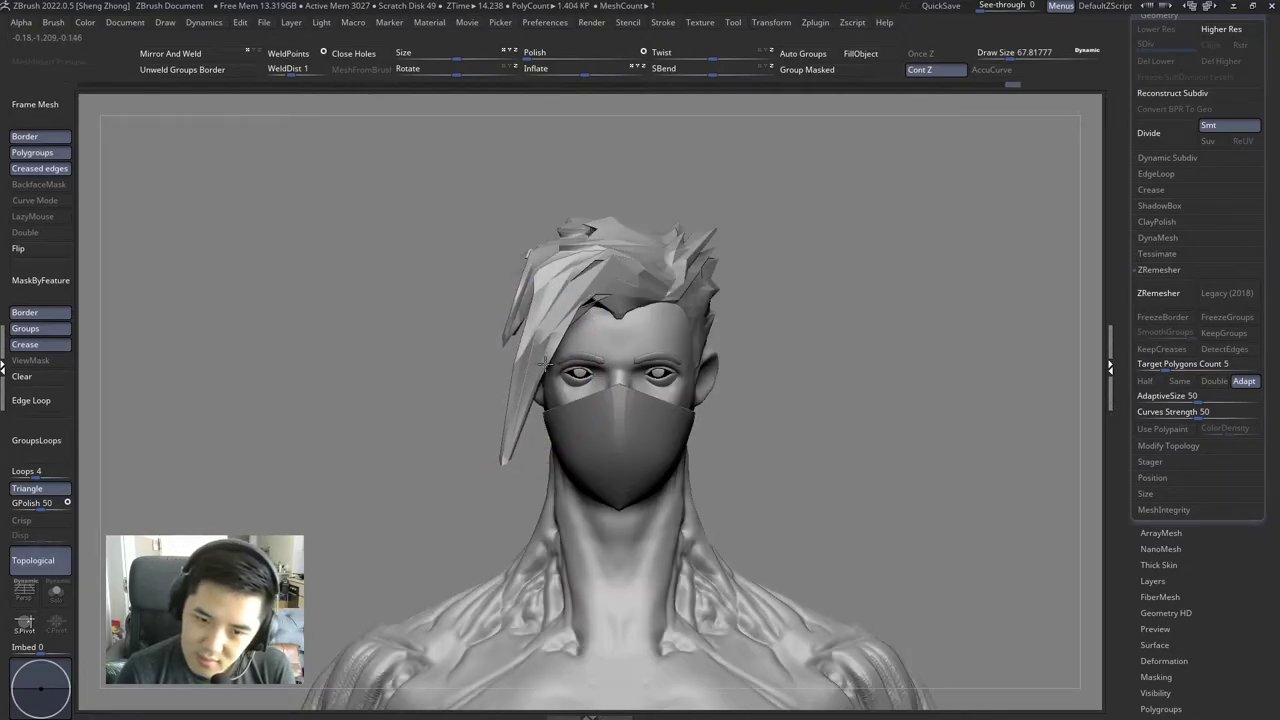
Step: Briefly switch to the MeshInsert brush with the B-I-M shortcut
{"action": "key", "text": "b"}
{"action": "key", "text": "i"}
{"action": "key", "text": "m"}
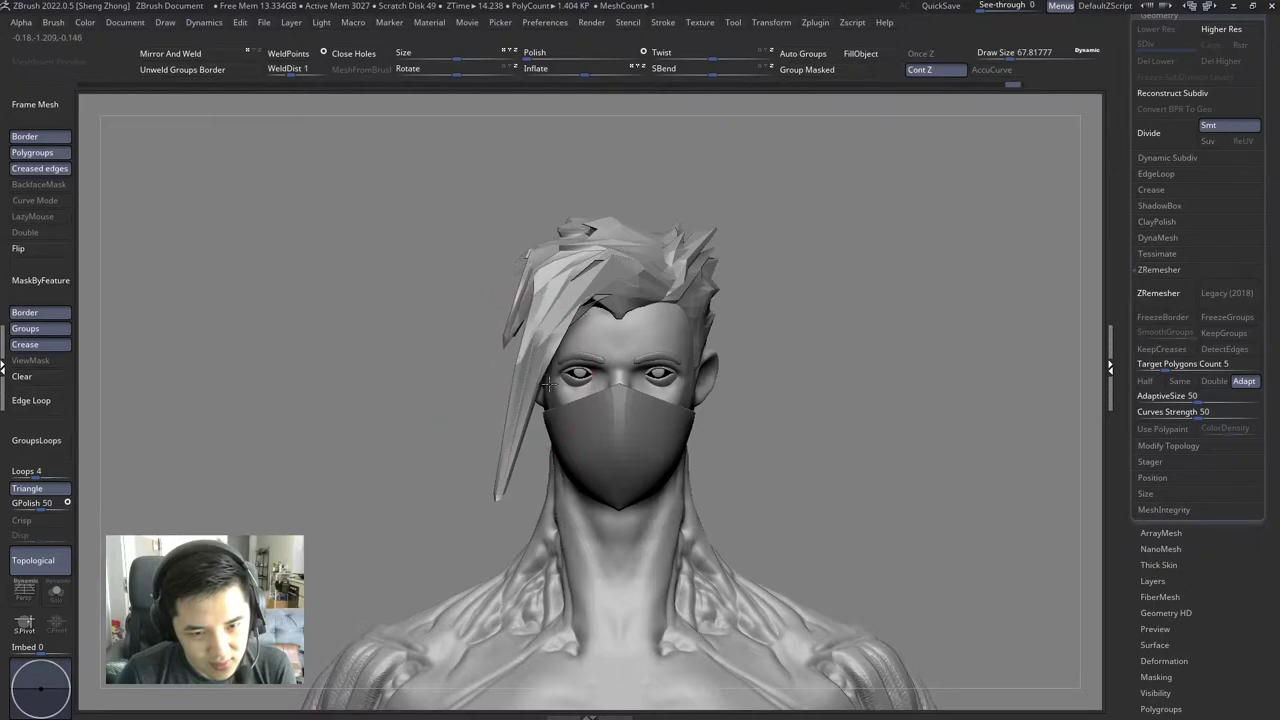
Step: Frame the face mask in side profile and shrink the brush to about 9.4
{"action": "right_click_drag", "start_coordinate": [532, 374], "coordinate": [514, 357]}
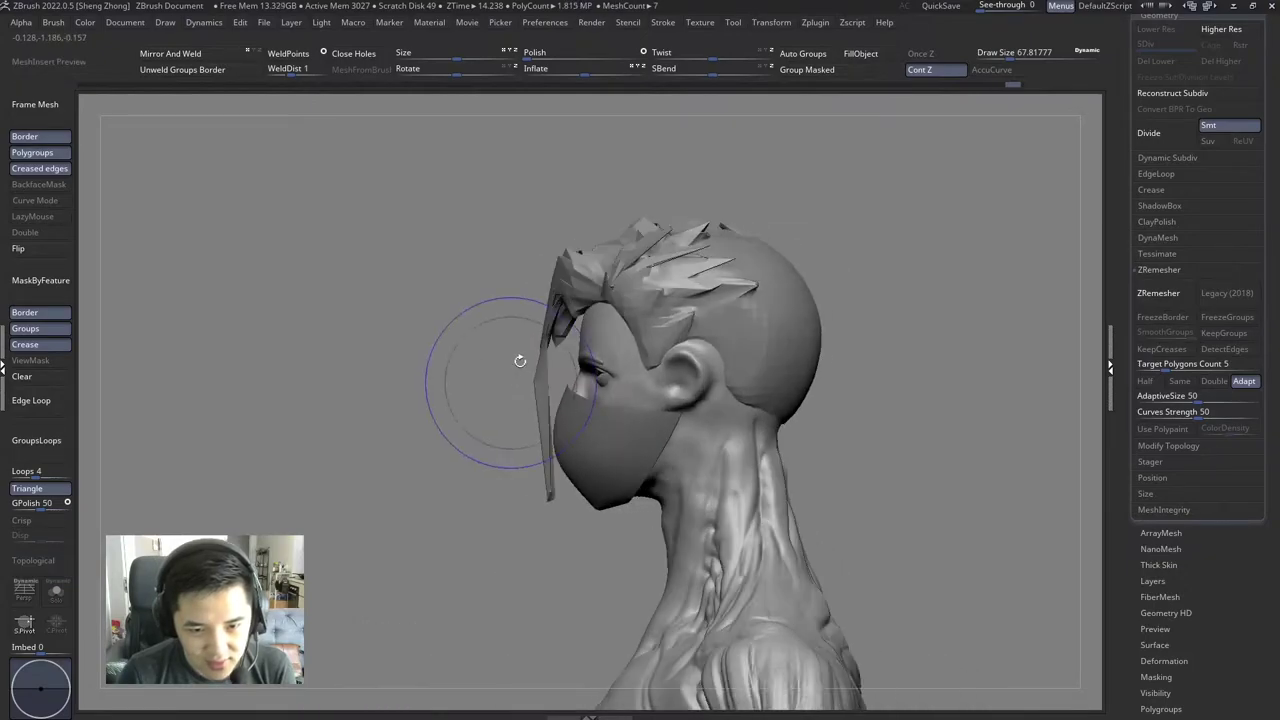
{"action": "key", "text": "space"}
{"action": "key", "text": "space"}
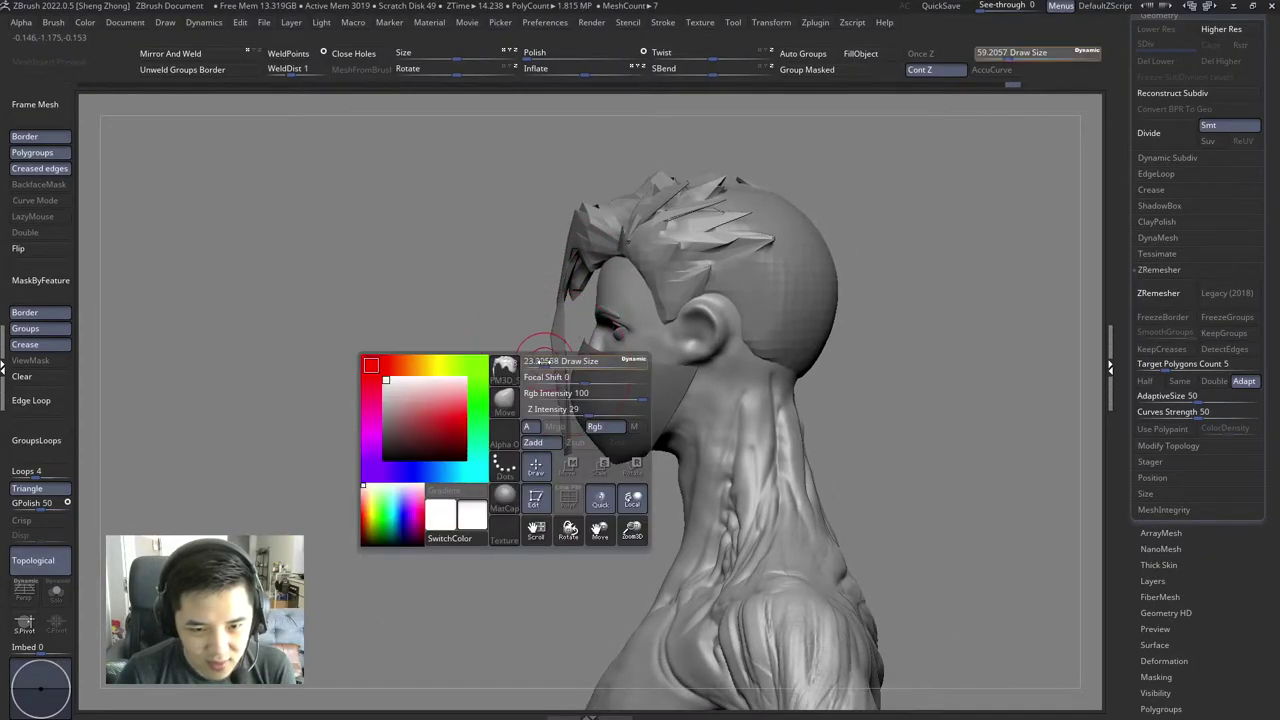
{"action": "mouse_move", "coordinate": [554, 366]}
{"action": "right_mouse_down", "text": "ctrl"}
{"action": "mouse_move", "coordinate": [578, 511]}
{"action": "mouse_move", "coordinate": [543, 380]}
{"action": "mouse_move", "coordinate": [508, 366]}
{"action": "right_mouse_up", "text": "ctrl"}
{"action": "key", "text": "space"}
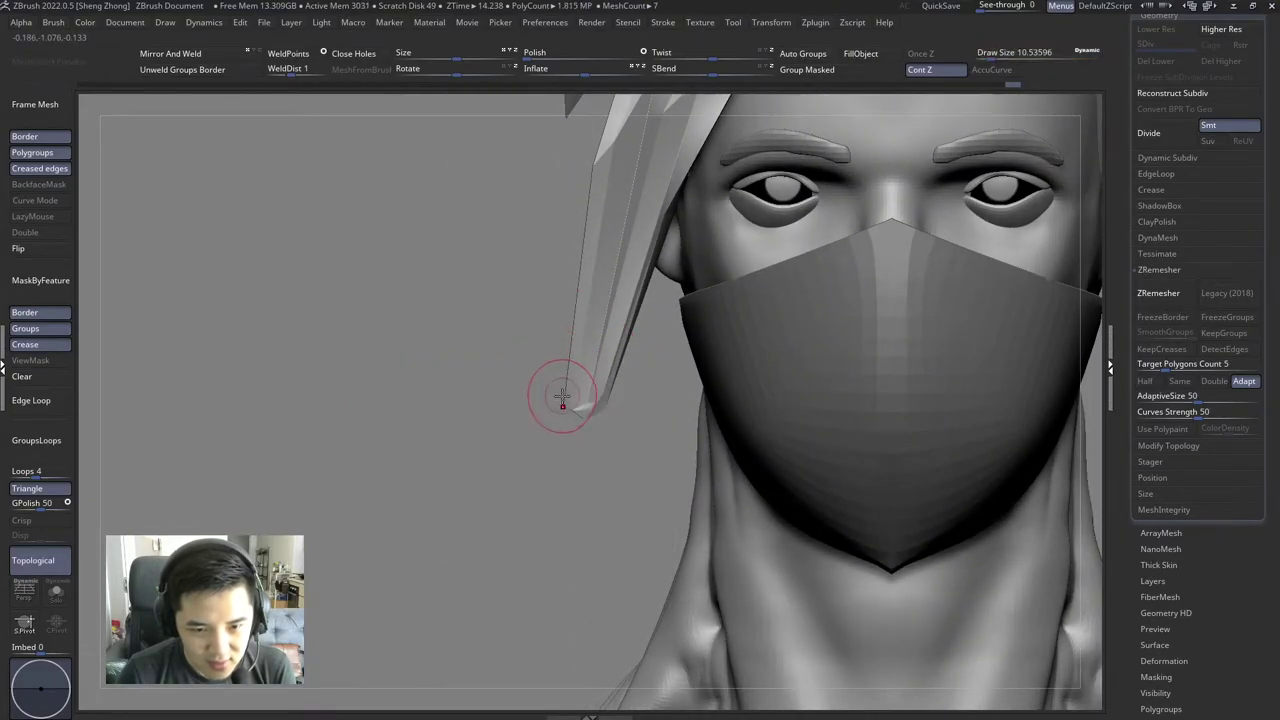
{"action": "right_click_drag", "start_coordinate": [679, 257], "coordinate": [591, 395]}
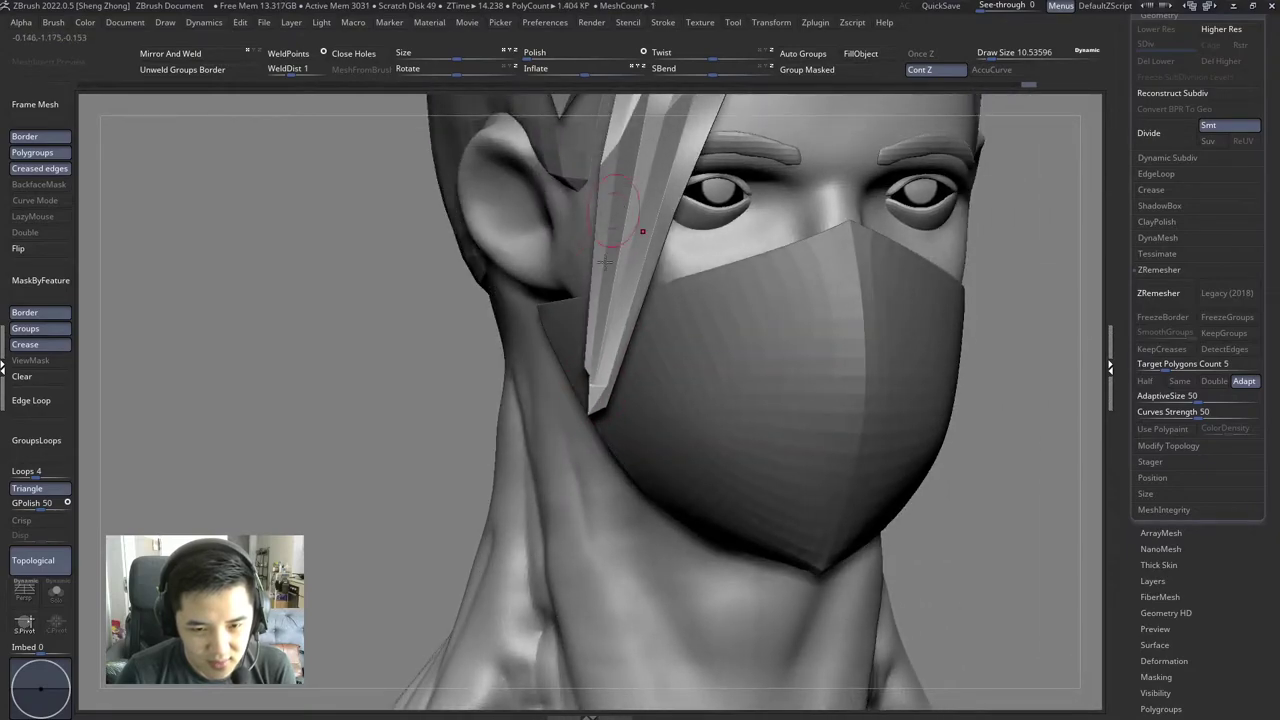
{"action": "key", "text": "space"}
{"action": "right_click_drag", "start_coordinate": [598, 272], "coordinate": [595, 352]}
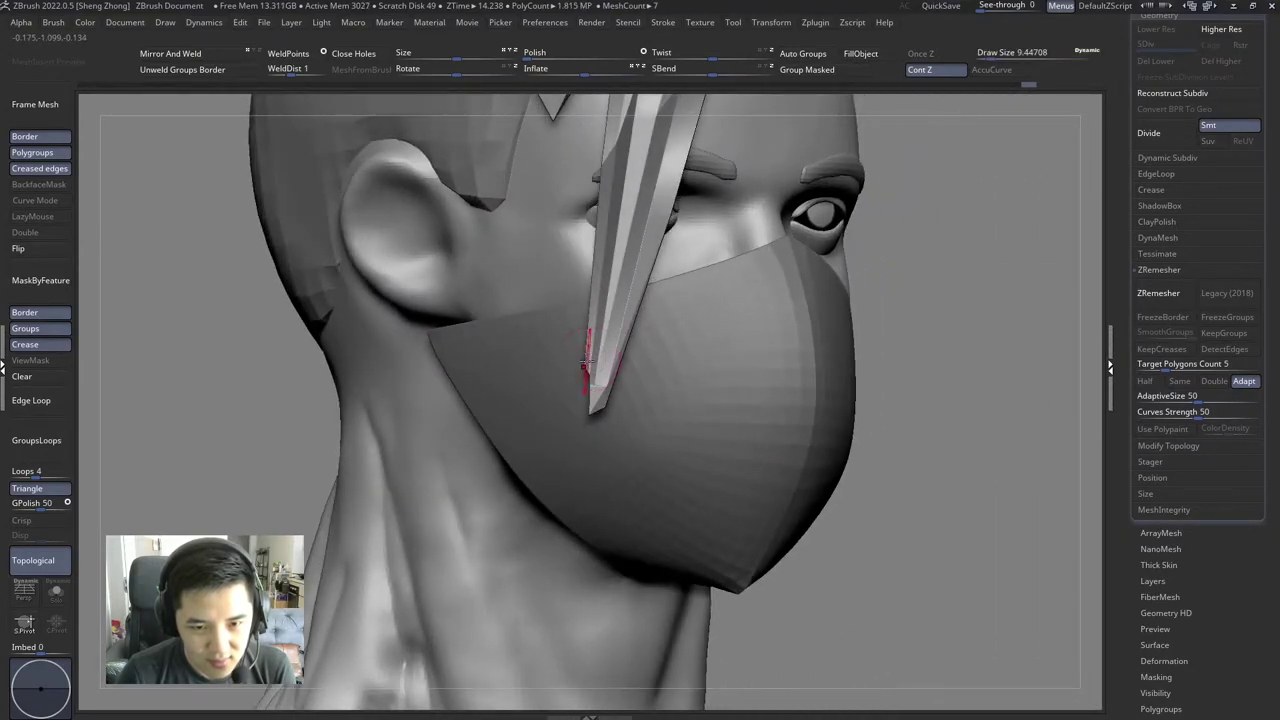
Step: Sweep the front lock's tip down beside the mask, ending with the brush at about 87
{"action": "mouse_move", "coordinate": [647, 91]}
{"action": "right_mouse_down"}
{"action": "mouse_move", "coordinate": [560, 380]}
{"action": "mouse_move", "coordinate": [617, 366]}
{"action": "mouse_move", "coordinate": [490, 316]}
{"action": "mouse_move", "coordinate": [520, 340]}
{"action": "mouse_move", "coordinate": [487, 314]}
{"action": "right_mouse_up"}
{"action": "key", "text": "space"}
{"action": "key", "text": "space"}
{"action": "key", "text": "space"}
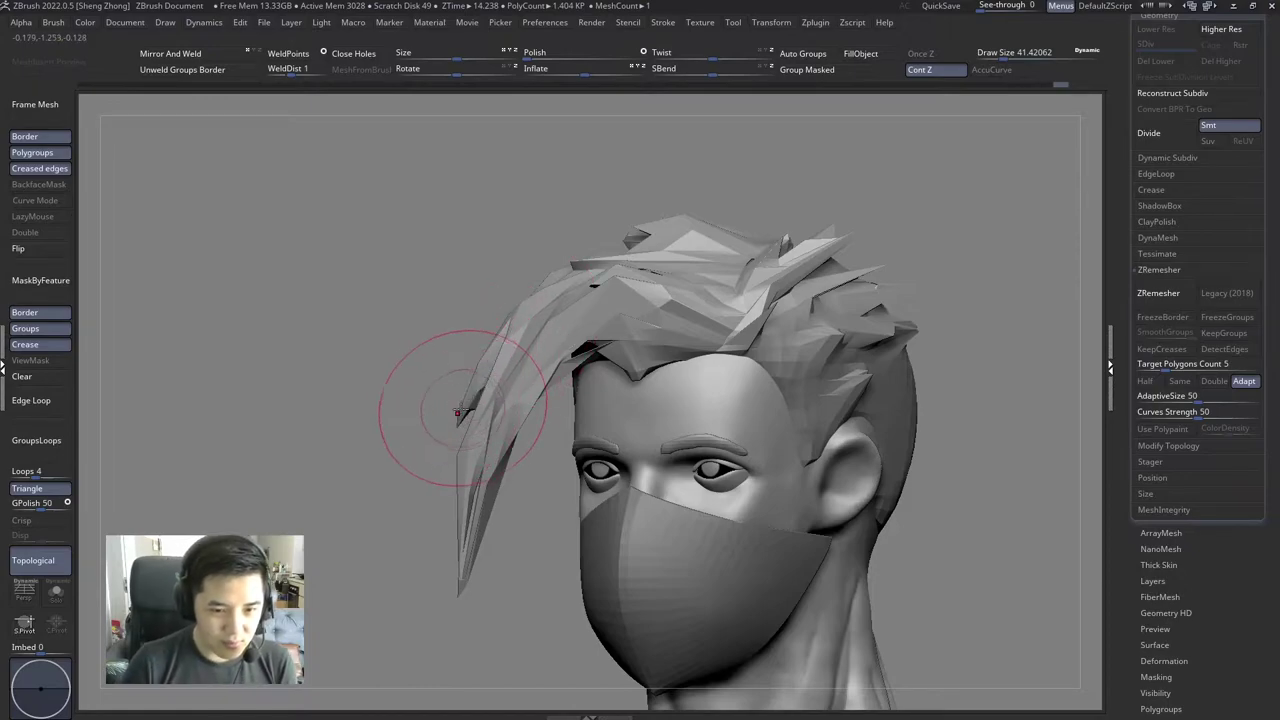
{"action": "mouse_move", "coordinate": [487, 381]}
{"action": "right_mouse_down"}
{"action": "mouse_move", "coordinate": [498, 427]}
{"action": "mouse_move", "coordinate": [557, 386]}
{"action": "mouse_move", "coordinate": [478, 361]}
{"action": "mouse_move", "coordinate": [468, 288]}
{"action": "mouse_move", "coordinate": [500, 277]}
{"action": "mouse_move", "coordinate": [400, 230]}
{"action": "mouse_move", "coordinate": [470, 225]}
{"action": "mouse_move", "coordinate": [517, 243]}
{"action": "mouse_move", "coordinate": [570, 230]}
{"action": "mouse_move", "coordinate": [510, 210]}
{"action": "mouse_move", "coordinate": [492, 247]}
{"action": "mouse_move", "coordinate": [438, 242]}
{"action": "right_mouse_up"}
{"action": "key", "text": "space"}
{"action": "key", "text": "space"}
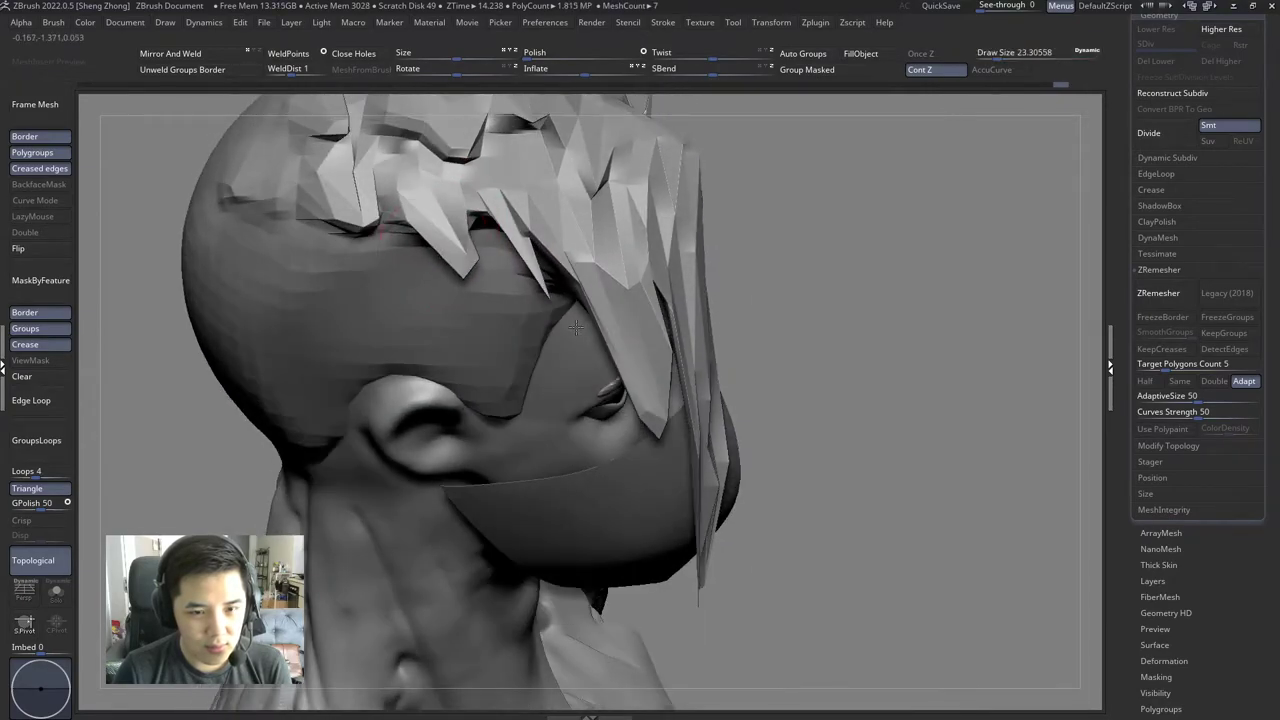
{"action": "mouse_move", "coordinate": [529, 287]}
{"action": "right_mouse_down"}
{"action": "mouse_move", "coordinate": [520, 190]}
{"action": "mouse_move", "coordinate": [504, 231]}
{"action": "mouse_move", "coordinate": [540, 180]}
{"action": "mouse_move", "coordinate": [552, 188]}
{"action": "right_mouse_up"}
{"action": "key", "text": "space"}
{"action": "mouse_move", "coordinate": [643, 240]}
{"action": "right_mouse_down"}
{"action": "mouse_move", "coordinate": [593, 222]}
{"action": "mouse_move", "coordinate": [629, 214]}
{"action": "mouse_move", "coordinate": [466, 229]}
{"action": "right_mouse_up"}
{"action": "key", "text": "space"}
{"action": "left_click_drag", "start_coordinate": [507, 212], "coordinate": [566, 276]}
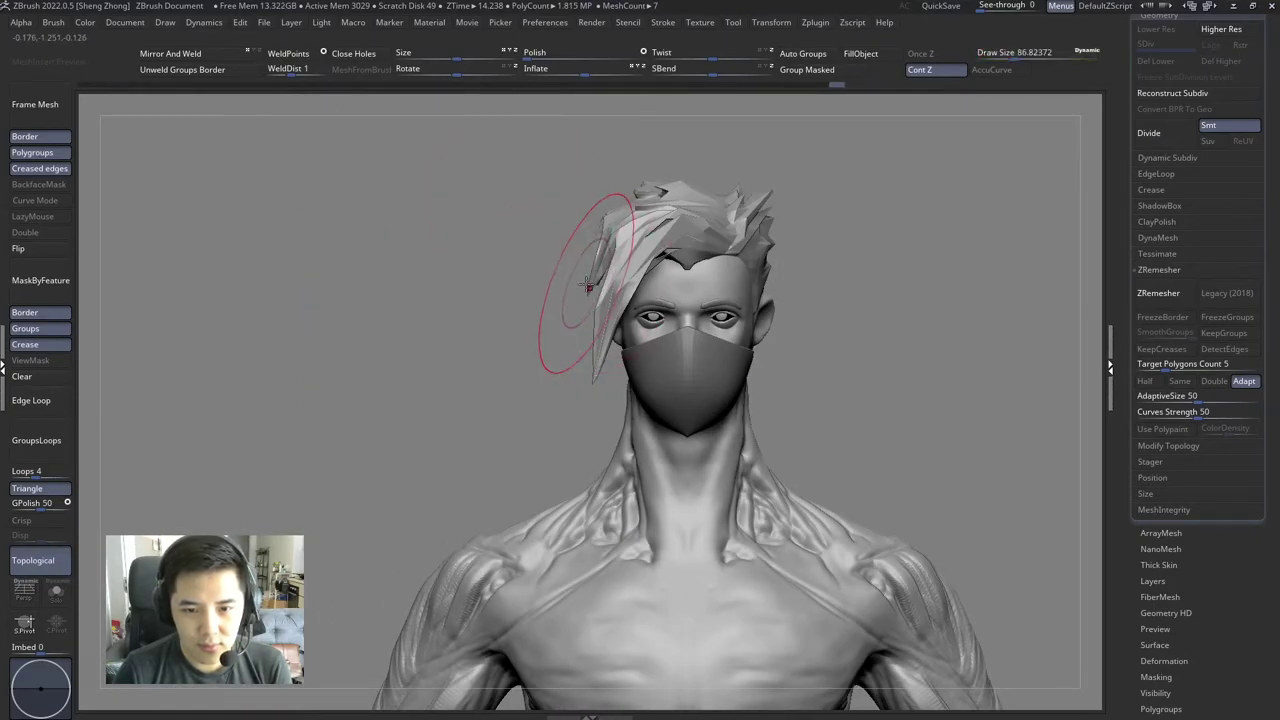
Step: Orbit around the head, resizing the brush from about 62 up to about 87
{"action": "key", "text": "space"}
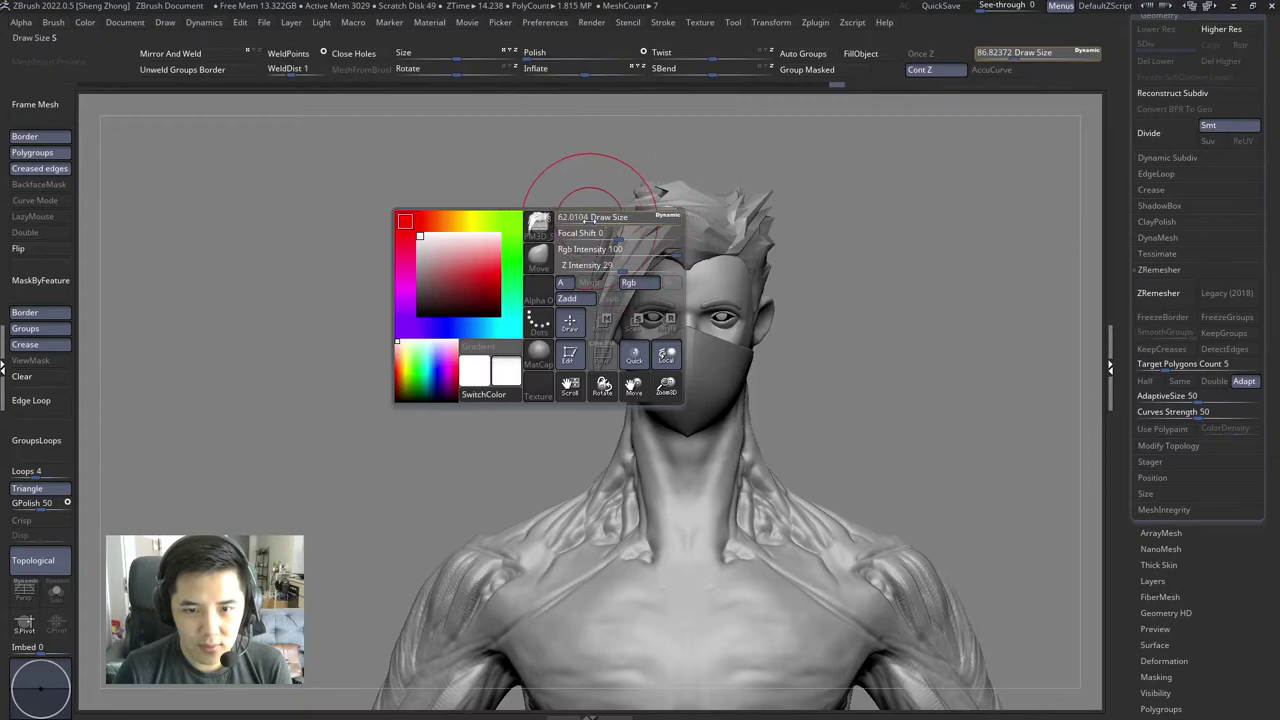
{"action": "left_click_drag", "start_coordinate": [596, 219], "coordinate": [593, 219]}
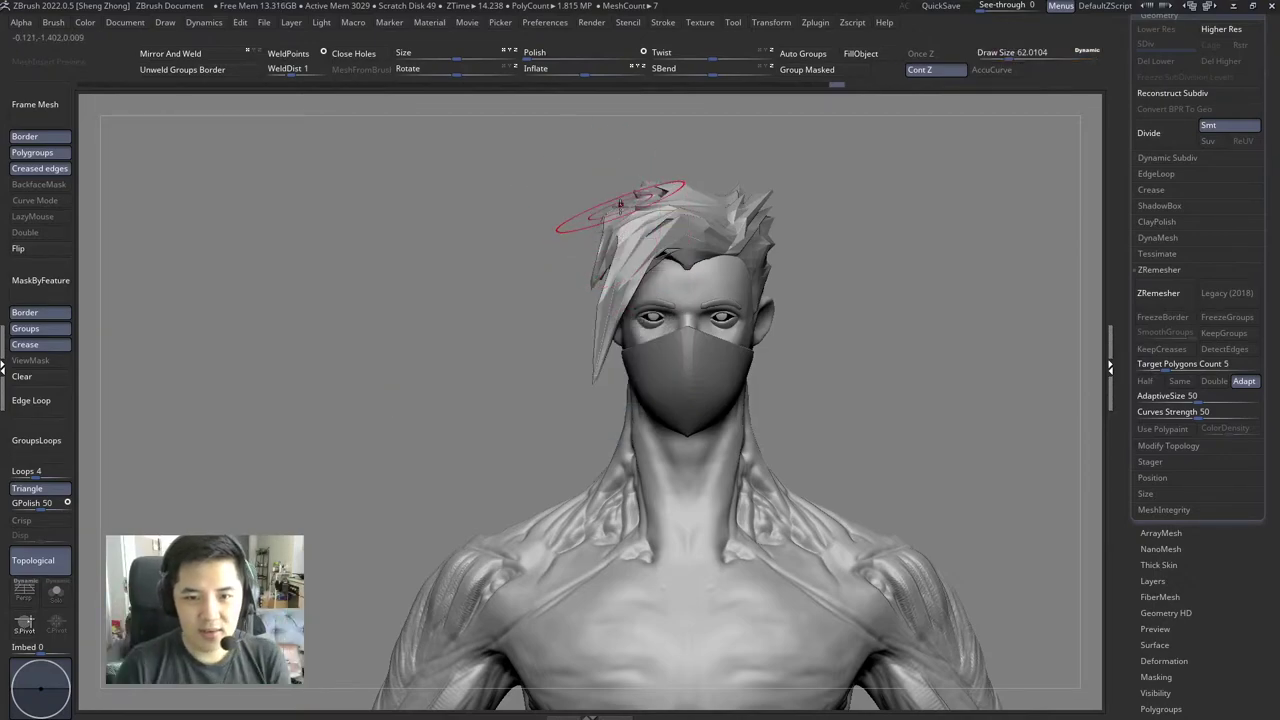
{"action": "scroll", "coordinate": [573, 262], "scroll_direction": "up", "scroll_amount": 3}
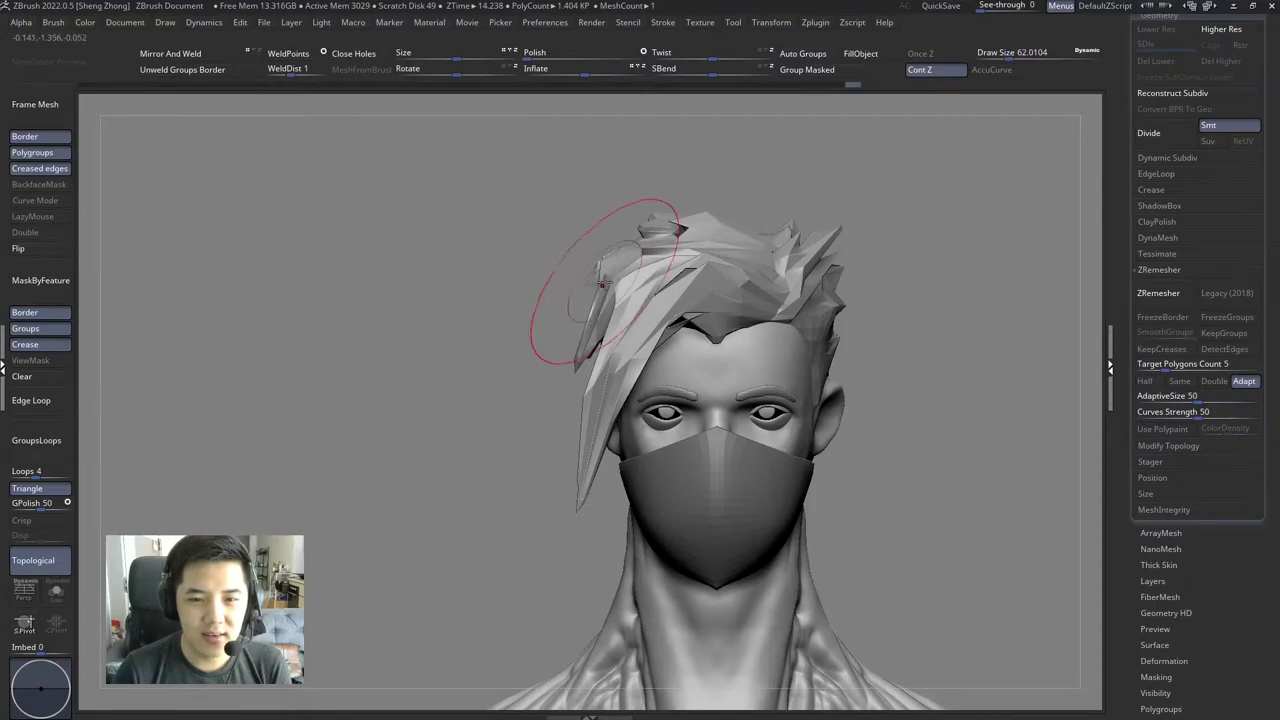
{"action": "mouse_move", "coordinate": [517, 286]}
{"action": "left_mouse_down"}
{"action": "mouse_move", "coordinate": [595, 320]}
{"action": "mouse_move", "coordinate": [505, 268]}
{"action": "left_mouse_up"}
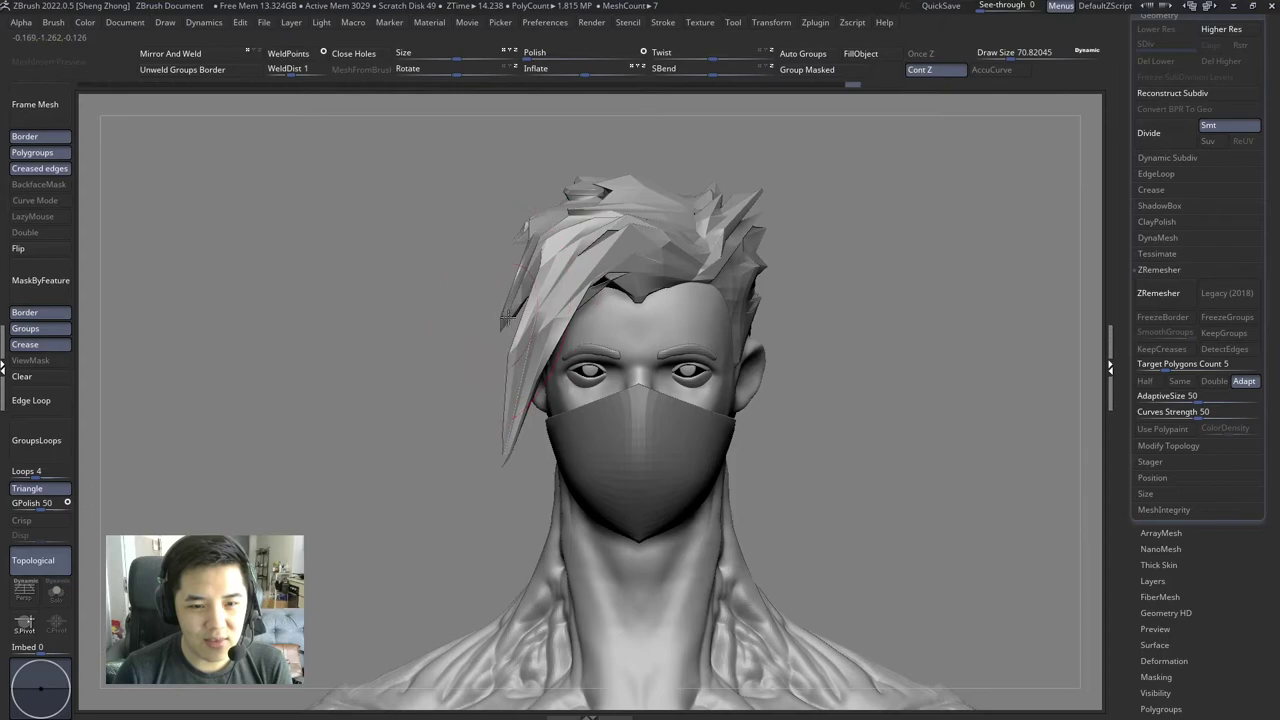
{"action": "scroll", "coordinate": [528, 343], "scroll_direction": "down", "scroll_amount": 2}
{"action": "scroll", "coordinate": [528, 343], "scroll_direction": "down", "scroll_amount": 3}
{"action": "scroll", "coordinate": [471, 386], "scroll_direction": "up", "scroll_amount": 3}
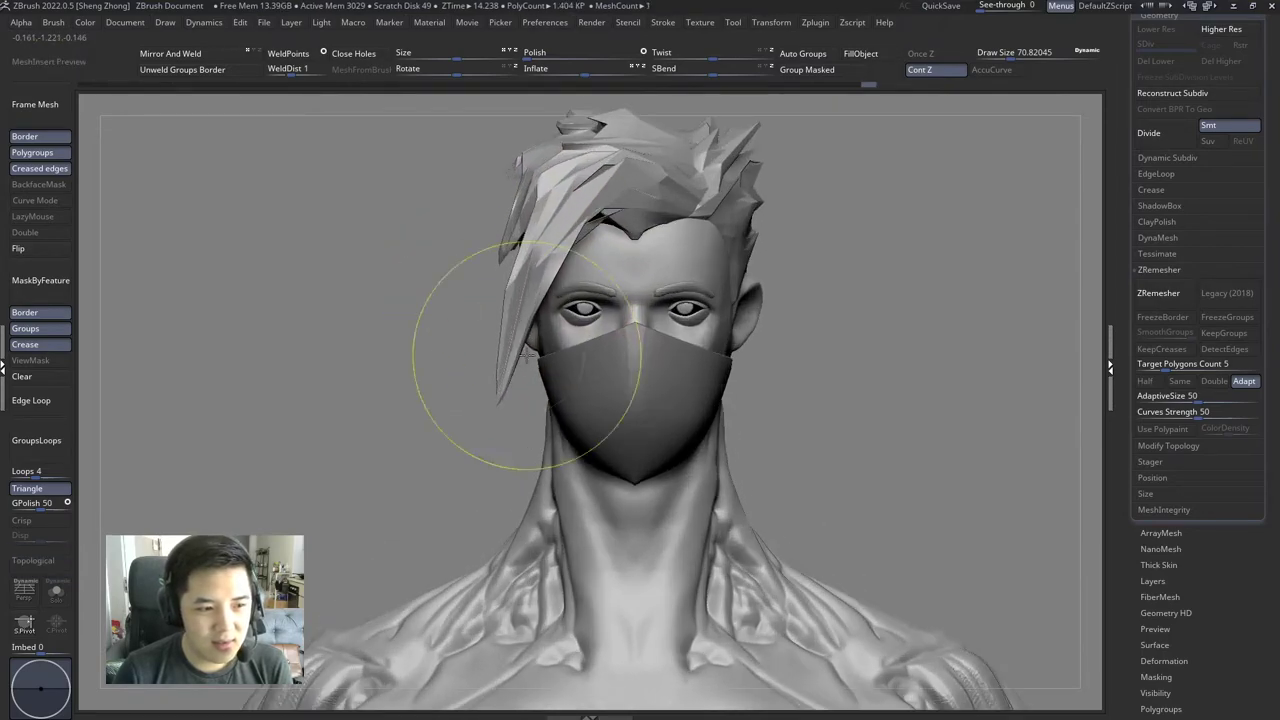
{"action": "scroll", "coordinate": [510, 308], "scroll_direction": "up", "scroll_amount": 3}
{"action": "right_click", "coordinate": [510, 308]}
{"action": "mouse_move", "coordinate": [510, 300]}
{"action": "left_mouse_down"}
{"action": "mouse_move", "coordinate": [528, 300]}
{"action": "mouse_move", "coordinate": [505, 292]}
{"action": "mouse_move", "coordinate": [554, 265]}
{"action": "left_mouse_up"}
Step: Sculpt the front hair locks from a side view with brush sizes of about 46, 29 and 59
{"action": "right_click", "coordinate": [505, 280]}
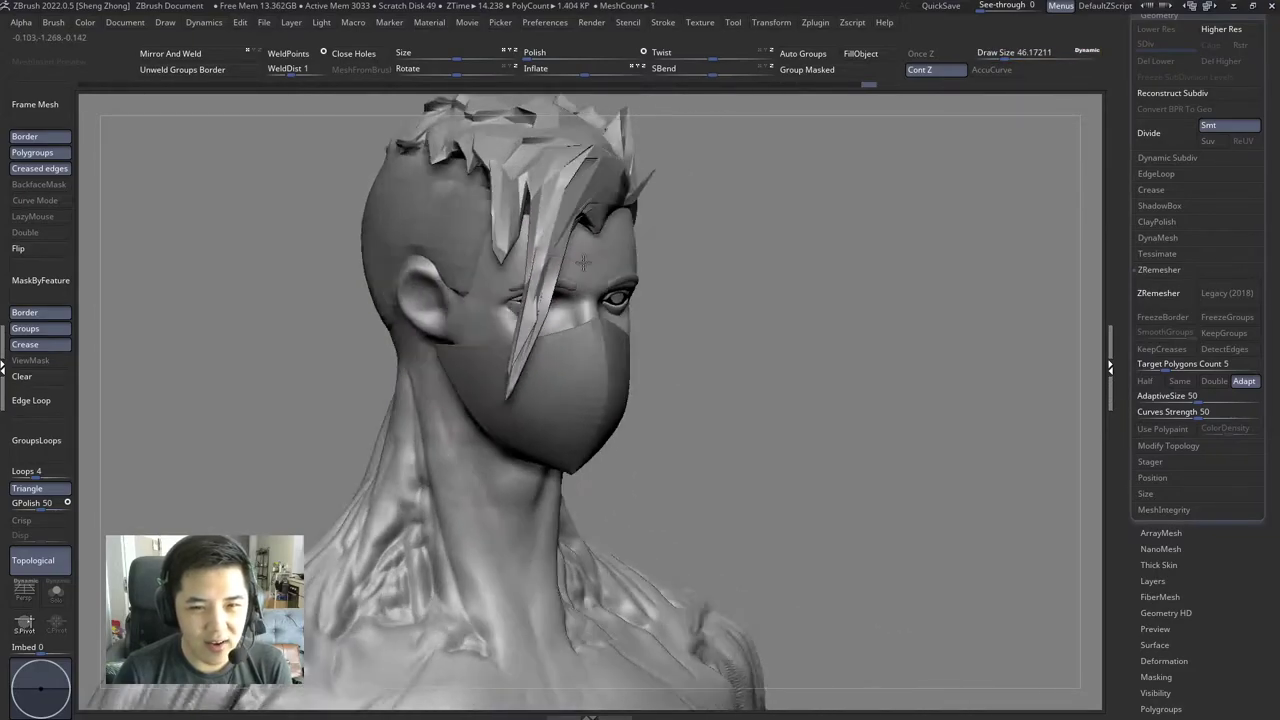
{"action": "right_click_drag", "start_coordinate": [555, 265], "coordinate": [555, 235], "text": "ctrl"}
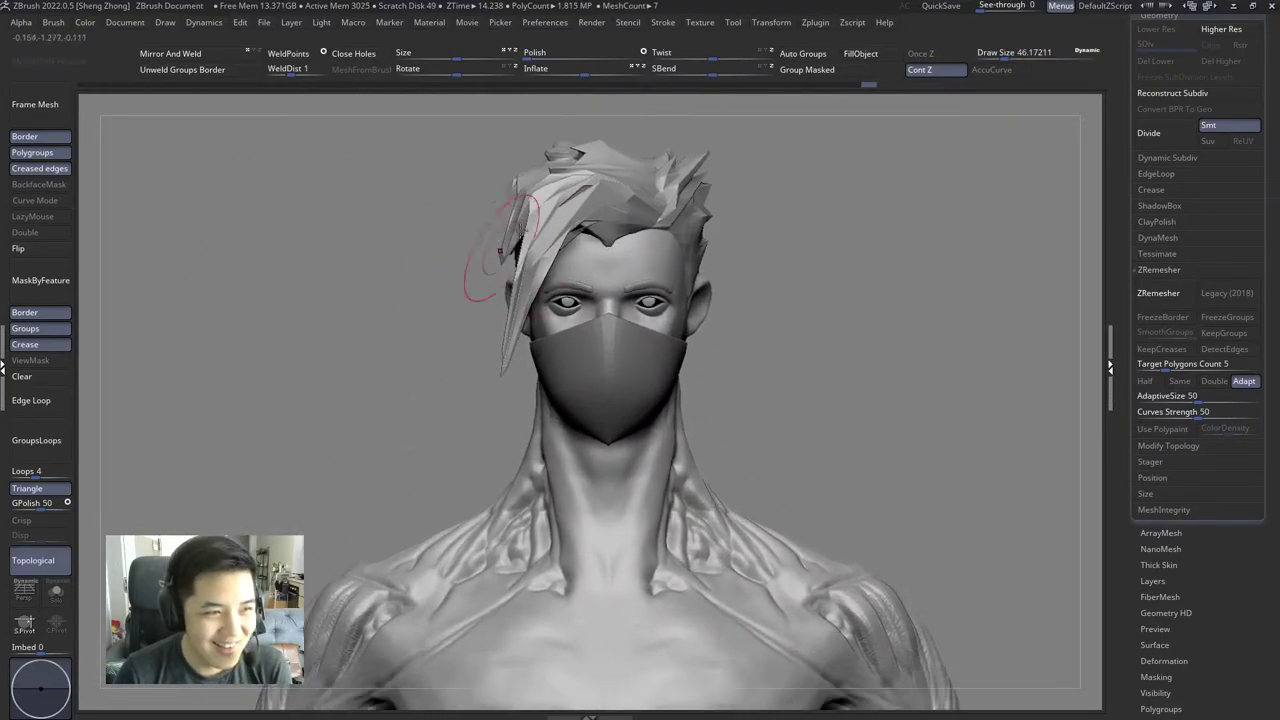
{"action": "right_click", "coordinate": [555, 225]}
{"action": "left_click_drag", "start_coordinate": [570, 218], "coordinate": [540, 218]}
{"action": "mouse_move", "coordinate": [580, 236]}
{"action": "right_mouse_down"}
{"action": "mouse_move", "coordinate": [490, 245]}
{"action": "mouse_move", "coordinate": [463, 223]}
{"action": "mouse_move", "coordinate": [500, 250]}
{"action": "right_mouse_up"}
{"action": "right_click", "coordinate": [500, 250]}
{"action": "left_click_drag", "start_coordinate": [510, 230], "coordinate": [560, 230]}
Step: Shape the locks from the back of the neck round to the face, with the brush at about 44
{"action": "mouse_move", "coordinate": [507, 230]}
{"action": "right_mouse_down", "text": "ctrl"}
{"action": "mouse_move", "coordinate": [507, 250]}
{"action": "mouse_move", "coordinate": [510, 214]}
{"action": "right_mouse_up", "text": "ctrl"}
{"action": "right_click", "coordinate": [510, 214]}
{"action": "left_click_drag", "start_coordinate": [440, 250], "coordinate": [470, 250]}
{"action": "right_click_drag", "start_coordinate": [470, 250], "coordinate": [624, 288]}
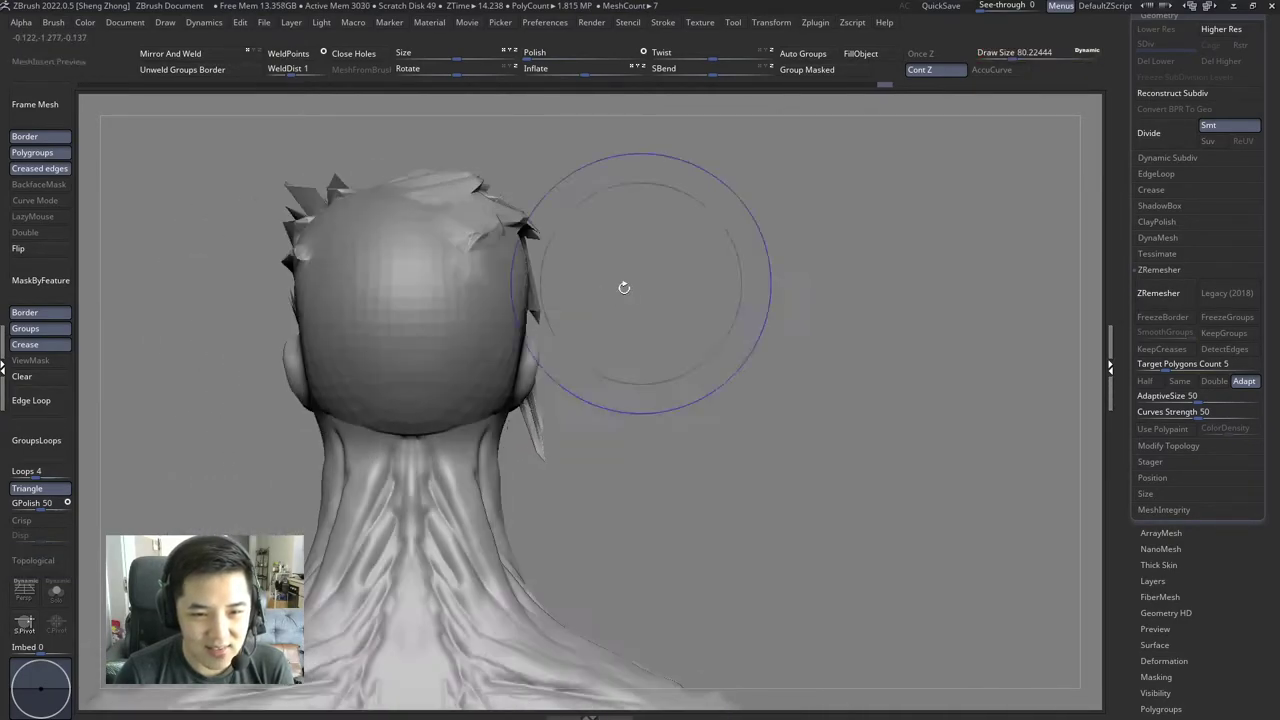
{"action": "right_click_drag", "start_coordinate": [580, 380], "coordinate": [578, 328], "text": "alt"}
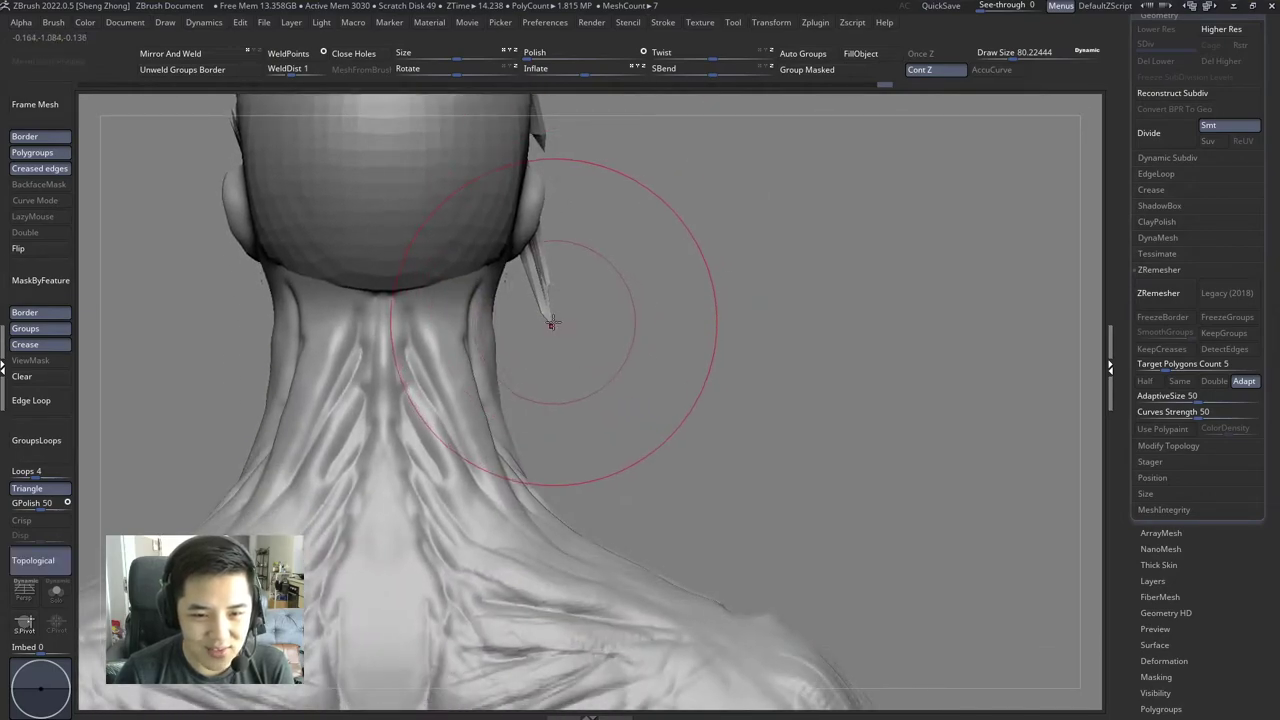
{"action": "mouse_move", "coordinate": [555, 316]}
{"action": "right_mouse_down"}
{"action": "mouse_move", "coordinate": [437, 317]}
{"action": "mouse_move", "coordinate": [548, 268]}
{"action": "right_mouse_up"}
{"action": "right_click", "coordinate": [548, 268]}
{"action": "left_click_drag", "start_coordinate": [548, 268], "coordinate": [525, 268]}
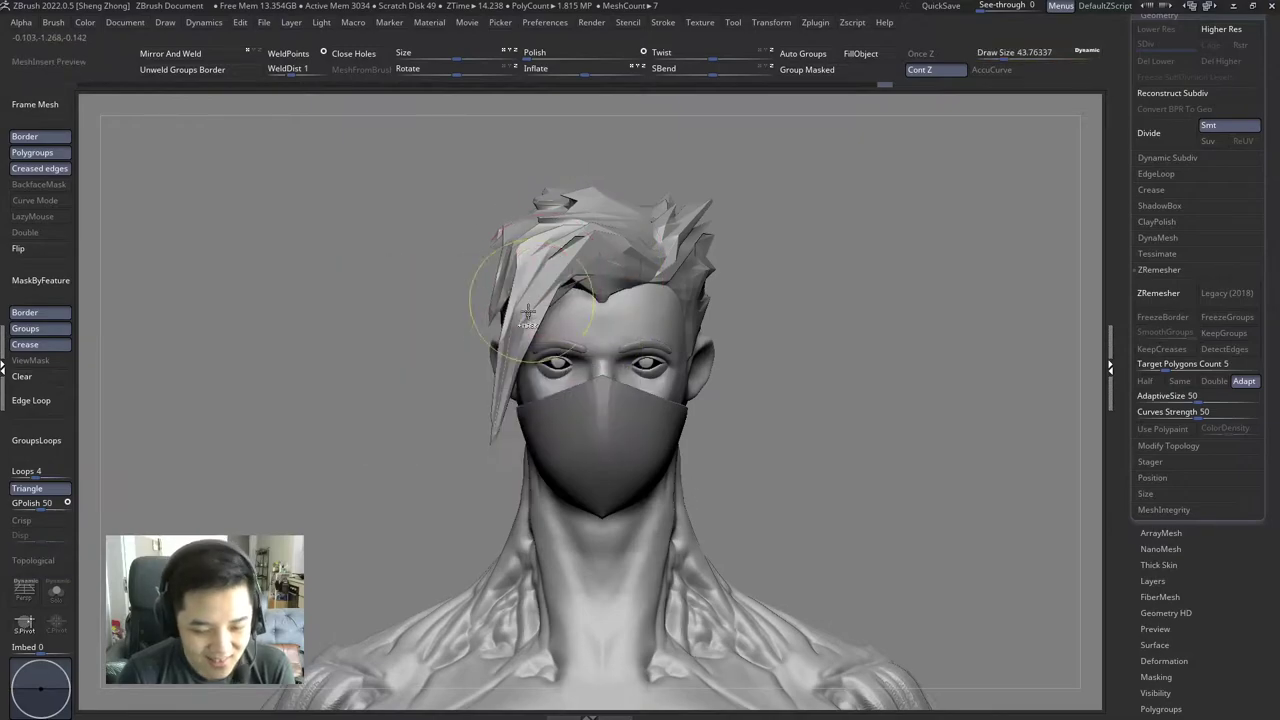
Step: Refine the fringe lock over the eye in profile with the brush at about 25
{"action": "right_click_drag", "start_coordinate": [519, 349], "coordinate": [481, 335], "text": "alt"}
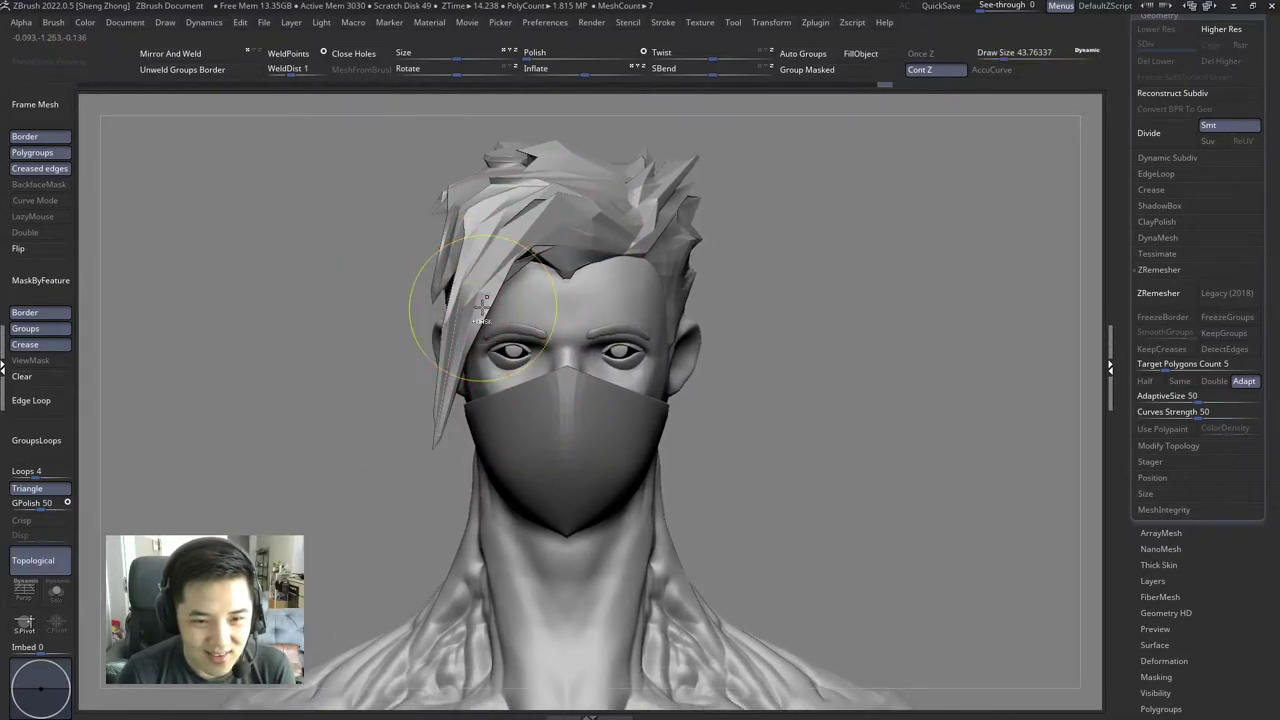
{"action": "mouse_move", "coordinate": [457, 262]}
{"action": "right_mouse_down"}
{"action": "mouse_move", "coordinate": [494, 214]}
{"action": "mouse_move", "coordinate": [445, 236]}
{"action": "right_mouse_up"}
{"action": "right_click", "coordinate": [445, 236]}
{"action": "left_click_drag", "start_coordinate": [445, 236], "coordinate": [450, 245]}
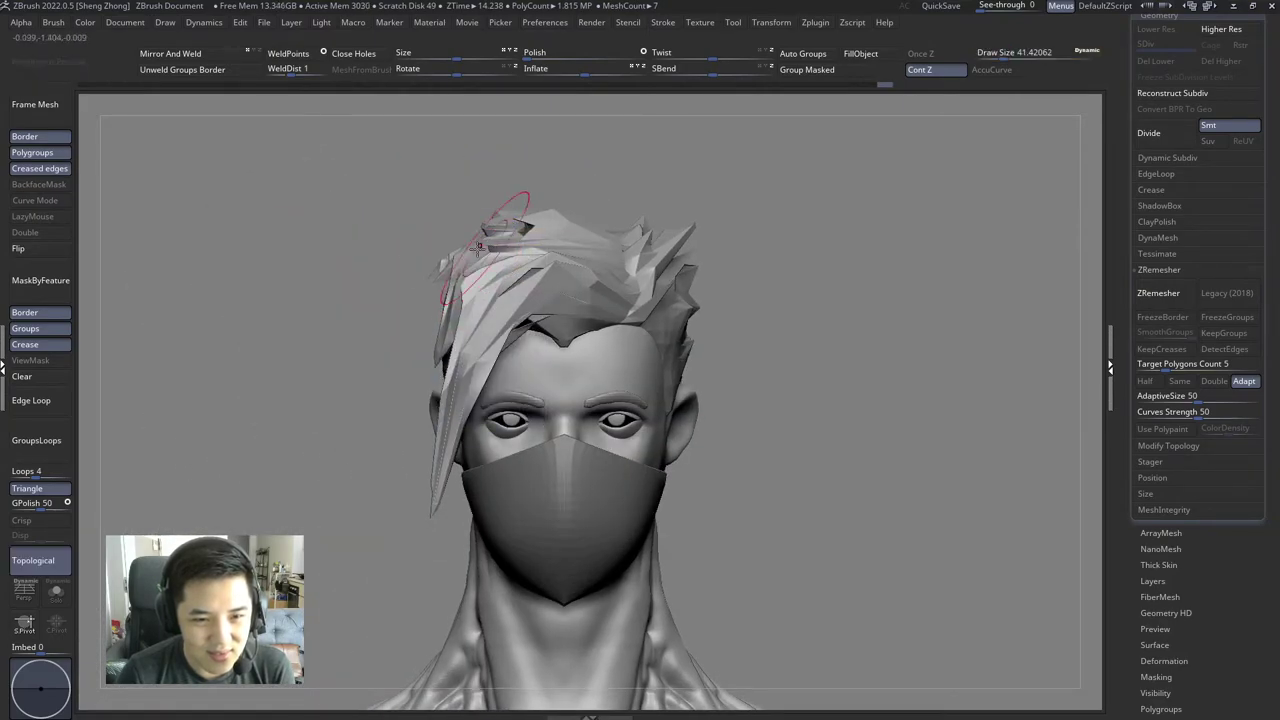
{"action": "mouse_move", "coordinate": [479, 245]}
{"action": "right_mouse_down"}
{"action": "mouse_move", "coordinate": [437, 257]}
{"action": "mouse_move", "coordinate": [514, 223]}
{"action": "mouse_move", "coordinate": [531, 258]}
{"action": "right_mouse_up"}
{"action": "right_click", "coordinate": [531, 258]}
{"action": "left_click_drag", "start_coordinate": [531, 258], "coordinate": [505, 258]}
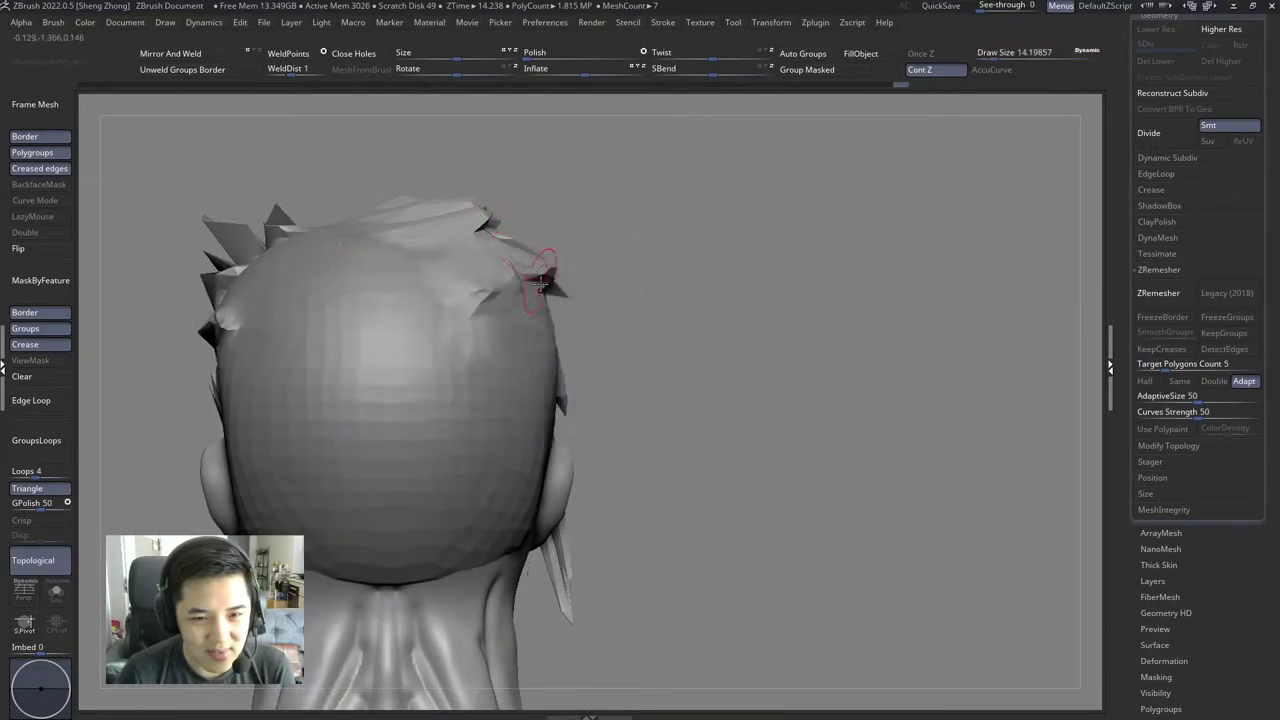
Step: Sculpt the angular spikes around the back of the crown, shrinking the brush to about 14.2
{"action": "right_click_drag", "start_coordinate": [505, 258], "coordinate": [557, 290]}
{"action": "right_click", "coordinate": [557, 290]}
{"action": "left_click_drag", "start_coordinate": [557, 290], "coordinate": [556, 316]}
{"action": "mouse_move", "coordinate": [556, 316]}
{"action": "right_mouse_down"}
{"action": "mouse_move", "coordinate": [480, 340]}
{"action": "mouse_move", "coordinate": [443, 460]}
{"action": "mouse_move", "coordinate": [432, 395]}
{"action": "mouse_move", "coordinate": [398, 330]}
{"action": "mouse_move", "coordinate": [514, 243]}
{"action": "mouse_move", "coordinate": [500, 330]}
{"action": "mouse_move", "coordinate": [515, 400]}
{"action": "mouse_move", "coordinate": [443, 380]}
{"action": "right_mouse_up"}
{"action": "right_click", "coordinate": [489, 337]}
{"action": "right_click", "coordinate": [523, 277]}
Step: Select the SnakeHook brush from the brush library and dismiss the SculptrisPro note
{"action": "right_click", "coordinate": [443, 380]}
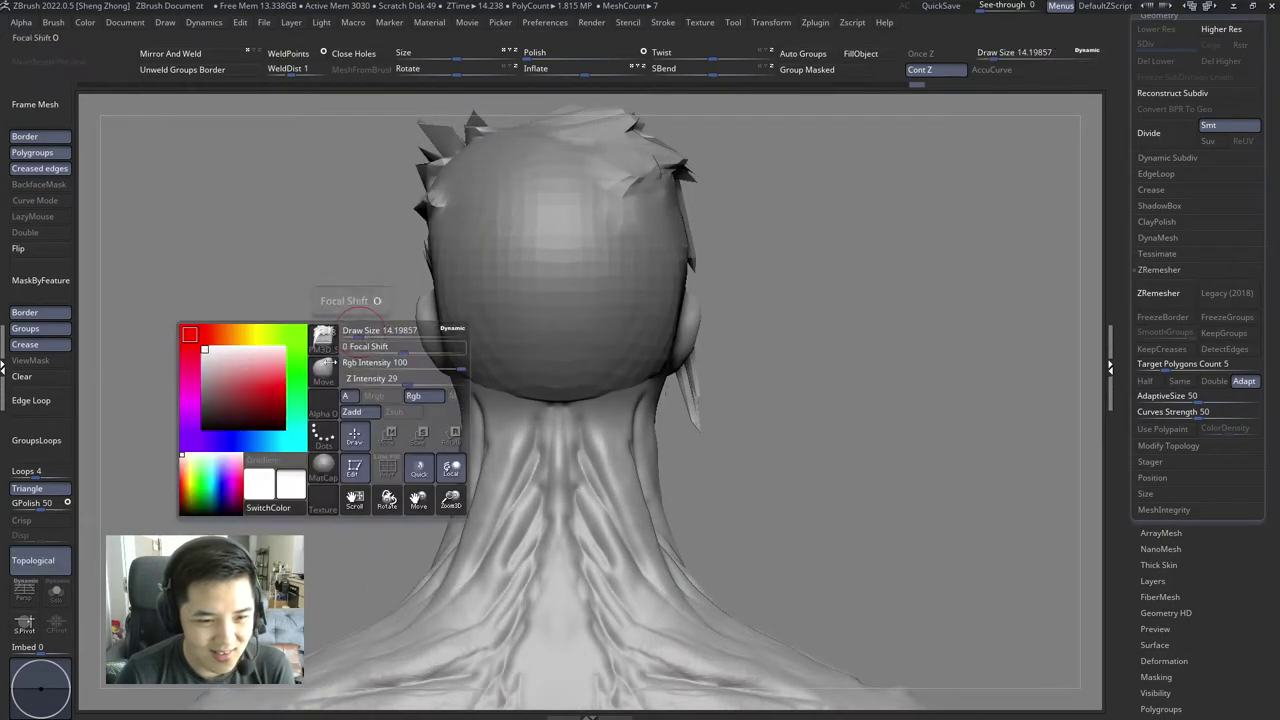
{"action": "left_click", "coordinate": [352, 336]}
{"action": "key", "text": "s"}
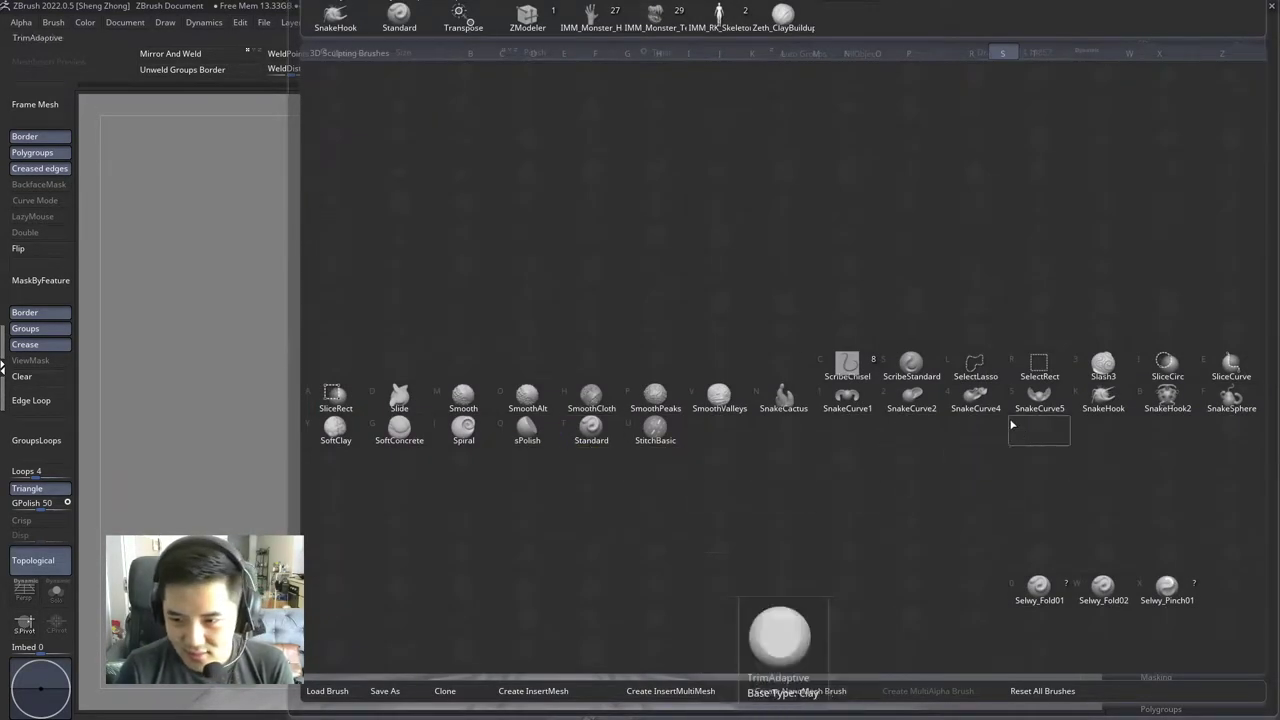
{"action": "left_click", "coordinate": [1099, 409]}
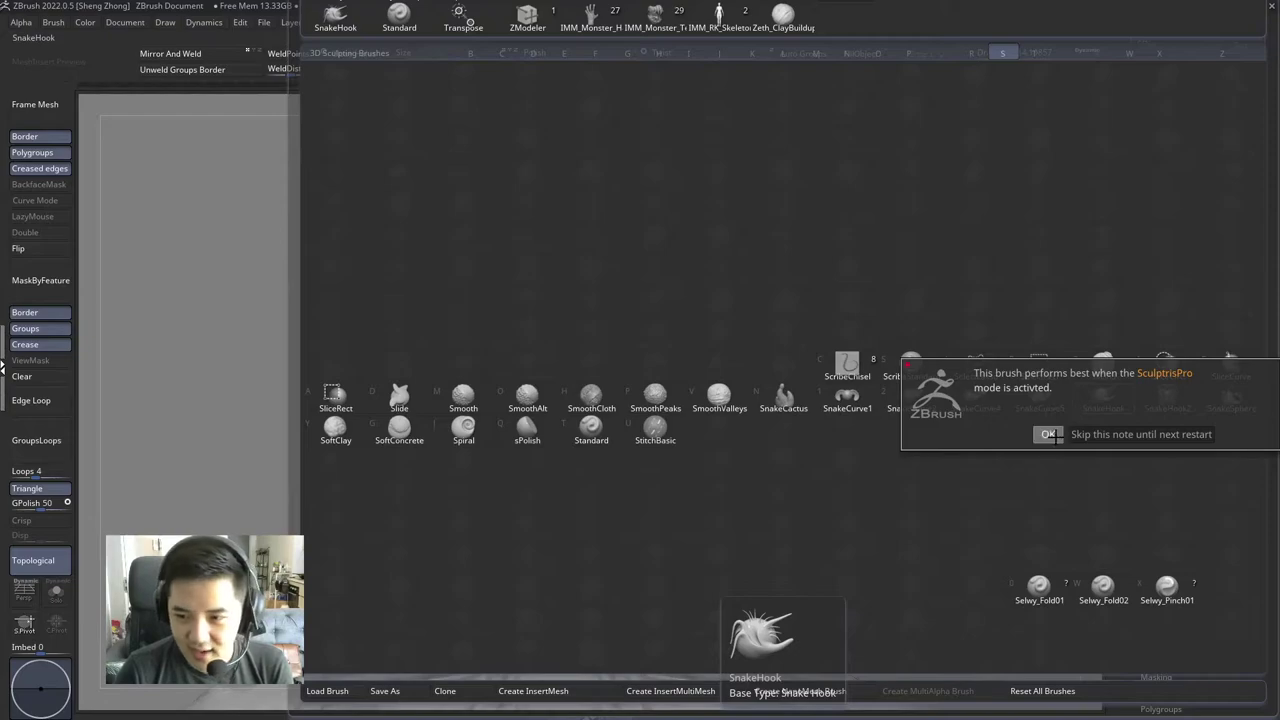
{"action": "left_click", "coordinate": [1048, 434]}
Step: Hook small hair strands out around the back of the head with the brush at about 14
{"action": "right_click", "coordinate": [505, 318]}
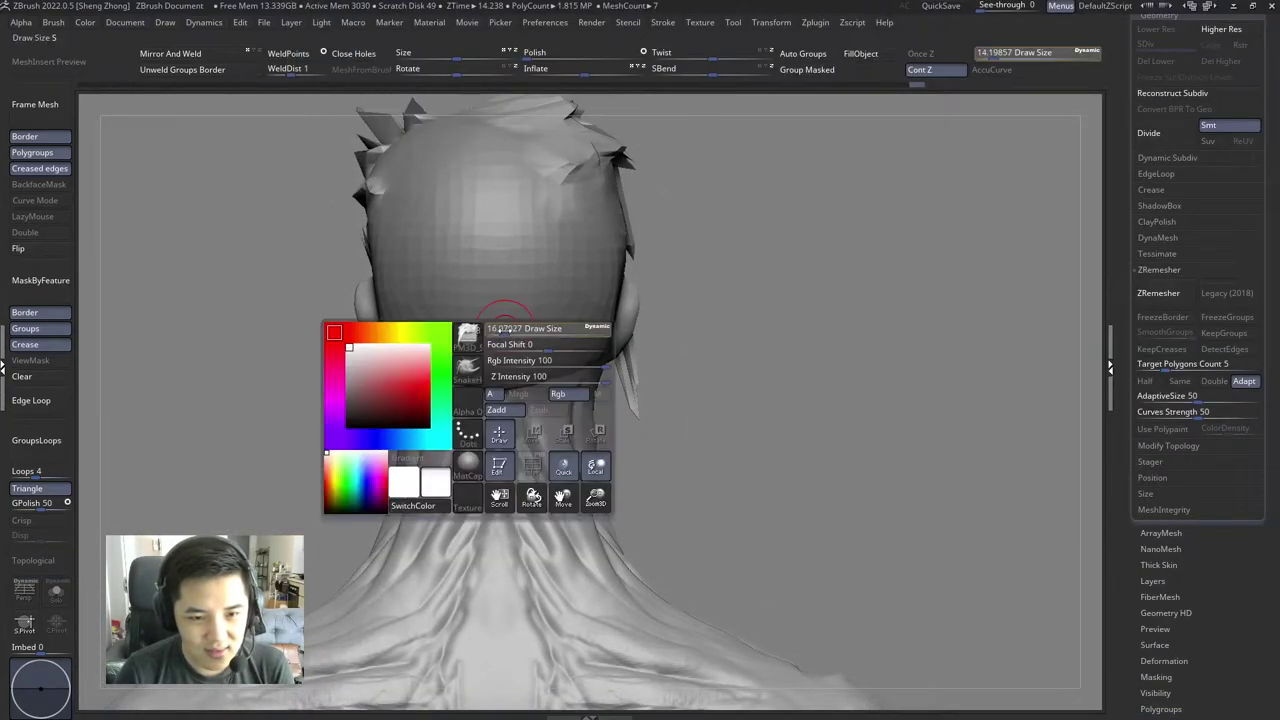
{"action": "left_click_drag", "start_coordinate": [505, 328], "coordinate": [502, 385]}
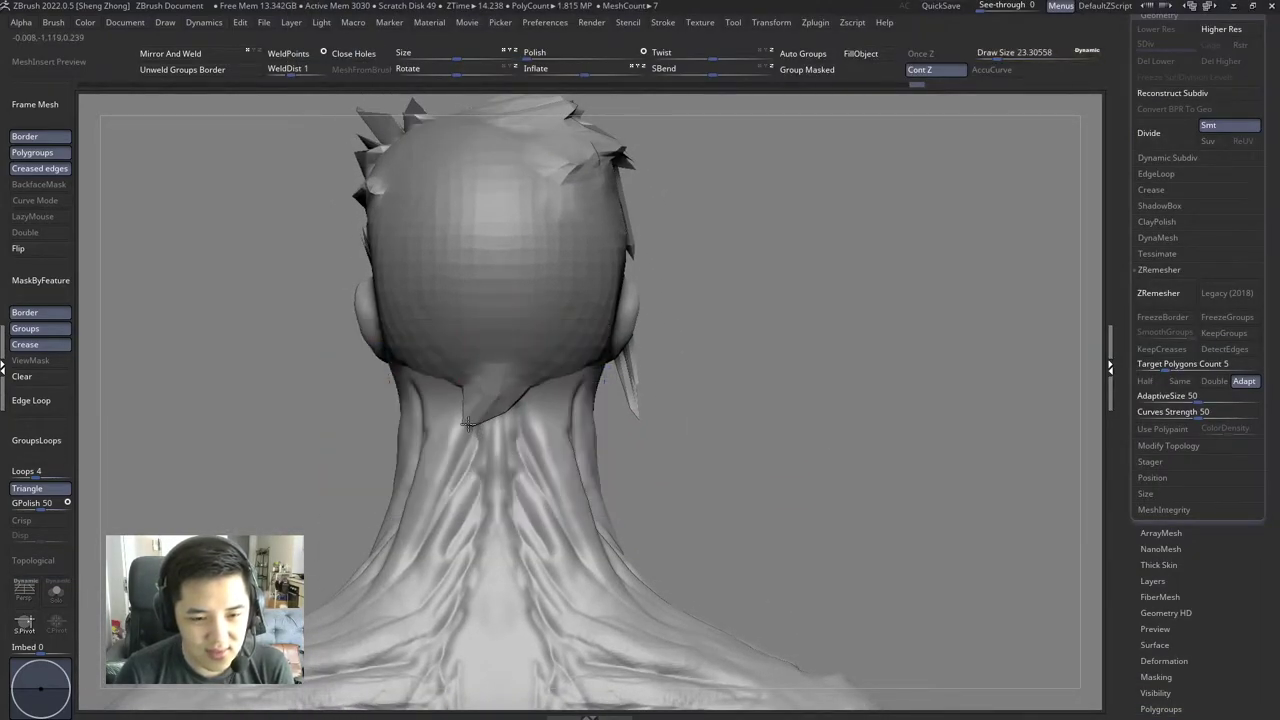
{"action": "right_click", "coordinate": [503, 363]}
{"action": "left_click_drag", "start_coordinate": [503, 366], "coordinate": [490, 393]}
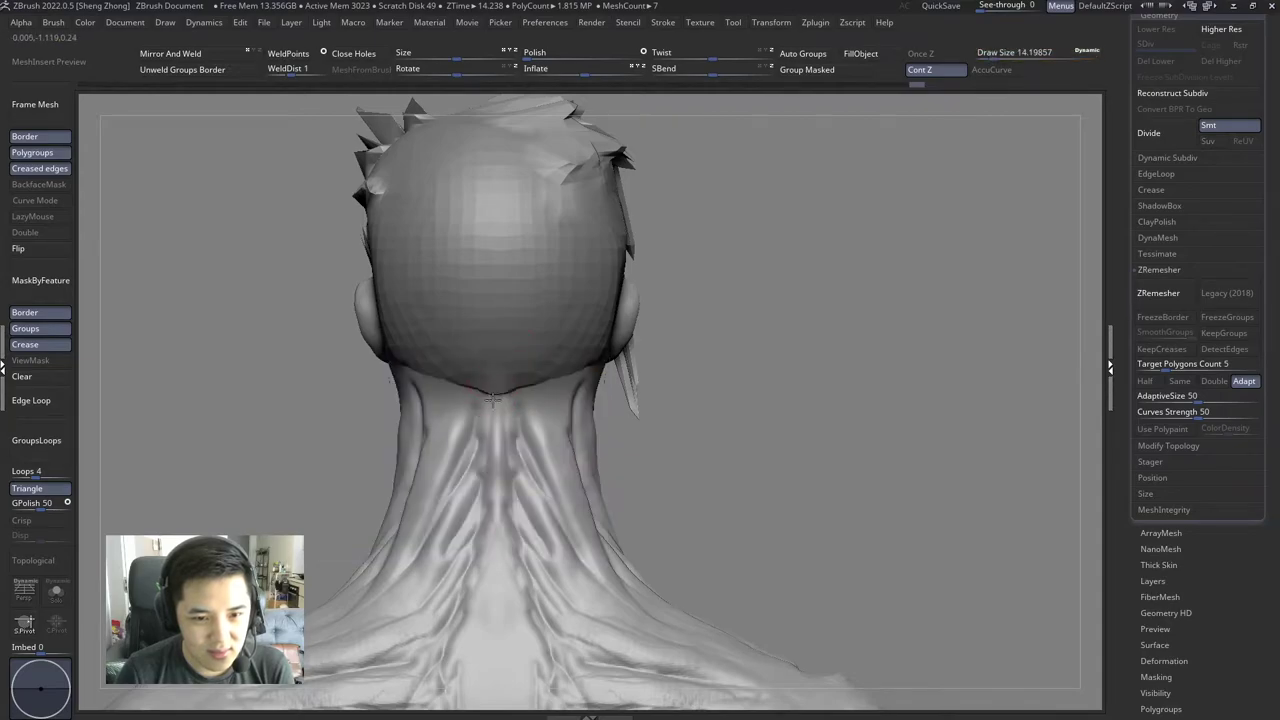
{"action": "mouse_move", "coordinate": [474, 413]}
{"action": "right_mouse_down"}
{"action": "mouse_move", "coordinate": [380, 343]}
{"action": "mouse_move", "coordinate": [443, 371]}
{"action": "mouse_move", "coordinate": [531, 329]}
{"action": "mouse_move", "coordinate": [515, 386]}
{"action": "mouse_move", "coordinate": [465, 402]}
{"action": "mouse_move", "coordinate": [486, 334]}
{"action": "mouse_move", "coordinate": [521, 392]}
{"action": "mouse_move", "coordinate": [589, 392]}
{"action": "right_mouse_up"}
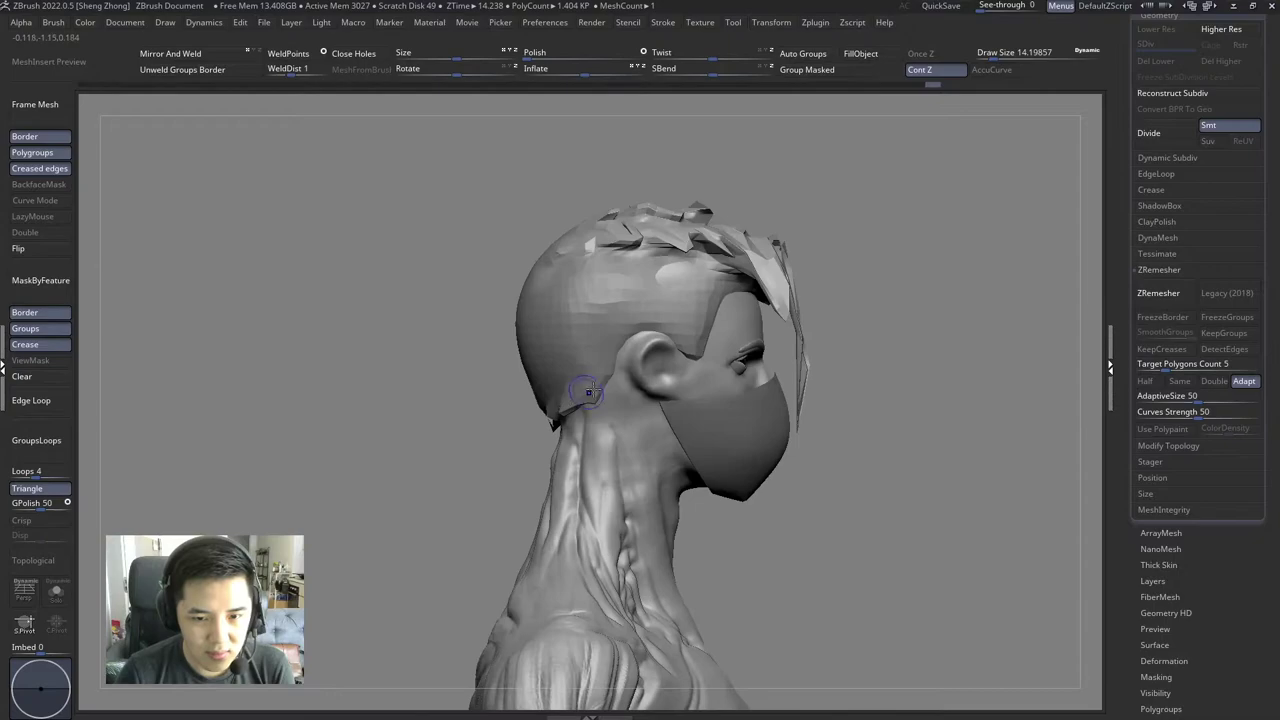
{"action": "mouse_move", "coordinate": [633, 352]}
{"action": "right_mouse_down"}
{"action": "mouse_move", "coordinate": [677, 368]}
{"action": "mouse_move", "coordinate": [660, 360]}
{"action": "mouse_move", "coordinate": [648, 398]}
{"action": "mouse_move", "coordinate": [595, 368]}
{"action": "mouse_move", "coordinate": [795, 361]}
{"action": "mouse_move", "coordinate": [664, 341]}
{"action": "mouse_move", "coordinate": [617, 263]}
{"action": "right_mouse_up"}
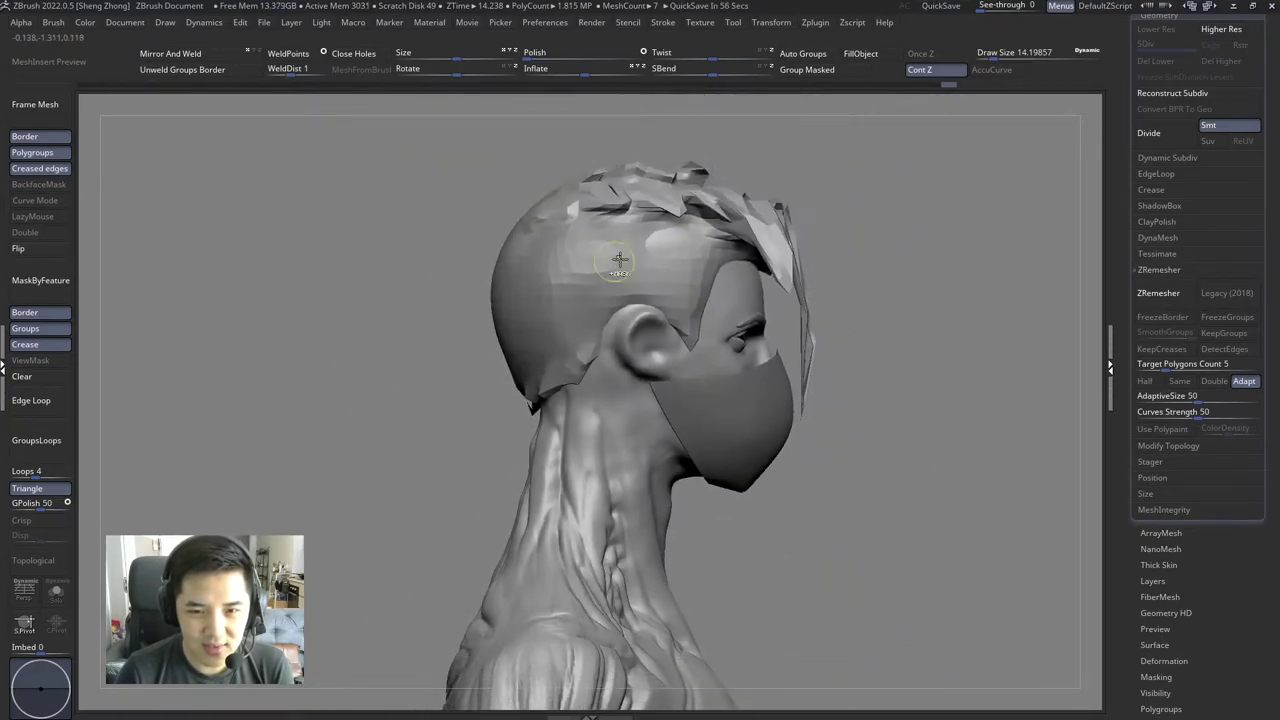
Step: Pull more strands along the right side, resizing the brush from about 62 to 39.1
{"action": "key", "text": "space"}
{"action": "key", "text": "b"}
{"action": "left_click", "coordinate": [641, 299]}
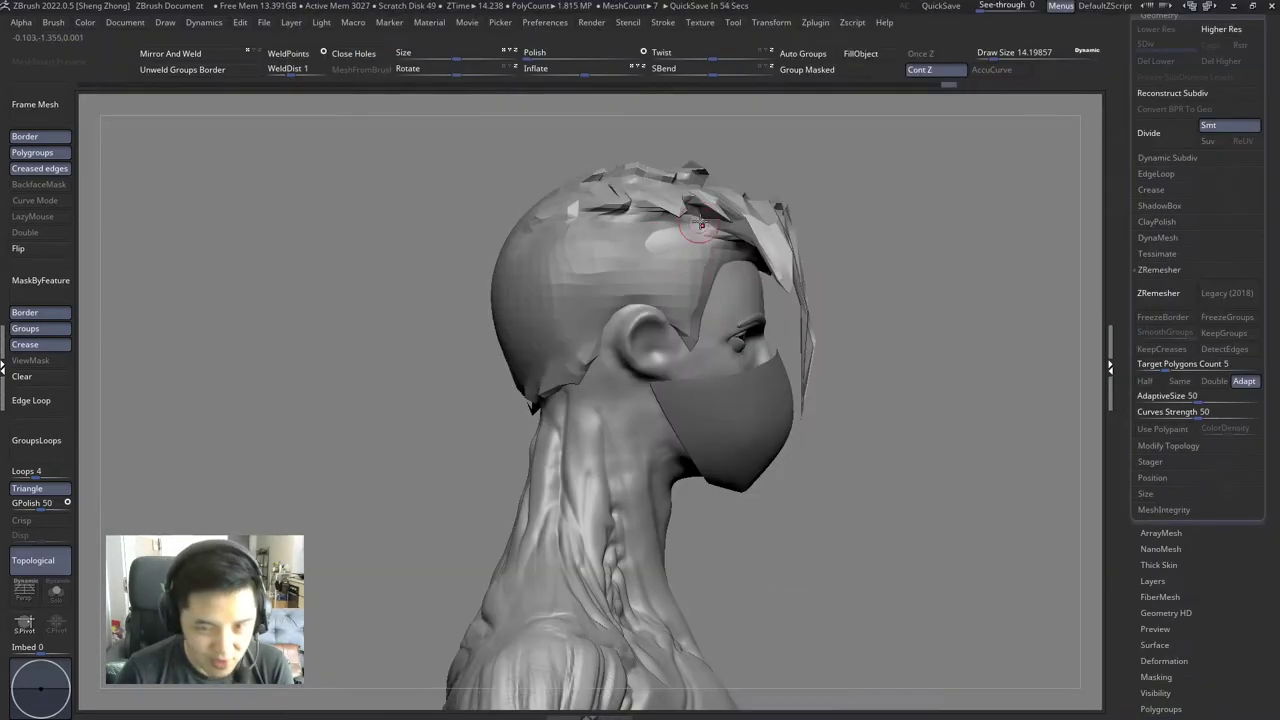
{"action": "key", "text": "space"}
{"action": "mouse_move", "coordinate": [679, 234]}
{"action": "right_mouse_down"}
{"action": "mouse_move", "coordinate": [619, 220]}
{"action": "mouse_move", "coordinate": [709, 271]}
{"action": "mouse_move", "coordinate": [654, 251]}
{"action": "mouse_move", "coordinate": [480, 254]}
{"action": "right_mouse_up"}
{"action": "key", "text": "space"}
{"action": "key", "text": "space"}
{"action": "key", "text": "f"}
{"action": "mouse_move", "coordinate": [461, 243]}
{"action": "left_mouse_down"}
{"action": "mouse_move", "coordinate": [593, 263]}
{"action": "mouse_move", "coordinate": [575, 300]}
{"action": "left_mouse_up"}
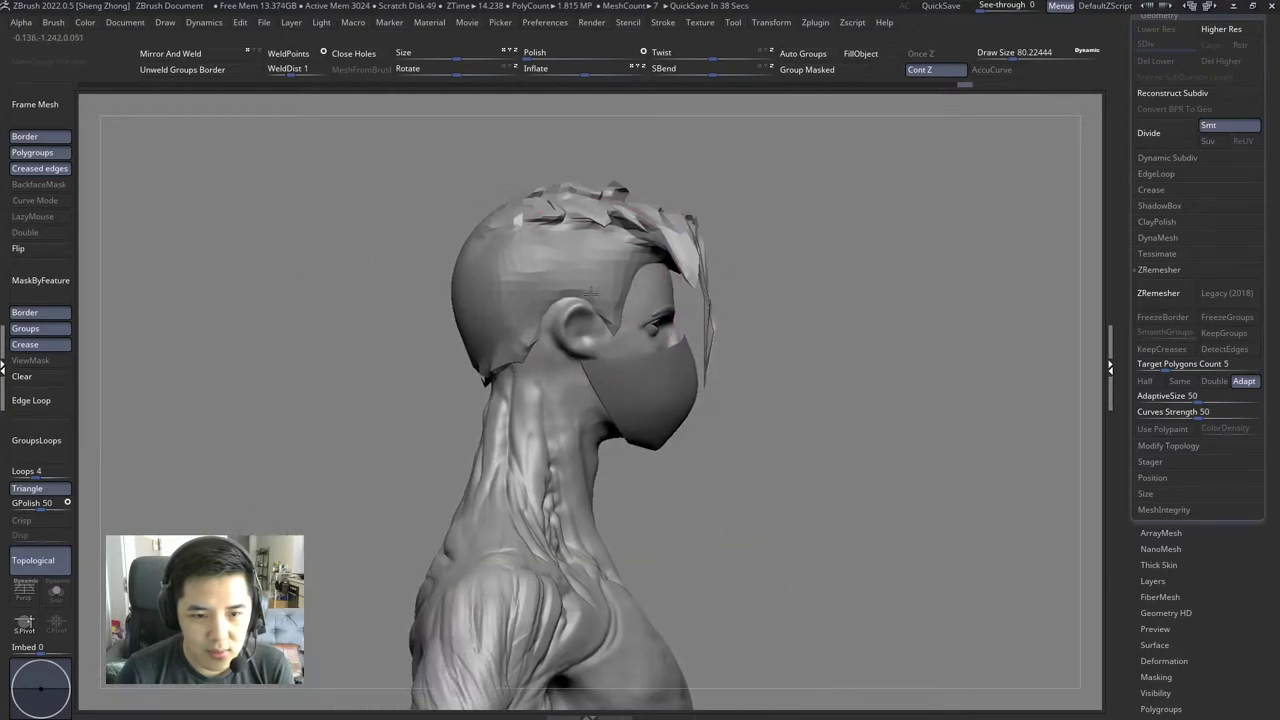
{"action": "key", "text": "space"}
{"action": "key", "text": "space"}
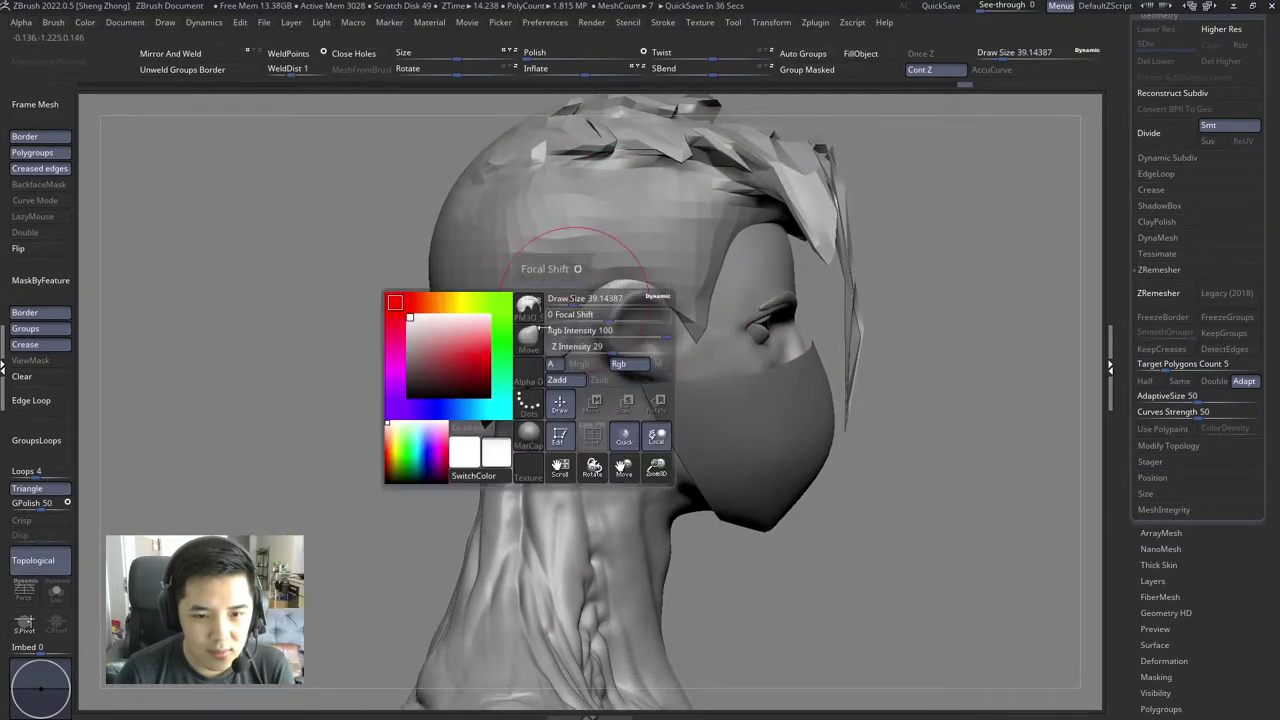
Step: Pick the Pinch brush with the B-S-H shortcut and dismiss the SculptrisPro note
{"action": "key", "text": "b"}
{"action": "key", "text": "s"}
{"action": "key", "text": "h"}
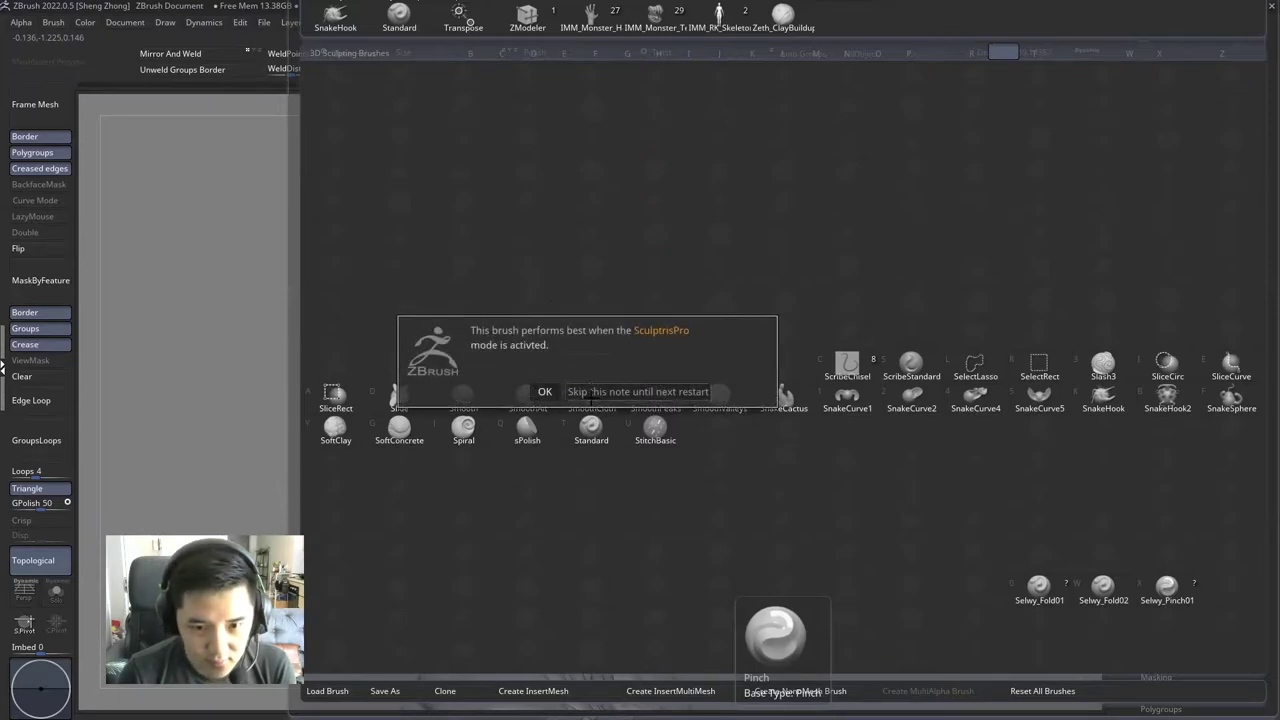
{"action": "left_click", "coordinate": [594, 393]}
Step: Pinch the hair lock edges along the side and nape with the brush at about 10.5
{"action": "key", "text": "space"}
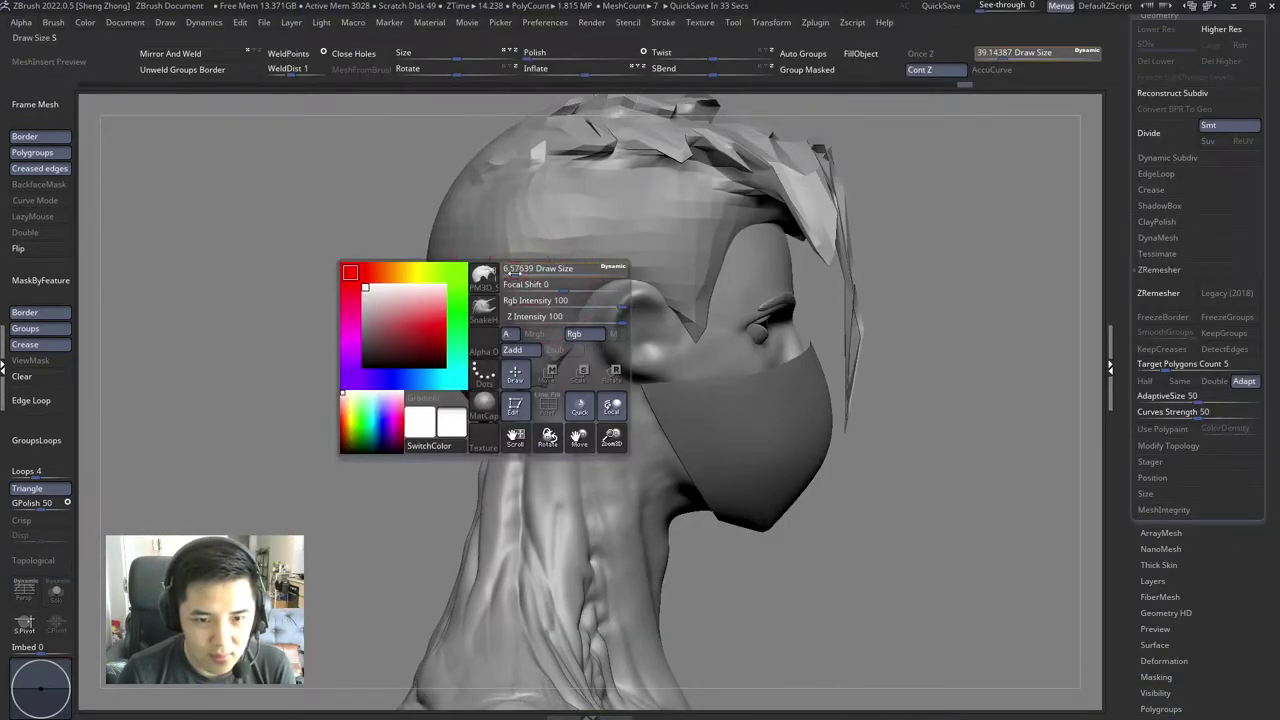
{"action": "mouse_move", "coordinate": [543, 251]}
{"action": "right_mouse_down"}
{"action": "mouse_move", "coordinate": [680, 350]}
{"action": "mouse_move", "coordinate": [705, 330]}
{"action": "mouse_move", "coordinate": [681, 316]}
{"action": "mouse_move", "coordinate": [736, 226]}
{"action": "mouse_move", "coordinate": [729, 286]}
{"action": "mouse_move", "coordinate": [709, 243]}
{"action": "mouse_move", "coordinate": [681, 325]}
{"action": "mouse_move", "coordinate": [700, 300]}
{"action": "mouse_move", "coordinate": [690, 280]}
{"action": "mouse_move", "coordinate": [720, 260]}
{"action": "mouse_move", "coordinate": [775, 273]}
{"action": "mouse_move", "coordinate": [772, 227]}
{"action": "right_mouse_up"}
{"action": "key", "text": "space"}
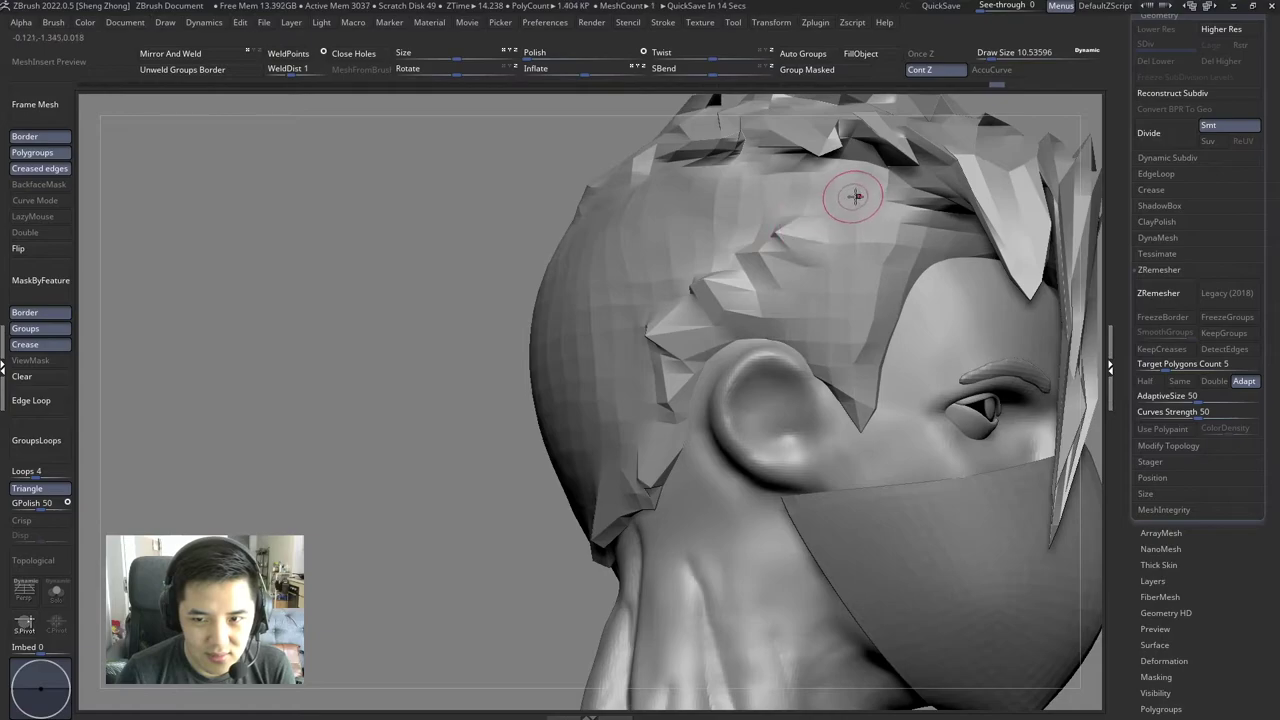
{"action": "mouse_move", "coordinate": [806, 306]}
{"action": "right_mouse_down"}
{"action": "mouse_move", "coordinate": [816, 310]}
{"action": "mouse_move", "coordinate": [710, 320]}
{"action": "right_mouse_up"}
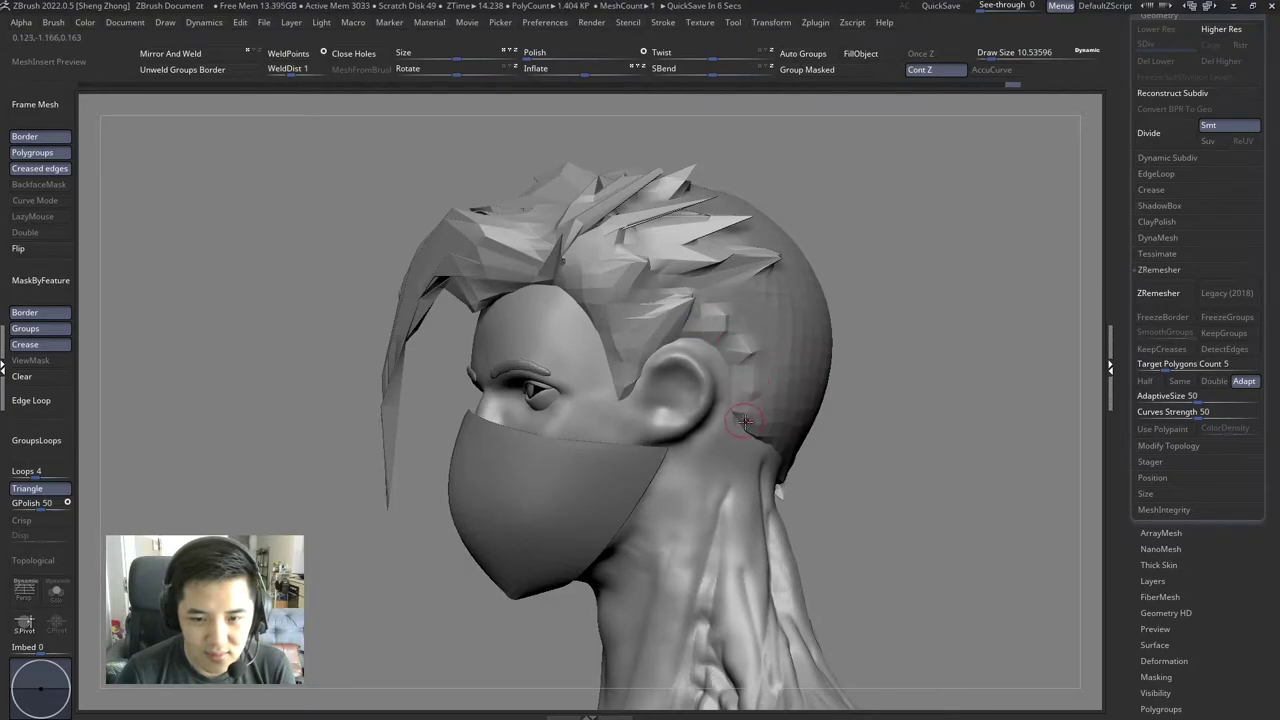
{"action": "mouse_move", "coordinate": [745, 421]}
{"action": "right_mouse_down"}
{"action": "mouse_move", "coordinate": [733, 410]}
{"action": "mouse_move", "coordinate": [795, 459]}
{"action": "mouse_move", "coordinate": [820, 437]}
{"action": "right_mouse_up"}
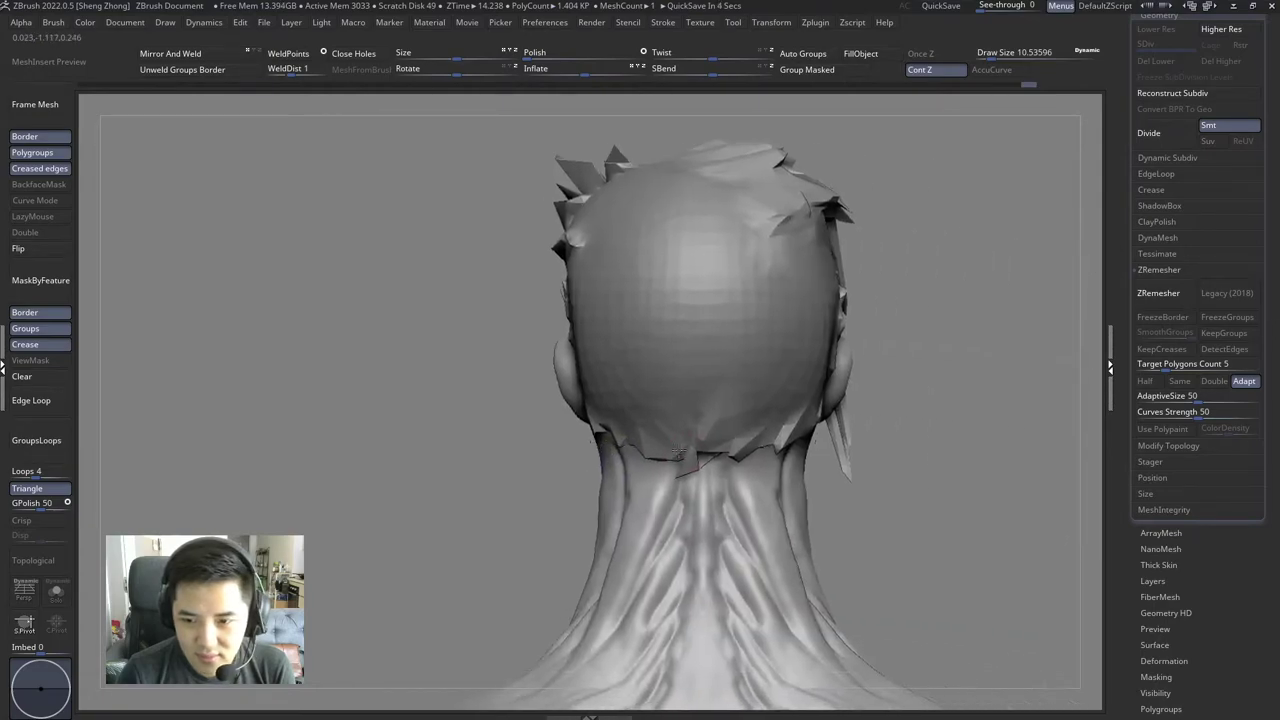
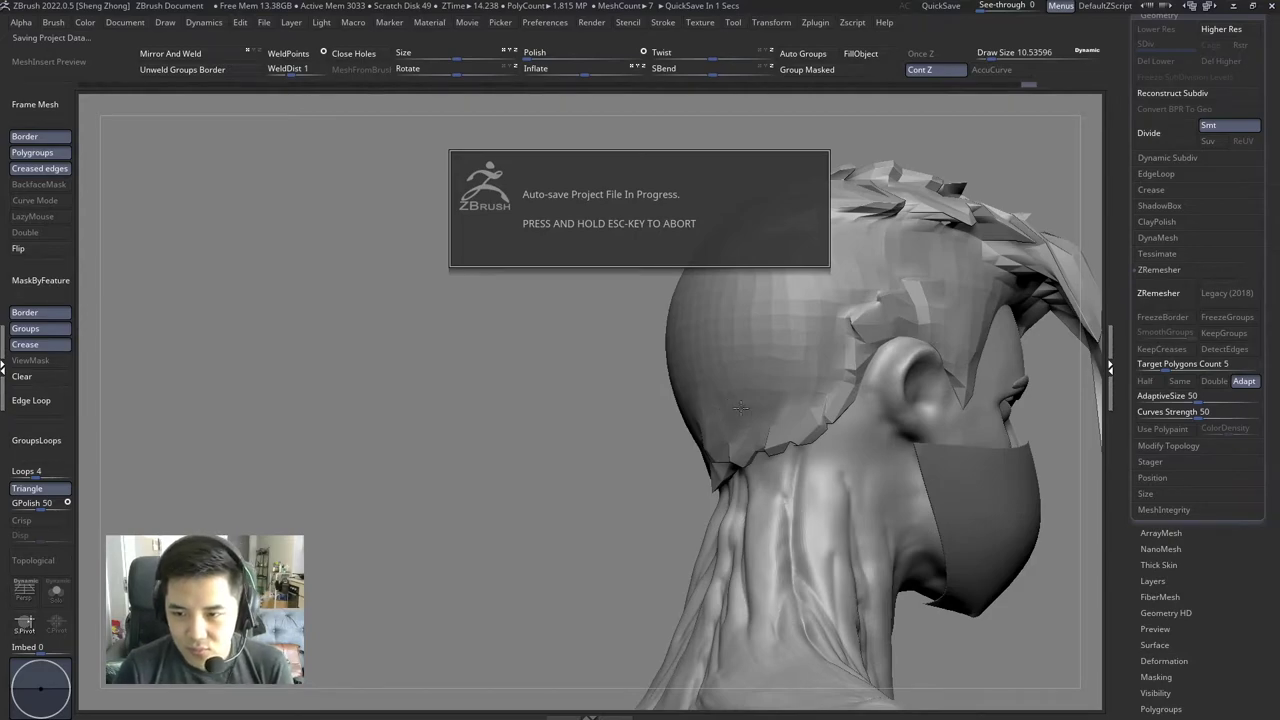
Step: Inspect the hairline from close rear-right, rear-side and side-profile views
{"action": "right_click_drag", "start_coordinate": [788, 405], "coordinate": [640, 320]}
{"action": "mouse_move", "coordinate": [589, 275]}
{"action": "right_mouse_down"}
{"action": "mouse_move", "coordinate": [652, 289]}
{"action": "mouse_move", "coordinate": [565, 342]}
{"action": "mouse_move", "coordinate": [588, 372]}
{"action": "right_mouse_up"}
{"action": "right_click", "coordinate": [565, 342]}
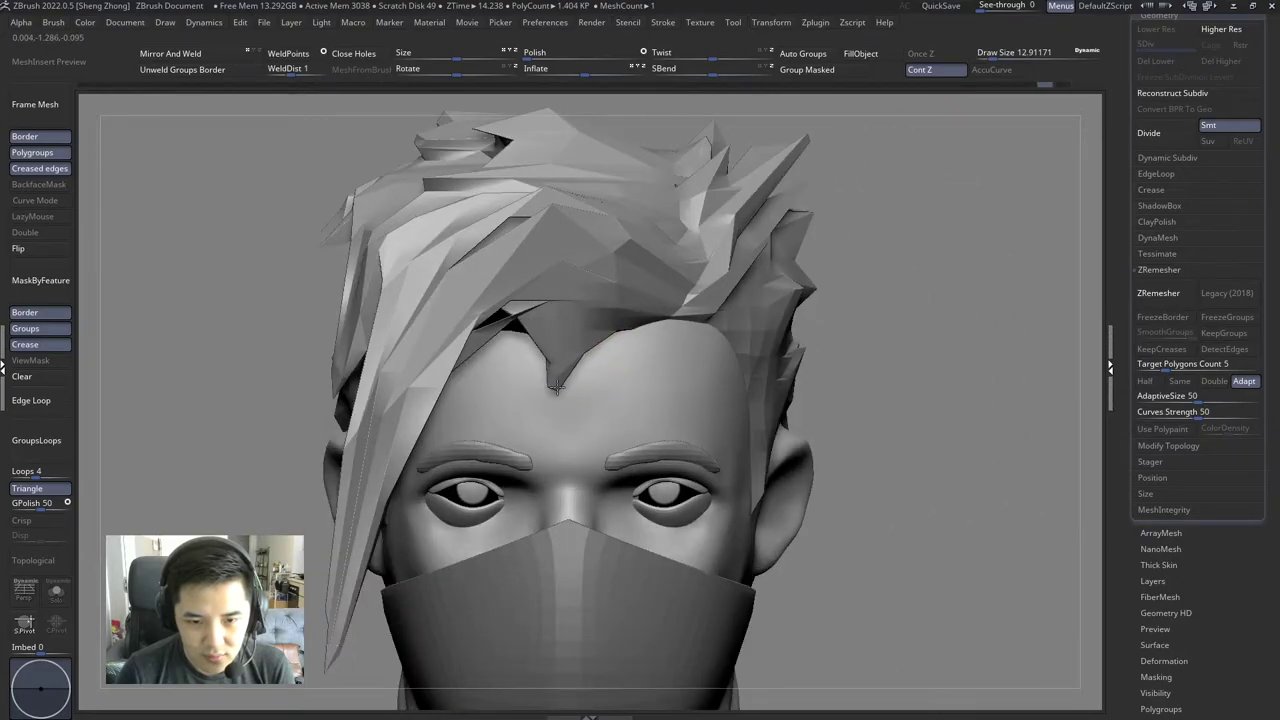
{"action": "mouse_move", "coordinate": [502, 338]}
{"action": "right_mouse_down", "text": "alt"}
{"action": "mouse_move", "coordinate": [560, 380]}
{"action": "mouse_move", "coordinate": [640, 360]}
{"action": "right_mouse_up", "text": "alt"}
{"action": "right_click", "coordinate": [640, 360]}
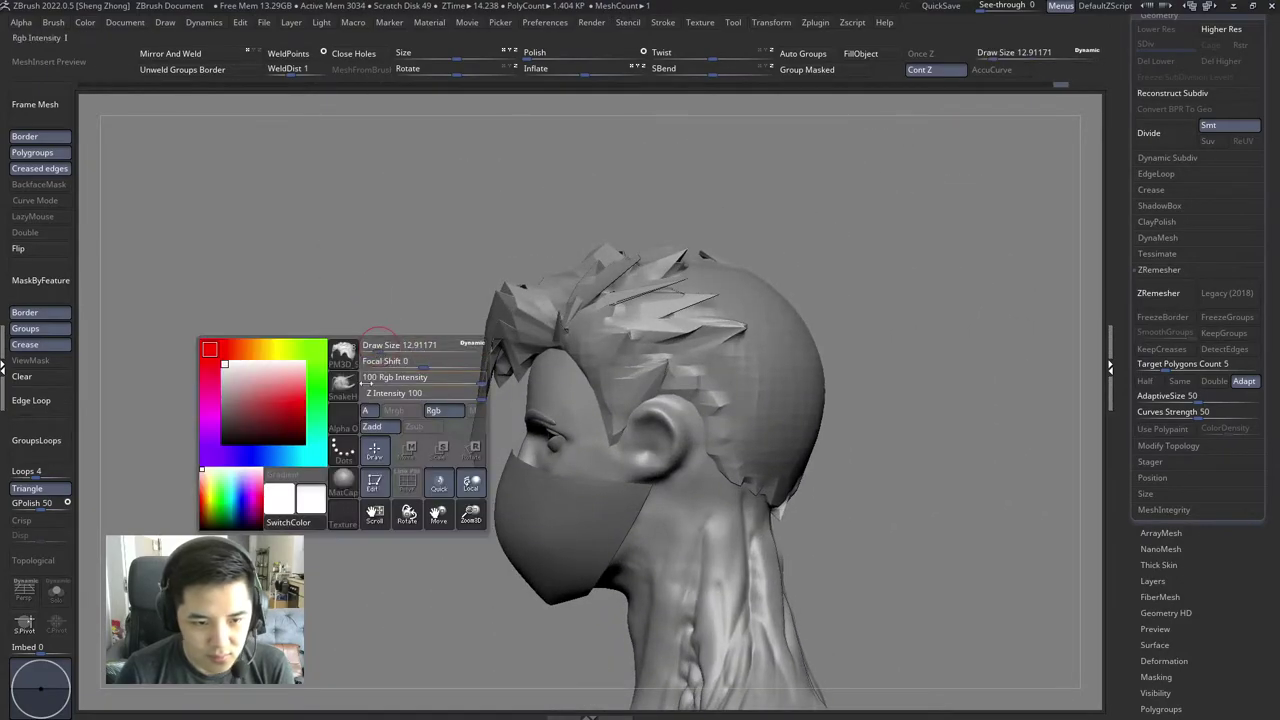
Step: Pick a brush with the B, S, T shortcut and set Draw Size to about 30.7
{"action": "key", "text": "b"}
{"action": "key", "text": "s"}
{"action": "key", "text": "t"}
{"action": "right_click", "coordinate": [537, 372]}
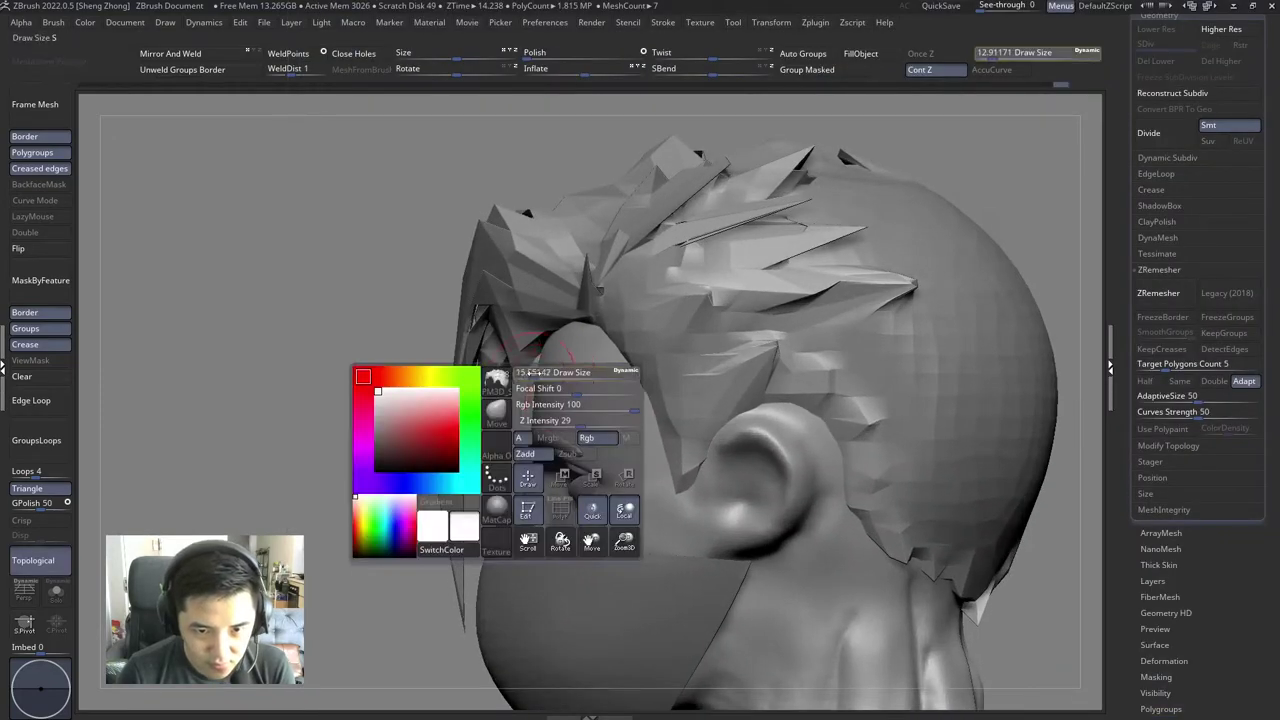
{"action": "right_click_drag", "start_coordinate": [531, 372], "coordinate": [518, 378]}
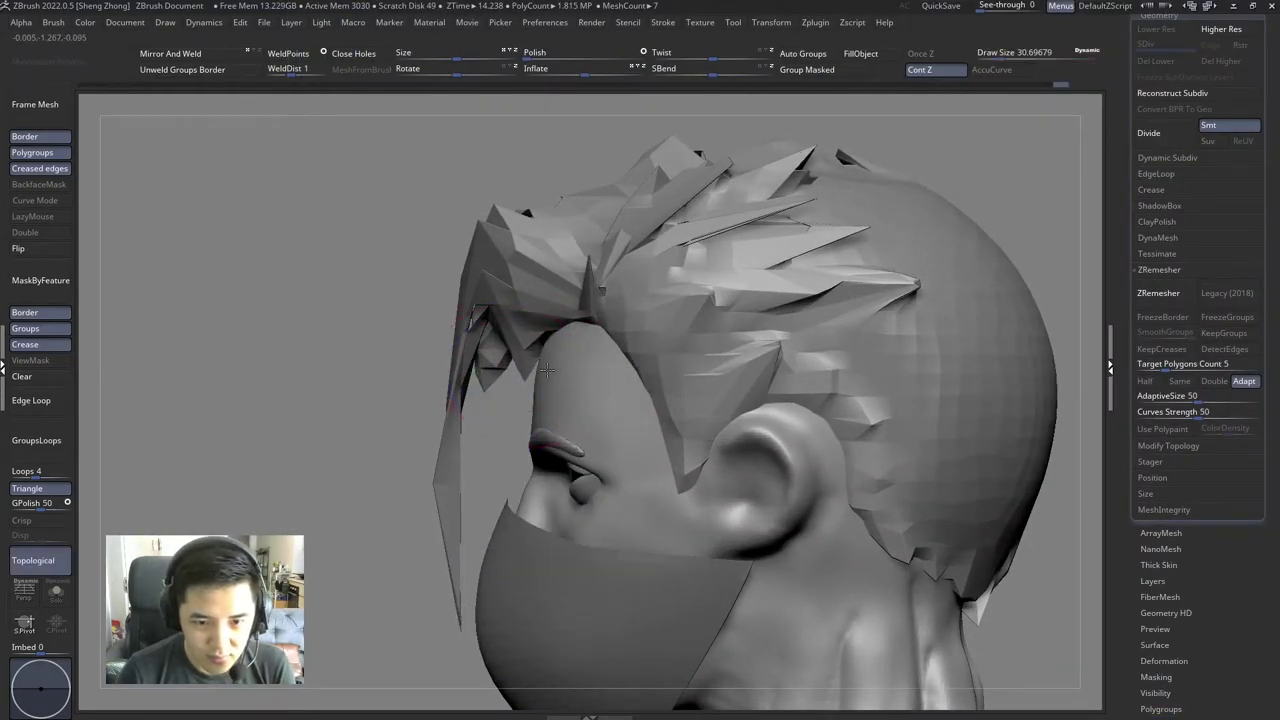
Step: Enlarge the brush to about 51 and frame the figure in a three-quarter view
{"action": "mouse_move", "coordinate": [596, 364]}
{"action": "right_mouse_down", "text": "shift"}
{"action": "mouse_move", "coordinate": [614, 349]}
{"action": "mouse_move", "coordinate": [485, 360]}
{"action": "mouse_move", "coordinate": [371, 314]}
{"action": "mouse_move", "coordinate": [765, 397]}
{"action": "right_mouse_up", "text": "shift"}
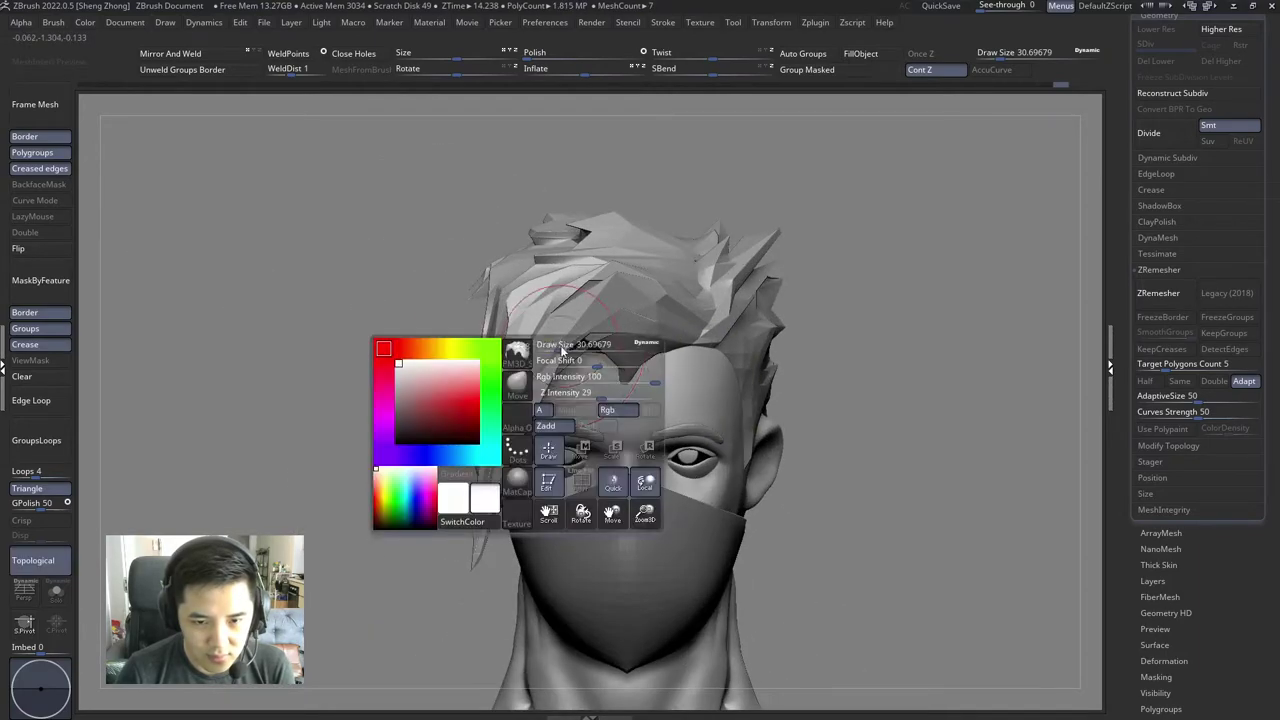
{"action": "right_click_drag", "start_coordinate": [530, 400], "coordinate": [560, 370]}
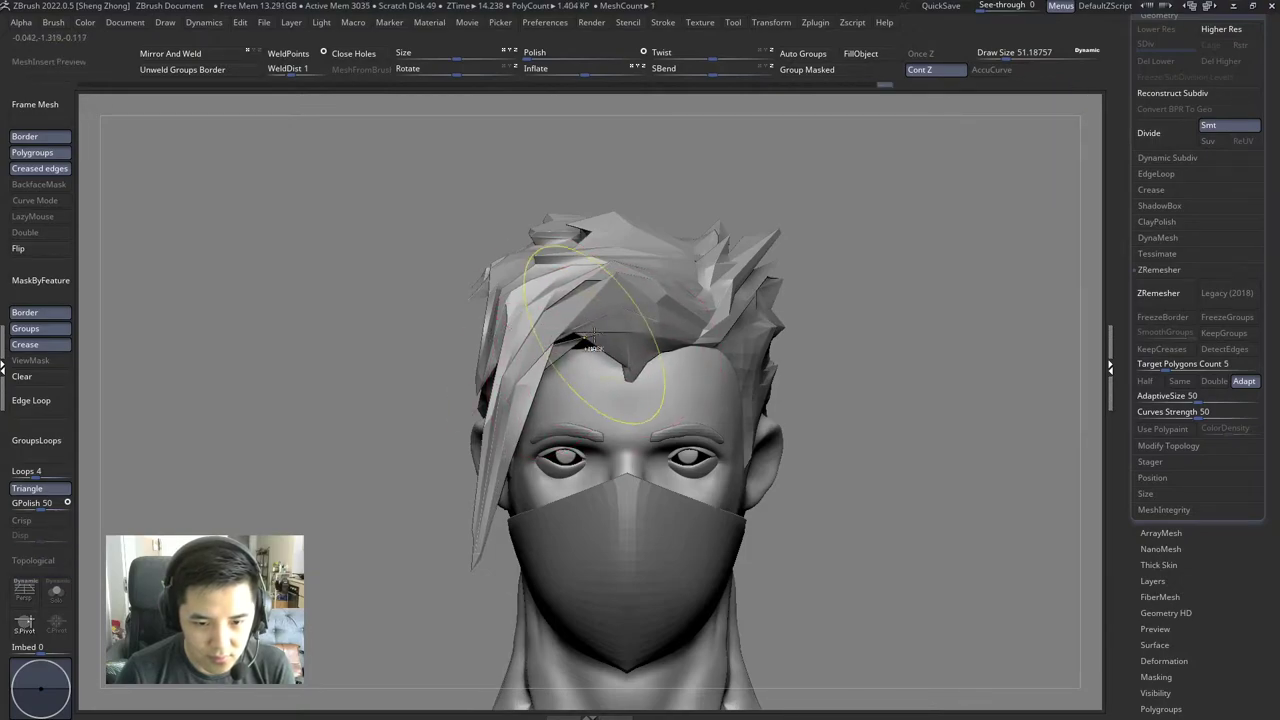
{"action": "key", "text": "f"}
{"action": "mouse_move", "coordinate": [640, 420]}
{"action": "right_mouse_down", "text": "ctrl"}
{"action": "mouse_move", "coordinate": [683, 383]}
{"action": "mouse_move", "coordinate": [570, 368]}
{"action": "mouse_move", "coordinate": [573, 357]}
{"action": "mouse_move", "coordinate": [530, 370]}
{"action": "mouse_move", "coordinate": [620, 375]}
{"action": "mouse_move", "coordinate": [560, 385]}
{"action": "mouse_move", "coordinate": [582, 393]}
{"action": "mouse_move", "coordinate": [555, 371]}
{"action": "mouse_move", "coordinate": [569, 380]}
{"action": "right_mouse_up", "text": "ctrl"}
{"action": "key", "text": "space"}
{"action": "key", "text": "space"}
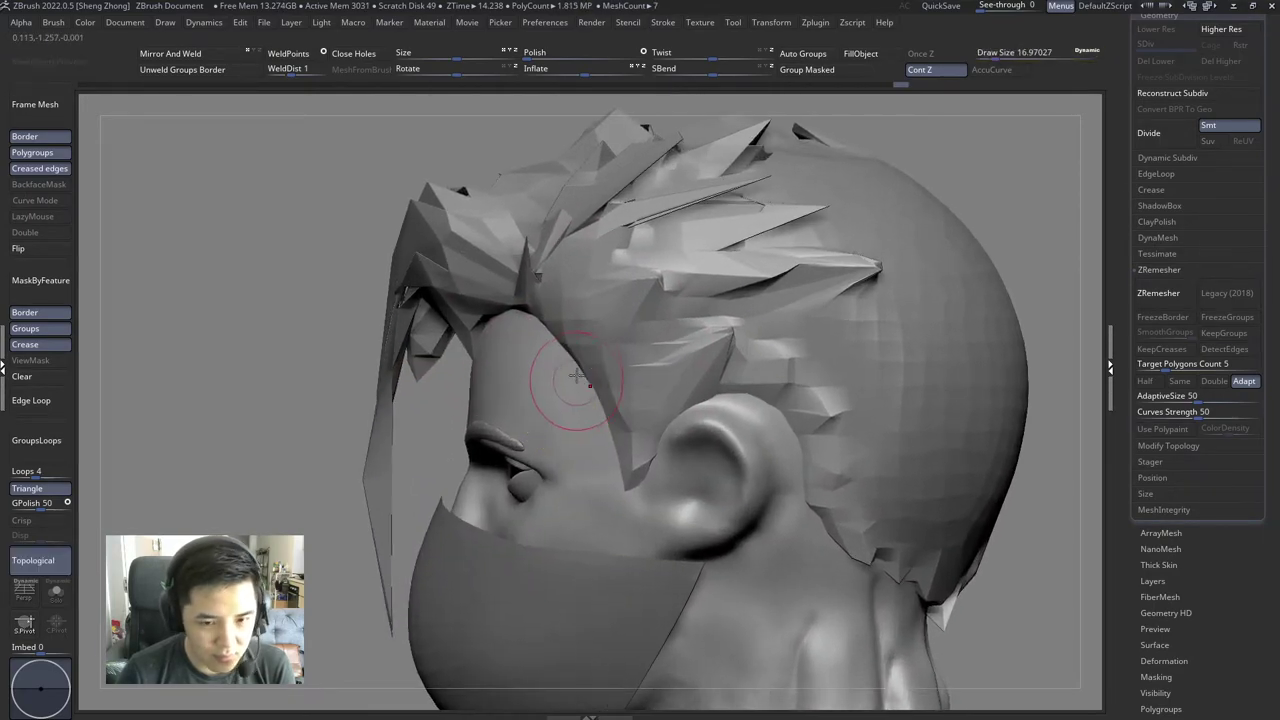
{"action": "key", "text": "space"}
Step: Close the brush list and turn the head through front and side profiles
{"action": "key", "text": "b"}
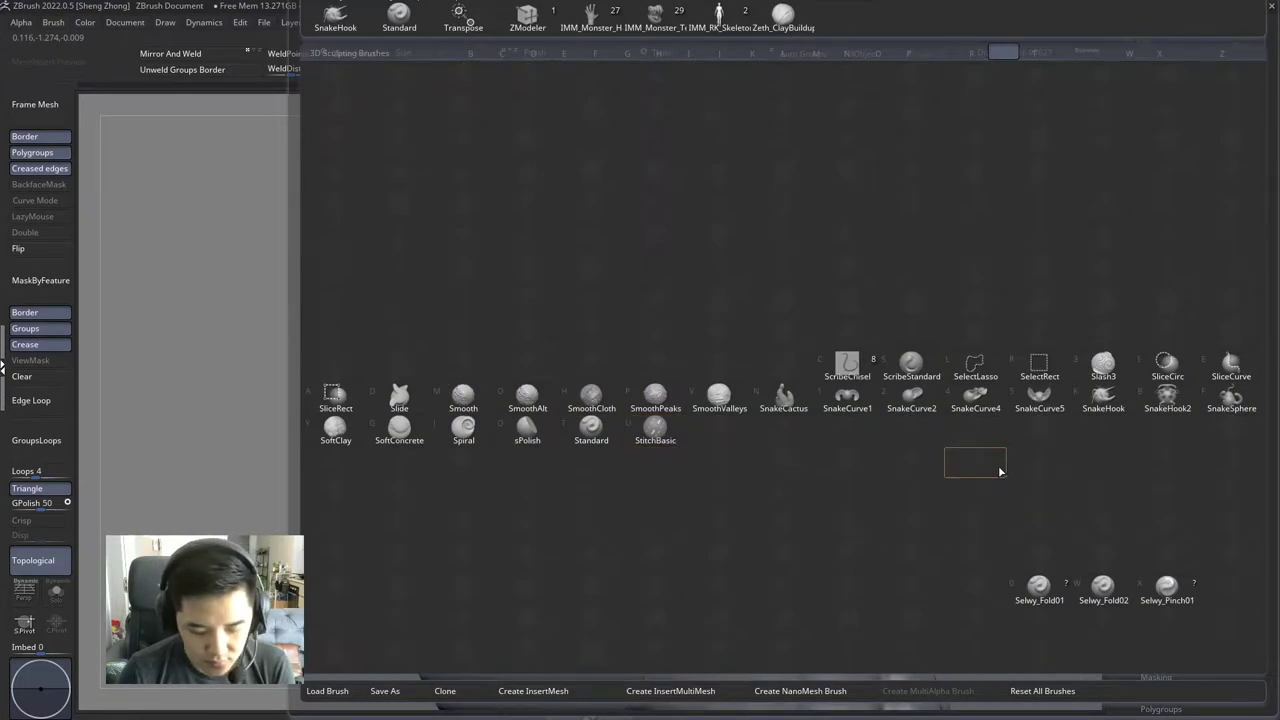
{"action": "left_click", "coordinate": [1000, 471]}
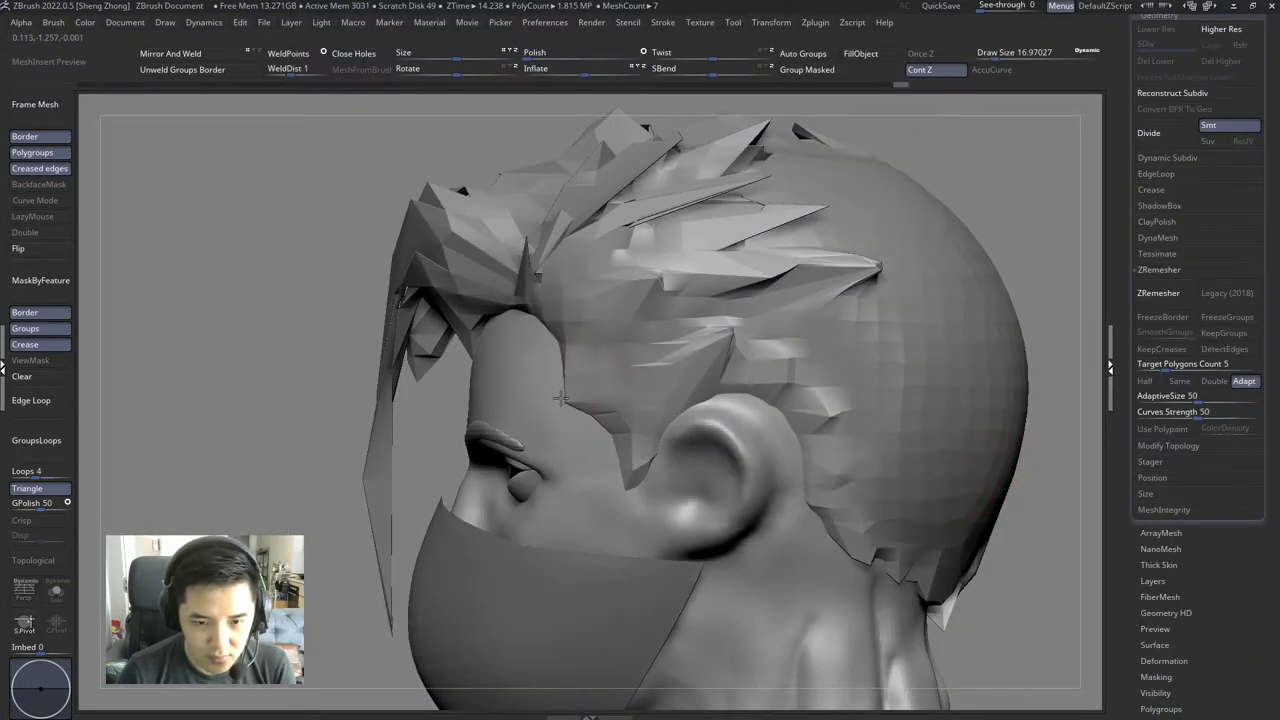
{"action": "key", "text": "space"}
{"action": "right_click_drag", "start_coordinate": [580, 397], "coordinate": [589, 382]}
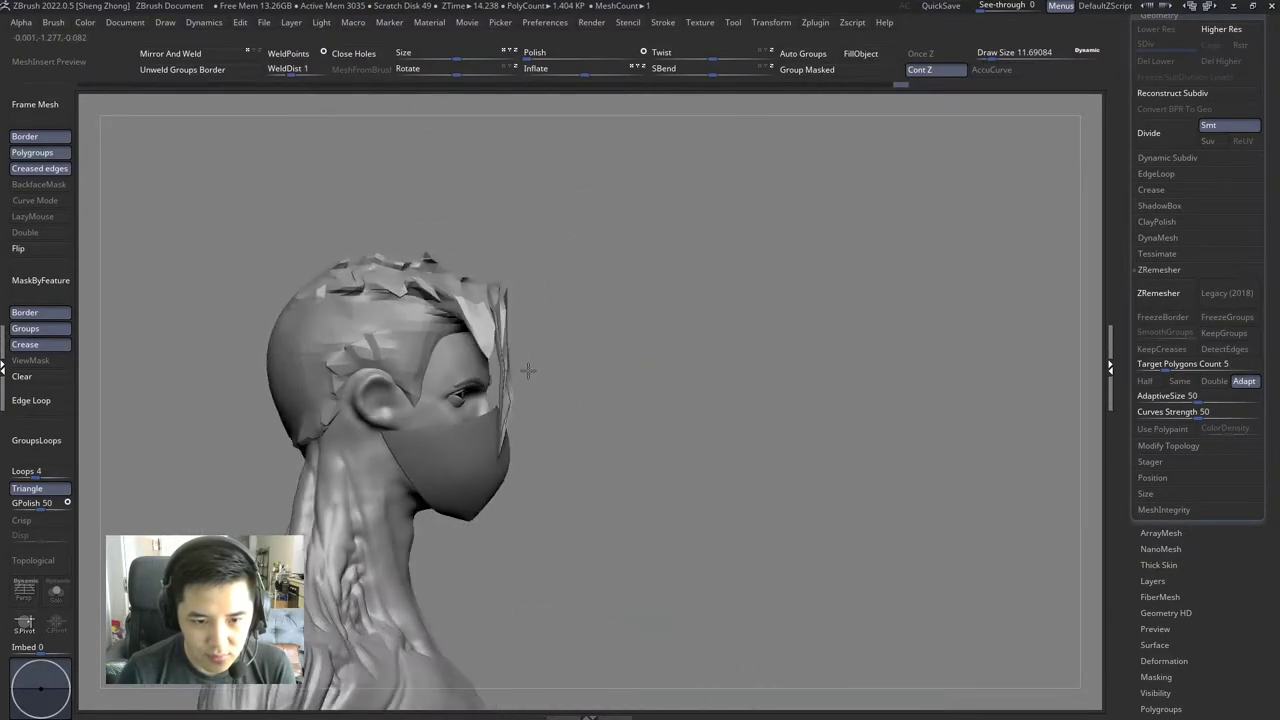
{"action": "right_click_drag", "start_coordinate": [471, 380], "coordinate": [435, 358]}
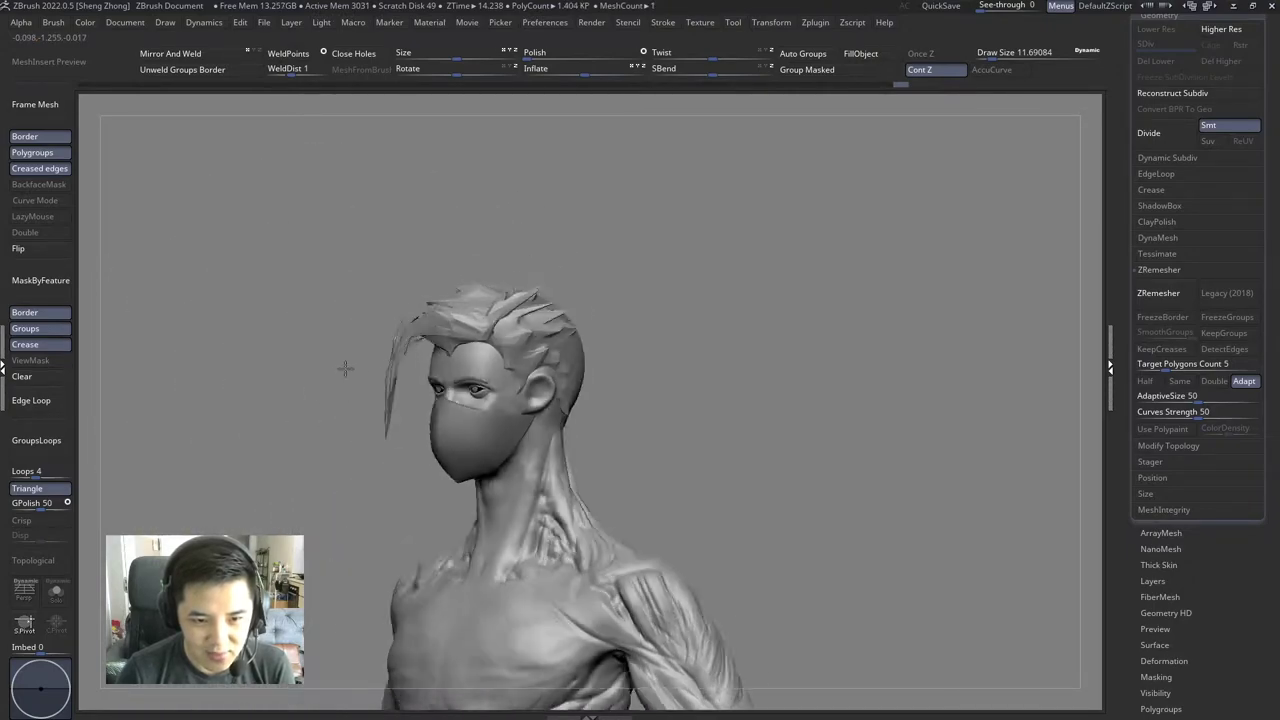
{"action": "right_click_drag", "start_coordinate": [343, 366], "coordinate": [329, 367]}
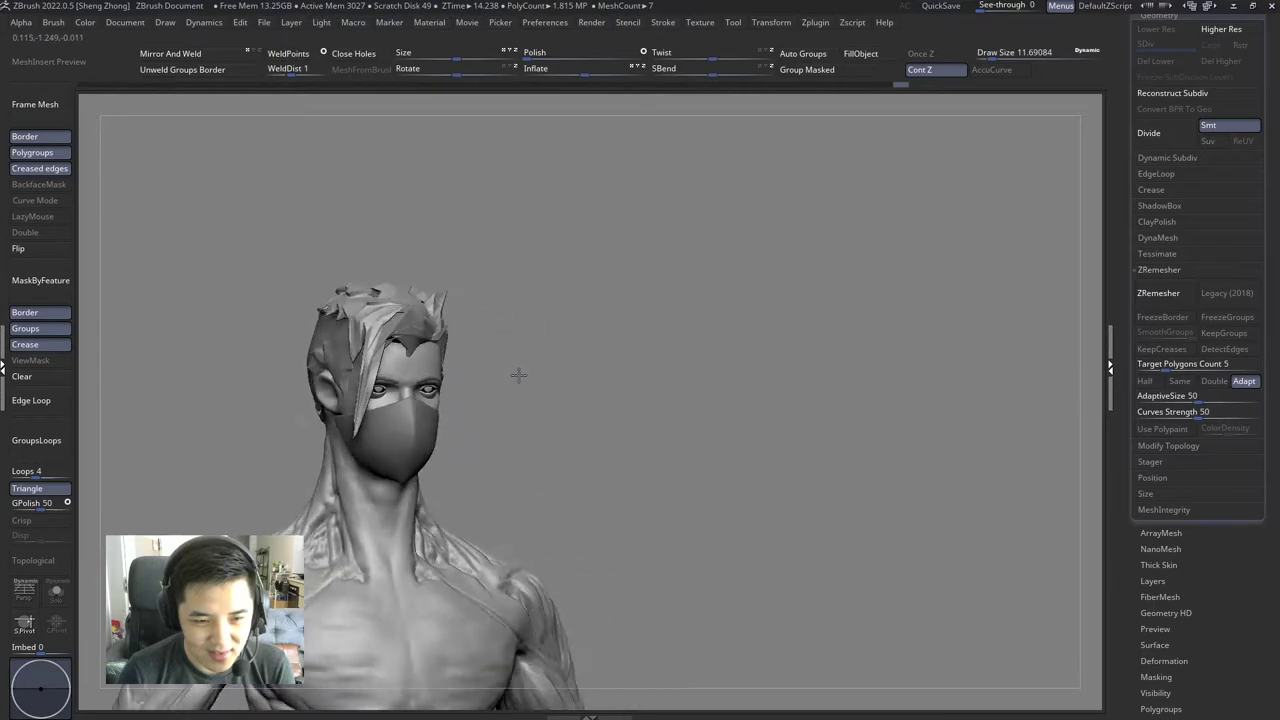
{"action": "right_click_drag", "start_coordinate": [481, 340], "coordinate": [481, 313]}
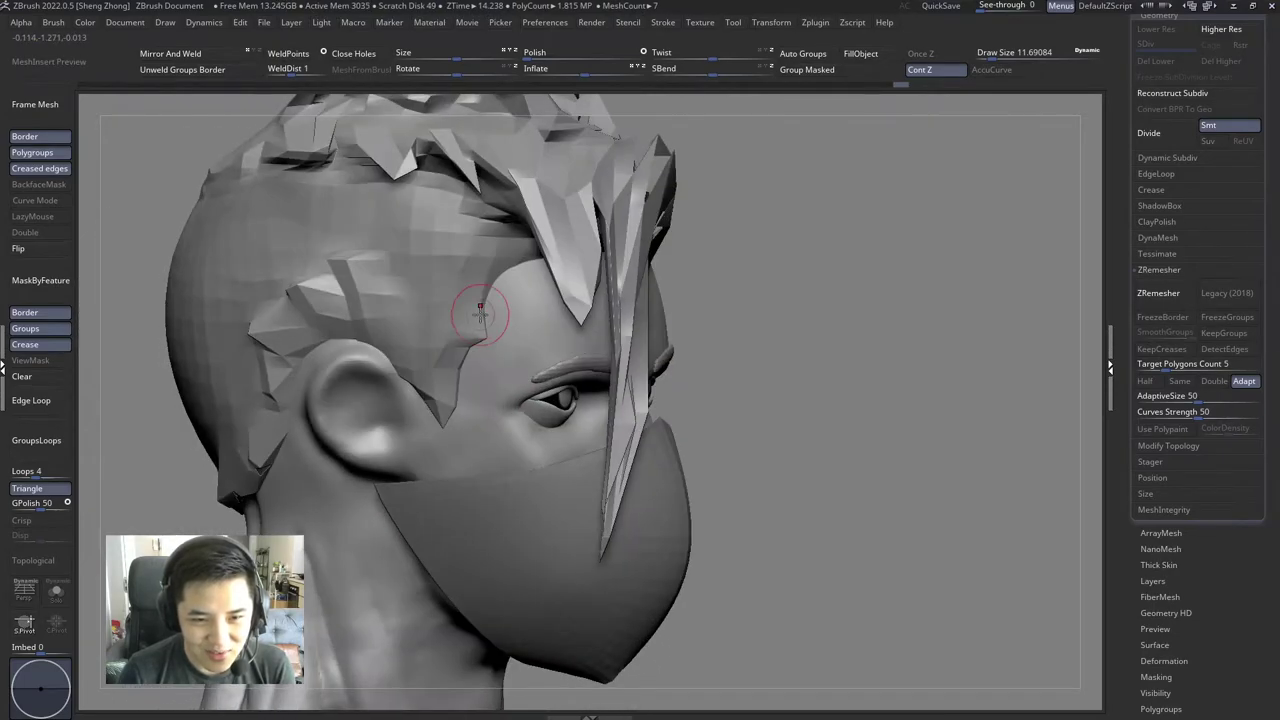
{"action": "mouse_move", "coordinate": [463, 393]}
{"action": "right_mouse_down"}
{"action": "mouse_move", "coordinate": [406, 363]}
{"action": "mouse_move", "coordinate": [523, 400]}
{"action": "mouse_move", "coordinate": [466, 296]}
{"action": "mouse_move", "coordinate": [528, 360]}
{"action": "mouse_move", "coordinate": [711, 346]}
{"action": "mouse_move", "coordinate": [630, 290]}
{"action": "mouse_move", "coordinate": [620, 305]}
{"action": "right_mouse_up"}
Step: Set the brush to about 21.6 and zoom in on the rear of the head
{"action": "key", "text": "space"}
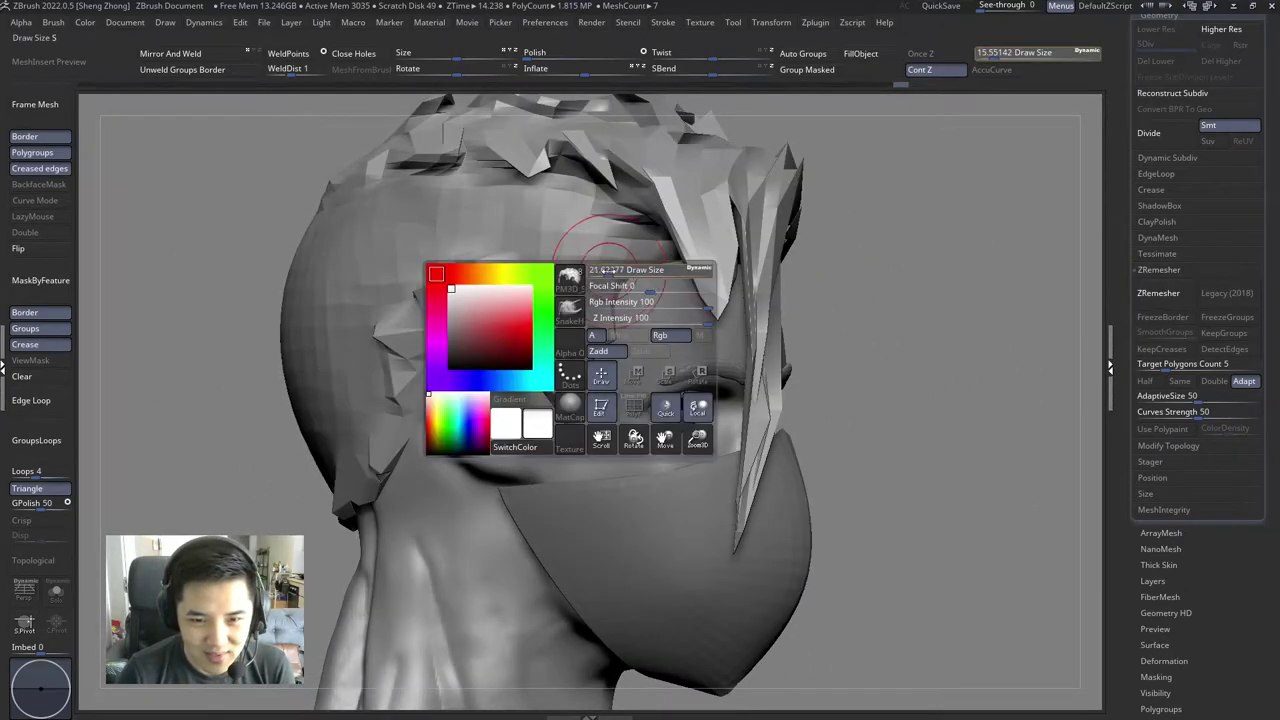
{"action": "left_click_drag", "start_coordinate": [620, 305], "coordinate": [632, 330]}
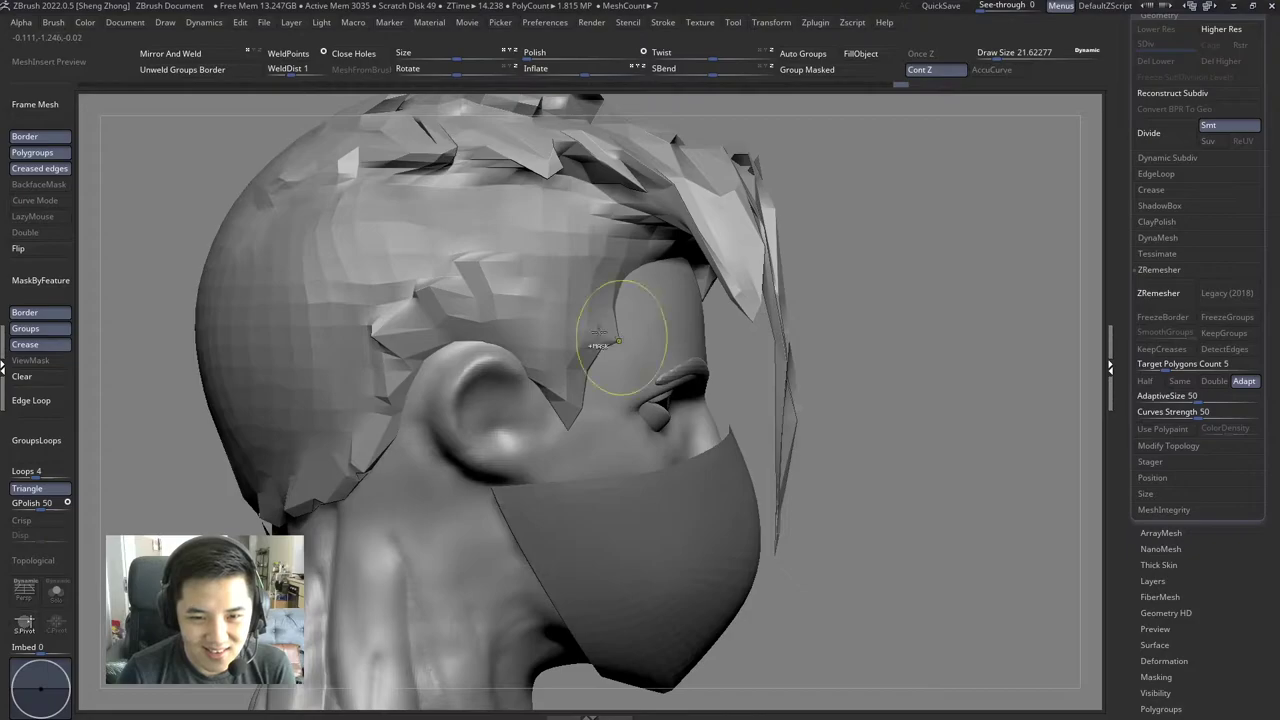
{"action": "mouse_move", "coordinate": [598, 345]}
{"action": "right_mouse_down"}
{"action": "mouse_move", "coordinate": [534, 334]}
{"action": "mouse_move", "coordinate": [680, 346]}
{"action": "right_mouse_up"}
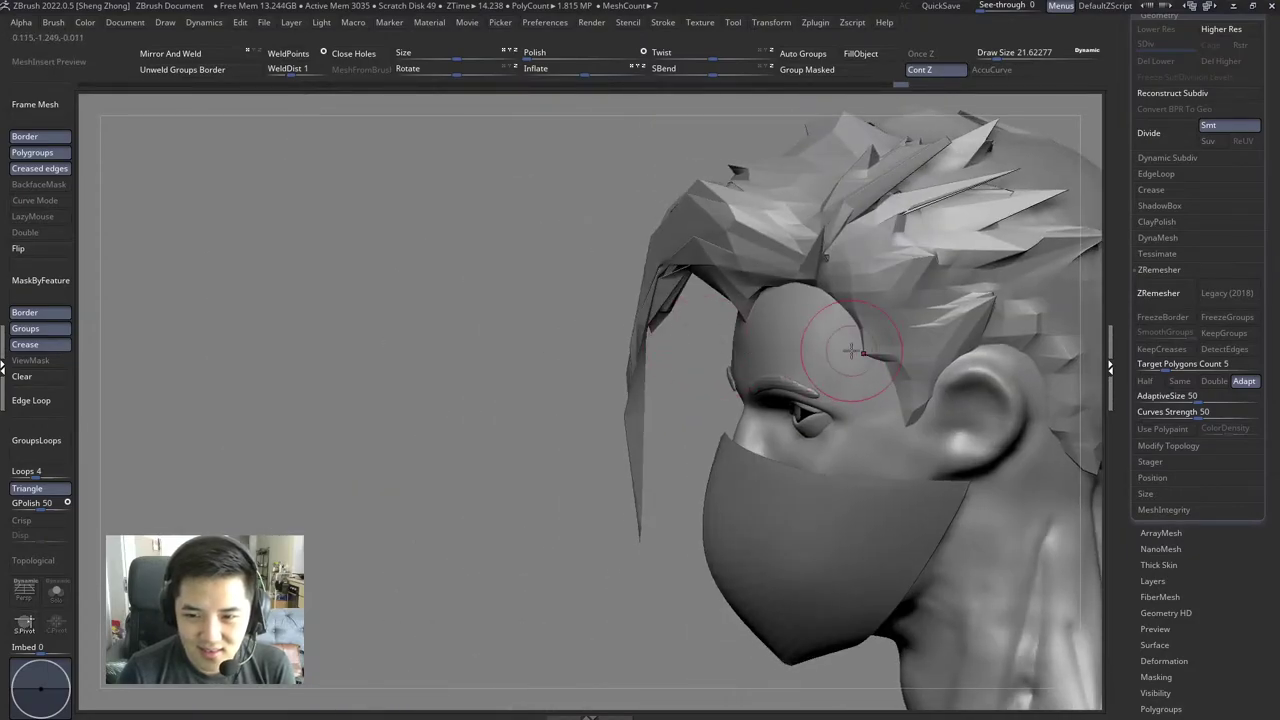
{"action": "mouse_move", "coordinate": [849, 351]}
{"action": "right_mouse_down"}
{"action": "mouse_move", "coordinate": [705, 320]}
{"action": "mouse_move", "coordinate": [721, 318]}
{"action": "right_mouse_up"}
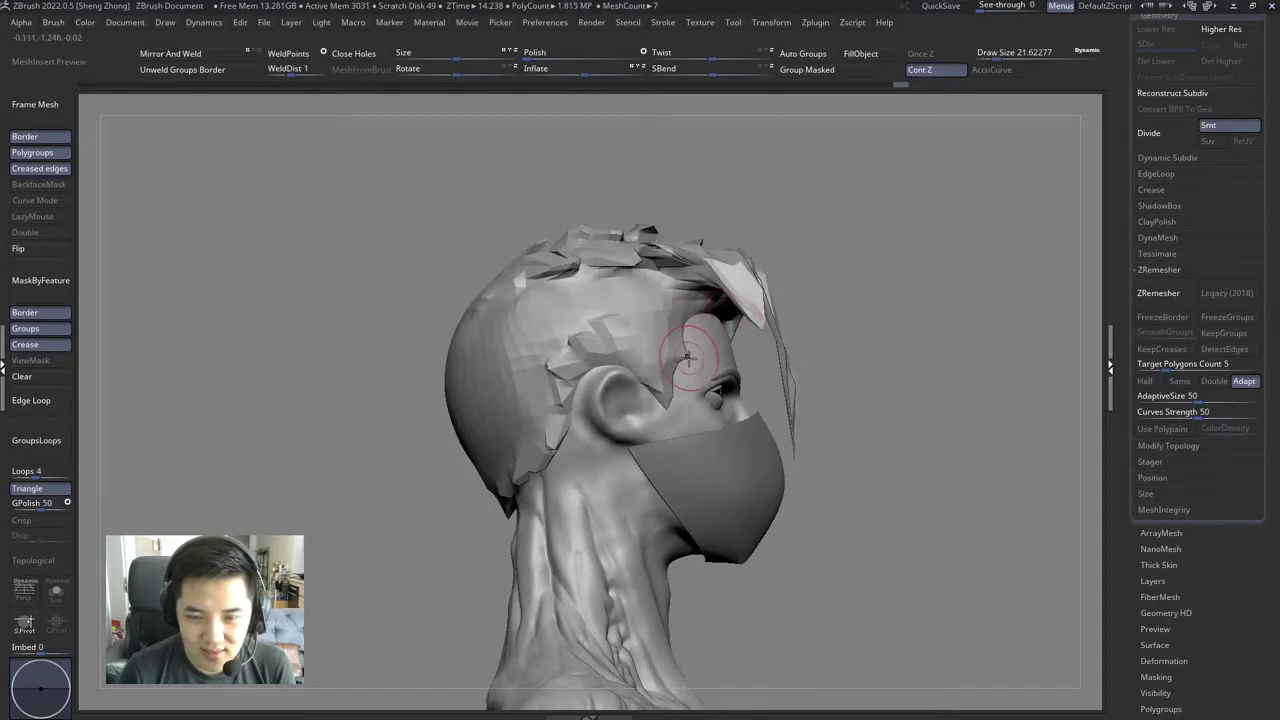
{"action": "right_click_drag", "start_coordinate": [681, 424], "coordinate": [560, 430]}
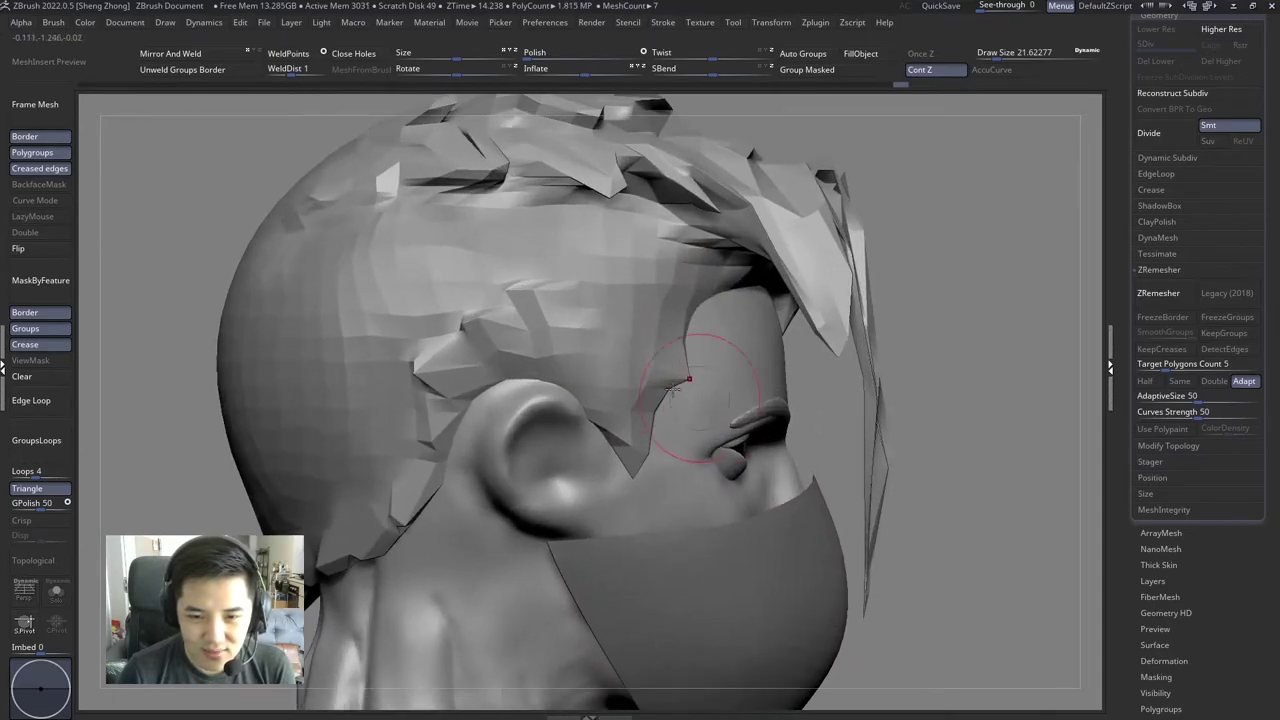
Step: Switch to the Move Topological brush (B, M, T) and shrink it to about 23
{"action": "key", "text": "space"}
{"action": "key", "text": "b"}
{"action": "key", "text": "m"}
{"action": "key", "text": "t"}
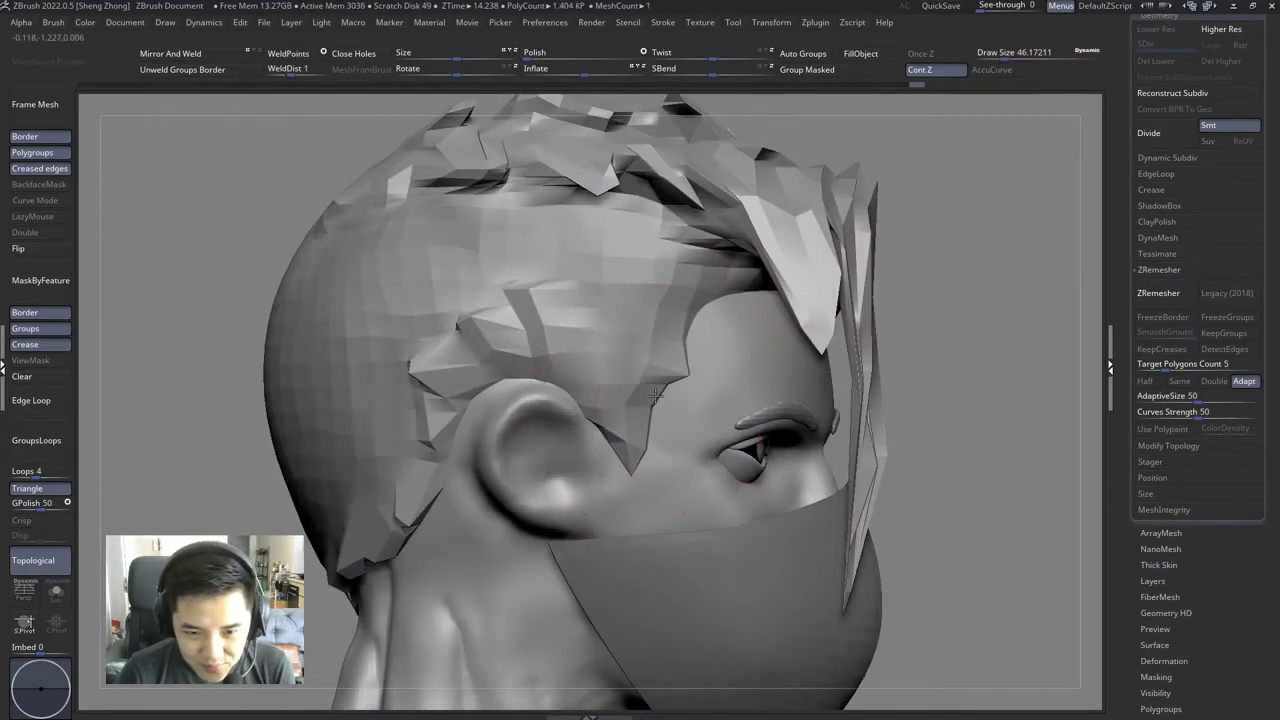
{"action": "mouse_move", "coordinate": [633, 432]}
{"action": "right_mouse_down"}
{"action": "mouse_move", "coordinate": [648, 398]}
{"action": "mouse_move", "coordinate": [714, 363]}
{"action": "right_mouse_up"}
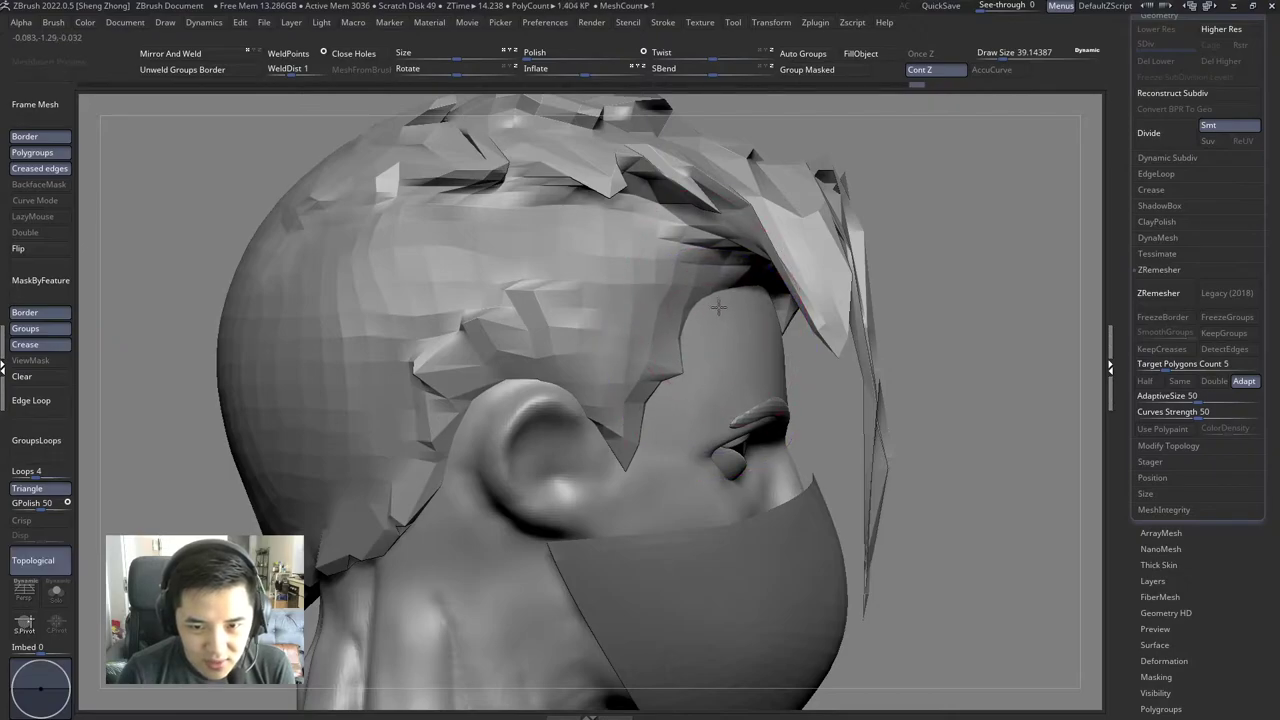
{"action": "mouse_move", "coordinate": [718, 307]}
{"action": "right_mouse_down", "text": "ctrl"}
{"action": "mouse_move", "coordinate": [500, 271]}
{"action": "mouse_move", "coordinate": [571, 309]}
{"action": "mouse_move", "coordinate": [823, 363]}
{"action": "mouse_move", "coordinate": [639, 383]}
{"action": "right_mouse_up", "text": "ctrl"}
{"action": "right_click_drag", "start_coordinate": [722, 402], "coordinate": [722, 425]}
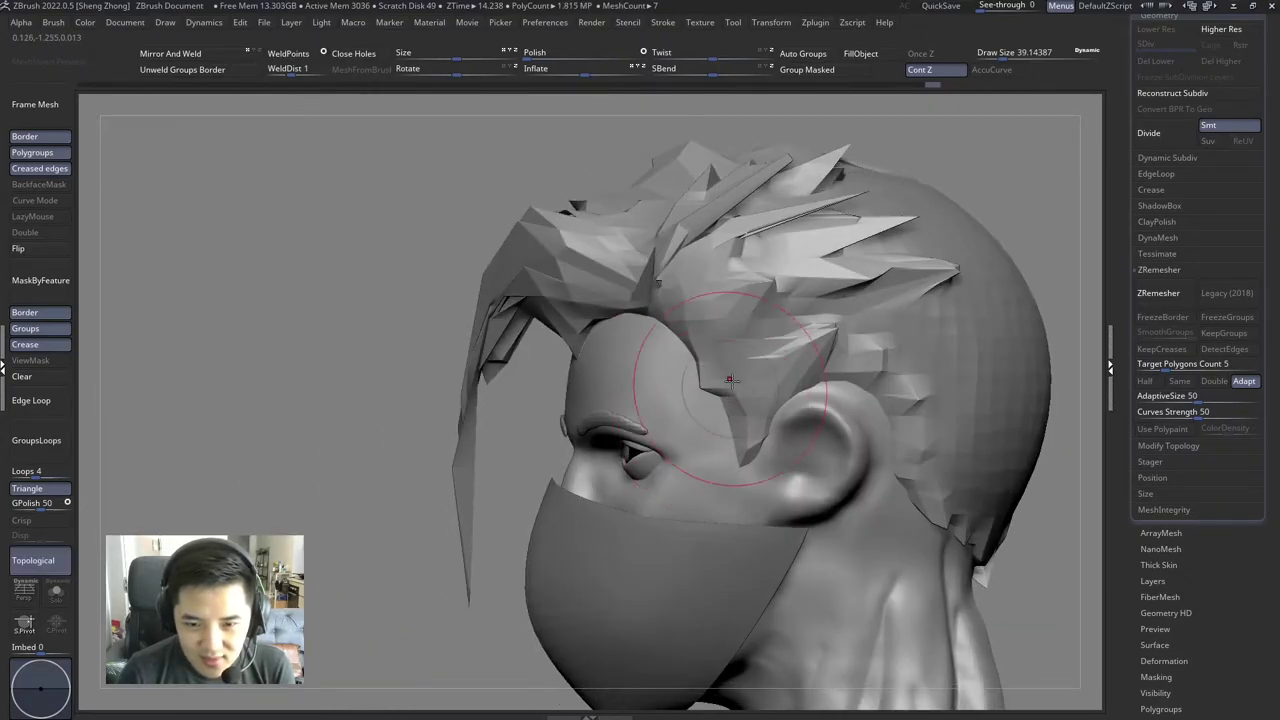
{"action": "key", "text": "space"}
{"action": "left_click_drag", "start_coordinate": [722, 425], "coordinate": [722, 444]}
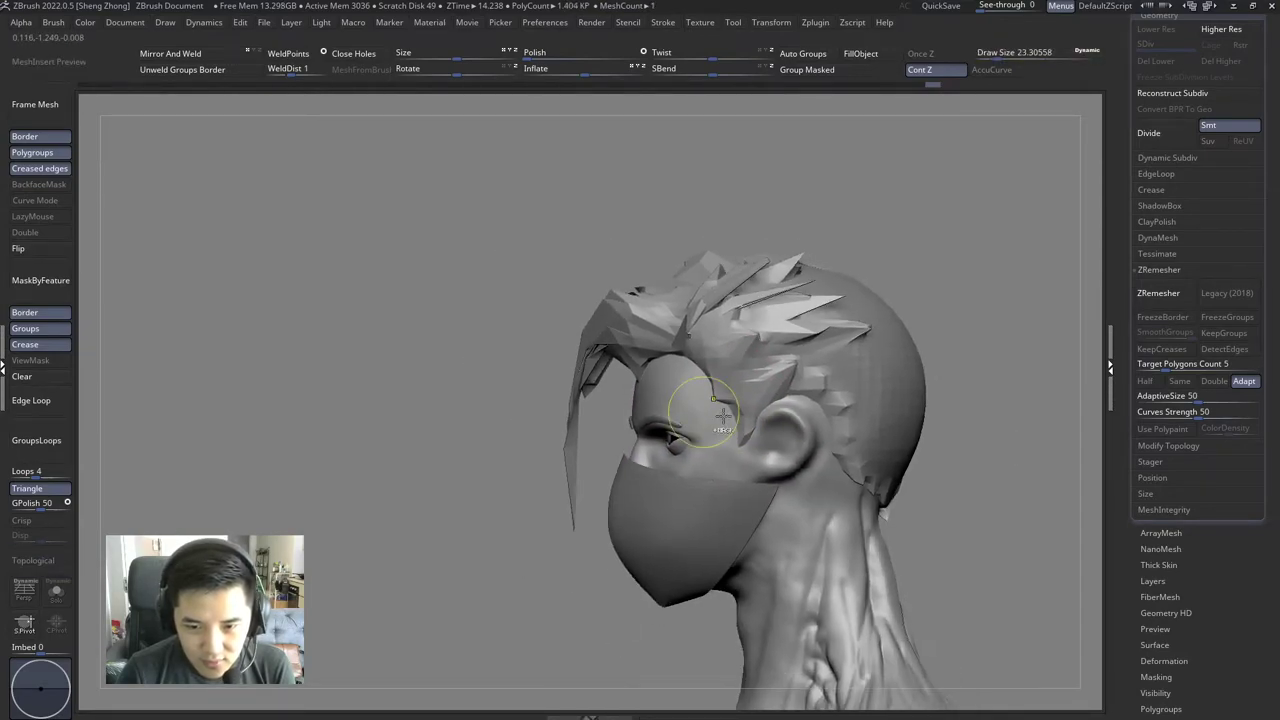
Step: Enlarge the brush to about 32.7 and smooth the side of the head beneath the hair
{"action": "mouse_move", "coordinate": [750, 420]}
{"action": "right_mouse_down"}
{"action": "mouse_move", "coordinate": [700, 427]}
{"action": "mouse_move", "coordinate": [897, 445]}
{"action": "mouse_move", "coordinate": [790, 420]}
{"action": "right_mouse_up"}
{"action": "key", "text": "space"}
{"action": "left_click_drag", "start_coordinate": [790, 420], "coordinate": [800, 420]}
{"action": "right_click_drag", "start_coordinate": [800, 420], "coordinate": [786, 400]}
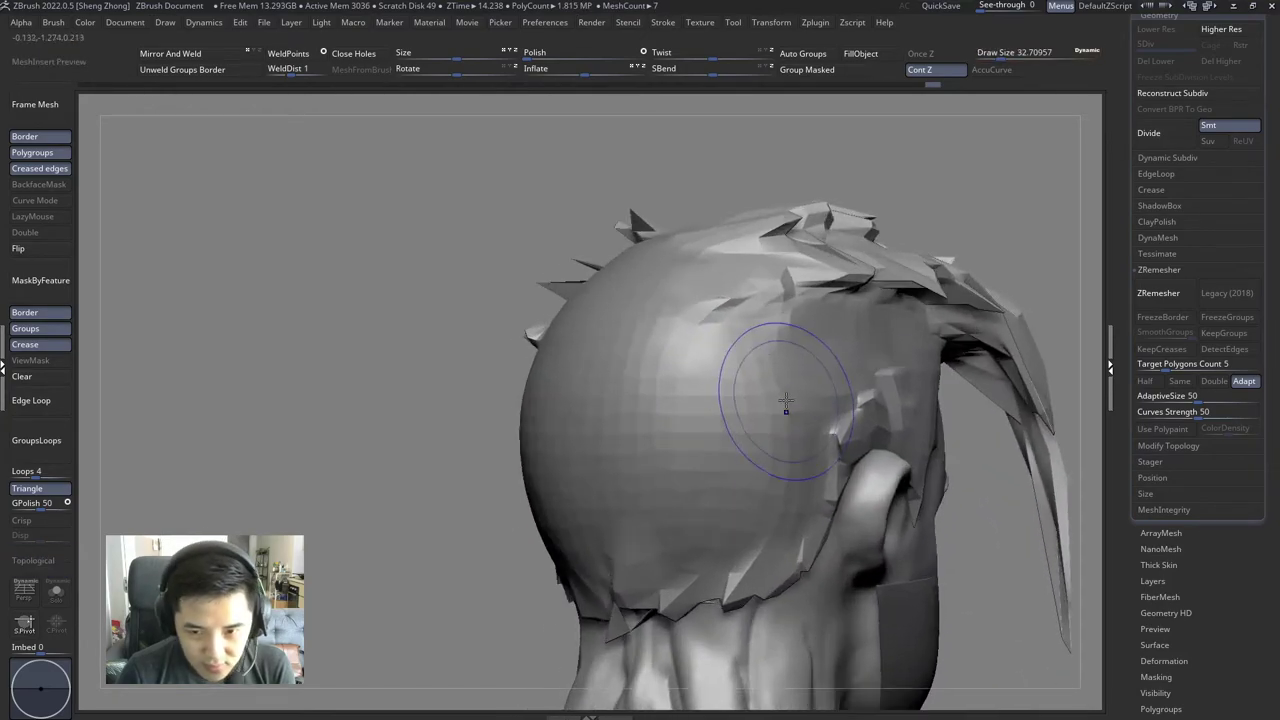
{"action": "left_click_drag", "start_coordinate": [786, 400], "coordinate": [739, 451]}
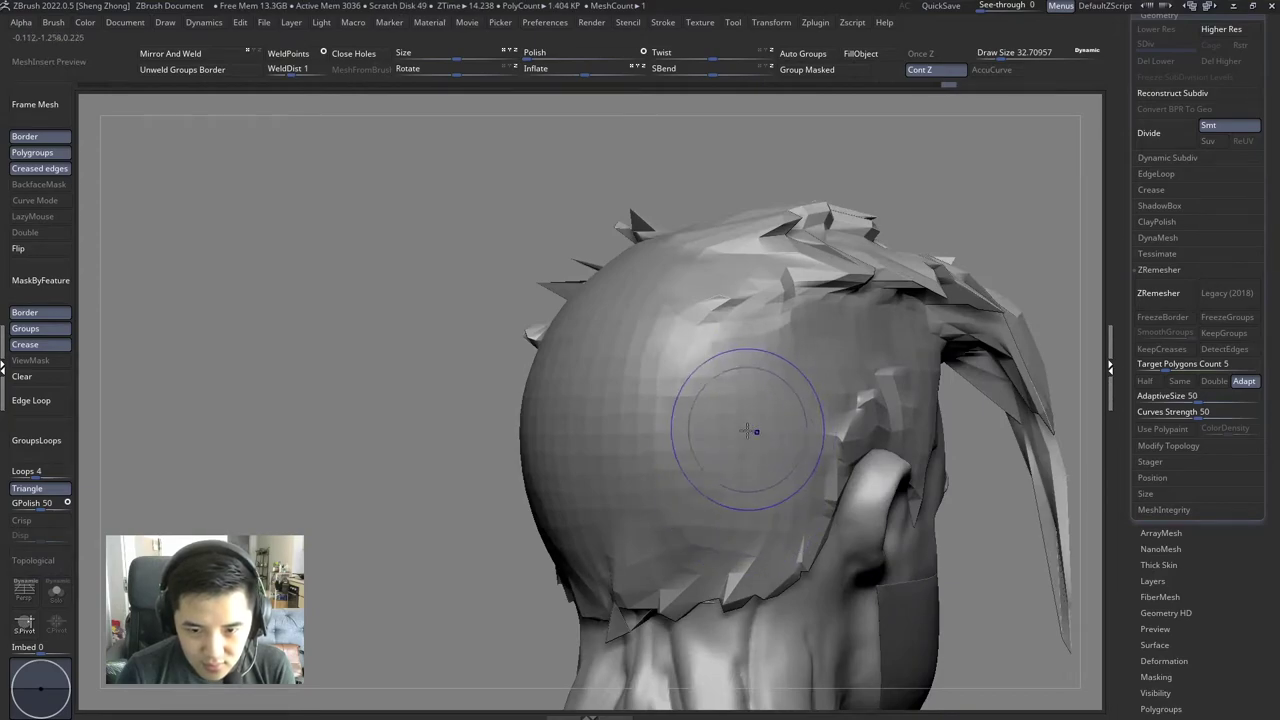
{"action": "mouse_move", "coordinate": [750, 431]}
{"action": "right_mouse_down"}
{"action": "mouse_move", "coordinate": [700, 414]}
{"action": "mouse_move", "coordinate": [578, 427]}
{"action": "mouse_move", "coordinate": [610, 415]}
{"action": "mouse_move", "coordinate": [671, 443]}
{"action": "mouse_move", "coordinate": [697, 380]}
{"action": "mouse_move", "coordinate": [711, 425]}
{"action": "mouse_move", "coordinate": [668, 402]}
{"action": "mouse_move", "coordinate": [635, 330]}
{"action": "right_mouse_up"}
{"action": "key", "text": "f"}
Step: Nudge the brush size down and reopen the brush library on the M brushes
{"action": "right_click", "coordinate": [635, 328]}
{"action": "left_click_drag", "start_coordinate": [635, 328], "coordinate": [615, 328]}
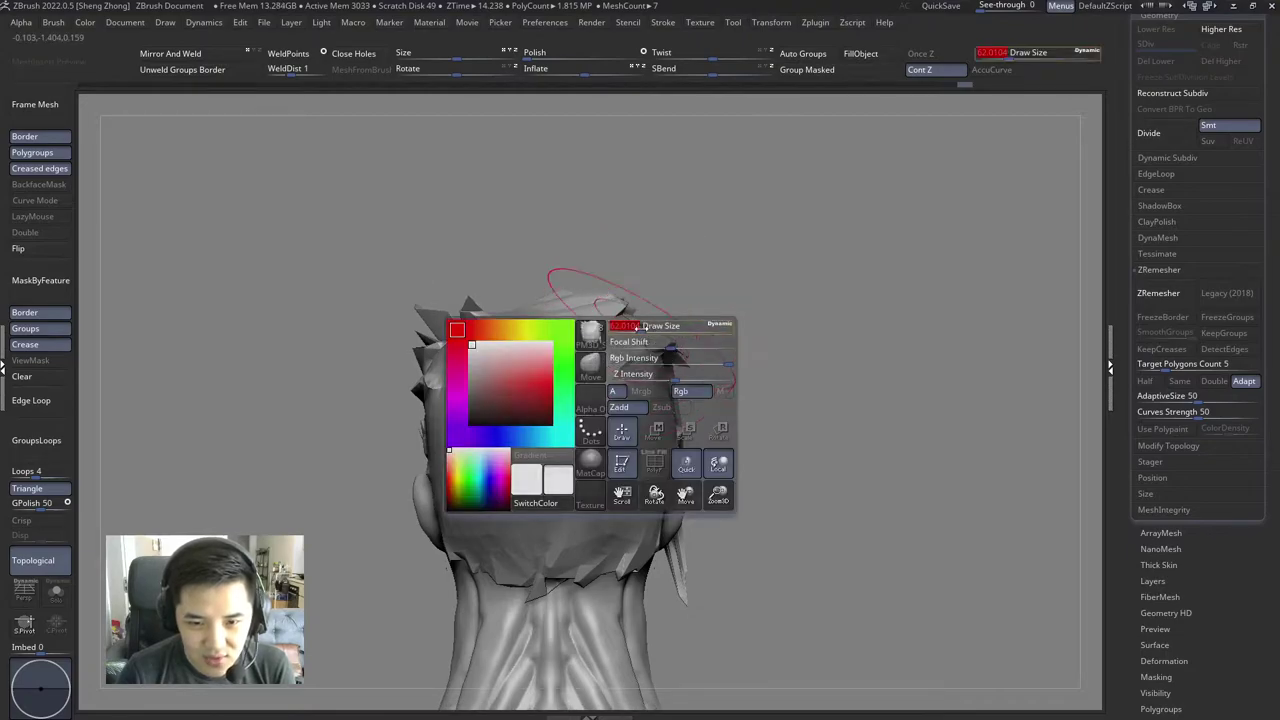
{"action": "right_click", "coordinate": [658, 340]}
{"action": "key", "text": "b"}
{"action": "key", "text": "m"}
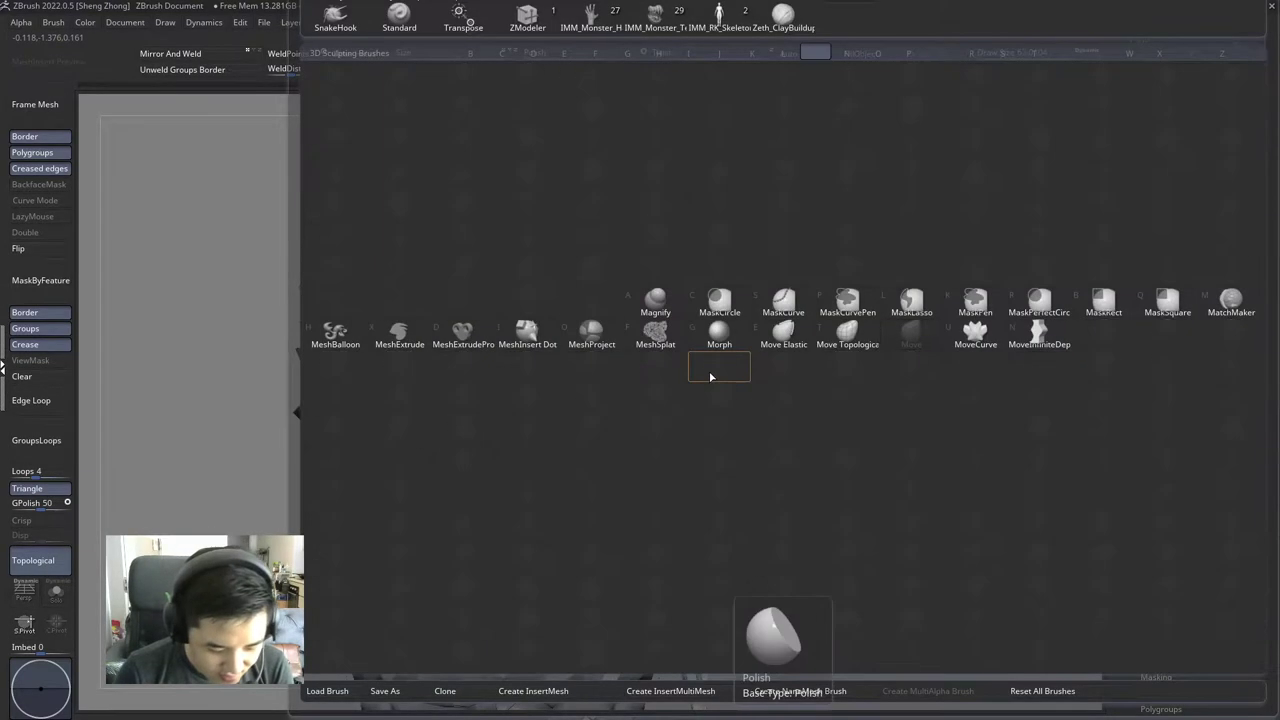
{"action": "key", "text": "v"}
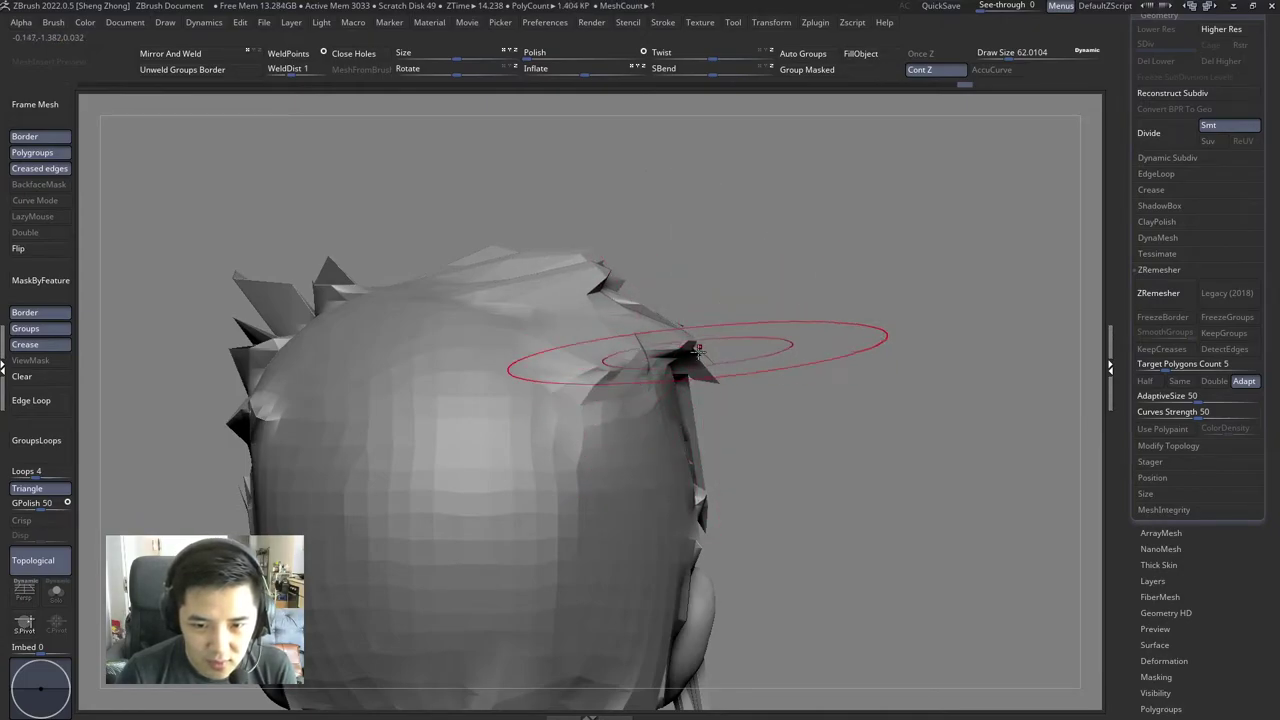
{"action": "mouse_move", "coordinate": [697, 348]}
{"action": "right_mouse_down"}
{"action": "mouse_move", "coordinate": [637, 331]}
{"action": "mouse_move", "coordinate": [660, 370]}
{"action": "mouse_move", "coordinate": [680, 280]}
{"action": "right_mouse_up"}
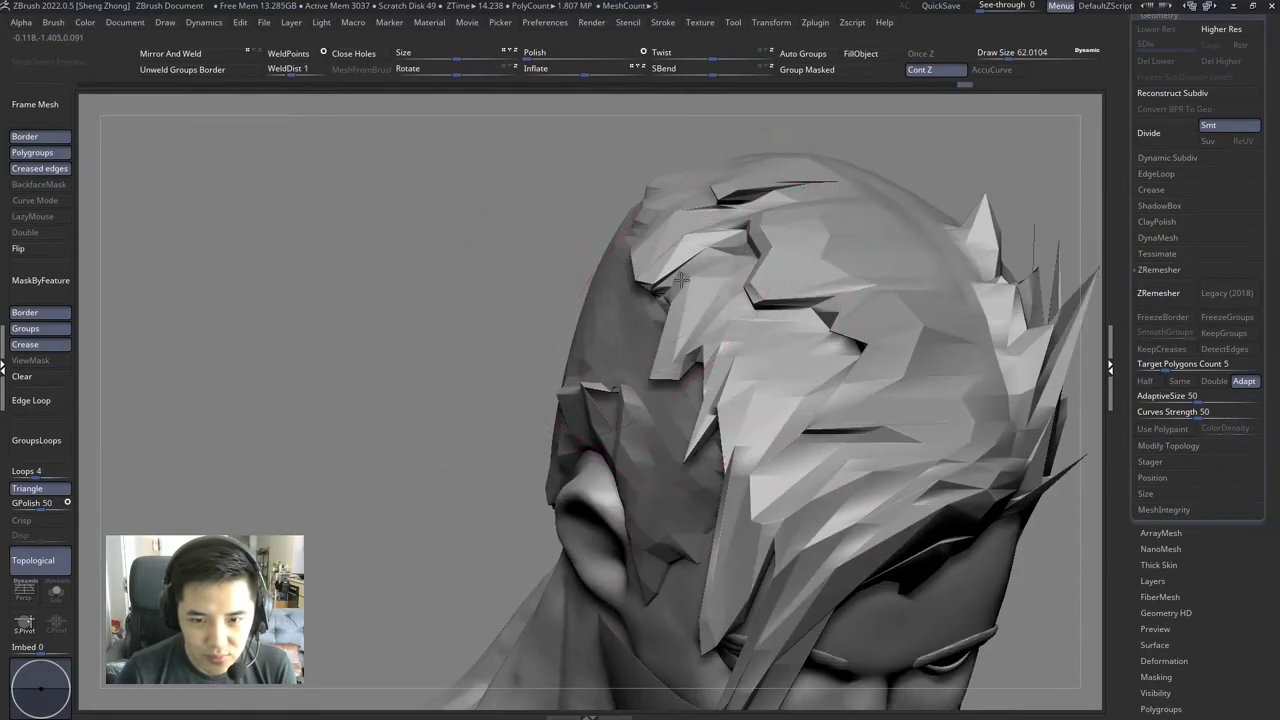
{"action": "left_click_drag", "start_coordinate": [680, 280], "coordinate": [700, 250]}
{"action": "mouse_move", "coordinate": [700, 250]}
{"action": "right_mouse_down"}
{"action": "mouse_move", "coordinate": [685, 272]}
{"action": "mouse_move", "coordinate": [686, 214]}
{"action": "mouse_move", "coordinate": [526, 214]}
{"action": "mouse_move", "coordinate": [661, 250]}
{"action": "mouse_move", "coordinate": [718, 312]}
{"action": "right_mouse_up"}
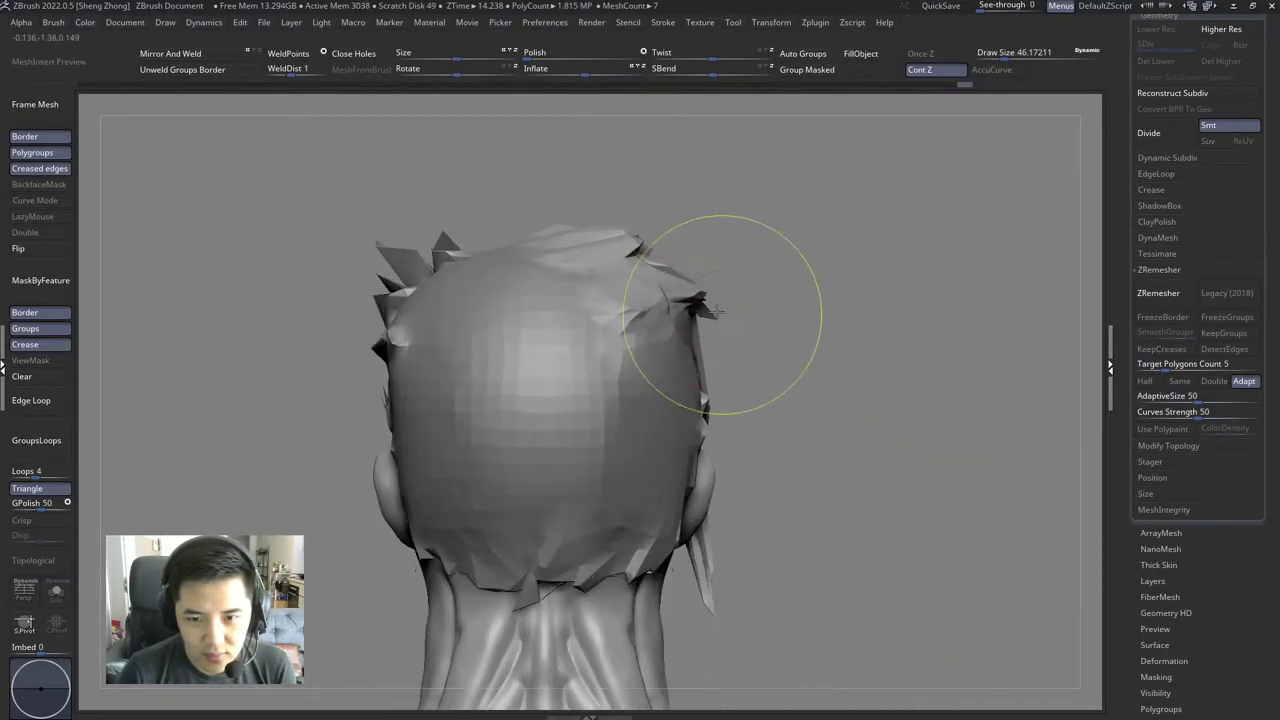
{"action": "right_click_drag", "start_coordinate": [683, 443], "coordinate": [706, 437]}
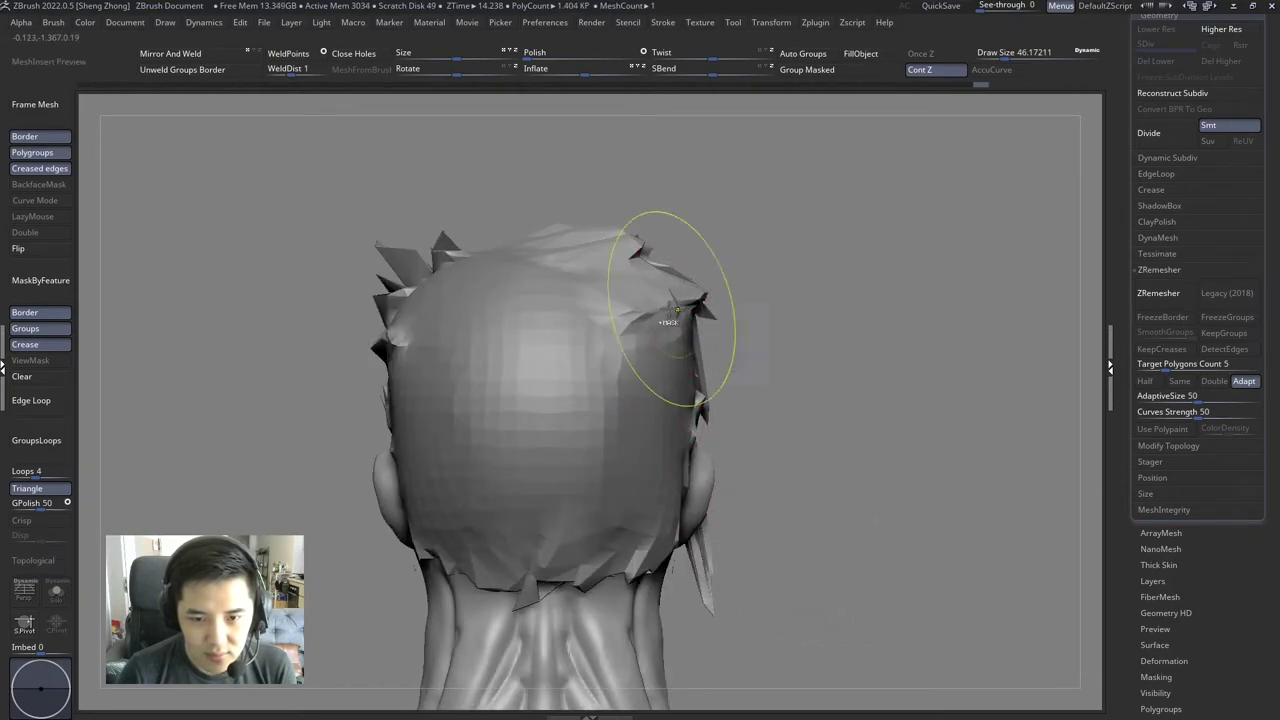
{"action": "mouse_move", "coordinate": [668, 320]}
{"action": "right_mouse_down", "text": "ctrl"}
{"action": "mouse_move", "coordinate": [654, 302]}
{"action": "mouse_move", "coordinate": [586, 303]}
{"action": "mouse_move", "coordinate": [637, 334]}
{"action": "mouse_move", "coordinate": [631, 317]}
{"action": "mouse_move", "coordinate": [714, 330]}
{"action": "mouse_move", "coordinate": [771, 314]}
{"action": "mouse_move", "coordinate": [663, 333]}
{"action": "right_mouse_up", "text": "ctrl"}
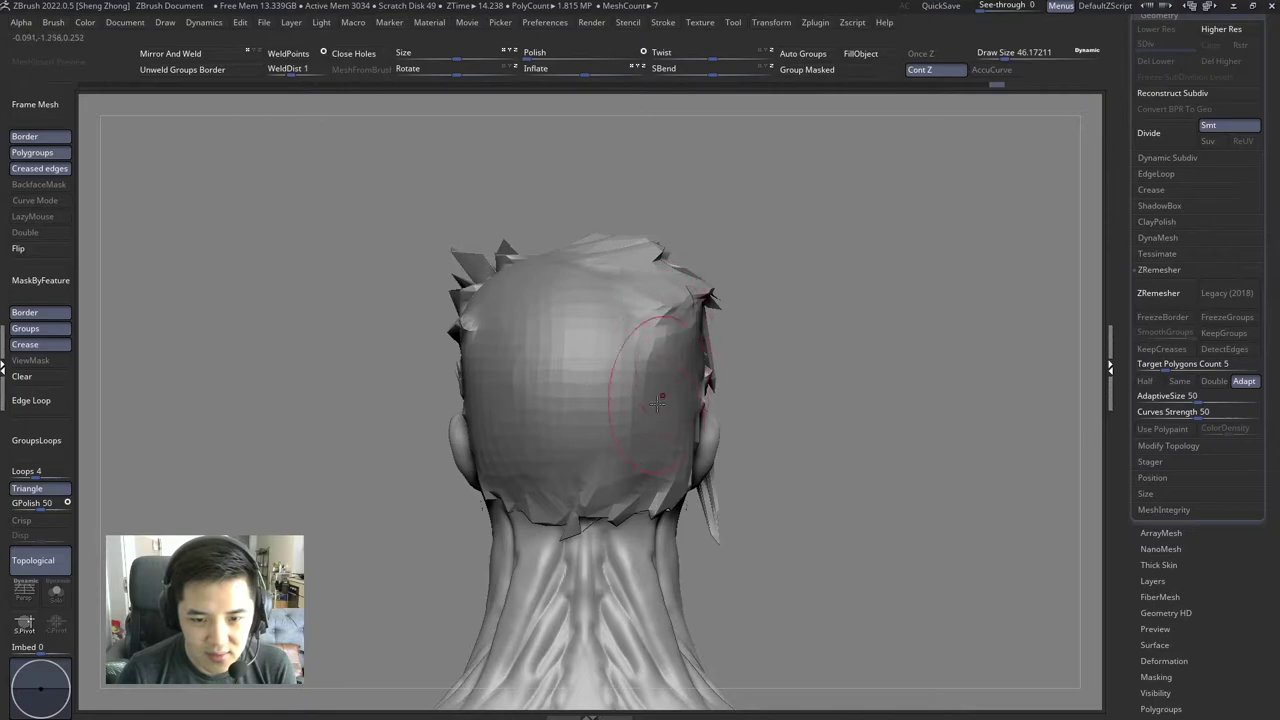
{"action": "right_click_drag", "start_coordinate": [658, 402], "coordinate": [668, 227], "text": "alt"}
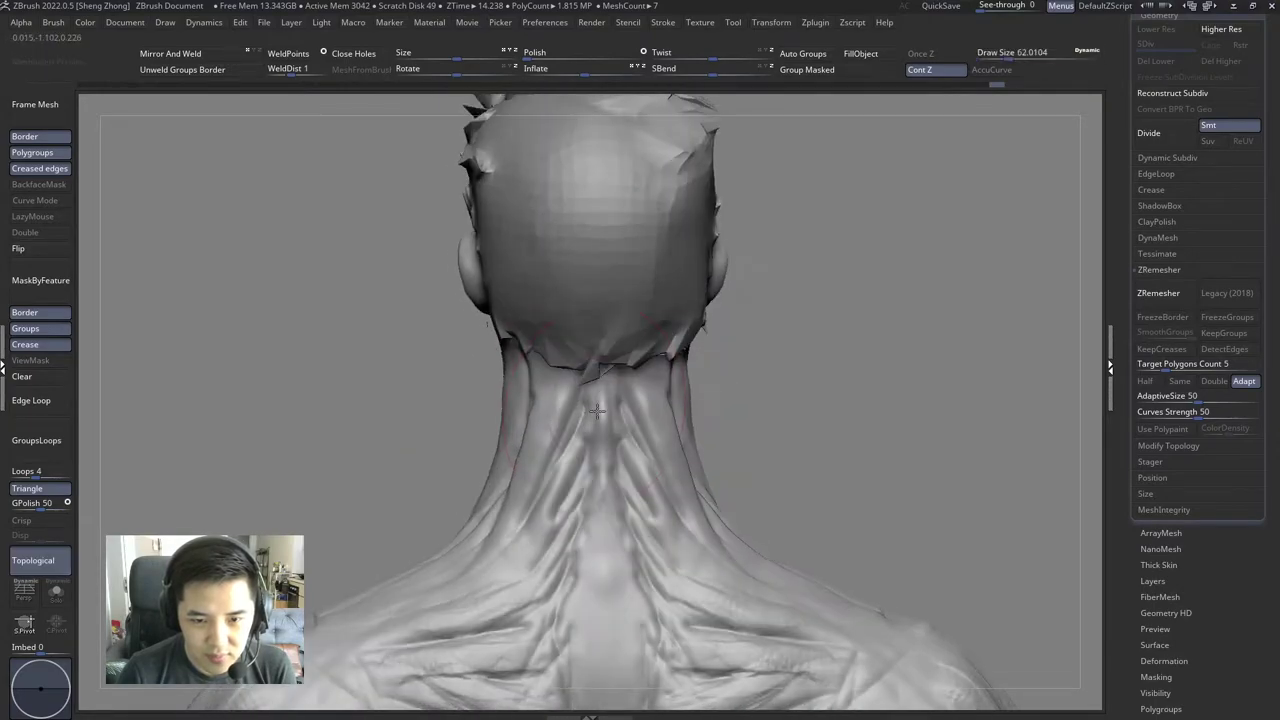
{"action": "right_click_drag", "start_coordinate": [596, 411], "coordinate": [598, 415]}
{"action": "mouse_move", "coordinate": [634, 529]}
{"action": "right_mouse_down"}
{"action": "mouse_move", "coordinate": [612, 432]}
{"action": "mouse_move", "coordinate": [557, 434]}
{"action": "mouse_move", "coordinate": [594, 372]}
{"action": "right_mouse_up"}
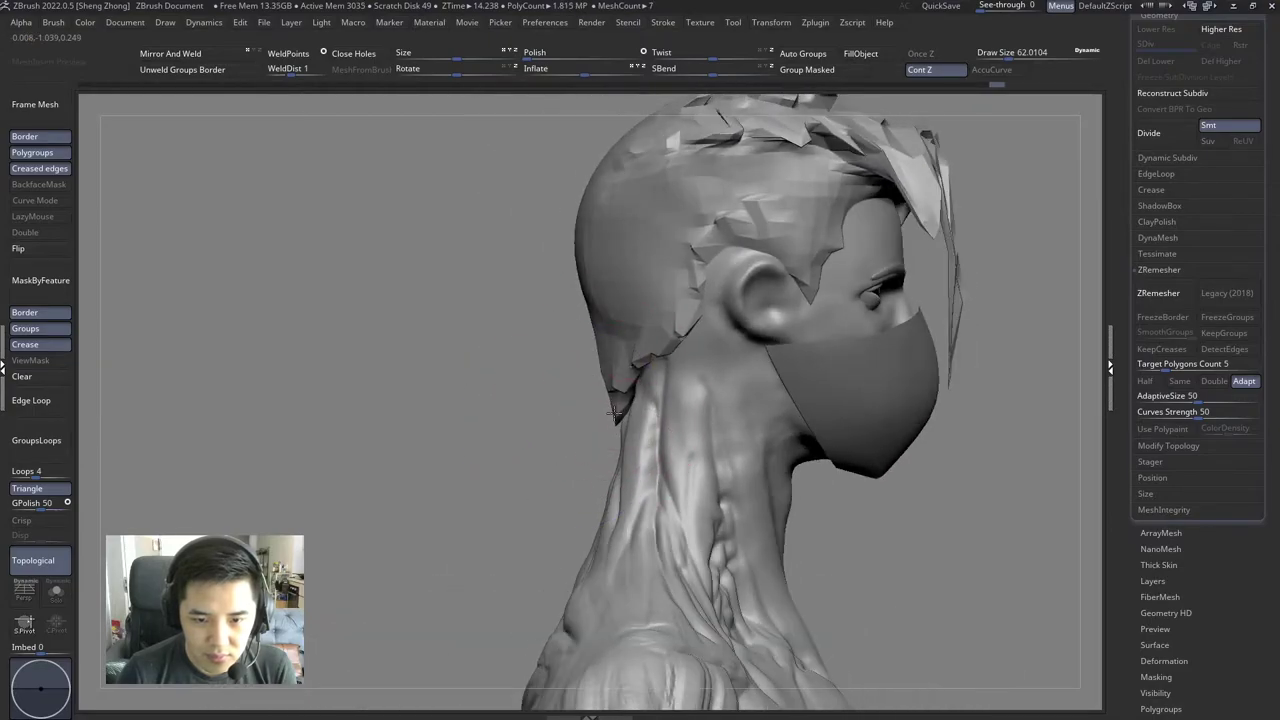
Step: Resize the brush from about 46 up to 68 while viewing the back of the head and neck
{"action": "right_click", "coordinate": [599, 370]}
{"action": "left_click_drag", "start_coordinate": [595, 357], "coordinate": [595, 341]}
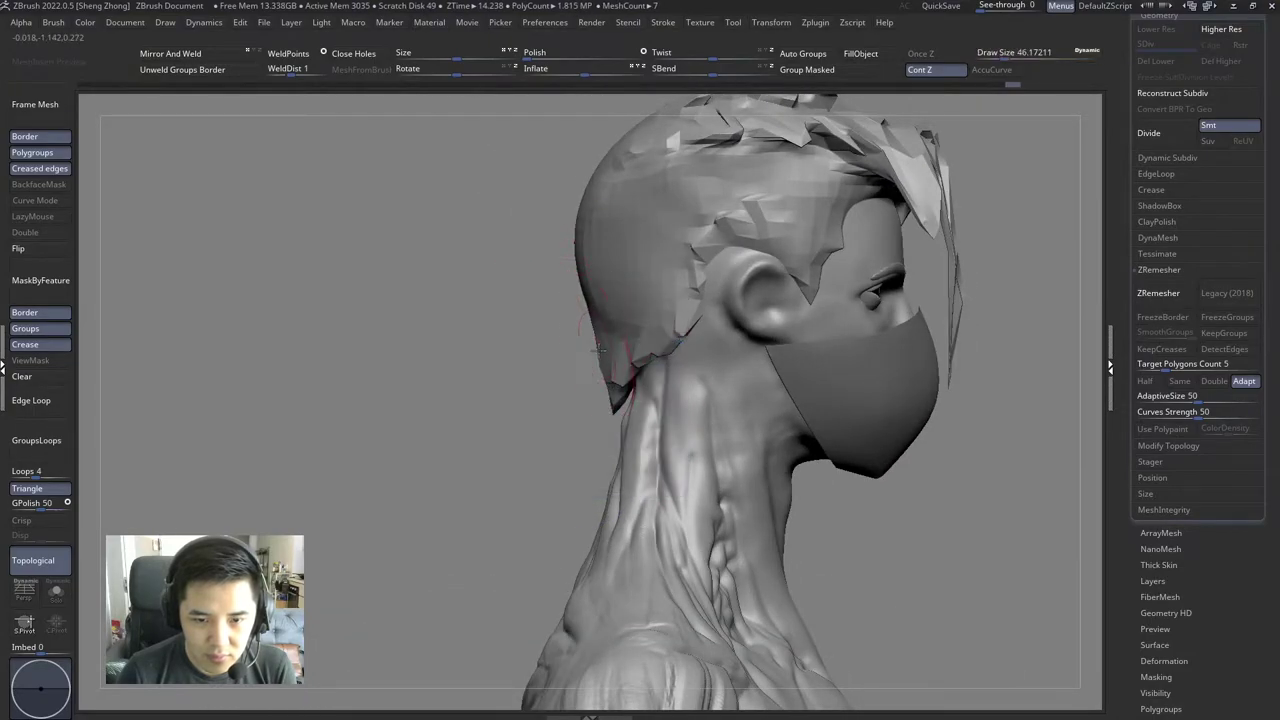
{"action": "mouse_move", "coordinate": [622, 345]}
{"action": "right_mouse_down"}
{"action": "mouse_move", "coordinate": [743, 340]}
{"action": "mouse_move", "coordinate": [700, 371]}
{"action": "mouse_move", "coordinate": [650, 320]}
{"action": "right_mouse_up"}
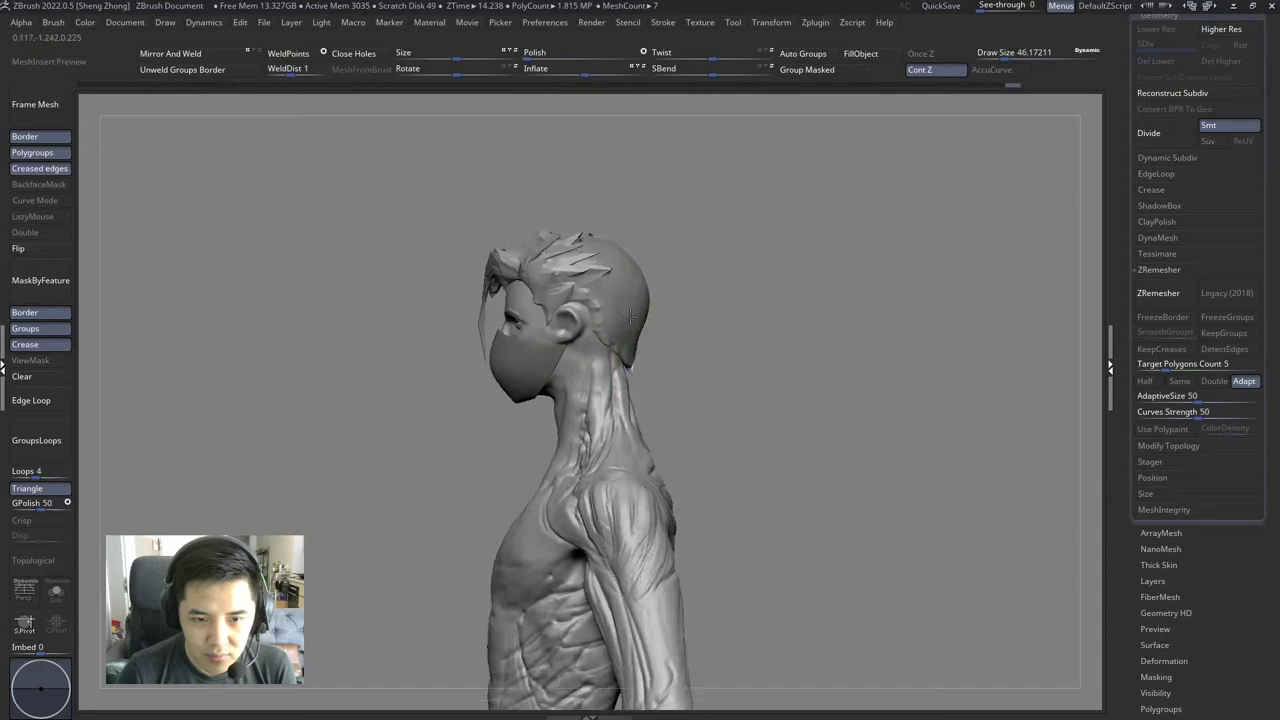
{"action": "right_click", "coordinate": [650, 311]}
{"action": "left_click_drag", "start_coordinate": [650, 311], "coordinate": [650, 409]}
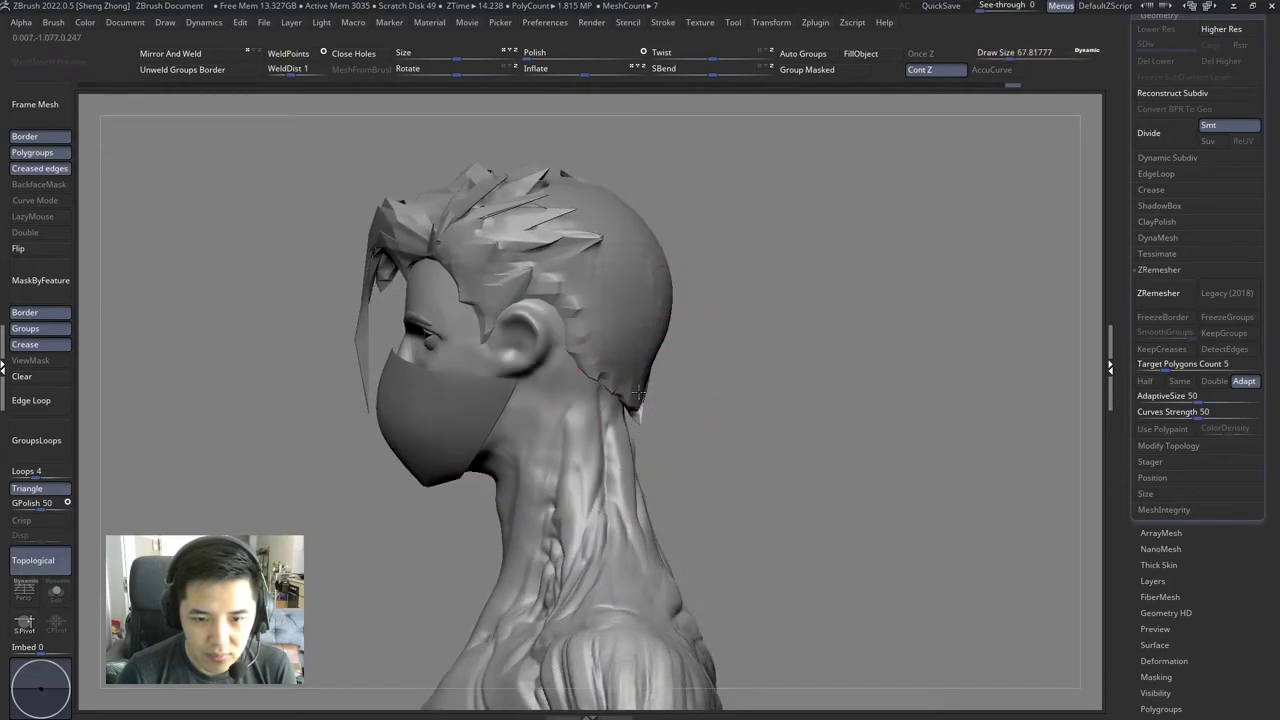
{"action": "right_click_drag", "start_coordinate": [622, 403], "coordinate": [594, 395]}
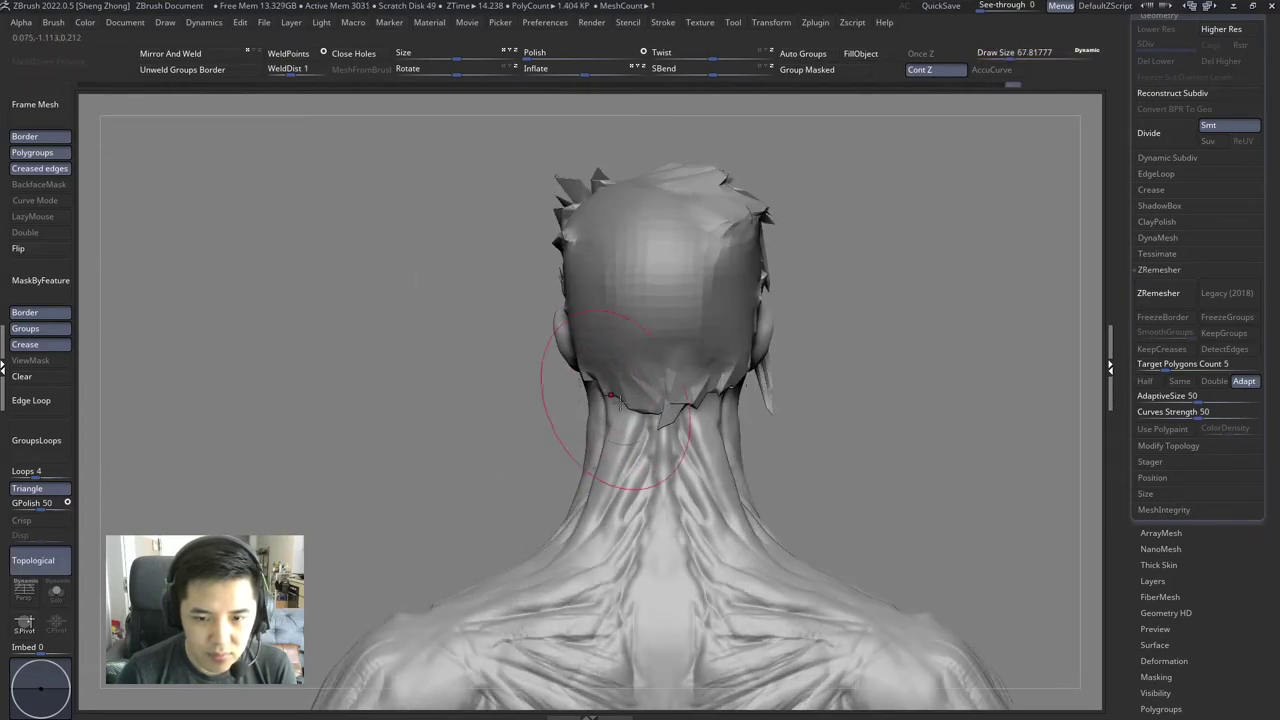
{"action": "mouse_move", "coordinate": [658, 438]}
{"action": "right_mouse_down"}
{"action": "mouse_move", "coordinate": [740, 403]}
{"action": "mouse_move", "coordinate": [700, 385]}
{"action": "mouse_move", "coordinate": [715, 386]}
{"action": "right_mouse_up"}
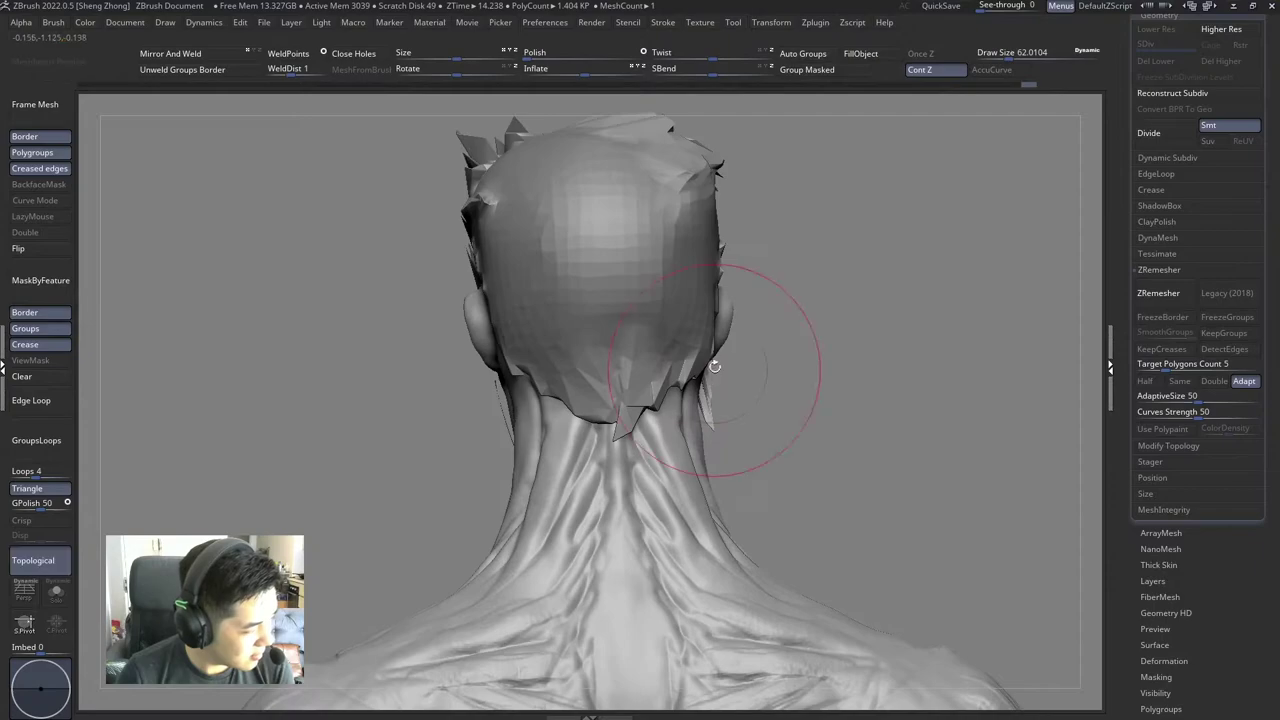
{"action": "mouse_move", "coordinate": [660, 380]}
{"action": "left_mouse_down"}
{"action": "mouse_move", "coordinate": [705, 370]}
{"action": "mouse_move", "coordinate": [660, 326]}
{"action": "mouse_move", "coordinate": [590, 320]}
{"action": "mouse_move", "coordinate": [676, 311]}
{"action": "mouse_move", "coordinate": [665, 302]}
{"action": "mouse_move", "coordinate": [691, 297]}
{"action": "mouse_move", "coordinate": [654, 279]}
{"action": "left_mouse_up"}
Step: Fine-tune the brush size between about 49 and 54, settling near 39
{"action": "key", "text": "space"}
{"action": "key", "text": "space"}
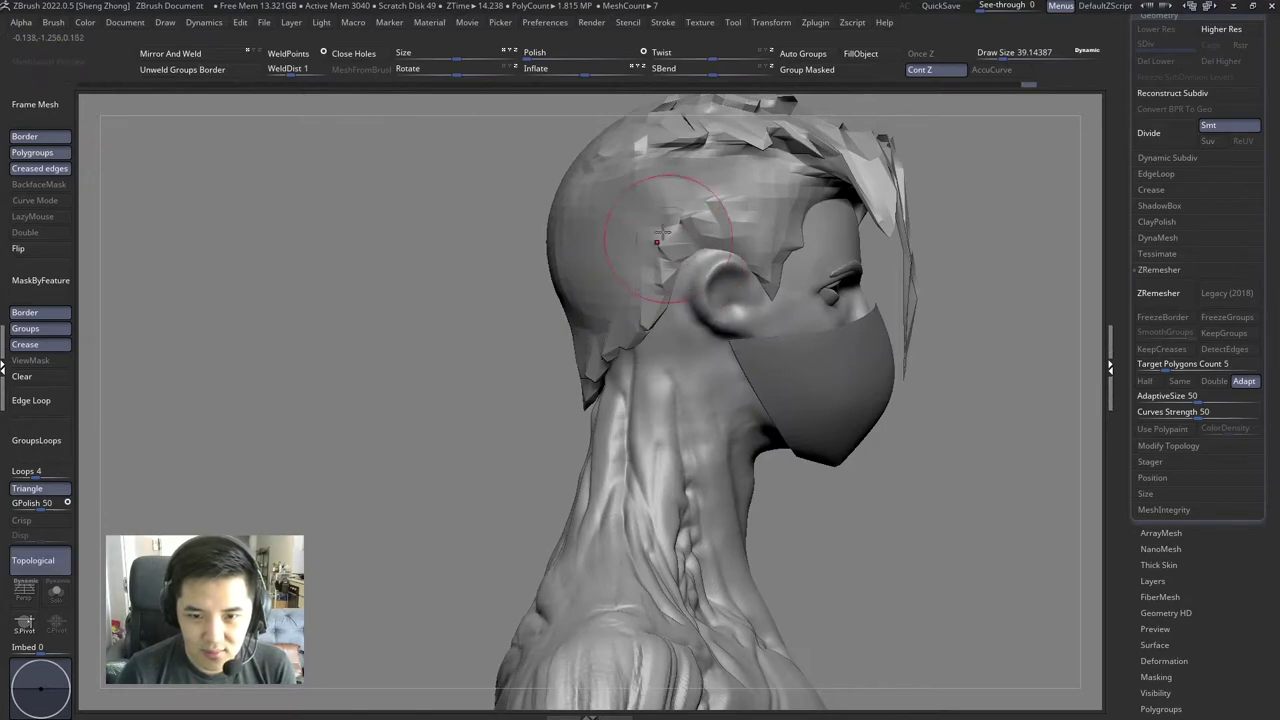
{"action": "key", "text": "space"}
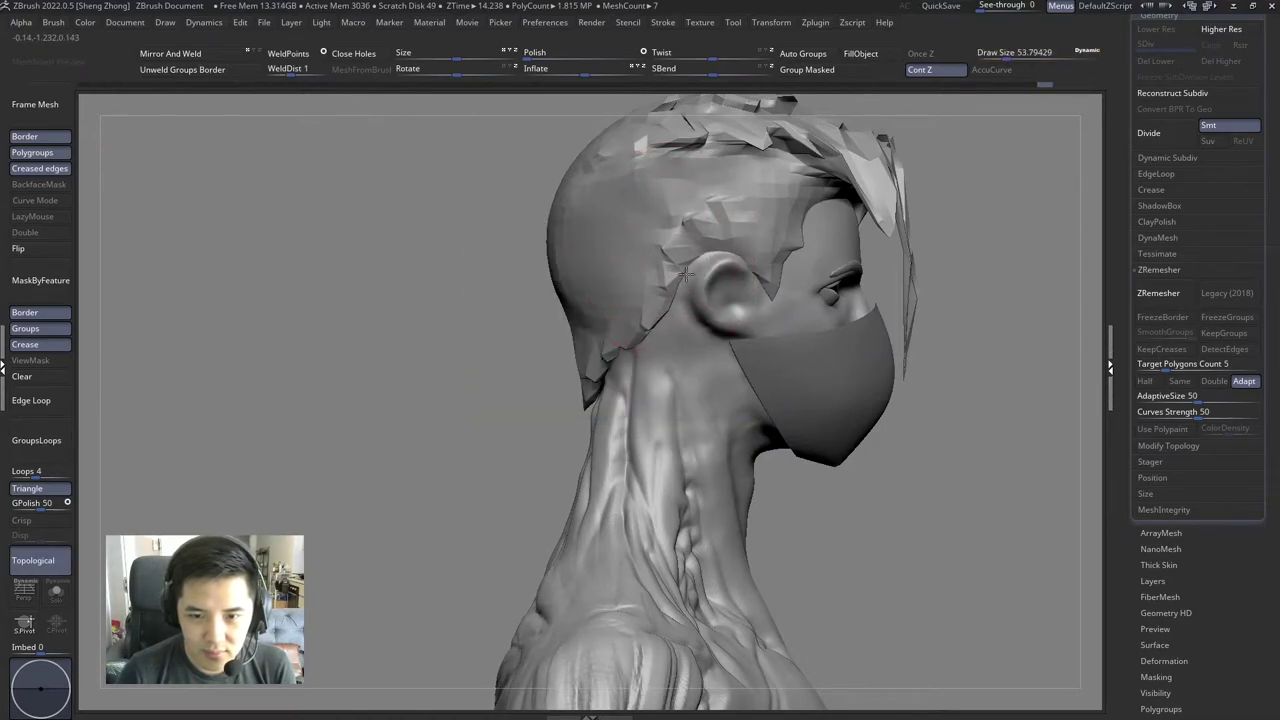
{"action": "left_click_drag", "start_coordinate": [686, 275], "coordinate": [672, 283]}
{"action": "mouse_move", "coordinate": [675, 285]}
{"action": "right_mouse_down"}
{"action": "mouse_move", "coordinate": [694, 294]}
{"action": "mouse_move", "coordinate": [680, 290]}
{"action": "right_mouse_up"}
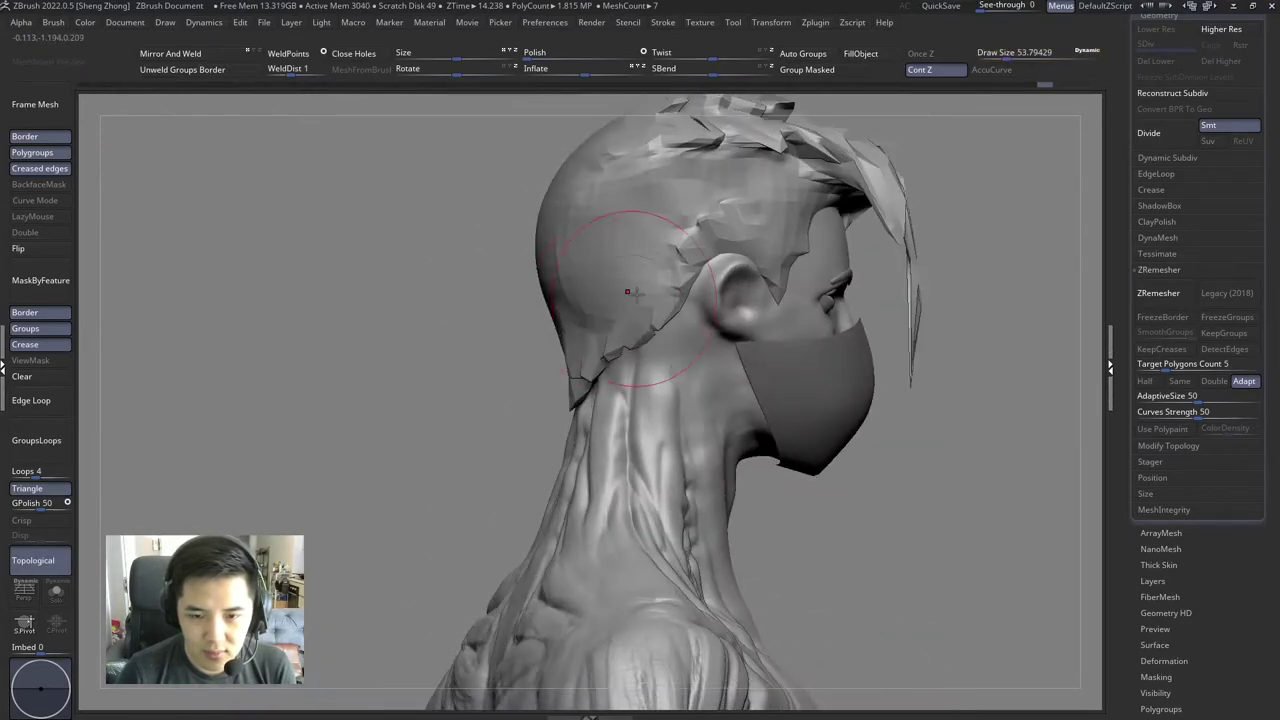
{"action": "key", "text": "space"}
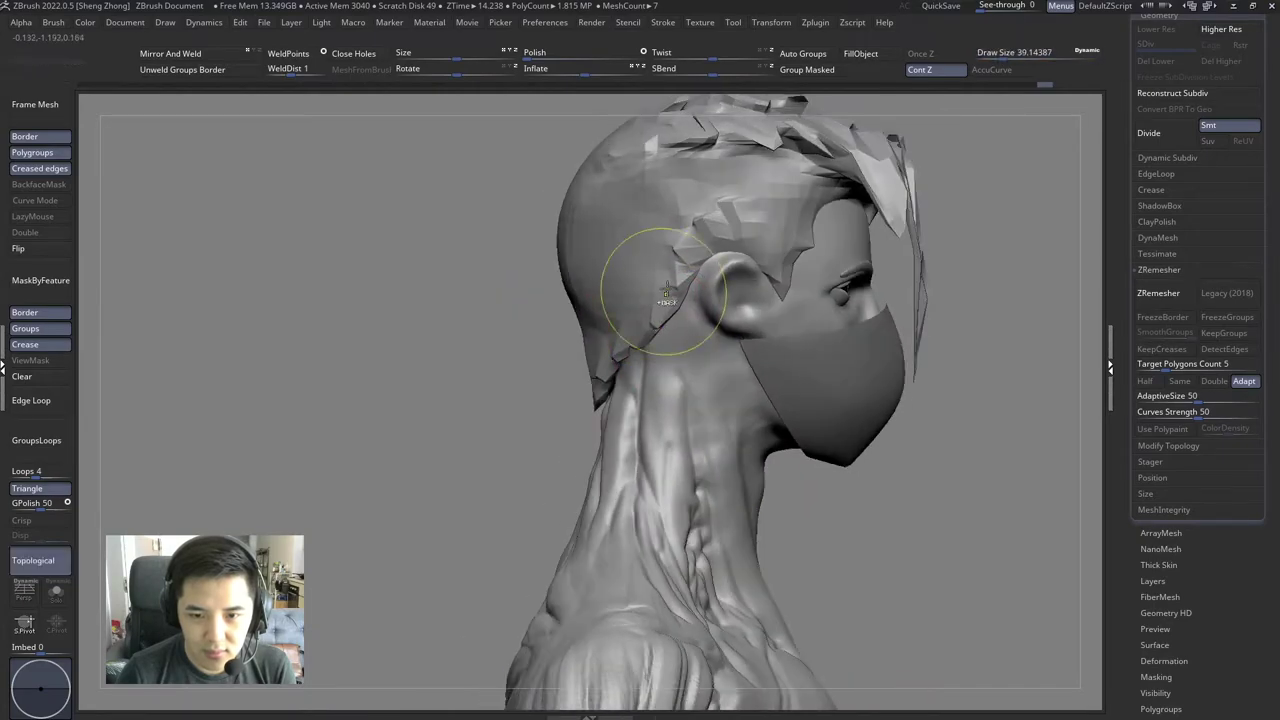
Step: Pick a Smooth brush from the S group and shrink it for detail at the neck and ear
{"action": "key", "text": "space"}
{"action": "key", "text": "b"}
{"action": "key", "text": "s"}
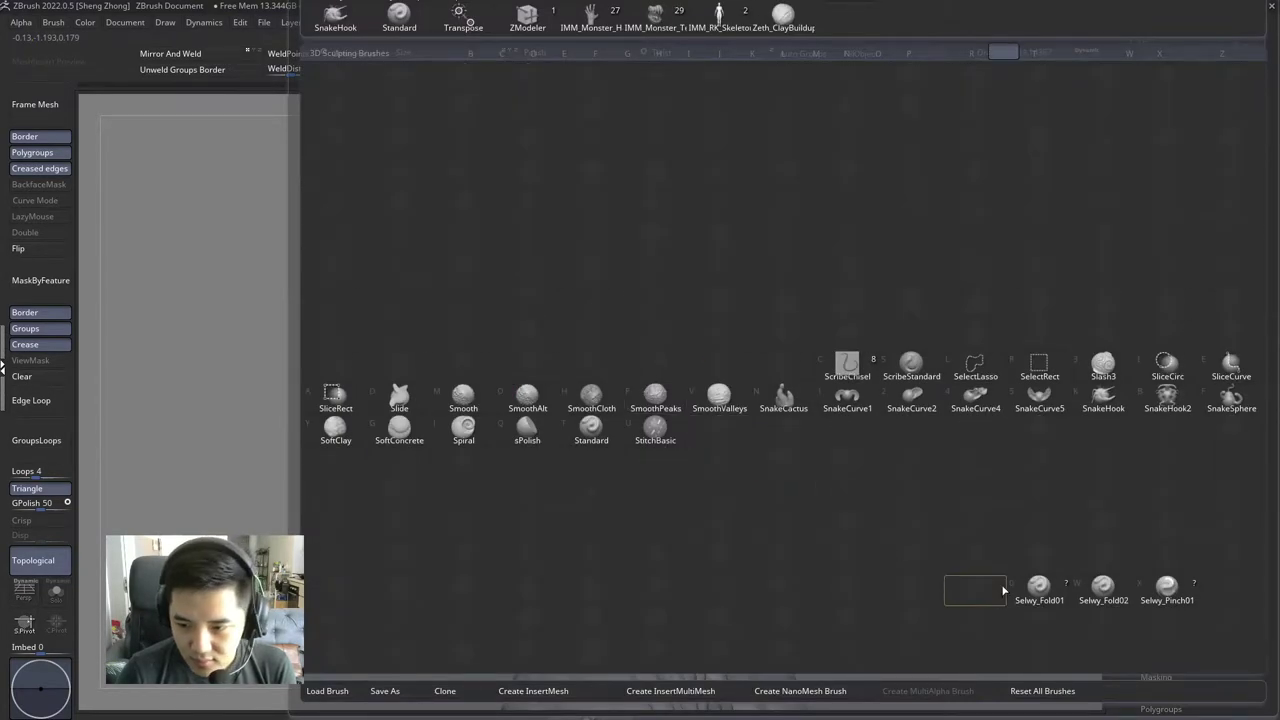
{"action": "left_click", "coordinate": [1075, 430]}
{"action": "key", "text": "space"}
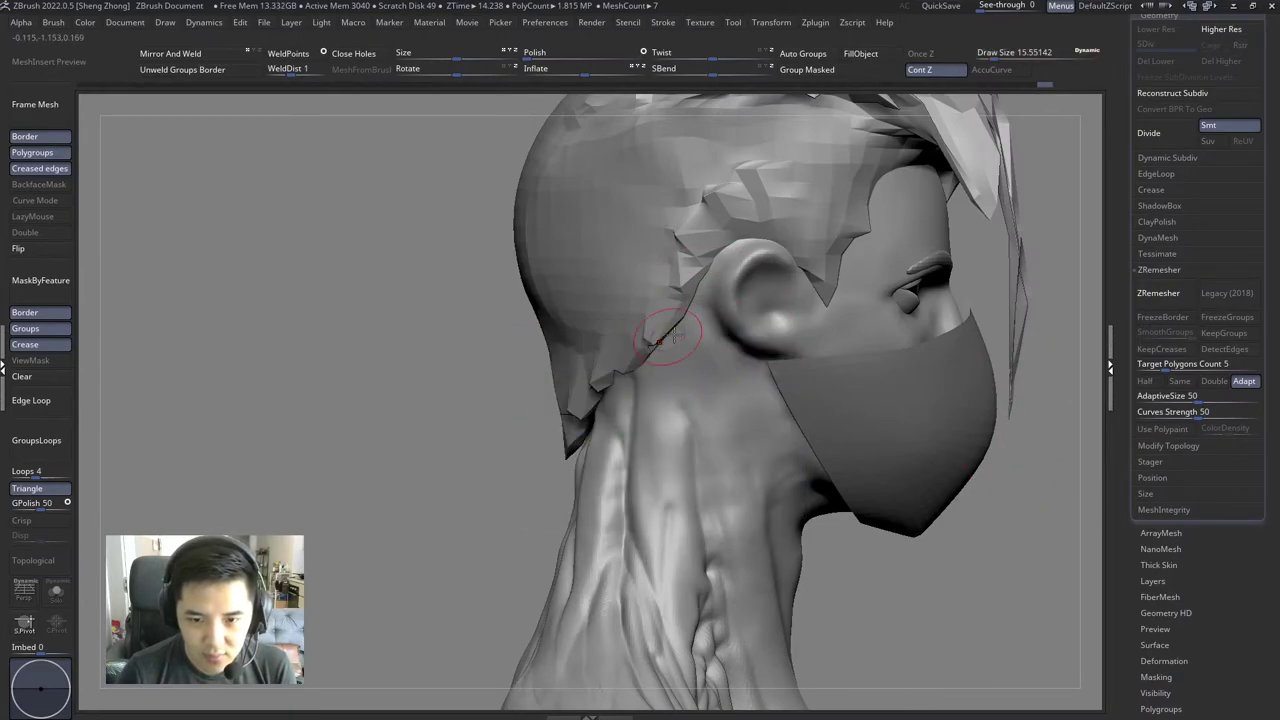
{"action": "mouse_move", "coordinate": [667, 338]}
{"action": "right_mouse_down"}
{"action": "mouse_move", "coordinate": [682, 318]}
{"action": "mouse_move", "coordinate": [608, 346]}
{"action": "mouse_move", "coordinate": [680, 335]}
{"action": "mouse_move", "coordinate": [674, 349]}
{"action": "mouse_move", "coordinate": [700, 378]}
{"action": "mouse_move", "coordinate": [655, 375]}
{"action": "mouse_move", "coordinate": [640, 400]}
{"action": "mouse_move", "coordinate": [580, 369]}
{"action": "mouse_move", "coordinate": [608, 387]}
{"action": "mouse_move", "coordinate": [655, 388]}
{"action": "mouse_move", "coordinate": [648, 378]}
{"action": "mouse_move", "coordinate": [683, 340]}
{"action": "mouse_move", "coordinate": [708, 401]}
{"action": "mouse_move", "coordinate": [614, 343]}
{"action": "right_mouse_up"}
{"action": "right_click", "coordinate": [700, 378]}
Step: Switch to Move Topological (B, M, T) and shrink it to about 21.6
{"action": "key", "text": "space"}
{"action": "key", "text": "b"}
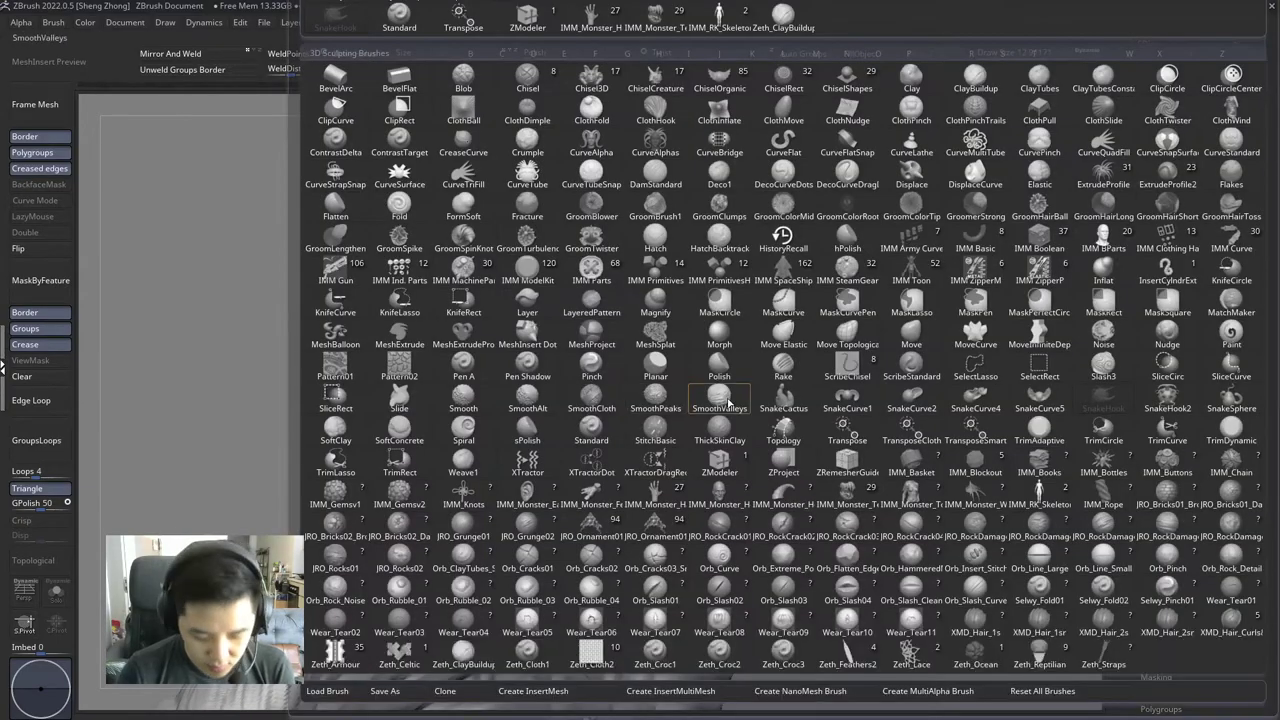
{"action": "key", "text": "m"}
{"action": "key", "text": "t"}
{"action": "mouse_move", "coordinate": [727, 402]}
{"action": "right_mouse_down"}
{"action": "mouse_move", "coordinate": [729, 300]}
{"action": "mouse_move", "coordinate": [700, 393]}
{"action": "mouse_move", "coordinate": [708, 423]}
{"action": "right_mouse_up"}
{"action": "key", "text": "space"}
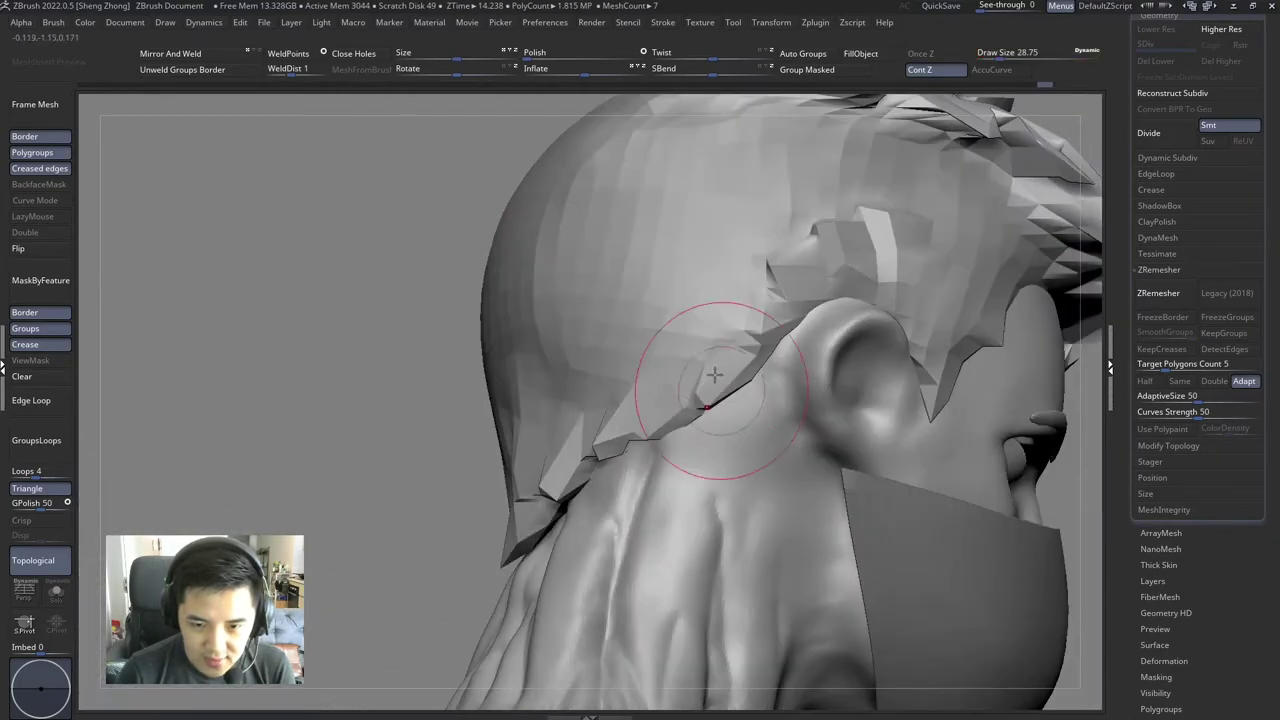
{"action": "key", "text": "space"}
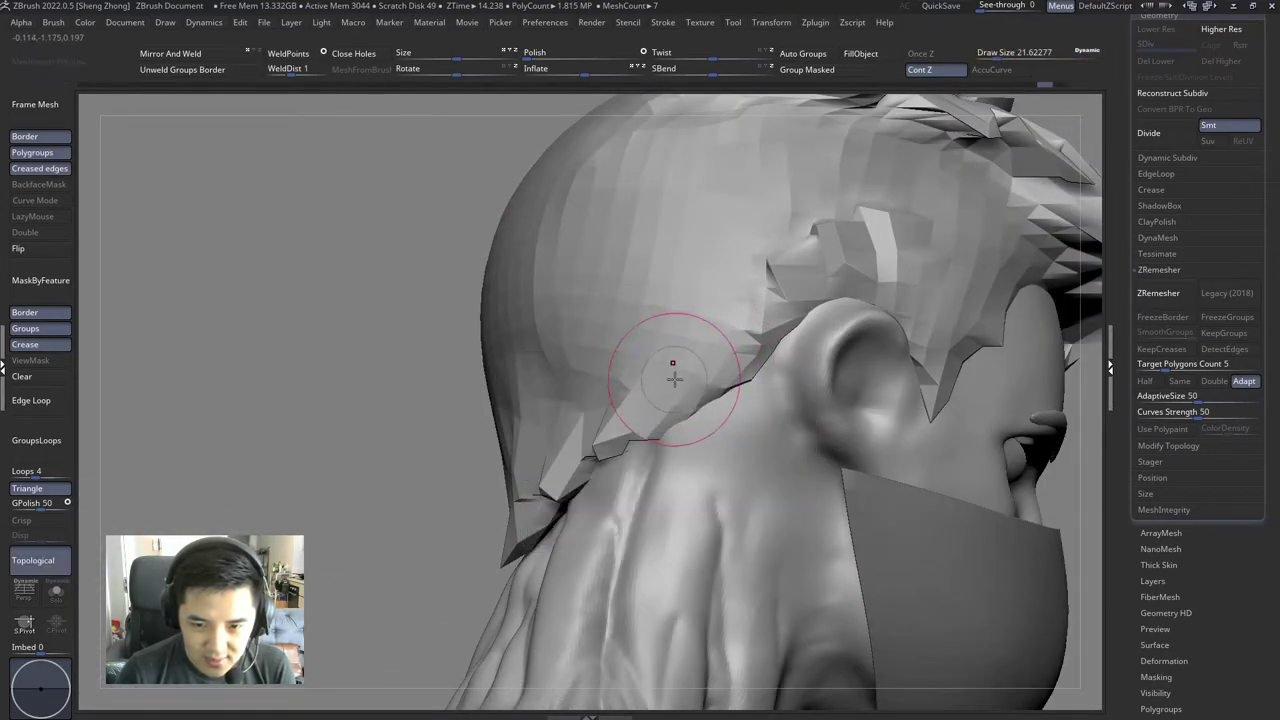
Step: Set the brush to about 28.75 and tuck the hair edge against the neck behind the ear
{"action": "mouse_move", "coordinate": [673, 378]}
{"action": "right_mouse_down"}
{"action": "mouse_move", "coordinate": [686, 358]}
{"action": "mouse_move", "coordinate": [673, 357]}
{"action": "right_mouse_up"}
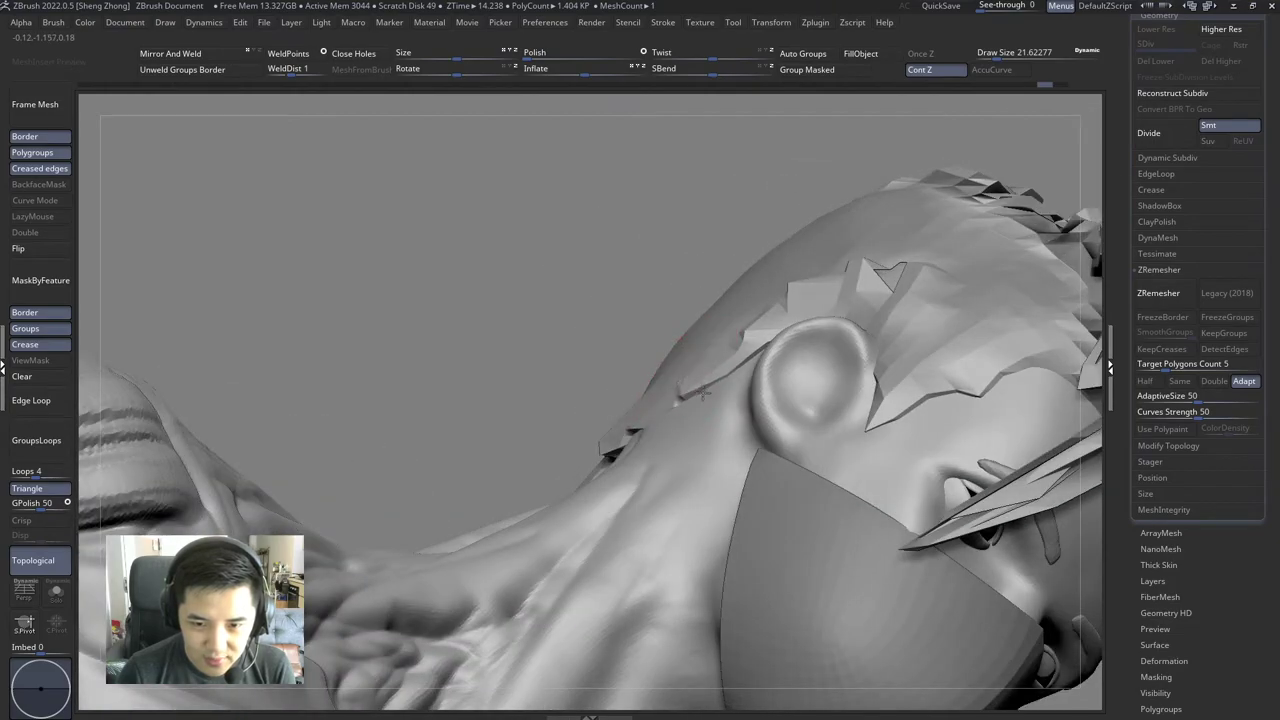
{"action": "mouse_move", "coordinate": [716, 399]}
{"action": "right_mouse_down"}
{"action": "mouse_move", "coordinate": [643, 371]}
{"action": "mouse_move", "coordinate": [625, 445]}
{"action": "mouse_move", "coordinate": [552, 397]}
{"action": "mouse_move", "coordinate": [531, 451]}
{"action": "mouse_move", "coordinate": [491, 471]}
{"action": "right_mouse_up"}
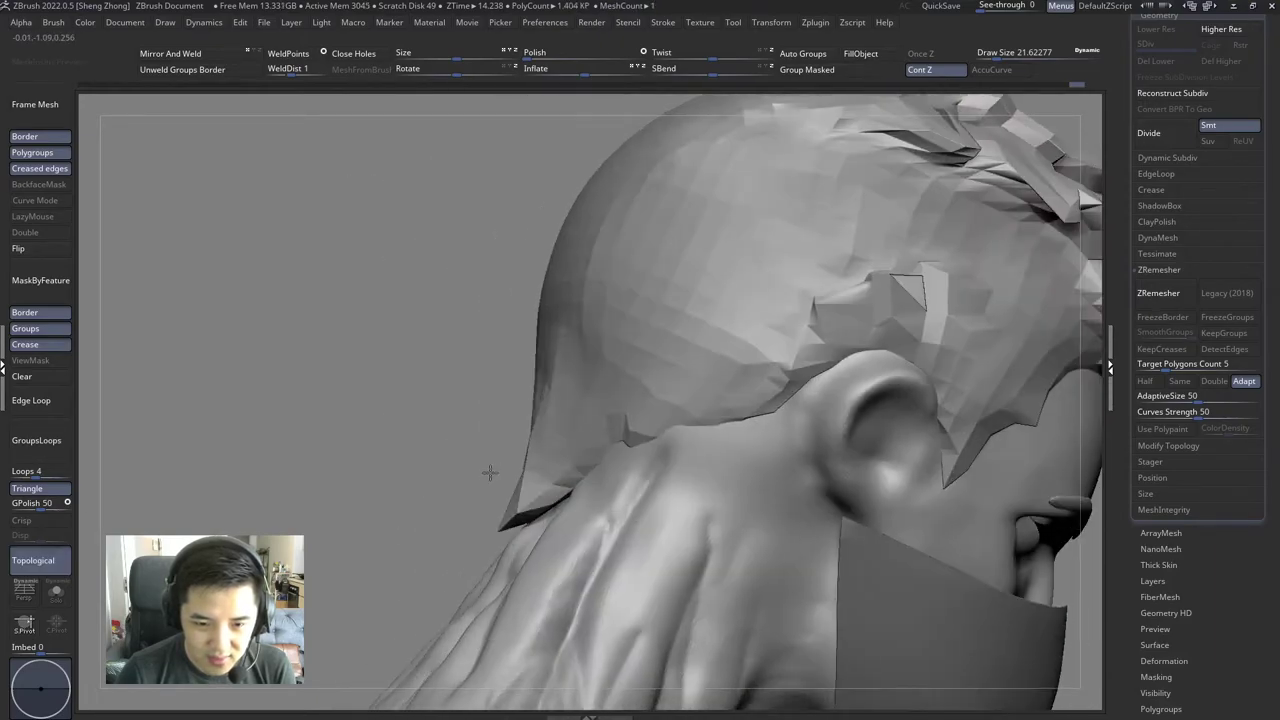
{"action": "key", "text": "space"}
{"action": "right_click_drag", "start_coordinate": [521, 515], "coordinate": [510, 516]}
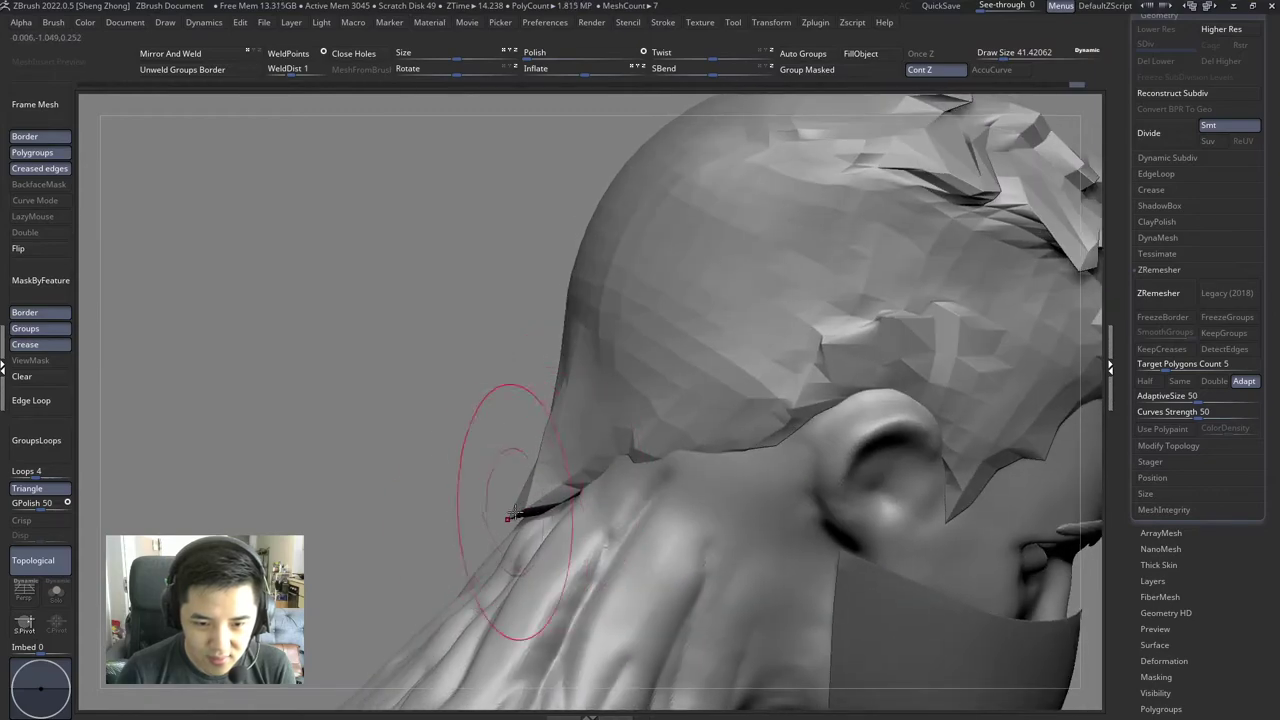
{"action": "key", "text": "space"}
{"action": "left_click_drag", "start_coordinate": [557, 425], "coordinate": [555, 428]}
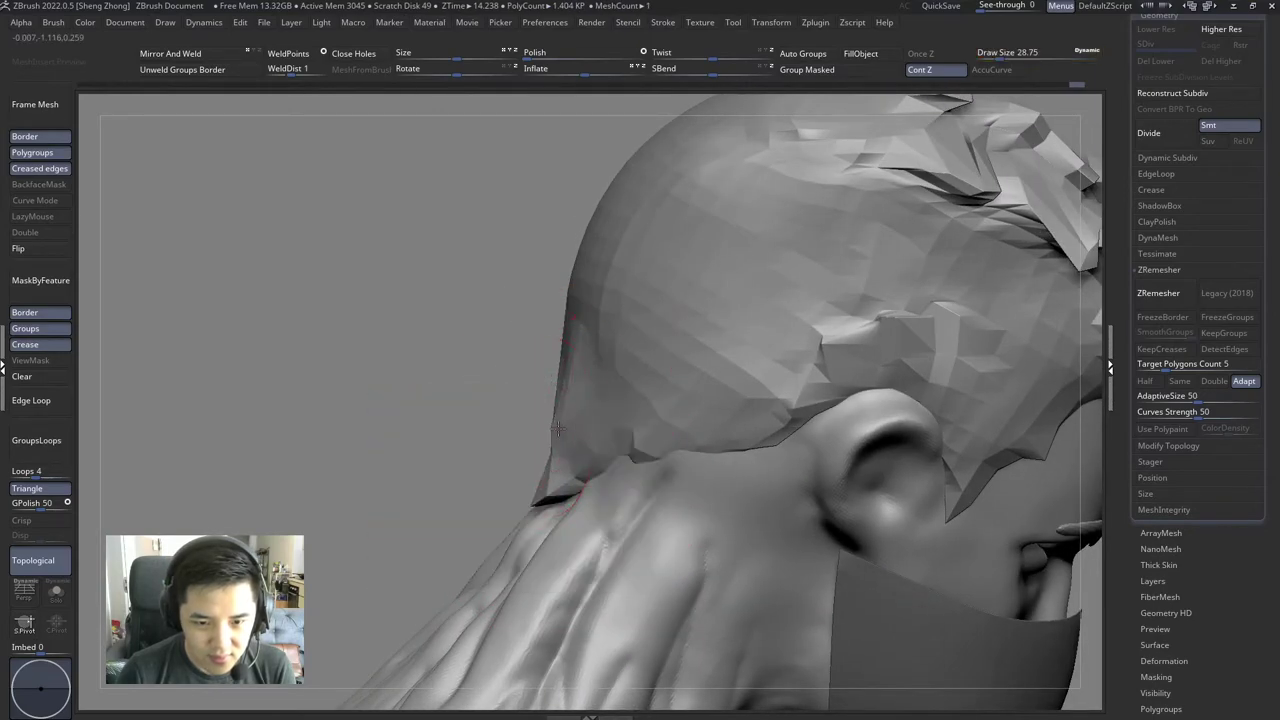
{"action": "mouse_move", "coordinate": [610, 425]}
{"action": "right_mouse_down"}
{"action": "mouse_move", "coordinate": [577, 481]}
{"action": "mouse_move", "coordinate": [663, 386]}
{"action": "mouse_move", "coordinate": [501, 347]}
{"action": "mouse_move", "coordinate": [567, 354]}
{"action": "mouse_move", "coordinate": [580, 337]}
{"action": "mouse_move", "coordinate": [558, 312]}
{"action": "right_mouse_up"}
{"action": "key", "text": "f"}
Step: Choose a new sculpting brush from the library after trying a stitch-style detail brush
{"action": "key", "text": "space"}
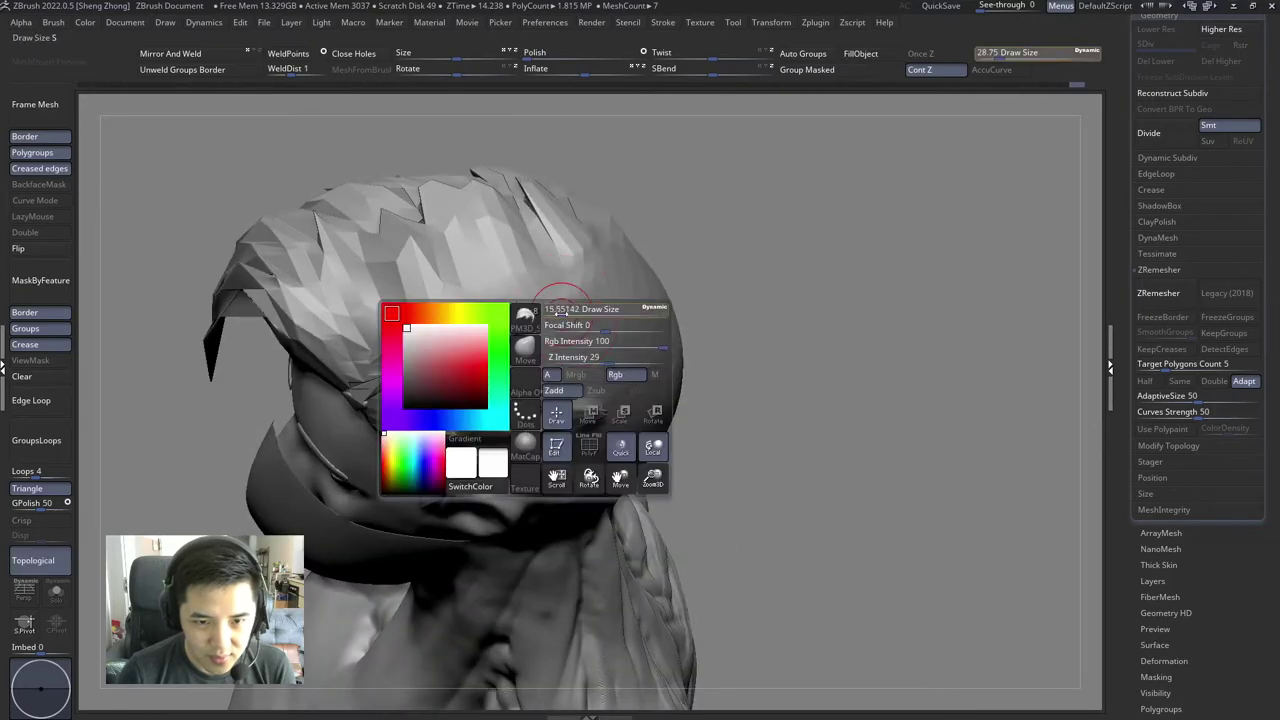
{"action": "left_click", "coordinate": [525, 316]}
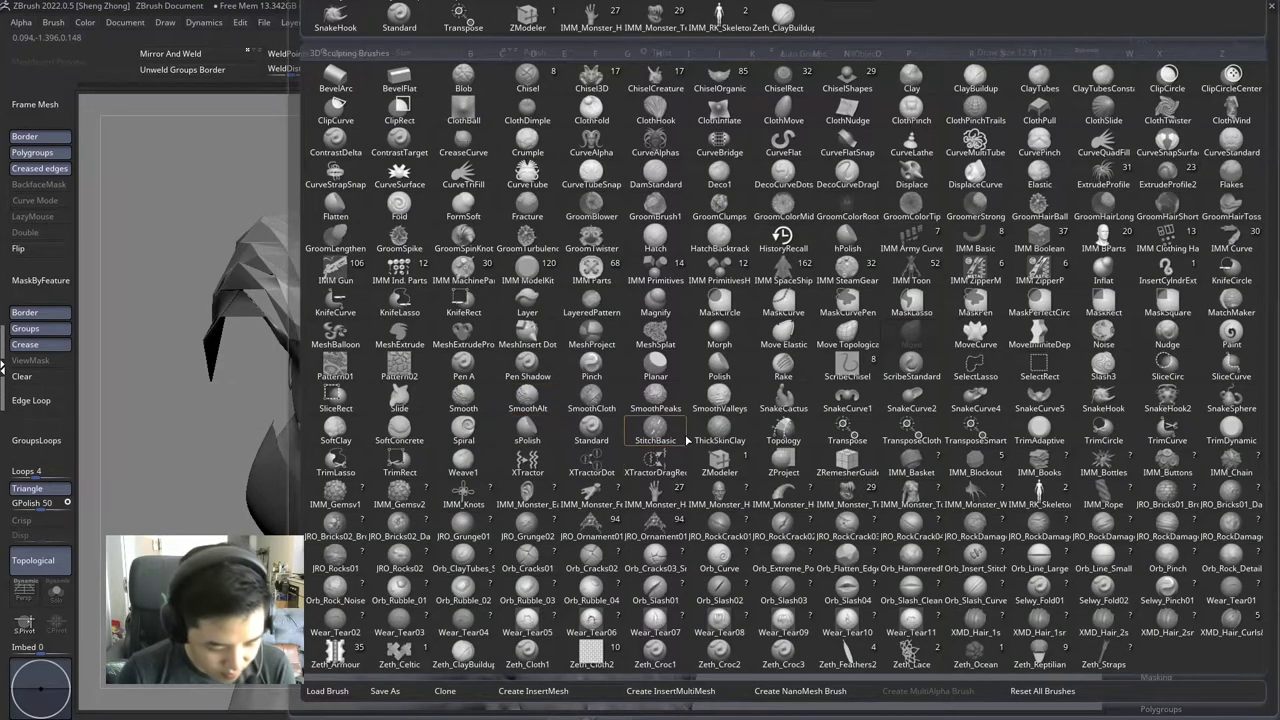
{"action": "left_click", "coordinate": [684, 437]}
{"action": "key", "text": "space"}
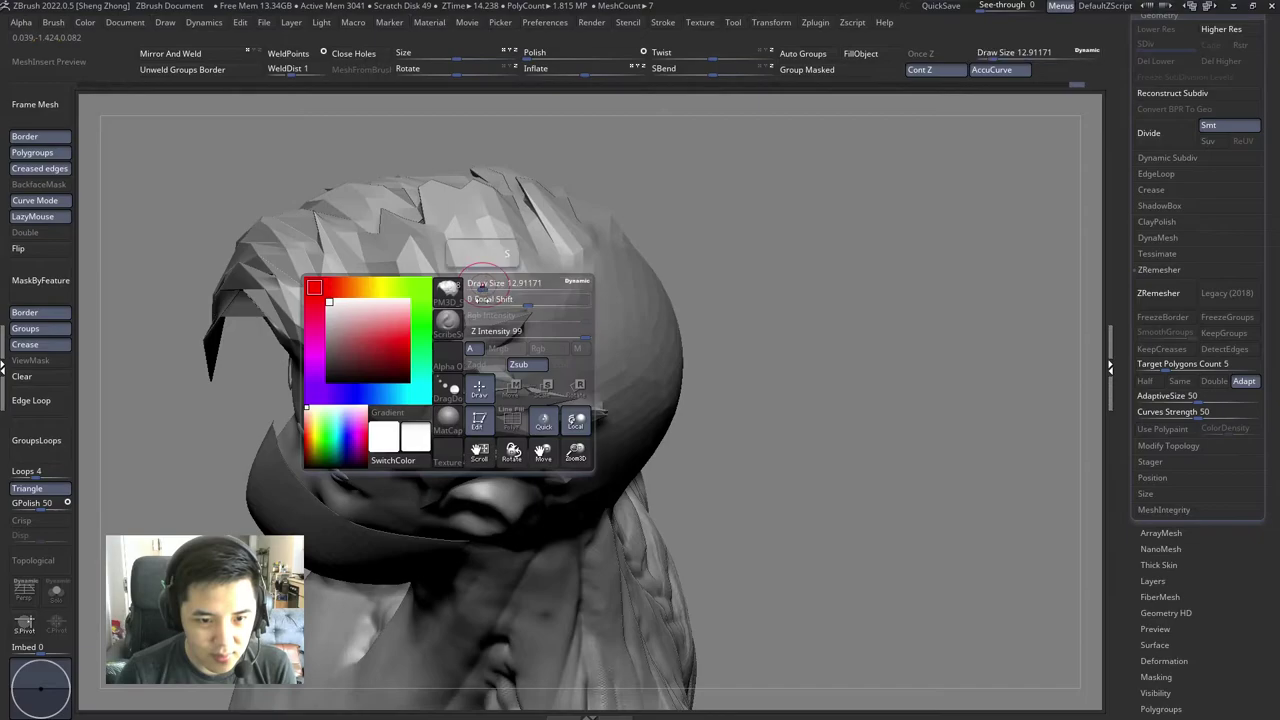
{"action": "left_click", "coordinate": [450, 289]}
{"action": "left_click", "coordinate": [684, 437]}
{"action": "mouse_move", "coordinate": [560, 330]}
{"action": "right_mouse_down"}
{"action": "mouse_move", "coordinate": [592, 345]}
{"action": "mouse_move", "coordinate": [688, 343]}
{"action": "mouse_move", "coordinate": [676, 469]}
{"action": "mouse_move", "coordinate": [641, 404]}
{"action": "mouse_move", "coordinate": [599, 371]}
{"action": "right_mouse_up"}
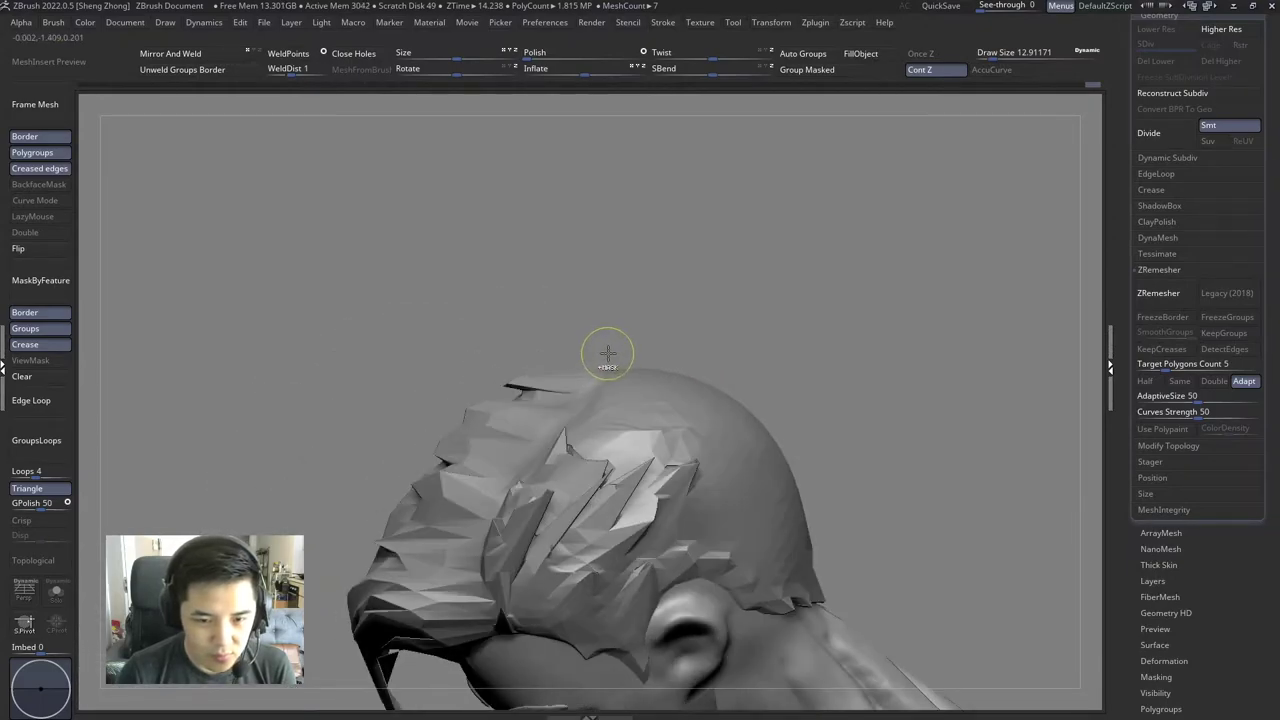
Step: Resize and then enlarge the brush while turning from a top view to a side view
{"action": "right_click", "coordinate": [608, 353]}
{"action": "right_click_drag", "start_coordinate": [608, 353], "coordinate": [620, 412], "text": "alt"}
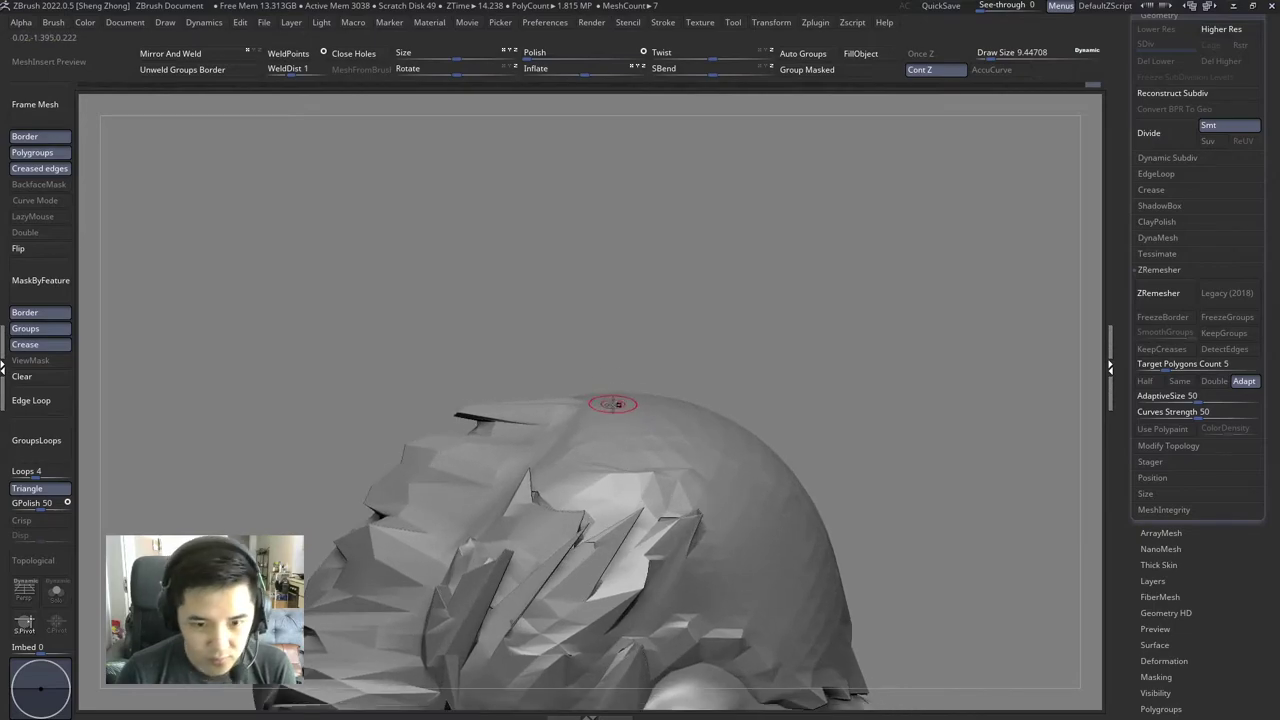
{"action": "mouse_move", "coordinate": [602, 349]}
{"action": "right_mouse_down"}
{"action": "mouse_move", "coordinate": [600, 390]}
{"action": "mouse_move", "coordinate": [560, 368]}
{"action": "mouse_move", "coordinate": [613, 350]}
{"action": "mouse_move", "coordinate": [661, 369]}
{"action": "right_mouse_up"}
{"action": "right_click", "coordinate": [613, 341]}
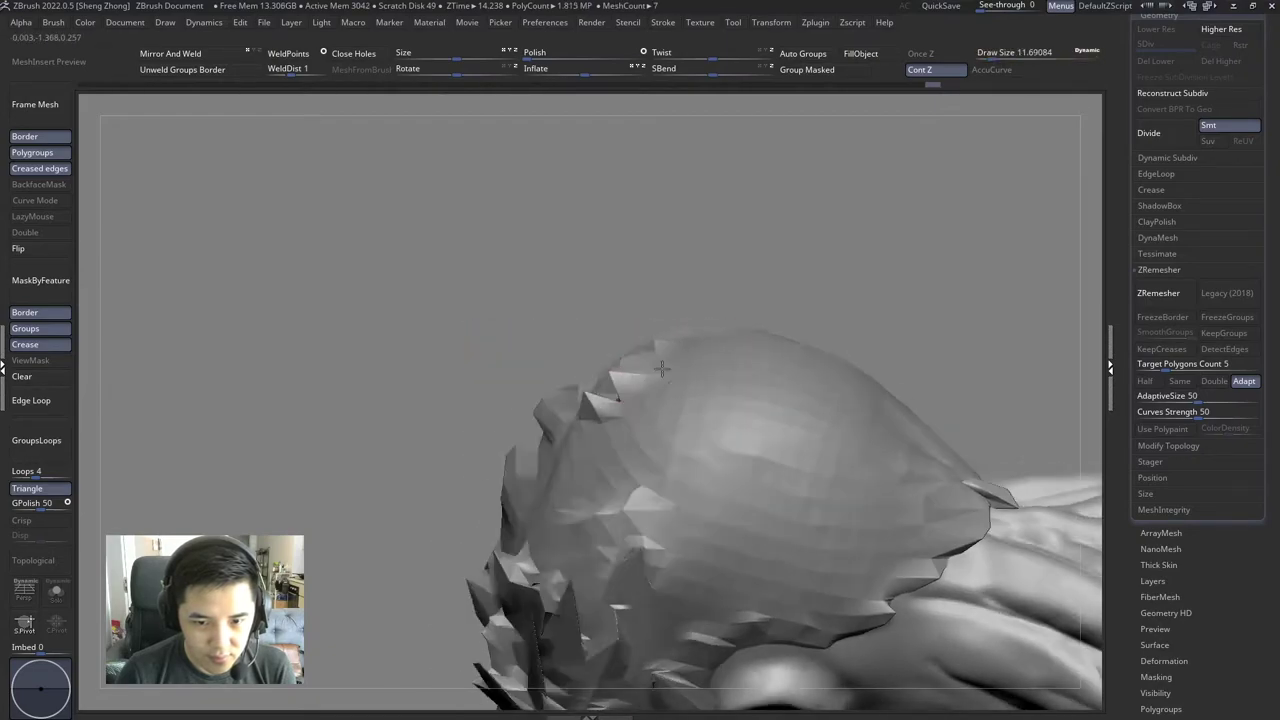
{"action": "right_click", "coordinate": [661, 369]}
{"action": "mouse_move", "coordinate": [606, 434]}
{"action": "right_mouse_down"}
{"action": "mouse_move", "coordinate": [607, 452]}
{"action": "mouse_move", "coordinate": [520, 457]}
{"action": "mouse_move", "coordinate": [590, 483]}
{"action": "mouse_move", "coordinate": [580, 492]}
{"action": "right_mouse_up"}
Step: Shape the hair cap over the crown, ending on a front three-quarter view of the bust
{"action": "mouse_move", "coordinate": [612, 428]}
{"action": "right_mouse_down"}
{"action": "mouse_move", "coordinate": [609, 409]}
{"action": "mouse_move", "coordinate": [663, 371]}
{"action": "mouse_move", "coordinate": [645, 445]}
{"action": "right_mouse_up"}
{"action": "right_click_drag", "start_coordinate": [657, 401], "coordinate": [676, 362]}
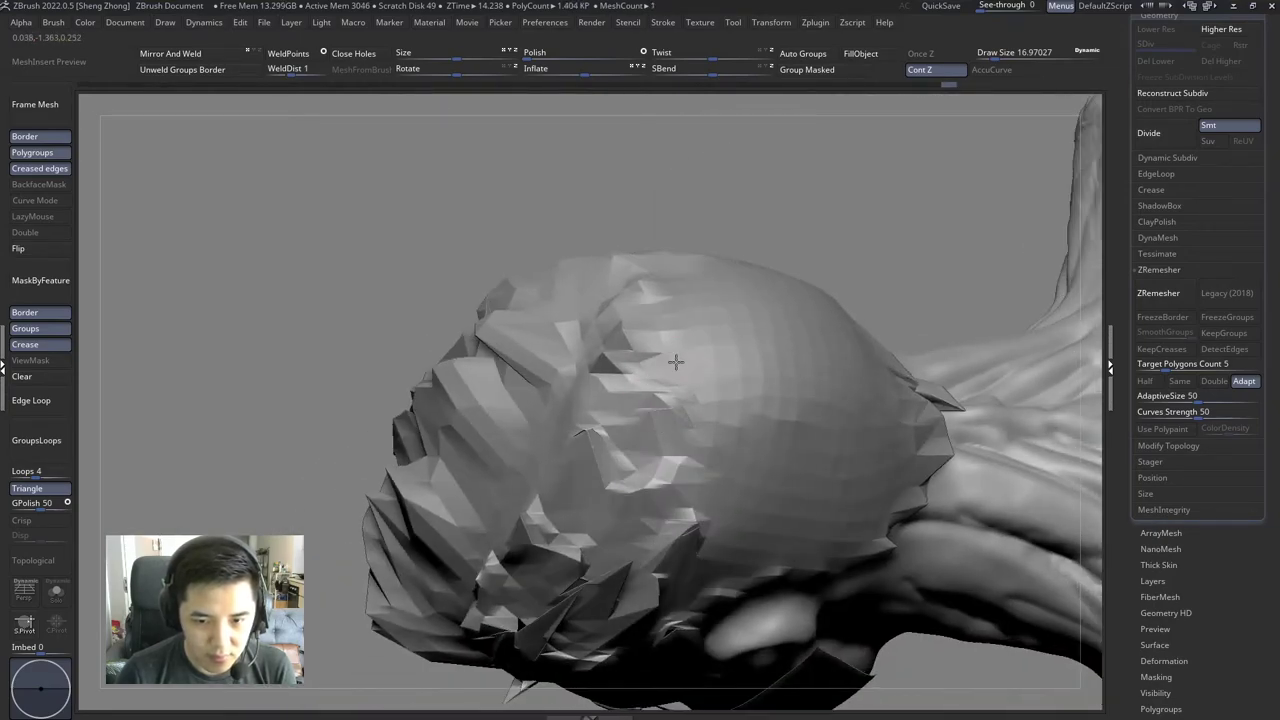
{"action": "right_click_drag", "start_coordinate": [739, 423], "coordinate": [768, 493]}
{"action": "mouse_move", "coordinate": [757, 423]}
{"action": "right_mouse_down"}
{"action": "mouse_move", "coordinate": [657, 434]}
{"action": "mouse_move", "coordinate": [645, 486]}
{"action": "mouse_move", "coordinate": [684, 485]}
{"action": "mouse_move", "coordinate": [660, 492]}
{"action": "mouse_move", "coordinate": [657, 471]}
{"action": "mouse_move", "coordinate": [670, 472]}
{"action": "mouse_move", "coordinate": [600, 430]}
{"action": "mouse_move", "coordinate": [590, 370]}
{"action": "right_mouse_up"}
{"action": "right_click", "coordinate": [612, 430]}
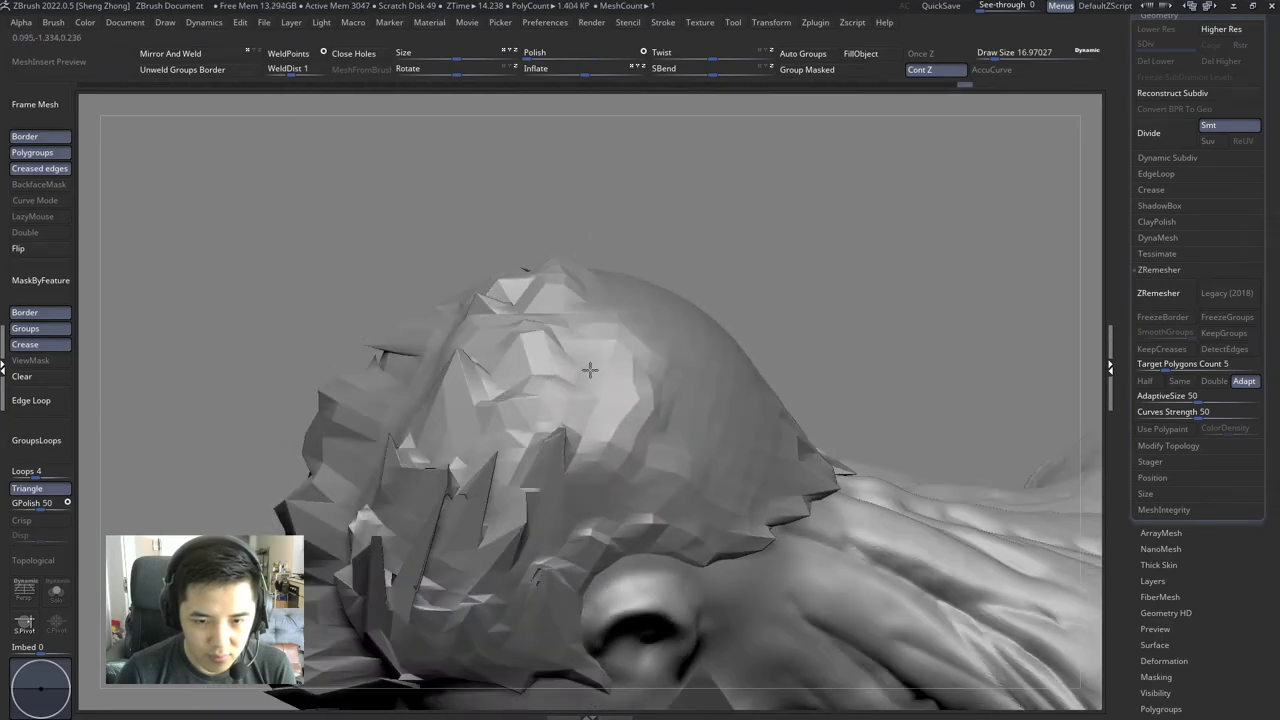
{"action": "right_click_drag", "start_coordinate": [598, 293], "coordinate": [619, 302]}
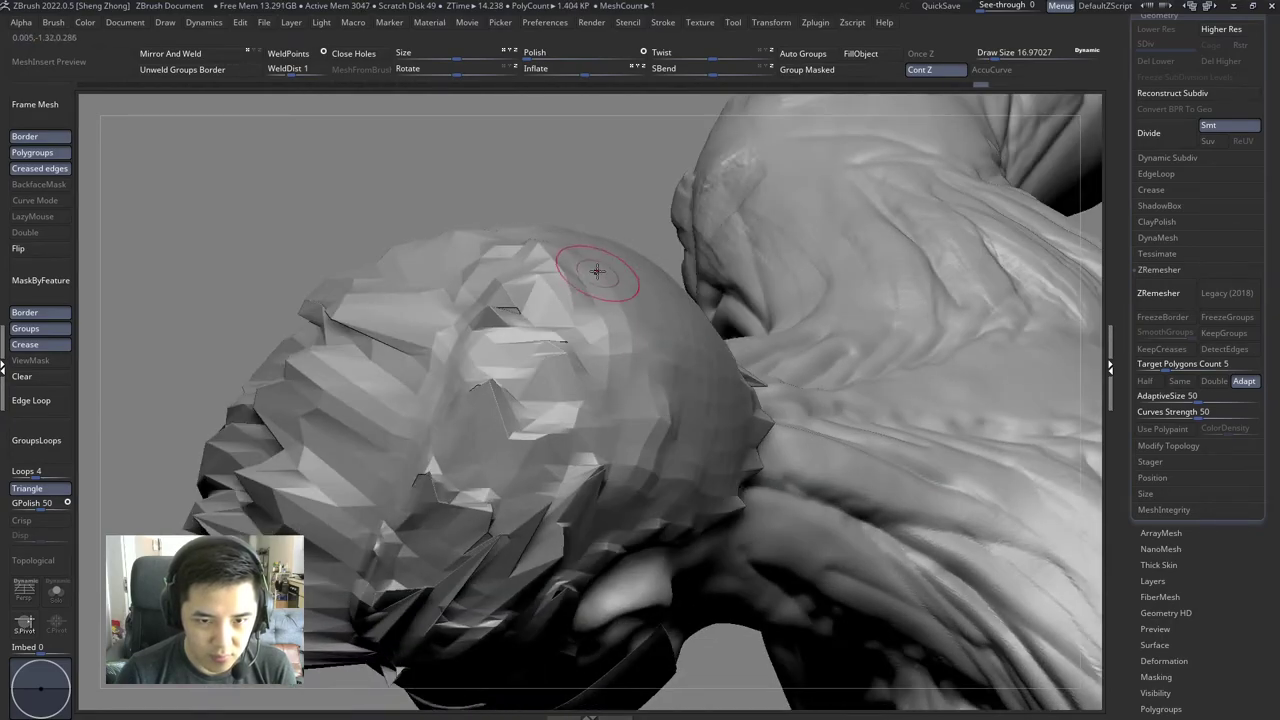
{"action": "mouse_move", "coordinate": [578, 246]}
{"action": "right_mouse_down"}
{"action": "mouse_move", "coordinate": [571, 237]}
{"action": "mouse_move", "coordinate": [513, 332]}
{"action": "mouse_move", "coordinate": [431, 323]}
{"action": "mouse_move", "coordinate": [561, 310]}
{"action": "mouse_move", "coordinate": [585, 345]}
{"action": "mouse_move", "coordinate": [423, 357]}
{"action": "mouse_move", "coordinate": [589, 427]}
{"action": "mouse_move", "coordinate": [457, 366]}
{"action": "mouse_move", "coordinate": [553, 395]}
{"action": "mouse_move", "coordinate": [470, 380]}
{"action": "mouse_move", "coordinate": [540, 365]}
{"action": "right_mouse_up"}
{"action": "right_click", "coordinate": [538, 360]}
Step: Select the topology-aware brush (B, T, O) and bring Draw Size down to about 6.6
{"action": "left_click_drag", "start_coordinate": [560, 348], "coordinate": [538, 360]}
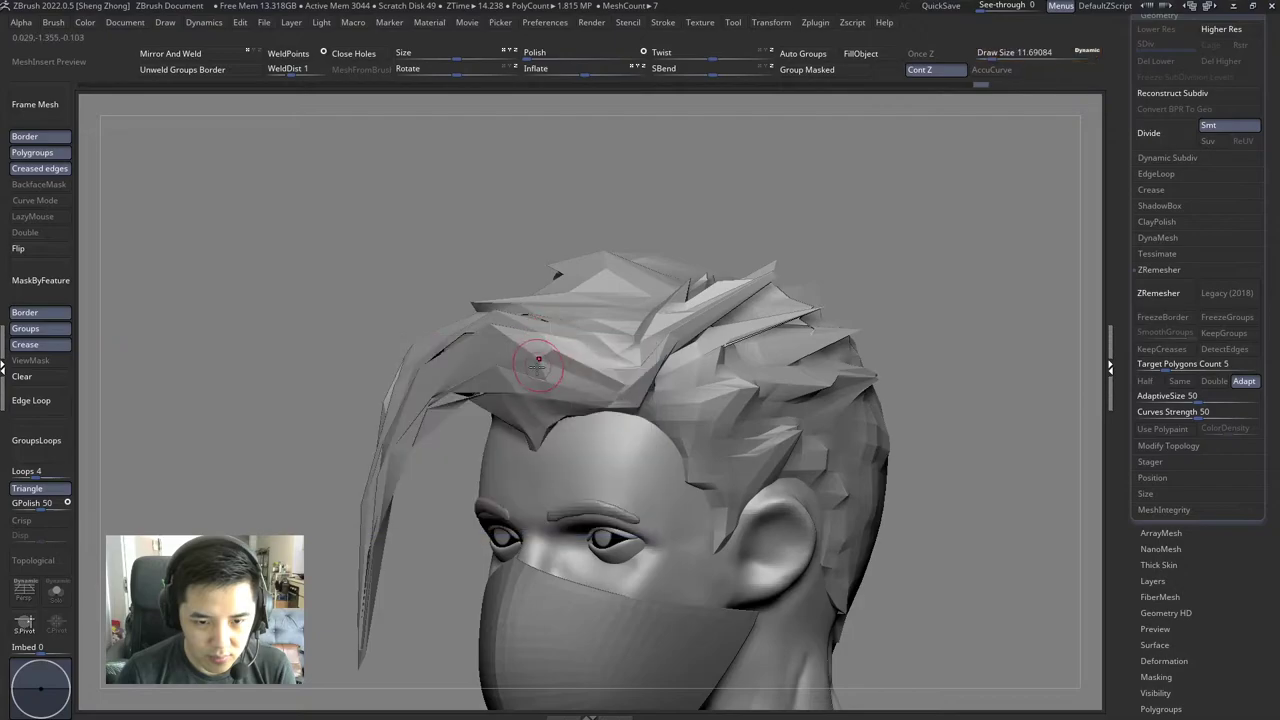
{"action": "right_click", "coordinate": [538, 360]}
{"action": "key", "text": "b"}
{"action": "key", "text": "t"}
{"action": "key", "text": "o"}
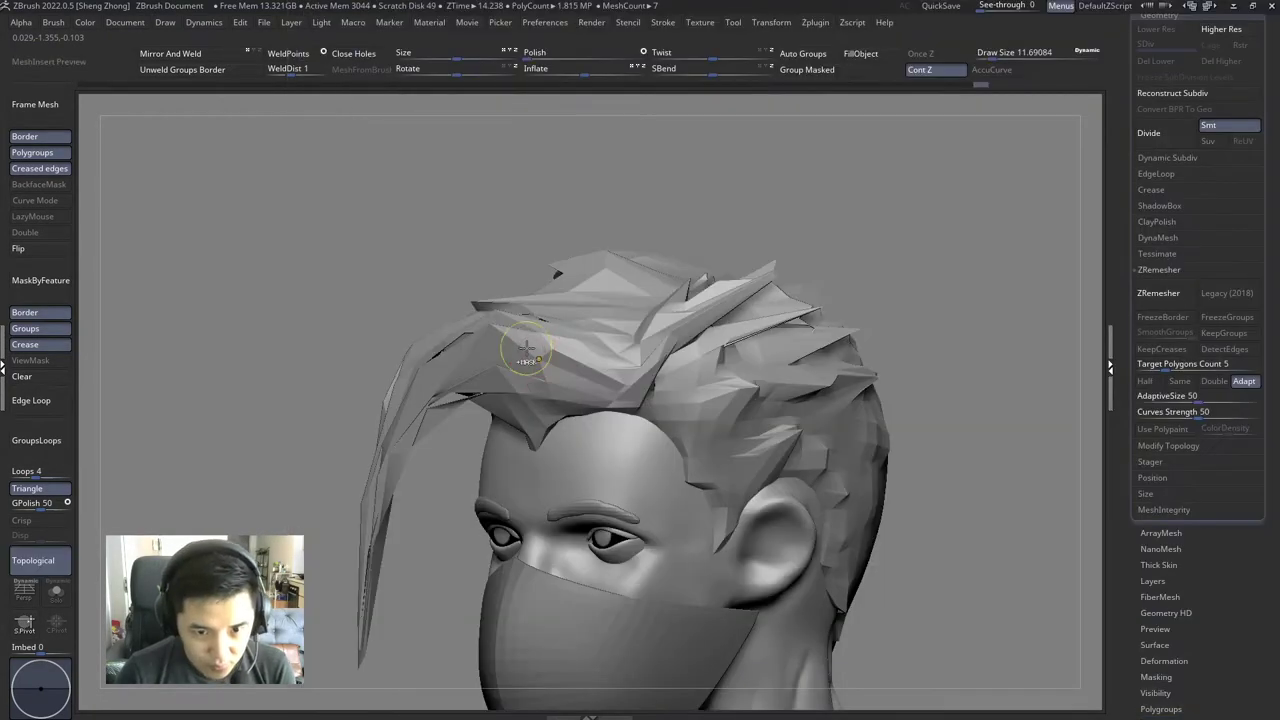
{"action": "right_click_drag", "start_coordinate": [527, 352], "coordinate": [538, 360]}
{"action": "right_click", "coordinate": [538, 360]}
{"action": "left_click_drag", "start_coordinate": [565, 348], "coordinate": [538, 358]}
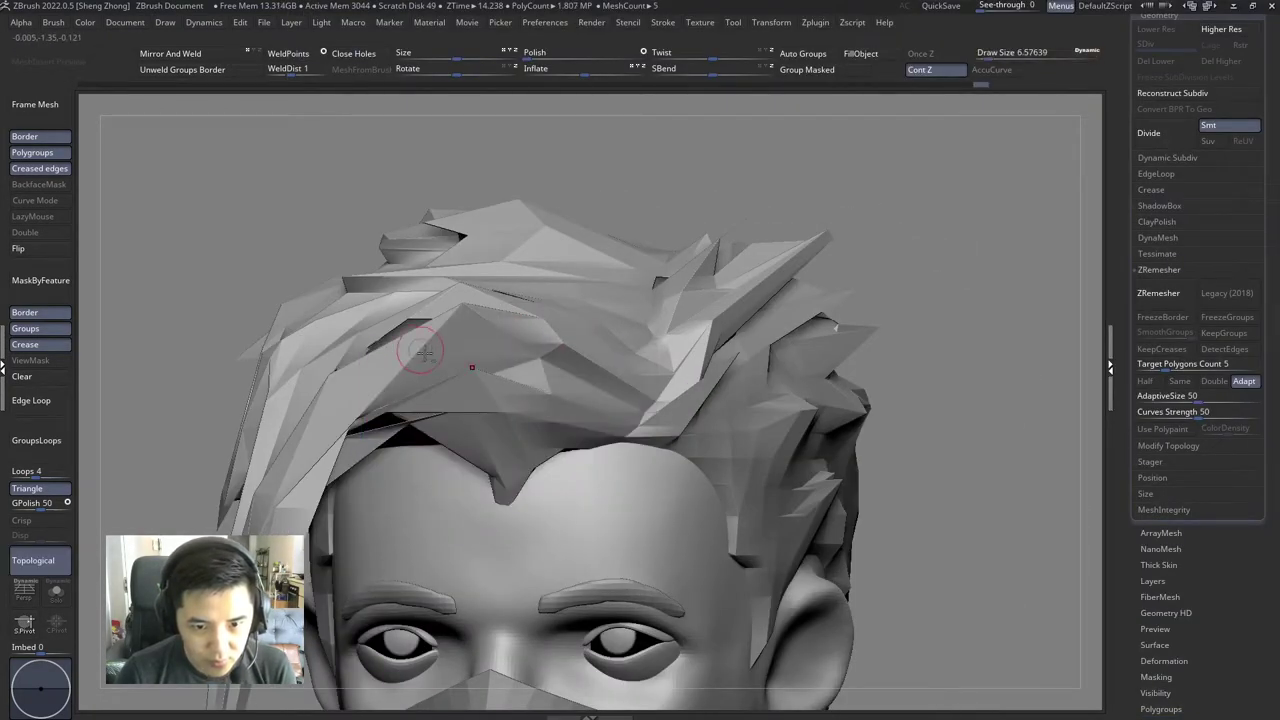
Step: Raise Draw Size back to about 11.7 from a front view of the hair
{"action": "right_click_drag", "start_coordinate": [424, 351], "coordinate": [478, 370]}
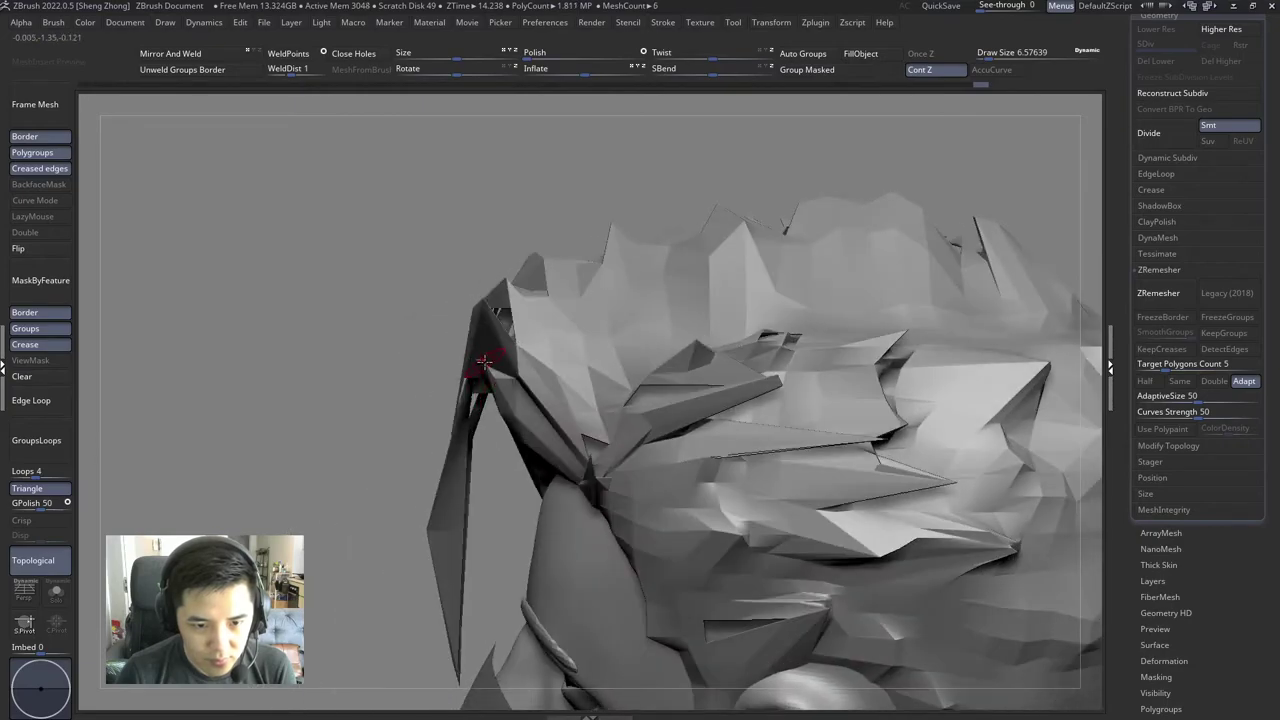
{"action": "right_click_drag", "start_coordinate": [466, 462], "coordinate": [540, 410]}
{"action": "right_click", "coordinate": [540, 410]}
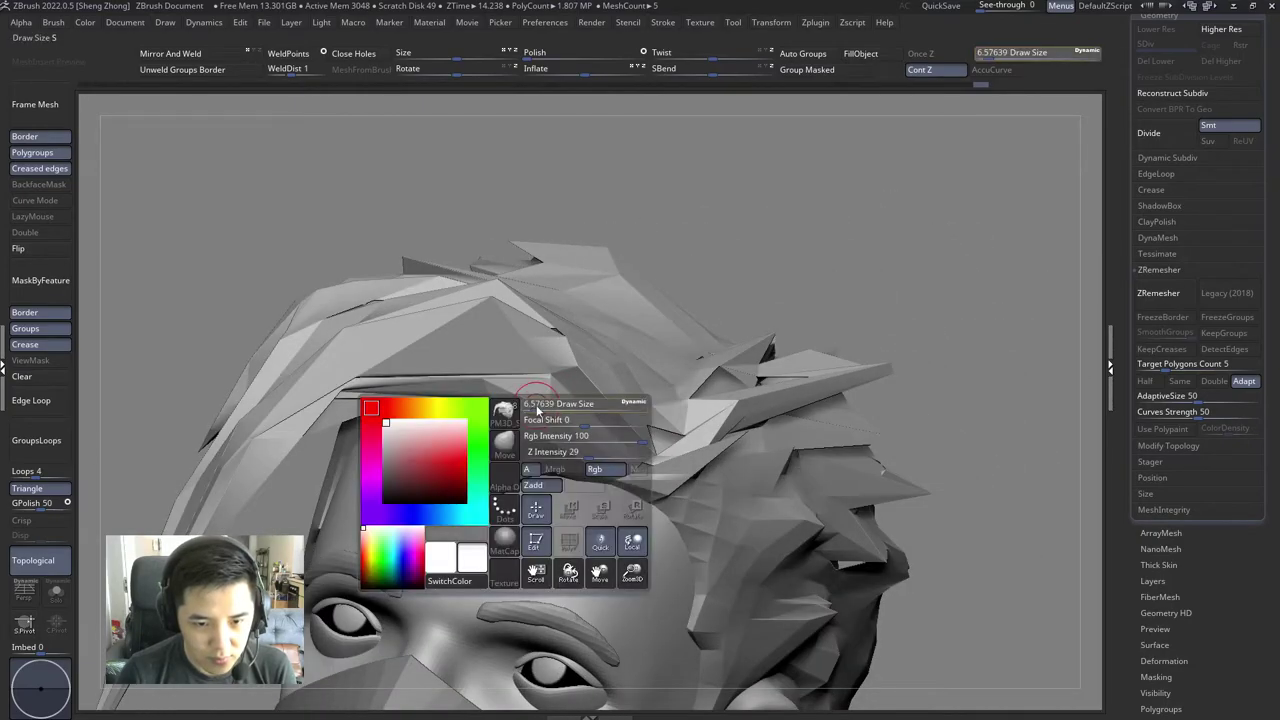
{"action": "left_click_drag", "start_coordinate": [525, 410], "coordinate": [543, 410]}
Step: Inspect the spiky hair from below, the front and the side, then frame the head
{"action": "right_click_drag", "start_coordinate": [638, 418], "coordinate": [551, 418]}
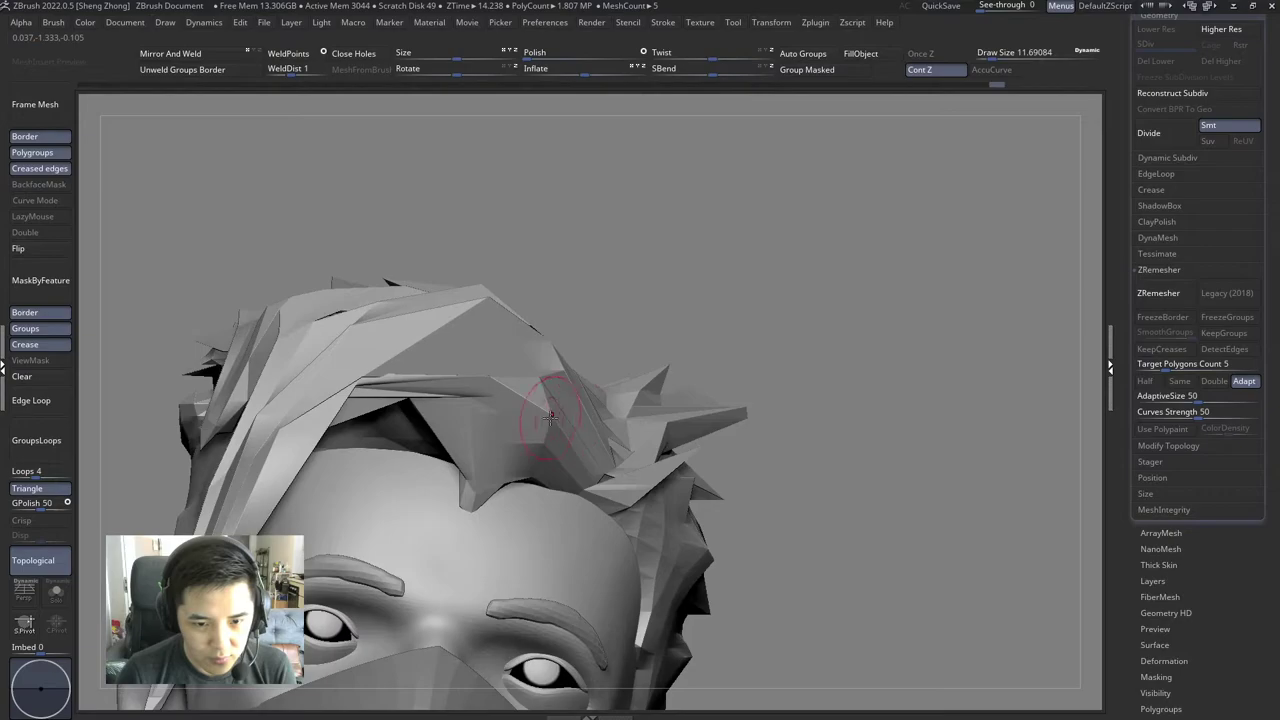
{"action": "mouse_move", "coordinate": [652, 366]}
{"action": "right_mouse_down"}
{"action": "mouse_move", "coordinate": [553, 427]}
{"action": "mouse_move", "coordinate": [566, 442]}
{"action": "right_mouse_up"}
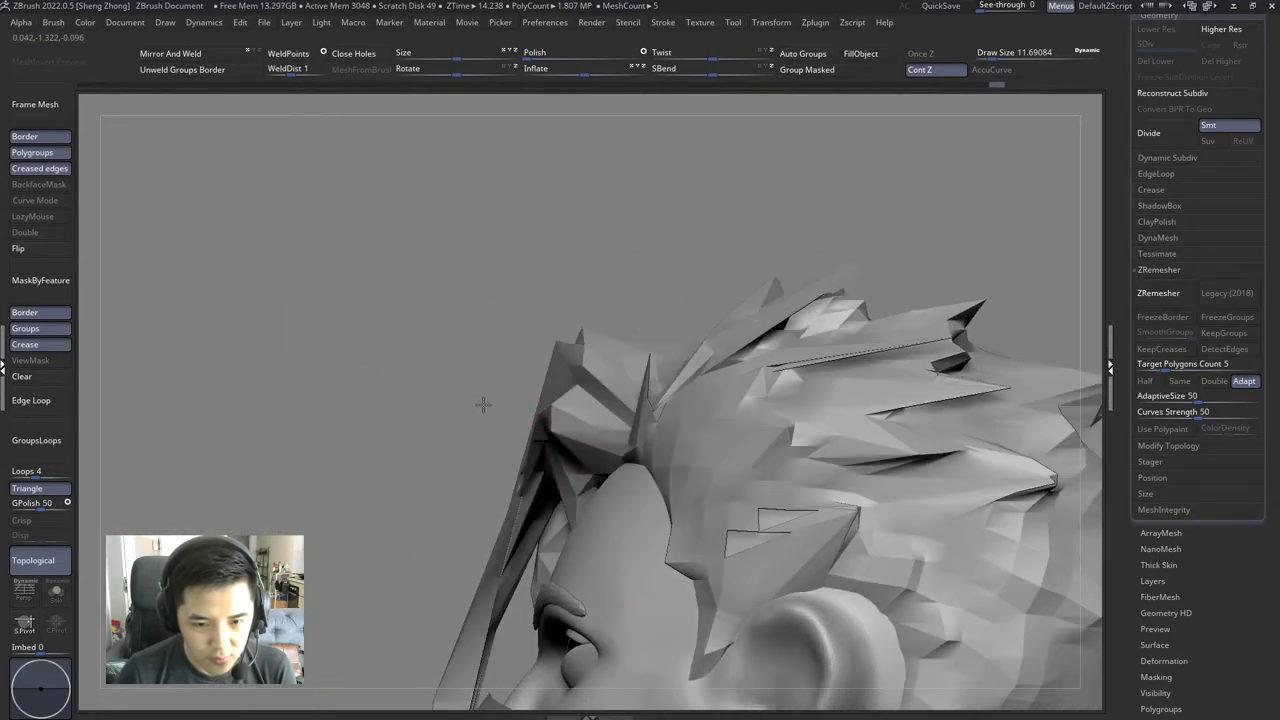
{"action": "right_click_drag", "start_coordinate": [483, 404], "coordinate": [543, 436]}
{"action": "right_click_drag", "start_coordinate": [634, 426], "coordinate": [534, 379]}
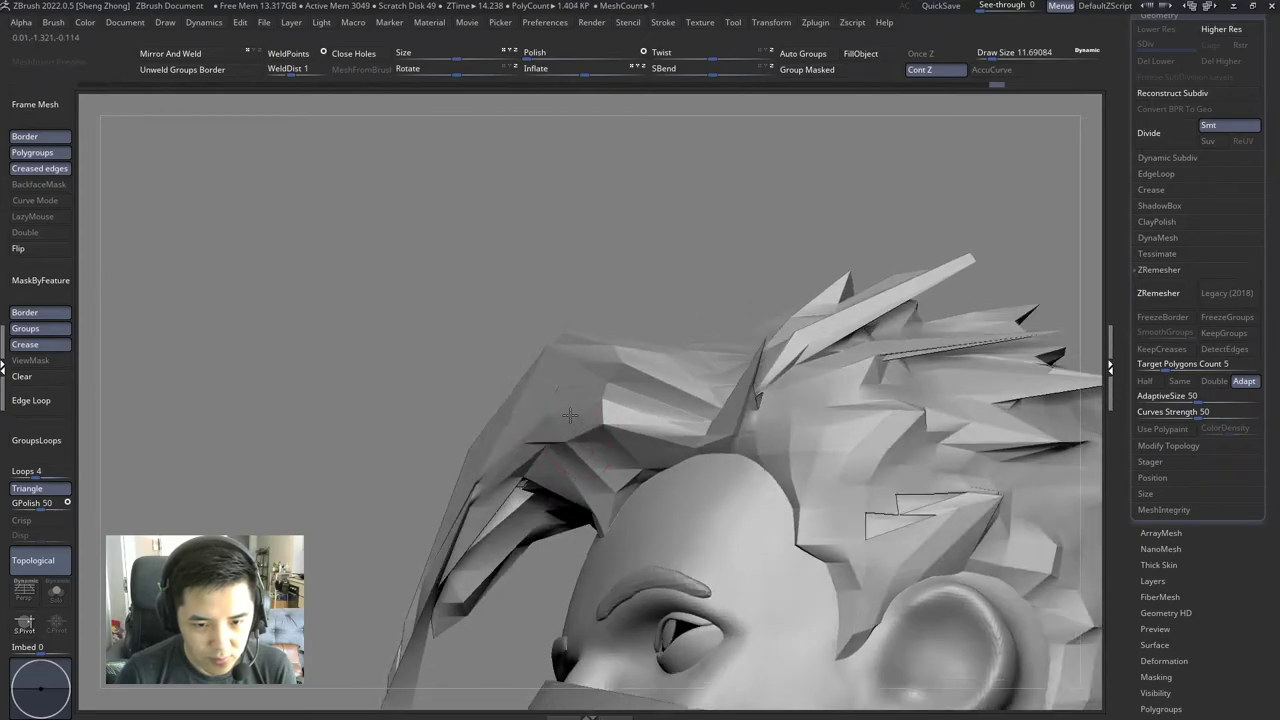
{"action": "mouse_move", "coordinate": [515, 447]}
{"action": "right_mouse_down"}
{"action": "mouse_move", "coordinate": [469, 446]}
{"action": "mouse_move", "coordinate": [614, 486]}
{"action": "mouse_move", "coordinate": [456, 457]}
{"action": "right_mouse_up"}
{"action": "scroll", "coordinate": [456, 457], "scroll_direction": "up", "scroll_amount": 3}
{"action": "scroll", "coordinate": [453, 460], "scroll_direction": "up", "scroll_amount": 3}
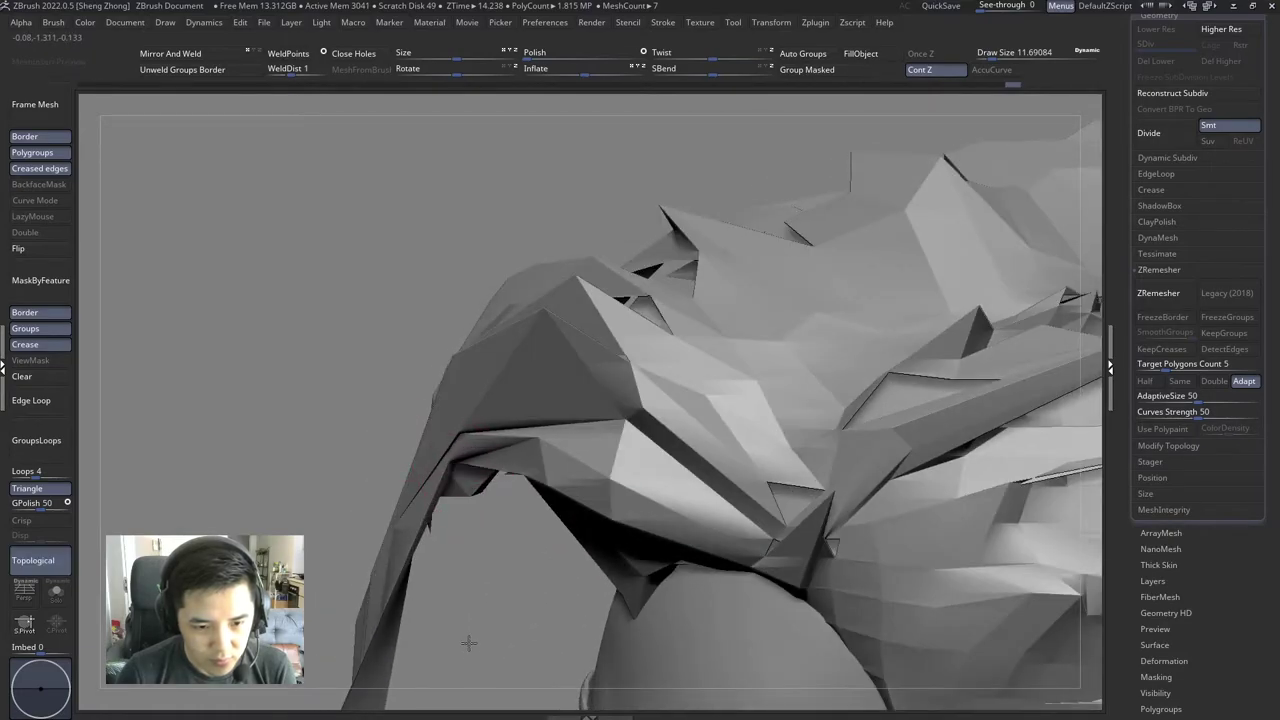
{"action": "mouse_move", "coordinate": [409, 697]}
{"action": "right_mouse_down"}
{"action": "mouse_move", "coordinate": [423, 337]}
{"action": "mouse_move", "coordinate": [450, 457]}
{"action": "right_mouse_up"}
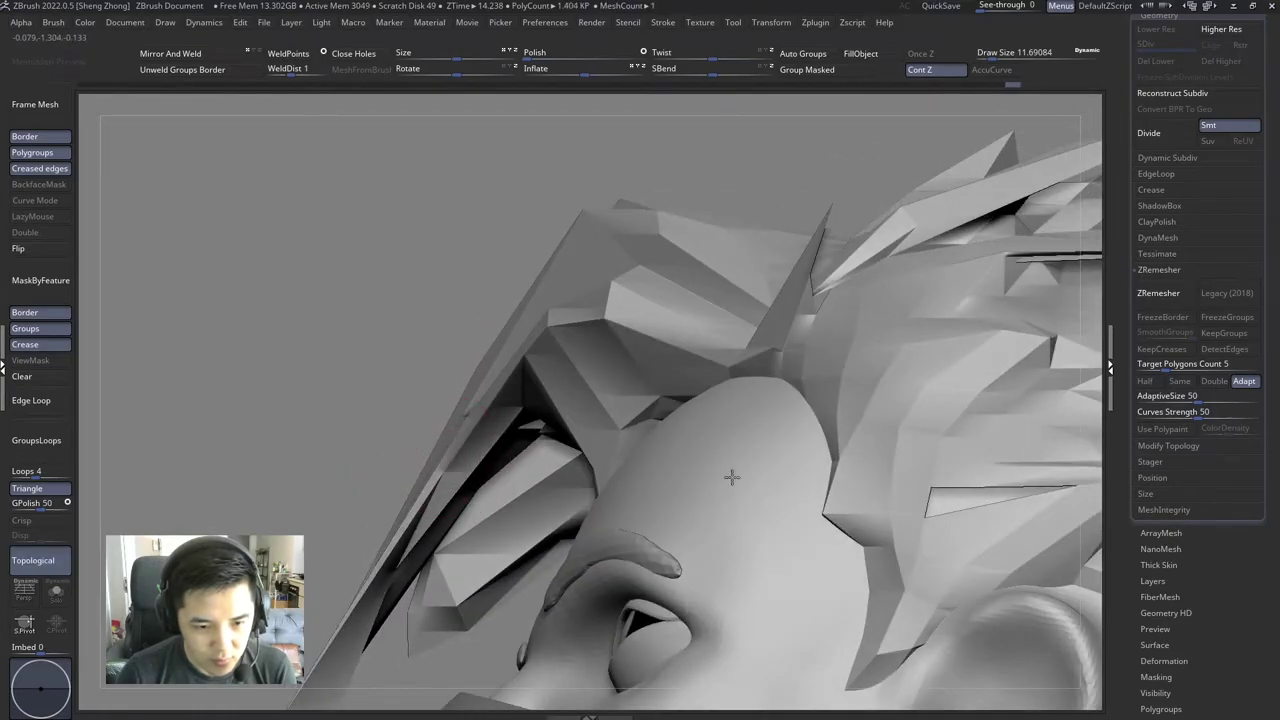
{"action": "right_click_drag", "start_coordinate": [950, 452], "coordinate": [443, 466]}
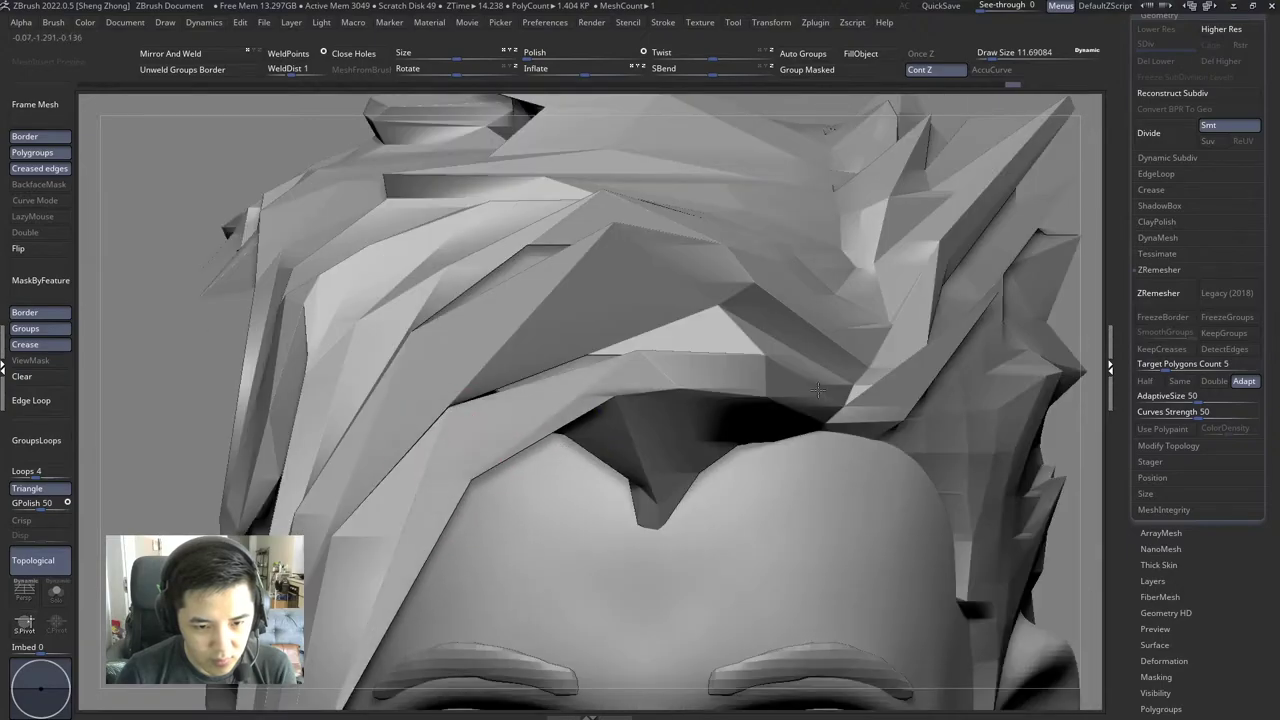
{"action": "key", "text": "f"}
{"action": "right_click_drag", "start_coordinate": [592, 310], "coordinate": [477, 377]}
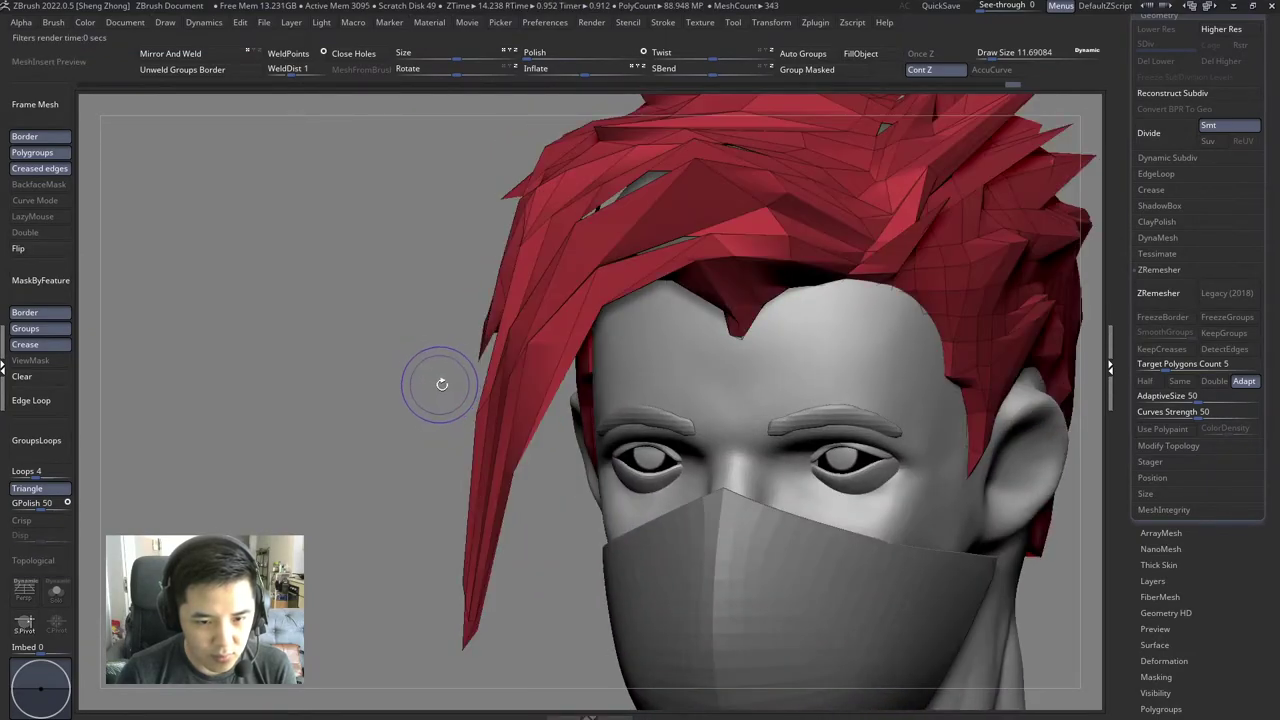
Step: Try an insert brush from the brush palette (B-I-M), undoing the first pick
{"action": "mouse_move", "coordinate": [443, 377]}
{"action": "right_mouse_down"}
{"action": "mouse_move", "coordinate": [497, 380]}
{"action": "mouse_move", "coordinate": [363, 426]}
{"action": "mouse_move", "coordinate": [464, 418]}
{"action": "right_mouse_up"}
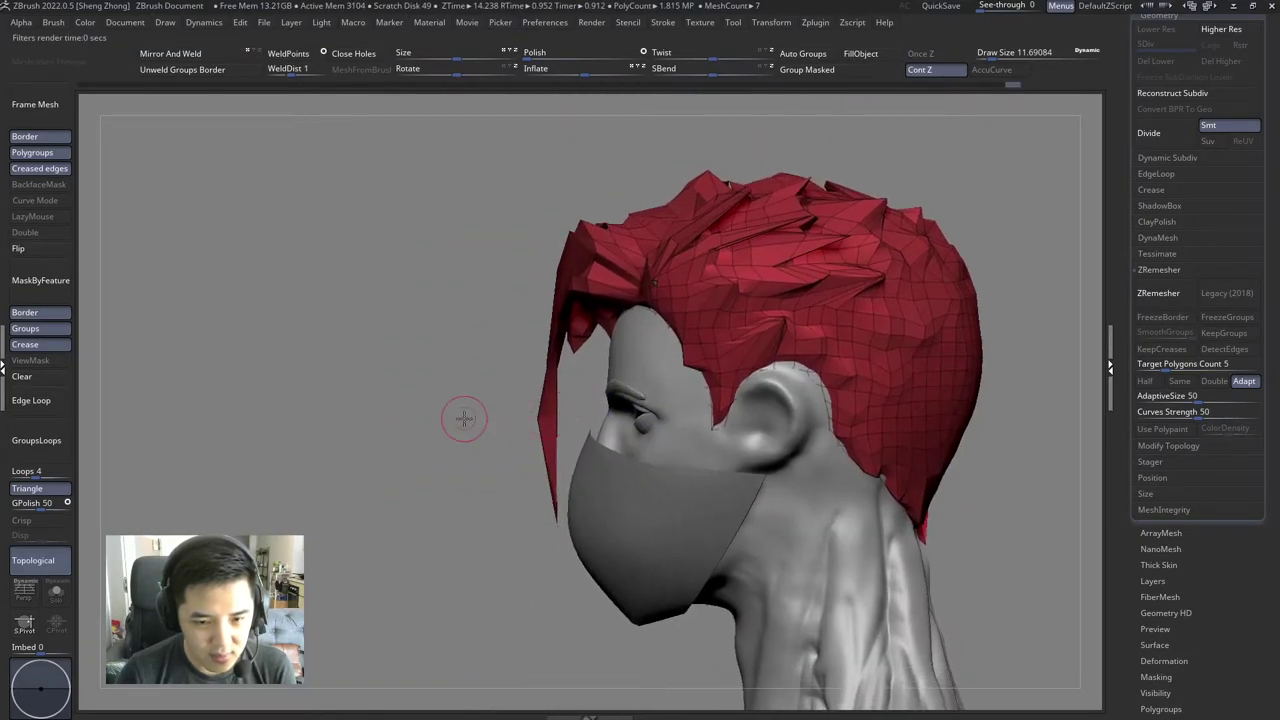
{"action": "key", "text": "space"}
{"action": "key", "text": "b"}
{"action": "key", "text": "i"}
{"action": "left_click", "coordinate": [583, 466]}
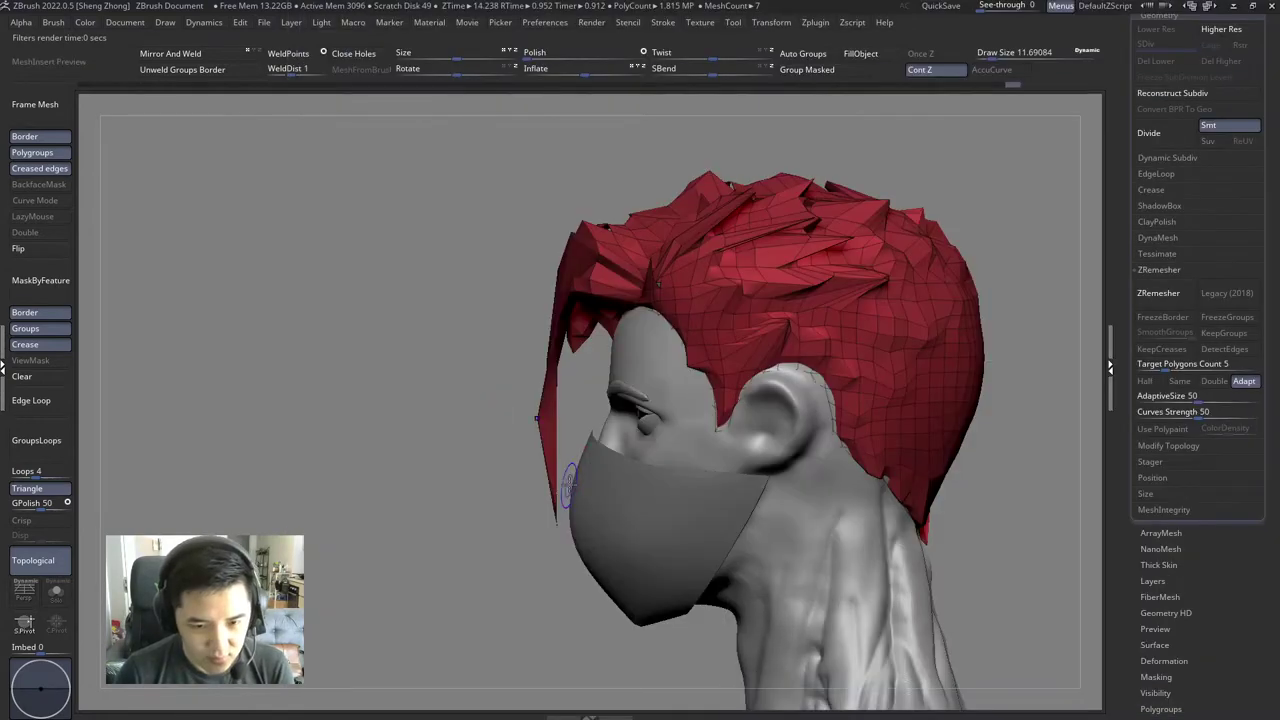
{"action": "key", "text": "ctrl+z"}
{"action": "key", "text": "space"}
{"action": "key", "text": "b"}
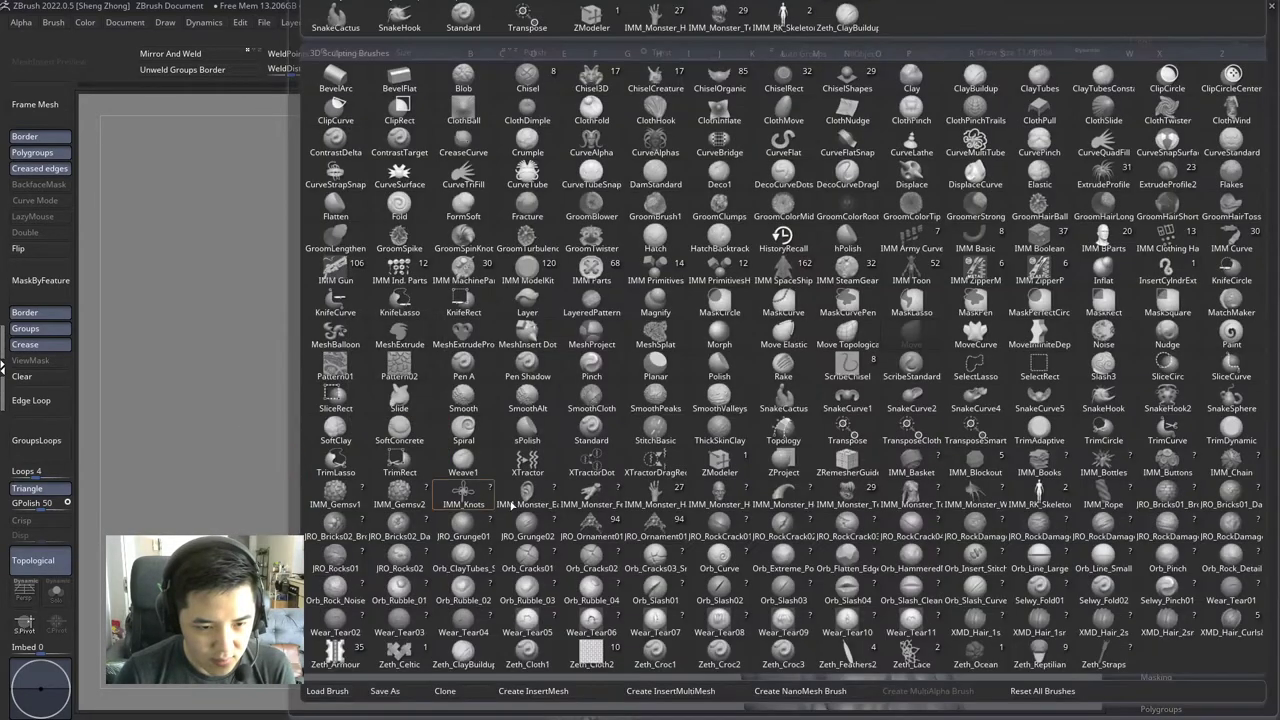
{"action": "key", "text": "i"}
{"action": "key", "text": "m"}
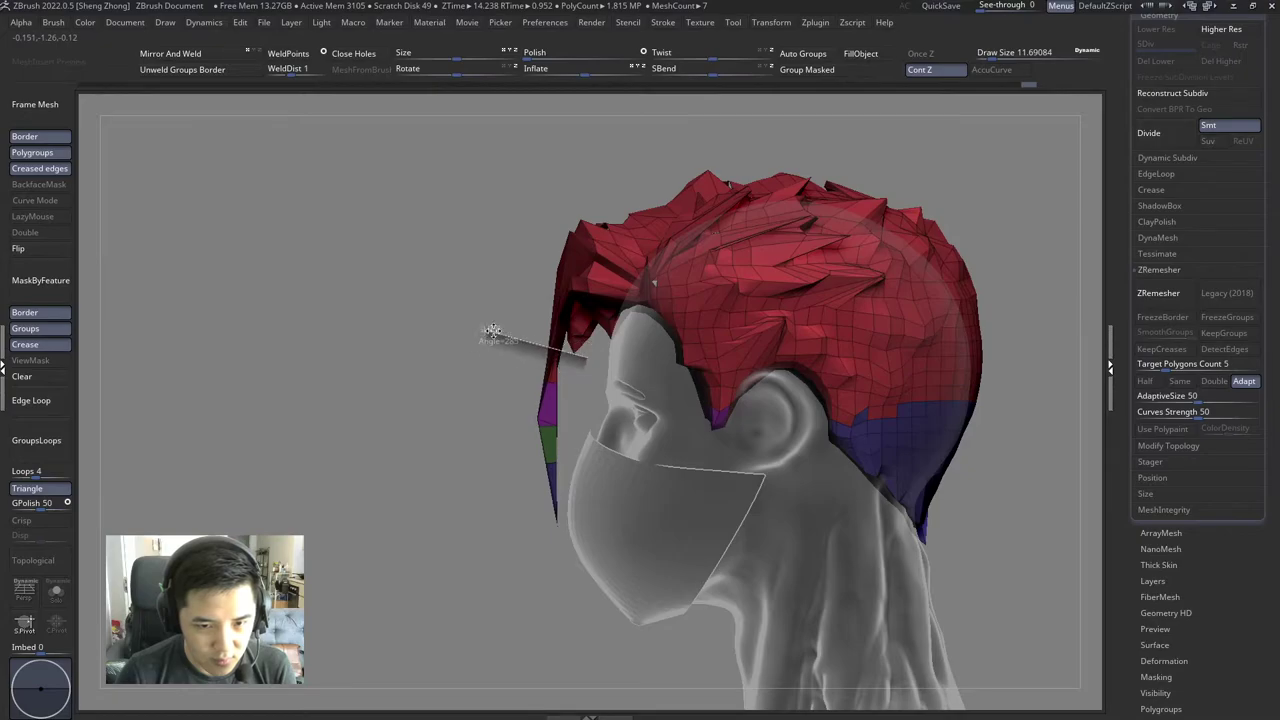
Step: Frame the hair from the front and set the brush to about 39
{"action": "left_click_drag", "start_coordinate": [497, 332], "coordinate": [416, 356]}
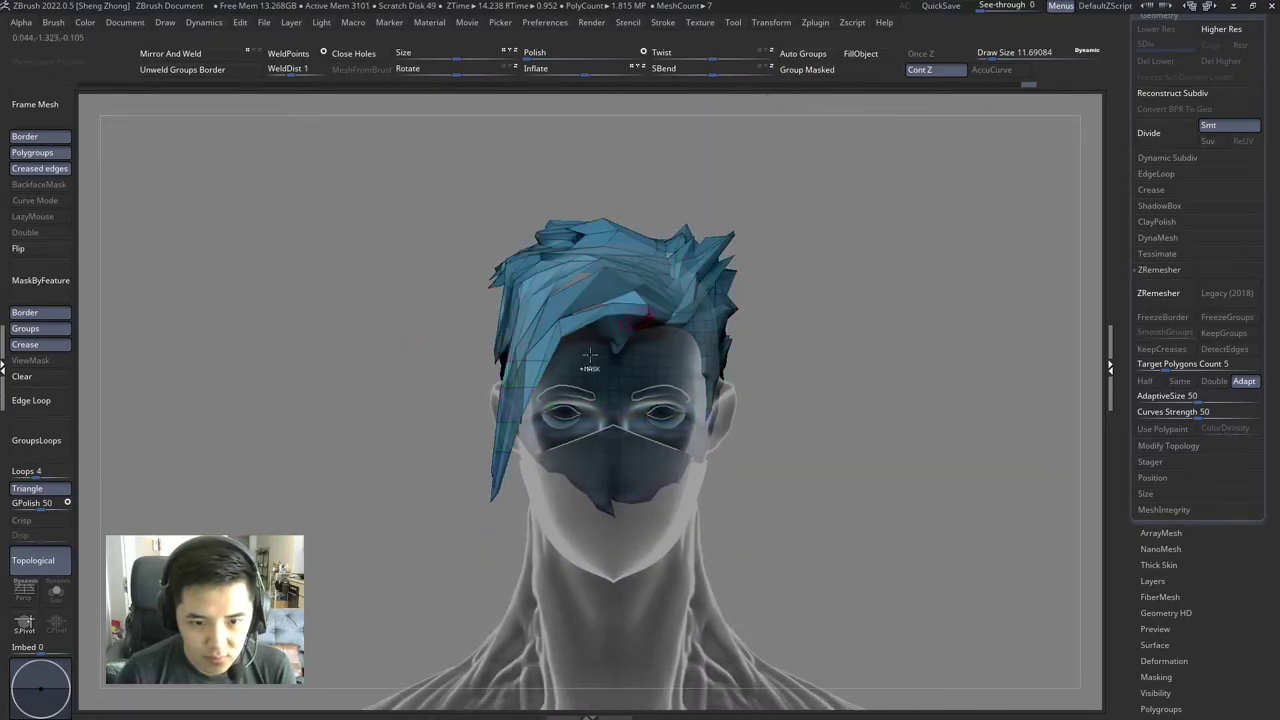
{"action": "mouse_move", "coordinate": [777, 106]}
{"action": "left_mouse_down"}
{"action": "mouse_move", "coordinate": [451, 292]}
{"action": "mouse_move", "coordinate": [503, 333]}
{"action": "mouse_move", "coordinate": [415, 391]}
{"action": "left_mouse_up"}
{"action": "key", "text": "space"}
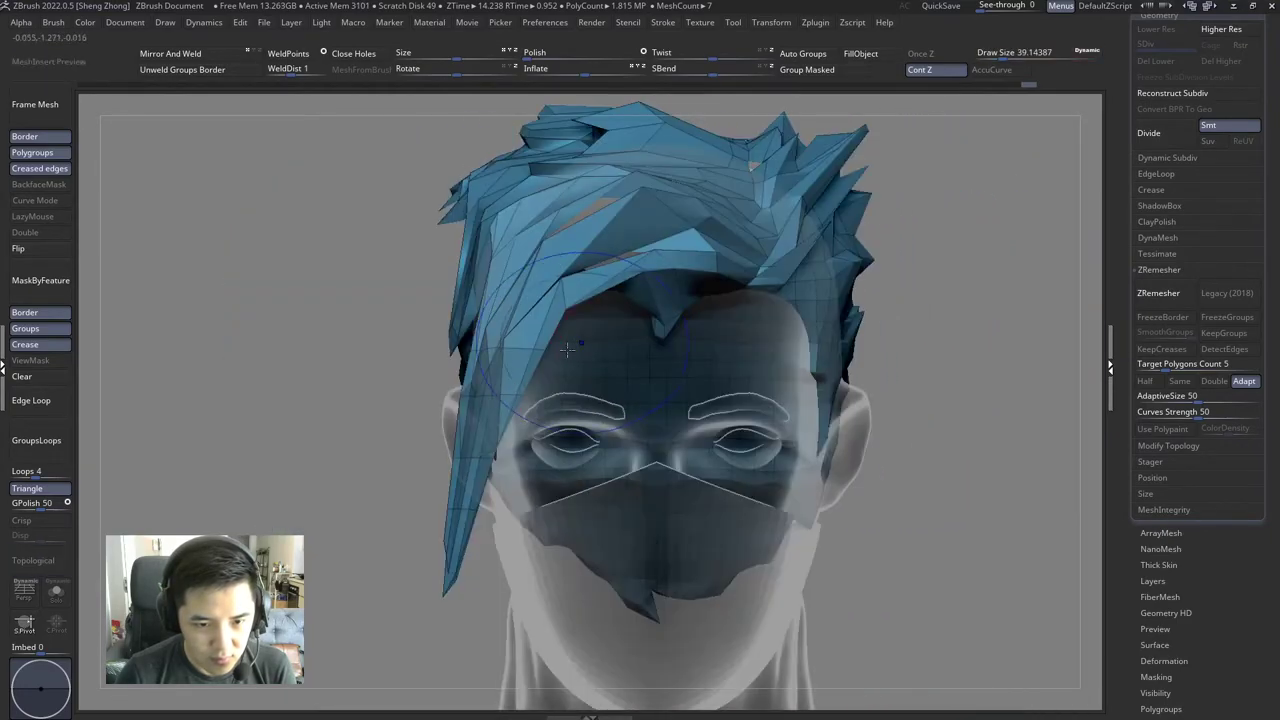
{"action": "key", "text": "space"}
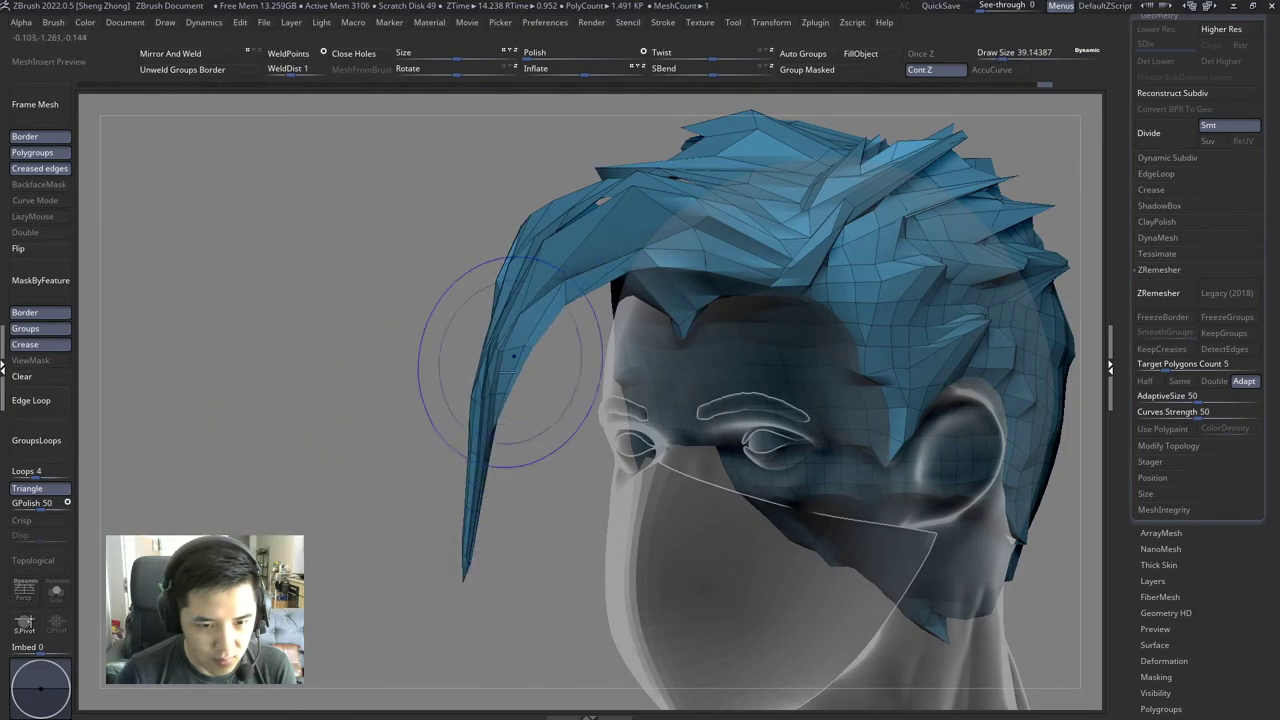
{"action": "mouse_move", "coordinate": [513, 355]}
{"action": "left_mouse_down"}
{"action": "mouse_move", "coordinate": [526, 440]}
{"action": "mouse_move", "coordinate": [525, 376]}
{"action": "mouse_move", "coordinate": [469, 386]}
{"action": "left_mouse_up"}
Step: Switch to the Standard brush and resize it from about 100 to 46
{"action": "key", "text": "b"}
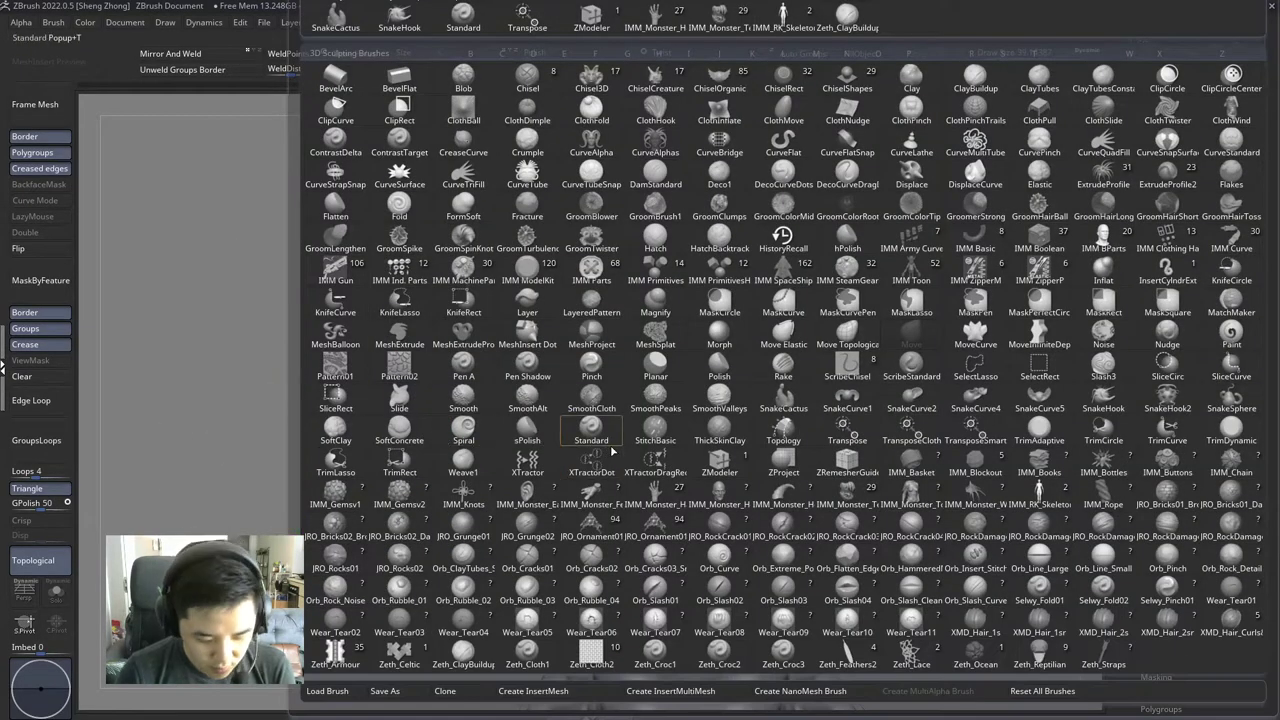
{"action": "left_click", "coordinate": [611, 447]}
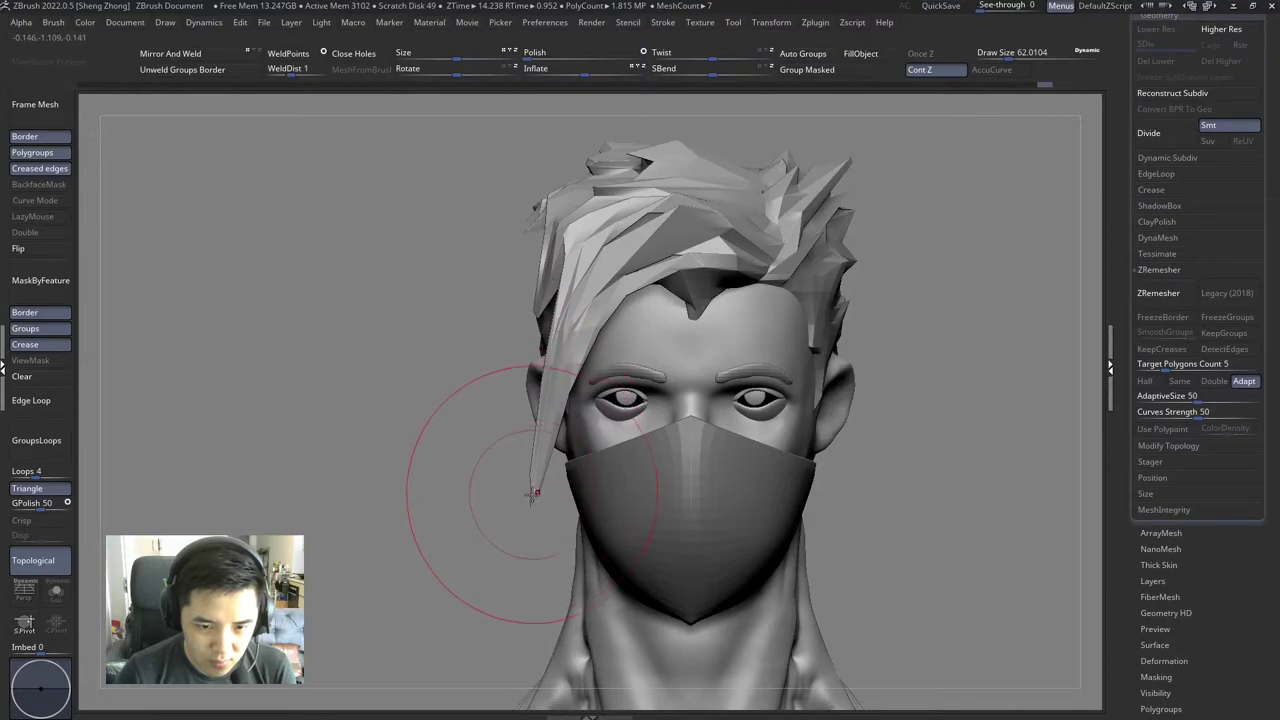
{"action": "left_click_drag", "start_coordinate": [565, 487], "coordinate": [577, 394]}
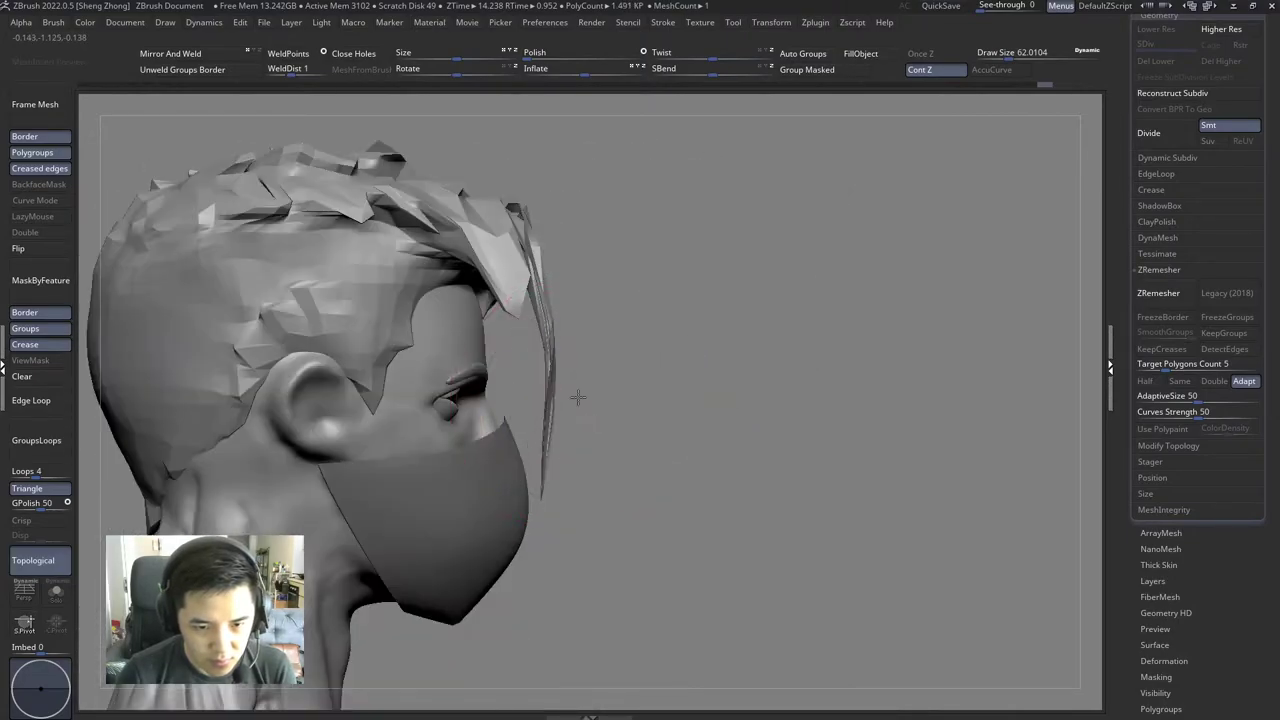
{"action": "key", "text": "space"}
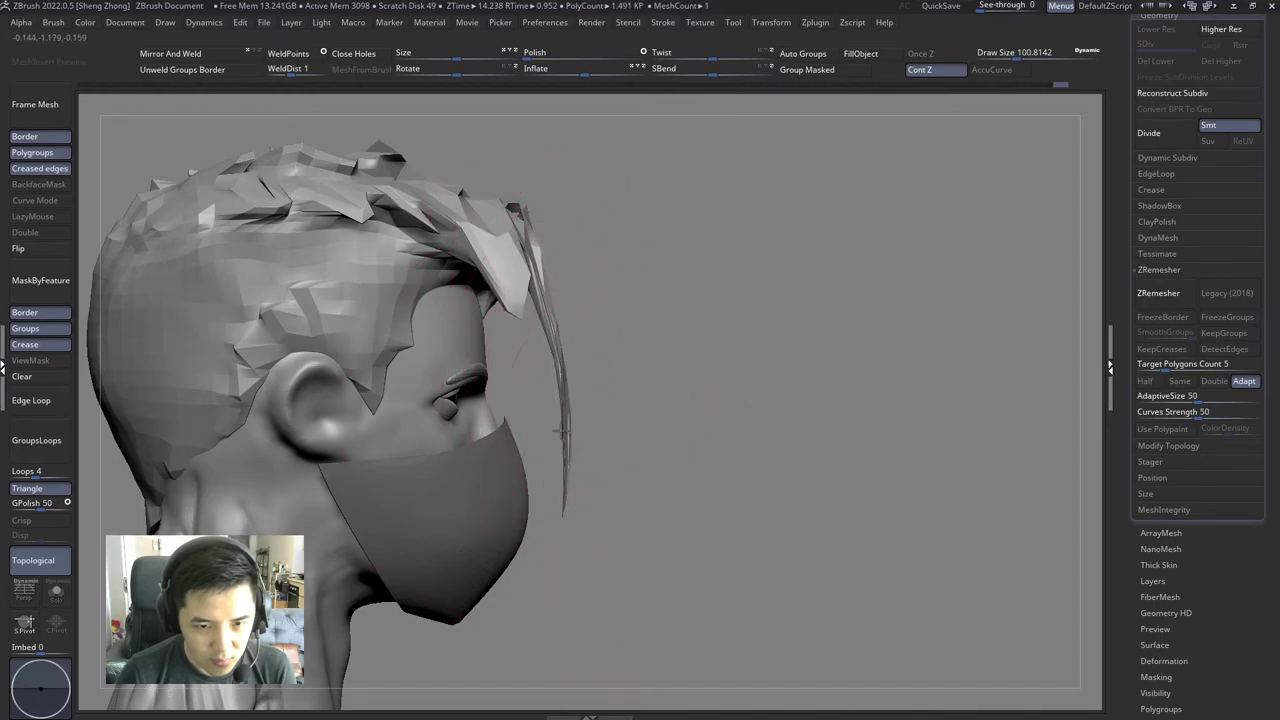
{"action": "key", "text": "space"}
{"action": "mouse_move", "coordinate": [533, 250]}
{"action": "left_mouse_down"}
{"action": "mouse_move", "coordinate": [529, 400]}
{"action": "mouse_move", "coordinate": [408, 371]}
{"action": "mouse_move", "coordinate": [424, 410]}
{"action": "mouse_move", "coordinate": [399, 458]}
{"action": "left_mouse_up"}
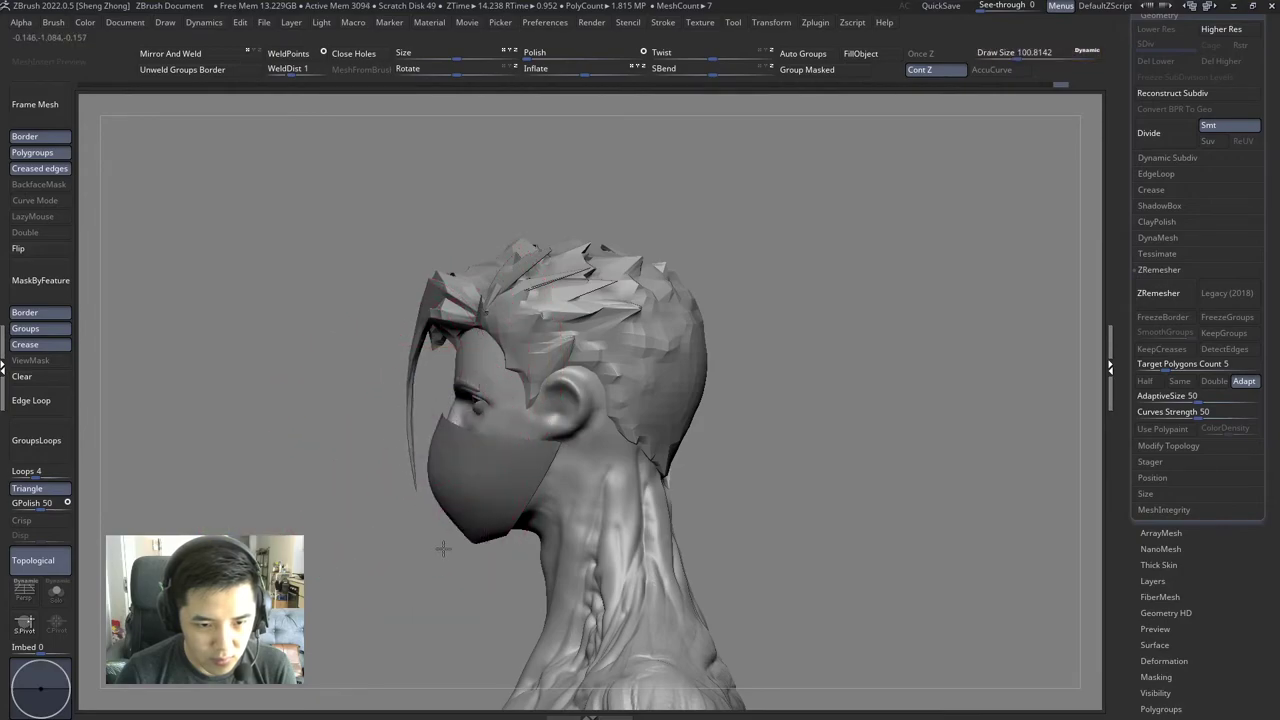
{"action": "mouse_move", "coordinate": [433, 547]}
{"action": "left_mouse_down"}
{"action": "mouse_move", "coordinate": [563, 509]}
{"action": "mouse_move", "coordinate": [418, 433]}
{"action": "left_mouse_up"}
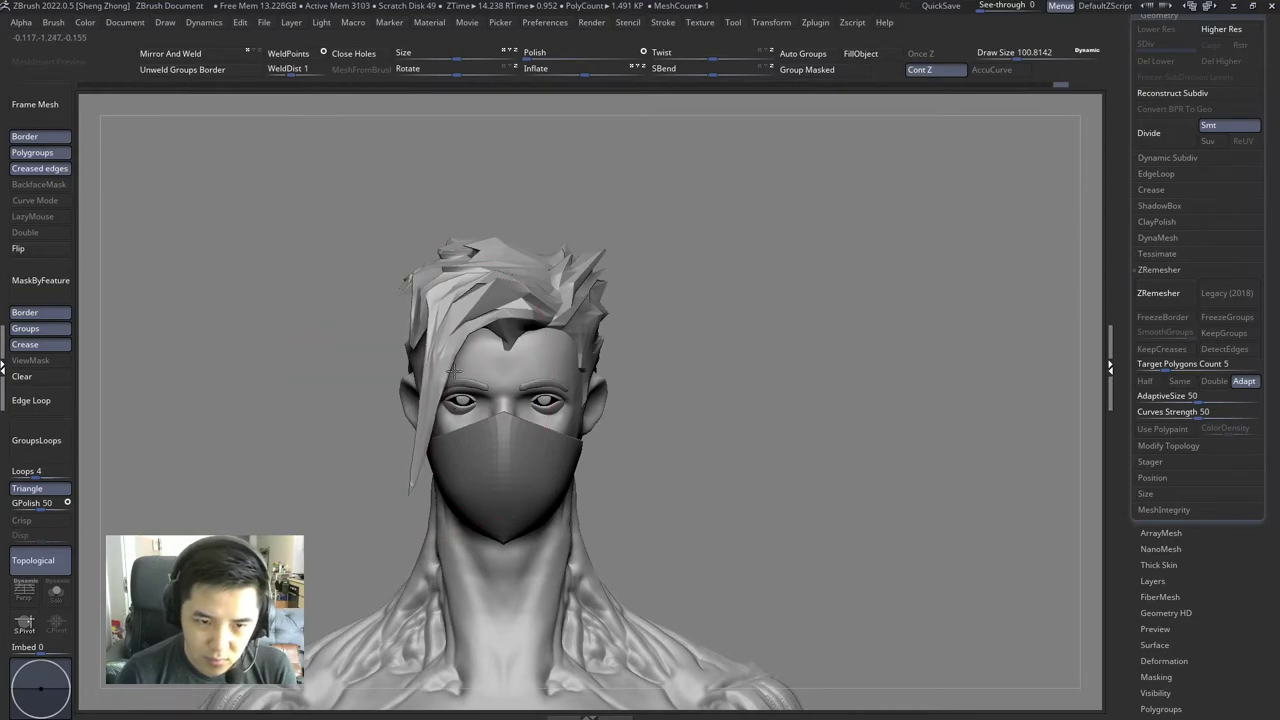
{"action": "mouse_move", "coordinate": [470, 375]}
{"action": "right_mouse_down"}
{"action": "mouse_move", "coordinate": [491, 386]}
{"action": "mouse_move", "coordinate": [486, 300]}
{"action": "right_mouse_up"}
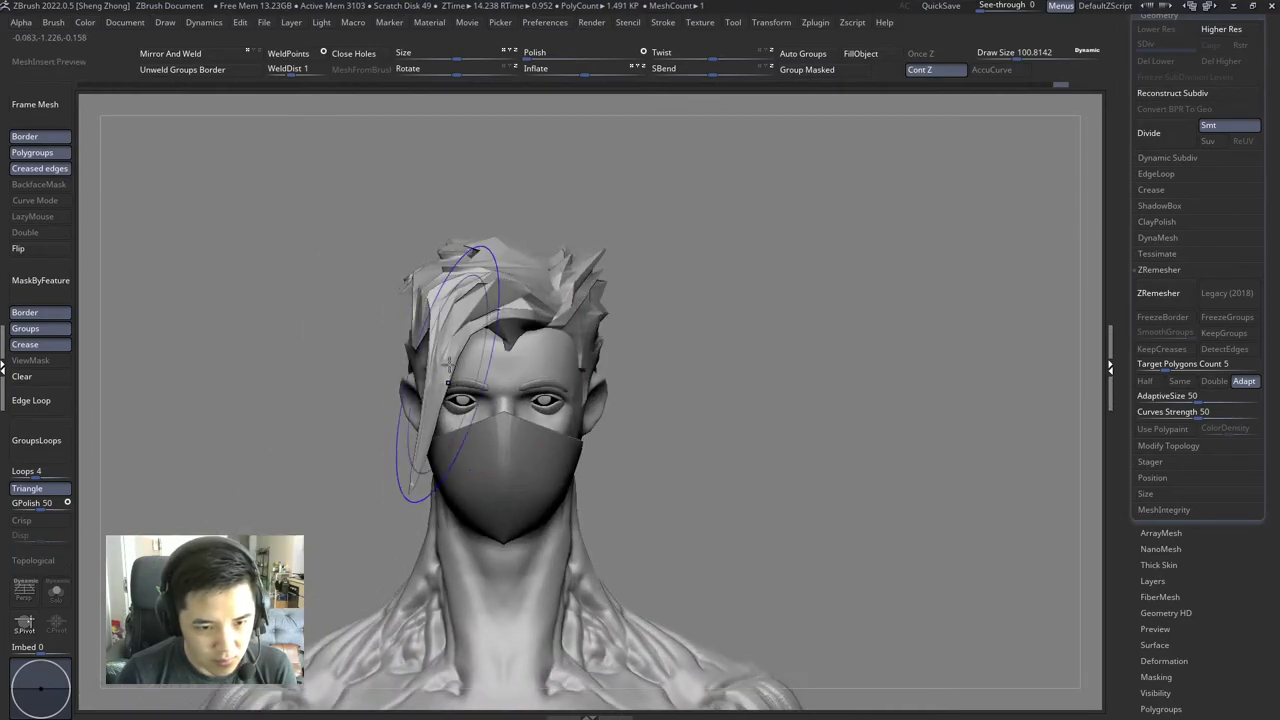
{"action": "right_click", "coordinate": [440, 345]}
{"action": "left_click_drag", "start_coordinate": [470, 337], "coordinate": [440, 337]}
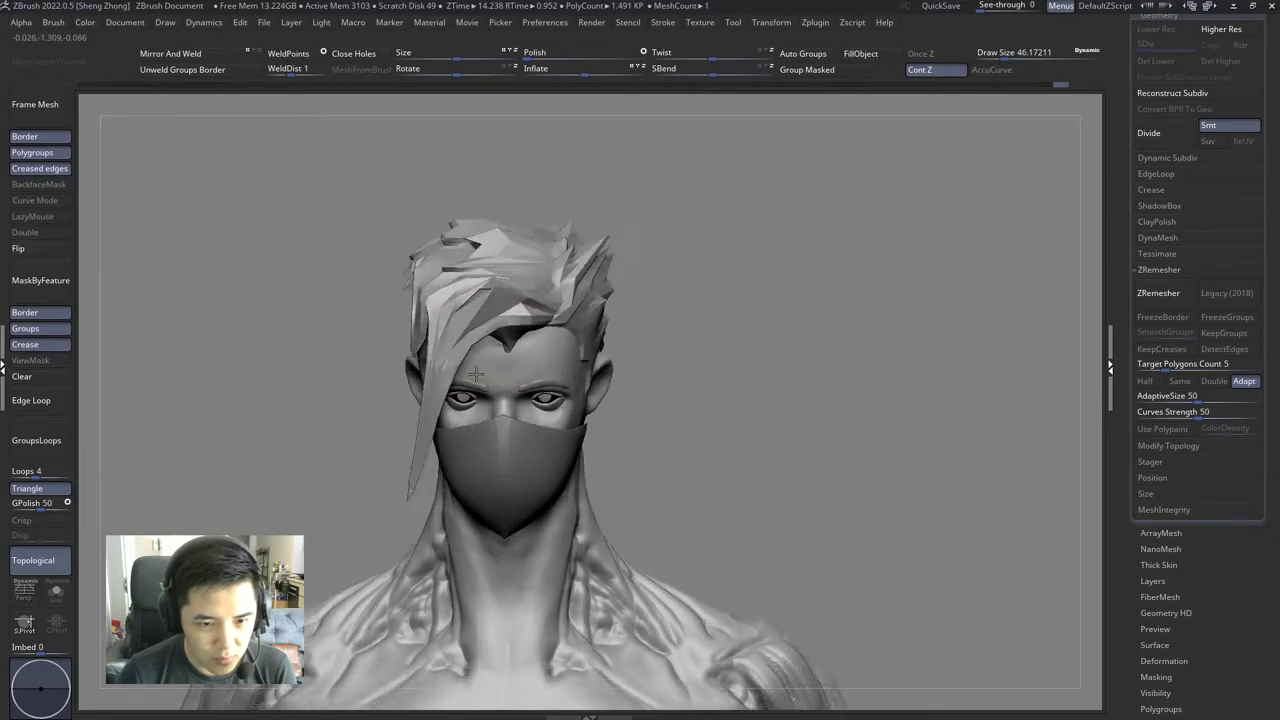
Step: Broaden the long front strand down over the mask, ending at draw size 48.6
{"action": "right_click_drag", "start_coordinate": [491, 365], "coordinate": [481, 367]}
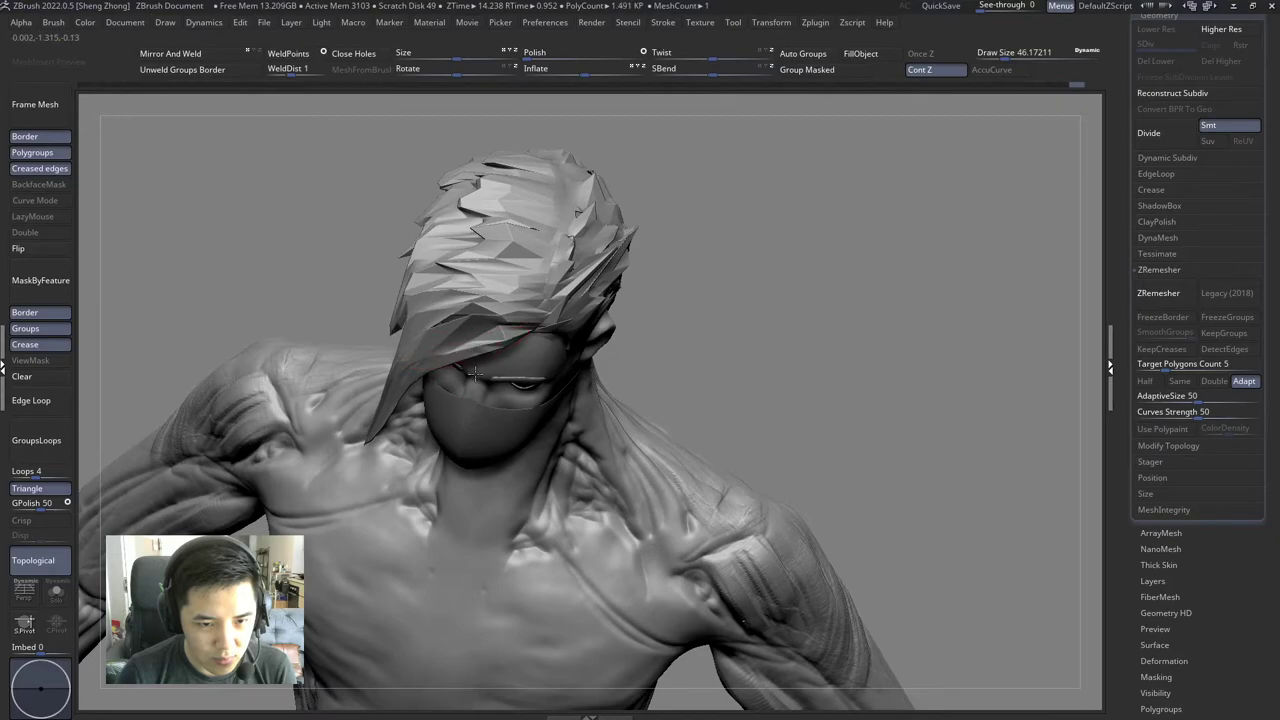
{"action": "right_click_drag", "start_coordinate": [452, 352], "coordinate": [401, 366]}
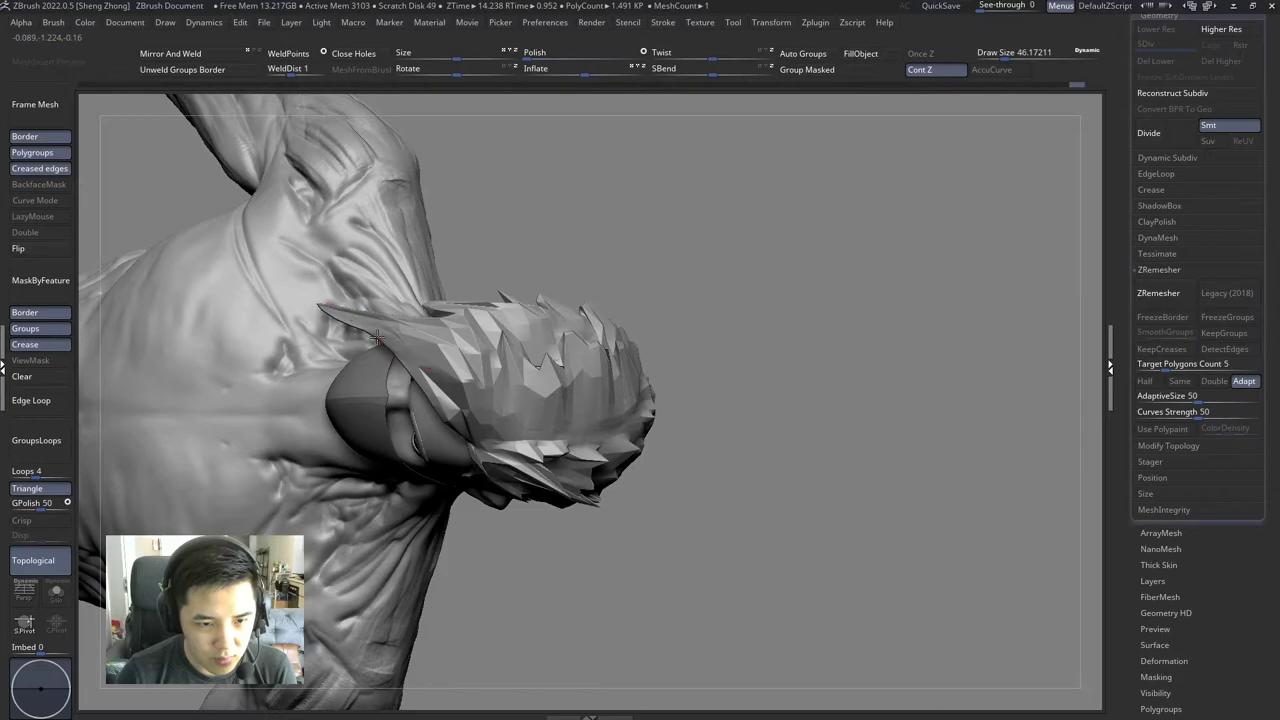
{"action": "mouse_move", "coordinate": [378, 340]}
{"action": "right_mouse_down"}
{"action": "mouse_move", "coordinate": [505, 440]}
{"action": "mouse_move", "coordinate": [394, 357]}
{"action": "mouse_move", "coordinate": [481, 362]}
{"action": "right_mouse_up"}
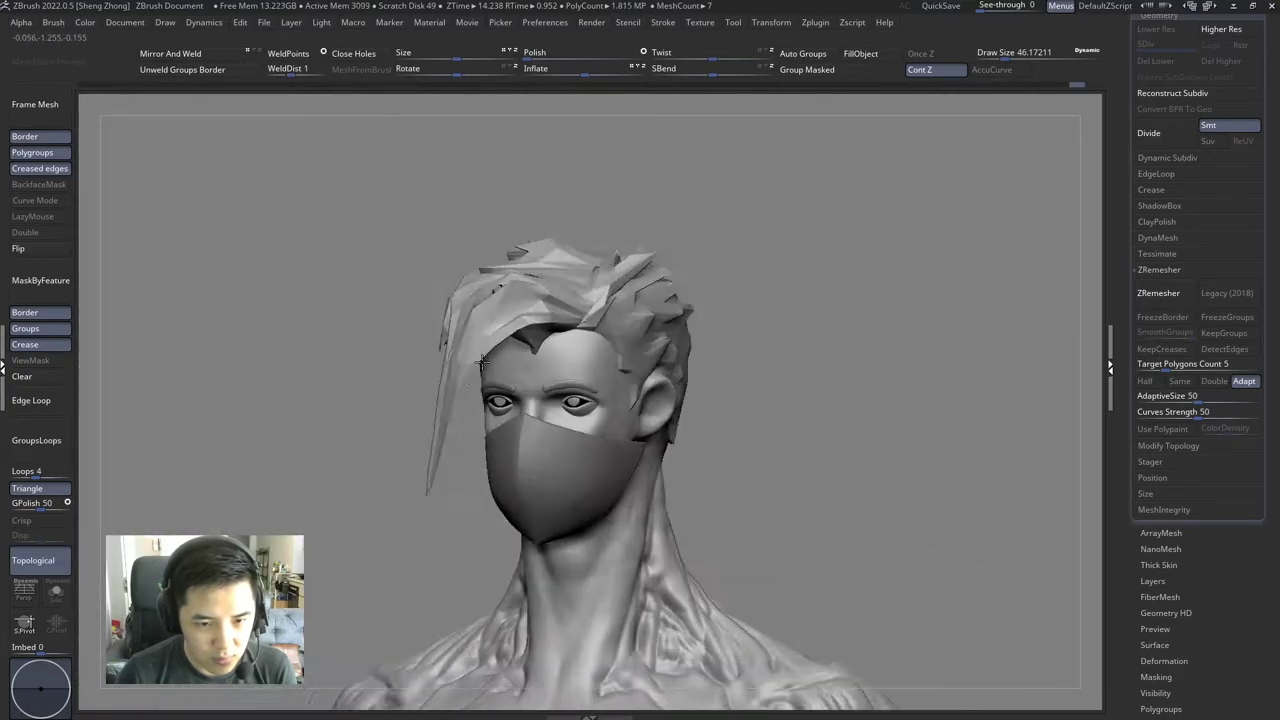
{"action": "key", "text": "space"}
{"action": "right_click_drag", "start_coordinate": [586, 371], "coordinate": [553, 308]}
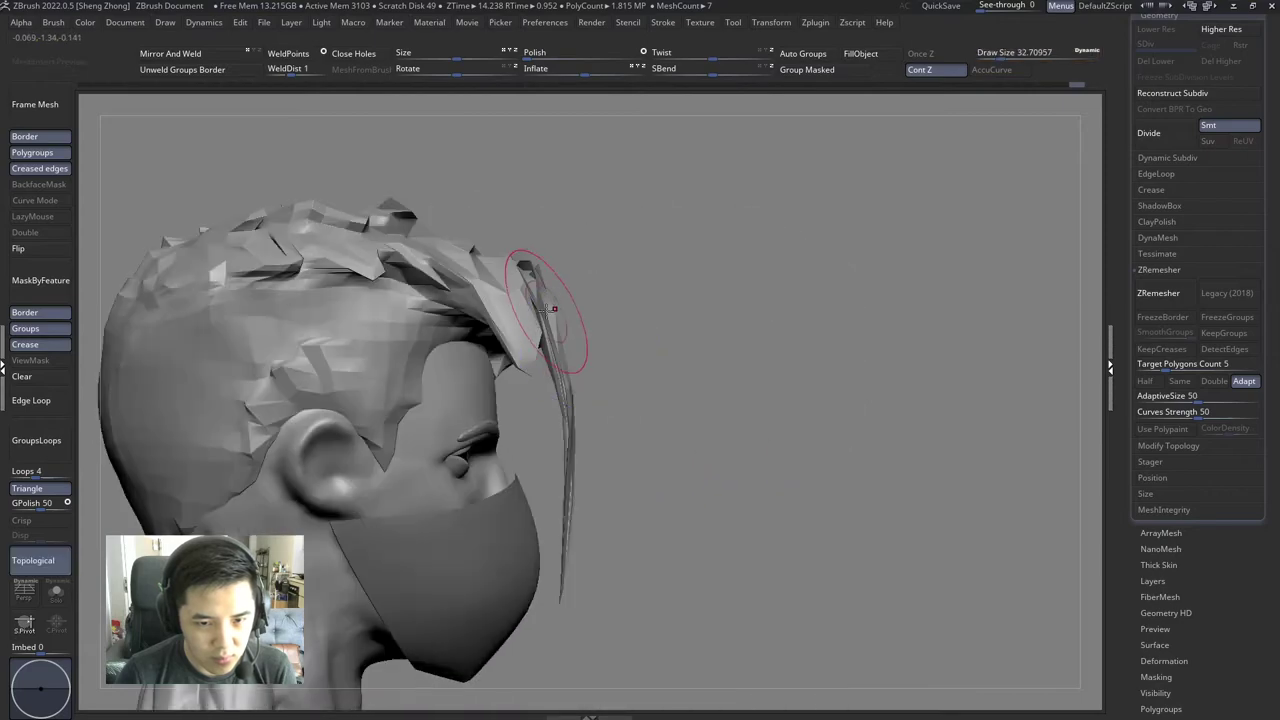
{"action": "key", "text": "space"}
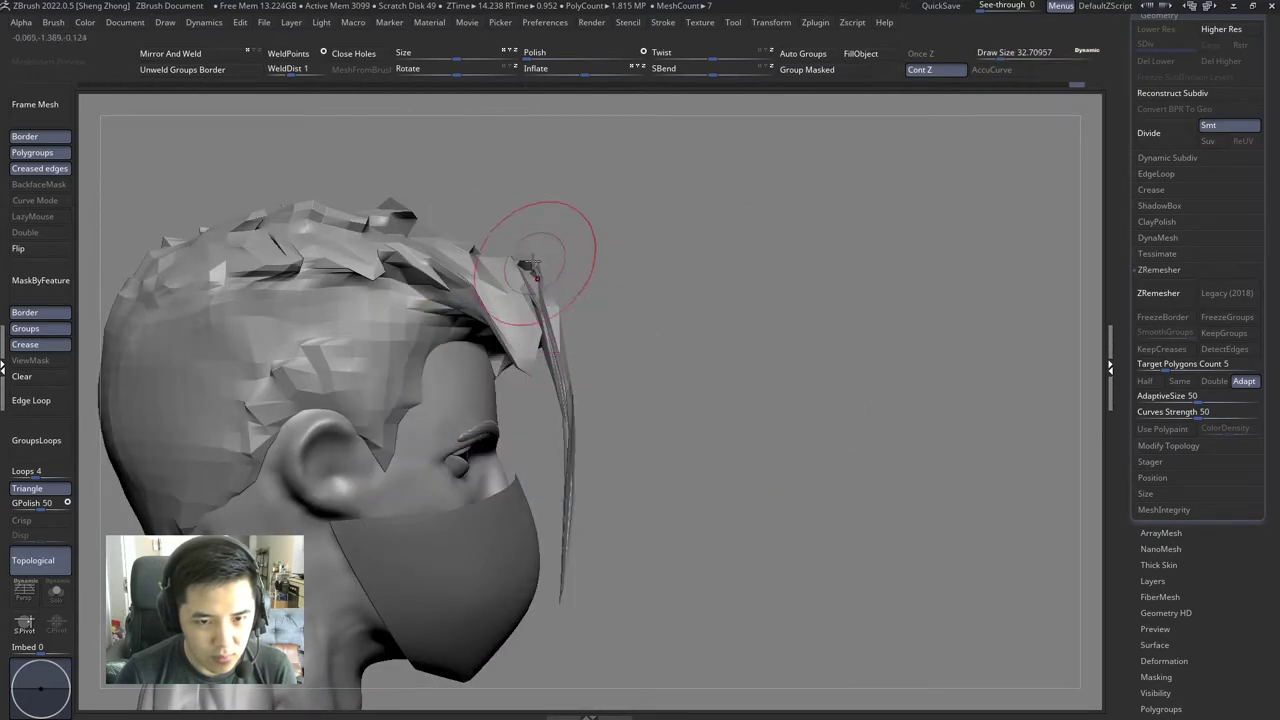
{"action": "mouse_move", "coordinate": [561, 270]}
{"action": "right_mouse_down"}
{"action": "mouse_move", "coordinate": [471, 204]}
{"action": "mouse_move", "coordinate": [493, 289]}
{"action": "right_mouse_up"}
{"action": "key", "text": "space"}
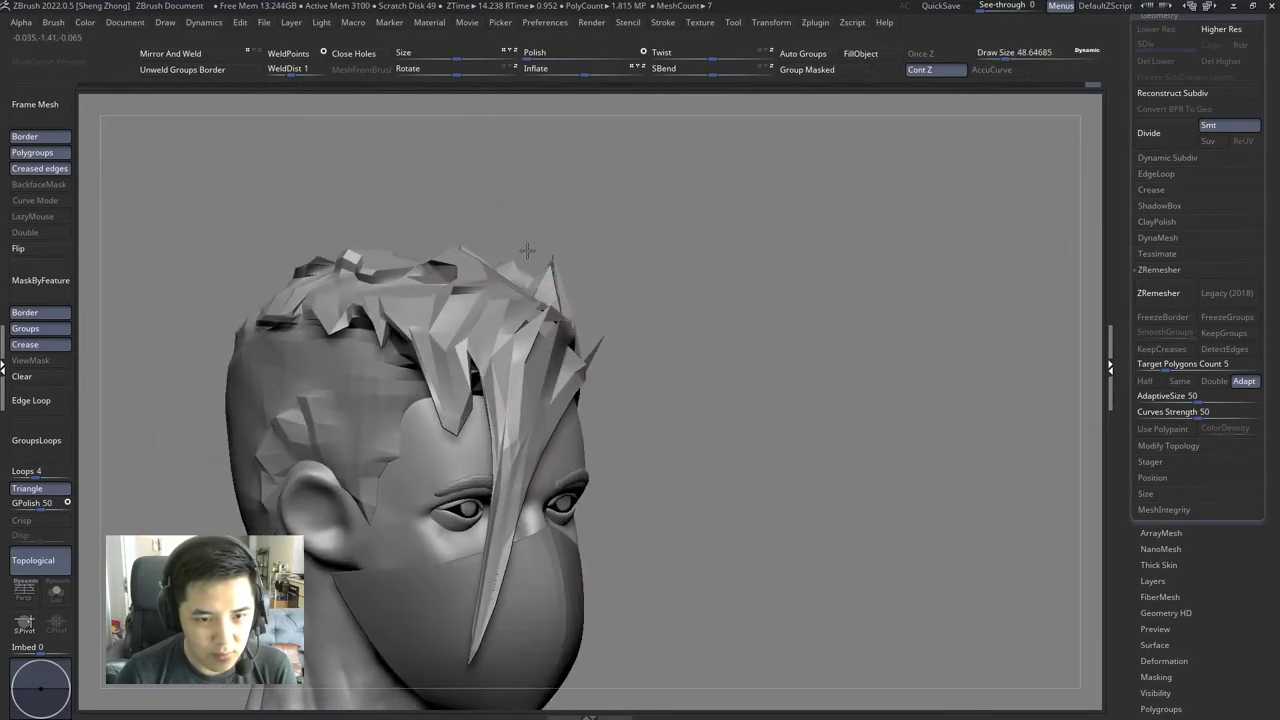
Step: Pull the spiky tufts on top of the head, raising draw size from 30.7 to 59
{"action": "right_click_drag", "start_coordinate": [527, 249], "coordinate": [526, 293]}
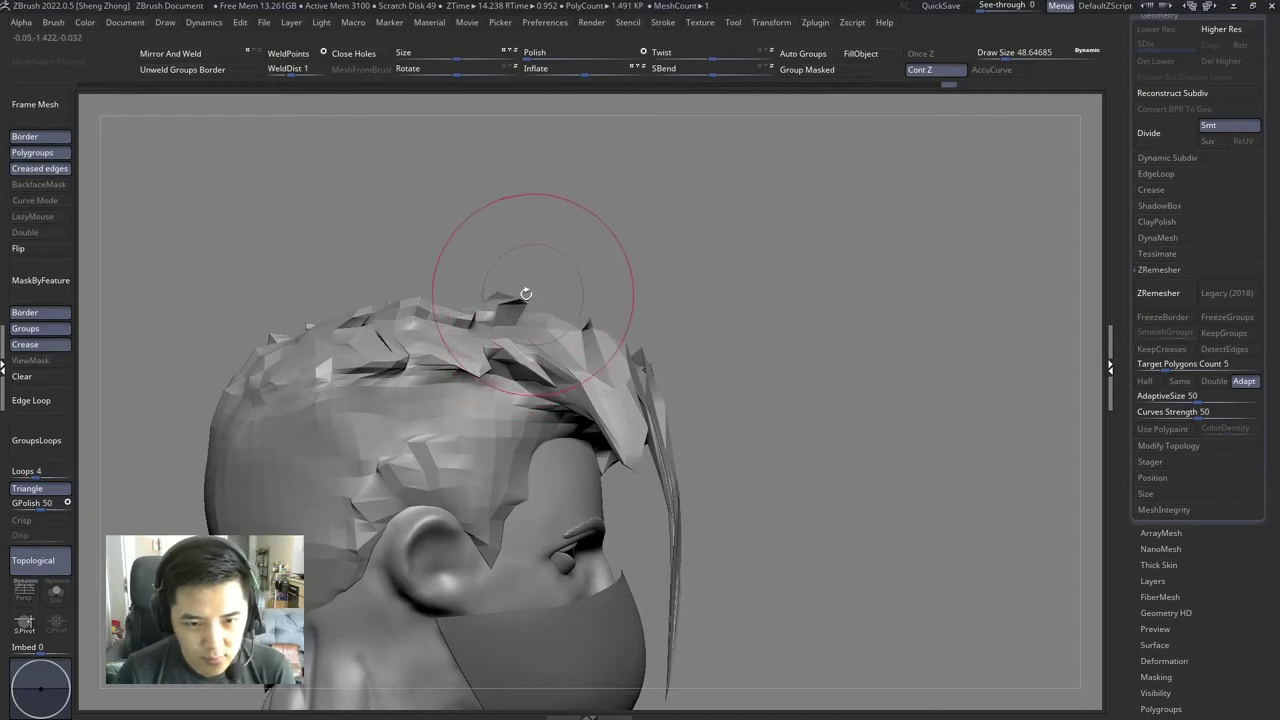
{"action": "key", "text": "space"}
{"action": "left_click_drag", "start_coordinate": [526, 293], "coordinate": [501, 316]}
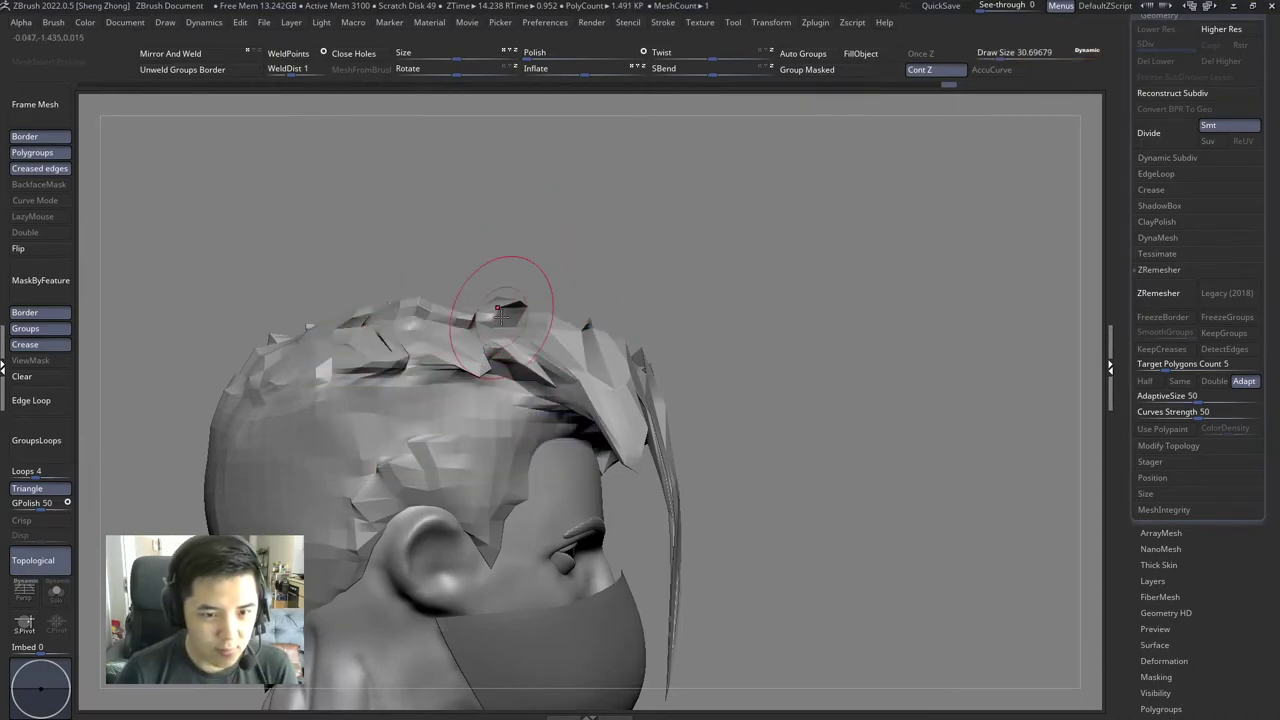
{"action": "mouse_move", "coordinate": [501, 316]}
{"action": "right_mouse_down"}
{"action": "mouse_move", "coordinate": [489, 333]}
{"action": "mouse_move", "coordinate": [417, 334]}
{"action": "right_mouse_up"}
{"action": "key", "text": "space"}
{"action": "left_click_drag", "start_coordinate": [510, 300], "coordinate": [553, 337]}
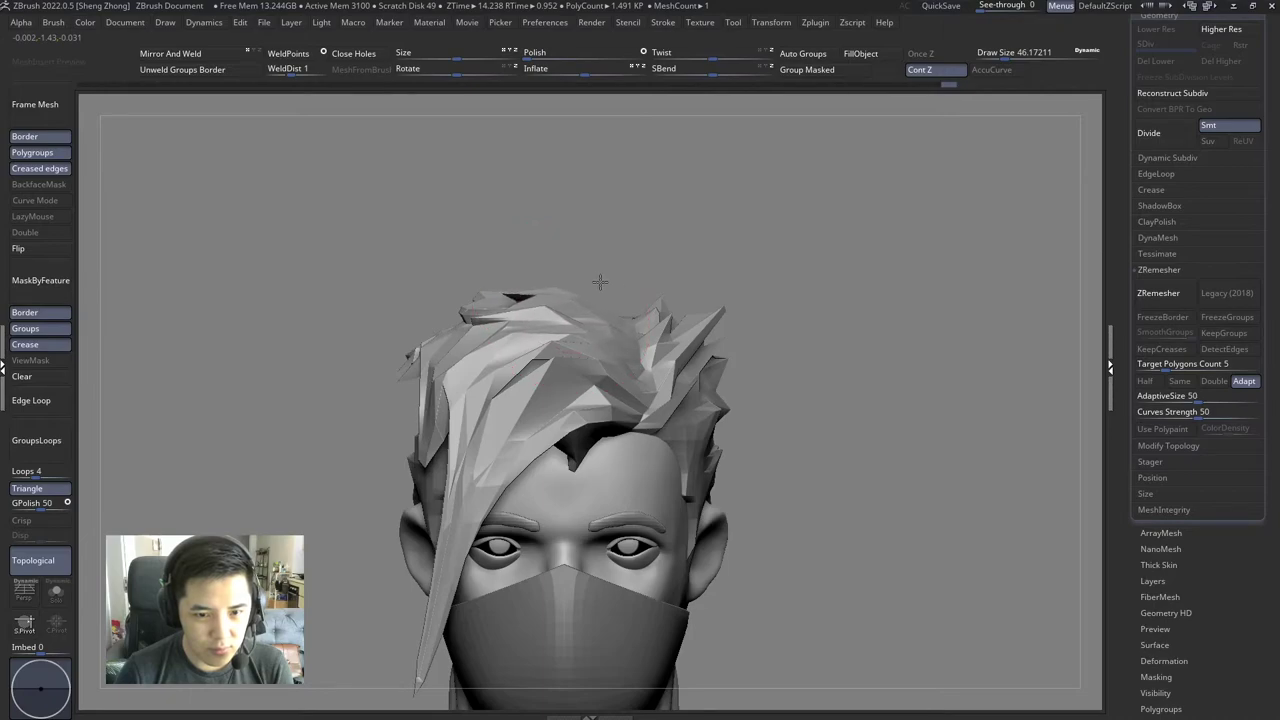
{"action": "mouse_move", "coordinate": [600, 282]}
{"action": "right_mouse_down", "text": "ctrl"}
{"action": "mouse_move", "coordinate": [466, 309]}
{"action": "mouse_move", "coordinate": [640, 290]}
{"action": "right_mouse_up", "text": "ctrl"}
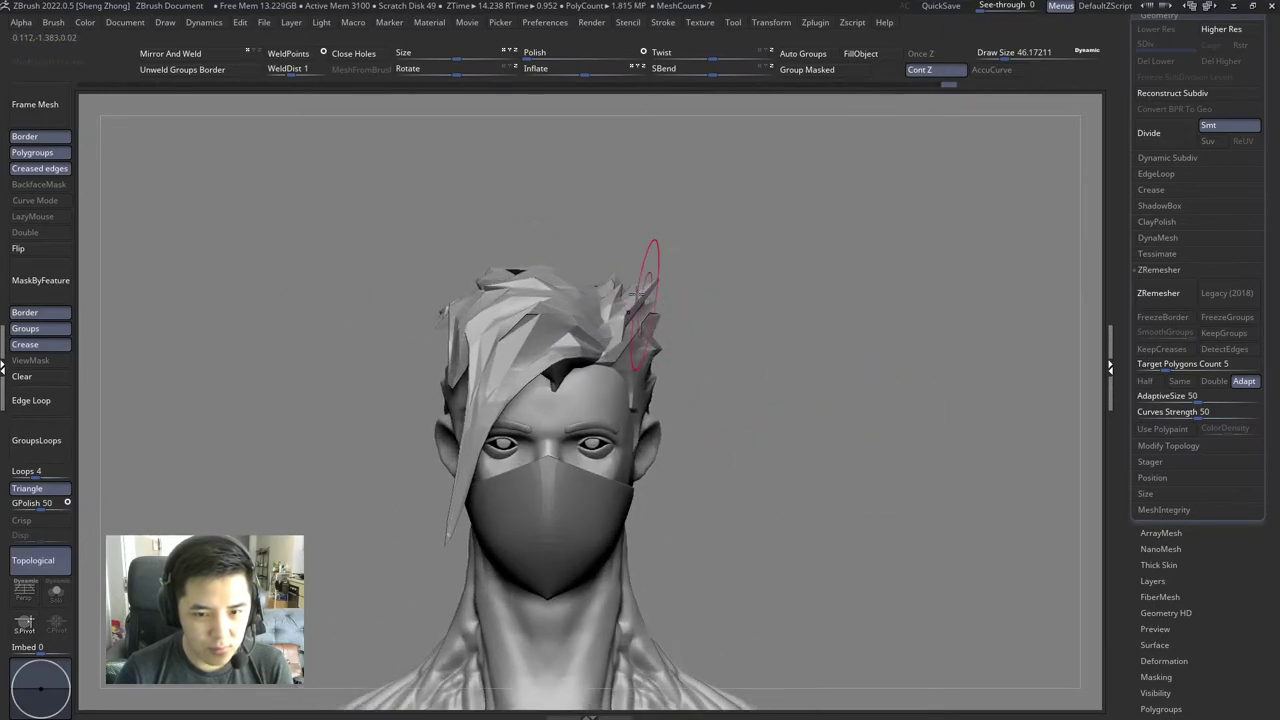
{"action": "key", "text": "space"}
{"action": "left_click_drag", "start_coordinate": [637, 292], "coordinate": [655, 278]}
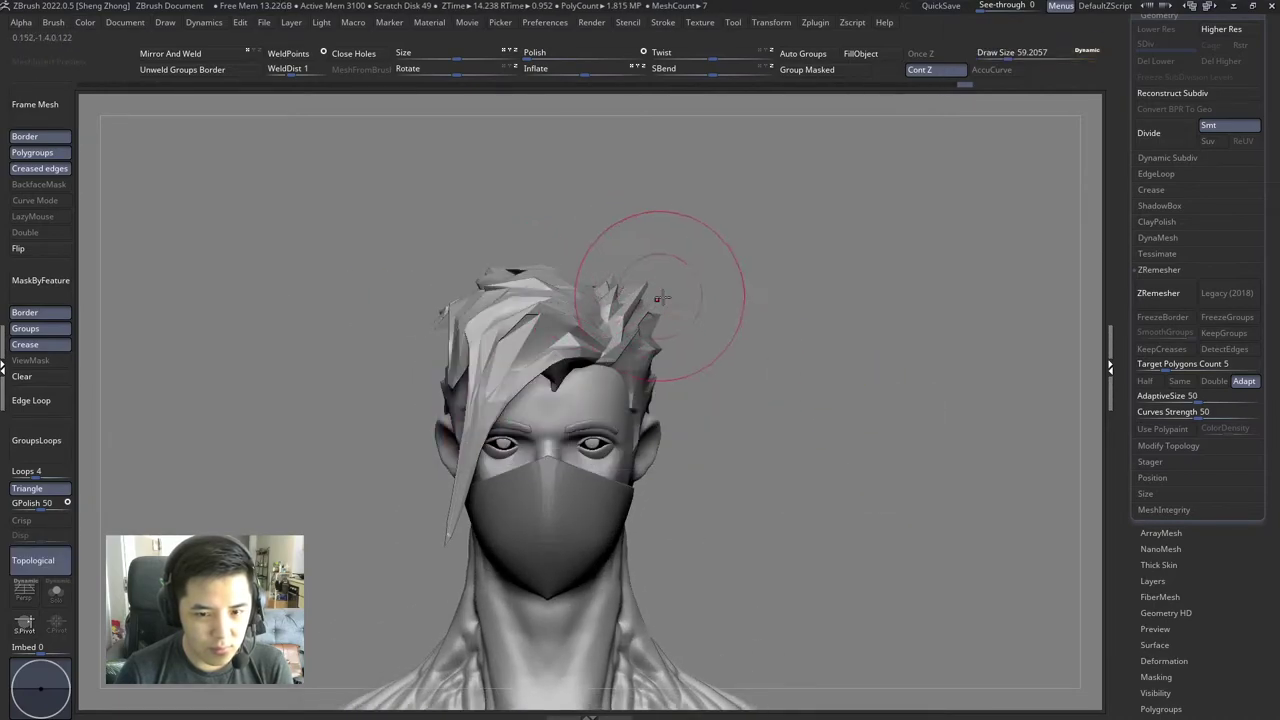
Step: Reshape the back of the hair with draw size reduced to about 41
{"action": "mouse_move", "coordinate": [657, 298]}
{"action": "right_mouse_down"}
{"action": "mouse_move", "coordinate": [543, 294]}
{"action": "mouse_move", "coordinate": [560, 289]}
{"action": "right_mouse_up"}
{"action": "key", "text": "space"}
{"action": "left_click_drag", "start_coordinate": [610, 292], "coordinate": [585, 290]}
{"action": "key", "text": "space"}
{"action": "mouse_move", "coordinate": [585, 290]}
{"action": "right_mouse_down"}
{"action": "mouse_move", "coordinate": [741, 293]}
{"action": "mouse_move", "coordinate": [700, 340]}
{"action": "mouse_move", "coordinate": [650, 300]}
{"action": "mouse_move", "coordinate": [510, 368]}
{"action": "mouse_move", "coordinate": [493, 338]}
{"action": "right_mouse_up"}
{"action": "key", "text": "space"}
{"action": "left_click_drag", "start_coordinate": [490, 350], "coordinate": [482, 350]}
{"action": "right_click_drag", "start_coordinate": [482, 350], "coordinate": [487, 398]}
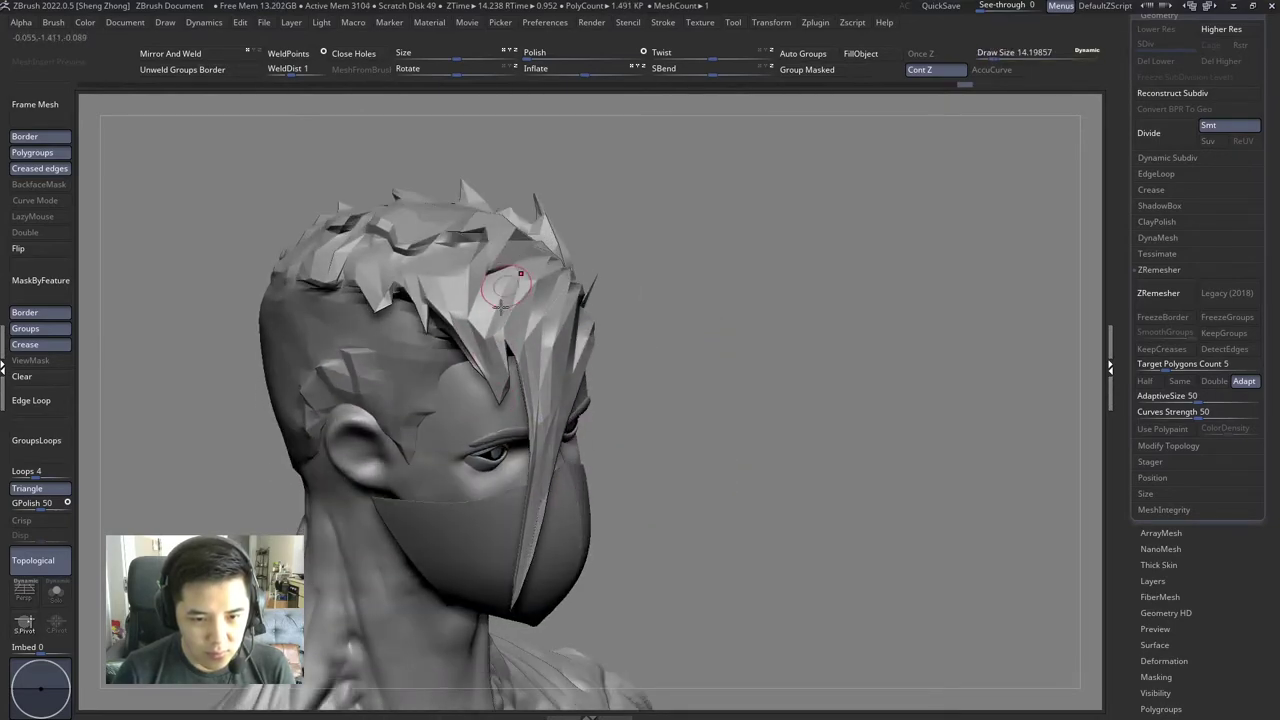
Step: Work the side tufts at draw size 30, then enlarge the brush to about 68
{"action": "mouse_move", "coordinate": [505, 285]}
{"action": "right_mouse_down"}
{"action": "mouse_move", "coordinate": [440, 310]}
{"action": "mouse_move", "coordinate": [480, 370]}
{"action": "right_mouse_up"}
{"action": "key", "text": "space"}
{"action": "left_click_drag", "start_coordinate": [440, 378], "coordinate": [484, 378]}
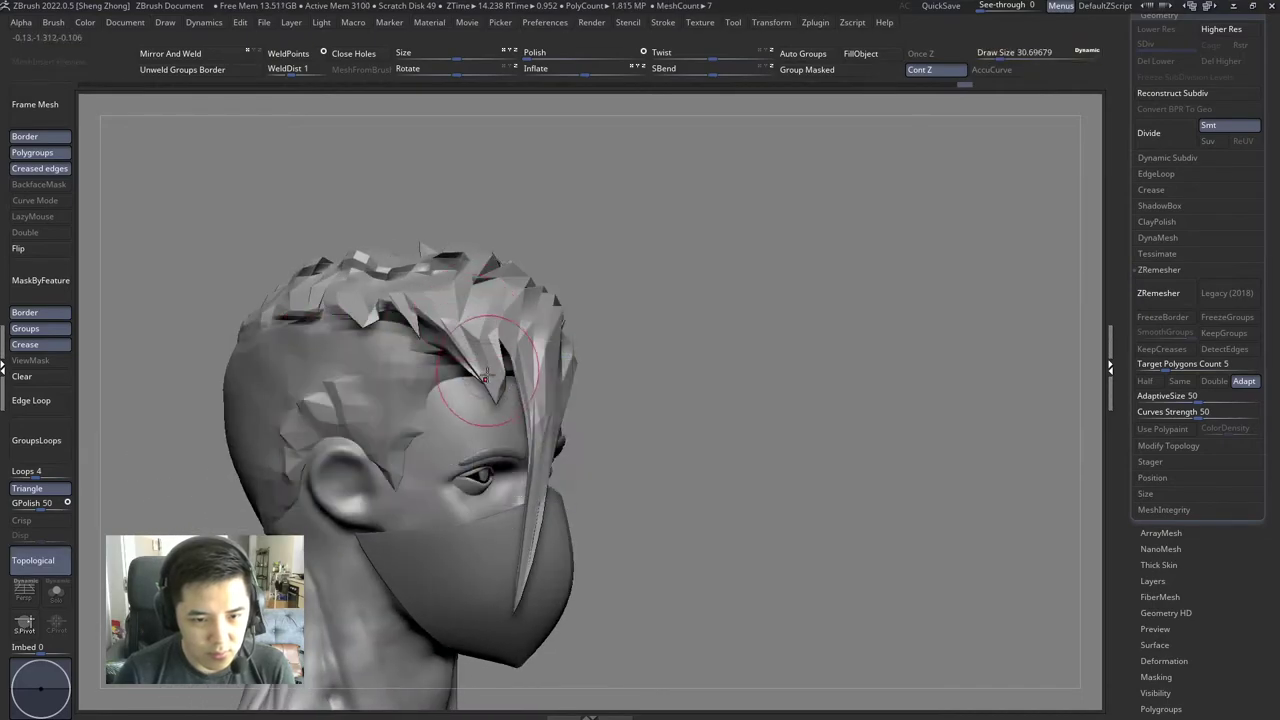
{"action": "right_click_drag", "start_coordinate": [484, 376], "coordinate": [484, 397]}
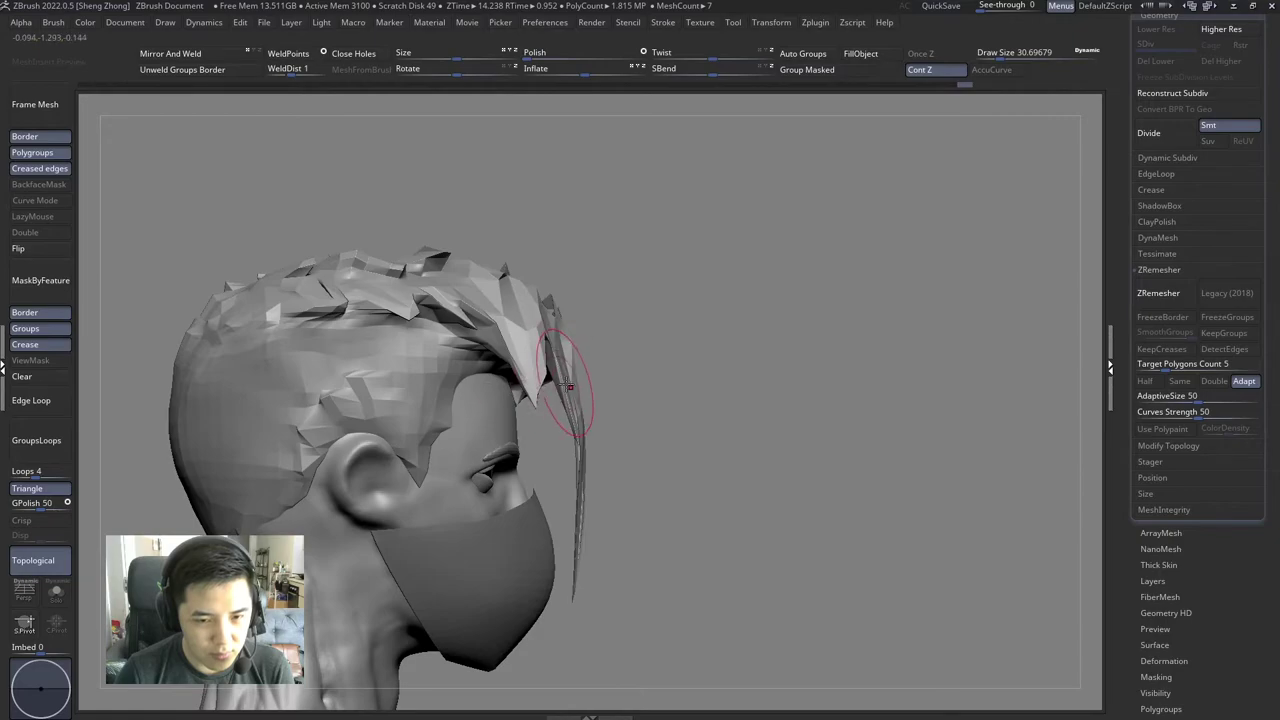
{"action": "right_click_drag", "start_coordinate": [578, 458], "coordinate": [557, 312]}
{"action": "key", "text": "space"}
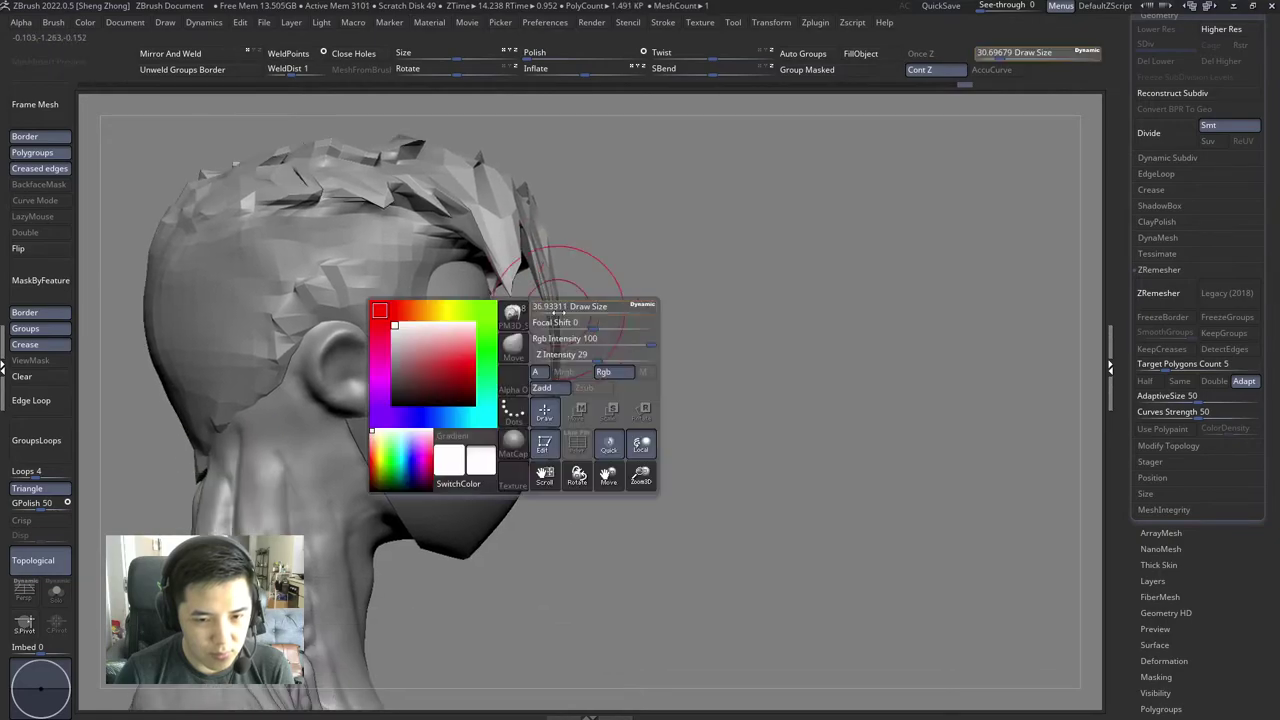
{"action": "left_click_drag", "start_coordinate": [560, 320], "coordinate": [553, 432]}
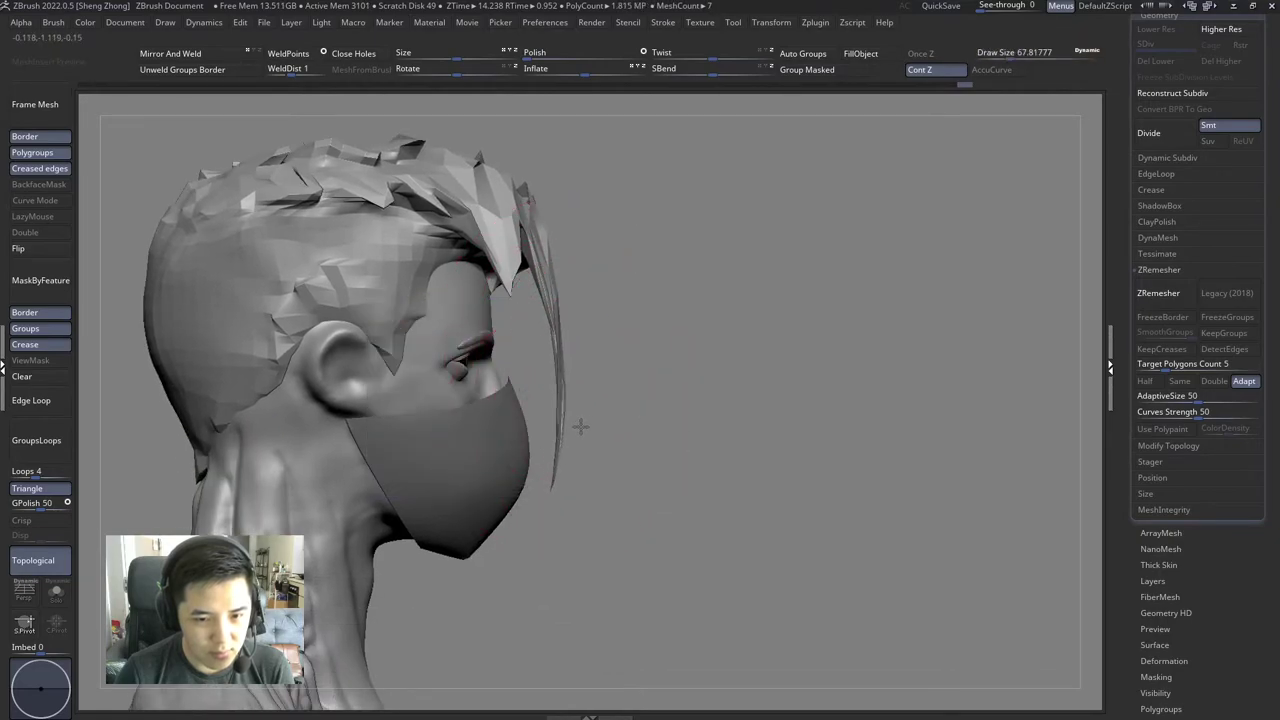
Step: Refine the front strand around the face, resizing the brush from about 29 to 54
{"action": "mouse_move", "coordinate": [518, 339]}
{"action": "right_mouse_down"}
{"action": "mouse_move", "coordinate": [372, 332]}
{"action": "mouse_move", "coordinate": [590, 330]}
{"action": "right_mouse_up"}
{"action": "key", "text": "space"}
{"action": "left_click_drag", "start_coordinate": [590, 330], "coordinate": [613, 285]}
{"action": "key", "text": "space"}
{"action": "right_click_drag", "start_coordinate": [615, 196], "coordinate": [559, 226]}
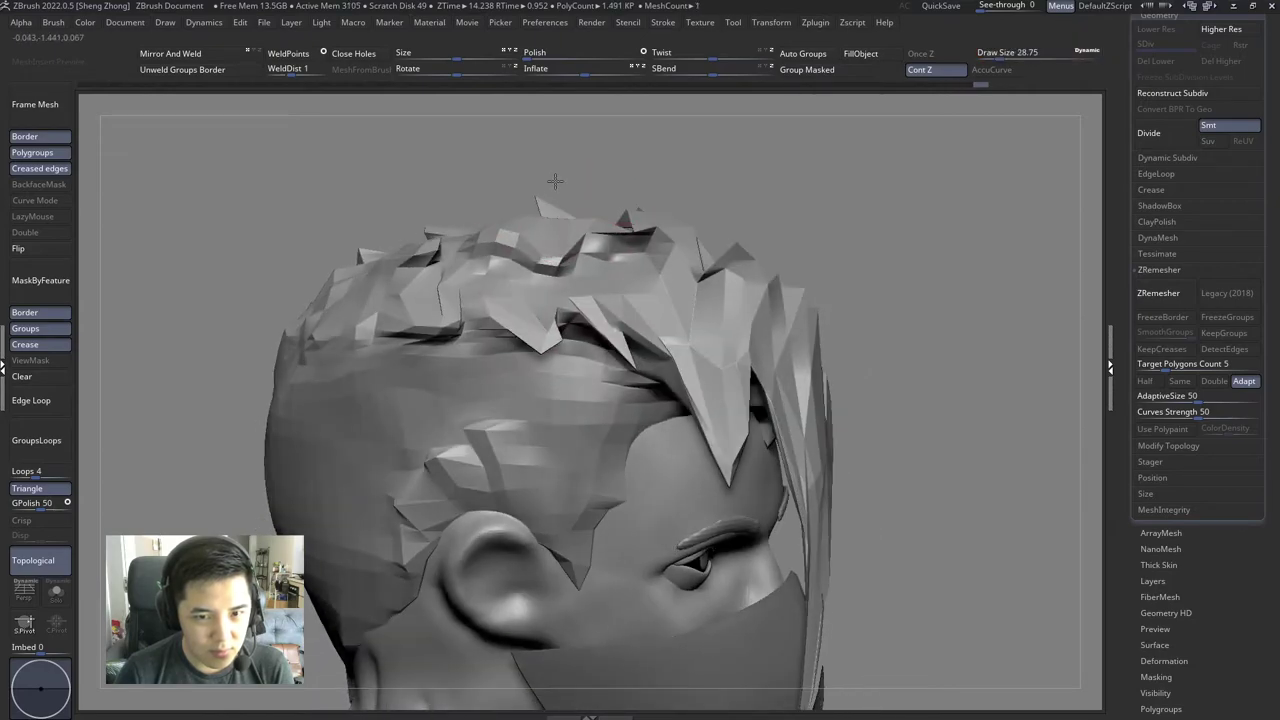
{"action": "mouse_move", "coordinate": [555, 181]}
{"action": "right_mouse_down", "text": "ctrl"}
{"action": "mouse_move", "coordinate": [320, 234]}
{"action": "mouse_move", "coordinate": [460, 280]}
{"action": "right_mouse_up", "text": "ctrl"}
{"action": "key", "text": "space"}
{"action": "left_click_drag", "start_coordinate": [470, 288], "coordinate": [497, 288]}
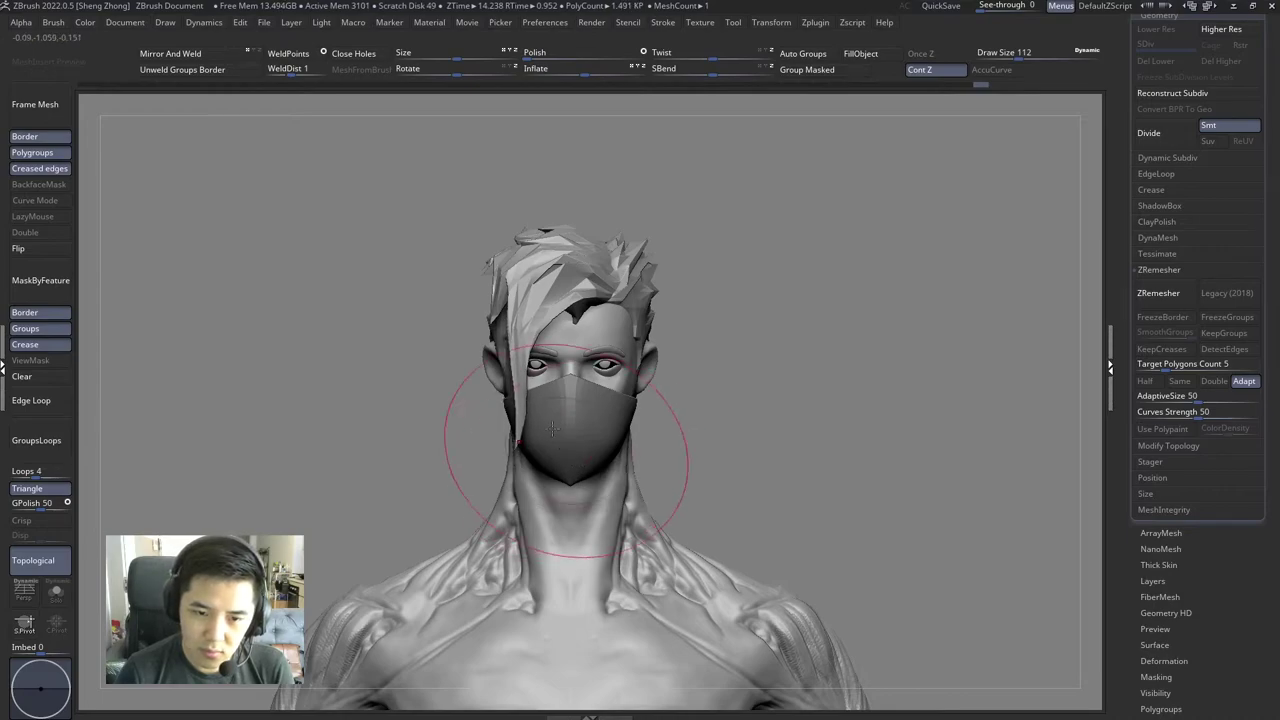
Step: Pull the long front strand's tip down past the mask with a brush of about 100–115
{"action": "key", "text": "space"}
{"action": "left_click_drag", "start_coordinate": [532, 372], "coordinate": [512, 372]}
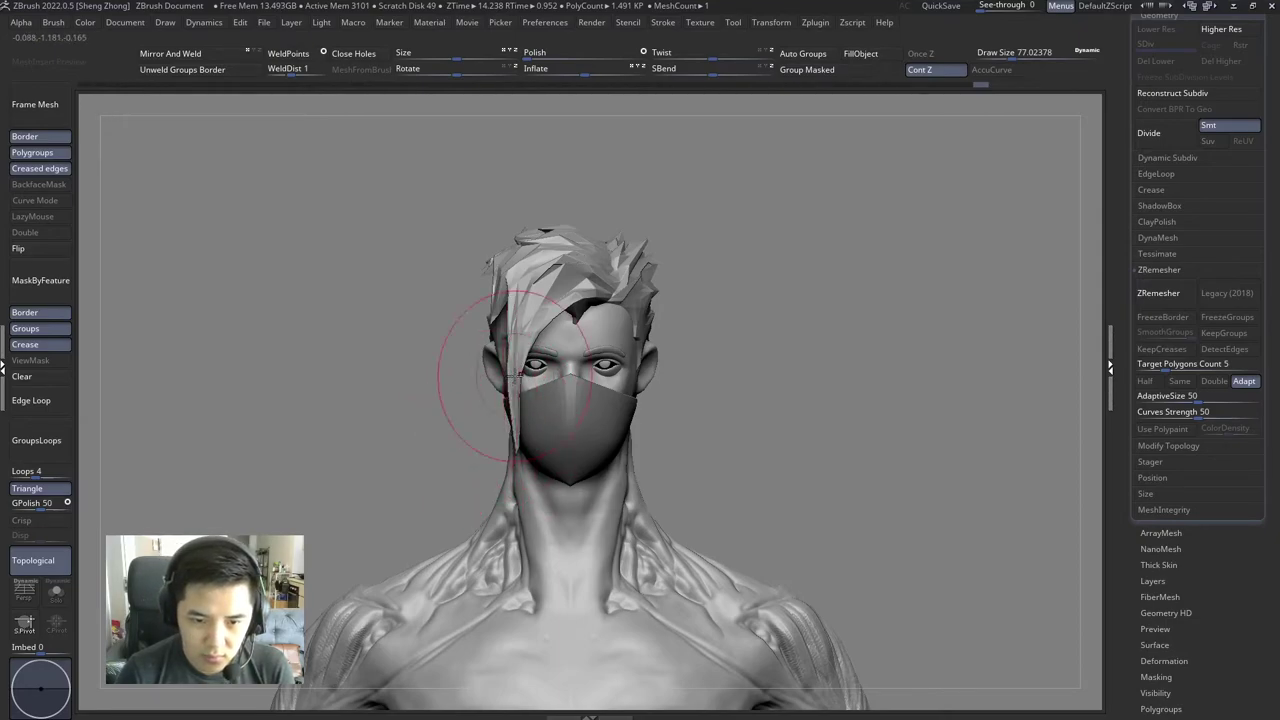
{"action": "mouse_move", "coordinate": [548, 315]}
{"action": "left_mouse_down"}
{"action": "mouse_move", "coordinate": [540, 300]}
{"action": "mouse_move", "coordinate": [555, 285]}
{"action": "left_mouse_up"}
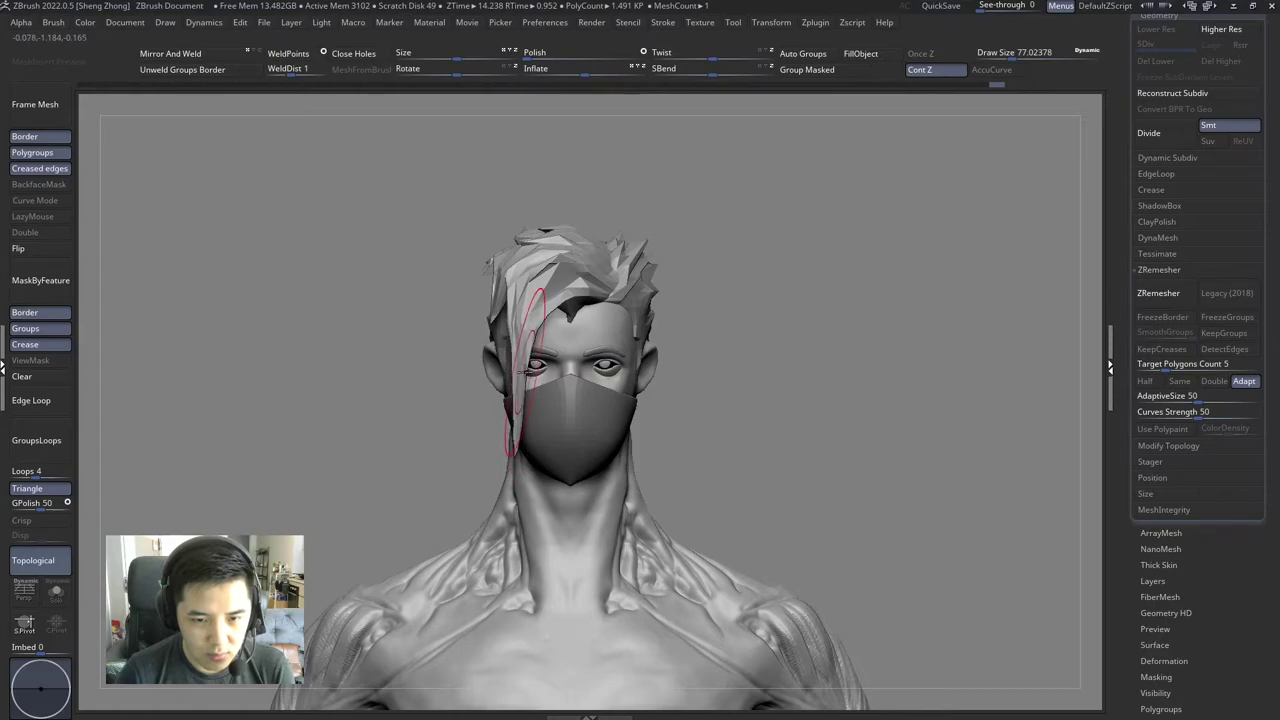
{"action": "right_click_drag", "start_coordinate": [528, 370], "coordinate": [491, 386]}
{"action": "key", "text": "space"}
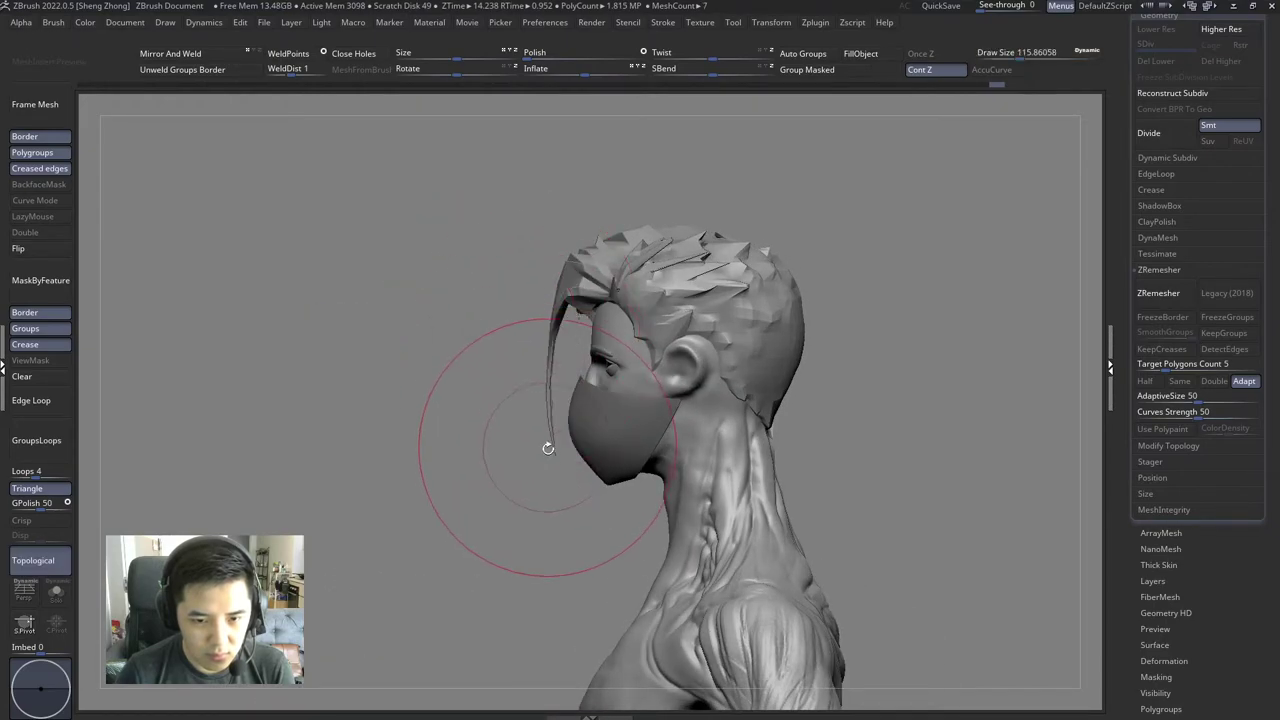
{"action": "left_click_drag", "start_coordinate": [548, 448], "coordinate": [555, 458]}
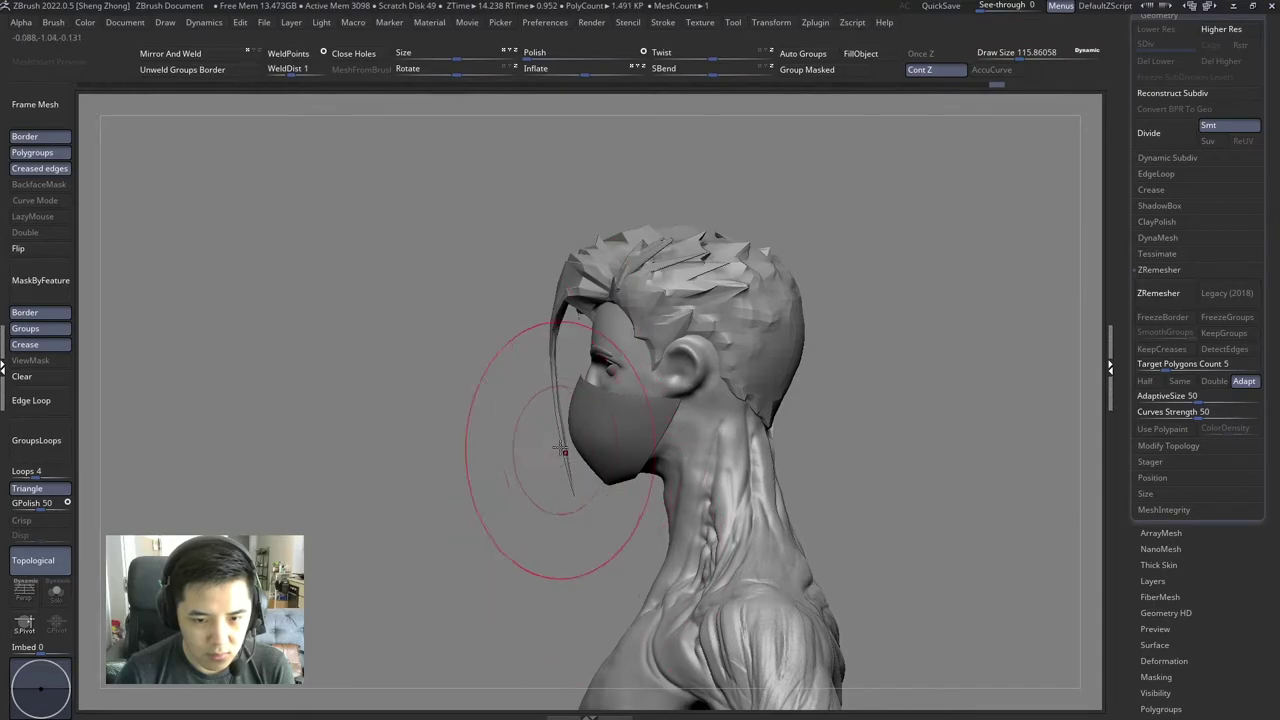
Step: Check the strand from both profiles, resizing the brush from about 149 to 120
{"action": "right_click_drag", "start_coordinate": [546, 445], "coordinate": [713, 447]}
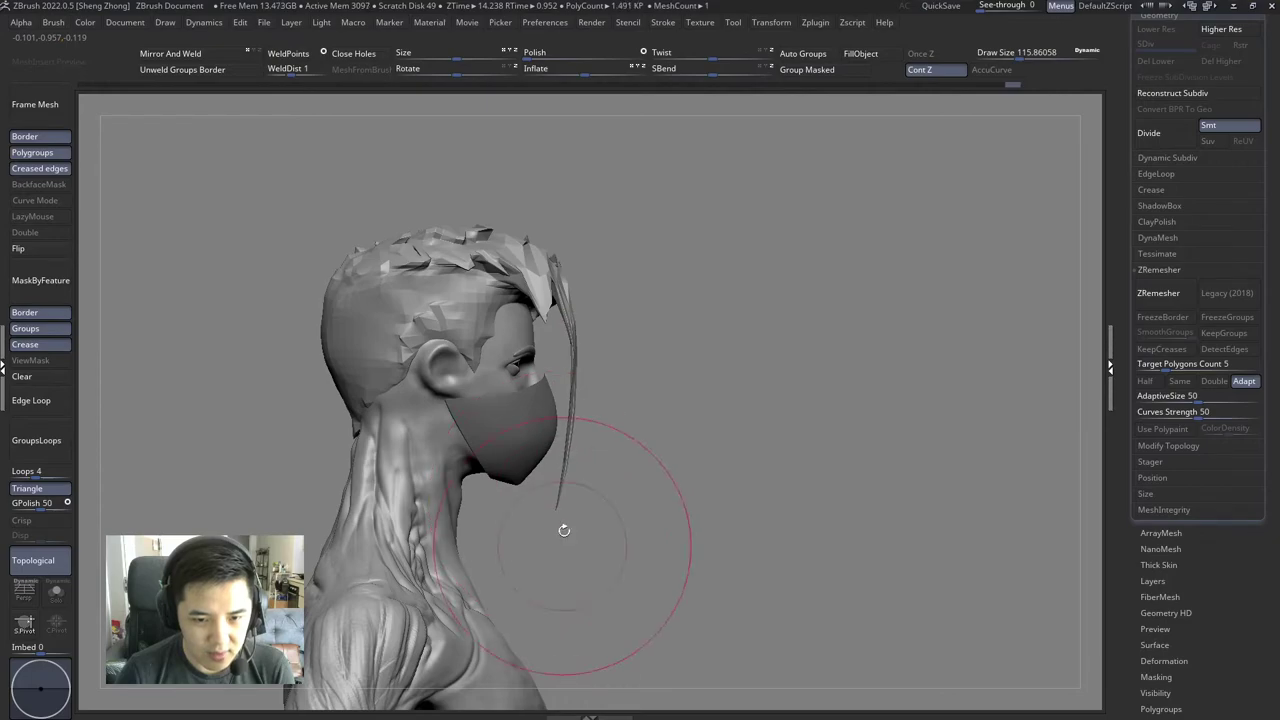
{"action": "mouse_move", "coordinate": [564, 530]}
{"action": "right_mouse_down"}
{"action": "mouse_move", "coordinate": [523, 428]}
{"action": "mouse_move", "coordinate": [444, 420]}
{"action": "right_mouse_up"}
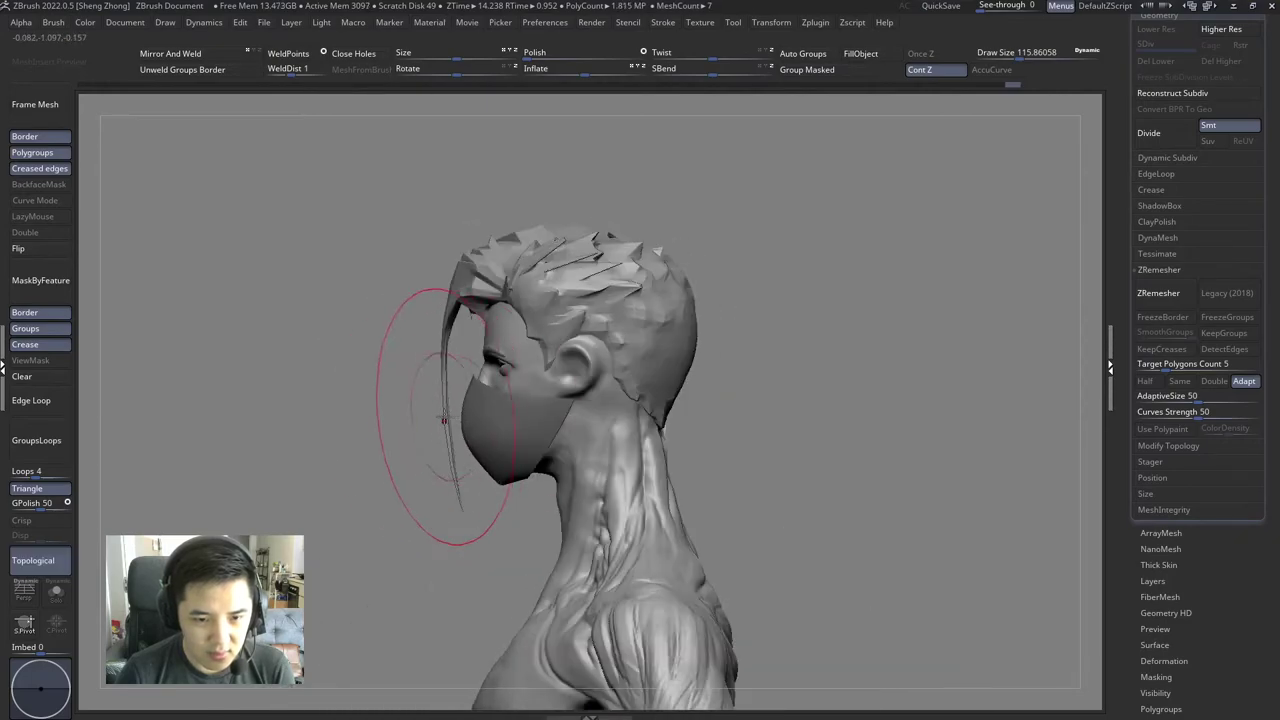
{"action": "right_click", "coordinate": [438, 418]}
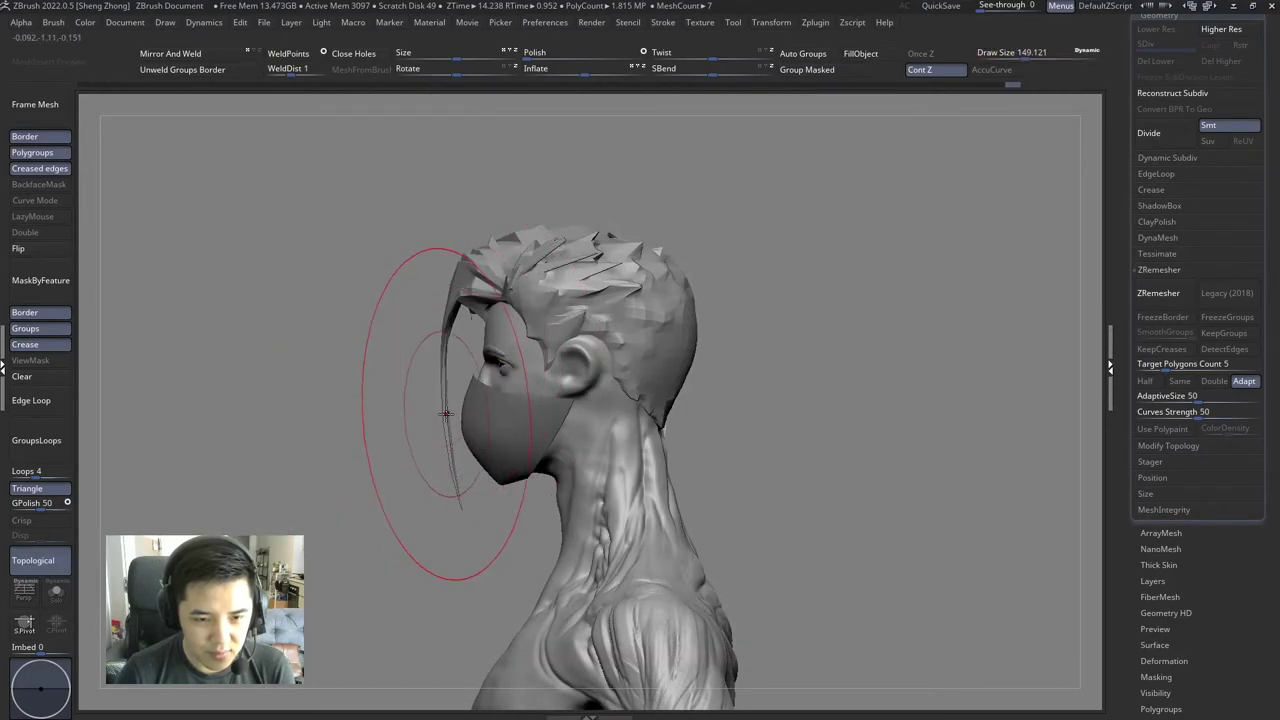
{"action": "mouse_move", "coordinate": [414, 380]}
{"action": "right_mouse_down"}
{"action": "mouse_move", "coordinate": [510, 420]}
{"action": "mouse_move", "coordinate": [548, 408]}
{"action": "mouse_move", "coordinate": [500, 400]}
{"action": "right_mouse_up"}
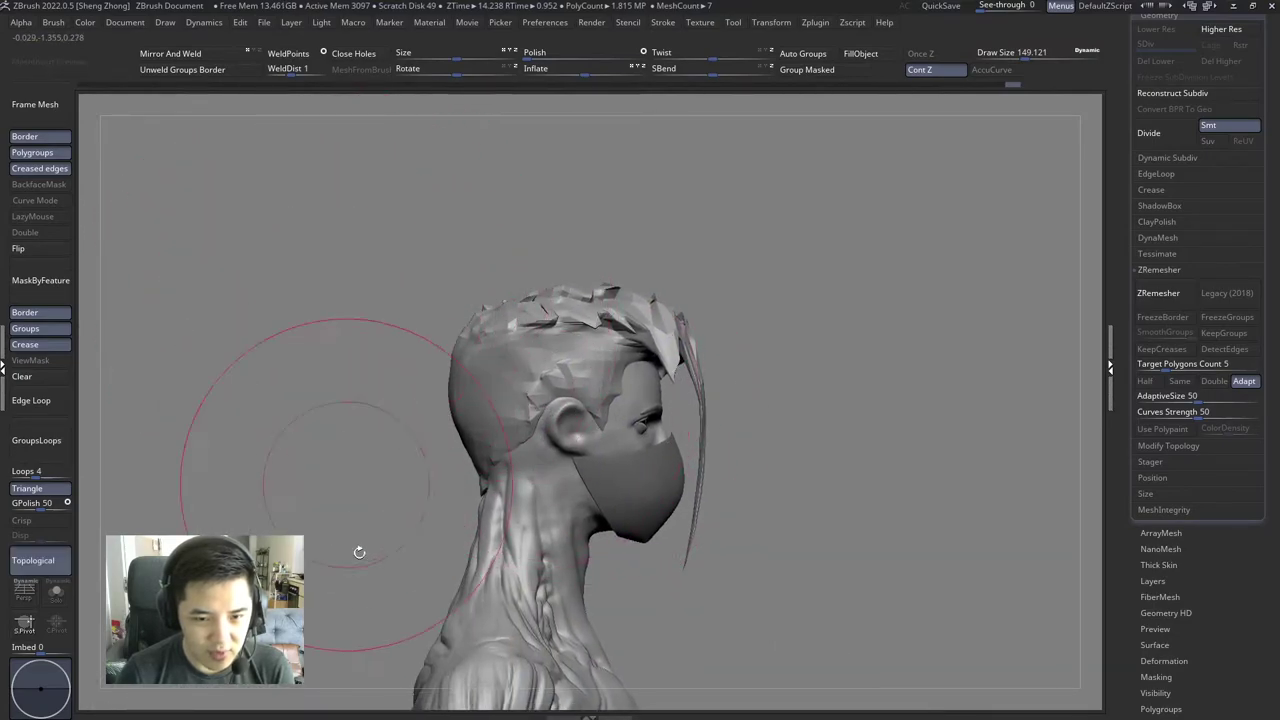
{"action": "mouse_move", "coordinate": [357, 551]}
{"action": "right_mouse_down"}
{"action": "mouse_move", "coordinate": [420, 408]}
{"action": "mouse_move", "coordinate": [351, 352]}
{"action": "mouse_move", "coordinate": [443, 400]}
{"action": "mouse_move", "coordinate": [398, 412]}
{"action": "mouse_move", "coordinate": [423, 360]}
{"action": "mouse_move", "coordinate": [490, 442]}
{"action": "right_mouse_up"}
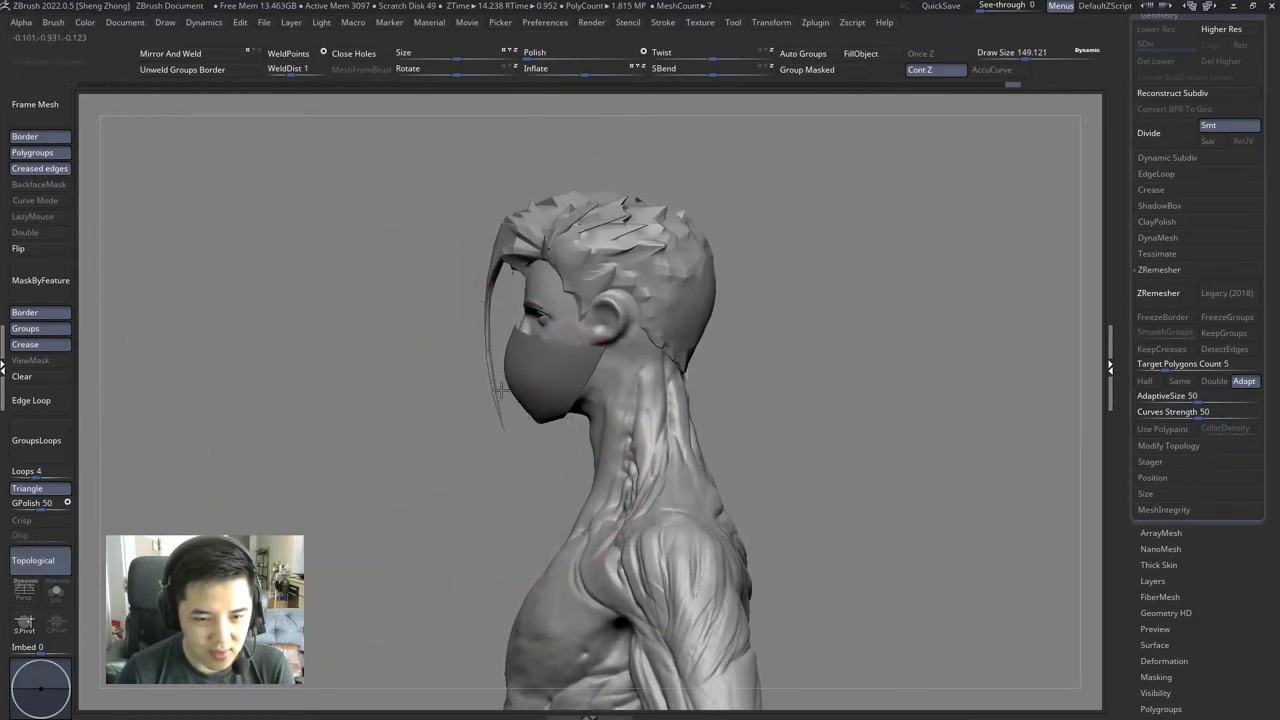
{"action": "right_click", "coordinate": [481, 358]}
{"action": "left_click_drag", "start_coordinate": [478, 352], "coordinate": [480, 352]}
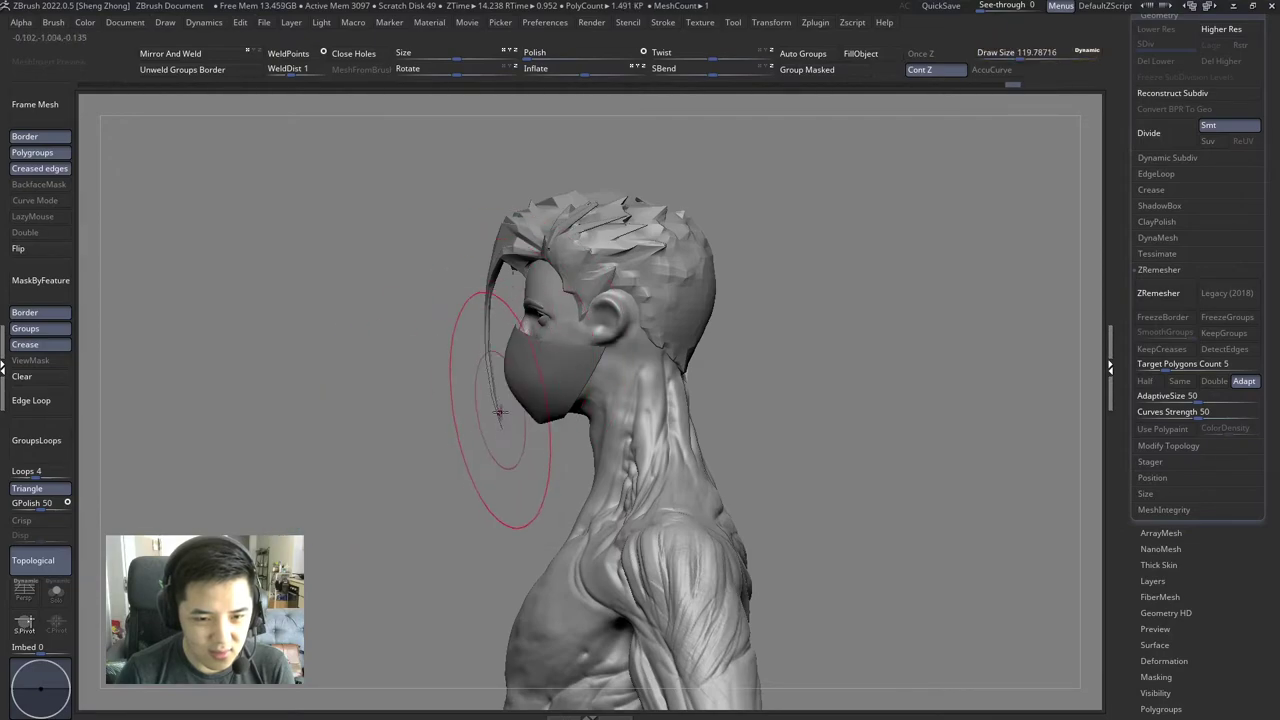
{"action": "mouse_move", "coordinate": [489, 390]}
{"action": "right_mouse_down"}
{"action": "mouse_move", "coordinate": [446, 351]}
{"action": "mouse_move", "coordinate": [540, 286]}
{"action": "mouse_move", "coordinate": [545, 330]}
{"action": "right_mouse_up"}
Step: Review the strand in head close-ups and full figure, using brush sizes 37, 116 and 77
{"action": "right_click", "coordinate": [540, 286]}
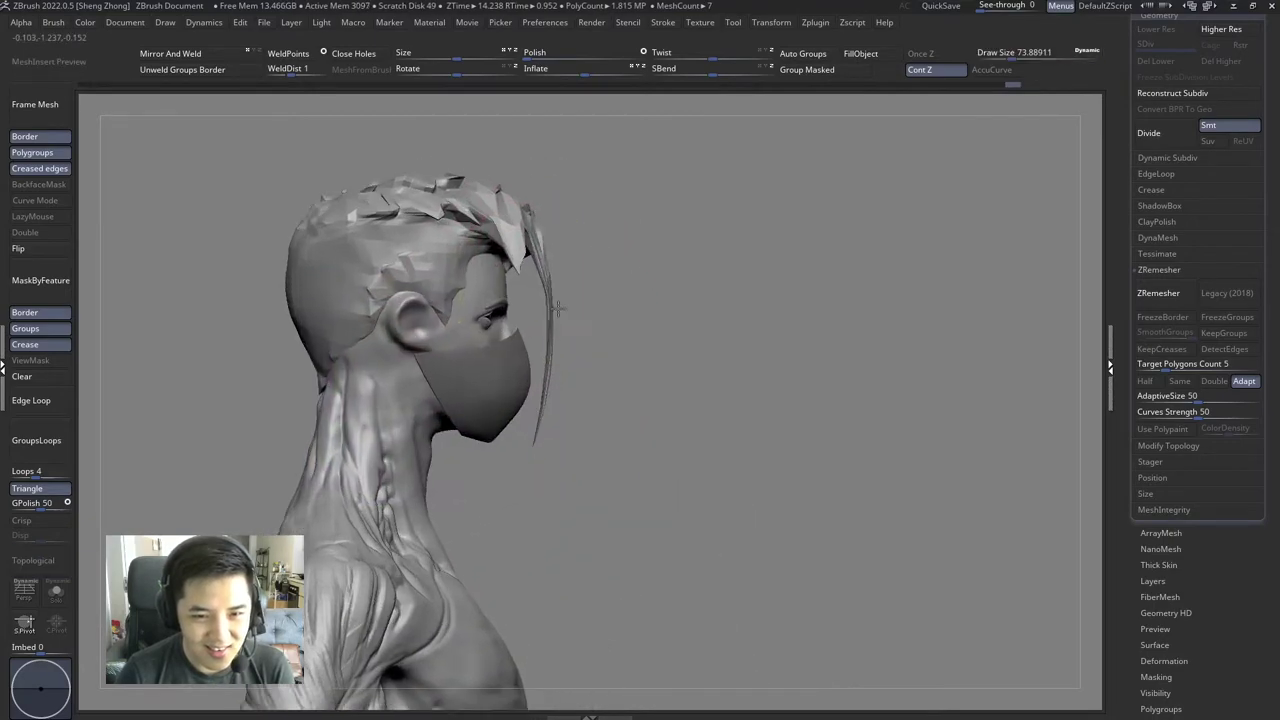
{"action": "right_click", "coordinate": [545, 300]}
{"action": "left_click_drag", "start_coordinate": [560, 291], "coordinate": [530, 291]}
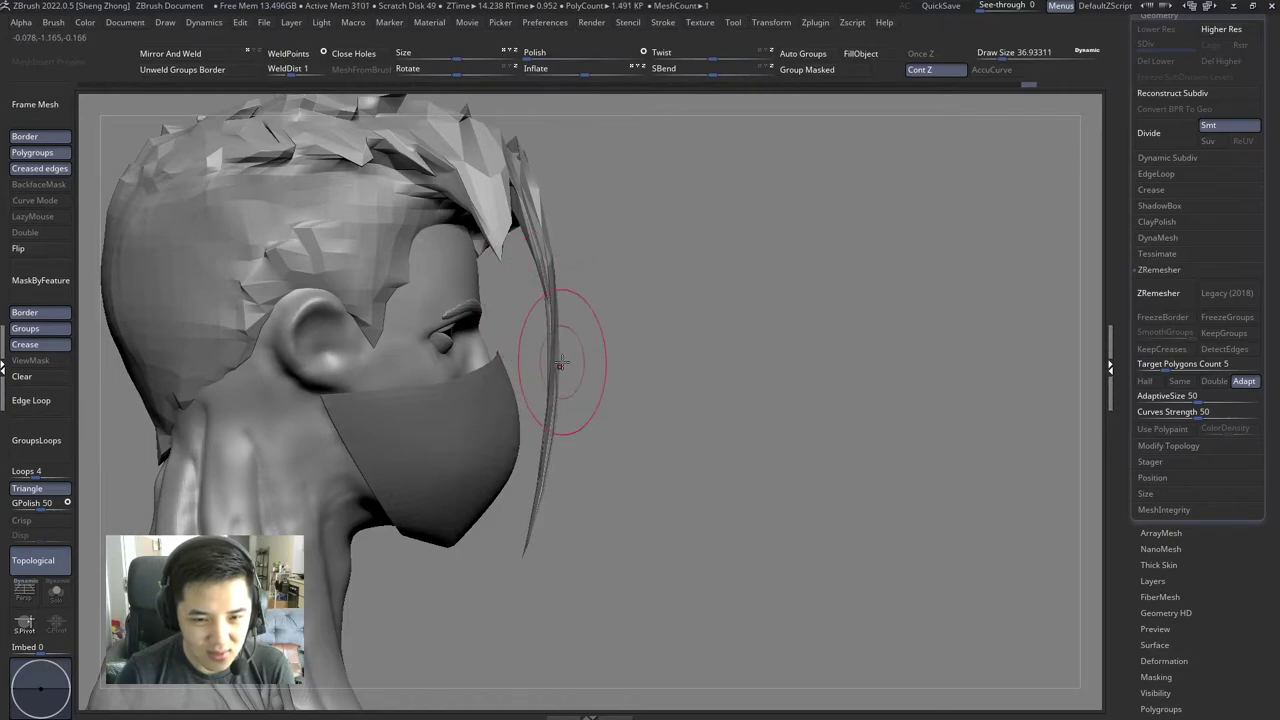
{"action": "key", "text": "f"}
{"action": "mouse_move", "coordinate": [357, 309]}
{"action": "right_mouse_down"}
{"action": "mouse_move", "coordinate": [382, 332]}
{"action": "mouse_move", "coordinate": [337, 428]}
{"action": "mouse_move", "coordinate": [434, 323]}
{"action": "right_mouse_up"}
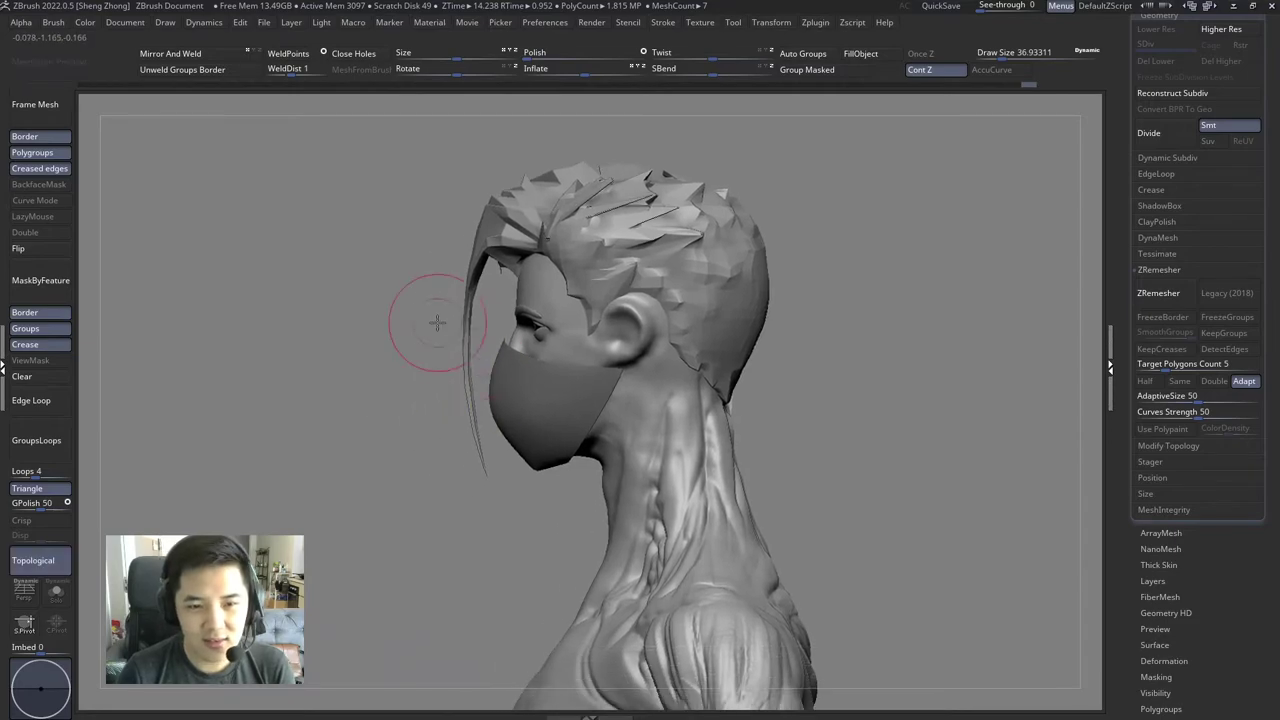
{"action": "right_click", "coordinate": [400, 300]}
{"action": "left_click_drag", "start_coordinate": [430, 330], "coordinate": [462, 347]}
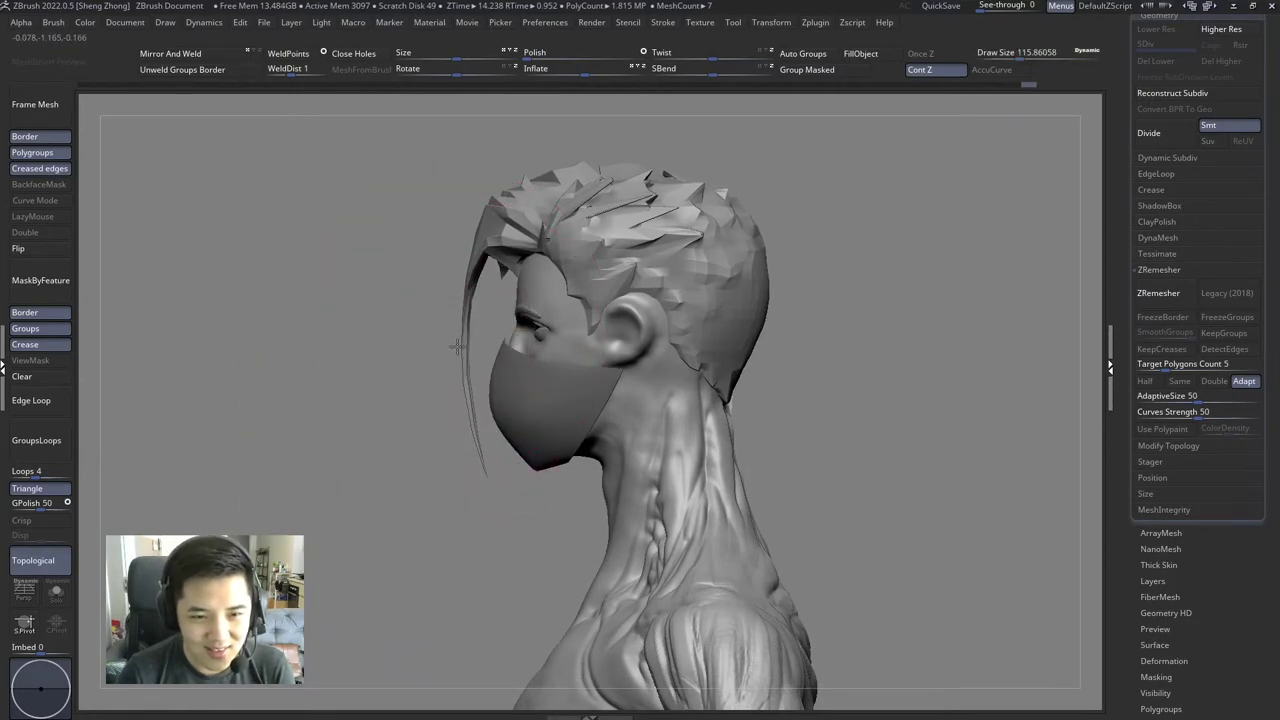
{"action": "mouse_move", "coordinate": [456, 346]}
{"action": "right_mouse_down", "text": "ctrl"}
{"action": "mouse_move", "coordinate": [414, 323]}
{"action": "mouse_move", "coordinate": [586, 337]}
{"action": "mouse_move", "coordinate": [510, 410]}
{"action": "mouse_move", "coordinate": [550, 240]}
{"action": "right_mouse_up", "text": "ctrl"}
{"action": "right_click", "coordinate": [555, 250]}
{"action": "left_click_drag", "start_coordinate": [514, 323], "coordinate": [480, 323]}
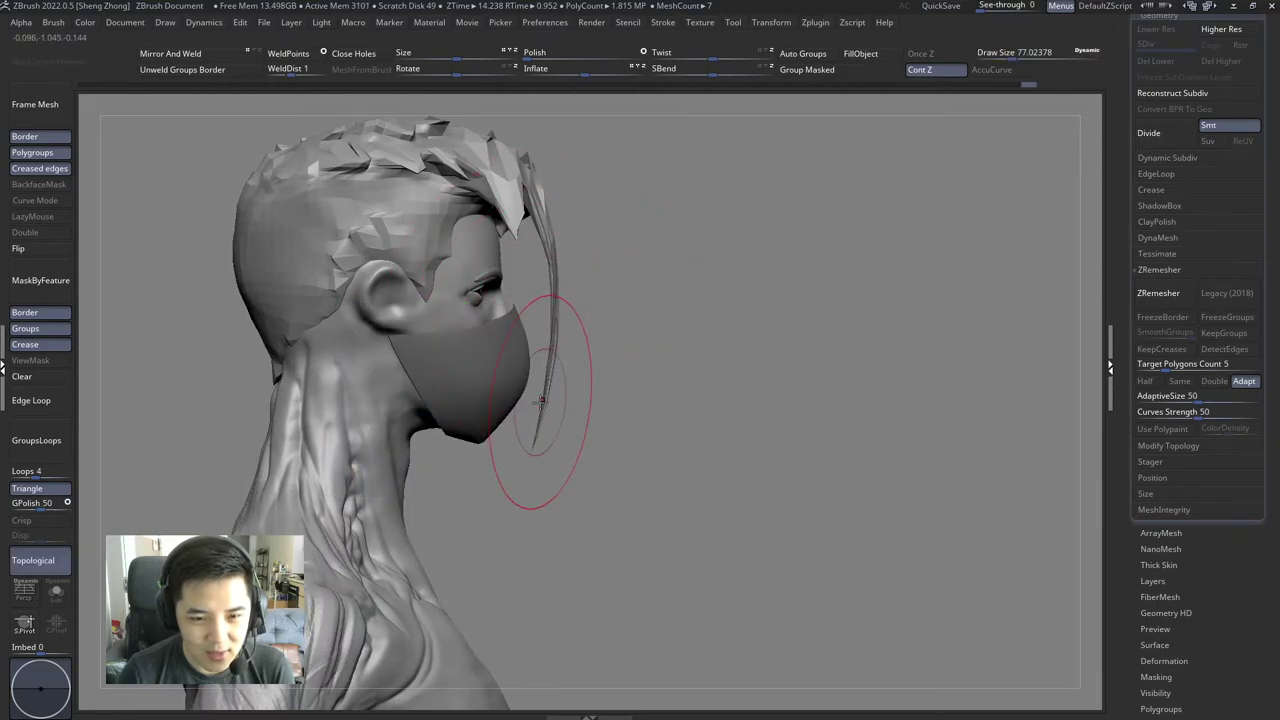
{"action": "mouse_move", "coordinate": [545, 403]}
{"action": "right_mouse_down", "text": "ctrl"}
{"action": "mouse_move", "coordinate": [420, 371]}
{"action": "mouse_move", "coordinate": [437, 571]}
{"action": "mouse_move", "coordinate": [354, 354]}
{"action": "mouse_move", "coordinate": [317, 353]}
{"action": "mouse_move", "coordinate": [443, 428]}
{"action": "mouse_move", "coordinate": [414, 343]}
{"action": "right_mouse_up", "text": "ctrl"}
Step: Resize the brush between about 116, 37 and 136, then view the full body
{"action": "right_click", "coordinate": [371, 286]}
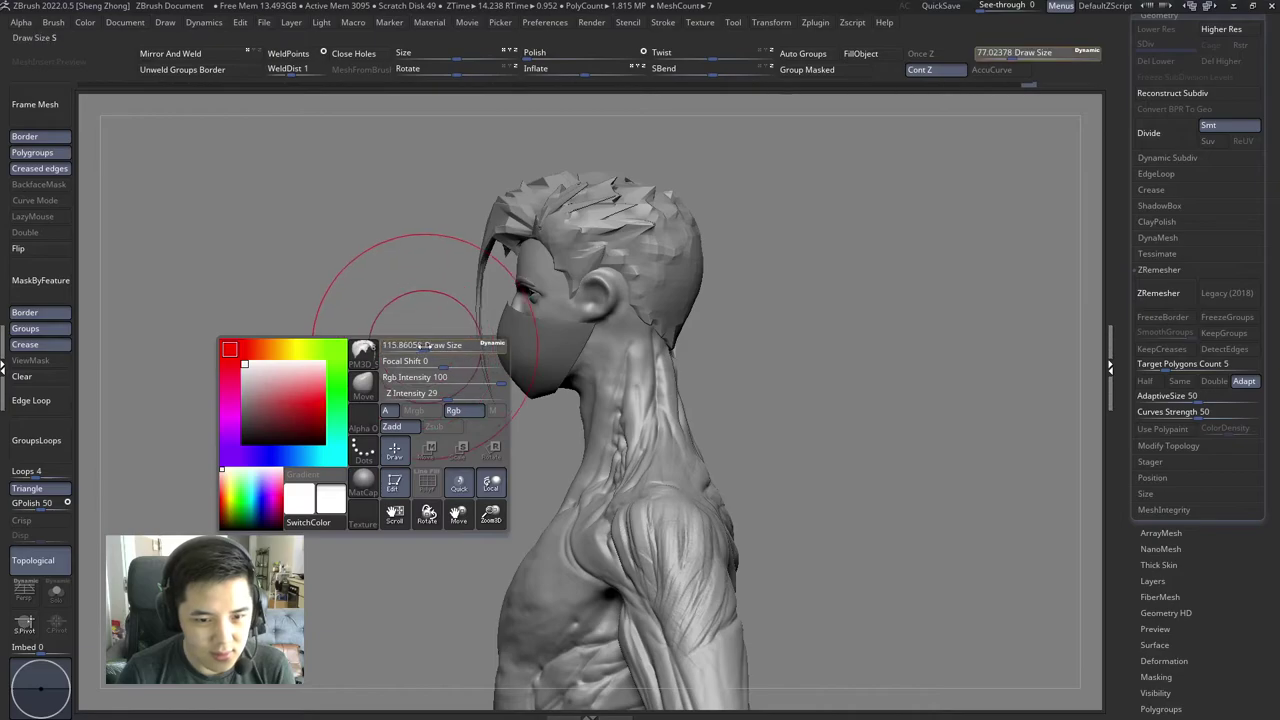
{"action": "right_click_drag", "start_coordinate": [371, 286], "coordinate": [577, 414]}
{"action": "right_click_drag", "start_coordinate": [480, 272], "coordinate": [430, 290], "text": "ctrl"}
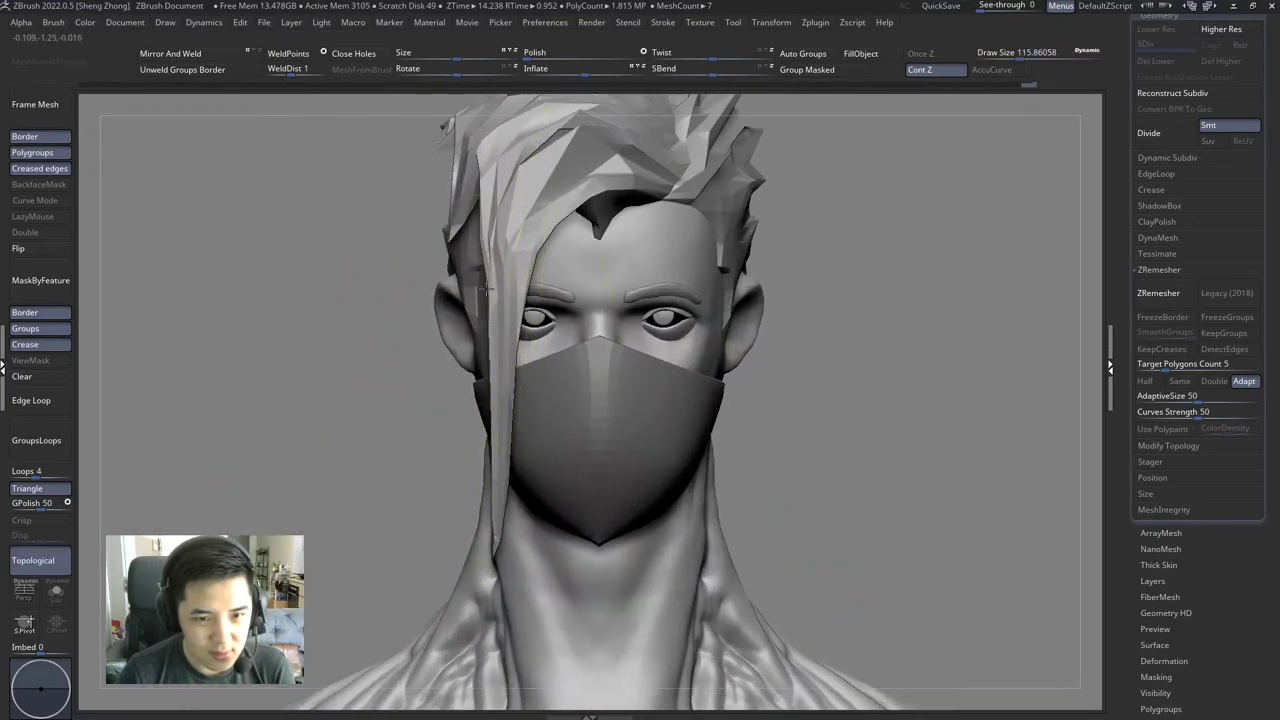
{"action": "right_click", "coordinate": [430, 290]}
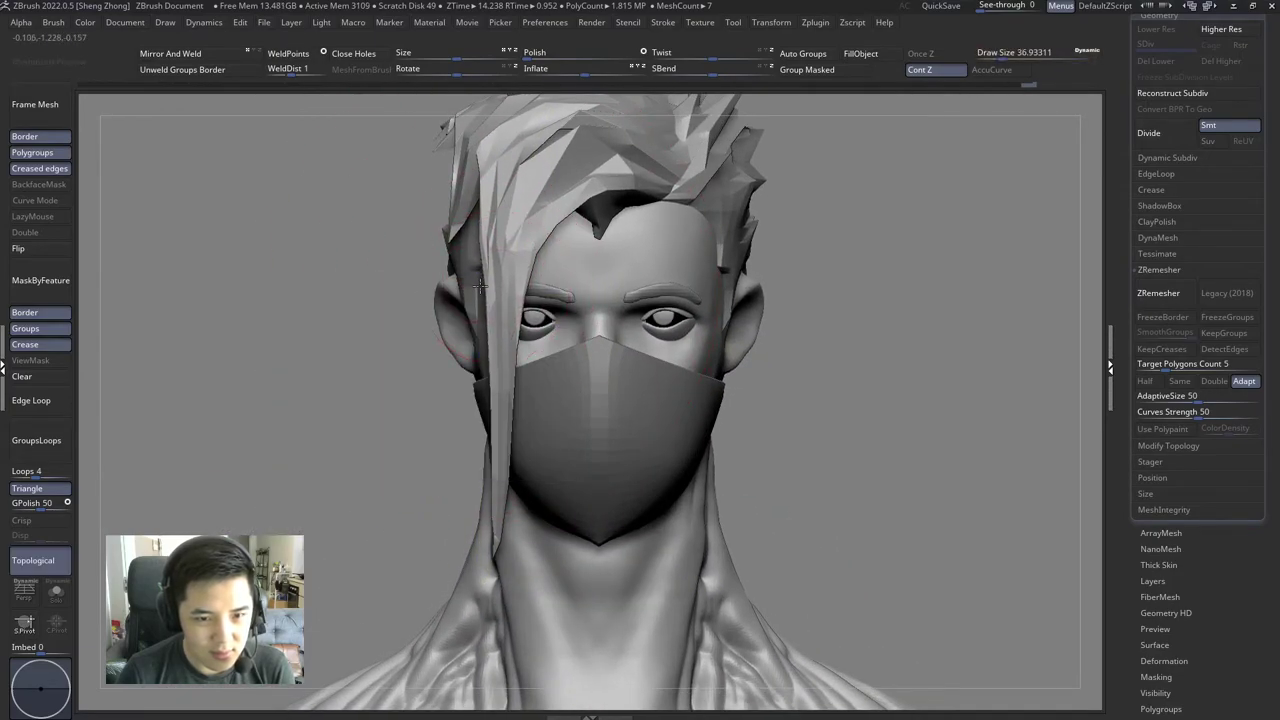
{"action": "mouse_move", "coordinate": [490, 245]}
{"action": "right_mouse_down", "text": "ctrl"}
{"action": "mouse_move", "coordinate": [495, 280]}
{"action": "mouse_move", "coordinate": [297, 237]}
{"action": "right_mouse_up", "text": "ctrl"}
{"action": "right_click", "coordinate": [297, 268]}
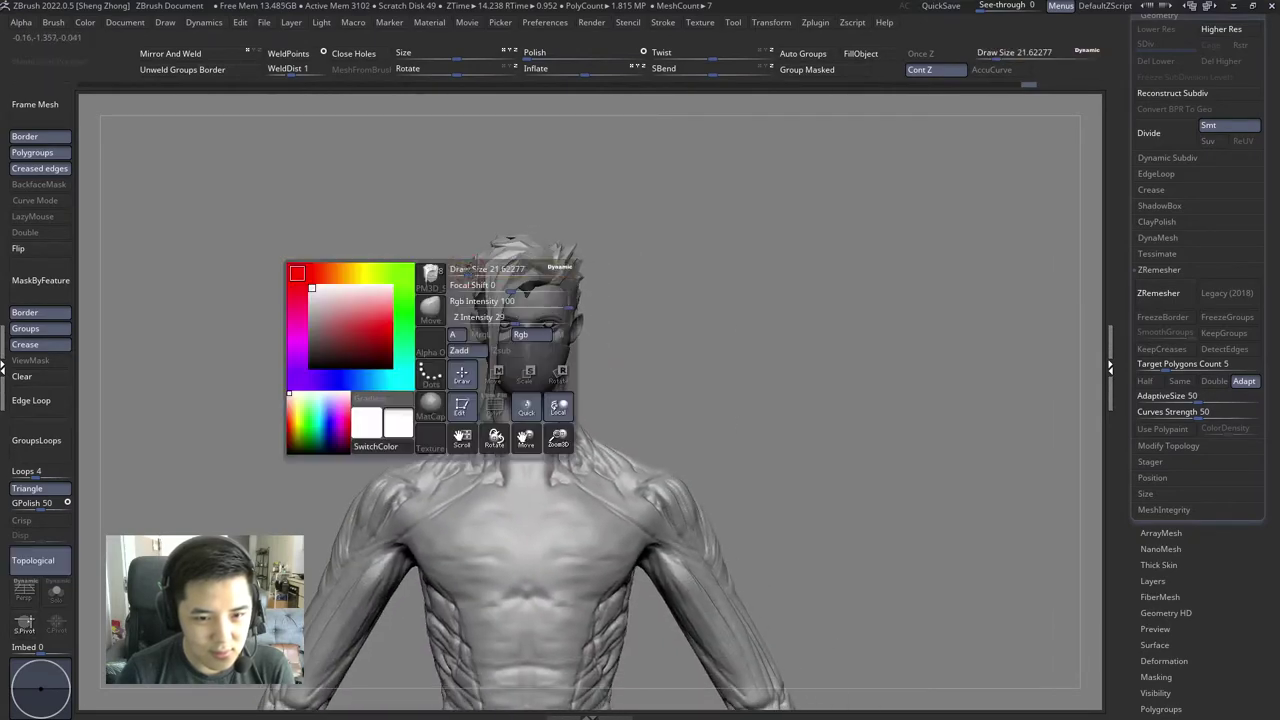
{"action": "left_click_drag", "start_coordinate": [483, 270], "coordinate": [492, 343]}
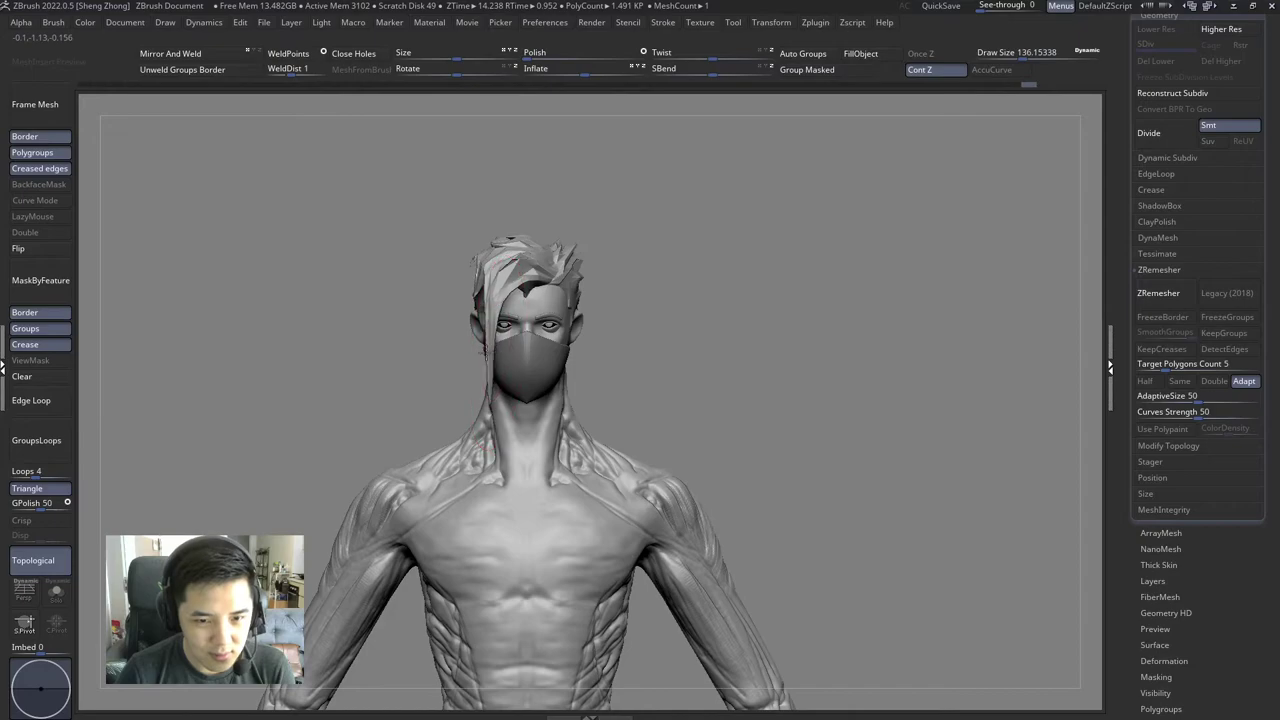
{"action": "mouse_move", "coordinate": [523, 437]}
{"action": "right_mouse_down", "text": "ctrl"}
{"action": "mouse_move", "coordinate": [543, 401]}
{"action": "mouse_move", "coordinate": [520, 380]}
{"action": "mouse_move", "coordinate": [491, 386]}
{"action": "mouse_move", "coordinate": [543, 357]}
{"action": "mouse_move", "coordinate": [516, 366]}
{"action": "mouse_move", "coordinate": [520, 425]}
{"action": "mouse_move", "coordinate": [551, 345]}
{"action": "mouse_move", "coordinate": [540, 420]}
{"action": "mouse_move", "coordinate": [420, 366]}
{"action": "mouse_move", "coordinate": [620, 399]}
{"action": "mouse_move", "coordinate": [726, 457]}
{"action": "right_mouse_up", "text": "ctrl"}
{"action": "right_click", "coordinate": [543, 400]}
Step: Set the draw size to about 51 and turn the head to a three-quarter view
{"action": "right_click", "coordinate": [540, 425]}
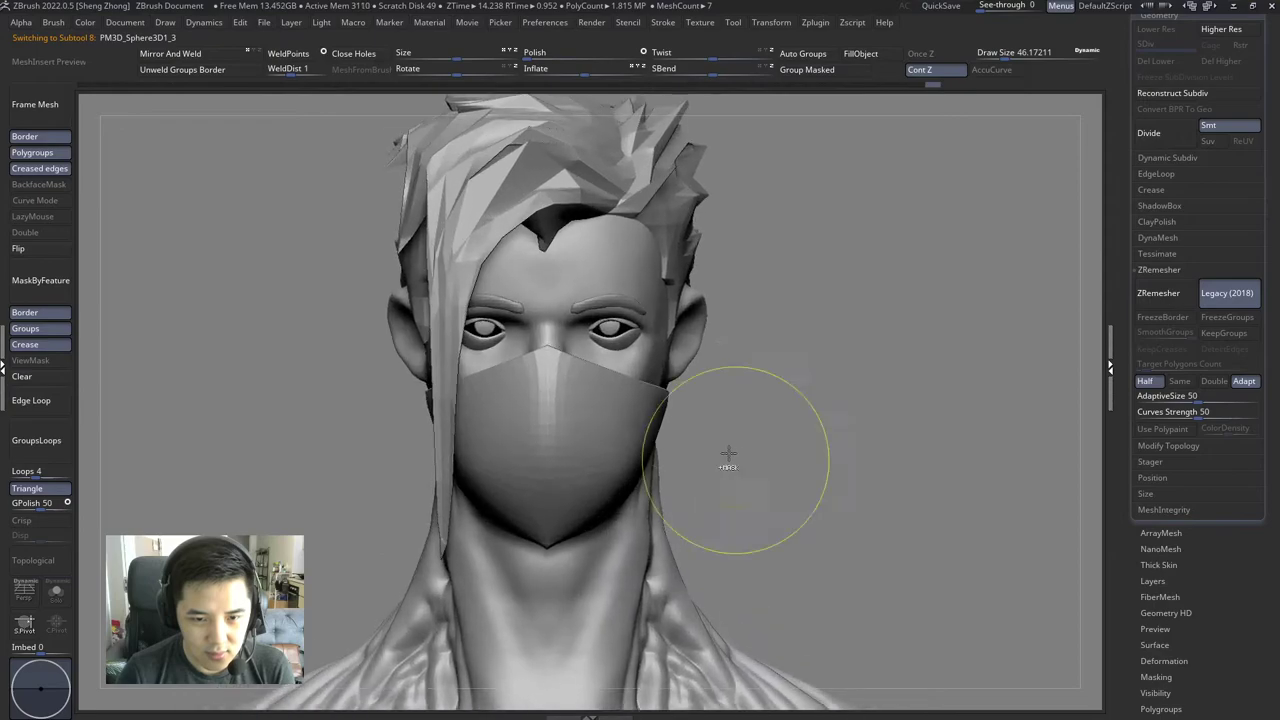
{"action": "right_click", "coordinate": [580, 358]}
{"action": "left_click_drag", "start_coordinate": [578, 352], "coordinate": [546, 352]}
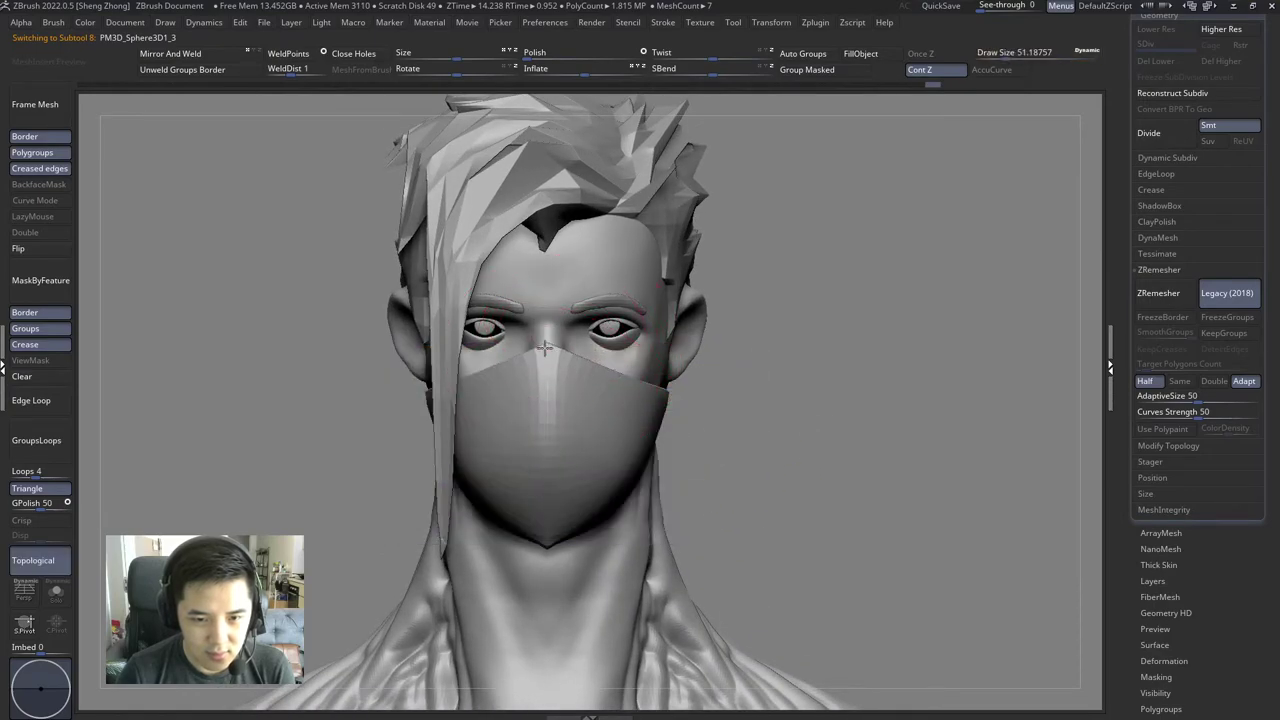
{"action": "mouse_move", "coordinate": [545, 348]}
{"action": "right_mouse_down"}
{"action": "mouse_move", "coordinate": [543, 335]}
{"action": "mouse_move", "coordinate": [555, 390]}
{"action": "mouse_move", "coordinate": [651, 457]}
{"action": "mouse_move", "coordinate": [563, 500]}
{"action": "mouse_move", "coordinate": [445, 446]}
{"action": "right_mouse_up"}
Step: Select the hair subtool PM3D_Sphere3D1_2 and bring up the material library
{"action": "left_click", "coordinate": [563, 515], "text": "alt"}
{"action": "mouse_move", "coordinate": [551, 394]}
{"action": "right_mouse_down", "text": "ctrl"}
{"action": "mouse_move", "coordinate": [623, 451]}
{"action": "mouse_move", "coordinate": [655, 391]}
{"action": "right_mouse_up", "text": "ctrl"}
{"action": "mouse_move", "coordinate": [523, 402]}
{"action": "right_mouse_down"}
{"action": "mouse_move", "coordinate": [513, 392]}
{"action": "mouse_move", "coordinate": [415, 466]}
{"action": "mouse_move", "coordinate": [560, 410]}
{"action": "mouse_move", "coordinate": [537, 397]}
{"action": "mouse_move", "coordinate": [437, 397]}
{"action": "mouse_move", "coordinate": [585, 357]}
{"action": "mouse_move", "coordinate": [480, 357]}
{"action": "right_mouse_up"}
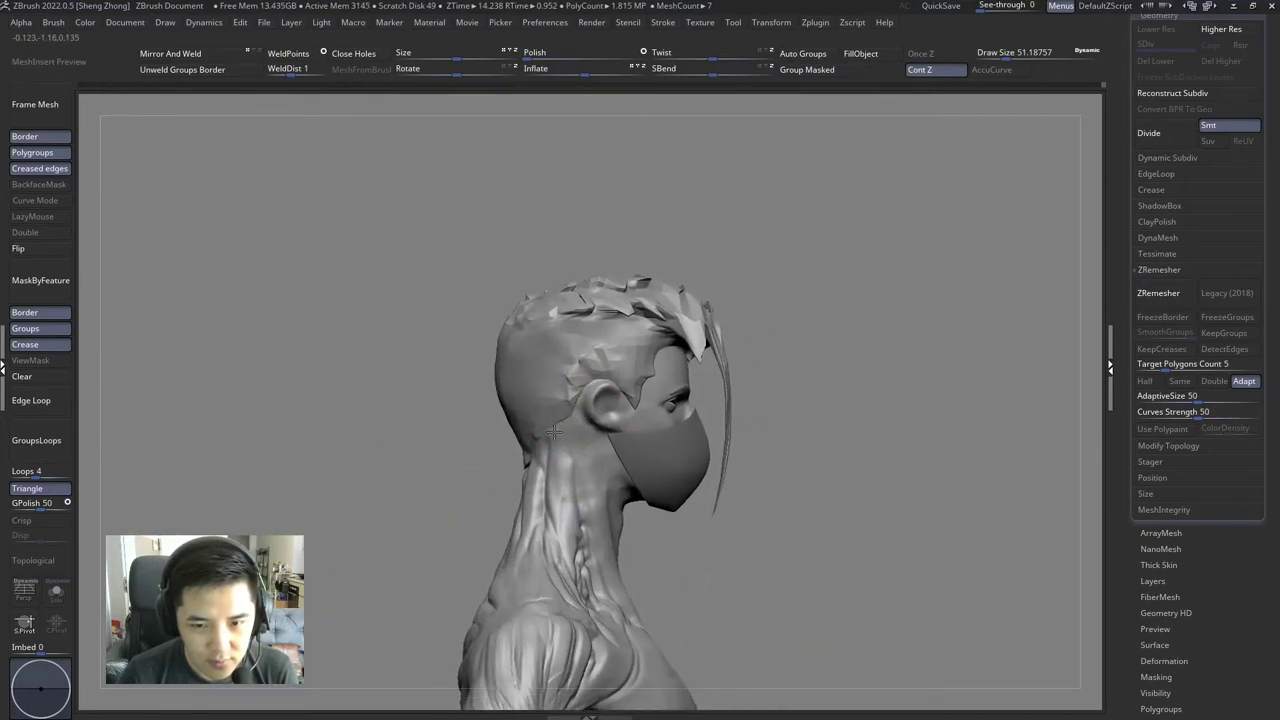
{"action": "left_click", "coordinate": [470, 352], "text": "alt"}
{"action": "key", "text": "m"}
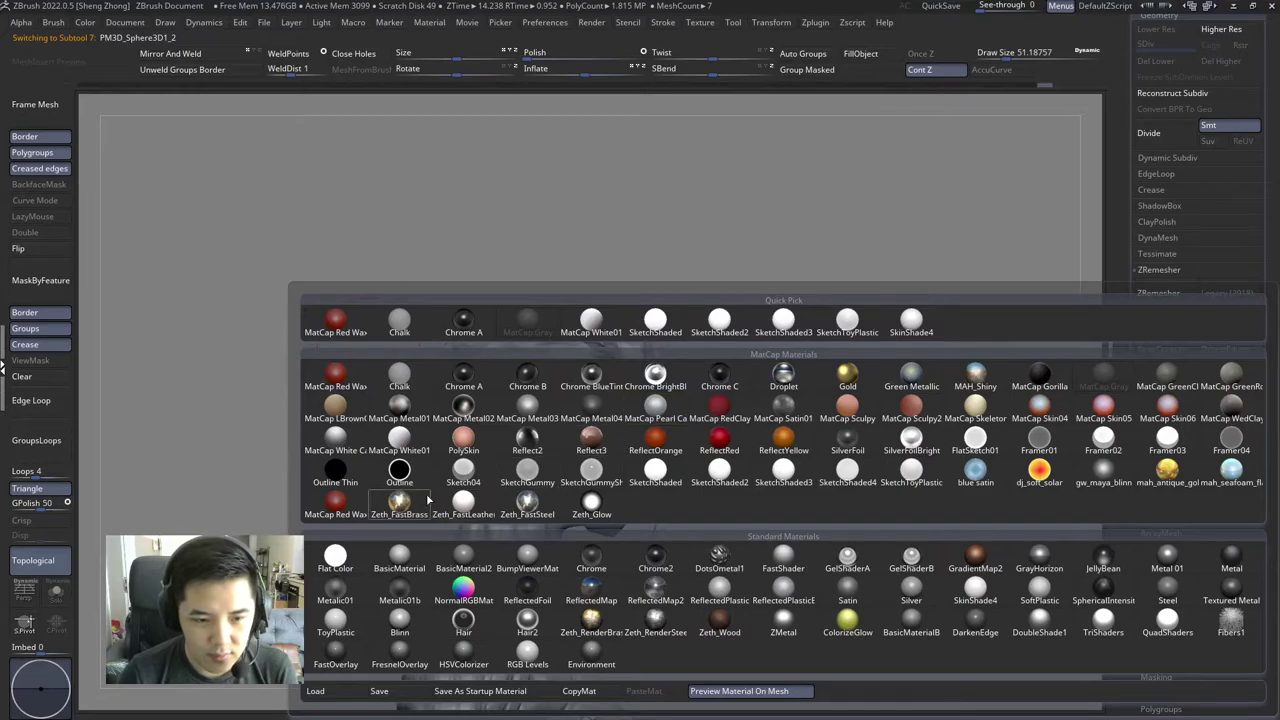
Step: Apply a new material and inspect it from front and side views
{"action": "left_click", "coordinate": [355, 452]}
{"action": "left_click_drag", "start_coordinate": [363, 345], "coordinate": [471, 406]}
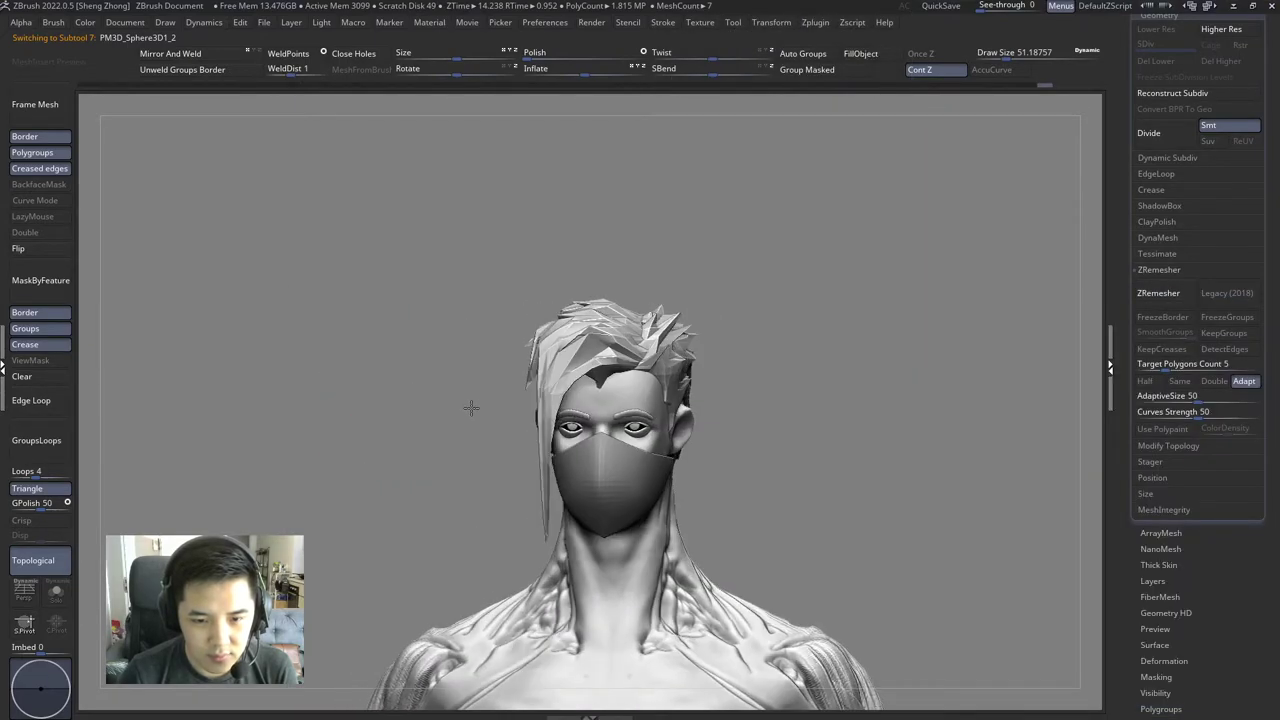
{"action": "left_click_drag", "start_coordinate": [700, 420], "coordinate": [586, 486]}
{"action": "key", "text": "space"}
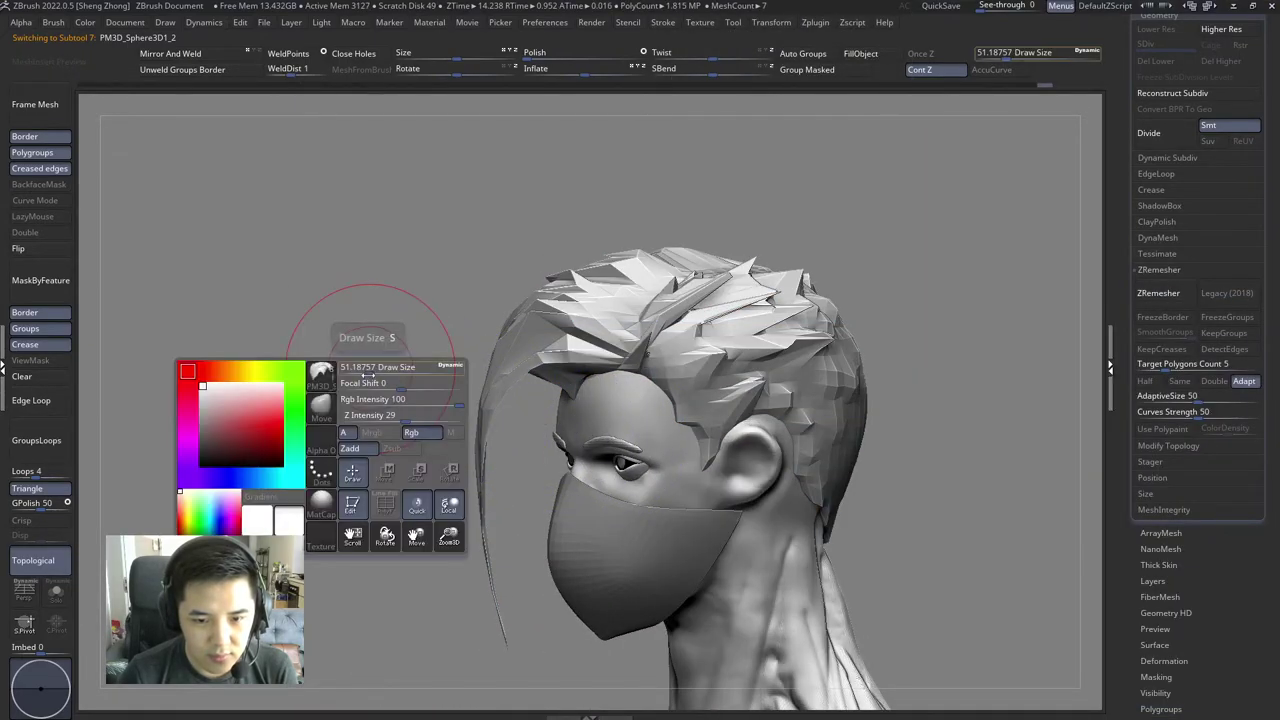
{"action": "mouse_move", "coordinate": [371, 330]}
{"action": "left_mouse_down", "text": "shift"}
{"action": "mouse_move", "coordinate": [658, 390]}
{"action": "mouse_move", "coordinate": [389, 400]}
{"action": "mouse_move", "coordinate": [394, 366]}
{"action": "mouse_move", "coordinate": [810, 480]}
{"action": "mouse_move", "coordinate": [572, 407]}
{"action": "left_mouse_up", "text": "shift"}
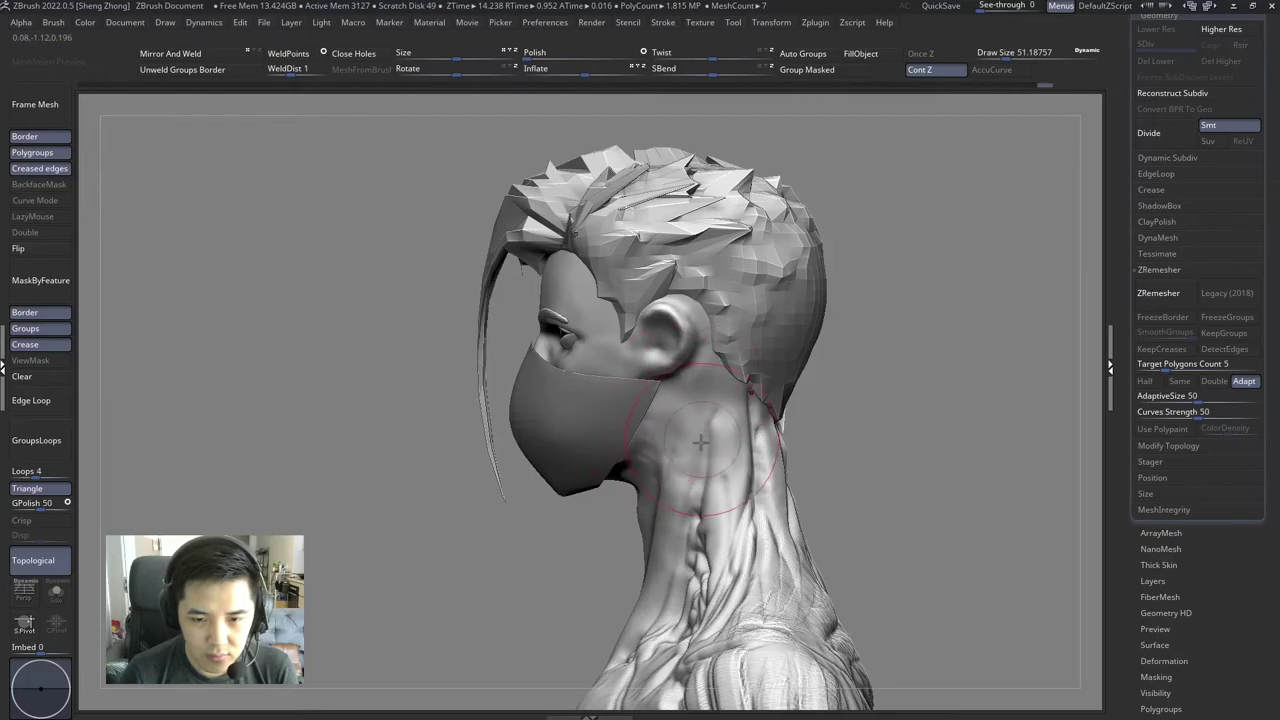
{"action": "left_click_drag", "start_coordinate": [700, 442], "coordinate": [549, 457]}
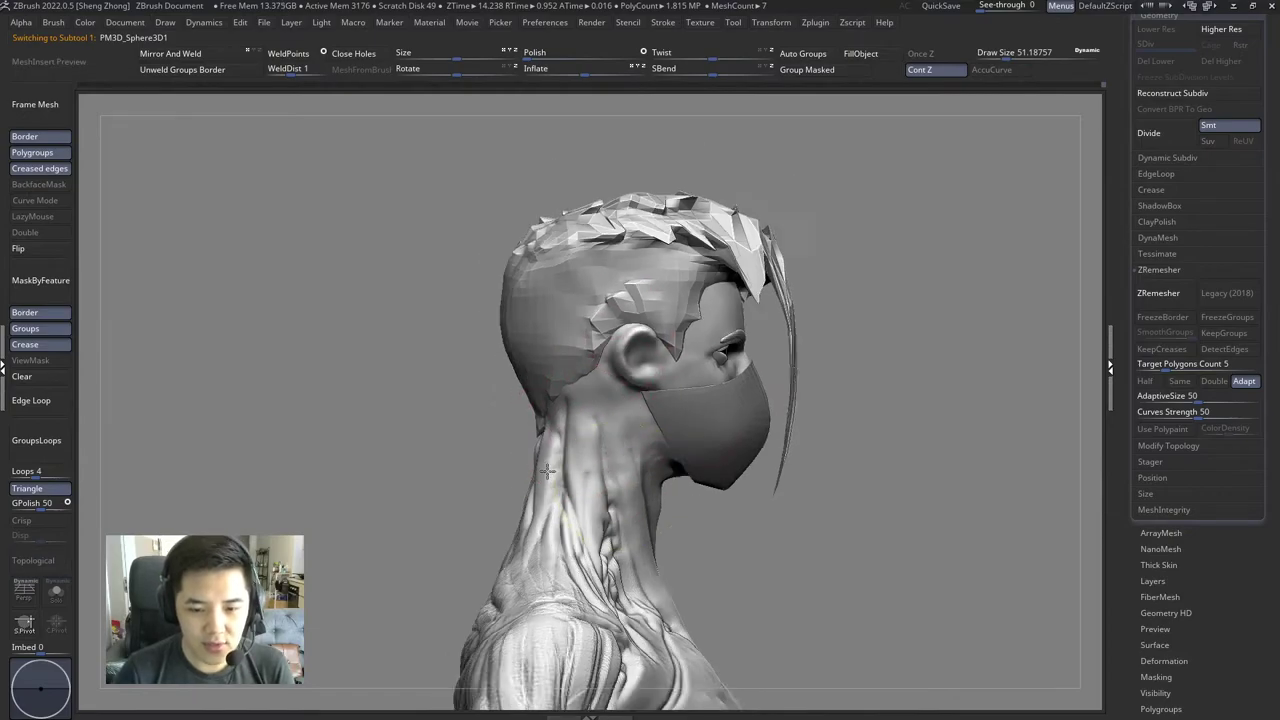
{"action": "left_click_drag", "start_coordinate": [719, 424], "coordinate": [571, 410]}
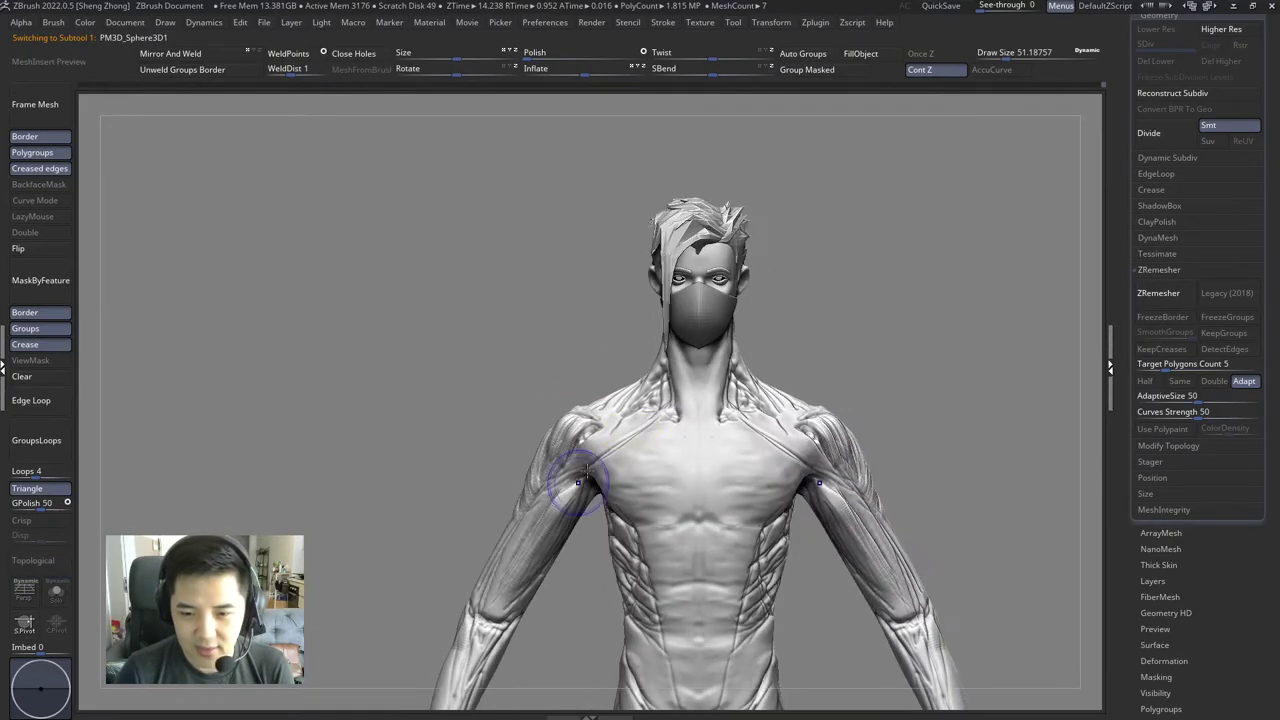
Step: Turn the masked head to face front and bring up the brush library
{"action": "mouse_move", "coordinate": [574, 515]}
{"action": "left_mouse_down"}
{"action": "mouse_move", "coordinate": [552, 403]}
{"action": "mouse_move", "coordinate": [590, 458]}
{"action": "mouse_move", "coordinate": [510, 422]}
{"action": "mouse_move", "coordinate": [493, 355]}
{"action": "left_mouse_up"}
{"action": "key", "text": "space"}
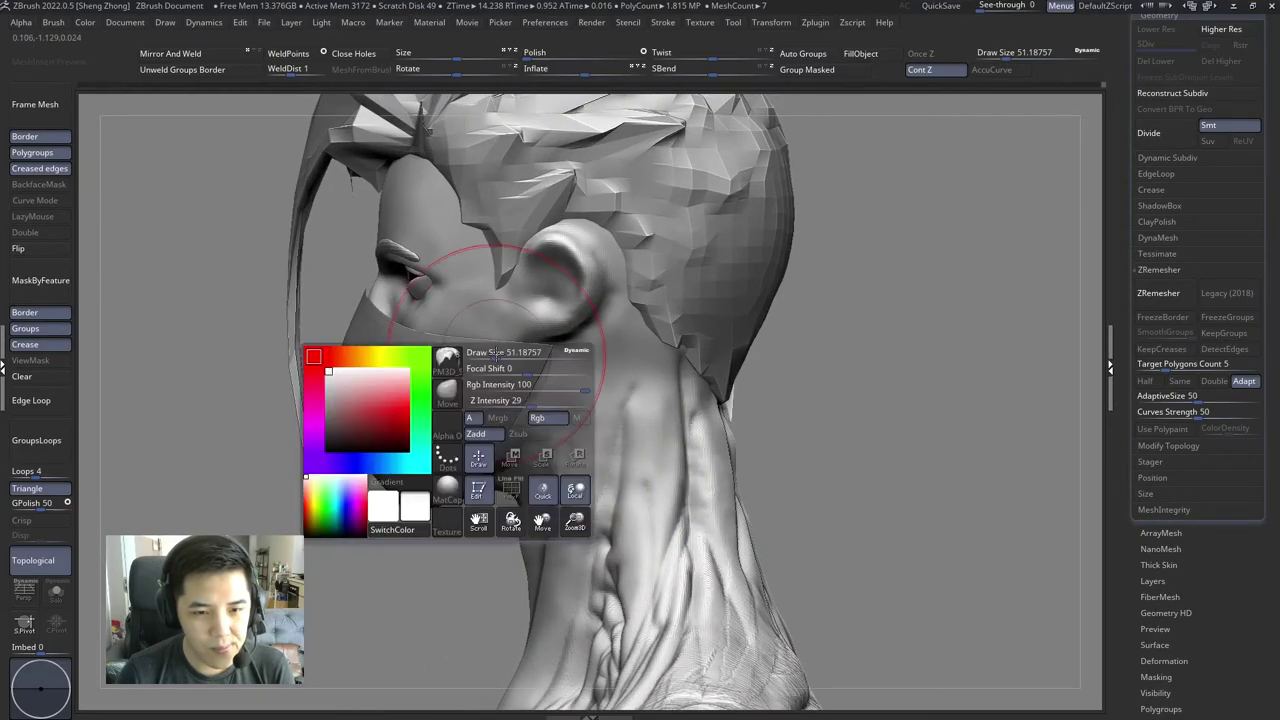
{"action": "left_click_drag", "start_coordinate": [440, 403], "coordinate": [481, 303]}
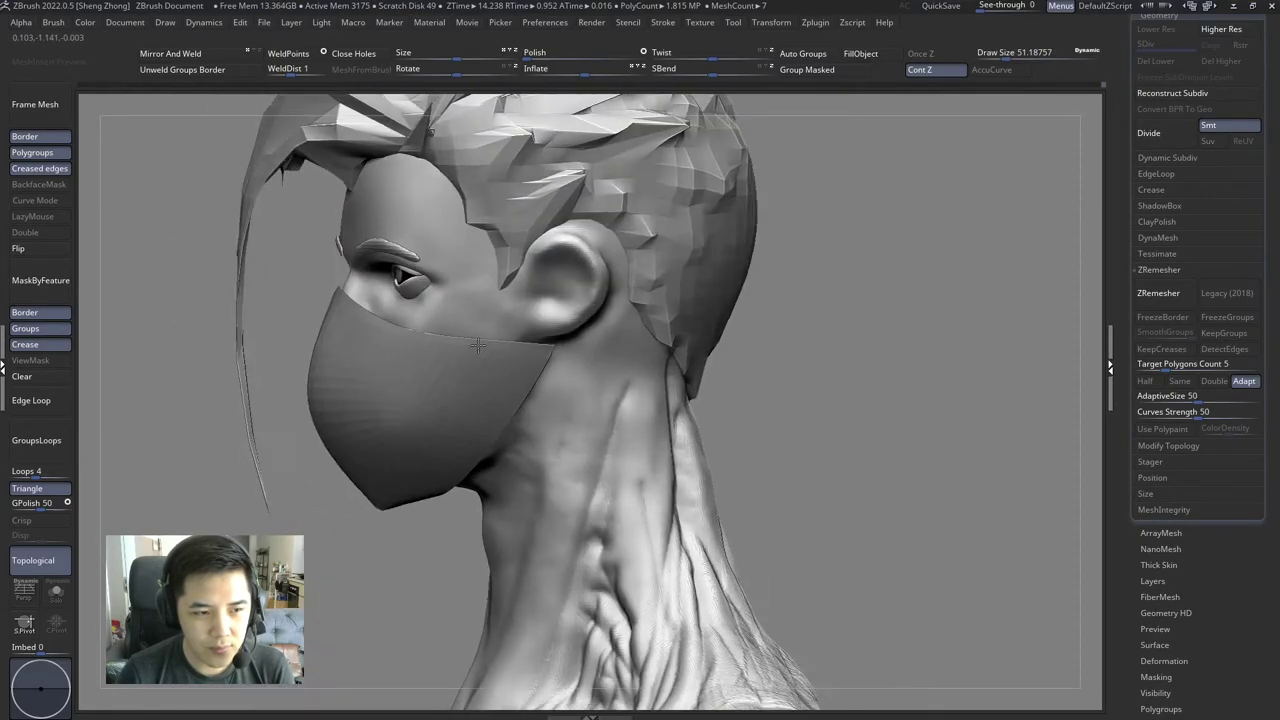
{"action": "mouse_move", "coordinate": [448, 303]}
{"action": "left_mouse_down"}
{"action": "mouse_move", "coordinate": [476, 358]}
{"action": "mouse_move", "coordinate": [491, 340]}
{"action": "mouse_move", "coordinate": [440, 300]}
{"action": "left_mouse_up"}
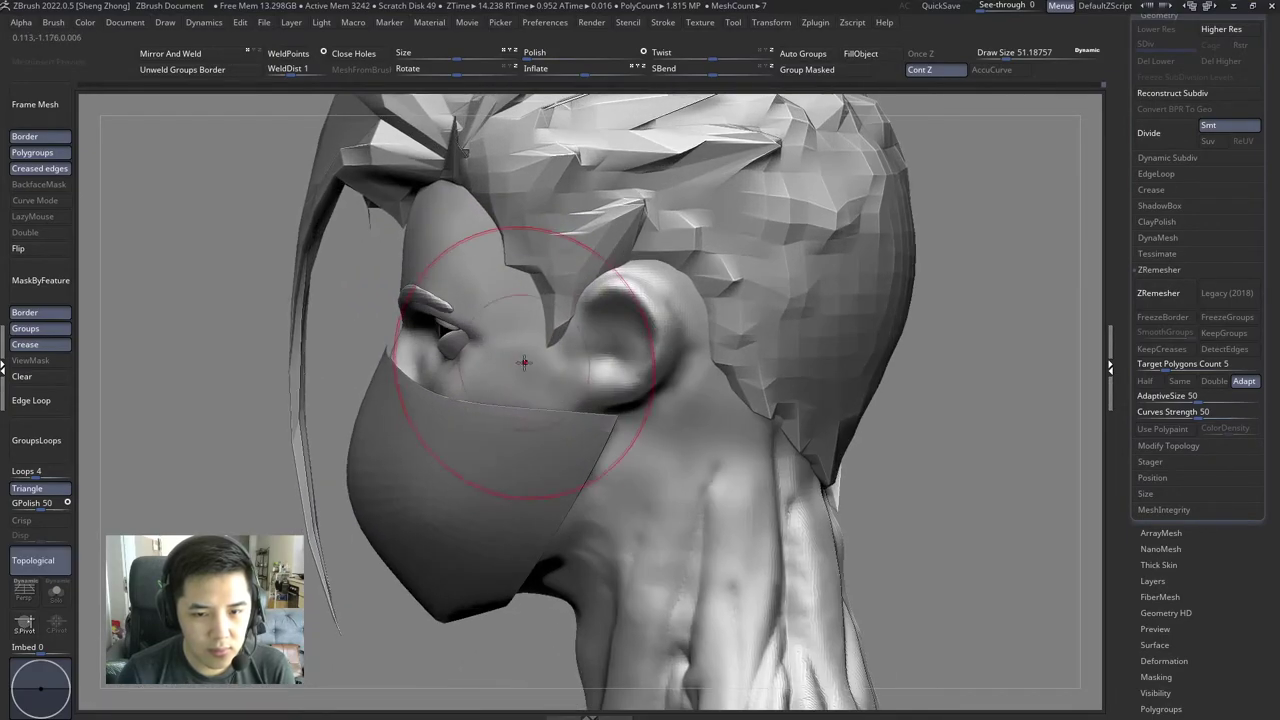
{"action": "key", "text": "space"}
Step: Pick a D-filtered brush (B-D-A) at draw size about 9.45 and carve deeper inner-ear folds
{"action": "key", "text": "b"}
{"action": "key", "text": "d"}
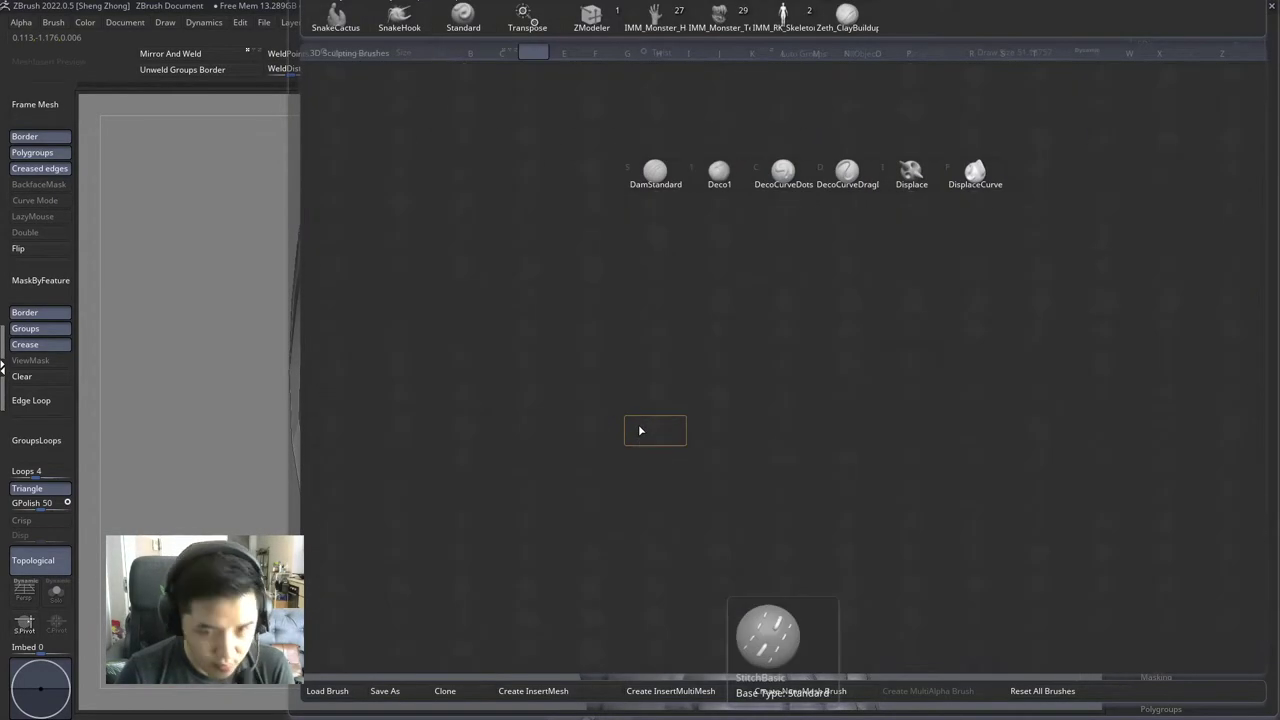
{"action": "key", "text": "a"}
{"action": "right_click_drag", "start_coordinate": [571, 329], "coordinate": [566, 364]}
{"action": "key", "text": "space"}
{"action": "left_click_drag", "start_coordinate": [566, 367], "coordinate": [558, 367]}
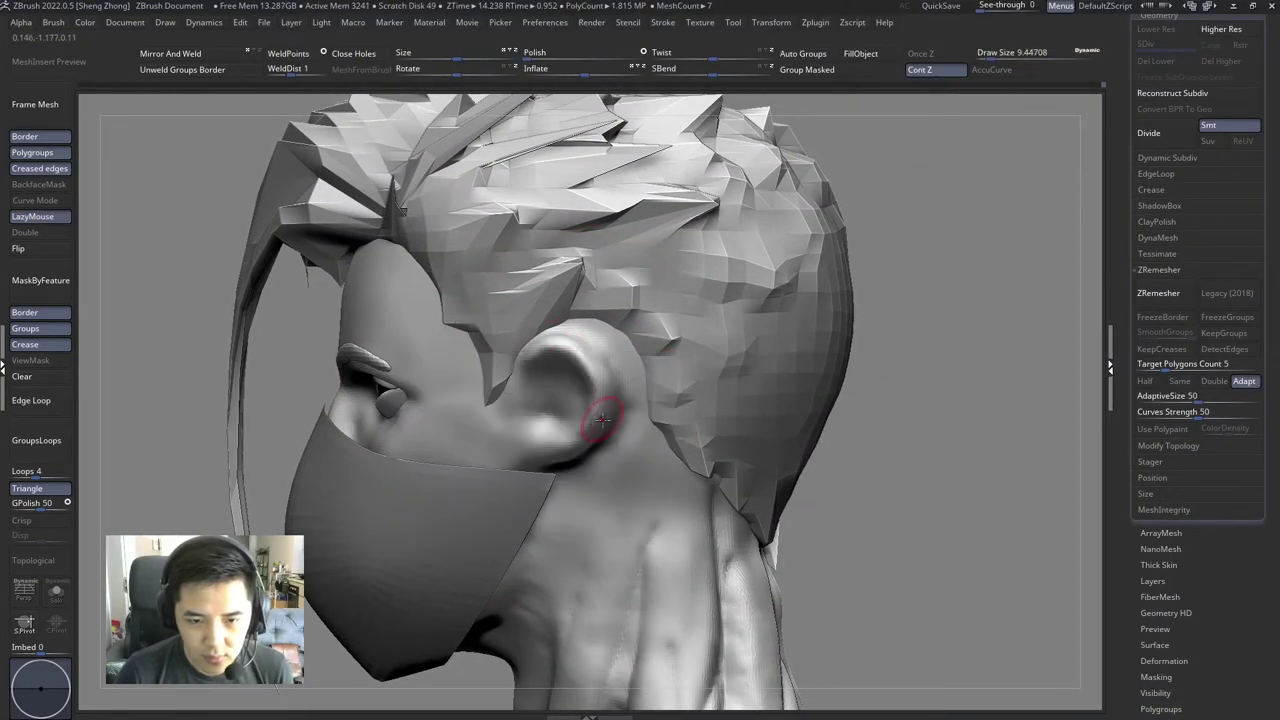
{"action": "right_click_drag", "start_coordinate": [558, 367], "coordinate": [586, 403]}
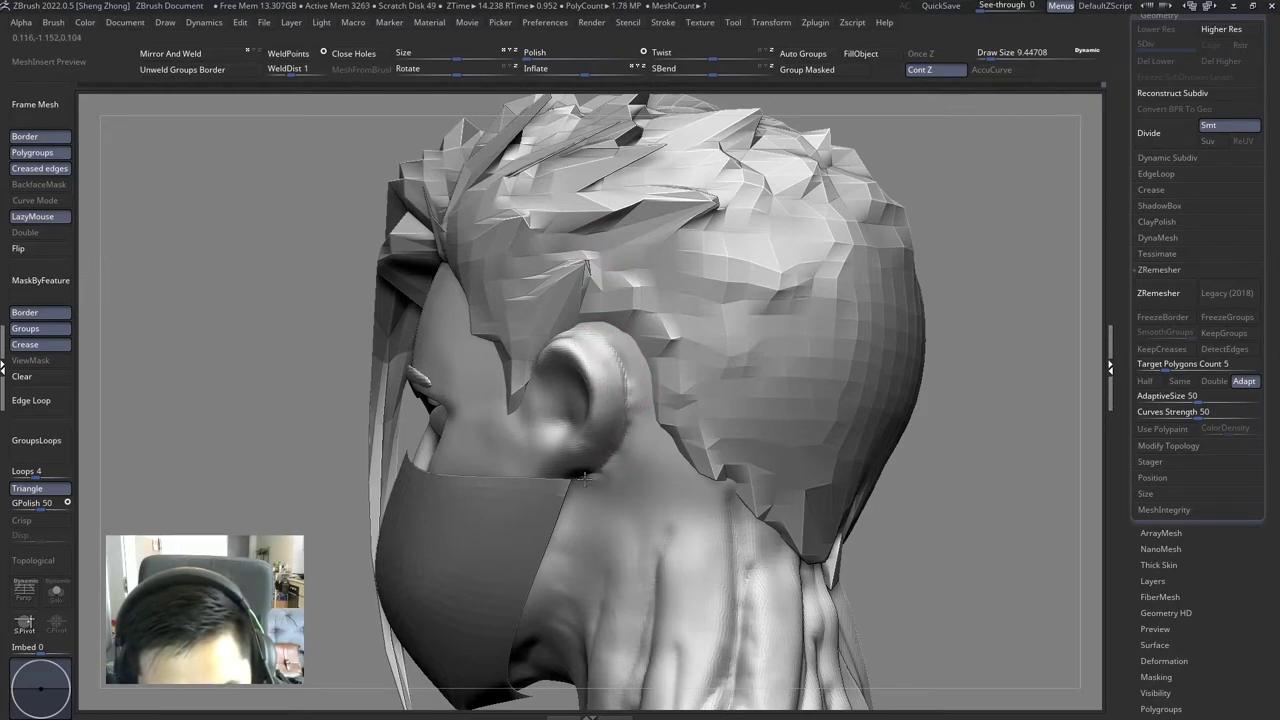
{"action": "mouse_move", "coordinate": [592, 335]}
{"action": "right_mouse_down"}
{"action": "mouse_move", "coordinate": [600, 357]}
{"action": "mouse_move", "coordinate": [569, 351]}
{"action": "right_mouse_up"}
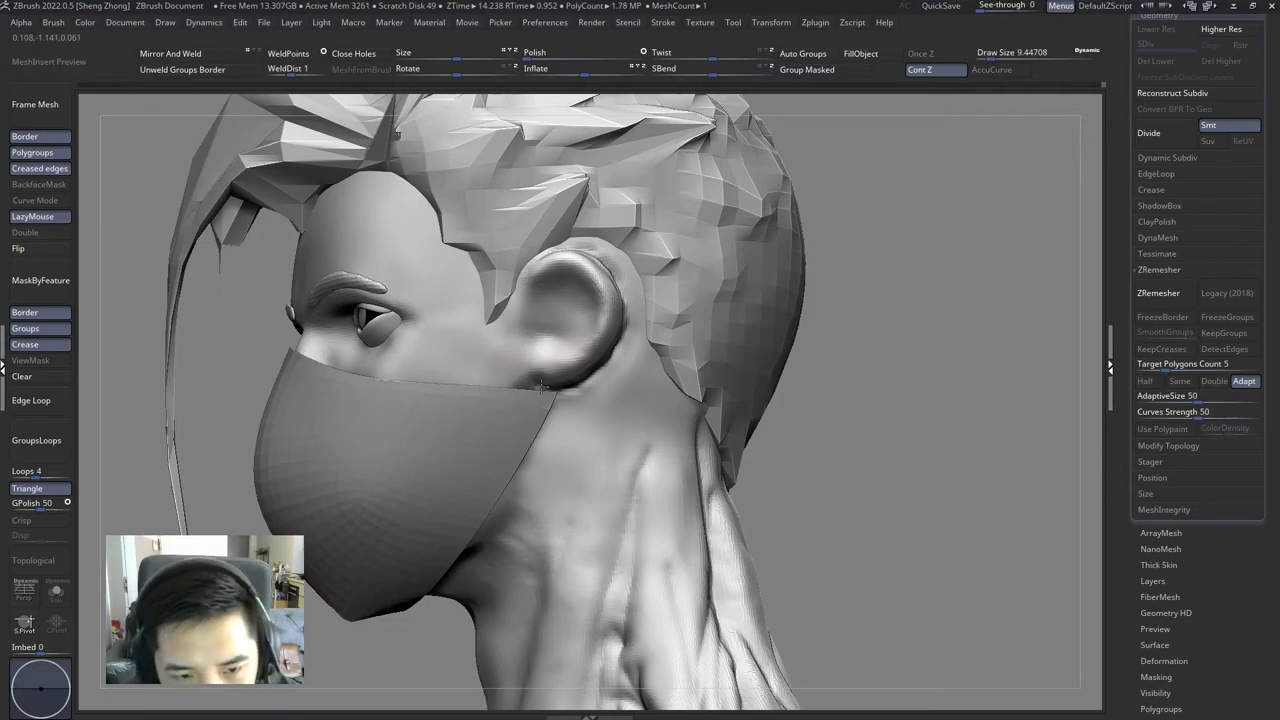
{"action": "key", "text": "space"}
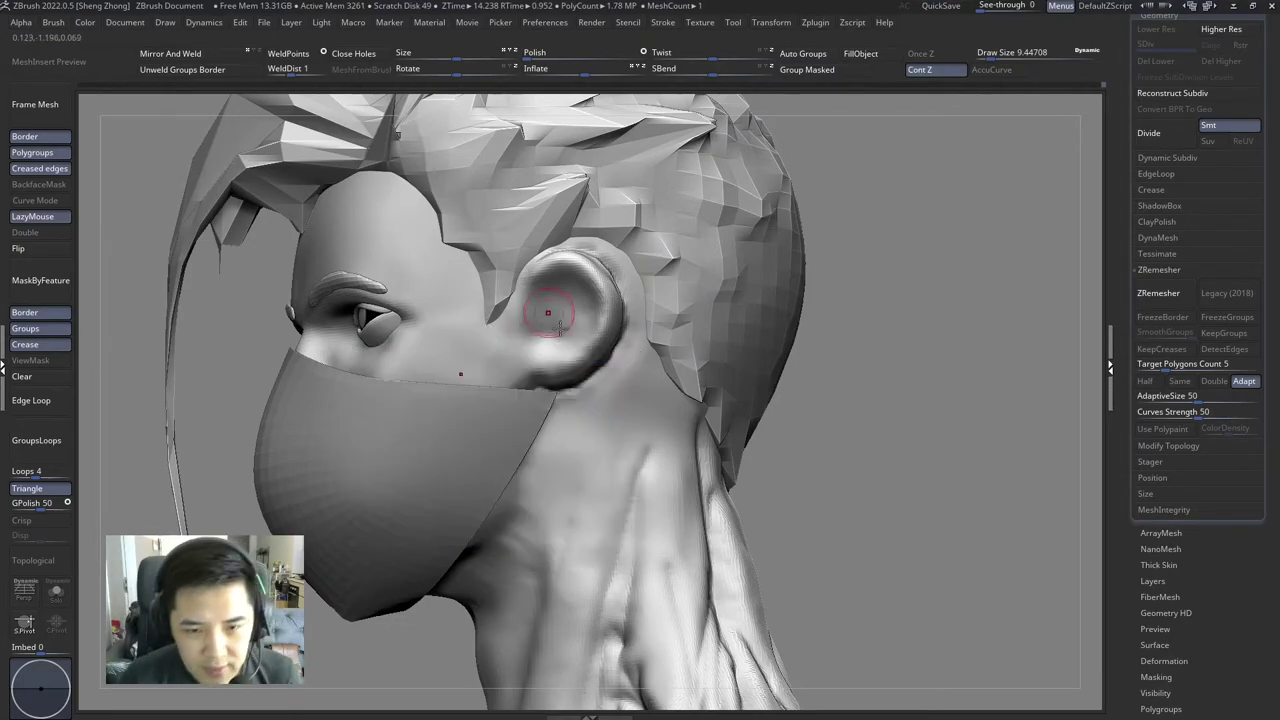
{"action": "right_click_drag", "start_coordinate": [534, 295], "coordinate": [571, 334]}
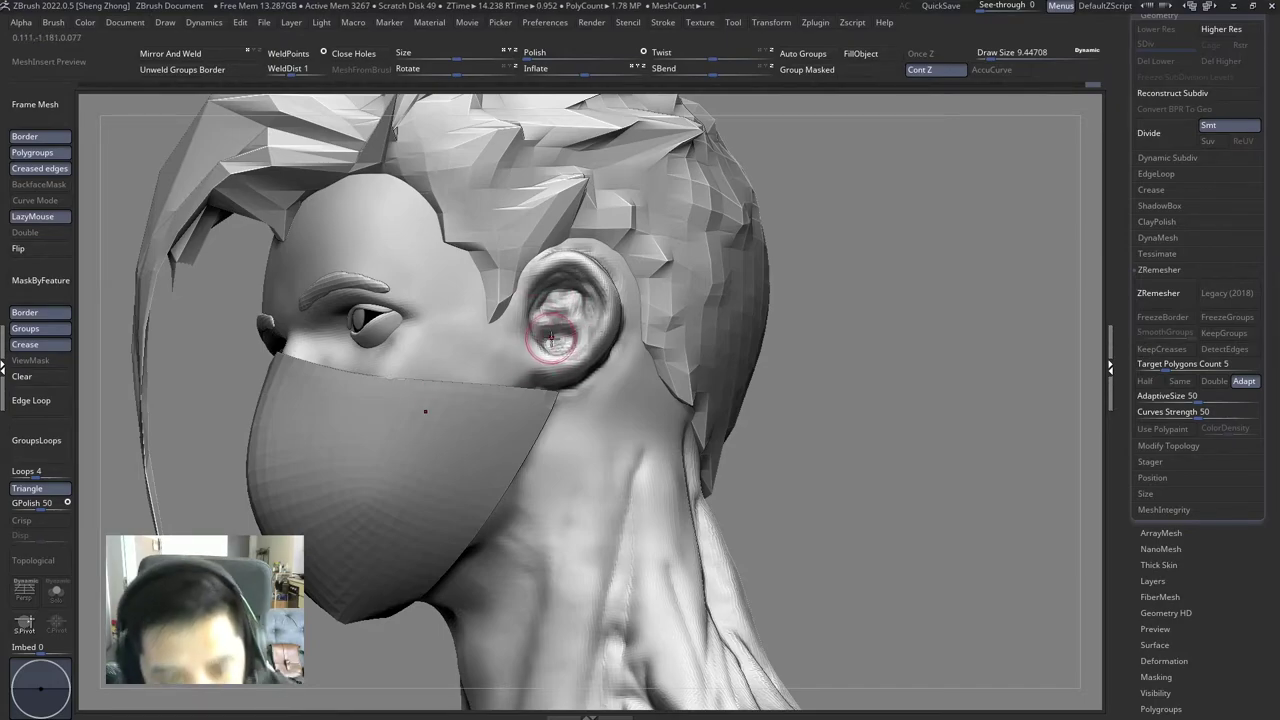
Step: Switch brushes with B-M-V and set the draw size to about 21.6
{"action": "key", "text": "space"}
{"action": "key", "text": "b"}
{"action": "key", "text": "m"}
{"action": "key", "text": "v"}
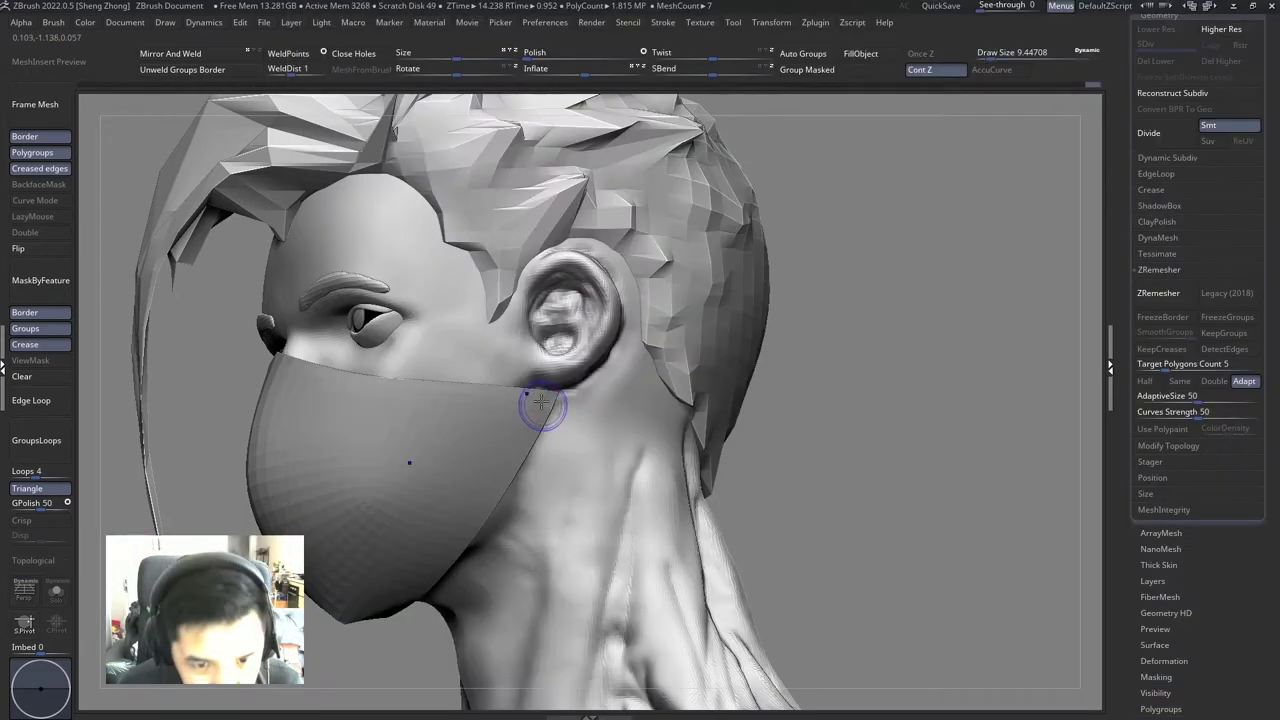
{"action": "key", "text": "space"}
{"action": "mouse_move", "coordinate": [540, 402]}
{"action": "right_mouse_down"}
{"action": "mouse_move", "coordinate": [563, 338]}
{"action": "mouse_move", "coordinate": [563, 418]}
{"action": "mouse_move", "coordinate": [540, 382]}
{"action": "right_mouse_up"}
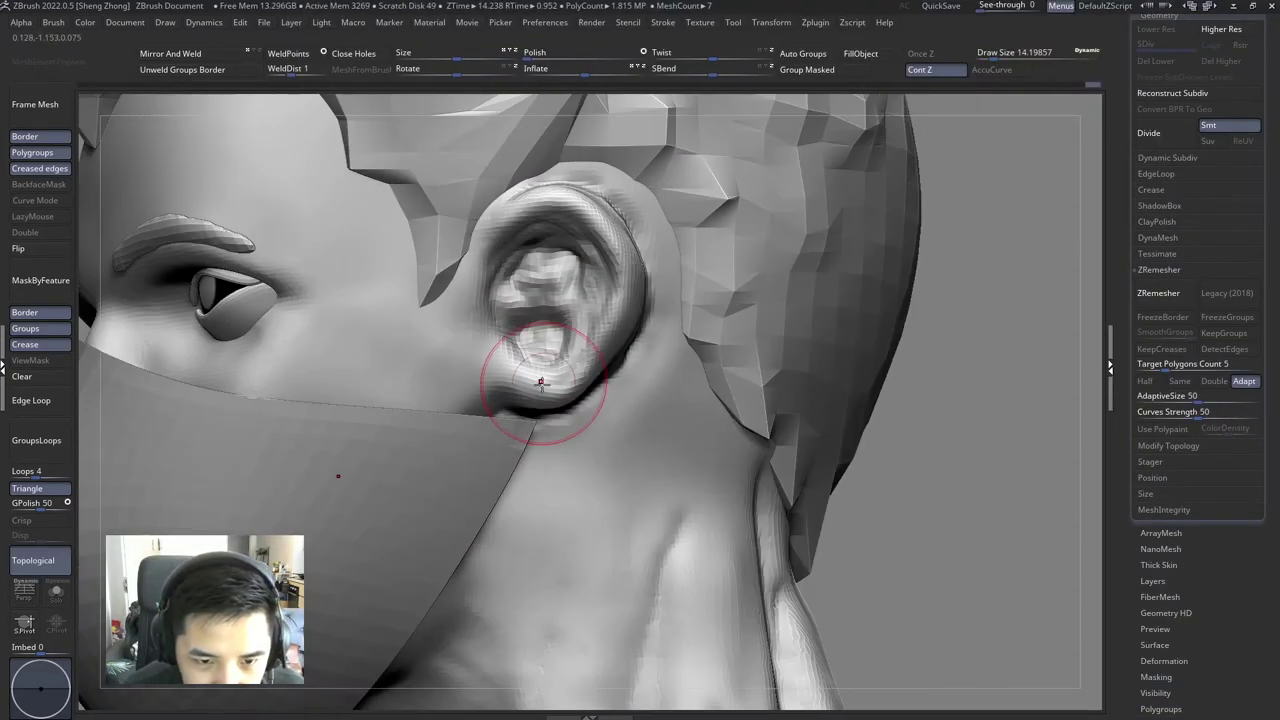
{"action": "key", "text": "space"}
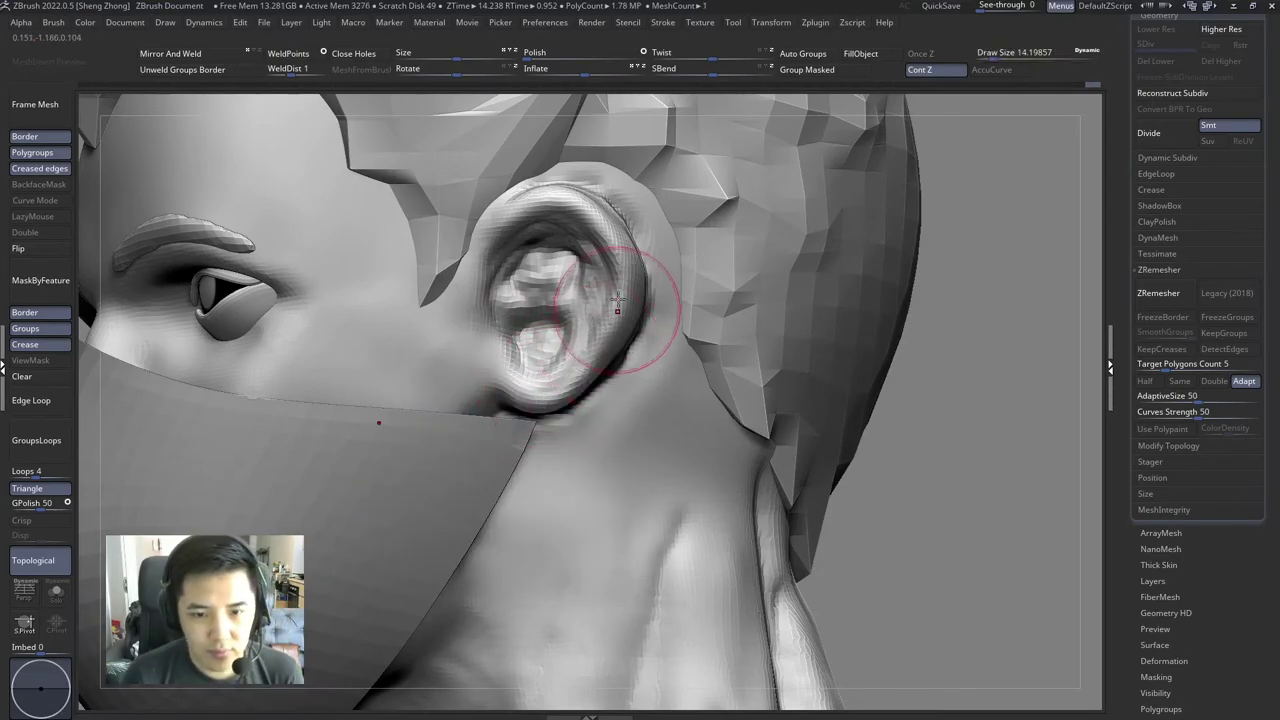
{"action": "key", "text": "space"}
{"action": "mouse_move", "coordinate": [617, 300]}
{"action": "right_mouse_down"}
{"action": "mouse_move", "coordinate": [627, 336]}
{"action": "mouse_move", "coordinate": [592, 301]}
{"action": "mouse_move", "coordinate": [603, 286]}
{"action": "right_mouse_up"}
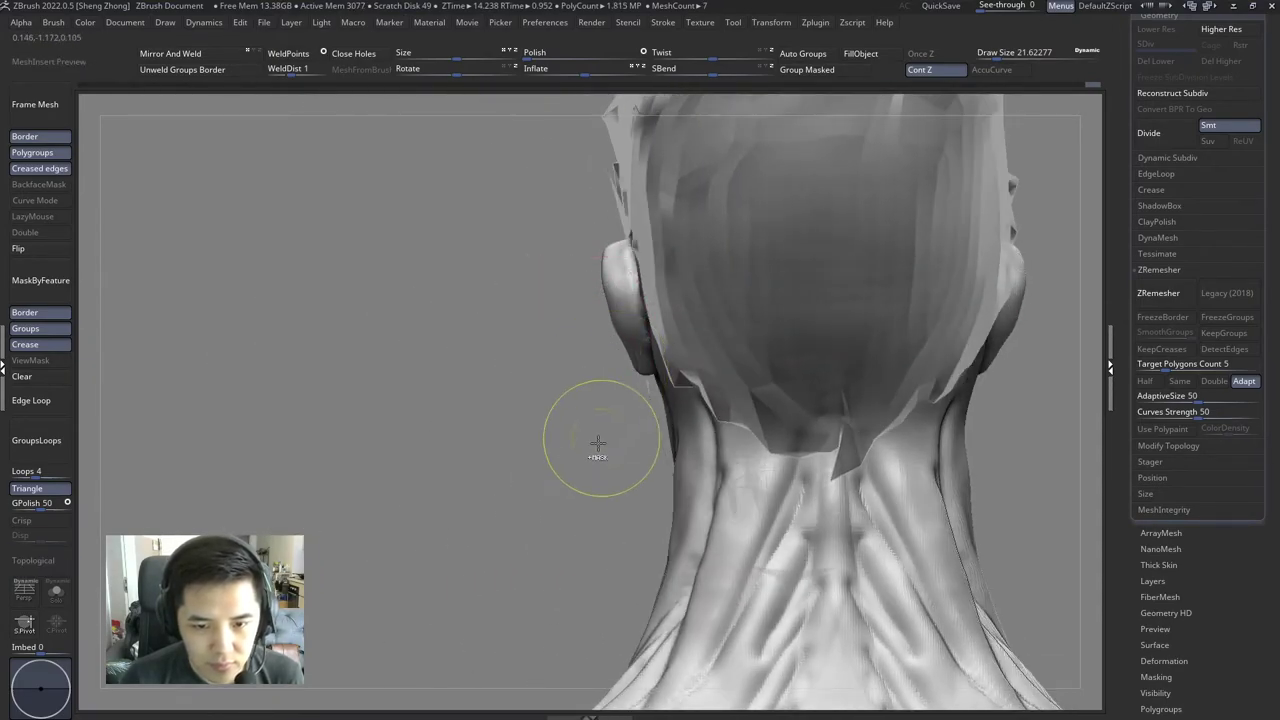
Step: Switch to the SmoothPeaks brush at about 28.75 and turn ViewMask off, facing the ear
{"action": "key", "text": "b"}
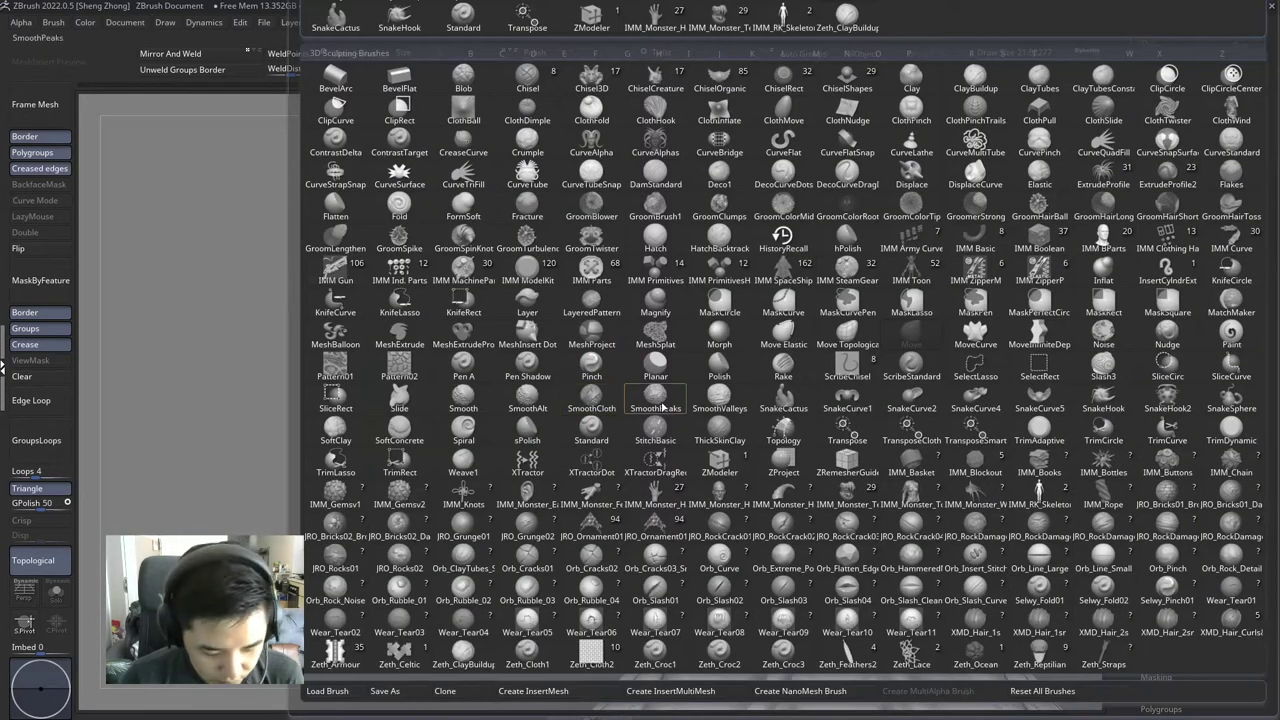
{"action": "key", "text": "m"}
{"action": "key", "text": "t"}
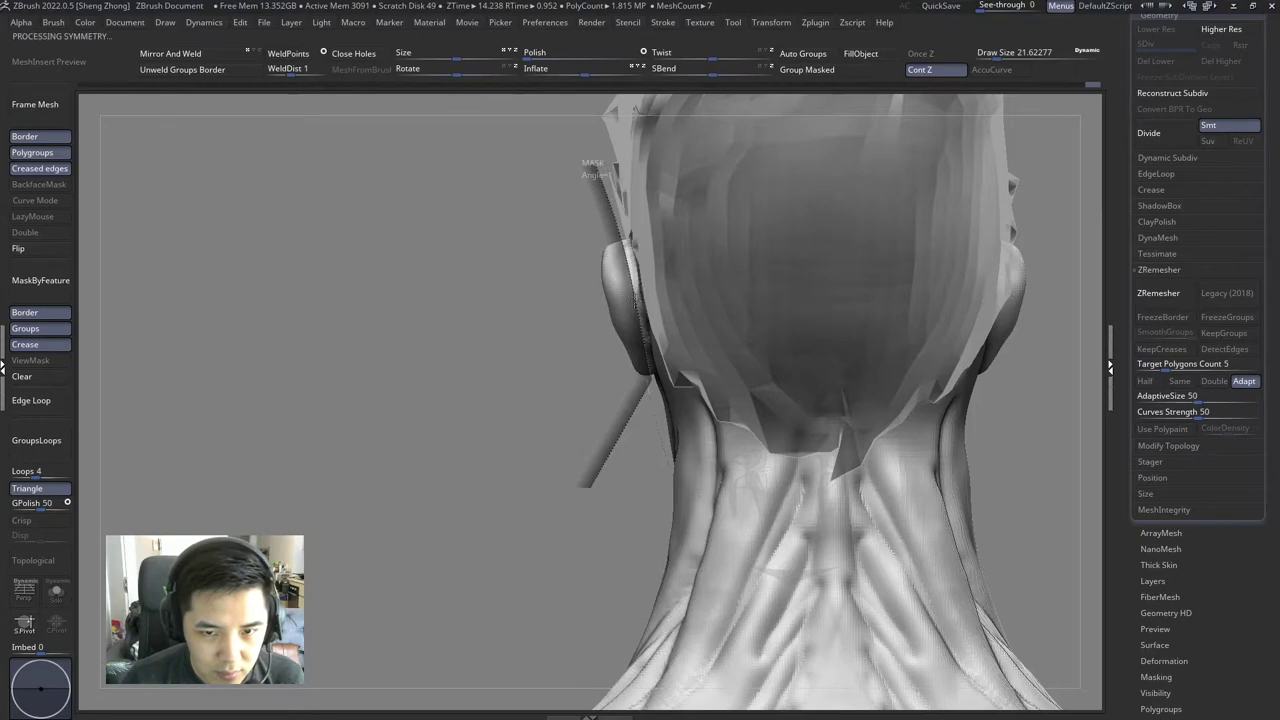
{"action": "mouse_move", "coordinate": [514, 314]}
{"action": "right_mouse_down"}
{"action": "mouse_move", "coordinate": [659, 314]}
{"action": "mouse_move", "coordinate": [121, 315]}
{"action": "right_mouse_up"}
{"action": "key", "text": "space"}
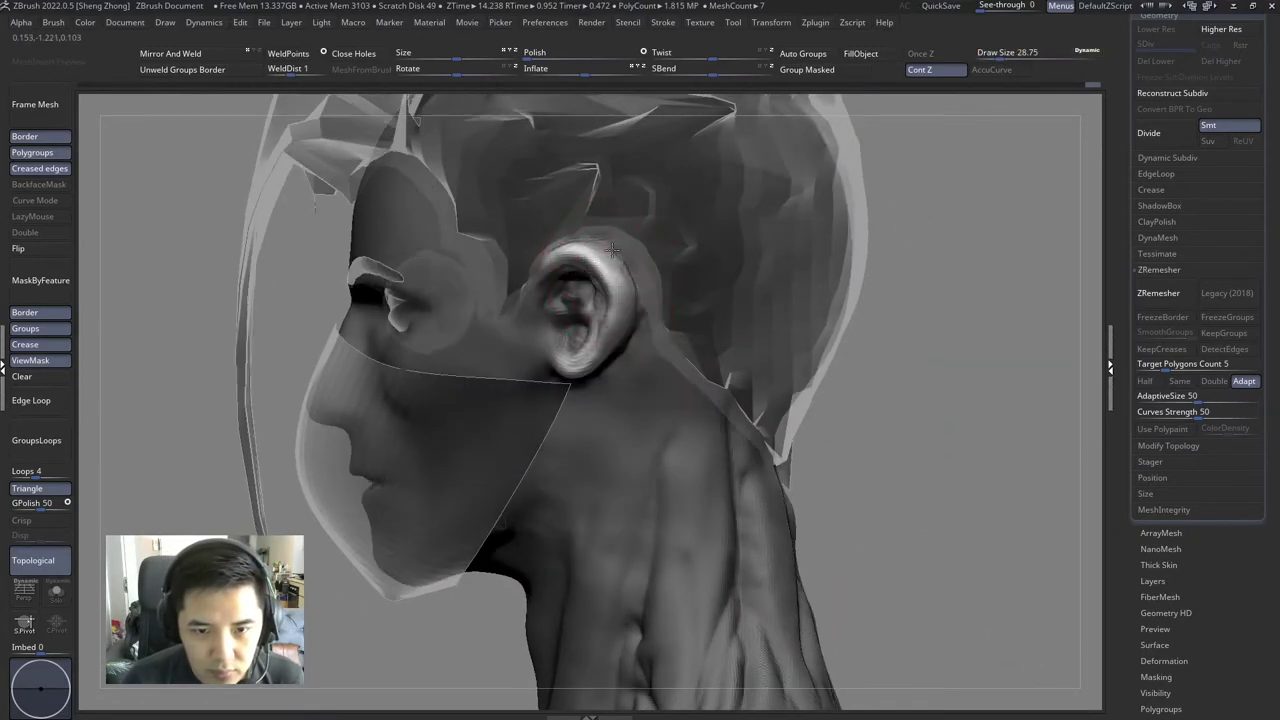
{"action": "left_click", "coordinate": [63, 361]}
{"action": "mouse_move", "coordinate": [400, 300]}
{"action": "right_mouse_down"}
{"action": "mouse_move", "coordinate": [514, 243]}
{"action": "mouse_move", "coordinate": [620, 220]}
{"action": "right_mouse_up"}
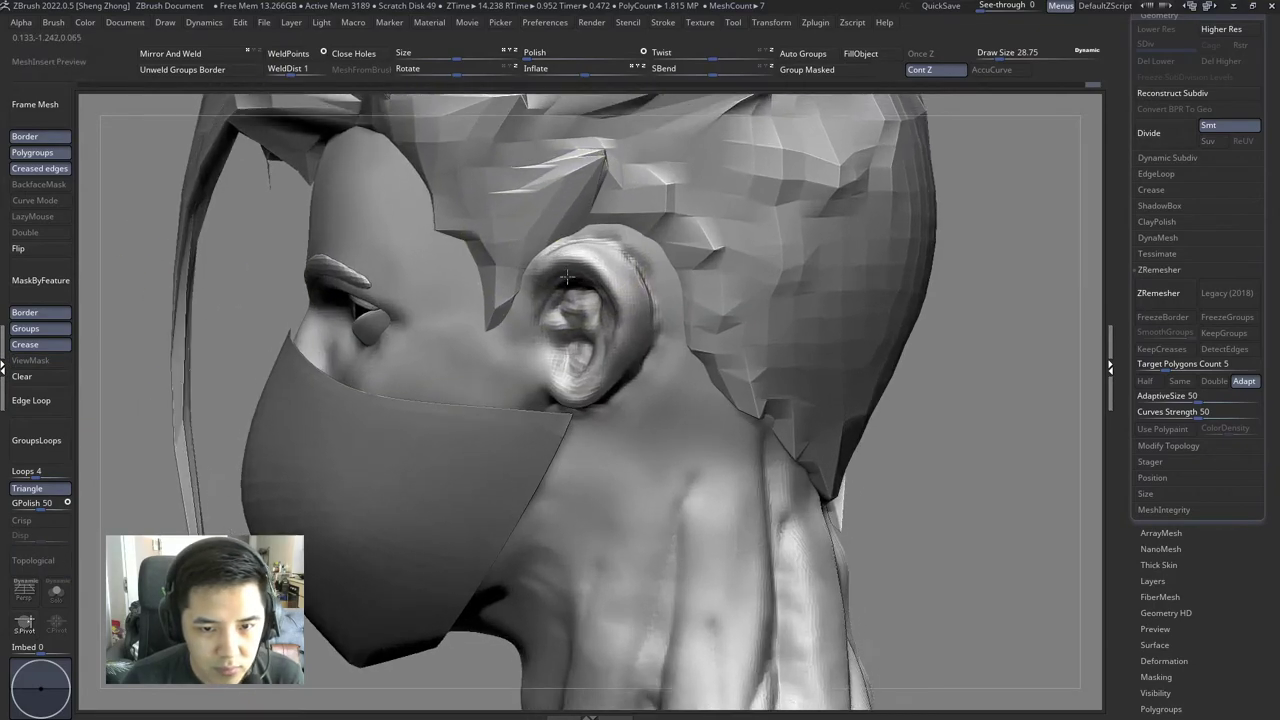
Step: Refine the ear from several angles, resizing the brush to about 48.6, then 36.9
{"action": "key", "text": "space"}
{"action": "left_click_drag", "start_coordinate": [560, 262], "coordinate": [590, 267]}
{"action": "key", "text": "space"}
{"action": "mouse_move", "coordinate": [590, 267]}
{"action": "right_mouse_down"}
{"action": "mouse_move", "coordinate": [653, 248]}
{"action": "mouse_move", "coordinate": [676, 338]}
{"action": "mouse_move", "coordinate": [560, 320]}
{"action": "mouse_move", "coordinate": [614, 300]}
{"action": "mouse_move", "coordinate": [585, 377]}
{"action": "mouse_move", "coordinate": [571, 300]}
{"action": "mouse_move", "coordinate": [540, 380]}
{"action": "mouse_move", "coordinate": [558, 393]}
{"action": "right_mouse_up"}
{"action": "key", "text": "space"}
{"action": "key", "text": "f"}
{"action": "key", "text": "space"}
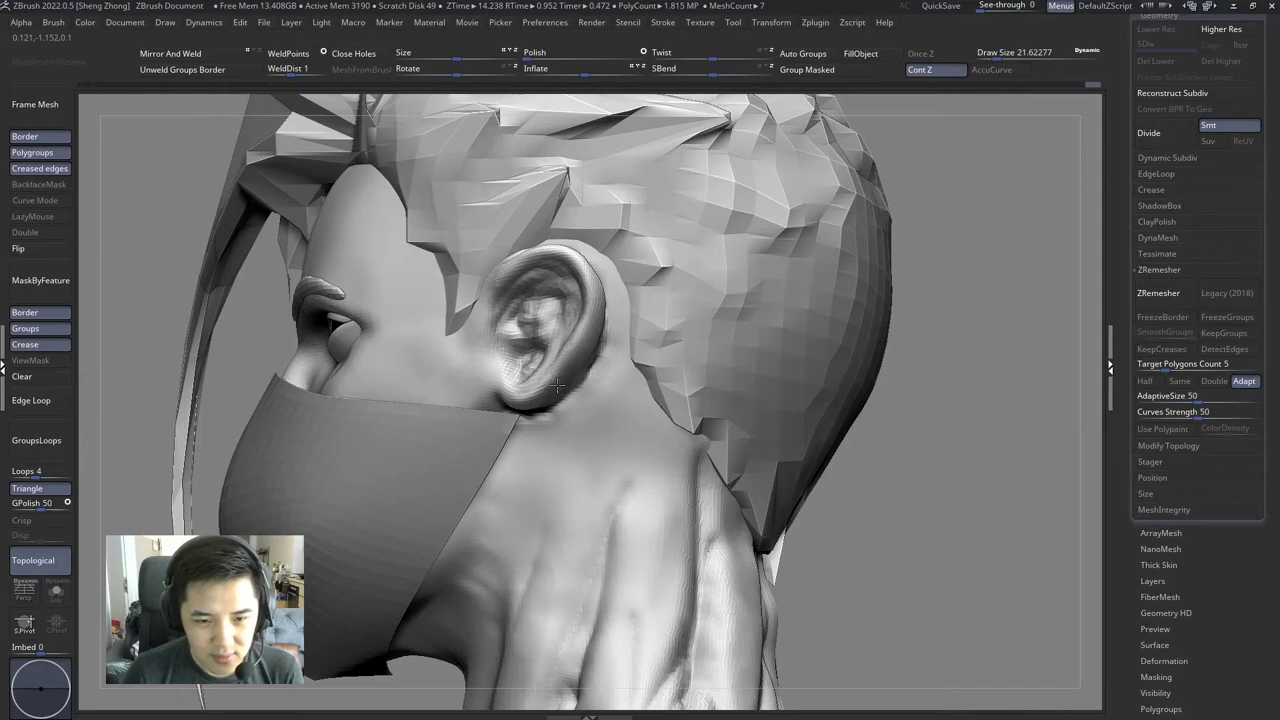
{"action": "right_click_drag", "start_coordinate": [592, 284], "coordinate": [585, 270]}
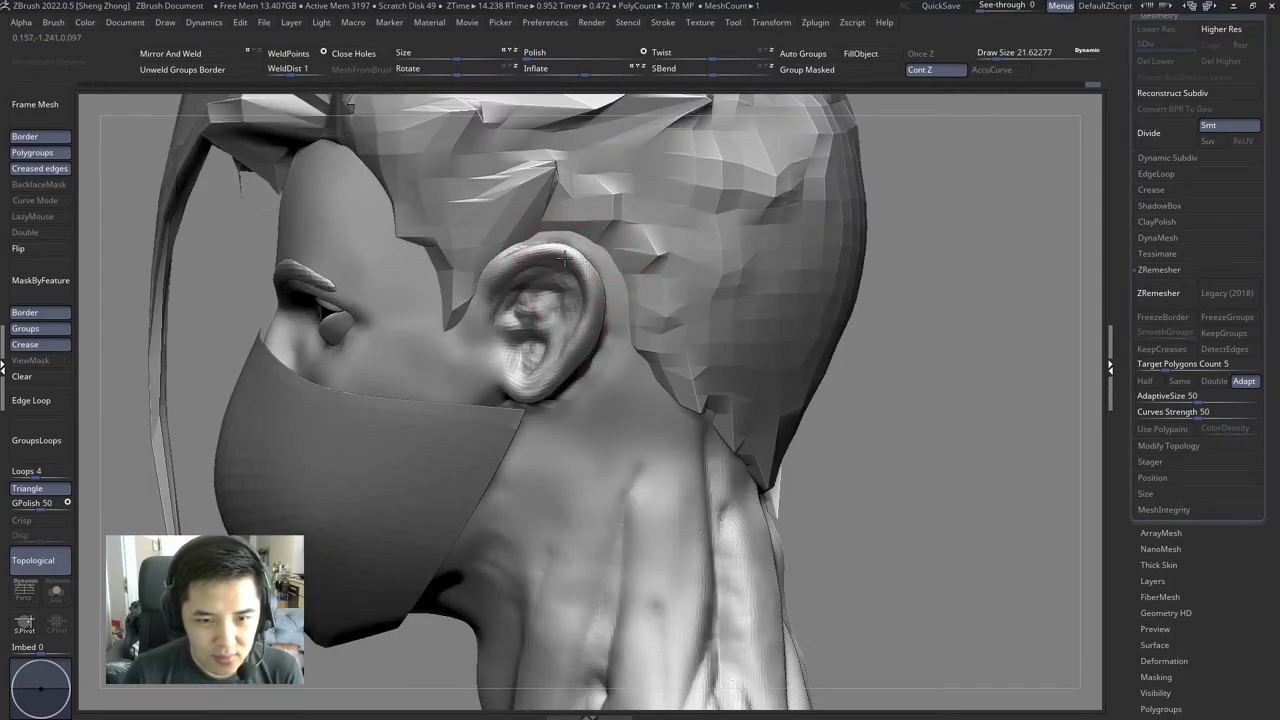
{"action": "key", "text": "f"}
{"action": "mouse_move", "coordinate": [323, 234]}
{"action": "right_mouse_down"}
{"action": "mouse_move", "coordinate": [592, 266]}
{"action": "mouse_move", "coordinate": [626, 316]}
{"action": "mouse_move", "coordinate": [443, 277]}
{"action": "mouse_move", "coordinate": [510, 329]}
{"action": "mouse_move", "coordinate": [634, 343]}
{"action": "mouse_move", "coordinate": [611, 360]}
{"action": "mouse_move", "coordinate": [690, 318]}
{"action": "mouse_move", "coordinate": [672, 393]}
{"action": "mouse_move", "coordinate": [675, 330]}
{"action": "right_mouse_up"}
{"action": "key", "text": "space"}
{"action": "key", "text": "f"}
Step: Keep sculpting the ear rim, adjusting Draw Size to 34.79, 26.87, then 51.19
{"action": "right_click", "coordinate": [690, 318]}
{"action": "right_click", "coordinate": [675, 330]}
{"action": "left_click_drag", "start_coordinate": [650, 298], "coordinate": [690, 298]}
{"action": "mouse_move", "coordinate": [690, 320]}
{"action": "right_mouse_down"}
{"action": "mouse_move", "coordinate": [700, 300]}
{"action": "mouse_move", "coordinate": [673, 295]}
{"action": "mouse_move", "coordinate": [686, 357]}
{"action": "right_mouse_up"}
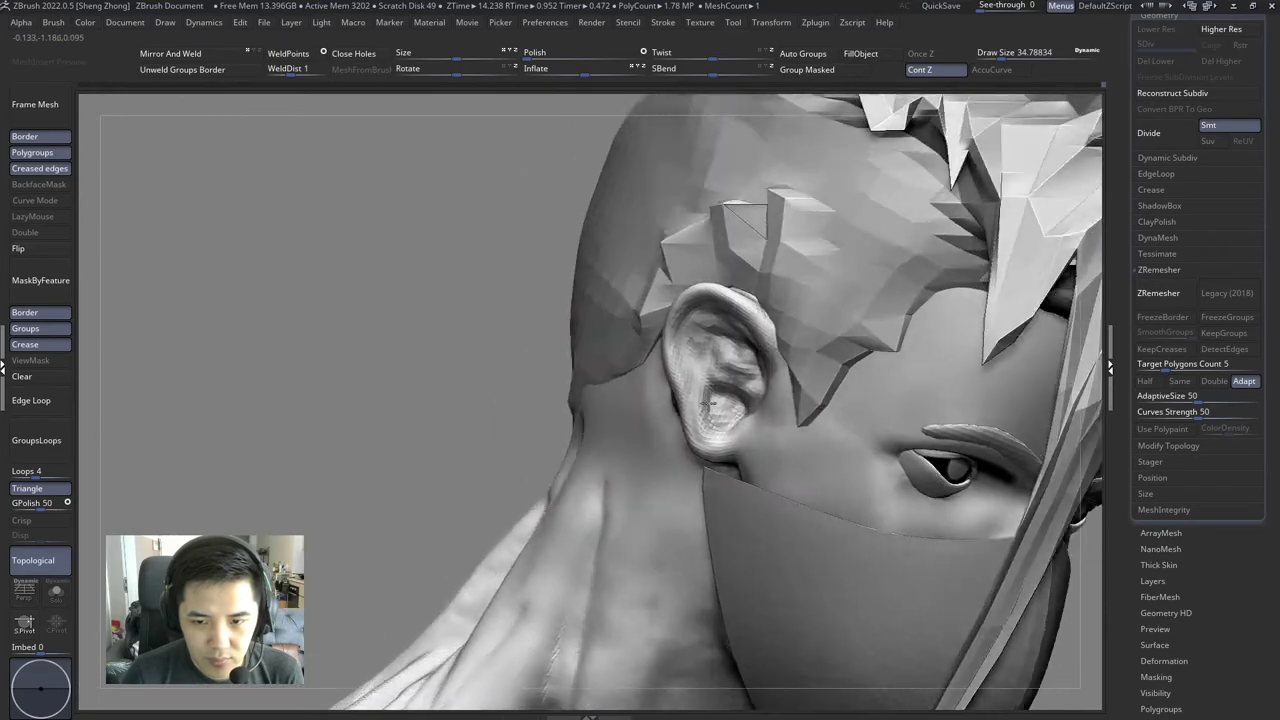
{"action": "mouse_move", "coordinate": [634, 420]}
{"action": "right_mouse_down", "text": "ctrl"}
{"action": "mouse_move", "coordinate": [645, 310]}
{"action": "mouse_move", "coordinate": [541, 306]}
{"action": "right_mouse_up", "text": "ctrl"}
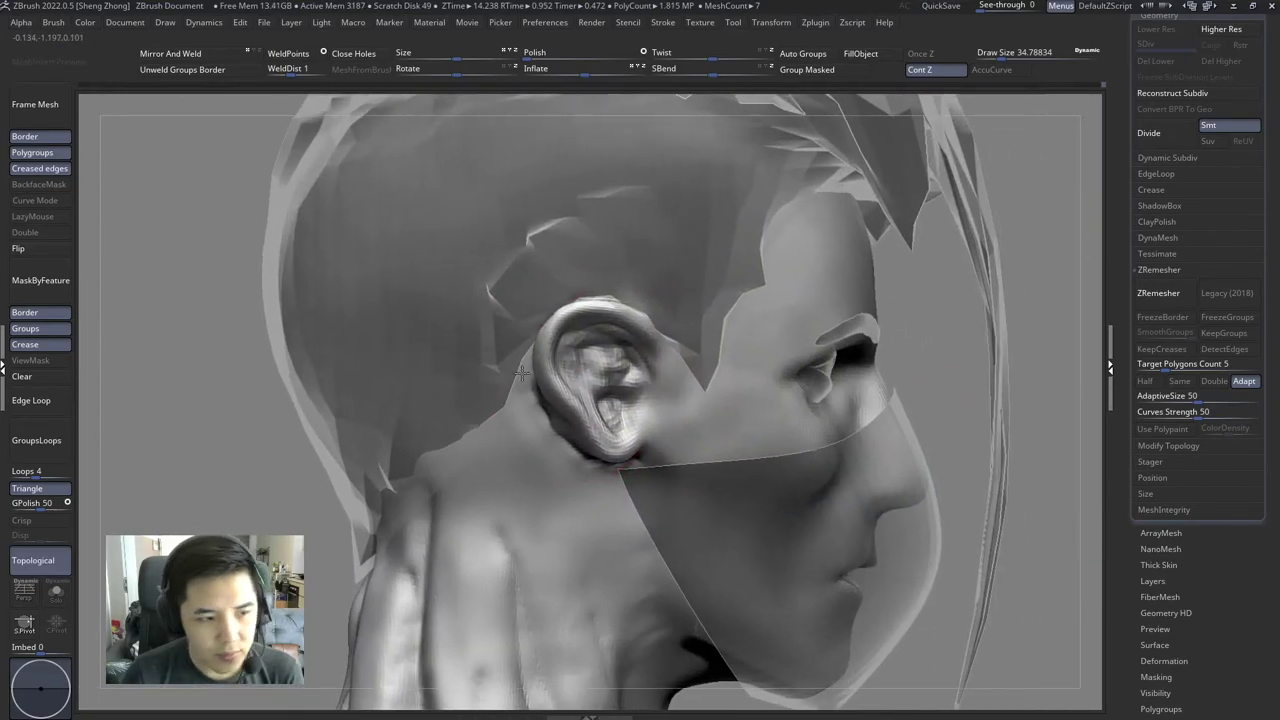
{"action": "right_click", "coordinate": [547, 302]}
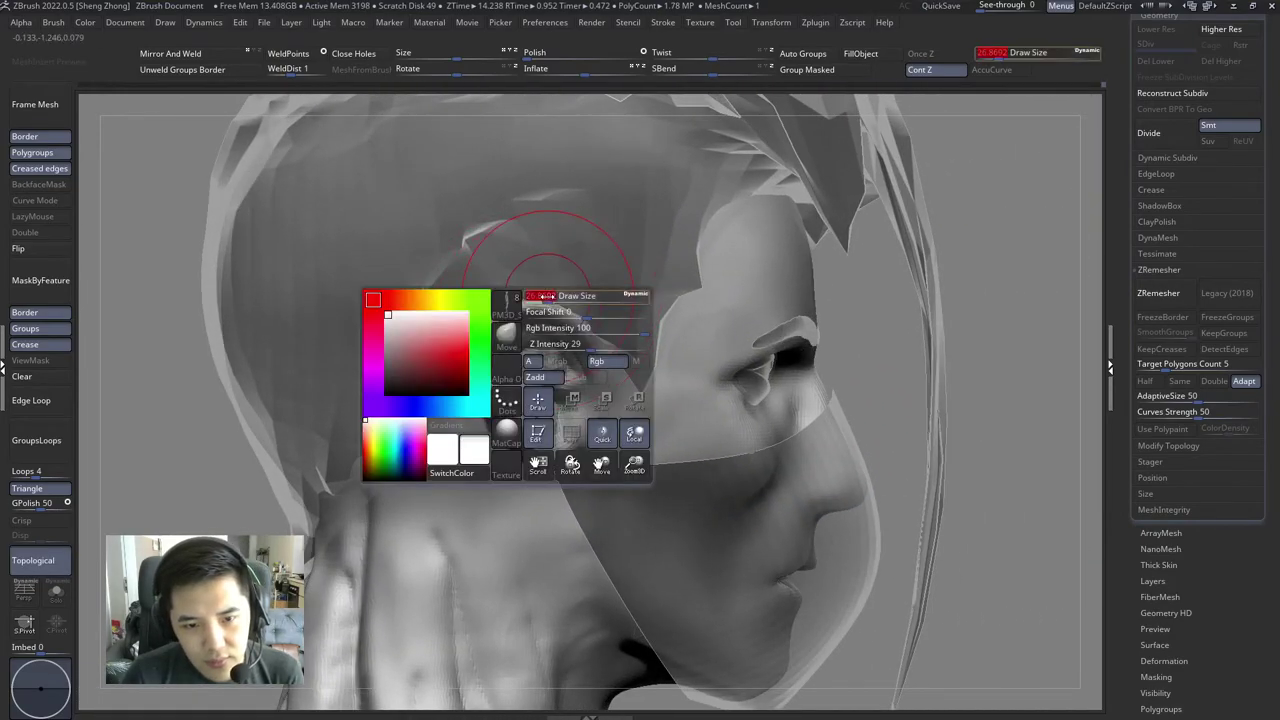
{"action": "left_click_drag", "start_coordinate": [547, 295], "coordinate": [530, 289]}
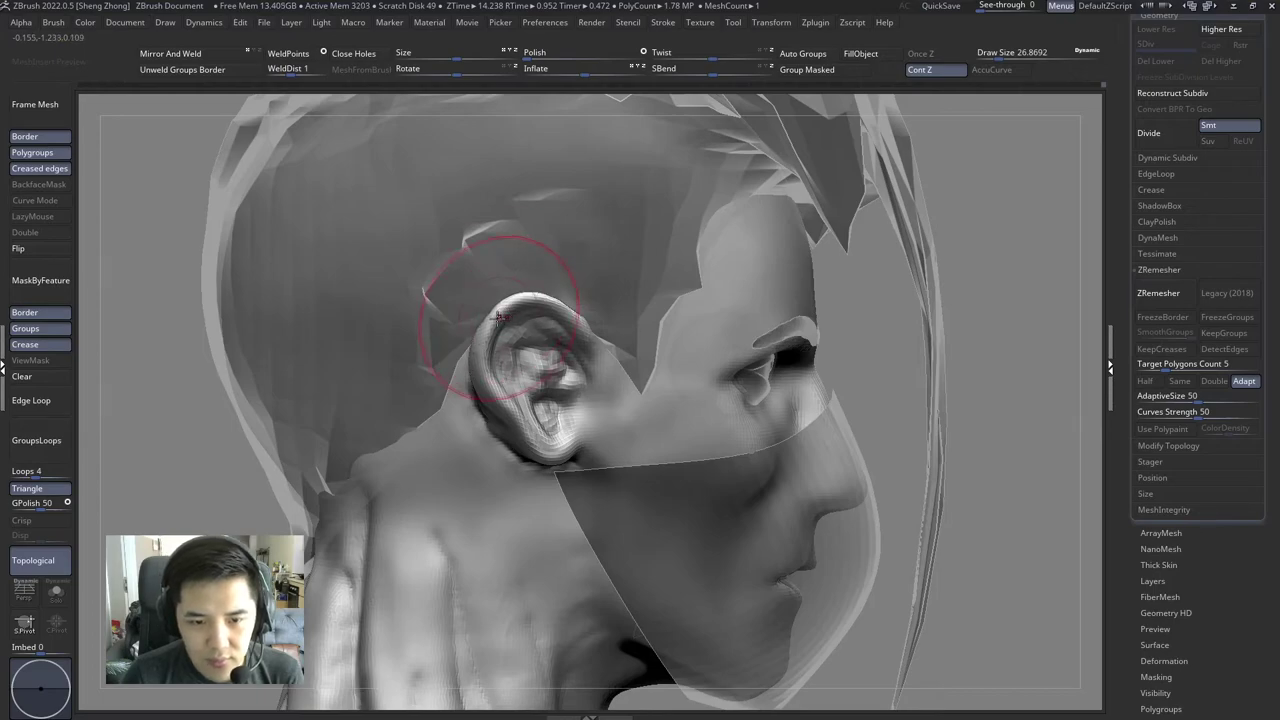
{"action": "mouse_move", "coordinate": [496, 318]}
{"action": "right_mouse_down", "text": "ctrl"}
{"action": "mouse_move", "coordinate": [320, 277]}
{"action": "mouse_move", "coordinate": [563, 371]}
{"action": "mouse_move", "coordinate": [465, 298]}
{"action": "right_mouse_up", "text": "ctrl"}
{"action": "right_click", "coordinate": [465, 298]}
{"action": "left_click_drag", "start_coordinate": [465, 298], "coordinate": [467, 313]}
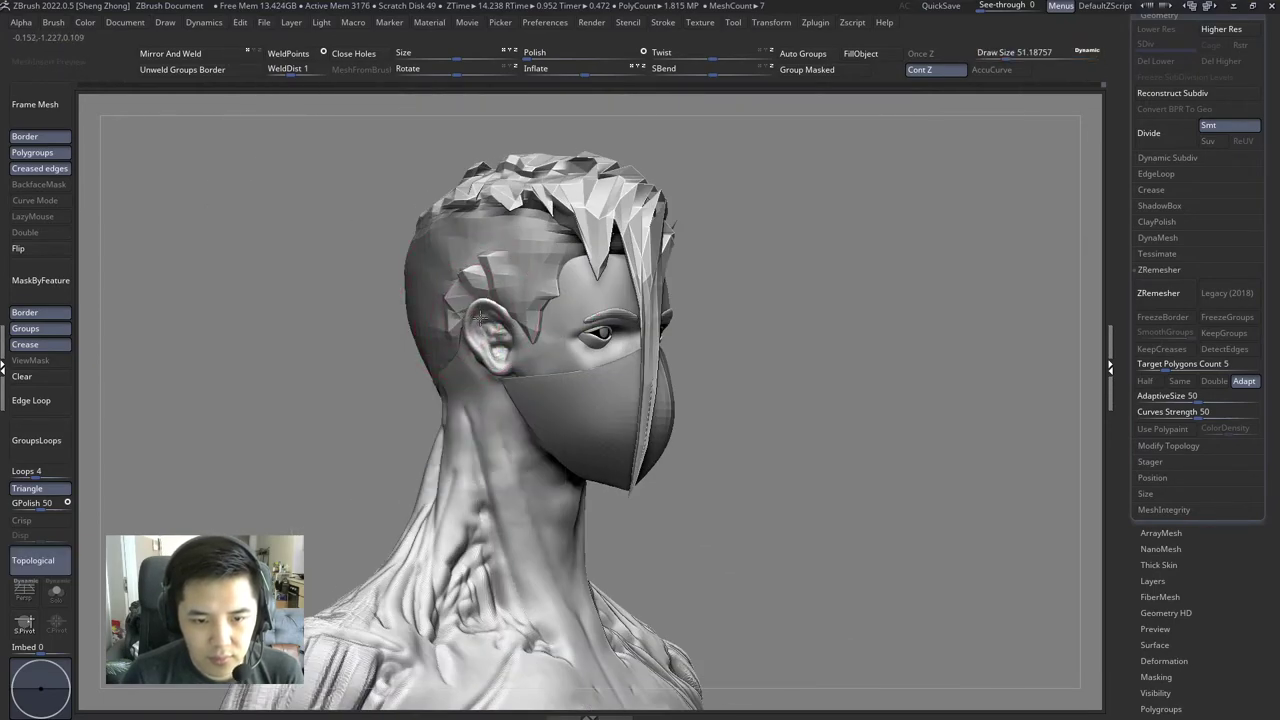
Step: Work the ear in close profile, resizing the brush from about 15.5 to 17, then show the open-windows list
{"action": "mouse_move", "coordinate": [474, 318]}
{"action": "right_mouse_down"}
{"action": "mouse_move", "coordinate": [475, 343]}
{"action": "mouse_move", "coordinate": [429, 343]}
{"action": "mouse_move", "coordinate": [605, 370]}
{"action": "mouse_move", "coordinate": [90, 406]}
{"action": "right_mouse_up"}
{"action": "right_click_drag", "start_coordinate": [560, 420], "coordinate": [586, 429], "text": "ctrl"}
{"action": "key", "text": "space"}
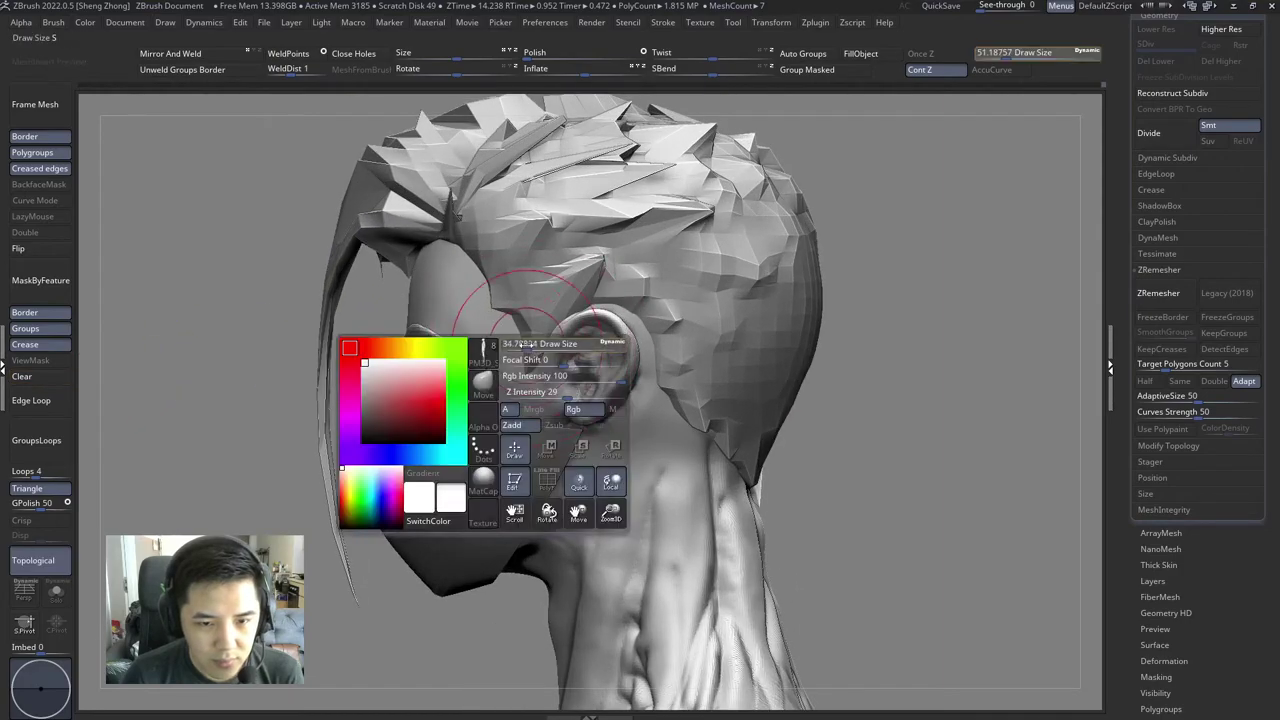
{"action": "mouse_move", "coordinate": [523, 337]}
{"action": "right_mouse_down", "text": "ctrl"}
{"action": "mouse_move", "coordinate": [553, 332]}
{"action": "mouse_move", "coordinate": [535, 345]}
{"action": "mouse_move", "coordinate": [562, 356]}
{"action": "mouse_move", "coordinate": [545, 381]}
{"action": "right_mouse_up", "text": "ctrl"}
{"action": "key", "text": "space"}
{"action": "key", "text": "space"}
{"action": "key", "text": "space"}
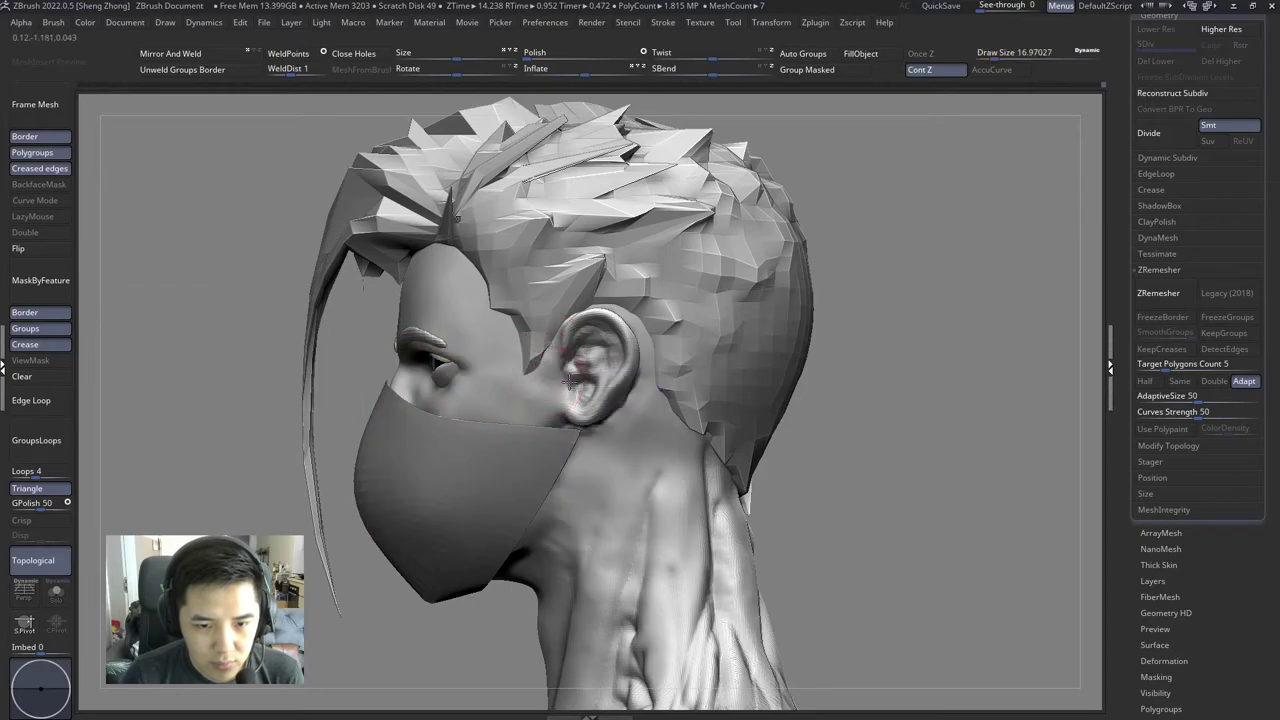
{"action": "mouse_move", "coordinate": [568, 370]}
{"action": "right_mouse_down"}
{"action": "mouse_move", "coordinate": [528, 357]}
{"action": "mouse_move", "coordinate": [580, 365]}
{"action": "mouse_move", "coordinate": [553, 360]}
{"action": "mouse_move", "coordinate": [514, 300]}
{"action": "mouse_move", "coordinate": [549, 398]}
{"action": "mouse_move", "coordinate": [560, 330]}
{"action": "mouse_move", "coordinate": [620, 340]}
{"action": "mouse_move", "coordinate": [600, 447]}
{"action": "right_mouse_up"}
{"action": "key", "text": "space"}
{"action": "key", "text": "alt+Tab"}
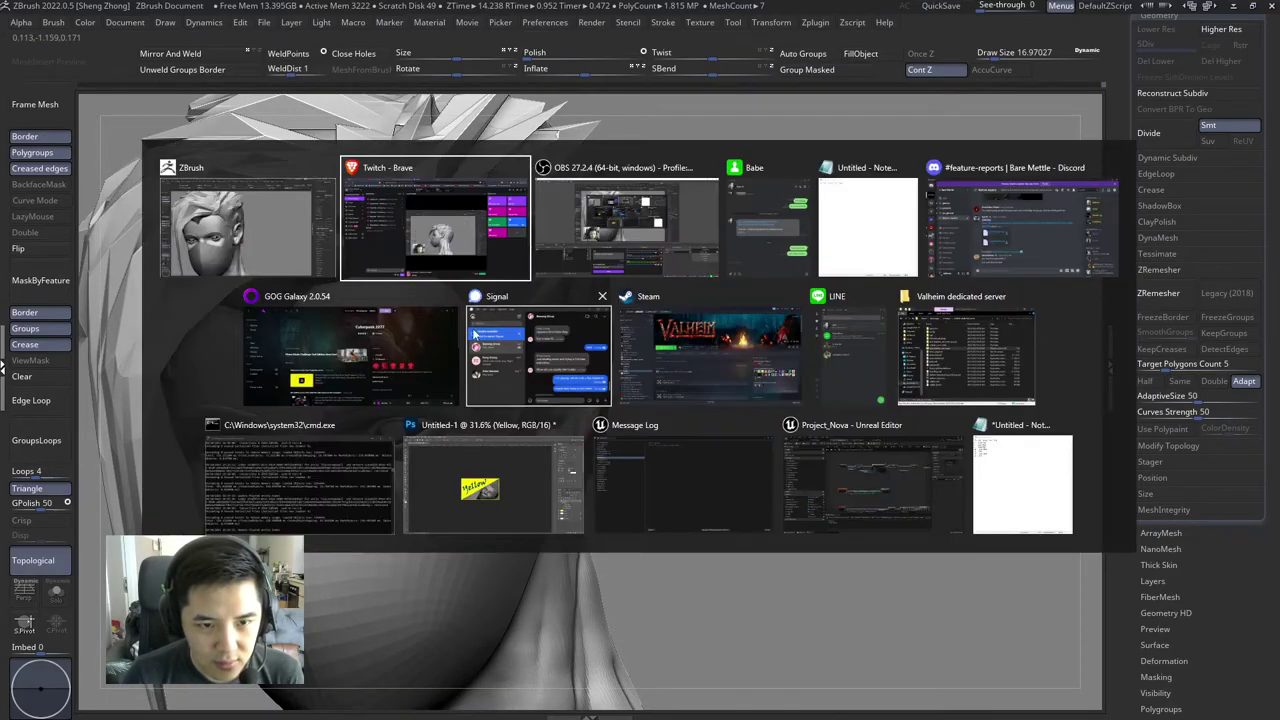
Step: Make PM3D_Sphere3D1 the active subtool and shrink the brush to about 23
{"action": "key", "text": "Escape"}
{"action": "mouse_move", "coordinate": [386, 286]}
{"action": "right_mouse_down"}
{"action": "mouse_move", "coordinate": [543, 486]}
{"action": "mouse_move", "coordinate": [514, 412]}
{"action": "mouse_move", "coordinate": [494, 429]}
{"action": "mouse_move", "coordinate": [510, 402]}
{"action": "mouse_move", "coordinate": [500, 370]}
{"action": "mouse_move", "coordinate": [394, 354]}
{"action": "mouse_move", "coordinate": [470, 330]}
{"action": "mouse_move", "coordinate": [447, 347]}
{"action": "mouse_move", "coordinate": [493, 381]}
{"action": "mouse_move", "coordinate": [515, 370]}
{"action": "right_mouse_up"}
{"action": "left_click", "coordinate": [514, 411], "text": "alt"}
{"action": "key", "text": "space"}
{"action": "left_click", "coordinate": [447, 347], "text": "alt"}
{"action": "key", "text": "space"}
{"action": "key", "text": "space"}
{"action": "left_click_drag", "start_coordinate": [530, 386], "coordinate": [503, 386]}
Step: Pick a new sculpting brush at about 12 and frame the full figure
{"action": "key", "text": "space"}
{"action": "left_click", "coordinate": [466, 392]}
{"action": "left_click", "coordinate": [377, 338]}
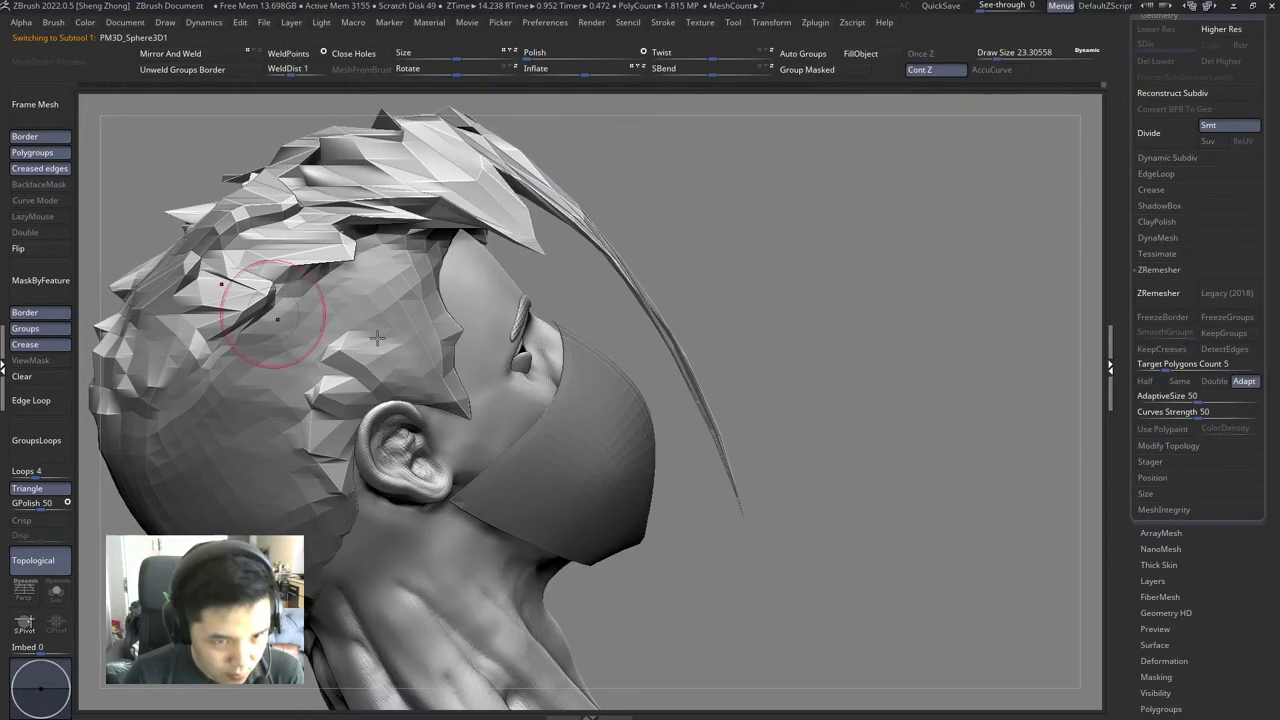
{"action": "right_click_drag", "start_coordinate": [377, 338], "coordinate": [371, 371], "text": "shift"}
{"action": "key", "text": "f"}
{"action": "mouse_move", "coordinate": [466, 297]}
{"action": "right_mouse_down"}
{"action": "mouse_move", "coordinate": [520, 380]}
{"action": "mouse_move", "coordinate": [510, 400]}
{"action": "right_mouse_up"}
{"action": "key", "text": "space"}
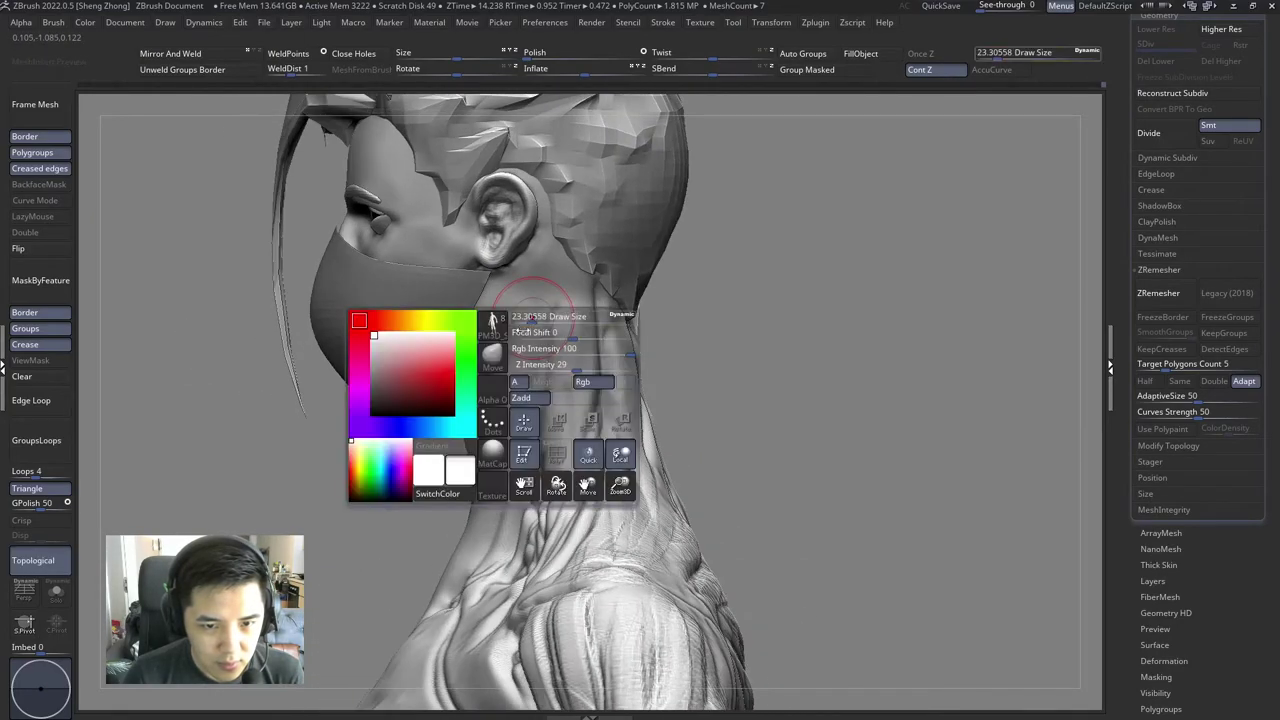
{"action": "left_click", "coordinate": [499, 362]}
{"action": "left_click", "coordinate": [529, 300]}
{"action": "right_click_drag", "start_coordinate": [529, 300], "coordinate": [555, 313], "text": "alt"}
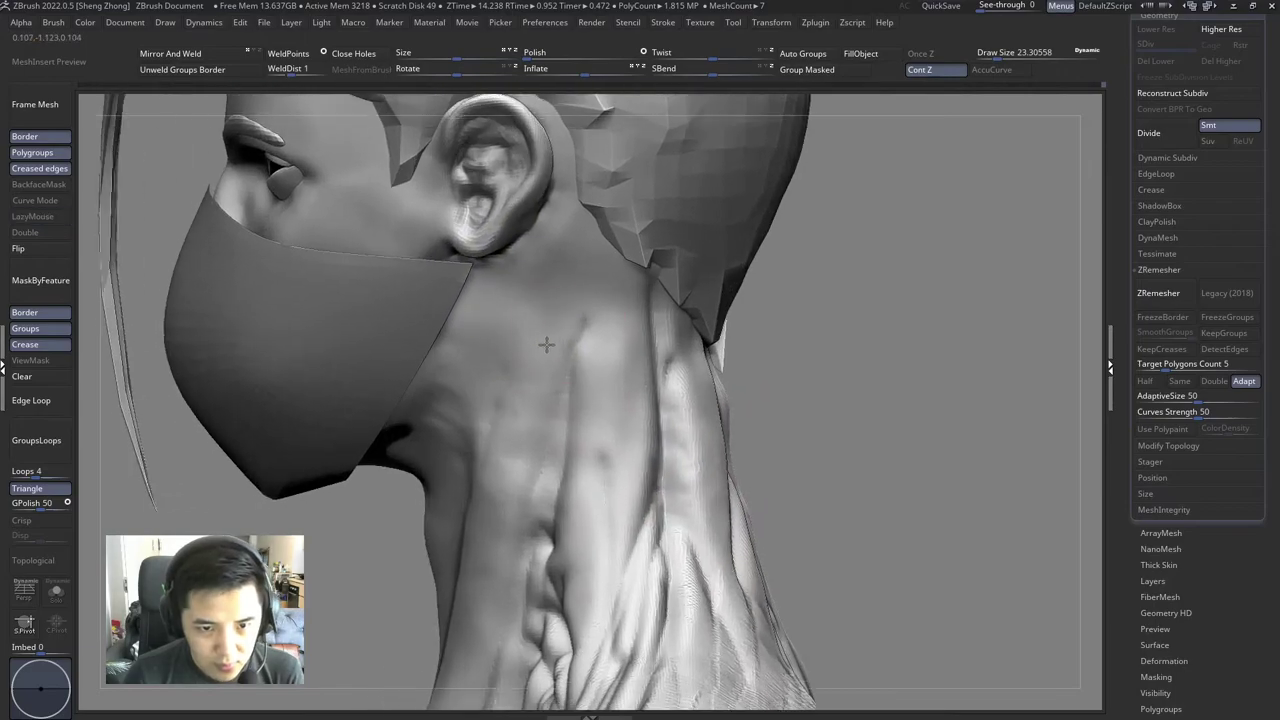
{"action": "key", "text": "space"}
{"action": "left_click_drag", "start_coordinate": [555, 313], "coordinate": [550, 314]}
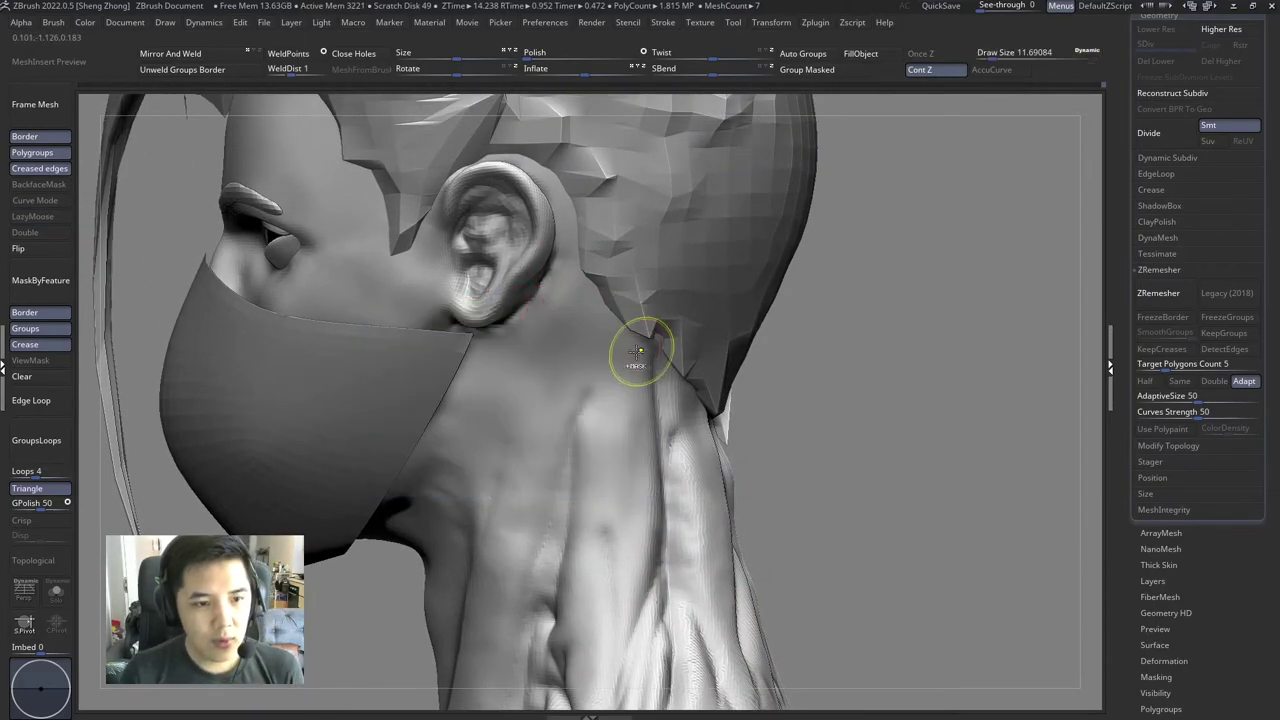
{"action": "key", "text": "f"}
{"action": "right_click_drag", "start_coordinate": [637, 352], "coordinate": [566, 323], "text": "shift"}
{"action": "mouse_move", "coordinate": [543, 371]}
{"action": "right_mouse_down", "text": "alt"}
{"action": "mouse_move", "coordinate": [527, 341]}
{"action": "mouse_move", "coordinate": [563, 381]}
{"action": "mouse_move", "coordinate": [529, 360]}
{"action": "mouse_move", "coordinate": [460, 362]}
{"action": "mouse_move", "coordinate": [454, 341]}
{"action": "mouse_move", "coordinate": [511, 376]}
{"action": "right_mouse_up", "text": "alt"}
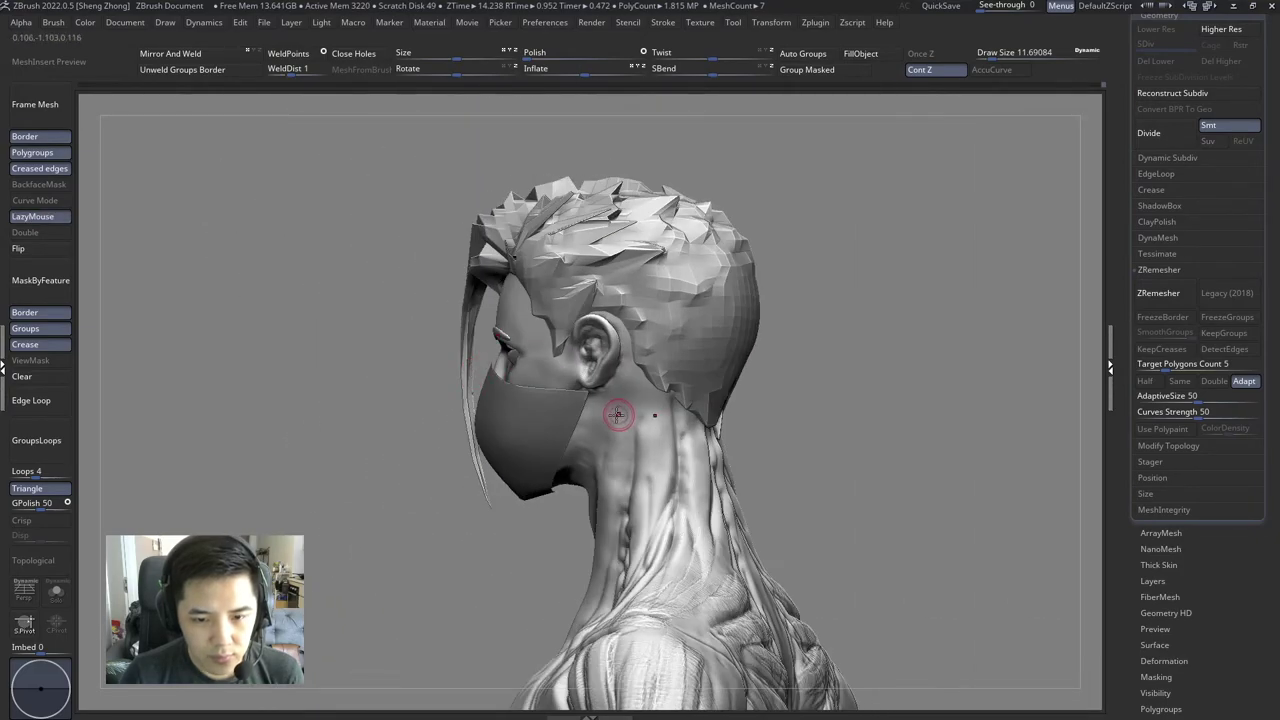
Step: Shrink the brush to about 6.6 and draw thin vein lines down the side of the neck
{"action": "mouse_move", "coordinate": [617, 414]}
{"action": "right_mouse_down"}
{"action": "mouse_move", "coordinate": [543, 329]}
{"action": "mouse_move", "coordinate": [471, 409]}
{"action": "right_mouse_up"}
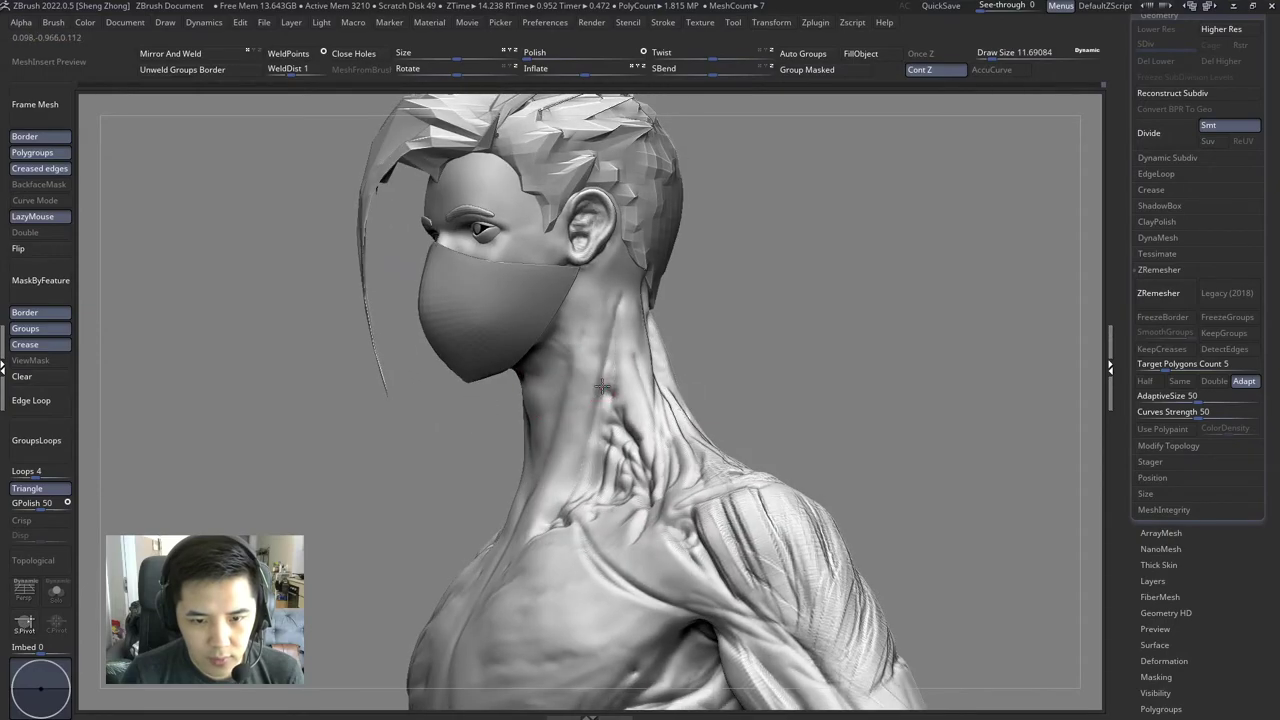
{"action": "right_click_drag", "start_coordinate": [602, 388], "coordinate": [563, 308]}
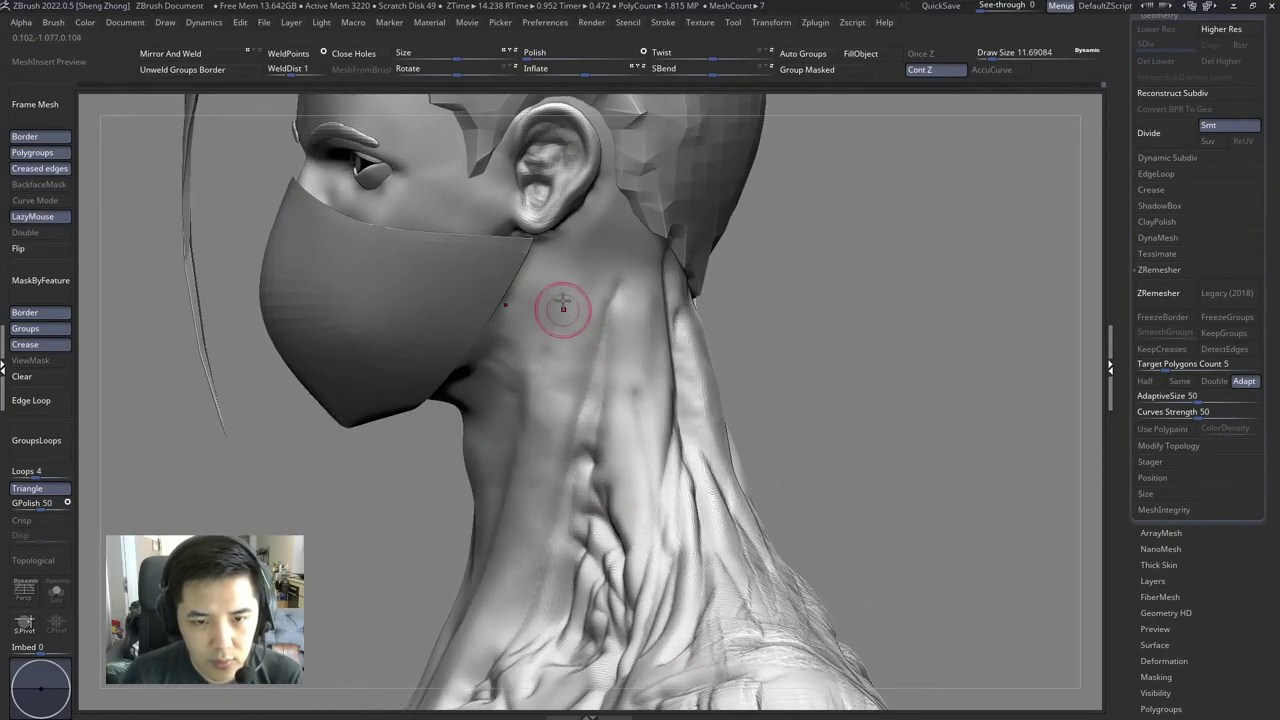
{"action": "key", "text": "space"}
{"action": "left_click_drag", "start_coordinate": [575, 276], "coordinate": [554, 277]}
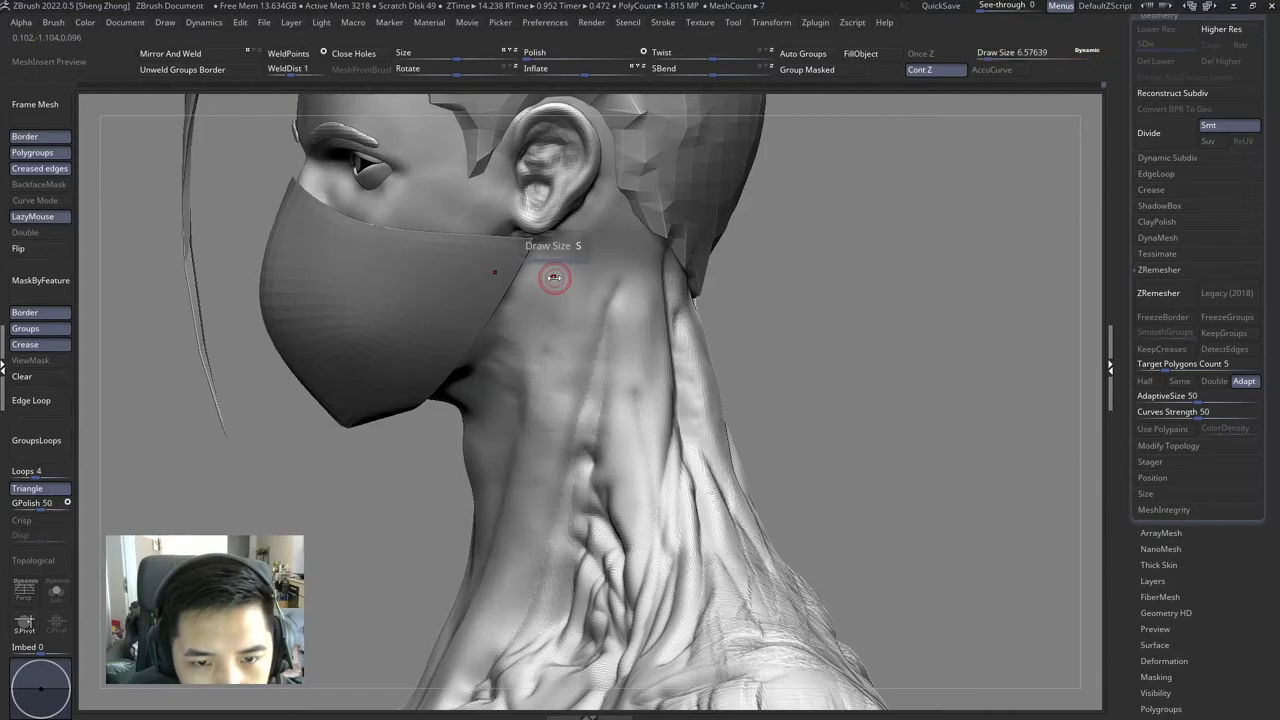
{"action": "right_click_drag", "start_coordinate": [554, 277], "coordinate": [541, 292]}
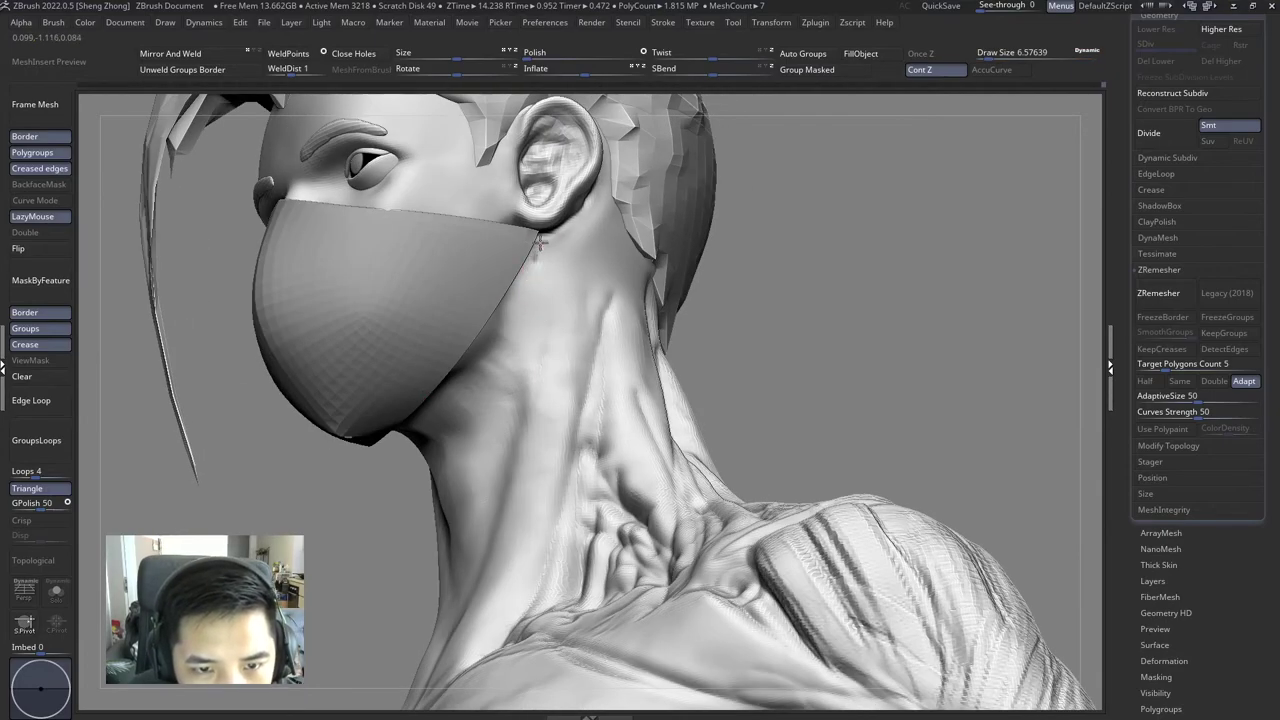
{"action": "left_click_drag", "start_coordinate": [538, 324], "coordinate": [517, 408]}
{"action": "right_click_drag", "start_coordinate": [517, 451], "coordinate": [548, 451]}
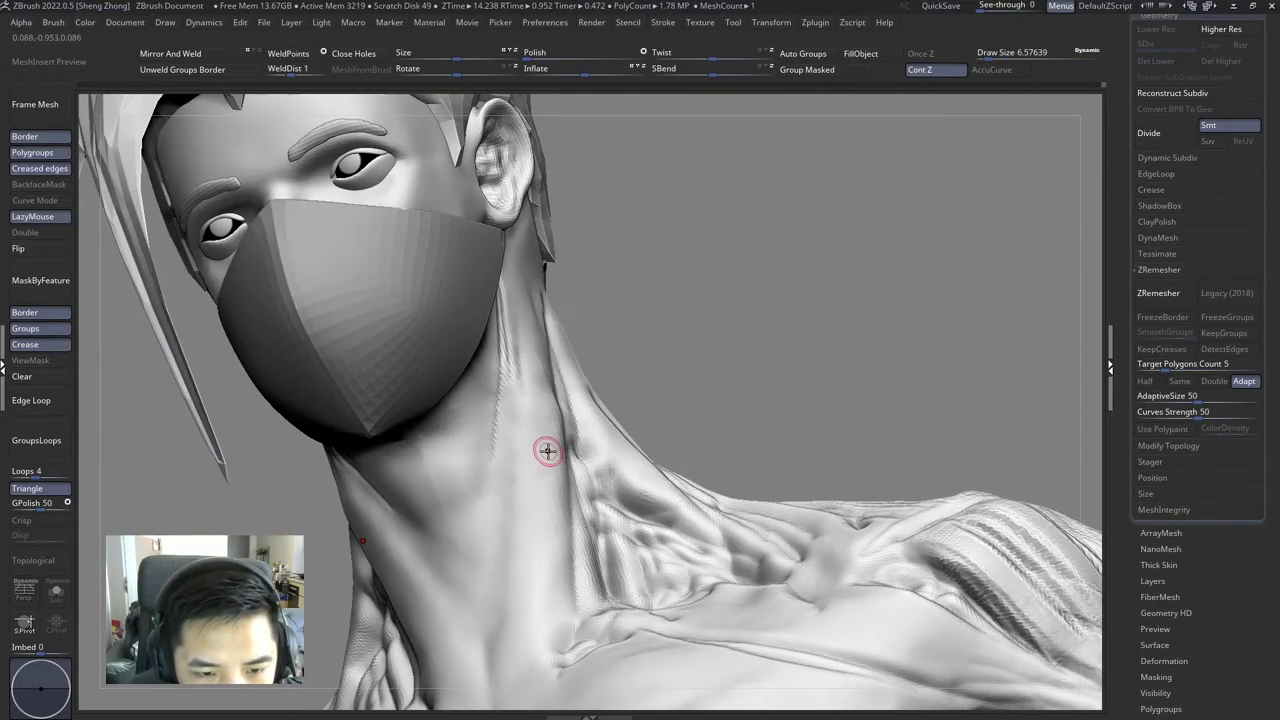
{"action": "left_click_drag", "start_coordinate": [502, 358], "coordinate": [484, 554]}
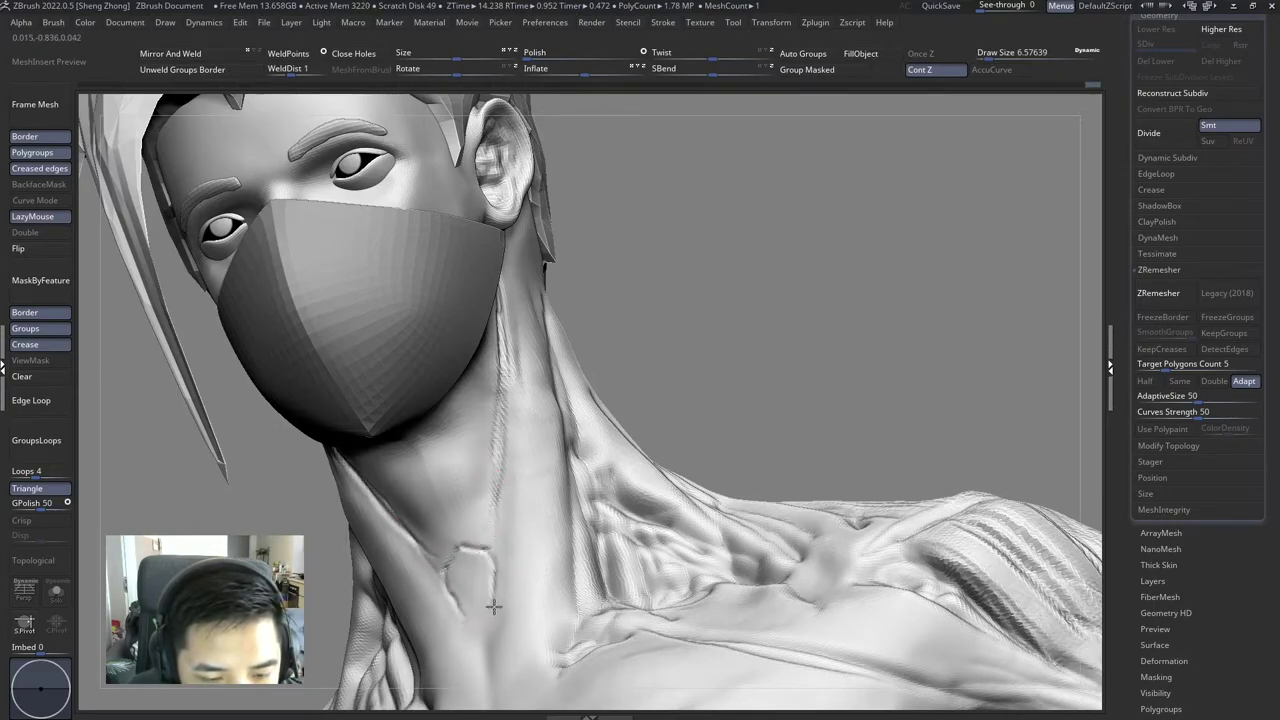
{"action": "left_click_drag", "start_coordinate": [497, 551], "coordinate": [497, 555]}
{"action": "mouse_move", "coordinate": [524, 505]}
{"action": "right_mouse_down"}
{"action": "mouse_move", "coordinate": [498, 434]}
{"action": "mouse_move", "coordinate": [523, 457]}
{"action": "mouse_move", "coordinate": [491, 457]}
{"action": "mouse_move", "coordinate": [519, 431]}
{"action": "right_mouse_up"}
Step: Make the body mesh active, review the neck and chest from side angles, and open the brush library
{"action": "key", "text": "l"}
{"action": "right_click_drag", "start_coordinate": [509, 317], "coordinate": [500, 316]}
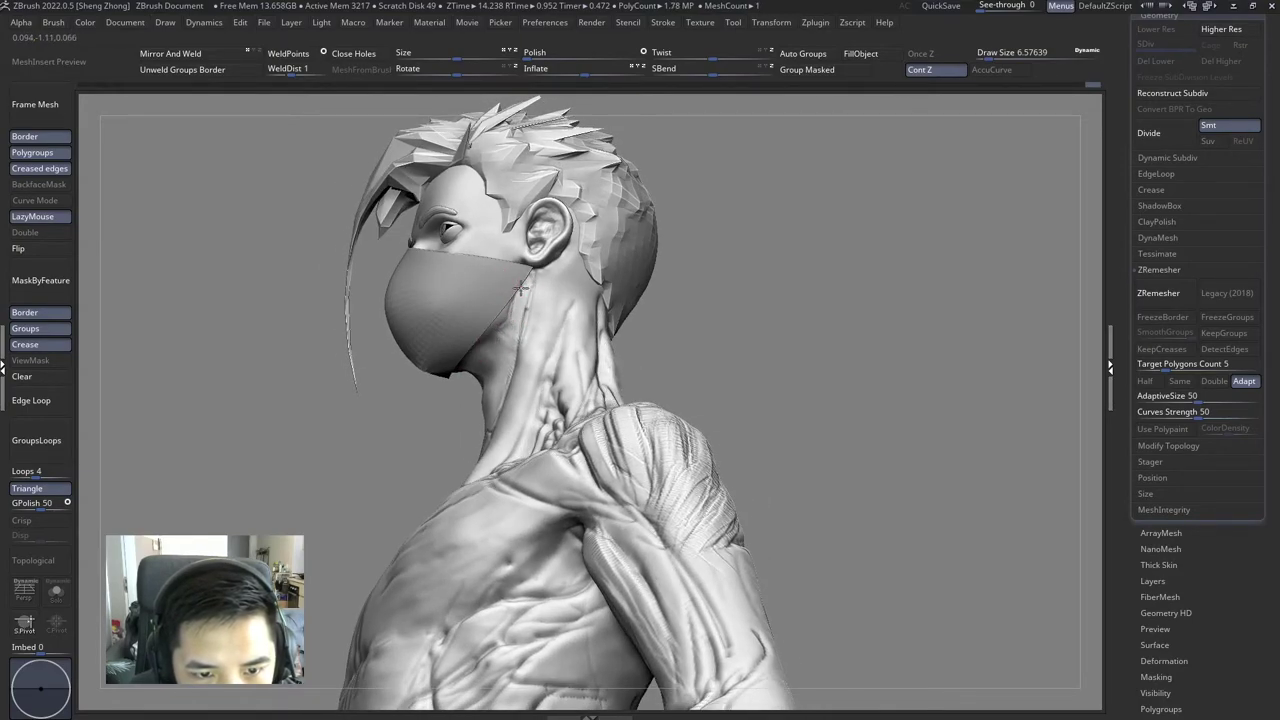
{"action": "right_click_drag", "start_coordinate": [480, 355], "coordinate": [466, 390]}
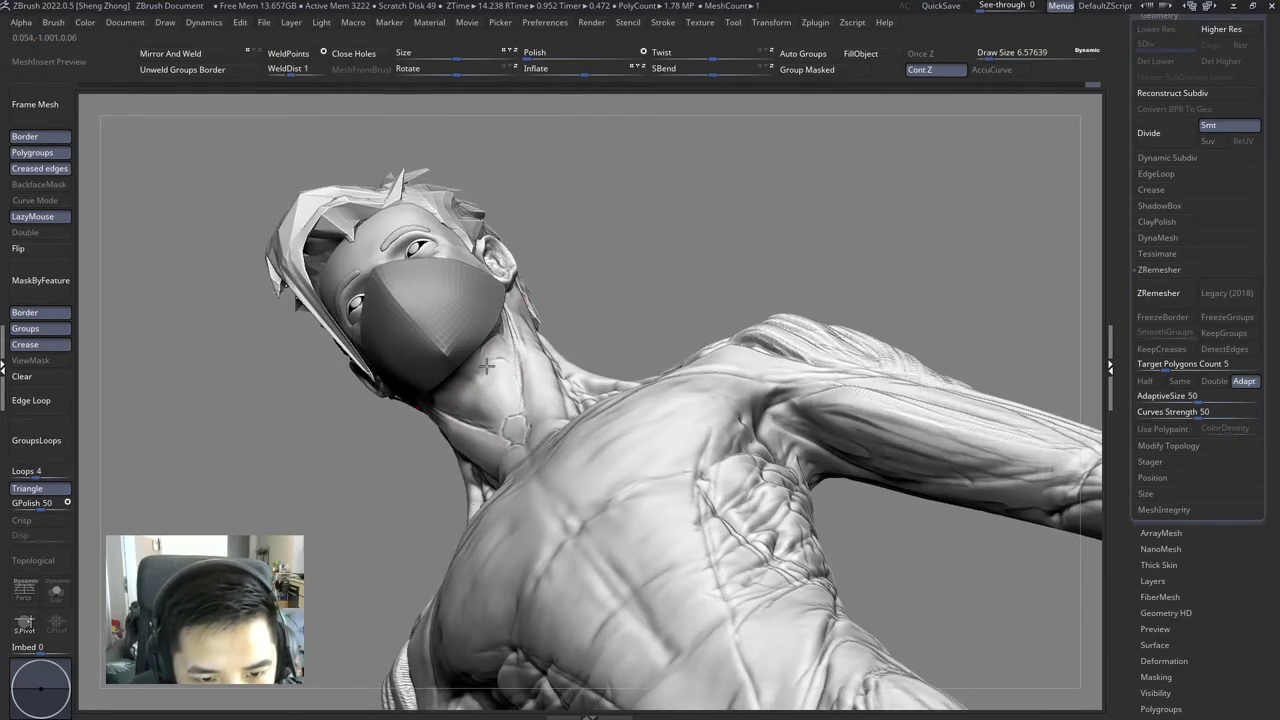
{"action": "right_click_drag", "start_coordinate": [492, 381], "coordinate": [503, 366]}
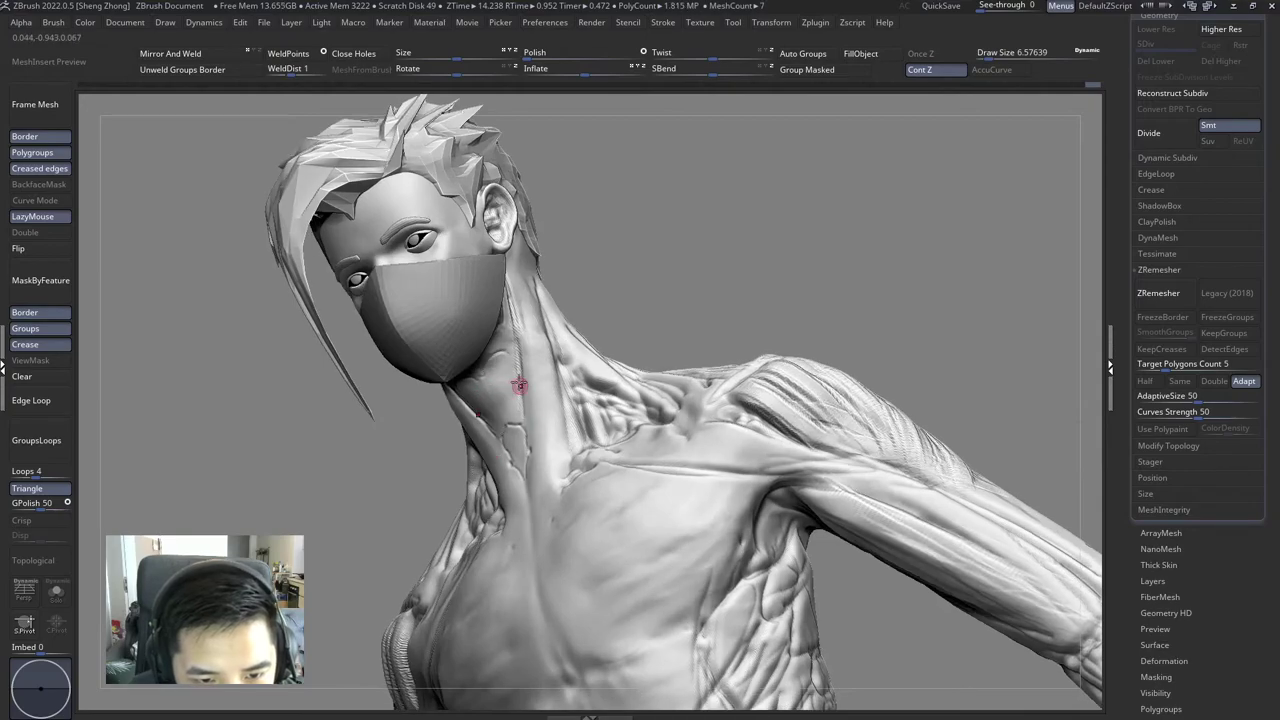
{"action": "left_click", "coordinate": [511, 403], "text": "alt"}
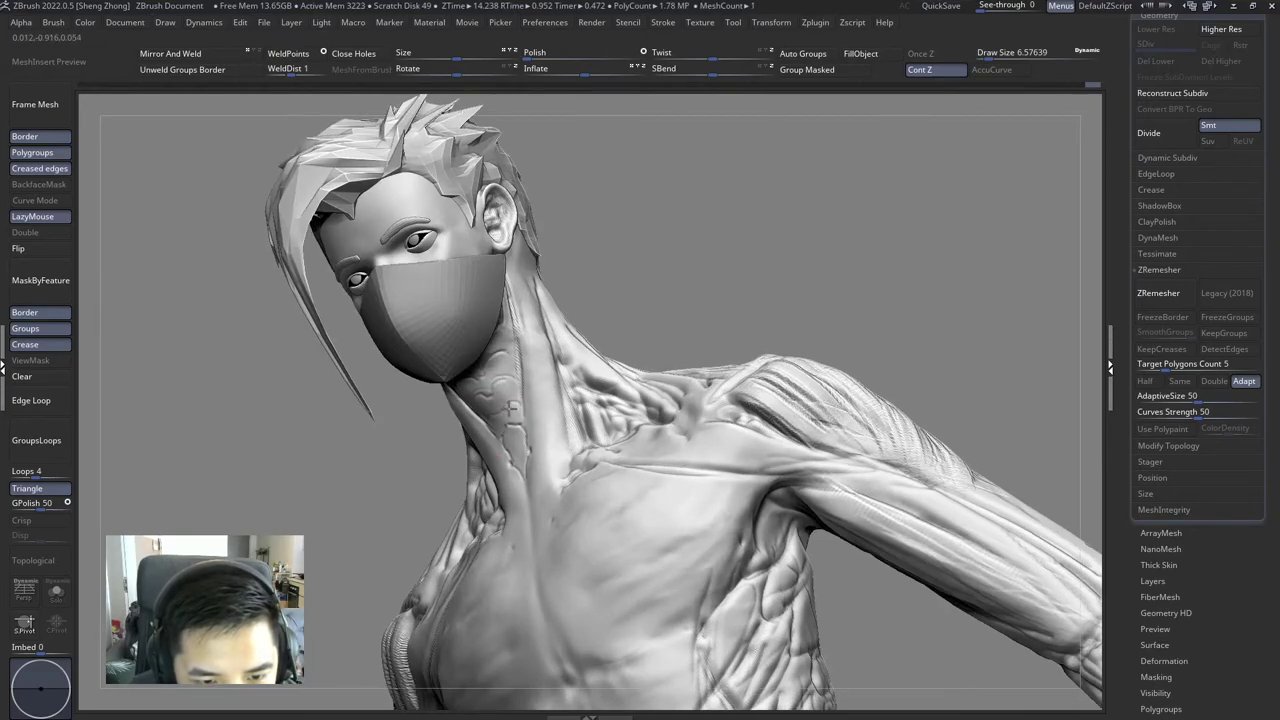
{"action": "mouse_move", "coordinate": [496, 411]}
{"action": "right_mouse_down"}
{"action": "mouse_move", "coordinate": [554, 463]}
{"action": "mouse_move", "coordinate": [486, 474]}
{"action": "mouse_move", "coordinate": [500, 471]}
{"action": "mouse_move", "coordinate": [480, 518]}
{"action": "mouse_move", "coordinate": [452, 527]}
{"action": "right_mouse_up"}
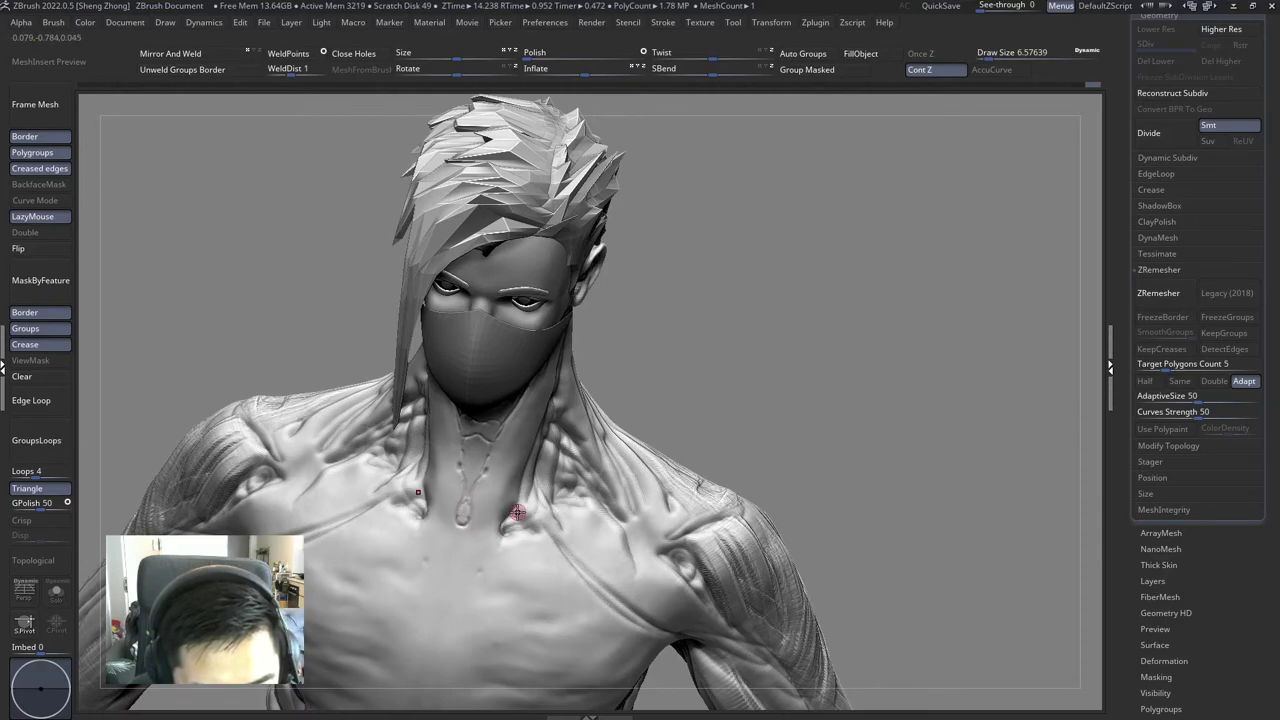
{"action": "right_click_drag", "start_coordinate": [517, 513], "coordinate": [491, 470]}
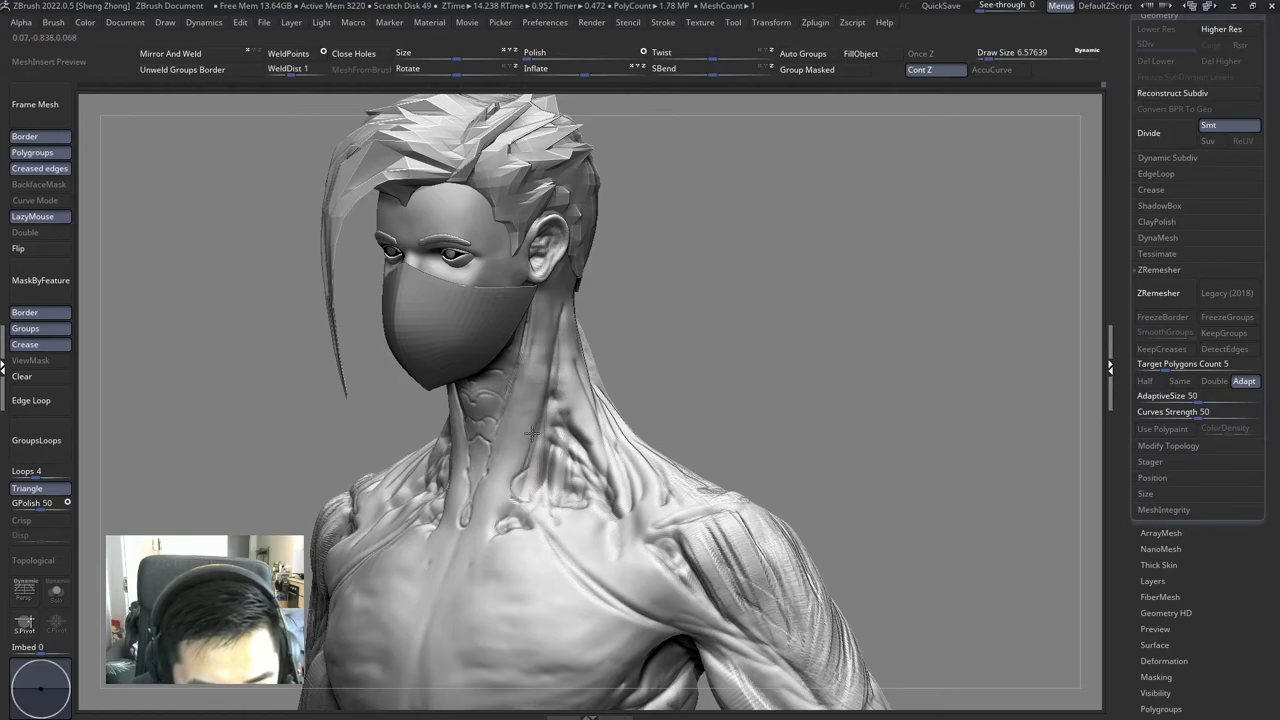
{"action": "right_click_drag", "start_coordinate": [548, 368], "coordinate": [539, 336]}
{"action": "right_click_drag", "start_coordinate": [551, 288], "coordinate": [514, 286]}
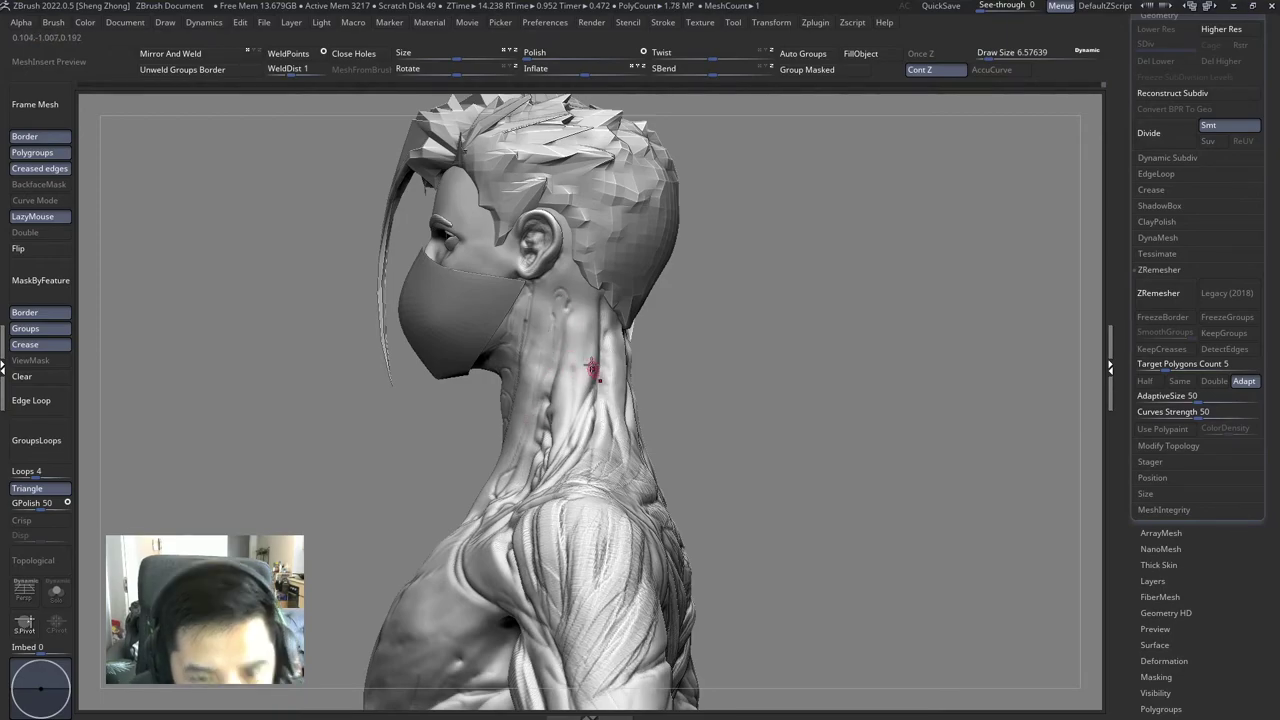
{"action": "right_click_drag", "start_coordinate": [586, 371], "coordinate": [577, 365]}
{"action": "key", "text": "f"}
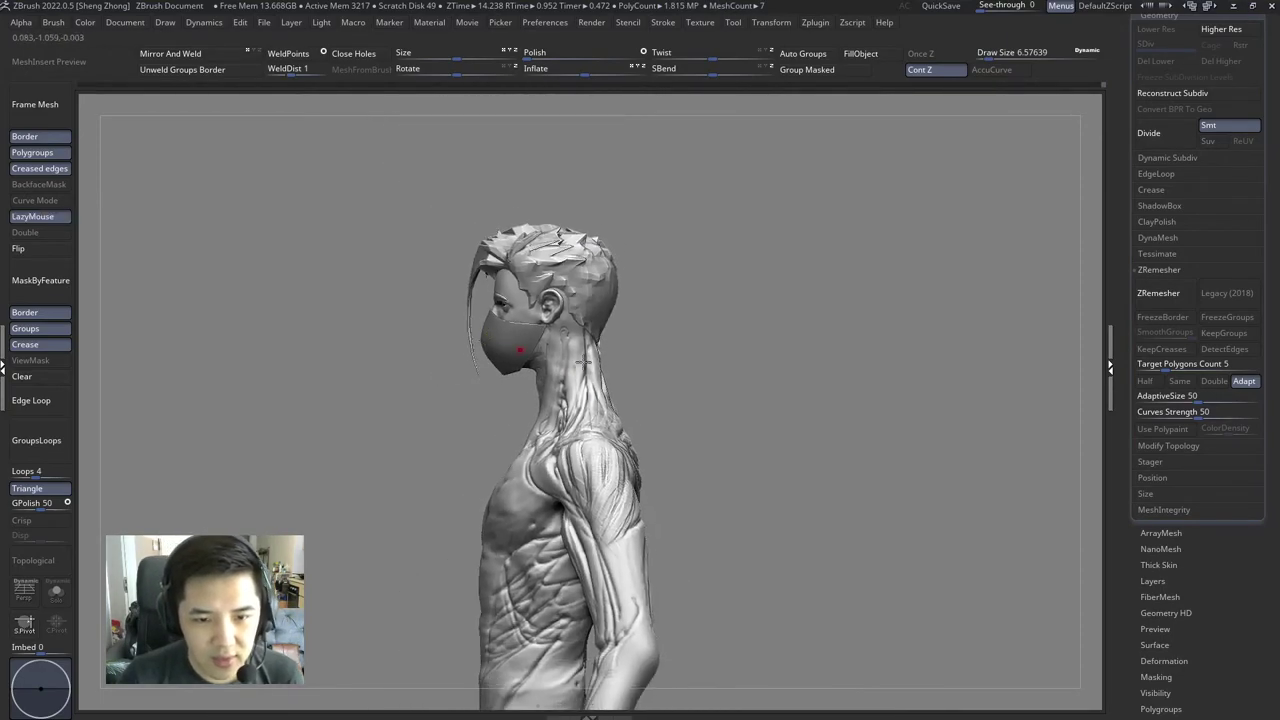
{"action": "key", "text": "space"}
{"action": "left_click", "coordinate": [548, 413]}
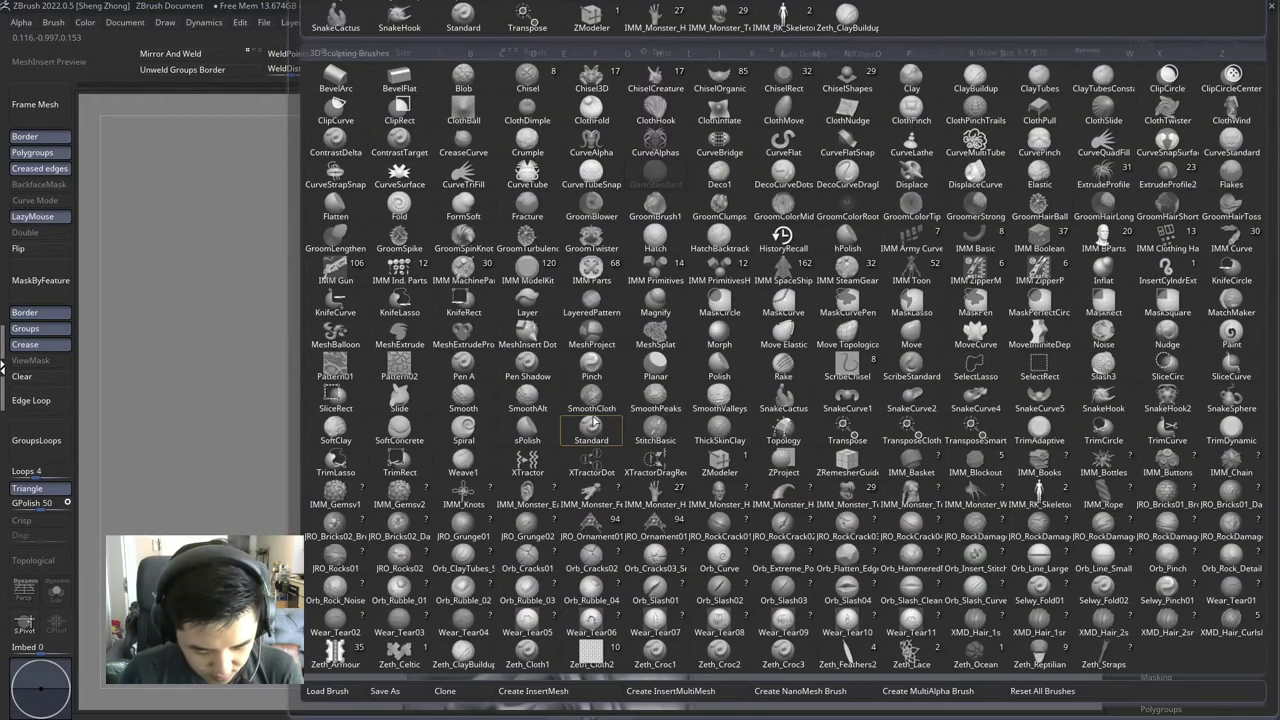
Step: Smooth the neck behind the ear with the Smooth brush at about 46
{"action": "left_click", "coordinate": [548, 413]}
{"action": "key", "text": "f"}
{"action": "right_click_drag", "start_coordinate": [968, 587], "coordinate": [608, 380]}
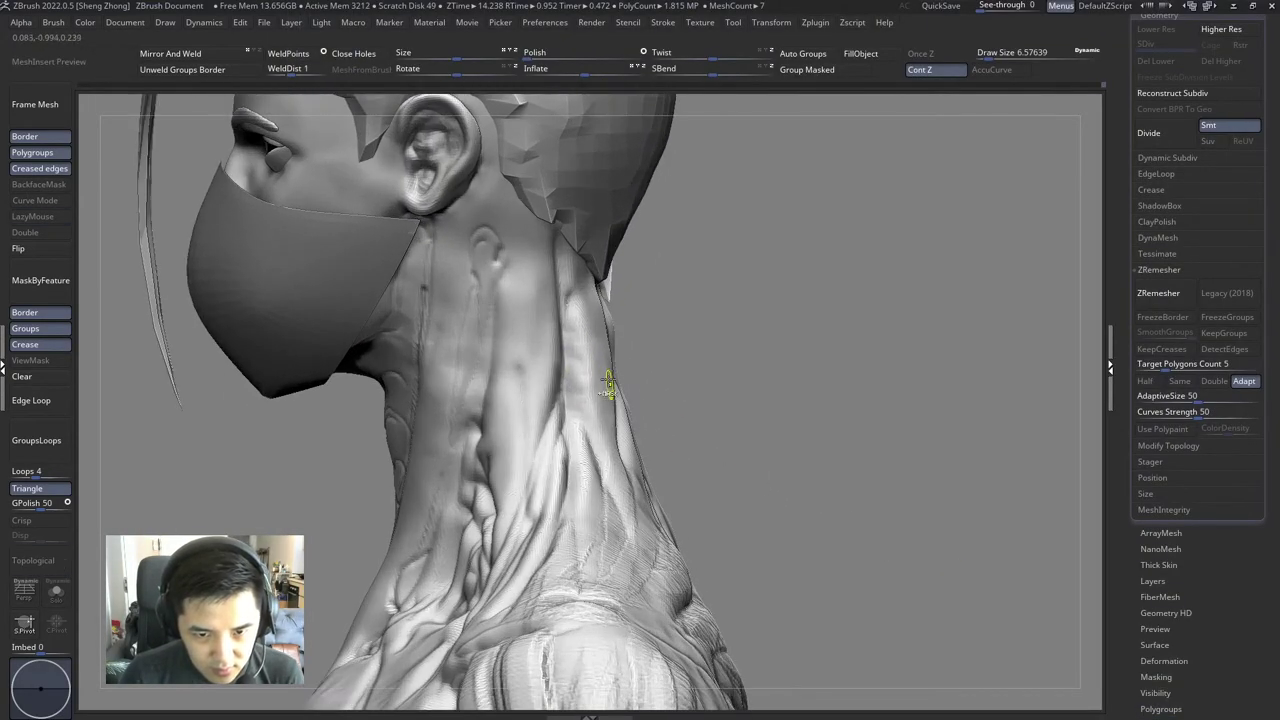
{"action": "key", "text": "space"}
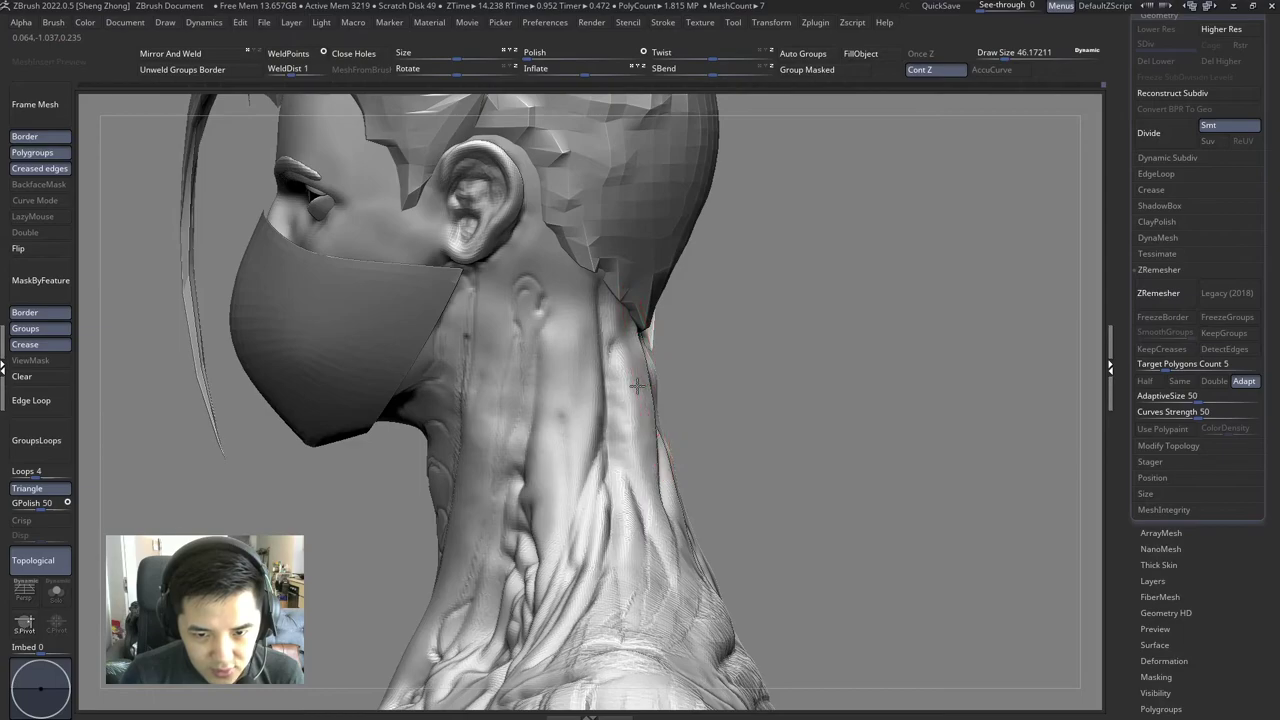
{"action": "left_click_drag", "start_coordinate": [650, 382], "coordinate": [640, 400], "text": "shift"}
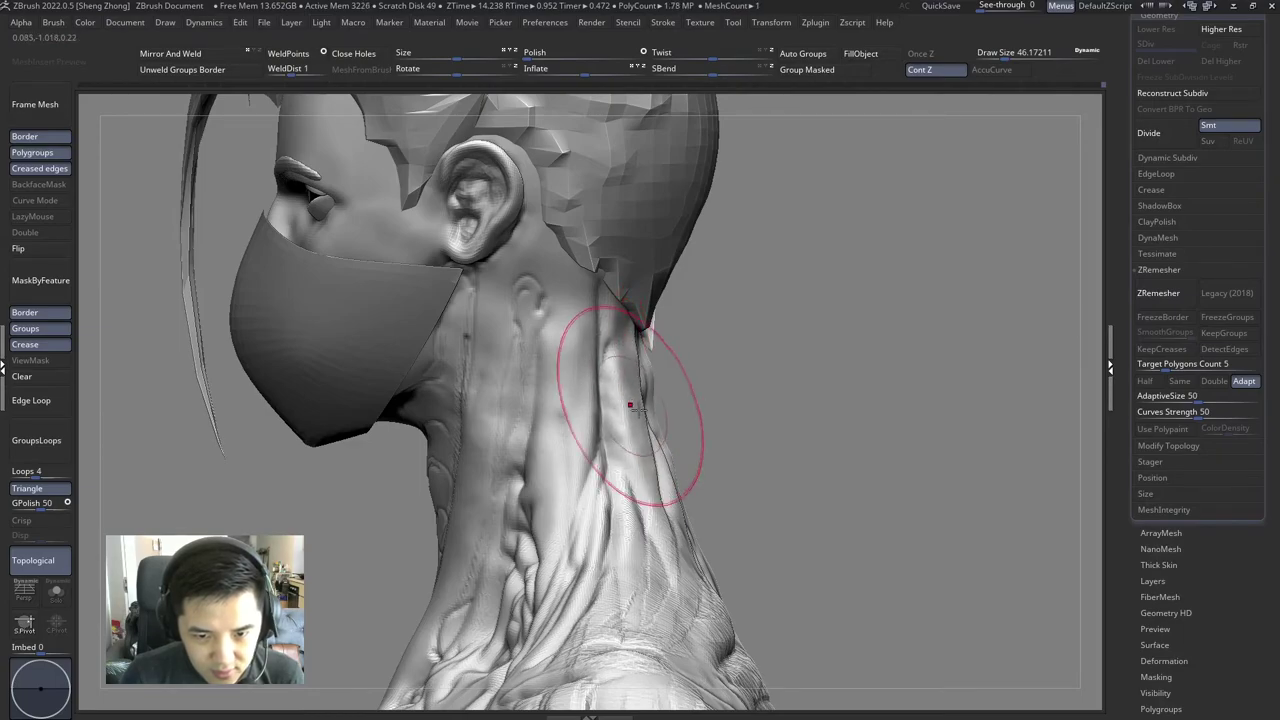
Step: Orbit around the front and back of the torso, resizing the brush to 71, 37, then about 104
{"action": "right_click_drag", "start_coordinate": [621, 403], "coordinate": [658, 406]}
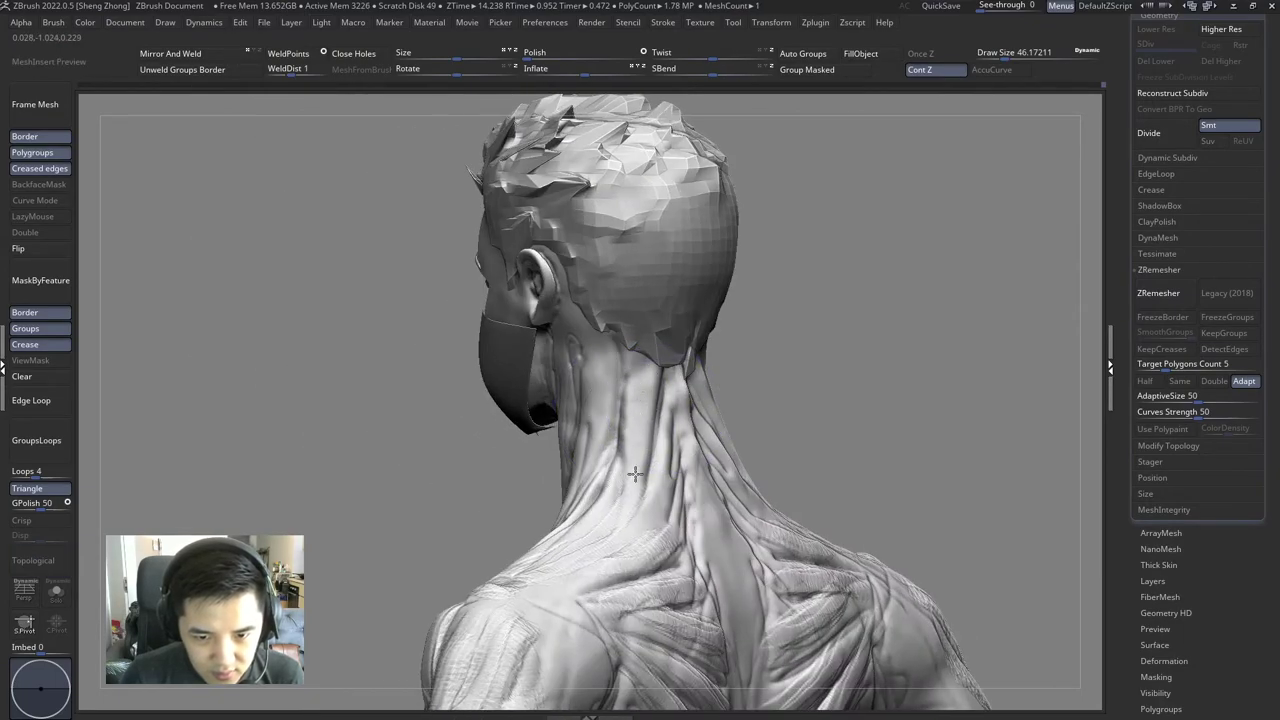
{"action": "mouse_move", "coordinate": [634, 474]}
{"action": "right_mouse_down"}
{"action": "mouse_move", "coordinate": [717, 429]}
{"action": "mouse_move", "coordinate": [686, 420]}
{"action": "mouse_move", "coordinate": [657, 371]}
{"action": "mouse_move", "coordinate": [600, 514]}
{"action": "right_mouse_up"}
{"action": "key", "text": "space"}
{"action": "key", "text": "space"}
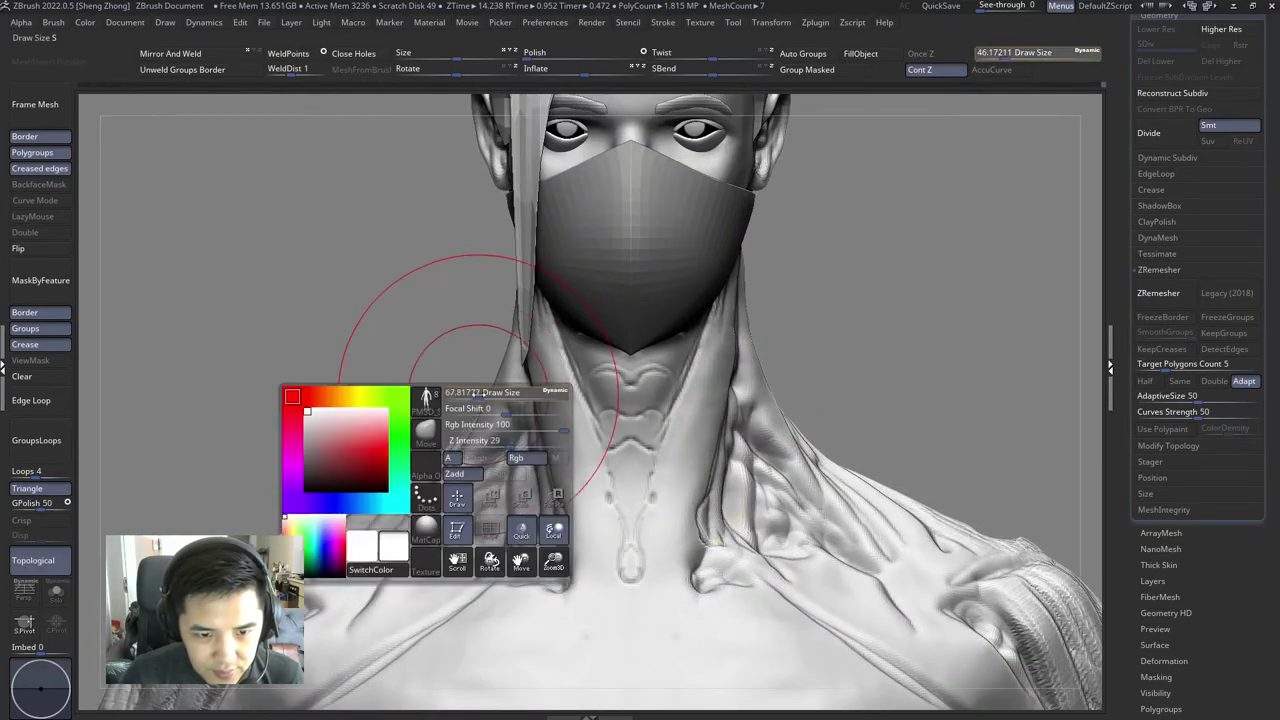
{"action": "left_click_drag", "start_coordinate": [477, 393], "coordinate": [486, 393]}
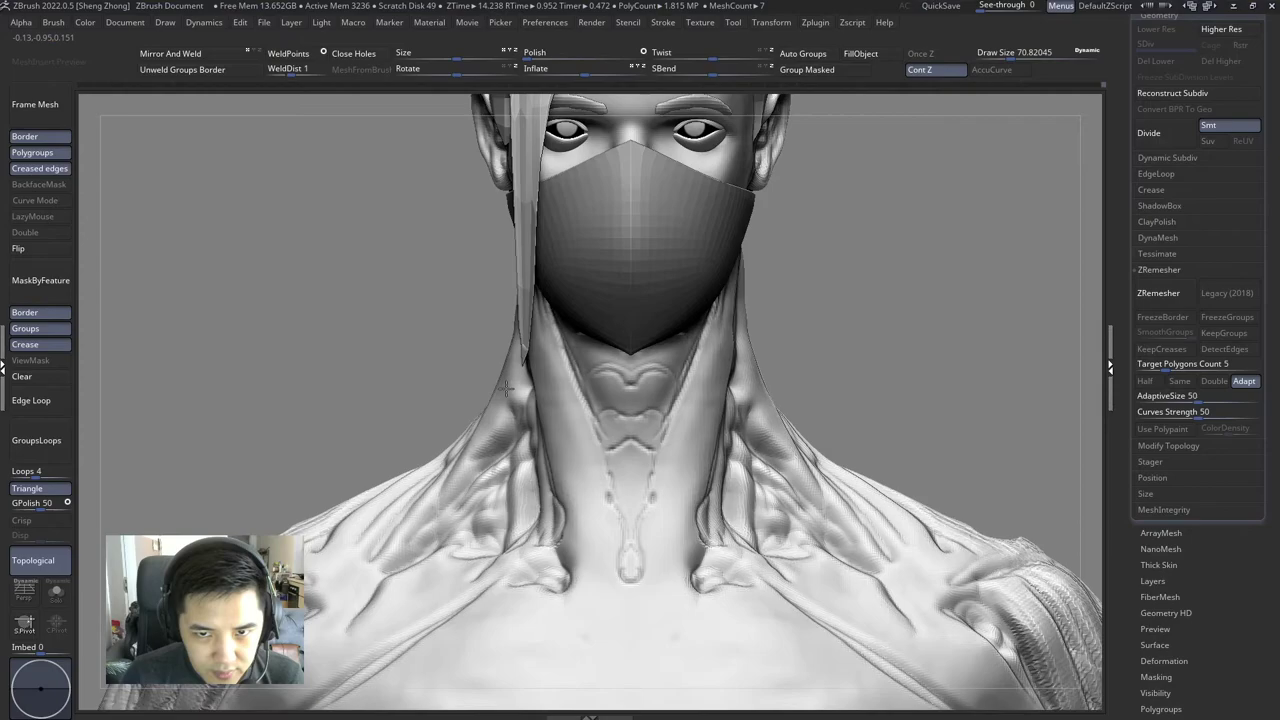
{"action": "key", "text": "space"}
{"action": "left_click_drag", "start_coordinate": [745, 285], "coordinate": [718, 285]}
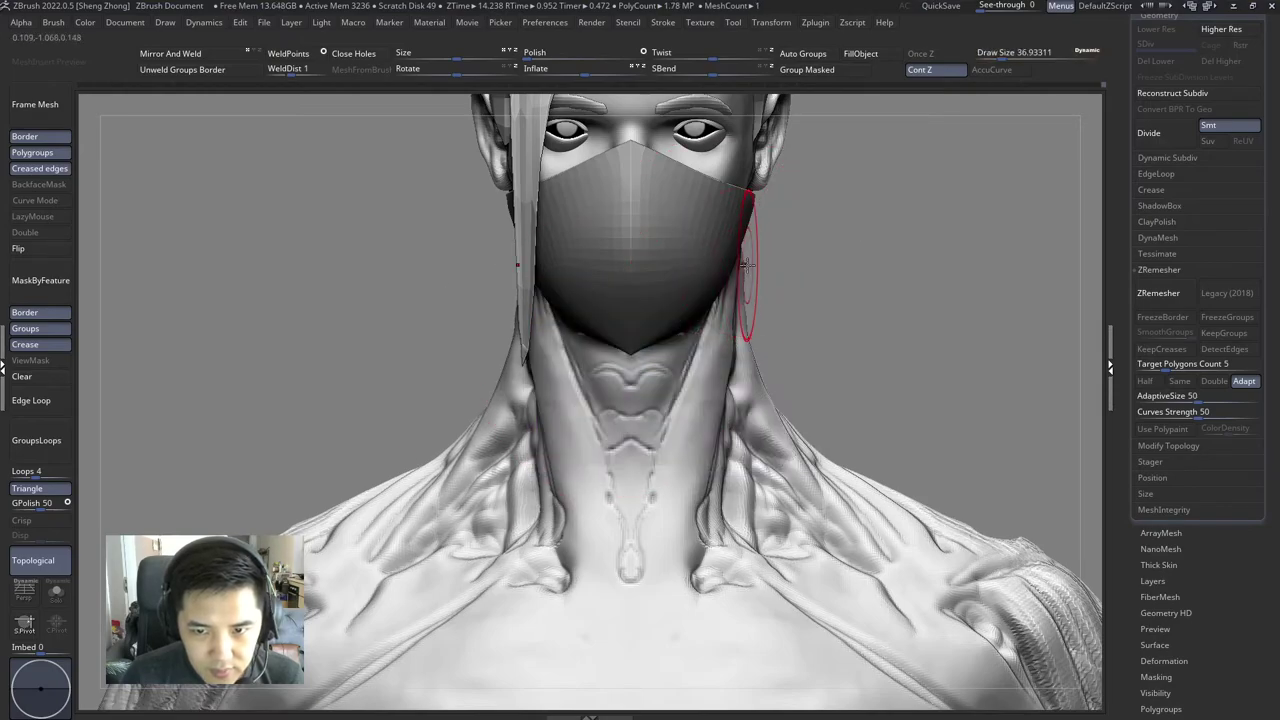
{"action": "mouse_move", "coordinate": [740, 265]}
{"action": "right_mouse_down", "text": "alt"}
{"action": "mouse_move", "coordinate": [571, 266]}
{"action": "mouse_move", "coordinate": [760, 277]}
{"action": "mouse_move", "coordinate": [685, 312]}
{"action": "mouse_move", "coordinate": [563, 306]}
{"action": "mouse_move", "coordinate": [662, 388]}
{"action": "mouse_move", "coordinate": [551, 386]}
{"action": "mouse_move", "coordinate": [677, 286]}
{"action": "right_mouse_up", "text": "alt"}
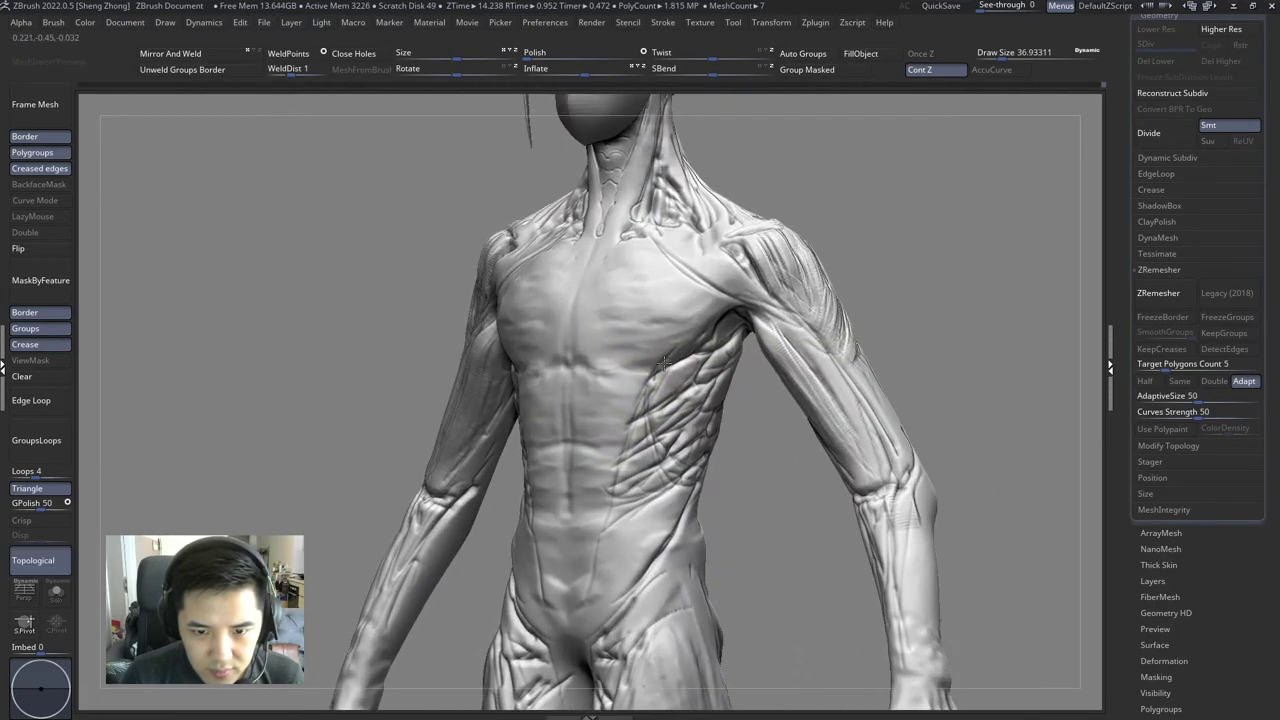
{"action": "key", "text": "space"}
{"action": "mouse_move", "coordinate": [695, 424]}
{"action": "right_mouse_down"}
{"action": "mouse_move", "coordinate": [696, 487]}
{"action": "mouse_move", "coordinate": [667, 443]}
{"action": "mouse_move", "coordinate": [531, 429]}
{"action": "mouse_move", "coordinate": [600, 392]}
{"action": "right_mouse_up"}
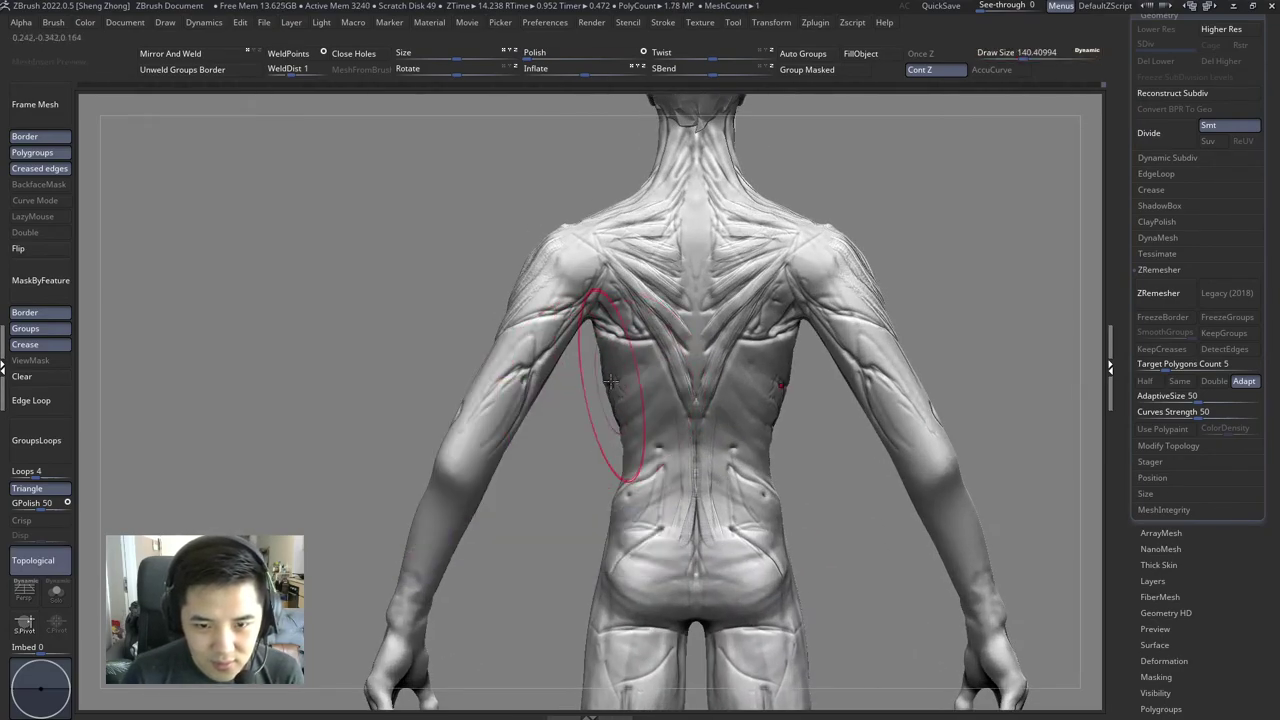
{"action": "key", "text": "space"}
{"action": "mouse_move", "coordinate": [610, 381]}
{"action": "left_mouse_down"}
{"action": "mouse_move", "coordinate": [594, 335]}
{"action": "mouse_move", "coordinate": [686, 329]}
{"action": "left_mouse_up"}
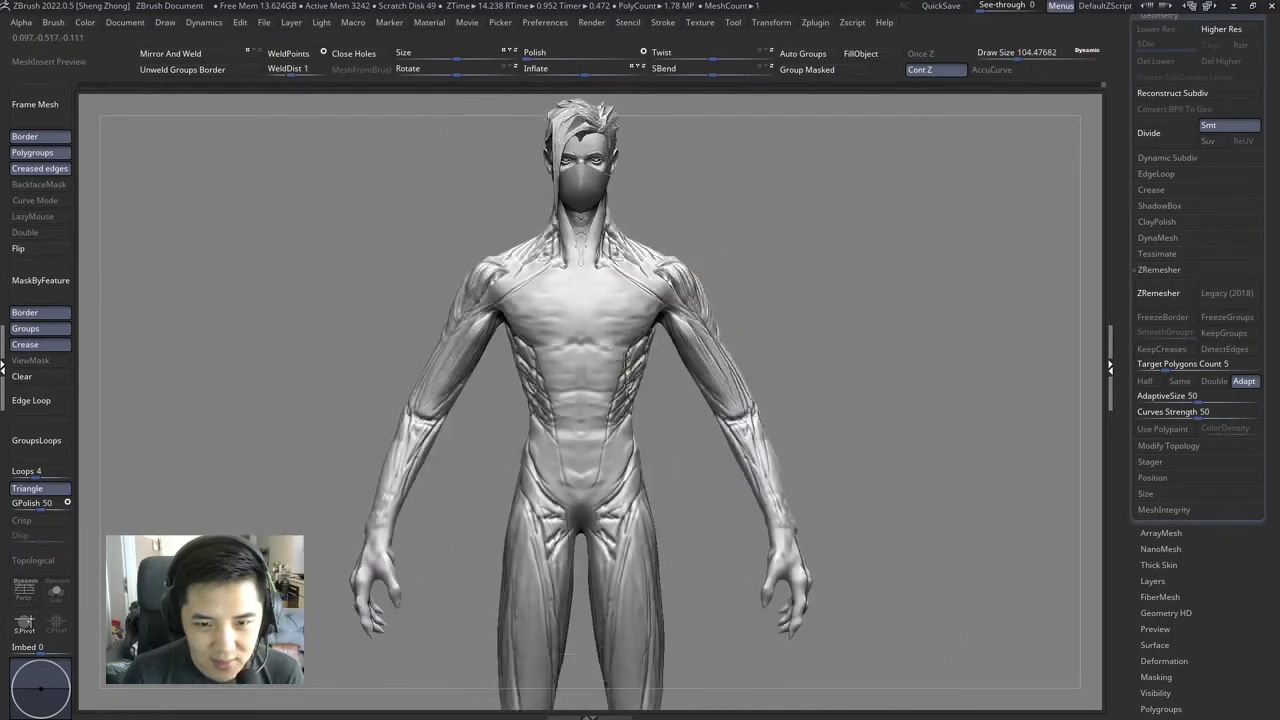
Step: Tumble the figure to view the torso and resize the brush to about 51, then about 90
{"action": "scroll", "coordinate": [491, 365], "scroll_direction": "down", "scroll_amount": 3}
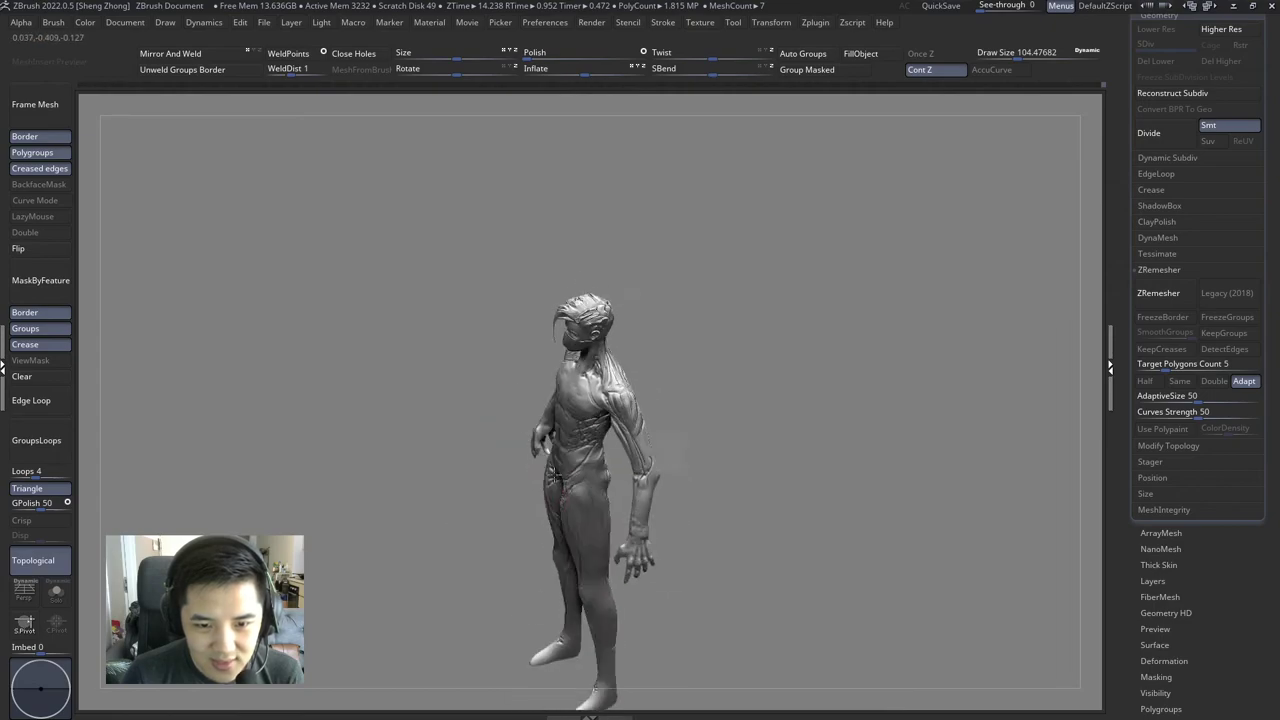
{"action": "mouse_move", "coordinate": [491, 365]}
{"action": "left_mouse_down"}
{"action": "mouse_move", "coordinate": [547, 448]}
{"action": "mouse_move", "coordinate": [543, 400]}
{"action": "left_mouse_up"}
{"action": "scroll", "coordinate": [543, 371], "scroll_direction": "up", "scroll_amount": 5}
{"action": "key", "text": "space"}
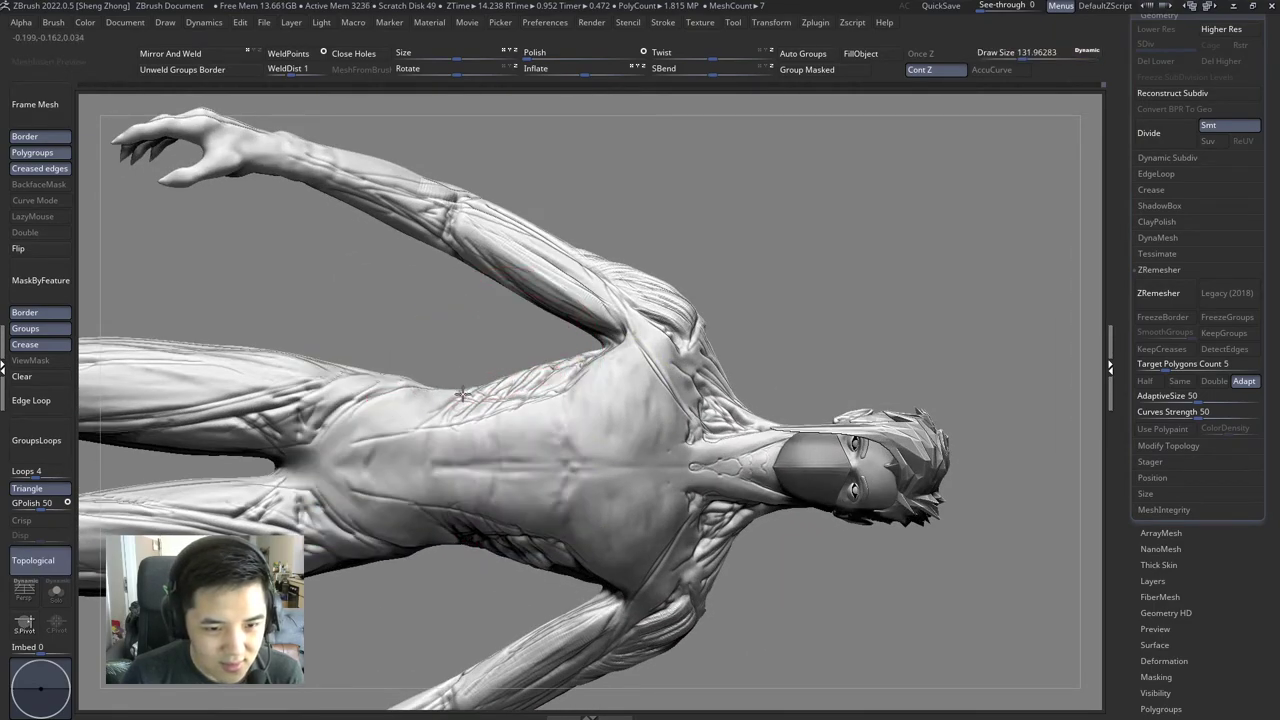
{"action": "key", "text": "space"}
{"action": "left_click_drag", "start_coordinate": [462, 390], "coordinate": [428, 385]}
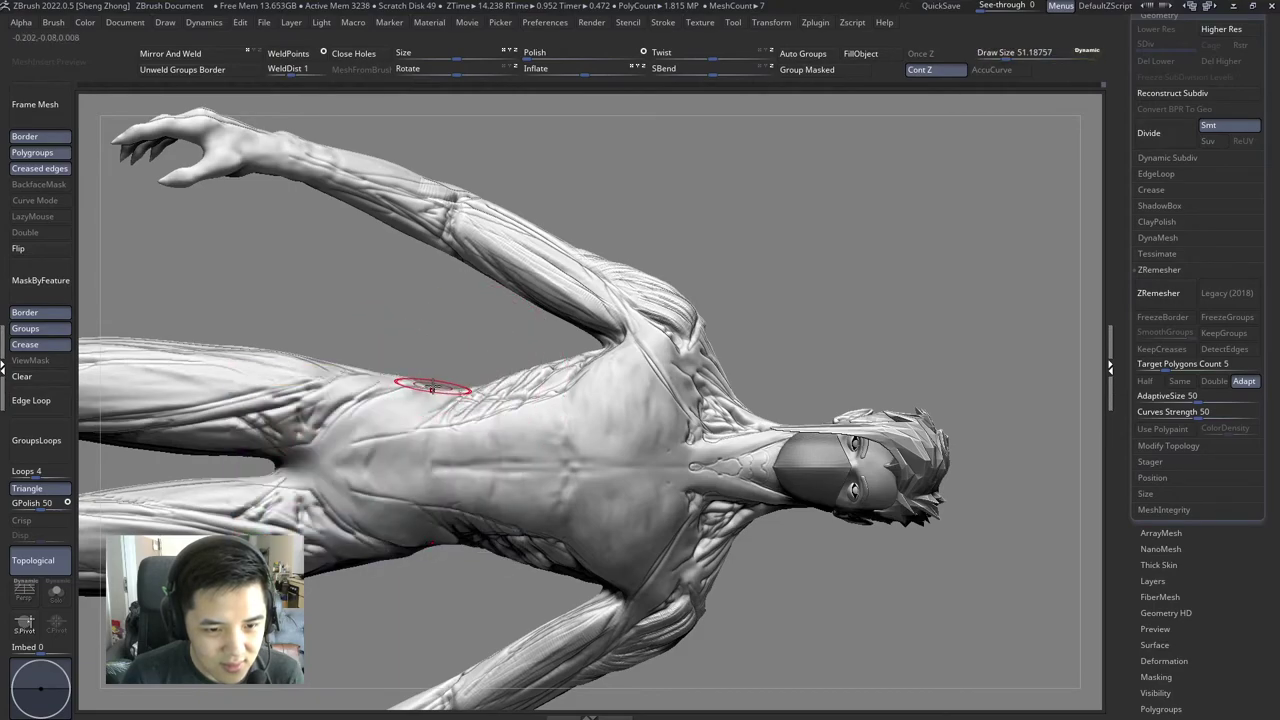
{"action": "key", "text": "space"}
{"action": "left_click_drag", "start_coordinate": [434, 374], "coordinate": [420, 383]}
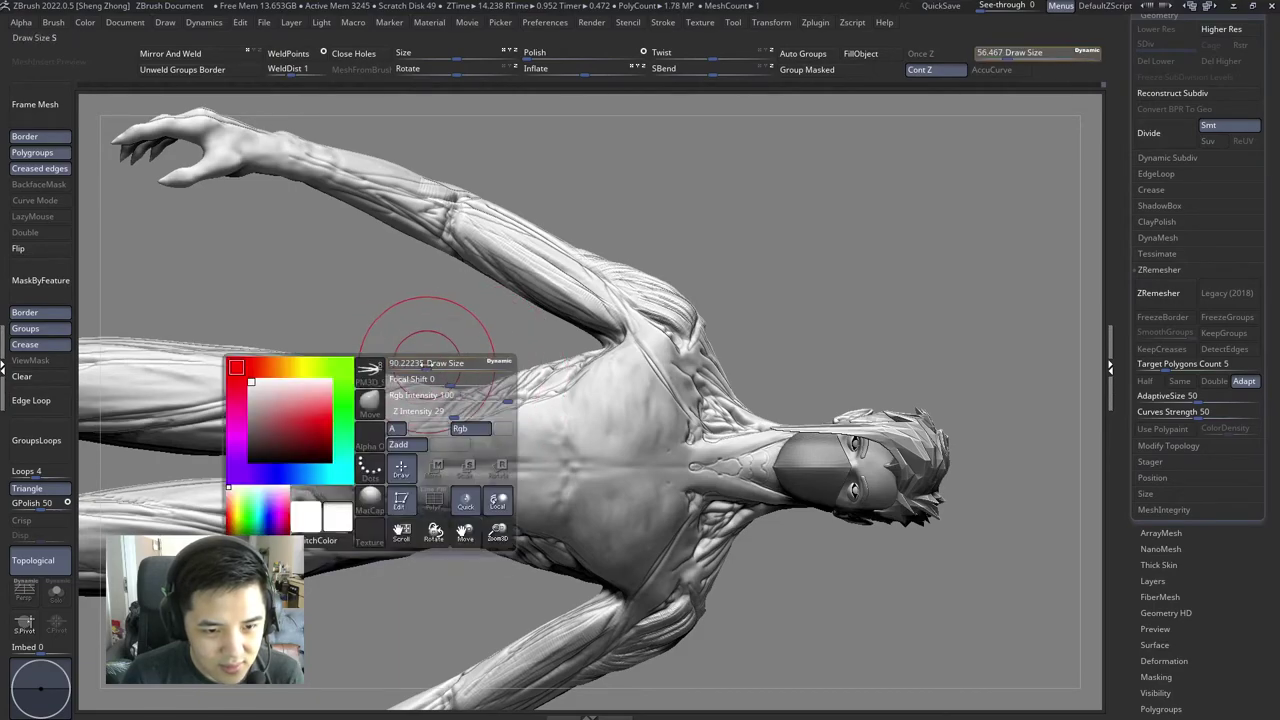
Step: Stand the figure upright facing front, zoom onto the chest, and shrink the brush to about 11.7
{"action": "scroll", "coordinate": [345, 357], "scroll_direction": "down", "scroll_amount": 2}
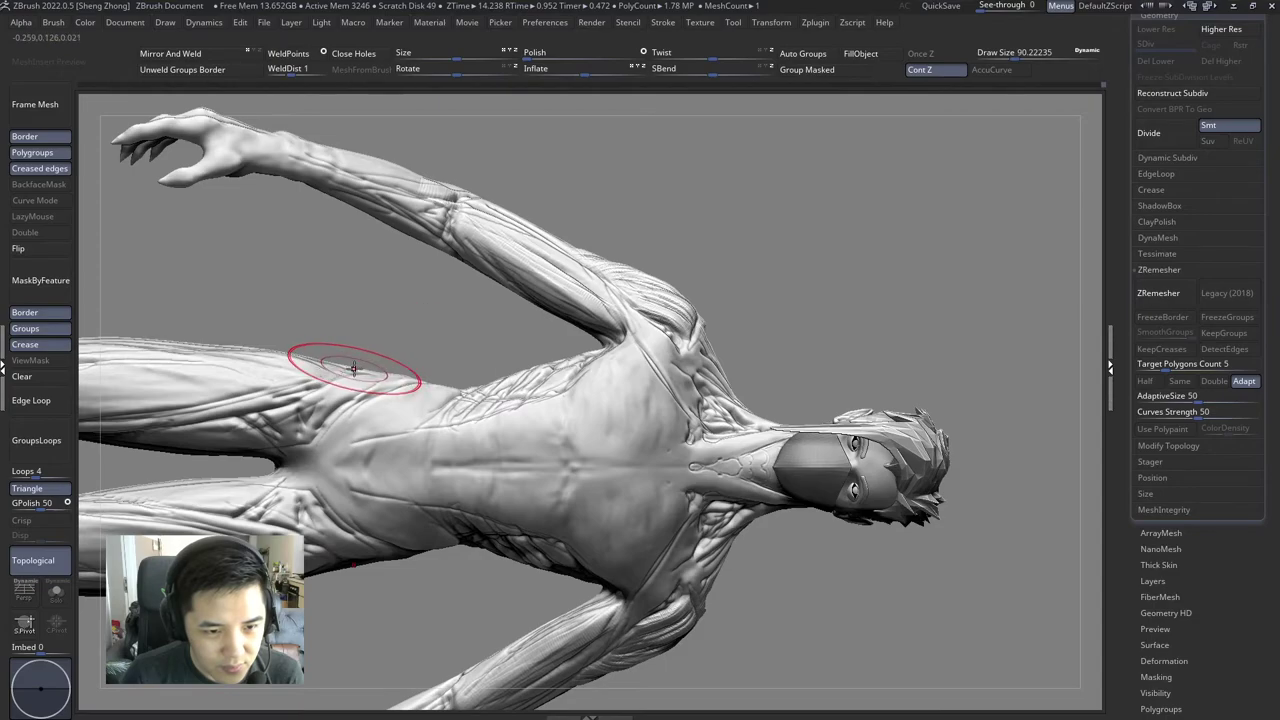
{"action": "scroll", "coordinate": [189, 315], "scroll_direction": "down", "scroll_amount": 2}
{"action": "mouse_move", "coordinate": [189, 315]}
{"action": "left_mouse_down"}
{"action": "mouse_move", "coordinate": [480, 370]}
{"action": "mouse_move", "coordinate": [514, 394]}
{"action": "mouse_move", "coordinate": [586, 386]}
{"action": "mouse_move", "coordinate": [518, 355]}
{"action": "mouse_move", "coordinate": [498, 372]}
{"action": "left_mouse_up"}
{"action": "scroll", "coordinate": [490, 370], "scroll_direction": "up", "scroll_amount": 2}
{"action": "scroll", "coordinate": [519, 362], "scroll_direction": "up", "scroll_amount": 1}
{"action": "scroll", "coordinate": [515, 423], "scroll_direction": "up", "scroll_amount": 3}
{"action": "key", "text": "space"}
{"action": "key", "text": "space"}
{"action": "scroll", "coordinate": [510, 395], "scroll_direction": "up", "scroll_amount": 3}
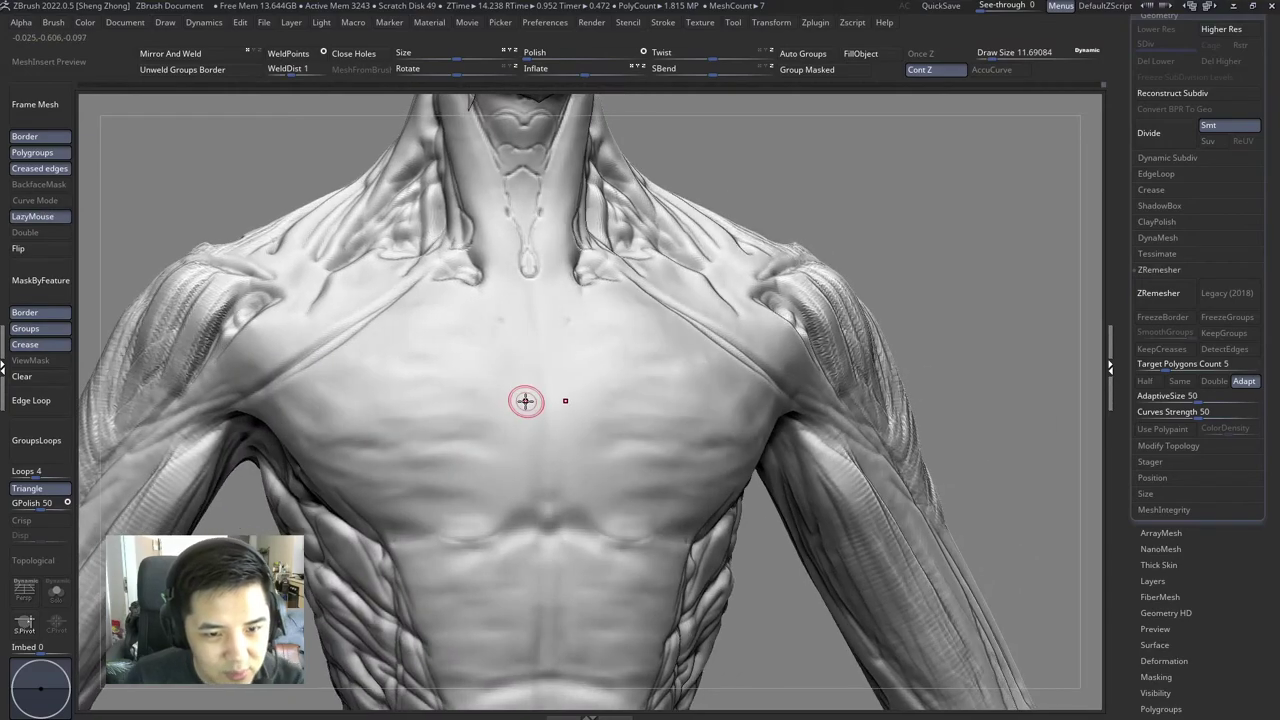
Step: At brush size 5.75, carve a V-shaped vein across the upper chest with short marks beneath
{"action": "key", "text": "space"}
{"action": "left_click_drag", "start_coordinate": [528, 310], "coordinate": [515, 312]}
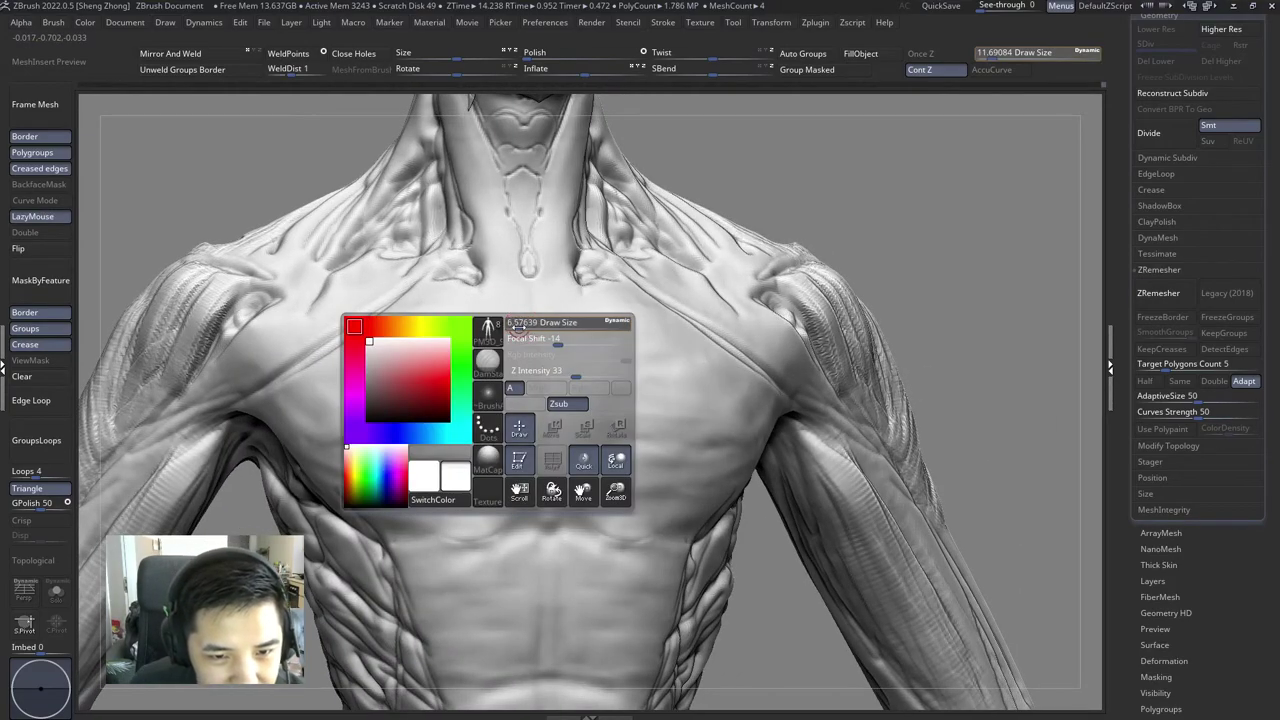
{"action": "scroll", "coordinate": [544, 378], "scroll_direction": "up", "scroll_amount": 2}
{"action": "left_click_drag", "start_coordinate": [430, 281], "coordinate": [661, 281]}
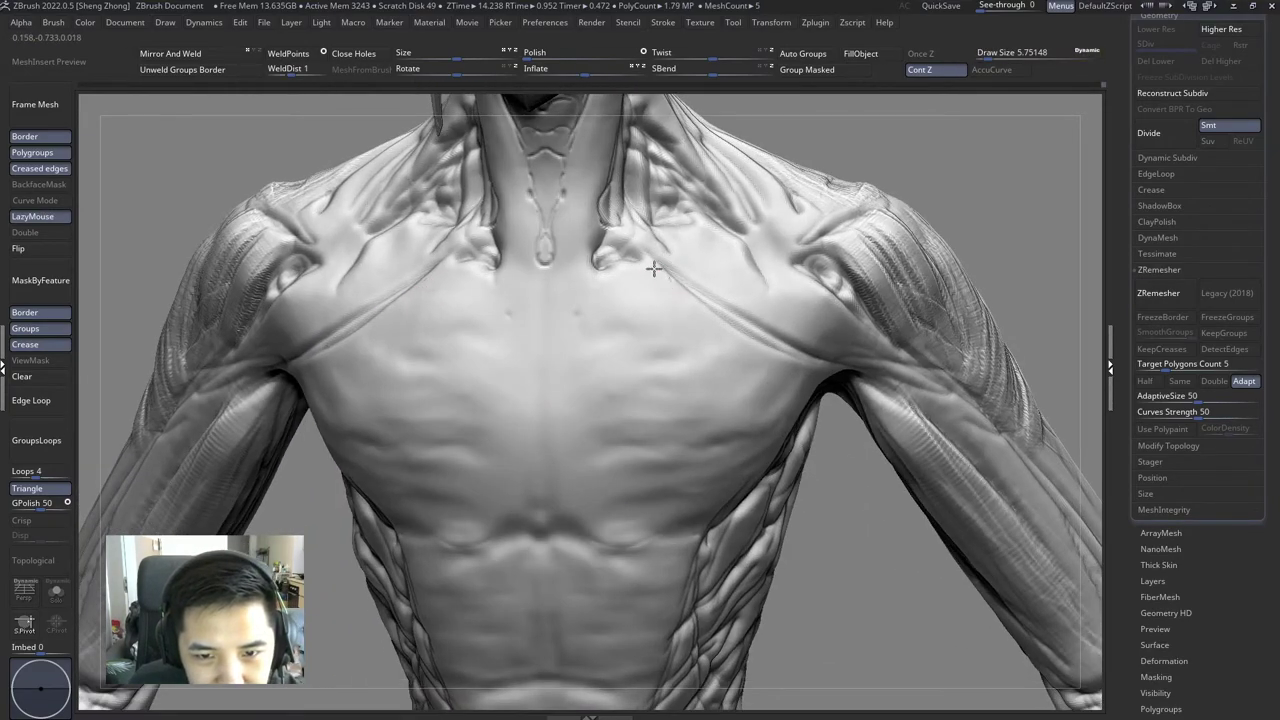
{"action": "left_click_drag", "start_coordinate": [600, 311], "coordinate": [553, 342]}
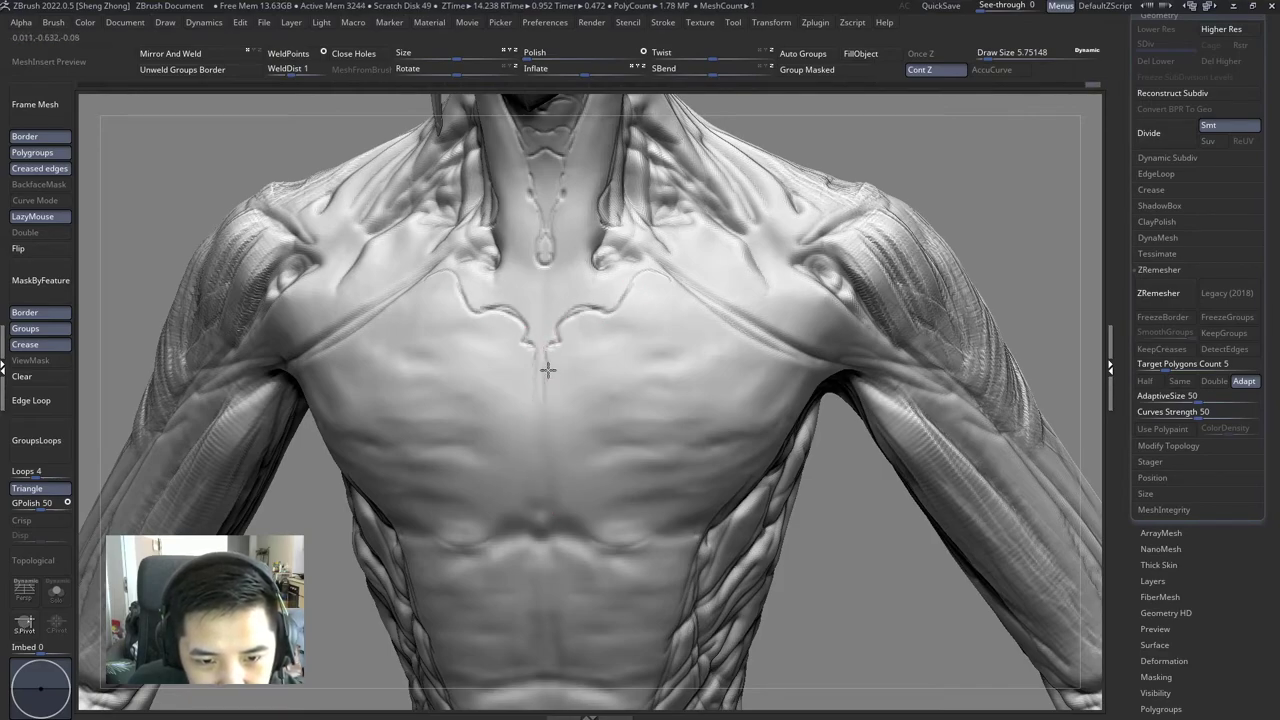
{"action": "left_click_drag", "start_coordinate": [538, 416], "coordinate": [543, 419]}
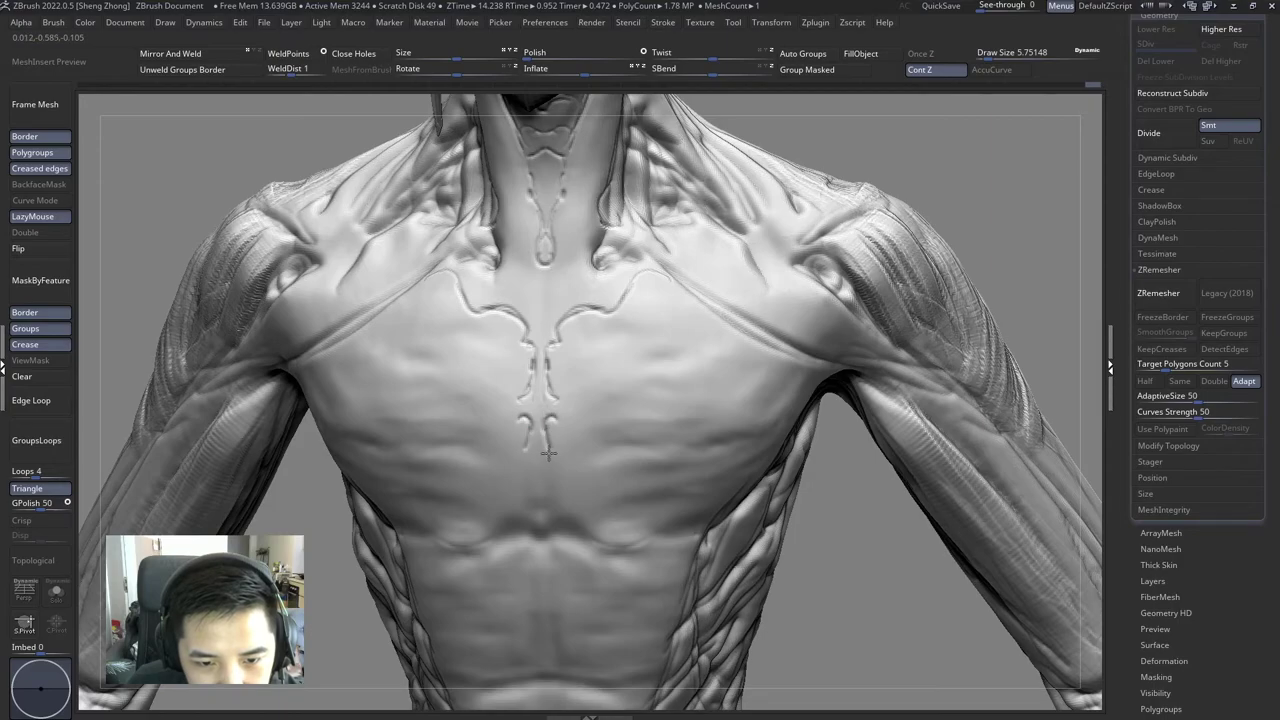
Step: Add a short vein curve under the chest, then view the whole figure upright from the front
{"action": "right_click_drag", "start_coordinate": [541, 509], "coordinate": [531, 463]}
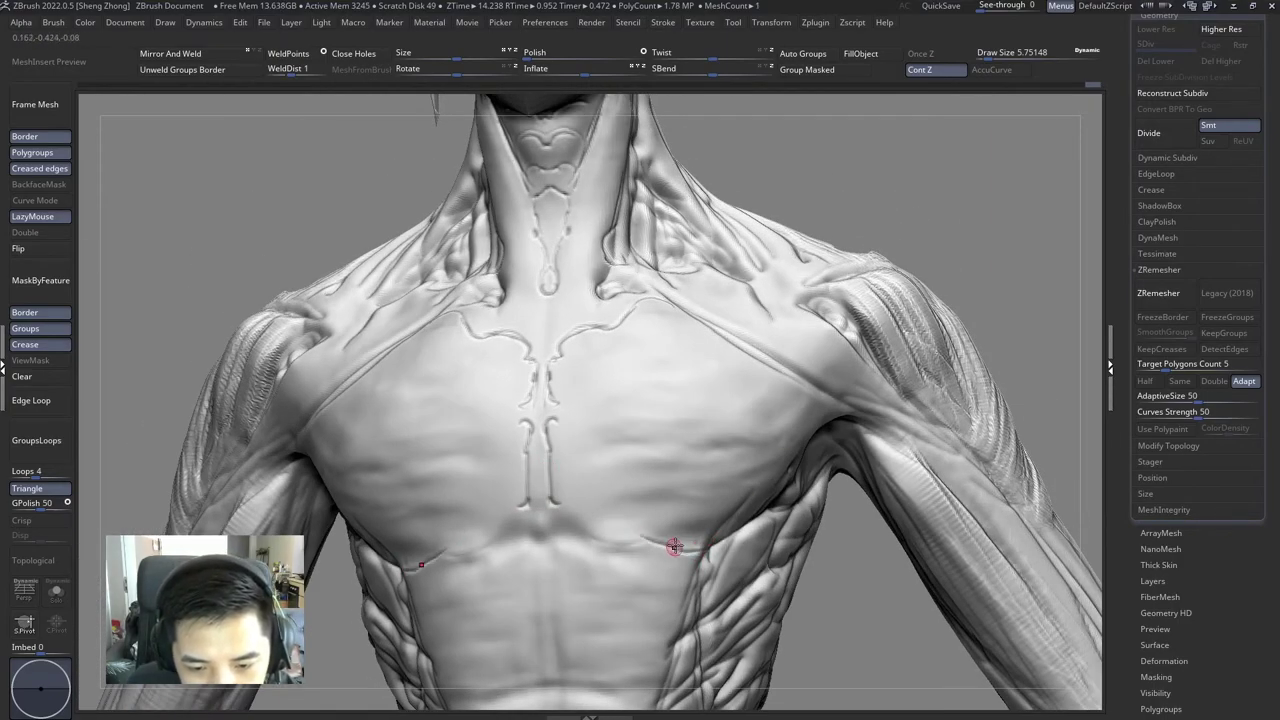
{"action": "left_click_drag", "start_coordinate": [519, 547], "coordinate": [702, 546]}
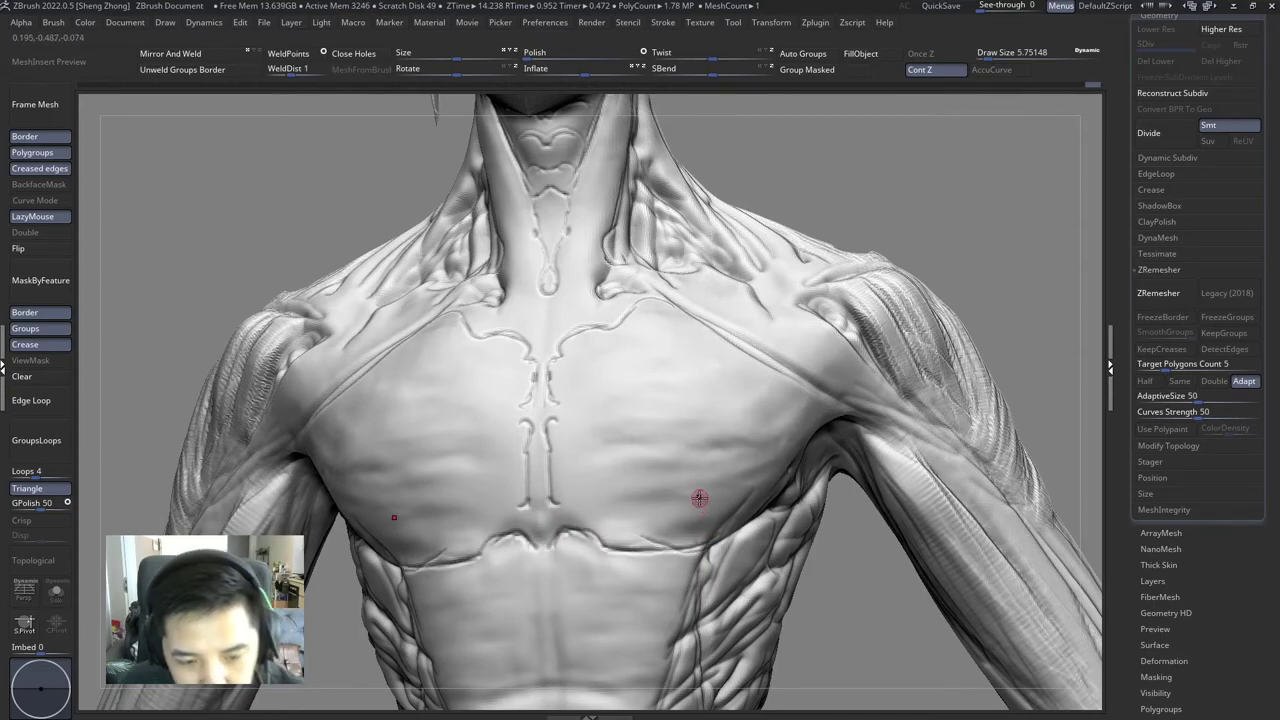
{"action": "mouse_move", "coordinate": [687, 473]}
{"action": "right_mouse_down"}
{"action": "mouse_move", "coordinate": [655, 483]}
{"action": "mouse_move", "coordinate": [565, 420]}
{"action": "right_mouse_up"}
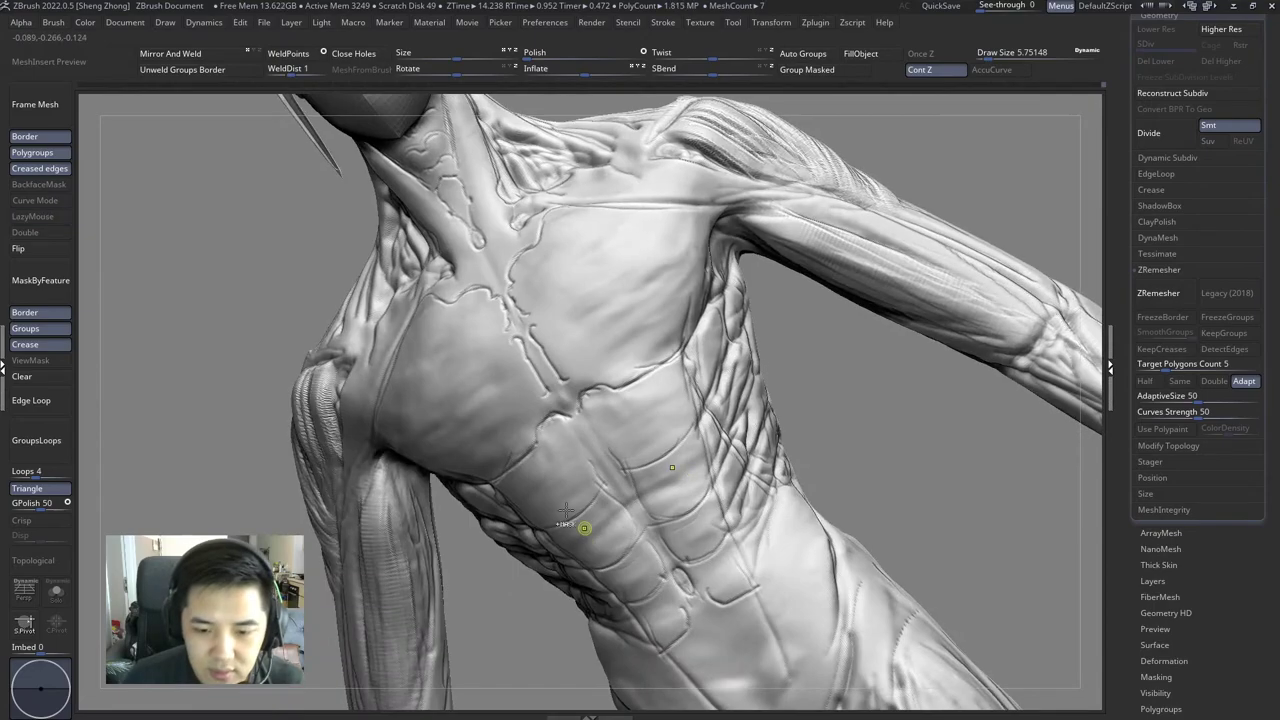
{"action": "right_click_drag", "start_coordinate": [600, 537], "coordinate": [580, 391], "text": "shift"}
{"action": "scroll", "coordinate": [589, 507], "scroll_direction": "up", "scroll_amount": 5}
{"action": "scroll", "coordinate": [571, 400], "scroll_direction": "up", "scroll_amount": 3}
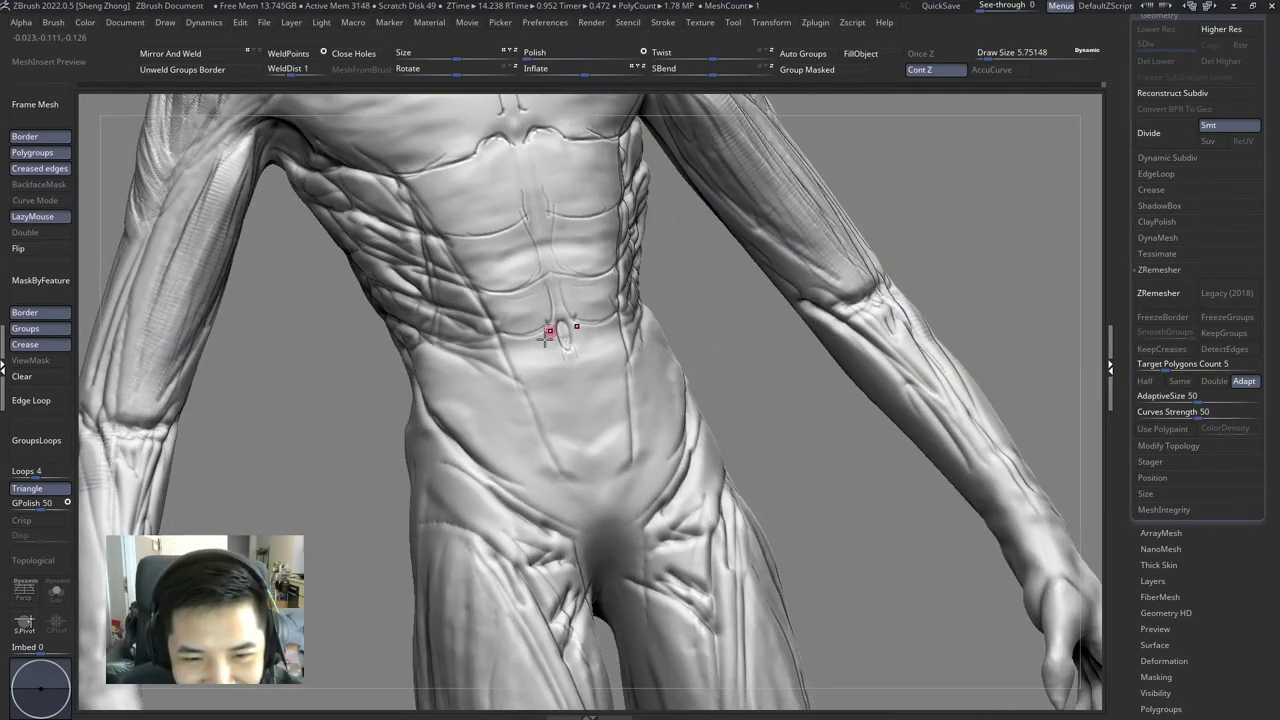
{"action": "right_click_drag", "start_coordinate": [527, 345], "coordinate": [560, 380], "text": "shift"}
{"action": "scroll", "coordinate": [634, 423], "scroll_direction": "down", "scroll_amount": 5}
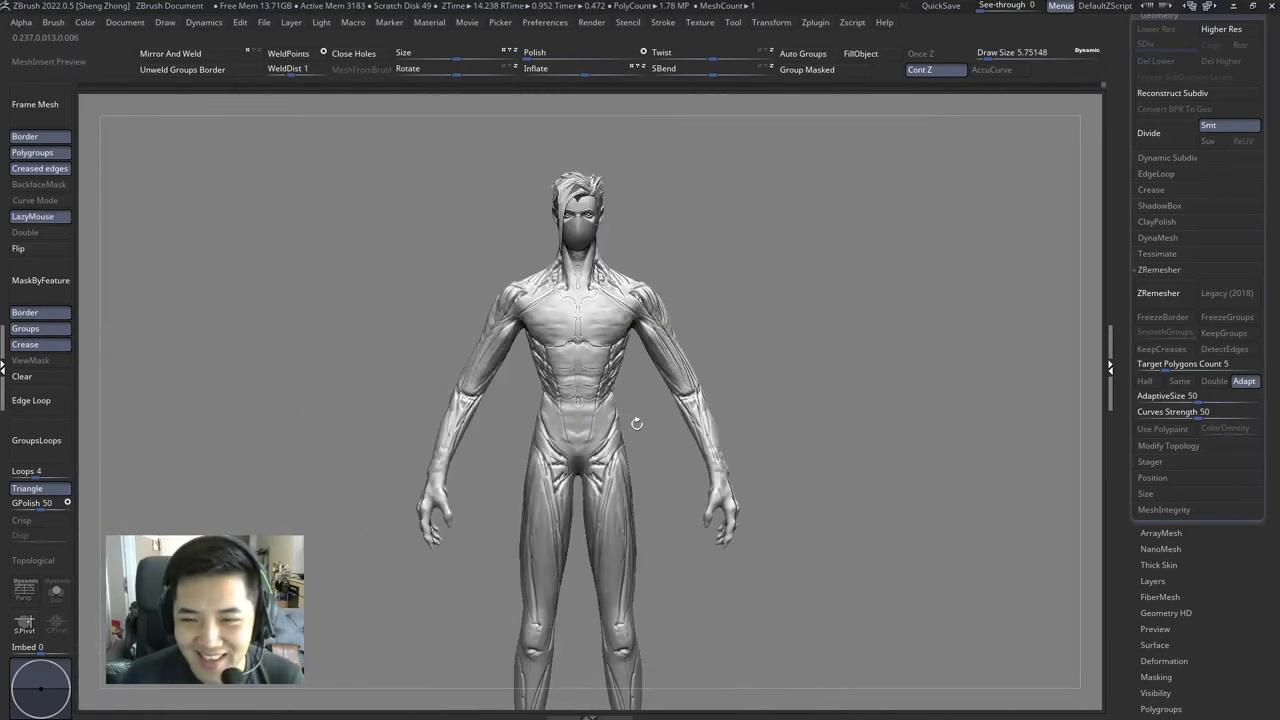
Step: Show the écorché reference subtool beside the figure
{"action": "scroll", "coordinate": [1277, 392], "scroll_direction": "up", "scroll_amount": 1}
{"action": "scroll", "coordinate": [1277, 392], "scroll_direction": "up", "scroll_amount": 5}
{"action": "left_click", "coordinate": [1155, 150]}
{"action": "scroll", "coordinate": [1244, 161], "scroll_direction": "down", "scroll_amount": 2}
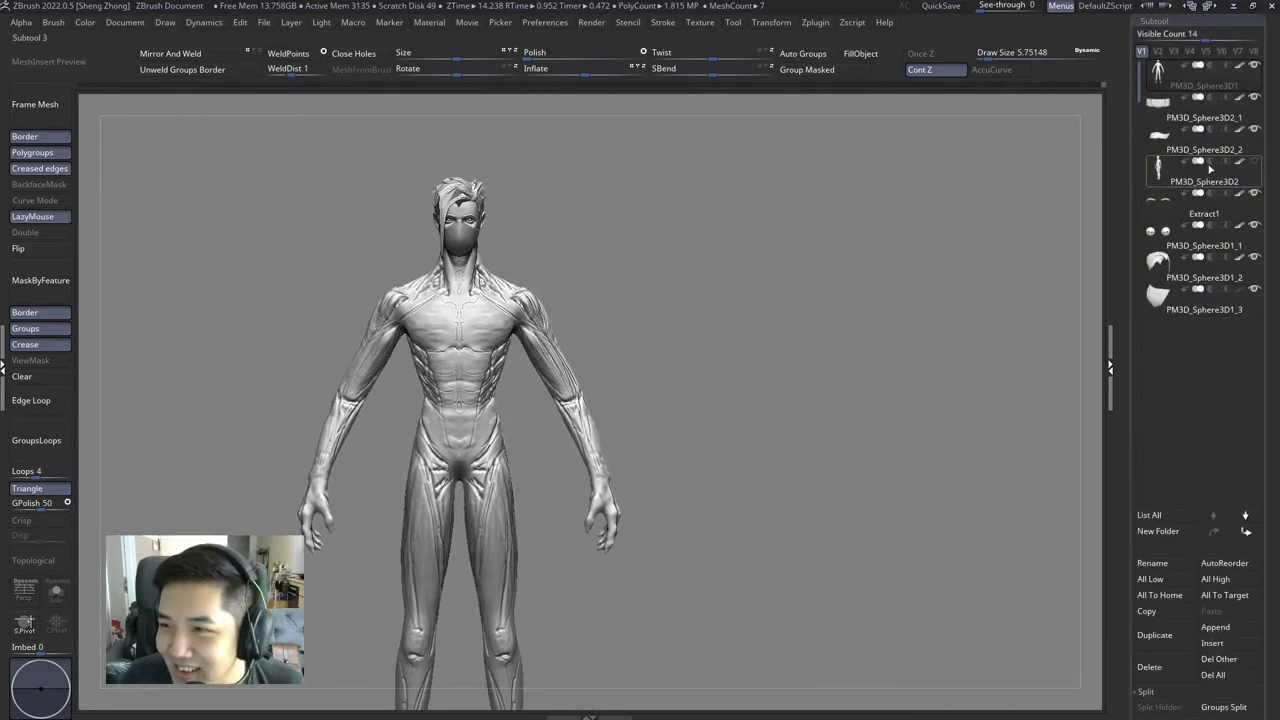
{"action": "left_click", "coordinate": [1254, 161]}
{"action": "scroll", "coordinate": [674, 328], "scroll_direction": "up", "scroll_amount": 5}
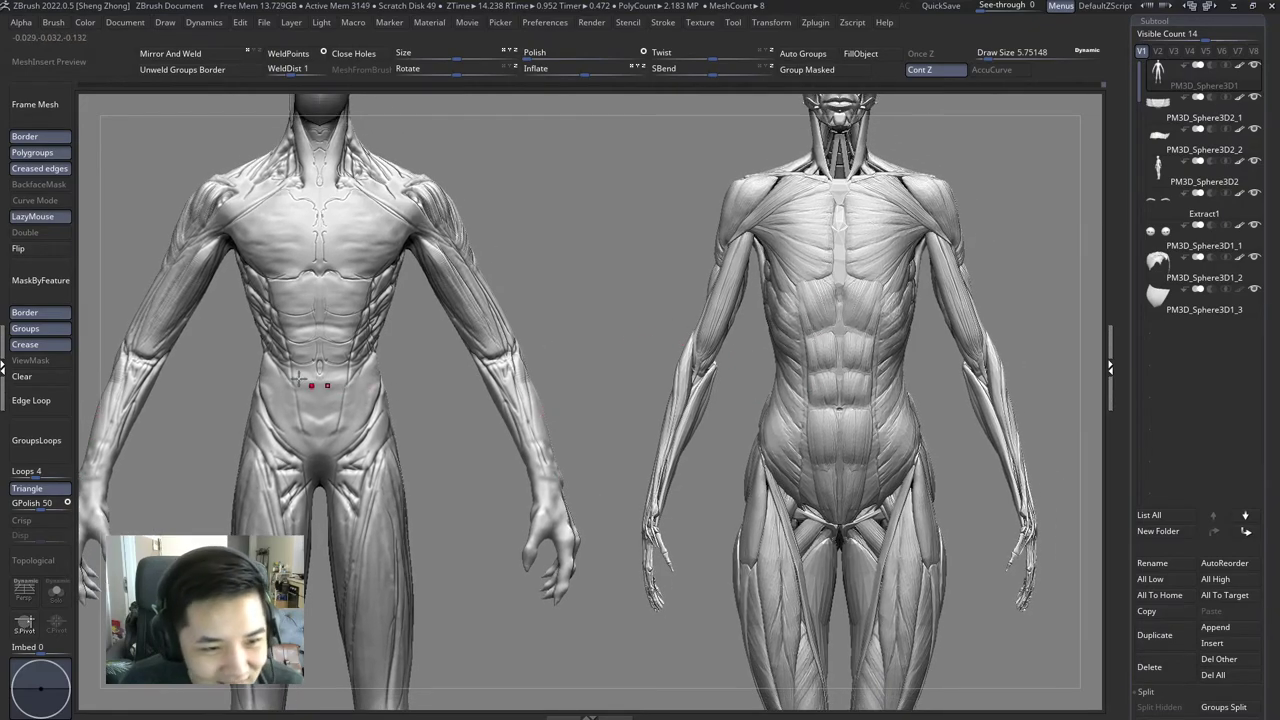
Step: Carve a horizontal groove across the lower abdomen
{"action": "right_click_drag", "start_coordinate": [317, 373], "coordinate": [381, 348], "text": "alt"}
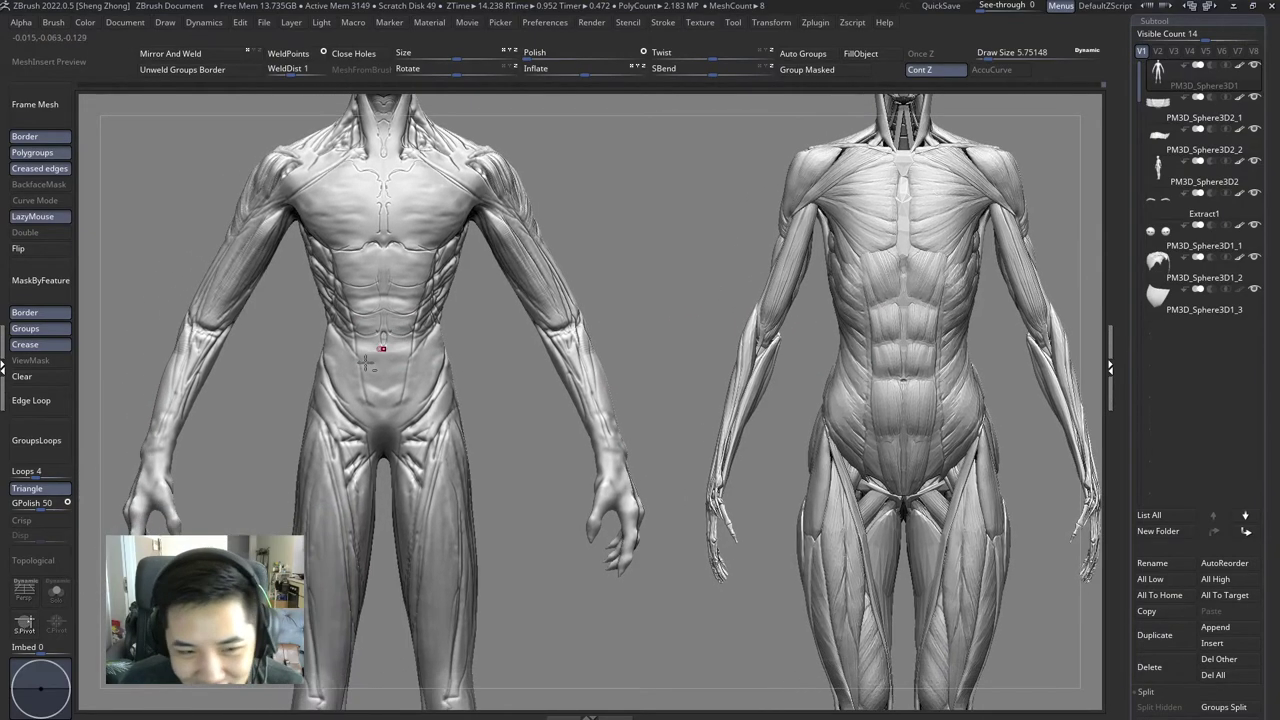
{"action": "scroll", "coordinate": [349, 372], "scroll_direction": "up", "scroll_amount": 3}
{"action": "scroll", "coordinate": [454, 378], "scroll_direction": "up", "scroll_amount": 2}
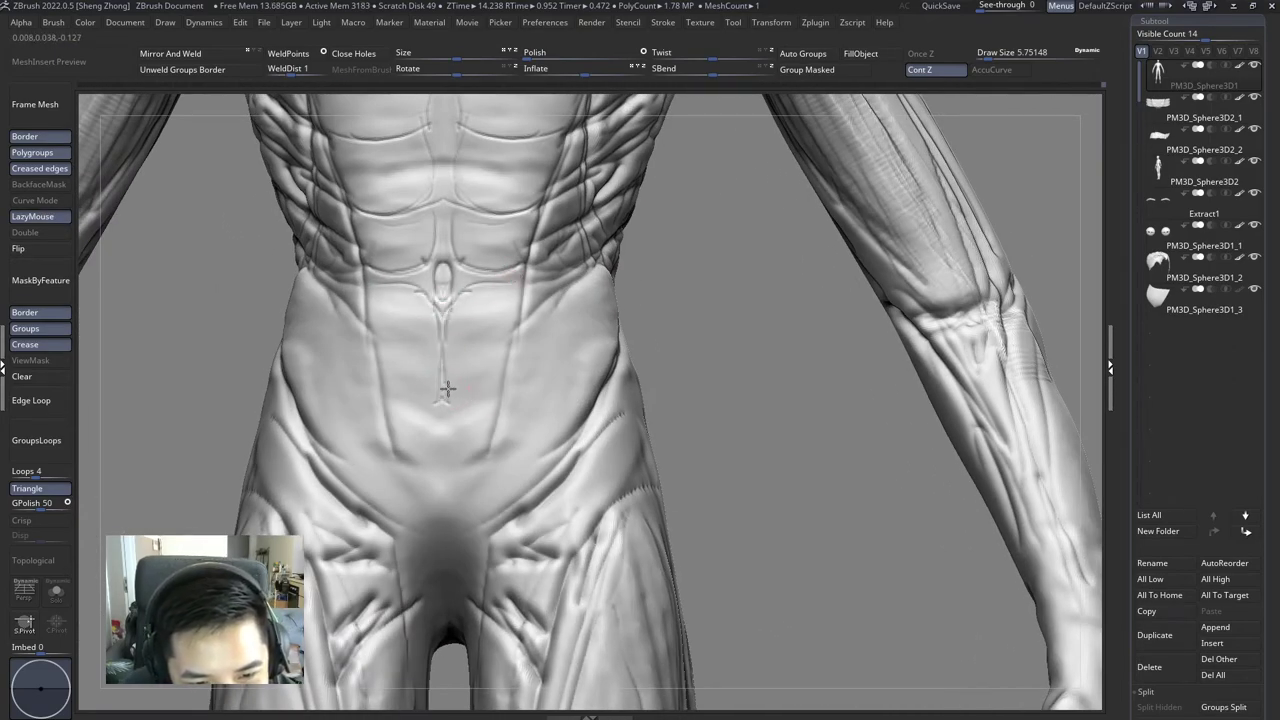
{"action": "mouse_move", "coordinate": [386, 402]}
{"action": "left_mouse_down"}
{"action": "mouse_move", "coordinate": [510, 400]}
{"action": "mouse_move", "coordinate": [447, 415]}
{"action": "left_mouse_up"}
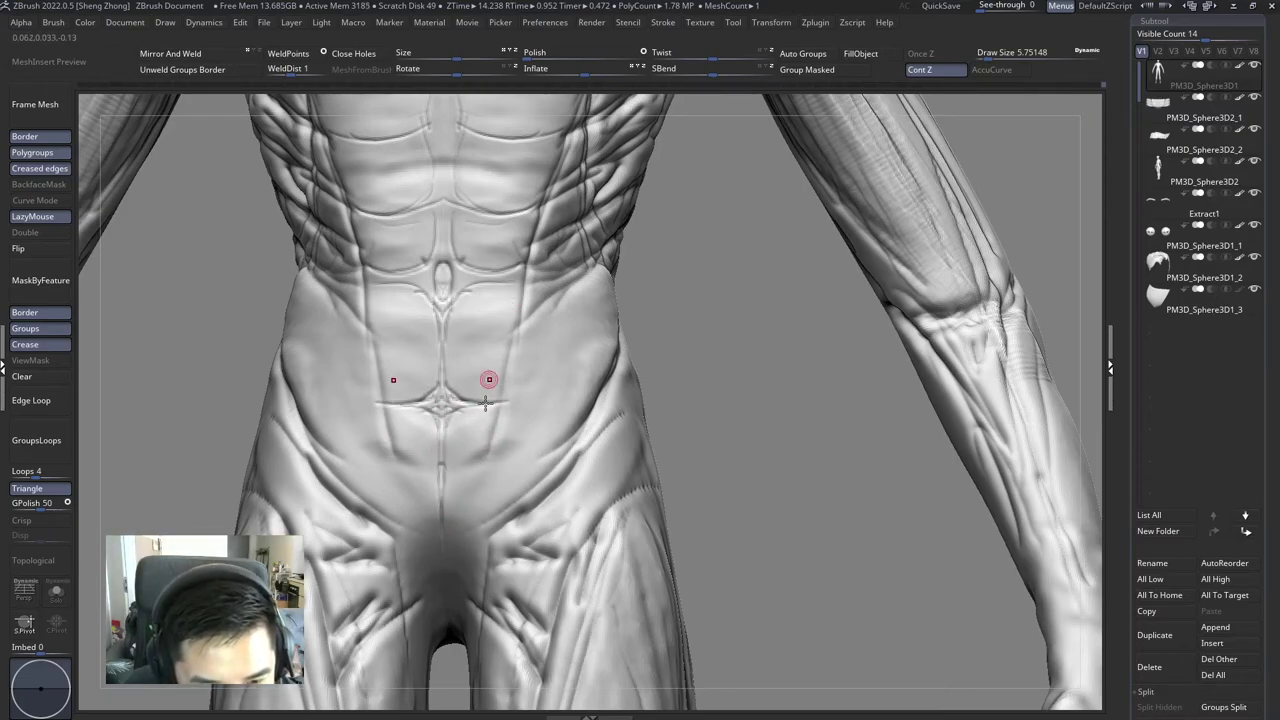
{"action": "mouse_move", "coordinate": [512, 348]}
{"action": "right_mouse_down", "text": "ctrl"}
{"action": "mouse_move", "coordinate": [491, 371]}
{"action": "mouse_move", "coordinate": [457, 336]}
{"action": "right_mouse_up", "text": "ctrl"}
Step: Frame both full figures, then hide the écorché reference and zoom back on the torso
{"action": "right_click", "coordinate": [491, 371]}
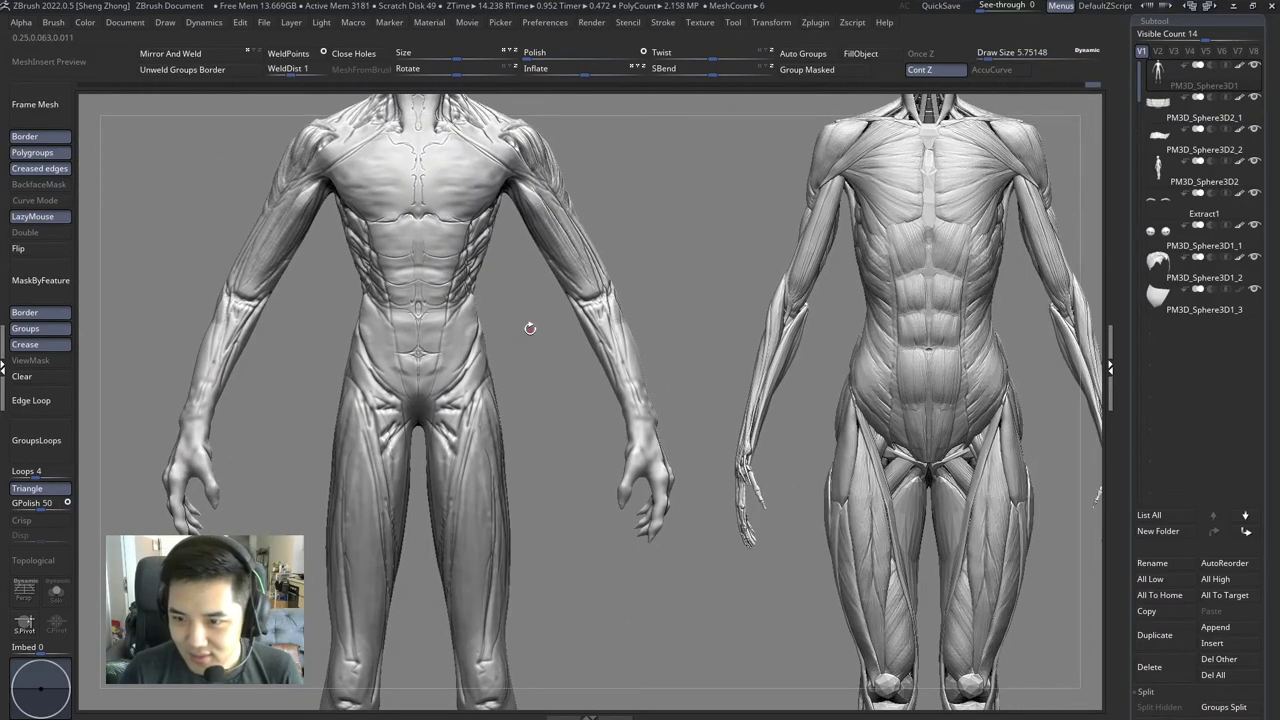
{"action": "key", "text": "l"}
{"action": "mouse_move", "coordinate": [529, 374]}
{"action": "right_mouse_down", "text": "alt"}
{"action": "mouse_move", "coordinate": [457, 394]}
{"action": "mouse_move", "coordinate": [325, 373]}
{"action": "mouse_move", "coordinate": [455, 395]}
{"action": "right_mouse_up", "text": "alt"}
{"action": "key", "text": "l"}
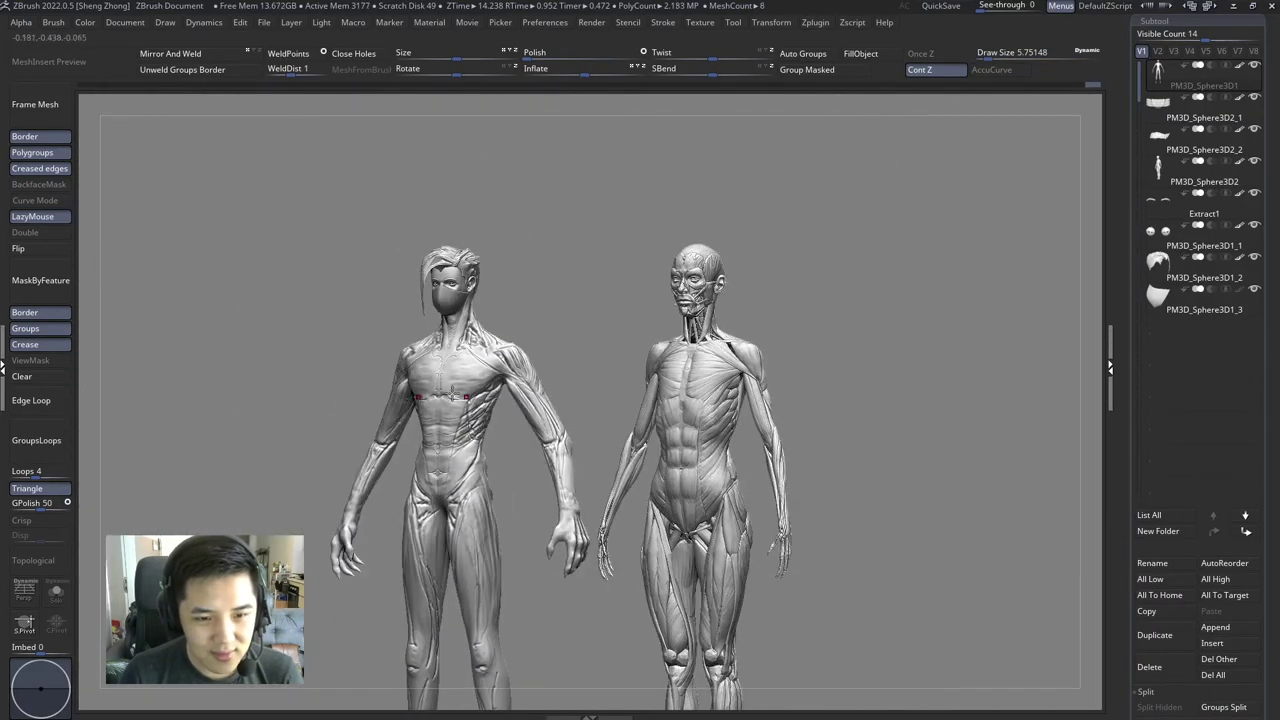
{"action": "left_click_drag", "start_coordinate": [1277, 277], "coordinate": [1273, 199]}
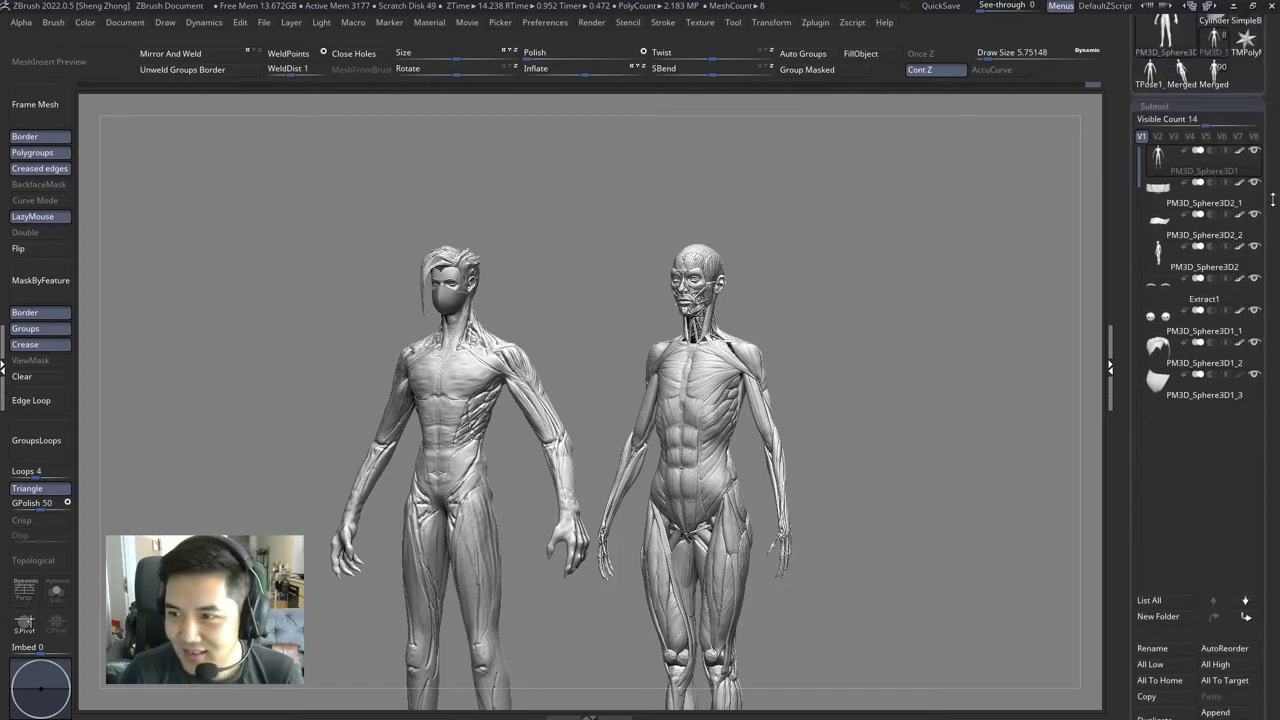
{"action": "left_click", "coordinate": [1254, 246]}
{"action": "right_click_drag", "start_coordinate": [566, 323], "coordinate": [515, 408], "text": "ctrl"}
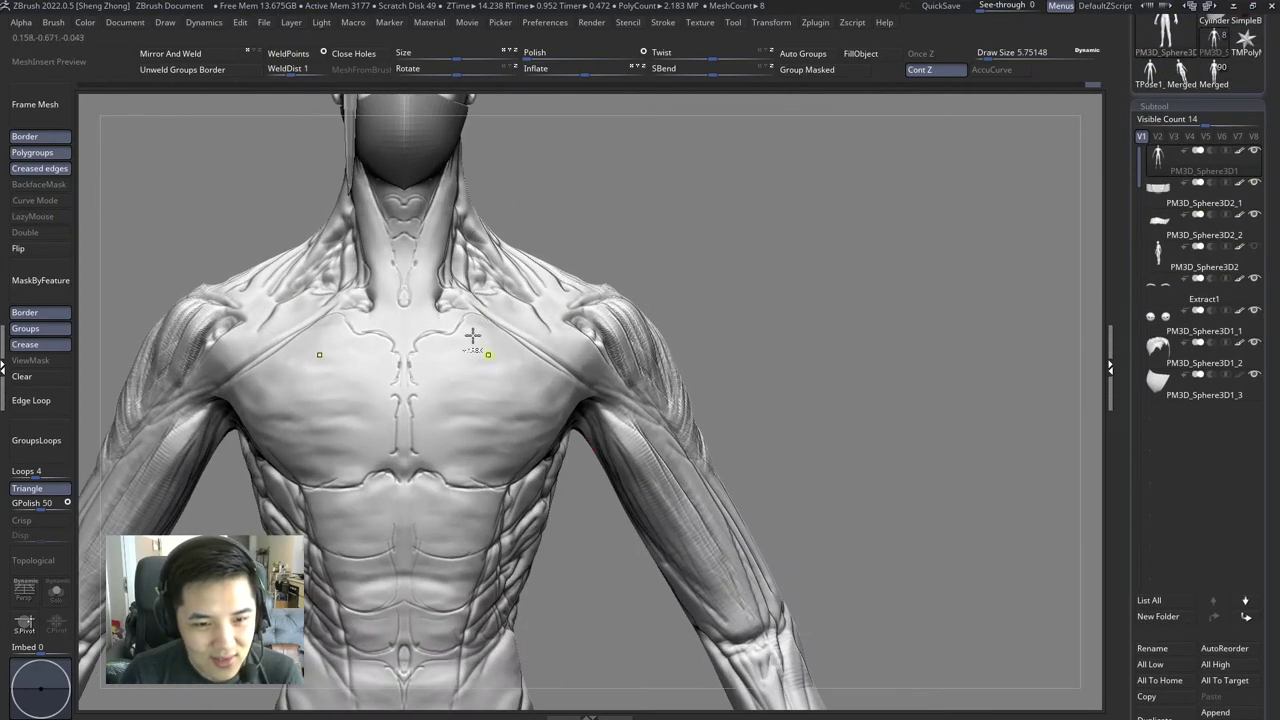
Step: Enable LazyMouse at about 12.9 draw size and orbit to the chest and neck
{"action": "mouse_move", "coordinate": [471, 334]}
{"action": "right_mouse_down"}
{"action": "mouse_move", "coordinate": [586, 310]}
{"action": "mouse_move", "coordinate": [632, 362]}
{"action": "mouse_move", "coordinate": [591, 396]}
{"action": "mouse_move", "coordinate": [571, 377]}
{"action": "right_mouse_up"}
{"action": "key", "text": "l"}
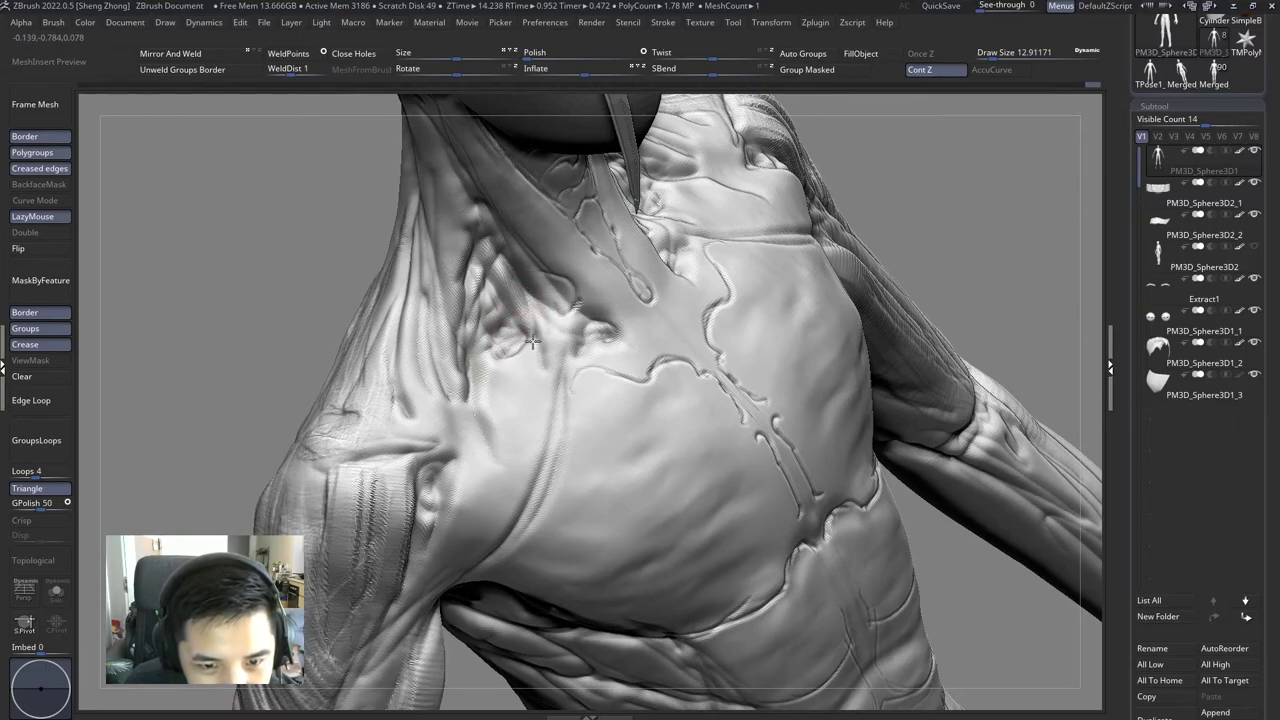
{"action": "right_click_drag", "start_coordinate": [482, 400], "coordinate": [443, 400]}
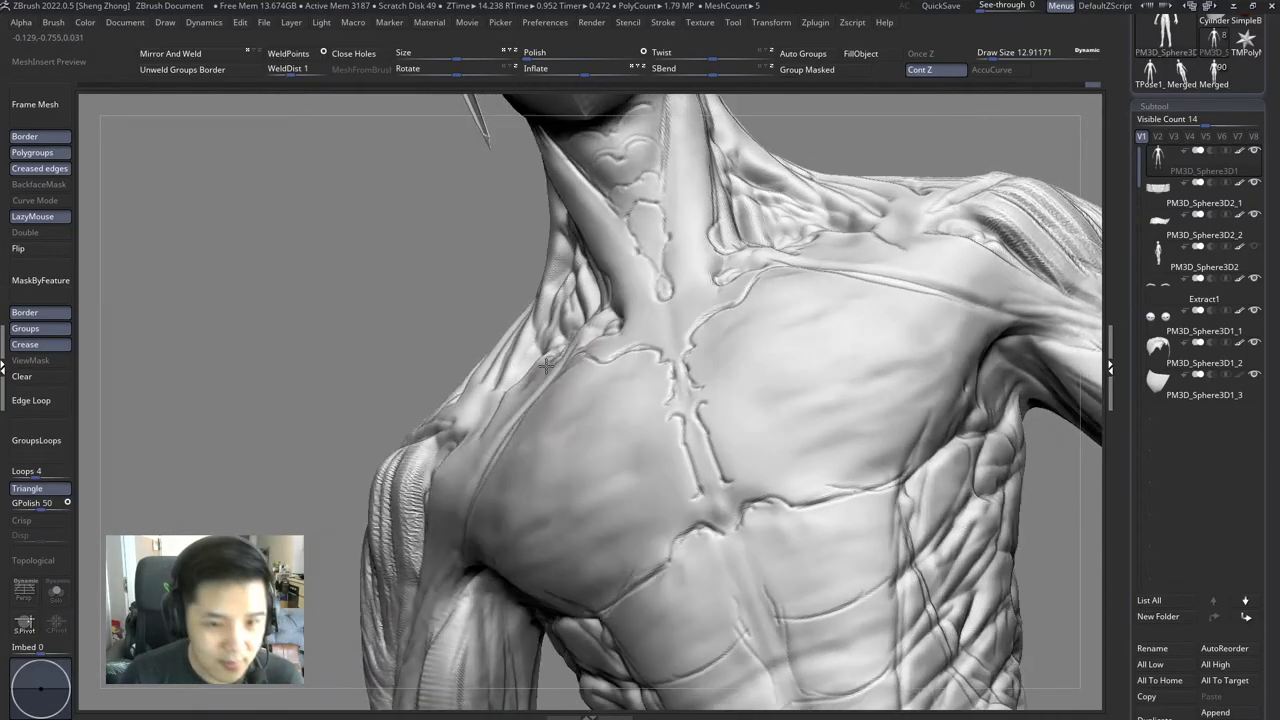
{"action": "mouse_move", "coordinate": [546, 333]}
{"action": "right_mouse_down"}
{"action": "mouse_move", "coordinate": [643, 386]}
{"action": "mouse_move", "coordinate": [518, 466]}
{"action": "mouse_move", "coordinate": [500, 378]}
{"action": "mouse_move", "coordinate": [491, 405]}
{"action": "mouse_move", "coordinate": [508, 297]}
{"action": "mouse_move", "coordinate": [533, 342]}
{"action": "right_mouse_up"}
Step: Drop Draw Size to about 7.47 and carve veins on the neck below the ear
{"action": "key", "text": "space"}
{"action": "left_click_drag", "start_coordinate": [640, 315], "coordinate": [612, 315]}
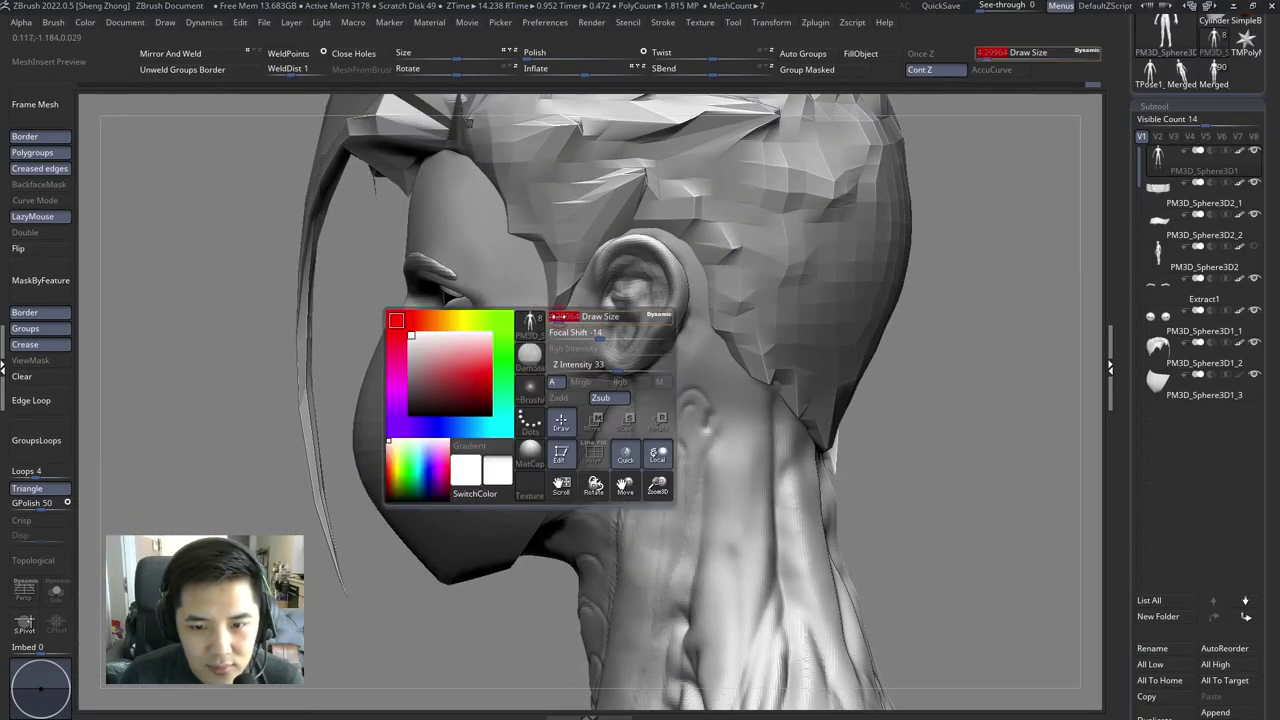
{"action": "mouse_move", "coordinate": [612, 320]}
{"action": "right_mouse_down"}
{"action": "mouse_move", "coordinate": [583, 336]}
{"action": "mouse_move", "coordinate": [584, 291]}
{"action": "right_mouse_up"}
{"action": "key", "text": "space"}
{"action": "left_click_drag", "start_coordinate": [560, 291], "coordinate": [584, 291]}
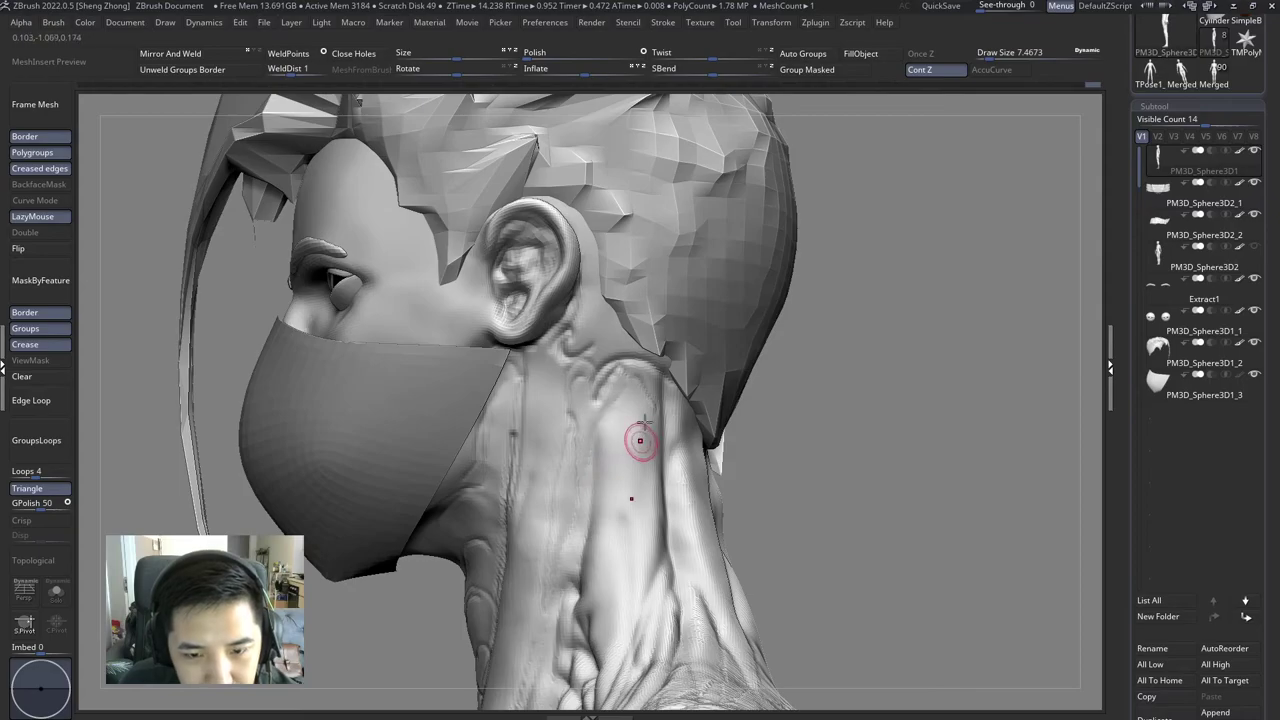
{"action": "mouse_move", "coordinate": [633, 524]}
{"action": "right_mouse_down"}
{"action": "mouse_move", "coordinate": [570, 480]}
{"action": "mouse_move", "coordinate": [641, 418]}
{"action": "mouse_move", "coordinate": [694, 400]}
{"action": "mouse_move", "coordinate": [601, 469]}
{"action": "mouse_move", "coordinate": [600, 439]}
{"action": "right_mouse_up"}
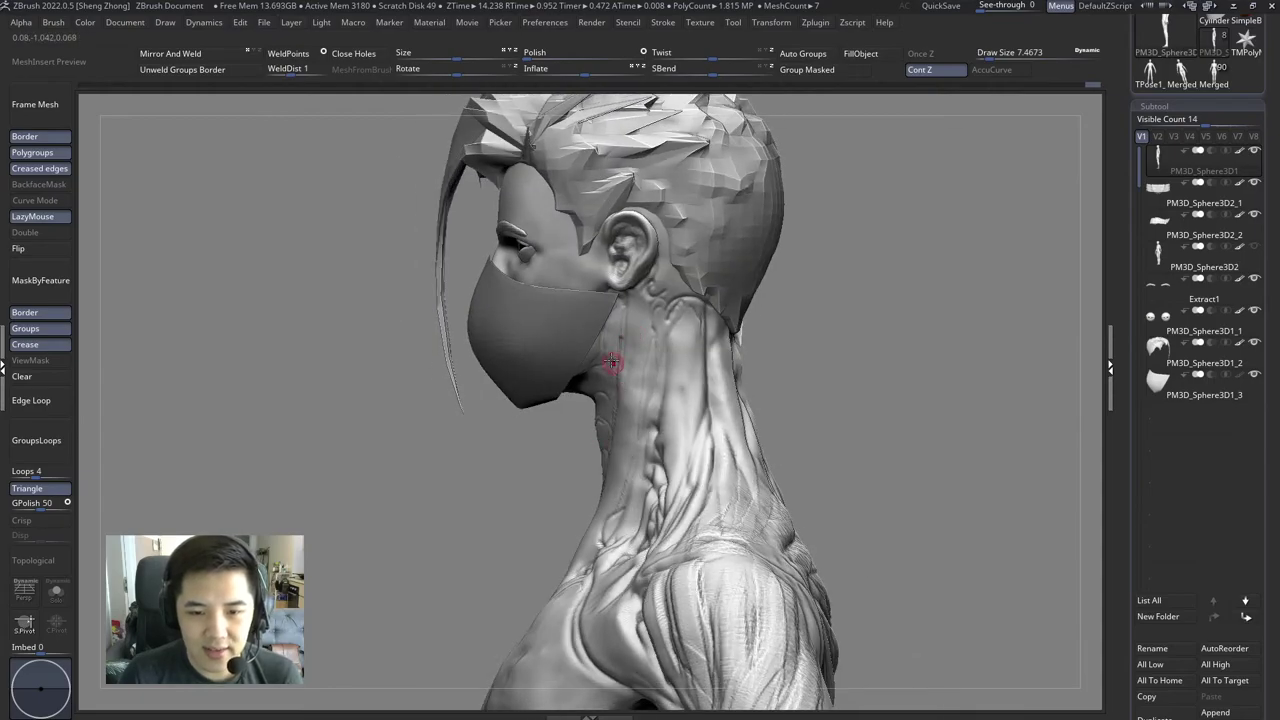
{"action": "mouse_move", "coordinate": [612, 362]}
{"action": "right_mouse_down"}
{"action": "mouse_move", "coordinate": [726, 351]}
{"action": "mouse_move", "coordinate": [662, 342]}
{"action": "mouse_move", "coordinate": [648, 380]}
{"action": "mouse_move", "coordinate": [656, 444]}
{"action": "mouse_move", "coordinate": [431, 431]}
{"action": "mouse_move", "coordinate": [640, 405]}
{"action": "mouse_move", "coordinate": [607, 395]}
{"action": "right_mouse_up"}
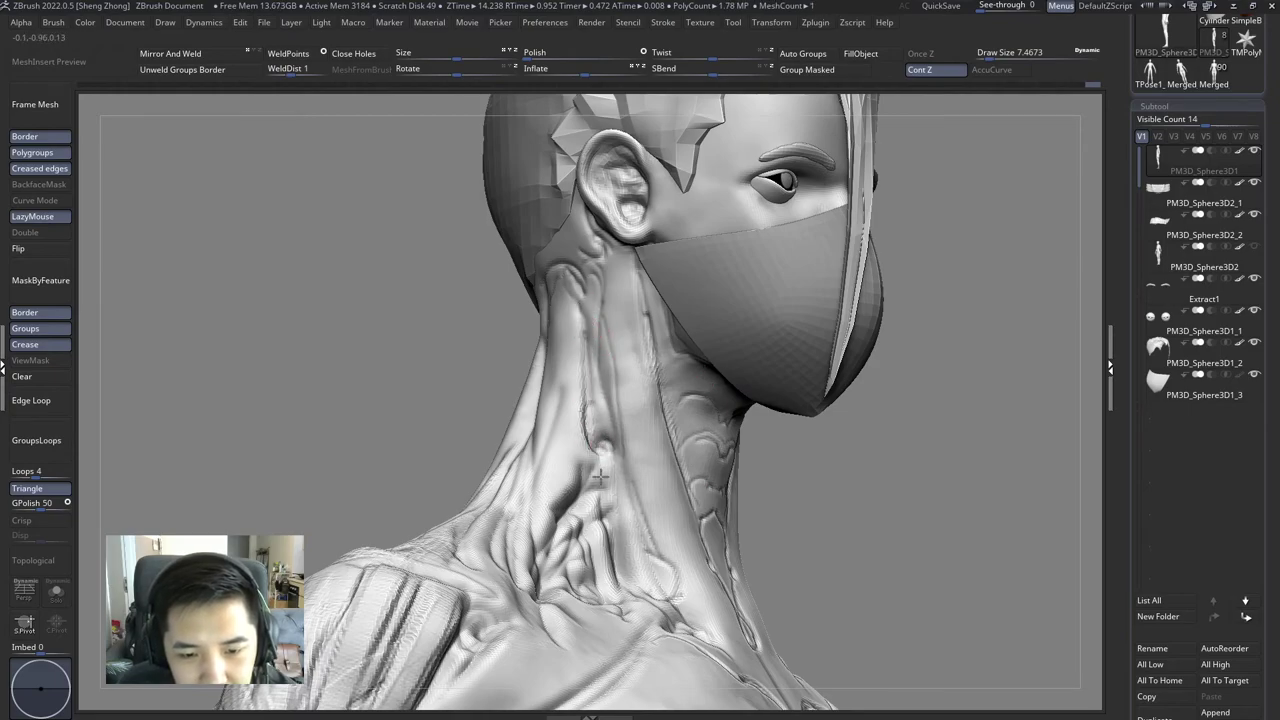
{"action": "mouse_move", "coordinate": [522, 550]}
{"action": "right_mouse_down"}
{"action": "mouse_move", "coordinate": [492, 571]}
{"action": "mouse_move", "coordinate": [535, 497]}
{"action": "mouse_move", "coordinate": [543, 523]}
{"action": "mouse_move", "coordinate": [575, 520]}
{"action": "mouse_move", "coordinate": [543, 337]}
{"action": "mouse_move", "coordinate": [591, 363]}
{"action": "mouse_move", "coordinate": [581, 461]}
{"action": "mouse_move", "coordinate": [561, 310]}
{"action": "right_mouse_up"}
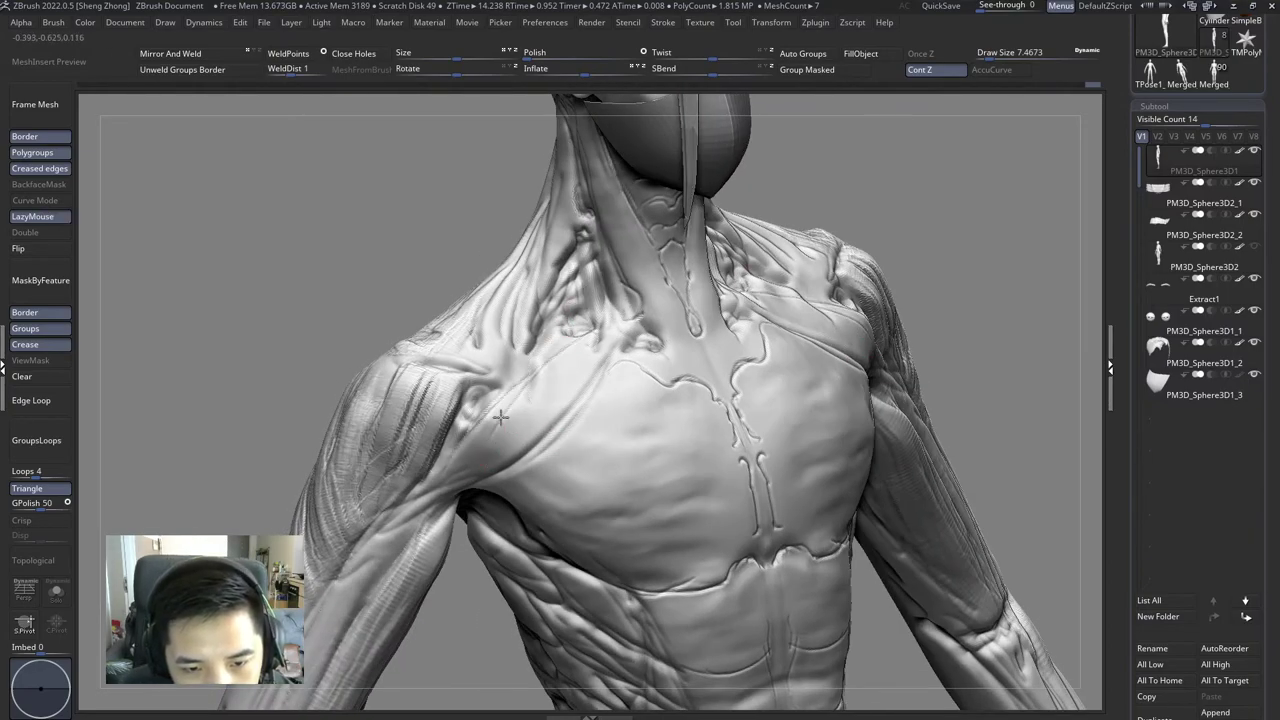
Step: Lay raised vein curves across the chest and shoulders with the curve brush
{"action": "right_click_drag", "start_coordinate": [582, 350], "coordinate": [876, 319]}
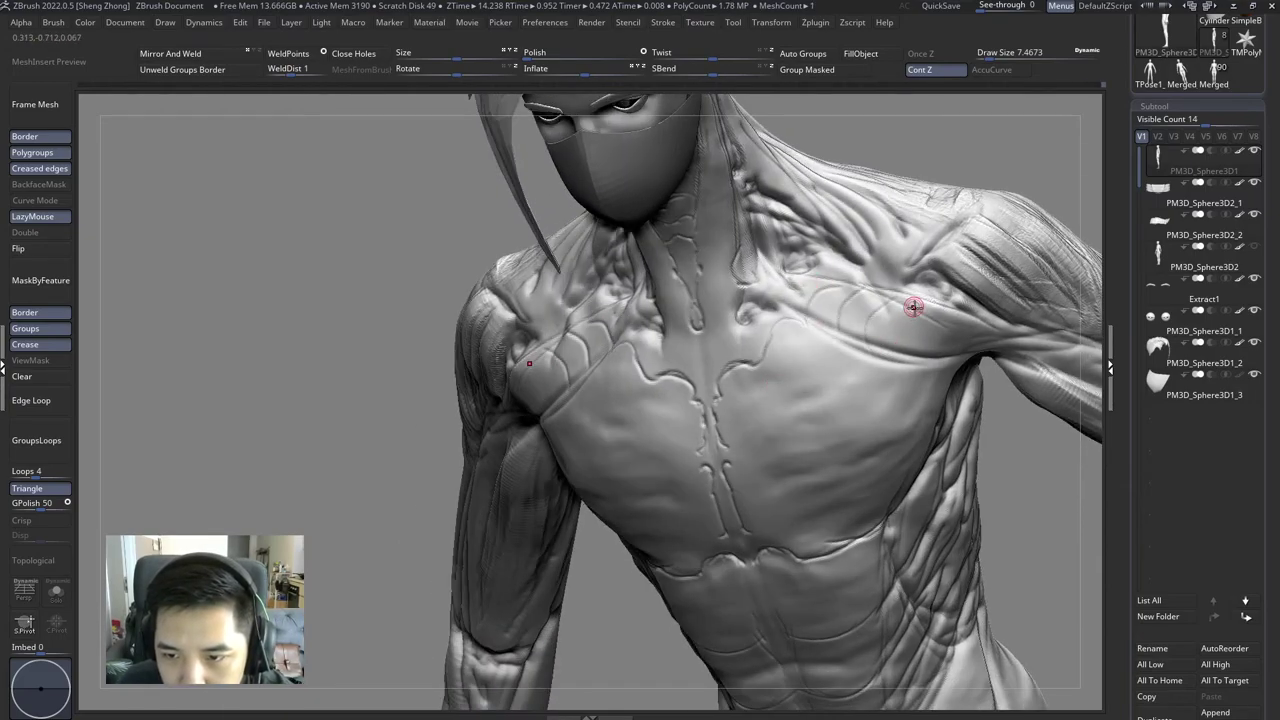
{"action": "mouse_move", "coordinate": [961, 320]}
{"action": "right_mouse_down"}
{"action": "mouse_move", "coordinate": [955, 395]}
{"action": "mouse_move", "coordinate": [932, 420]}
{"action": "mouse_move", "coordinate": [744, 436]}
{"action": "right_mouse_up"}
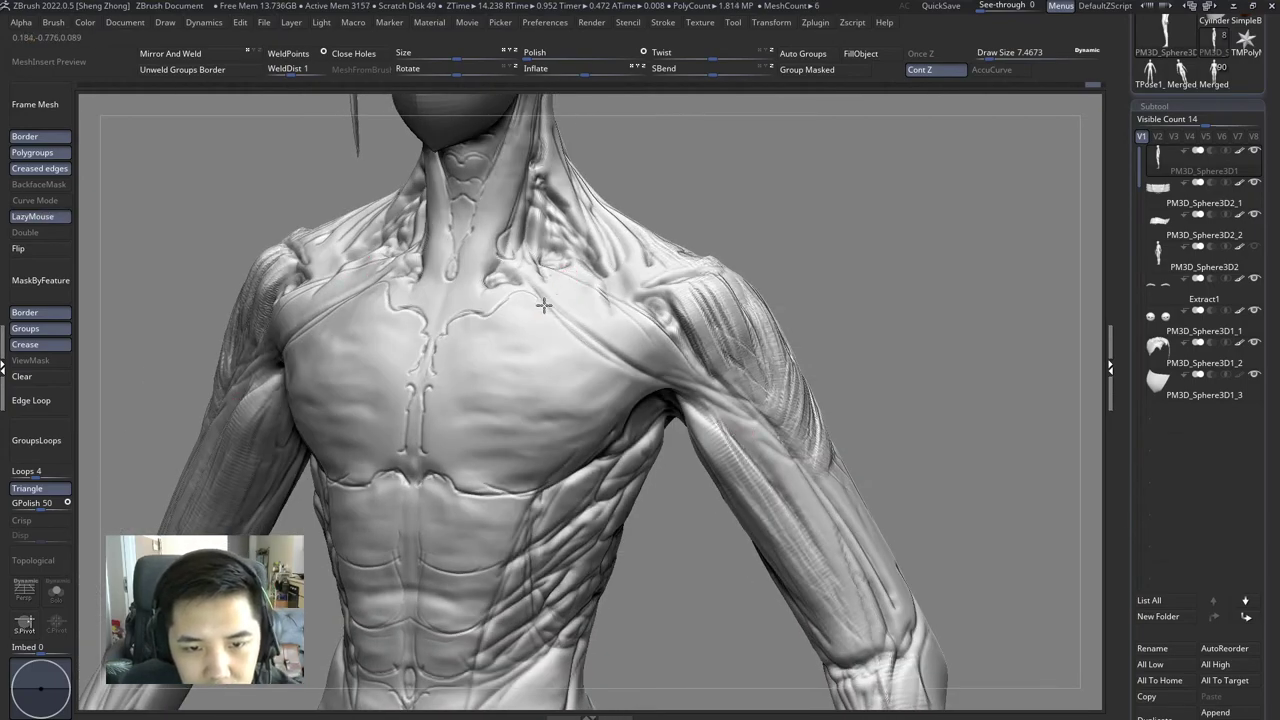
{"action": "left_click", "coordinate": [608, 303]}
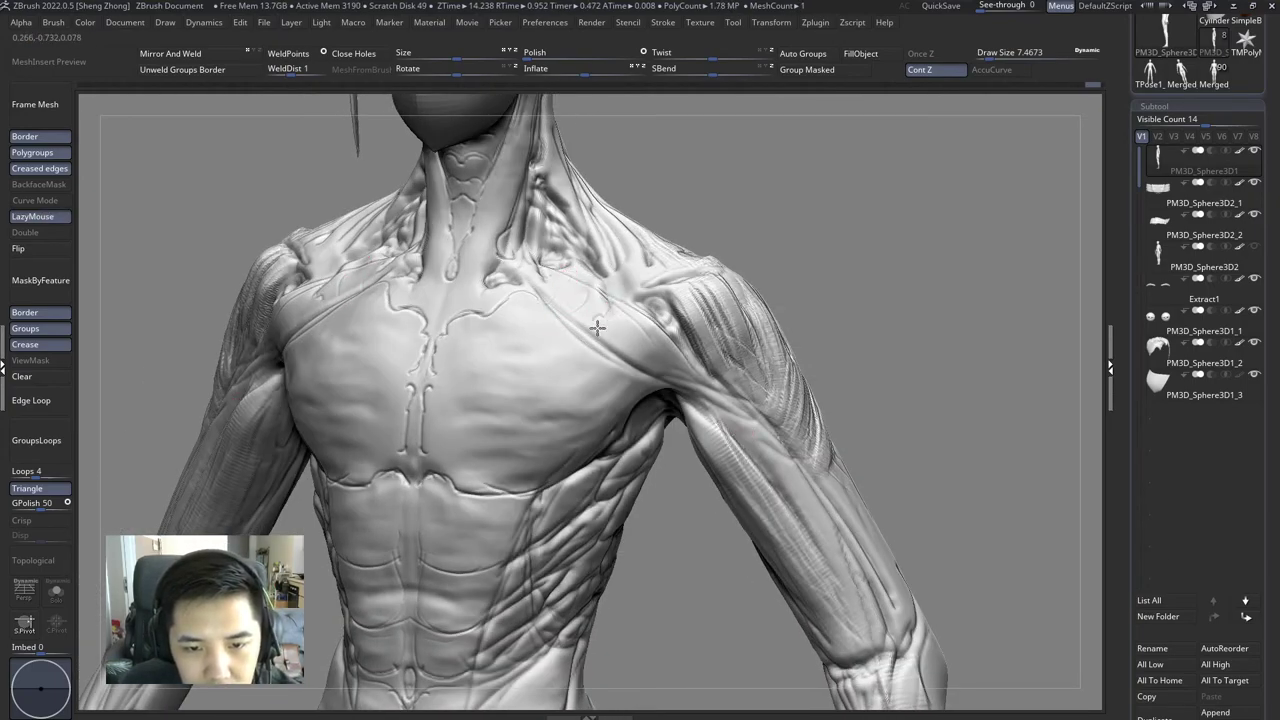
{"action": "key", "text": "ctrl+z"}
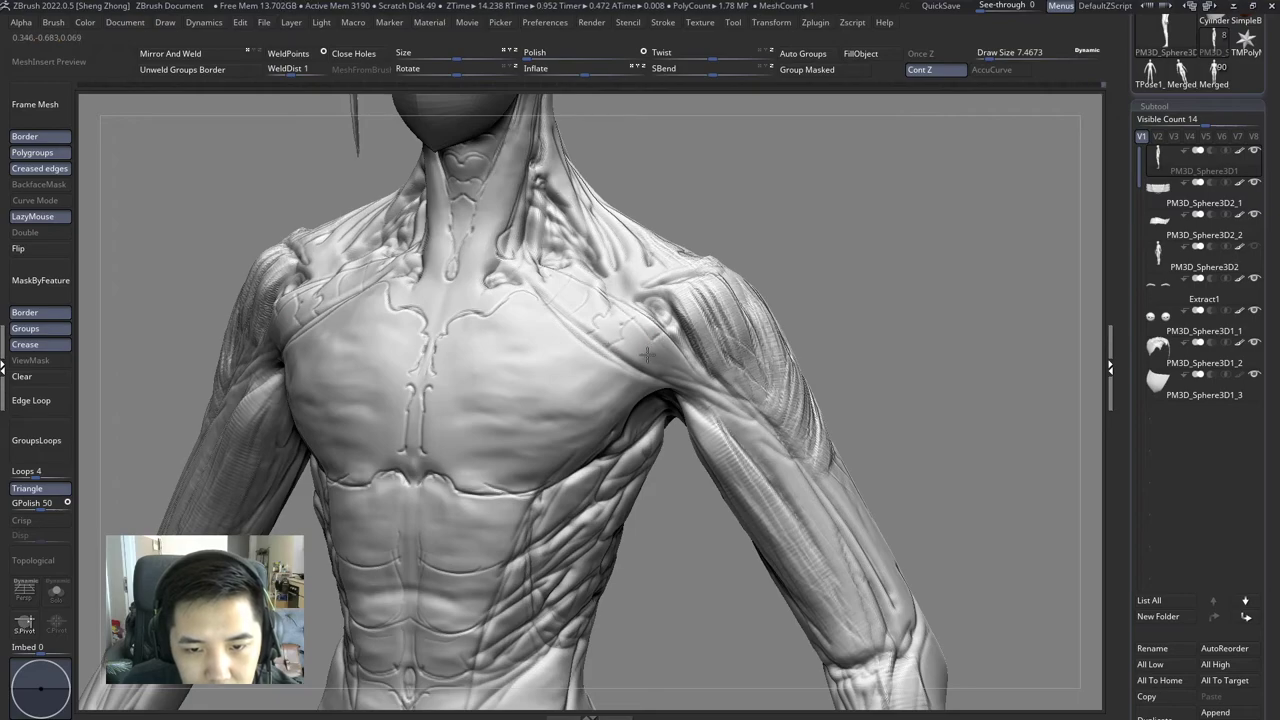
{"action": "mouse_move", "coordinate": [624, 413]}
{"action": "right_mouse_down", "text": "alt"}
{"action": "mouse_move", "coordinate": [657, 414]}
{"action": "mouse_move", "coordinate": [536, 395]}
{"action": "mouse_move", "coordinate": [749, 457]}
{"action": "mouse_move", "coordinate": [607, 376]}
{"action": "right_mouse_up", "text": "alt"}
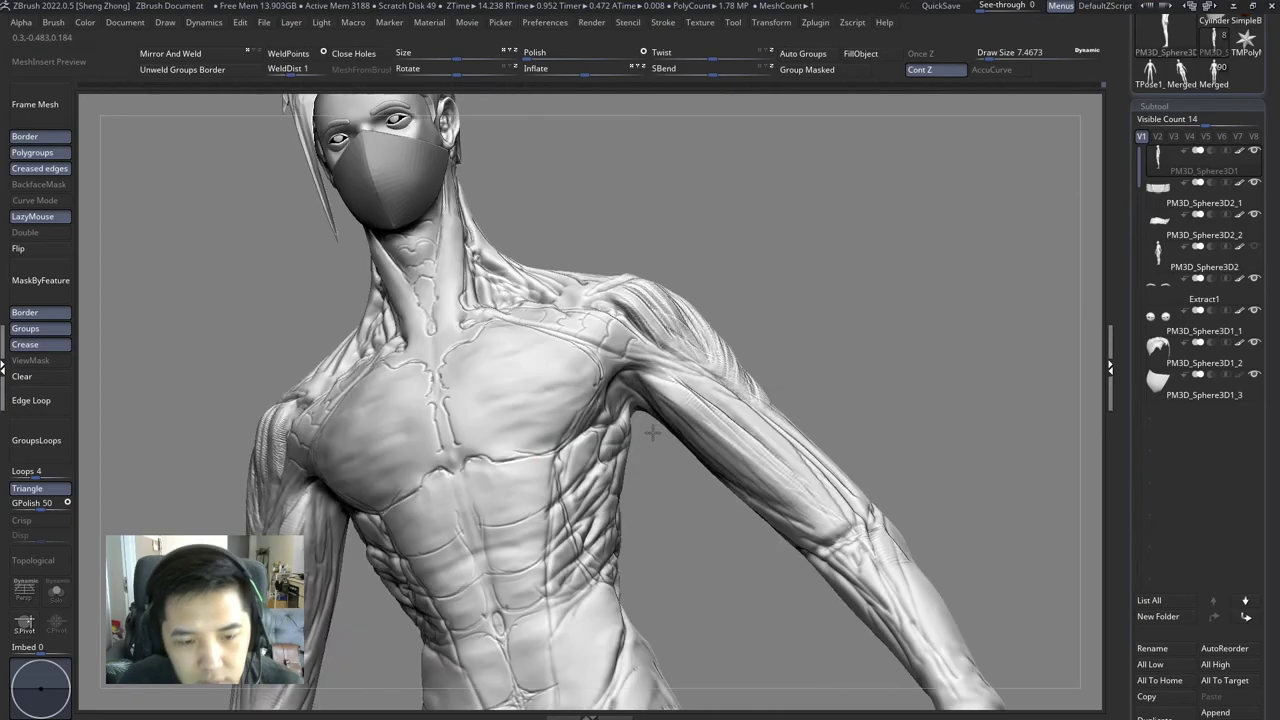
{"action": "mouse_move", "coordinate": [620, 427]}
{"action": "right_mouse_down", "text": "alt"}
{"action": "mouse_move", "coordinate": [653, 437]}
{"action": "mouse_move", "coordinate": [666, 466]}
{"action": "mouse_move", "coordinate": [583, 401]}
{"action": "mouse_move", "coordinate": [463, 437]}
{"action": "mouse_move", "coordinate": [655, 425]}
{"action": "mouse_move", "coordinate": [571, 343]}
{"action": "mouse_move", "coordinate": [557, 271]}
{"action": "right_mouse_up", "text": "alt"}
Step: Switch to a different sculpting brush and raise Draw Size to about 123.8
{"action": "key", "text": "space"}
{"action": "left_click", "coordinate": [590, 376]}
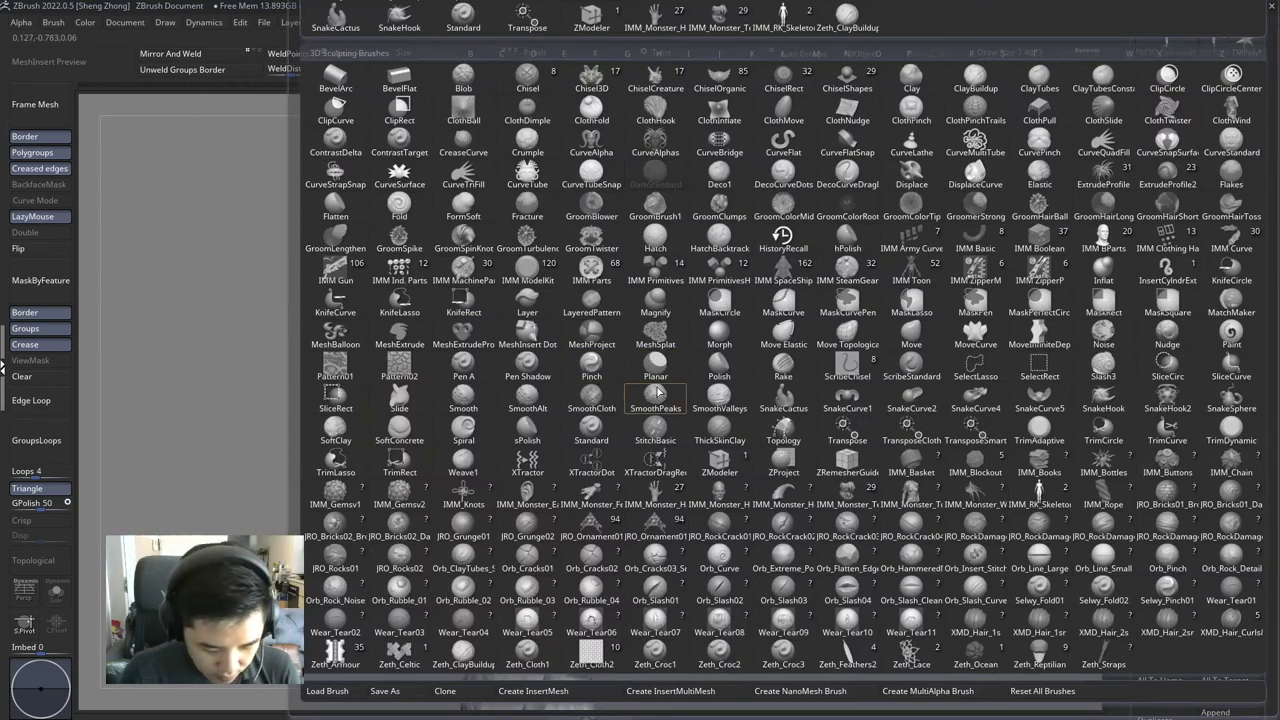
{"action": "left_click", "coordinate": [590, 376]}
{"action": "key", "text": "space"}
Step: Sculpt raised strands along the side of the neck at brush size about 124
{"action": "left_click_drag", "start_coordinate": [636, 281], "coordinate": [609, 271]}
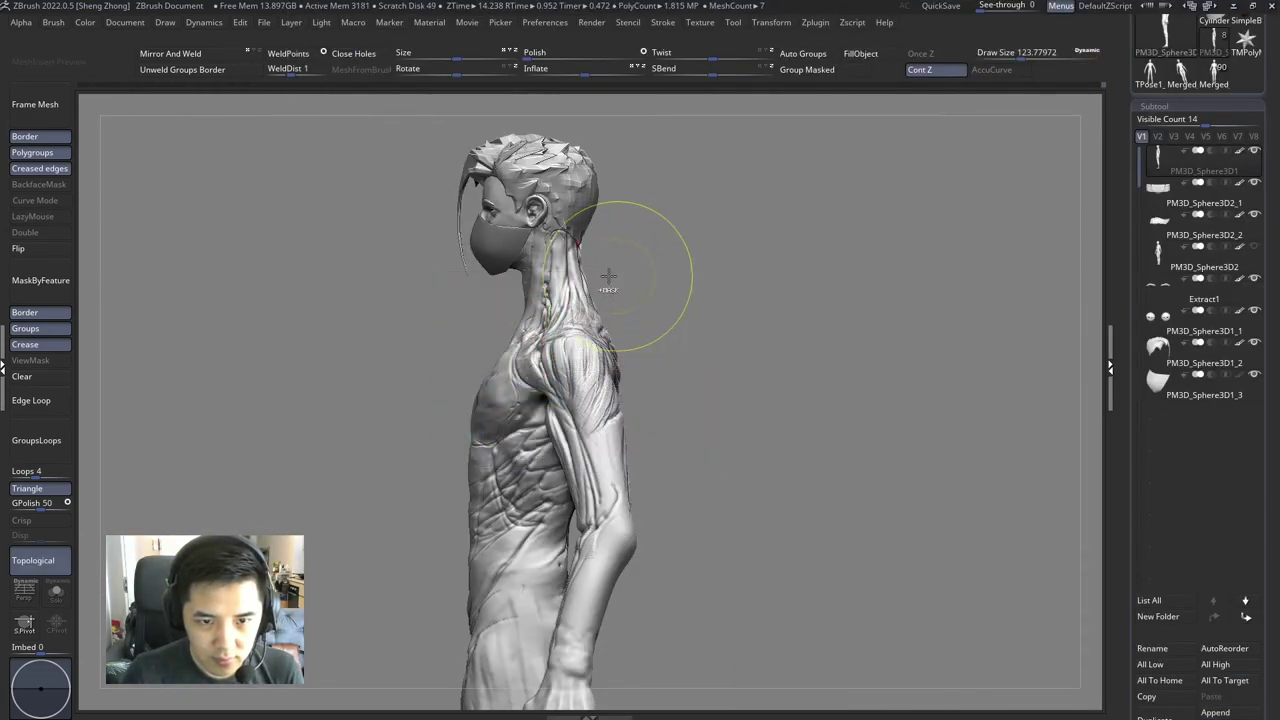
{"action": "right_click_drag", "start_coordinate": [609, 271], "coordinate": [622, 285], "text": "ctrl"}
{"action": "left_click_drag", "start_coordinate": [621, 286], "coordinate": [640, 281]}
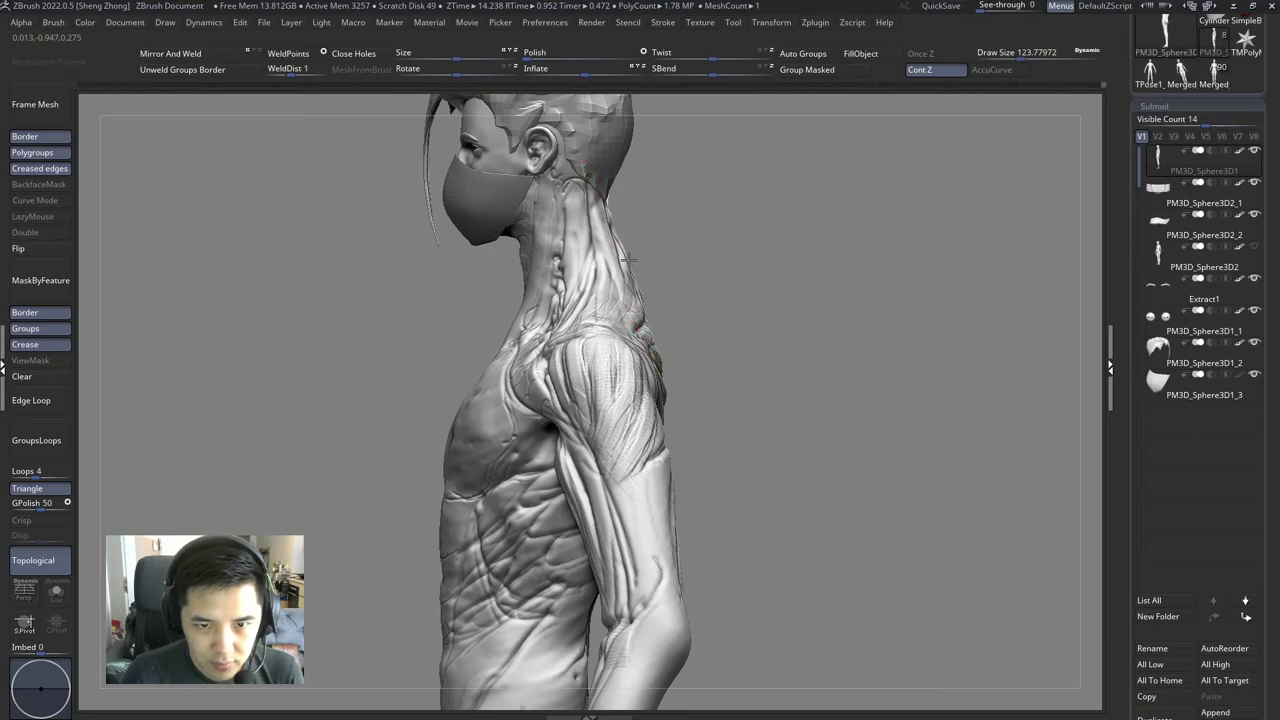
{"action": "right_click_drag", "start_coordinate": [622, 262], "coordinate": [666, 277], "text": "shift"}
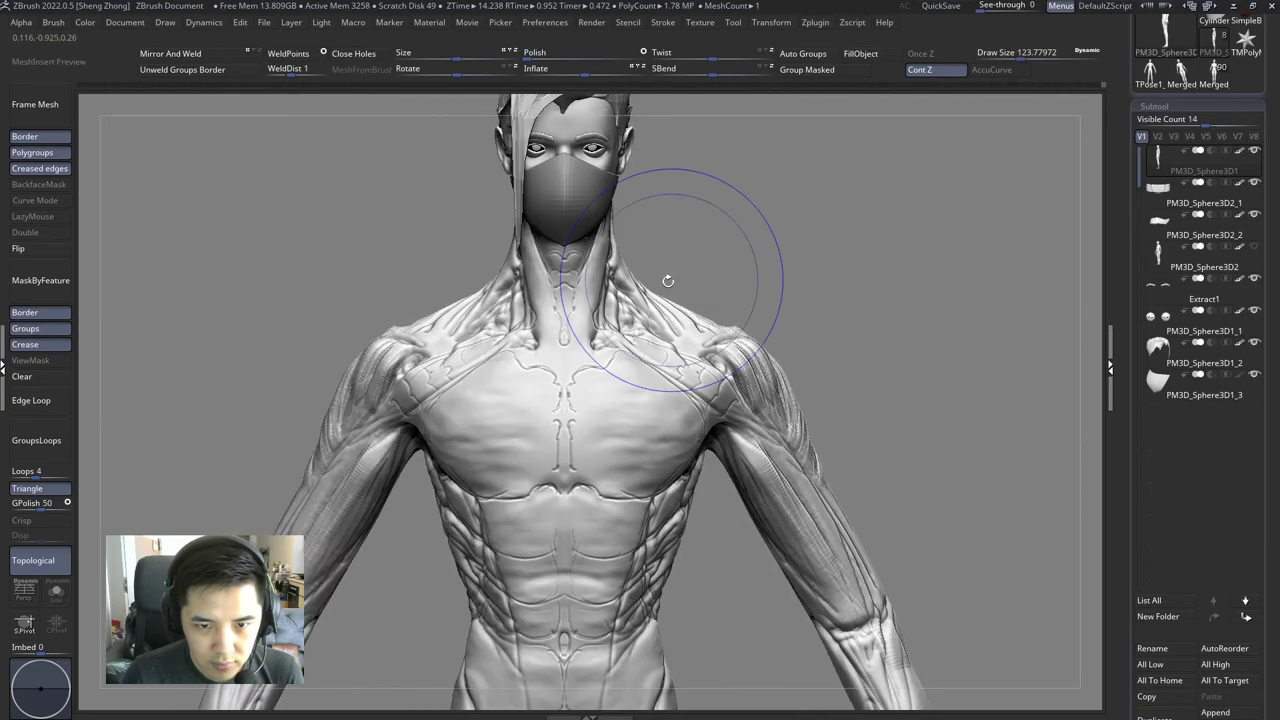
Step: Set brush size to about 68 and work strands over the neck and upper back
{"action": "key", "text": "space"}
{"action": "left_click_drag", "start_coordinate": [655, 300], "coordinate": [638, 303]}
{"action": "right_click_drag", "start_coordinate": [638, 303], "coordinate": [655, 320], "text": "ctrl"}
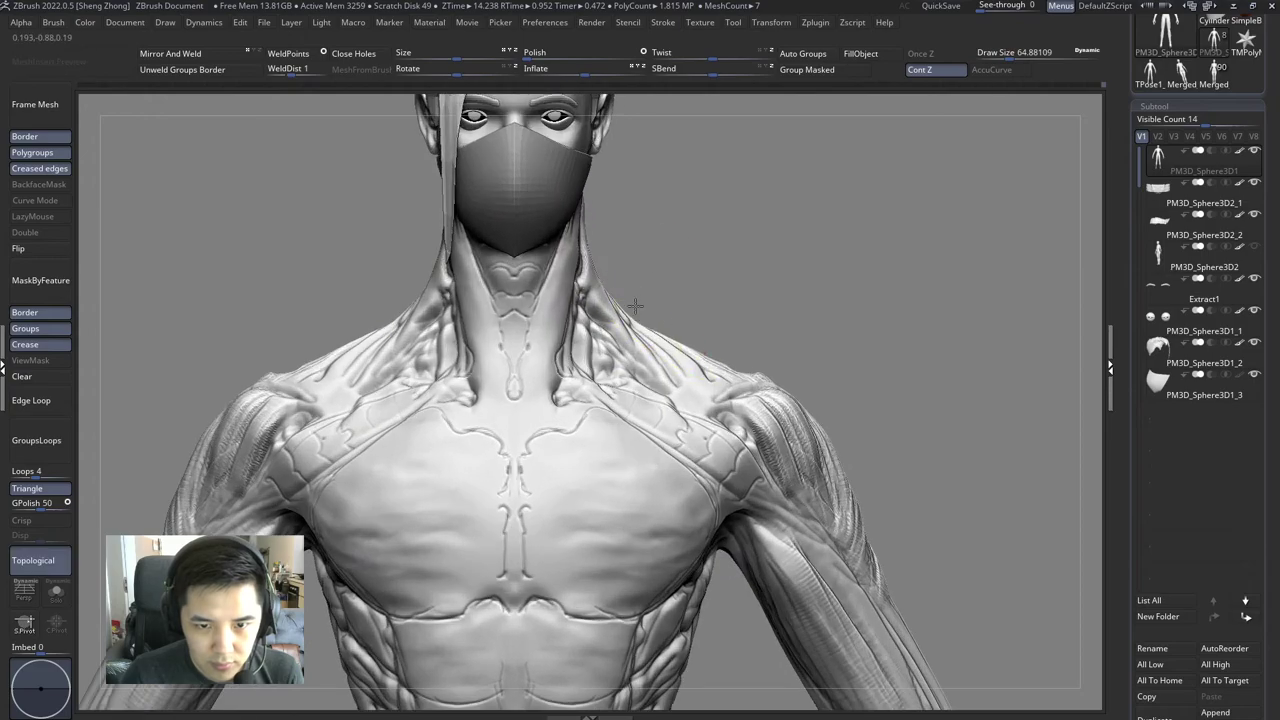
{"action": "key", "text": "space"}
{"action": "left_click_drag", "start_coordinate": [672, 331], "coordinate": [681, 331]}
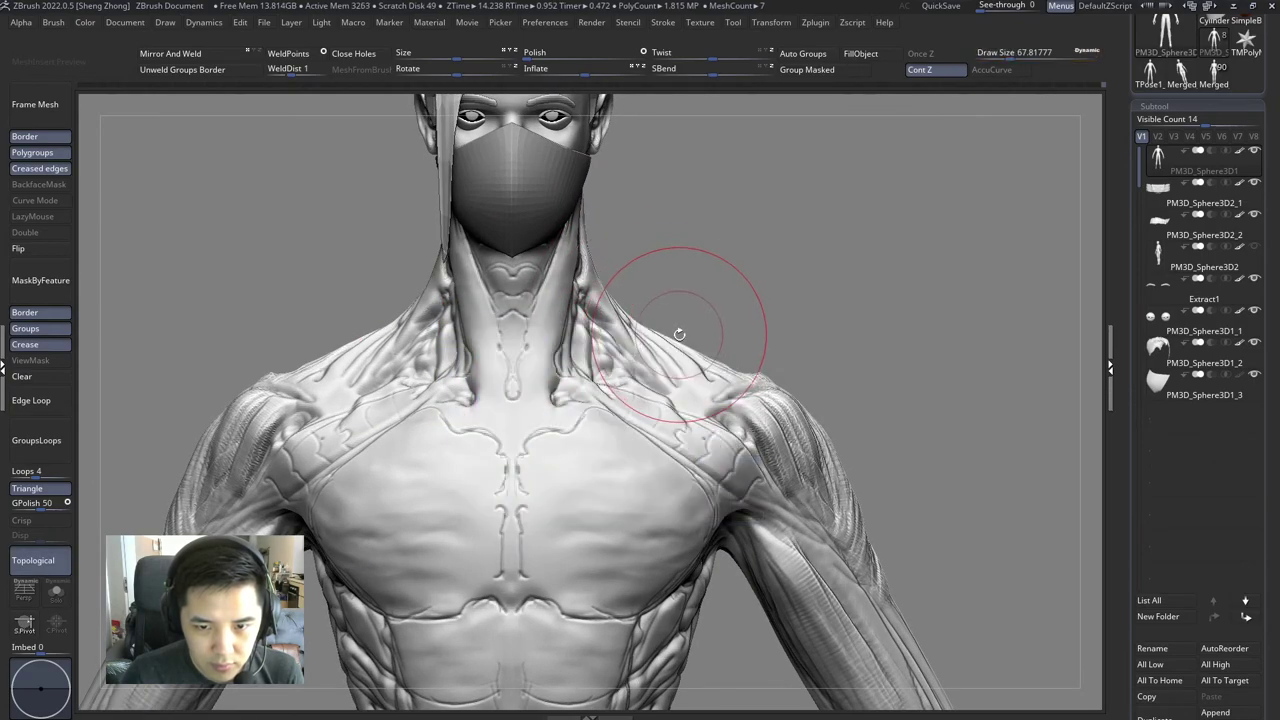
{"action": "mouse_move", "coordinate": [686, 243]}
{"action": "right_mouse_down", "text": "ctrl"}
{"action": "mouse_move", "coordinate": [463, 288]}
{"action": "mouse_move", "coordinate": [682, 338]}
{"action": "mouse_move", "coordinate": [690, 300]}
{"action": "right_mouse_up", "text": "ctrl"}
{"action": "left_click_drag", "start_coordinate": [690, 250], "coordinate": [667, 365]}
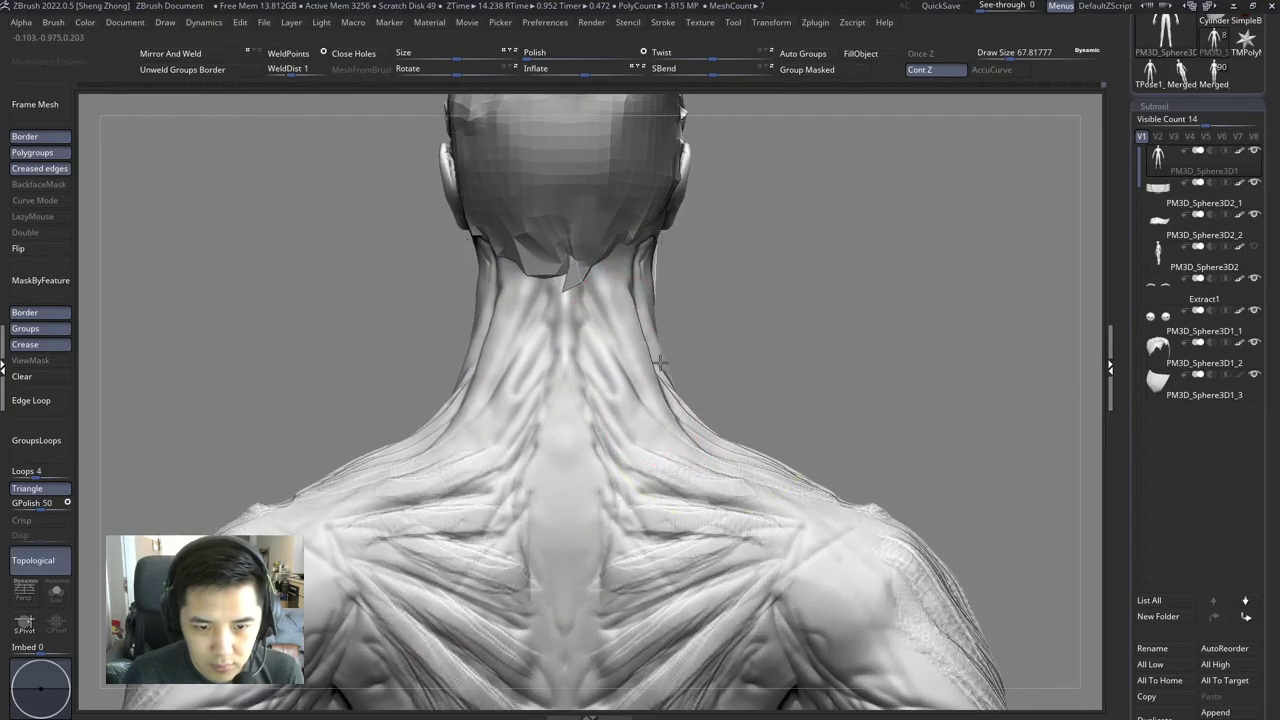
{"action": "mouse_move", "coordinate": [660, 365]}
{"action": "right_mouse_down", "text": "ctrl"}
{"action": "mouse_move", "coordinate": [480, 349]}
{"action": "mouse_move", "coordinate": [494, 371]}
{"action": "mouse_move", "coordinate": [668, 374]}
{"action": "right_mouse_up", "text": "ctrl"}
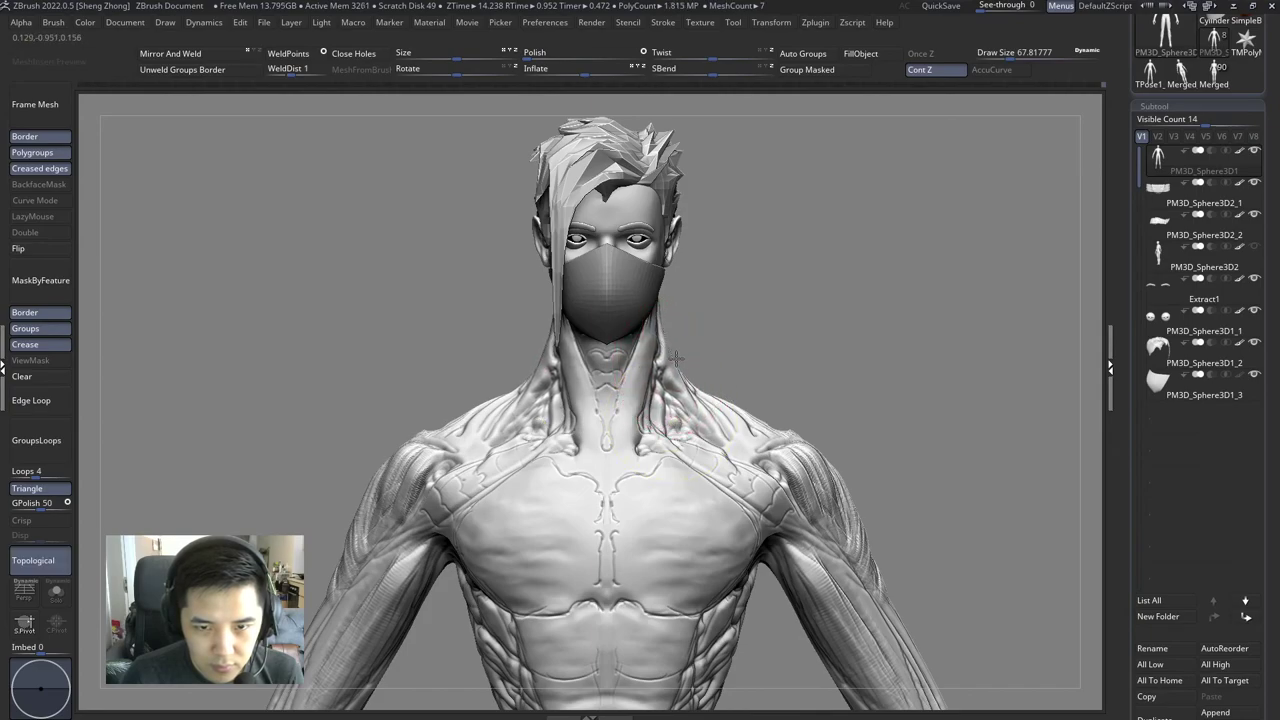
{"action": "mouse_move", "coordinate": [677, 360]}
{"action": "right_mouse_down", "text": "ctrl"}
{"action": "mouse_move", "coordinate": [474, 331]}
{"action": "mouse_move", "coordinate": [811, 400]}
{"action": "mouse_move", "coordinate": [520, 360]}
{"action": "mouse_move", "coordinate": [660, 383]}
{"action": "mouse_move", "coordinate": [643, 414]}
{"action": "mouse_move", "coordinate": [663, 371]}
{"action": "right_mouse_up", "text": "ctrl"}
Step: Draw a strand curve on the neck and set brush size to about 77
{"action": "left_click", "coordinate": [692, 380]}
{"action": "right_click", "coordinate": [660, 383]}
{"action": "right_click", "coordinate": [695, 386]}
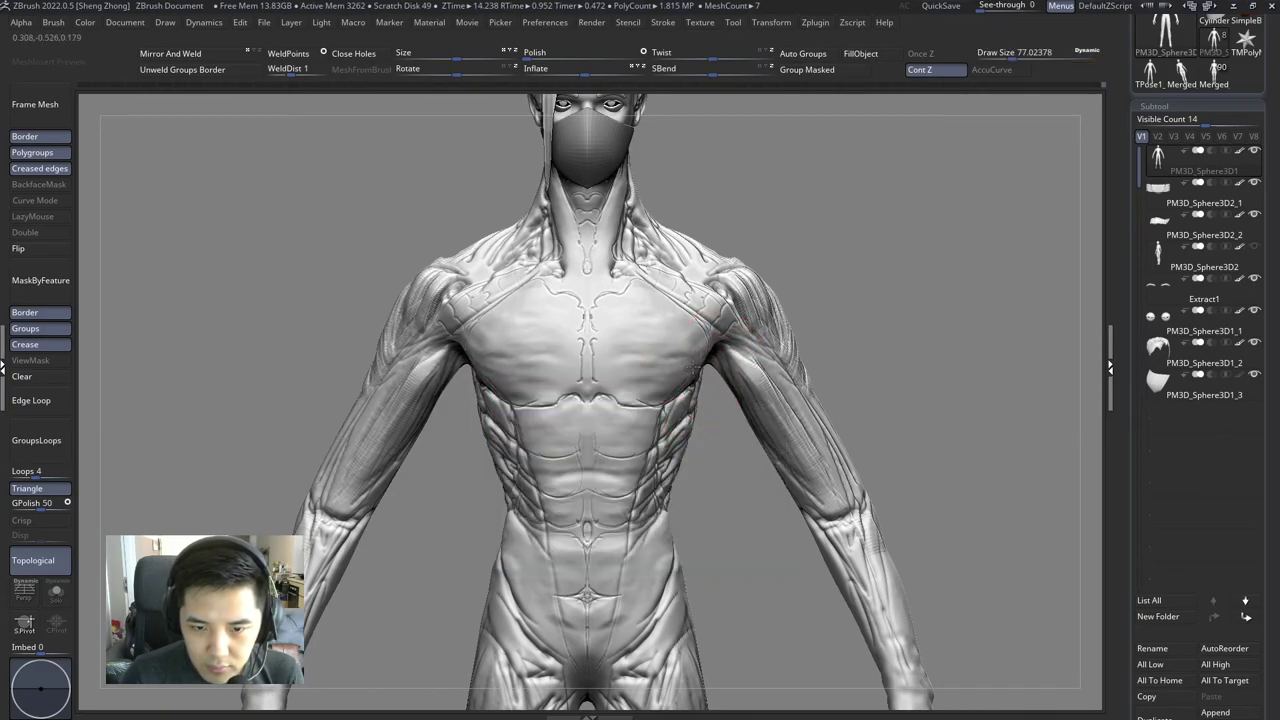
Step: Sculpt a vein stroke along the left upper arm
{"action": "right_click_drag", "start_coordinate": [694, 366], "coordinate": [745, 346], "text": "alt"}
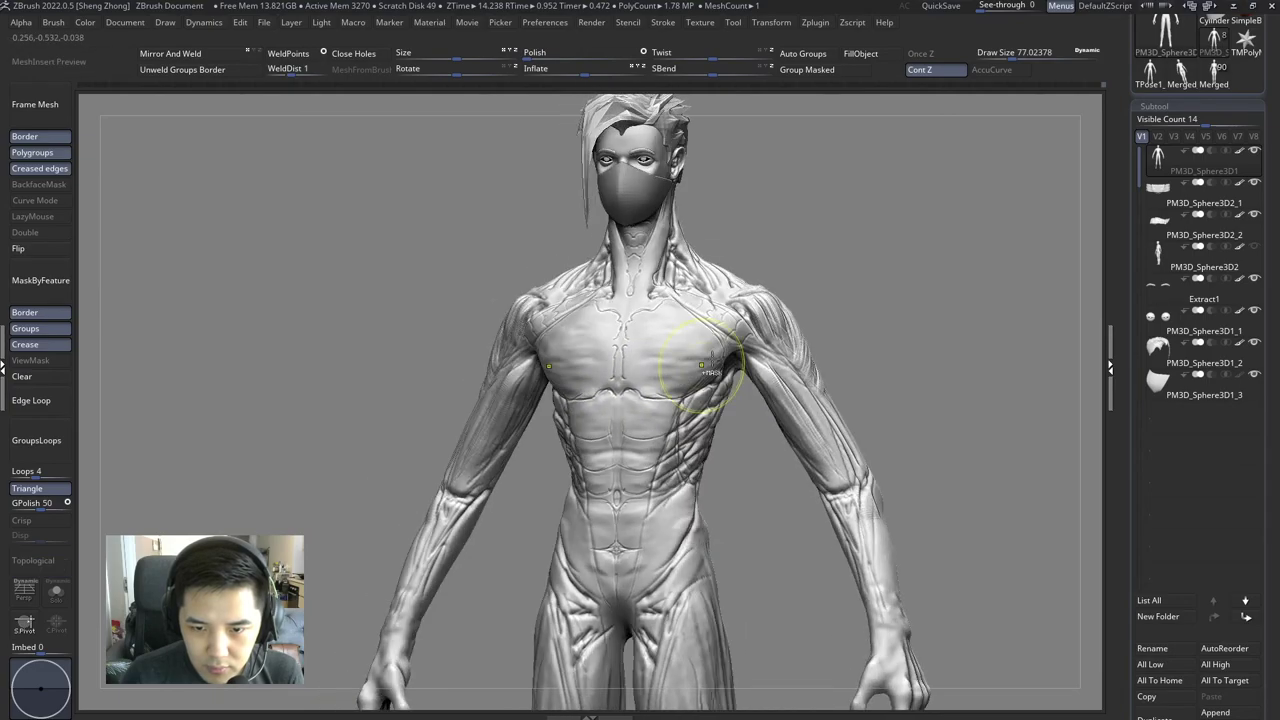
{"action": "key", "text": "space"}
{"action": "mouse_move", "coordinate": [748, 328]}
{"action": "right_mouse_down"}
{"action": "mouse_move", "coordinate": [763, 345]}
{"action": "mouse_move", "coordinate": [708, 386]}
{"action": "mouse_move", "coordinate": [718, 405]}
{"action": "mouse_move", "coordinate": [700, 420]}
{"action": "mouse_move", "coordinate": [603, 414]}
{"action": "mouse_move", "coordinate": [650, 402]}
{"action": "mouse_move", "coordinate": [662, 414]}
{"action": "mouse_move", "coordinate": [576, 382]}
{"action": "mouse_move", "coordinate": [530, 398]}
{"action": "right_mouse_up"}
{"action": "key", "text": "f"}
{"action": "right_click", "coordinate": [662, 414]}
{"action": "left_click_drag", "start_coordinate": [520, 440], "coordinate": [541, 381]}
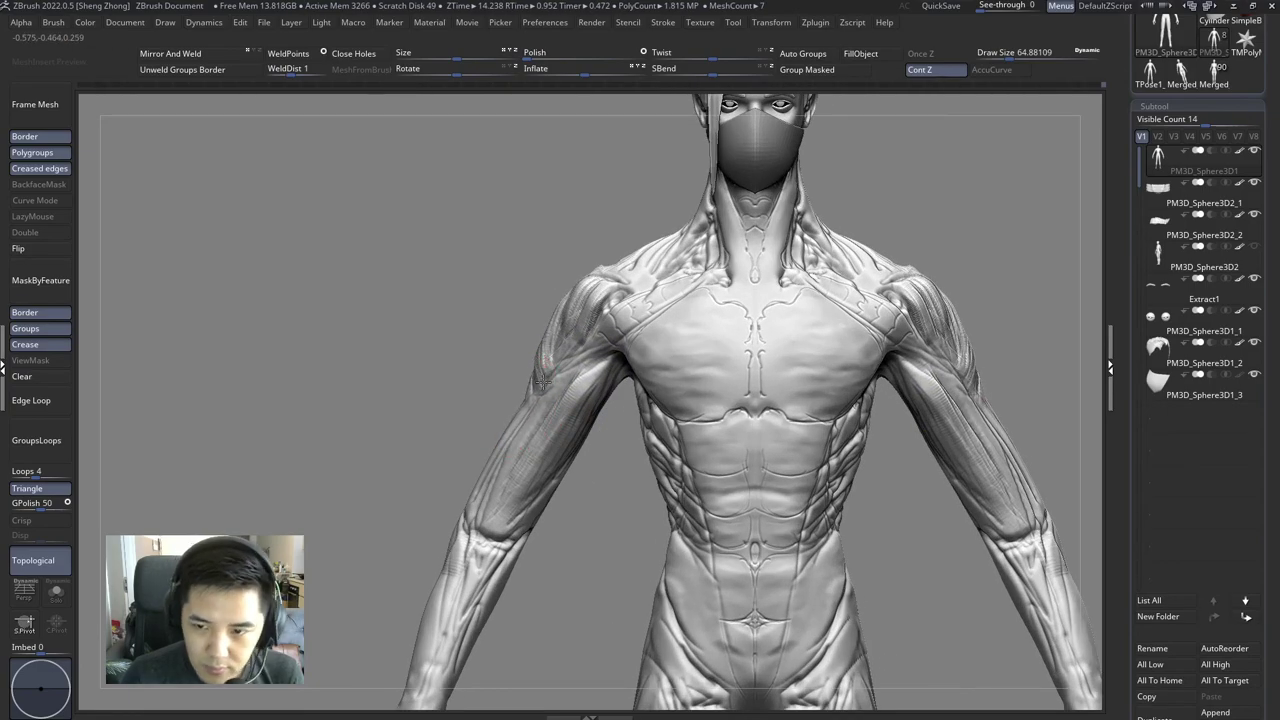
Step: Raise brush size to about 90, turn off Topological, and stroke veins on the right upper arm
{"action": "right_click_drag", "start_coordinate": [541, 381], "coordinate": [371, 387], "text": "alt"}
{"action": "right_click", "coordinate": [760, 400]}
{"action": "left_click_drag", "start_coordinate": [760, 362], "coordinate": [795, 362]}
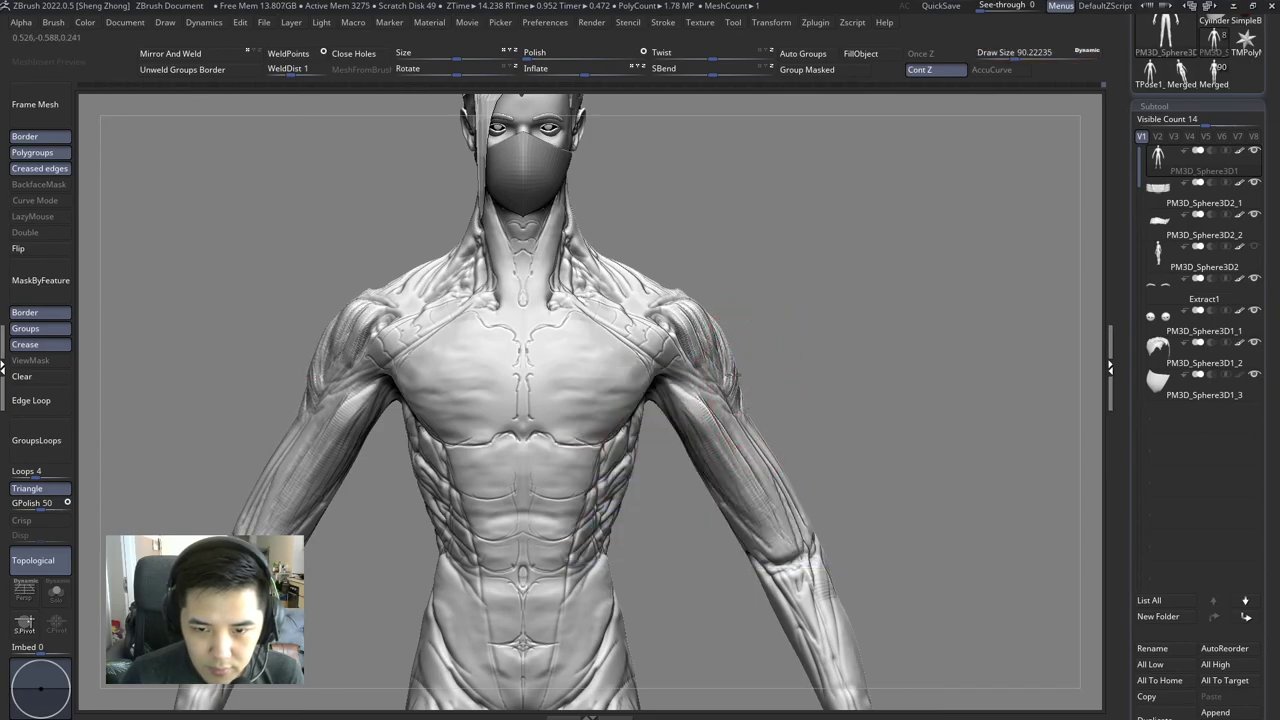
{"action": "left_click", "coordinate": [33, 560]}
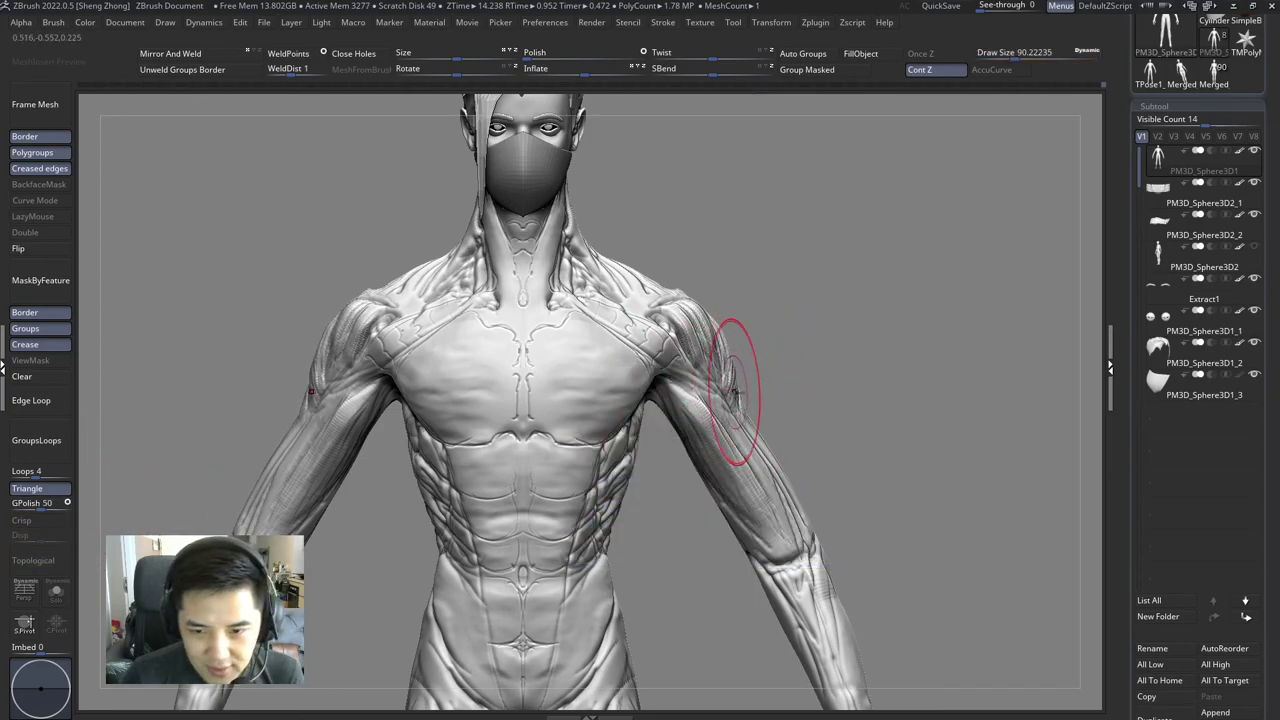
{"action": "left_click_drag", "start_coordinate": [735, 392], "coordinate": [733, 388]}
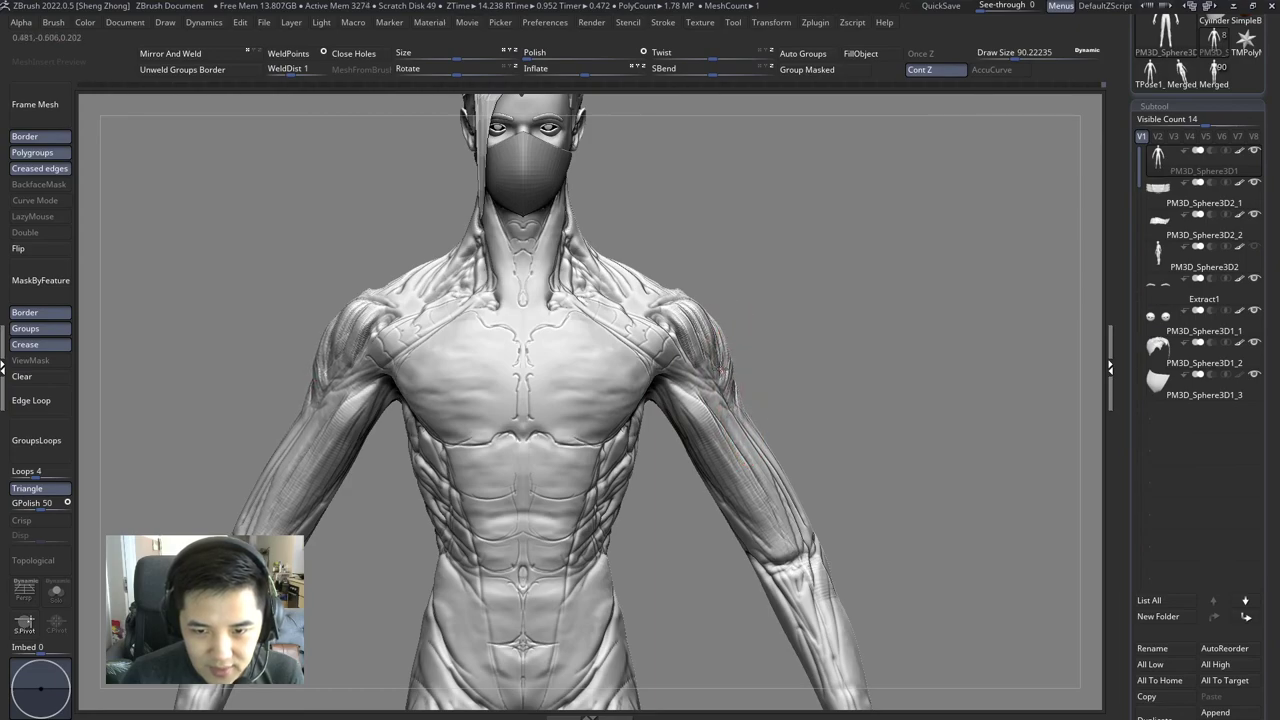
{"action": "right_click_drag", "start_coordinate": [695, 362], "coordinate": [430, 343], "text": "ctrl"}
Step: Shrink Draw Size to 5 and frame the upper body
{"action": "right_click", "coordinate": [440, 340]}
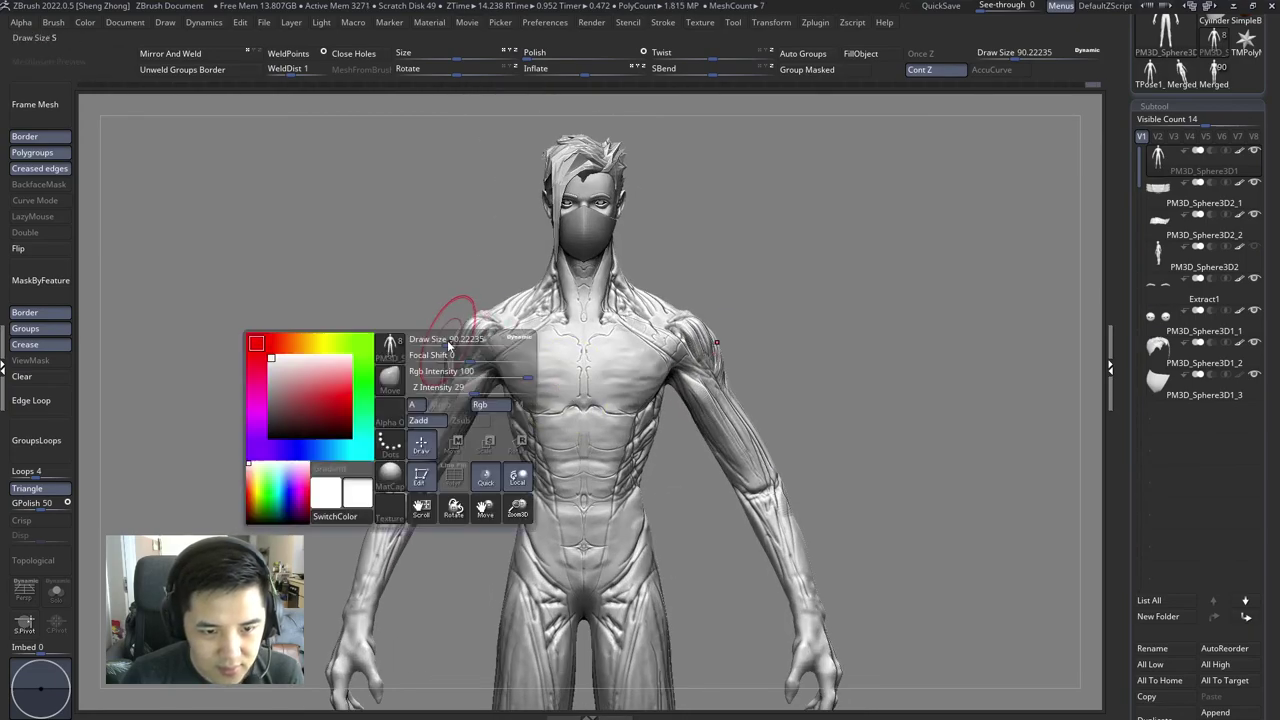
{"action": "left_click_drag", "start_coordinate": [470, 312], "coordinate": [440, 312]}
{"action": "key", "text": "Return"}
{"action": "right_click_drag", "start_coordinate": [451, 342], "coordinate": [700, 362], "text": "ctrl"}
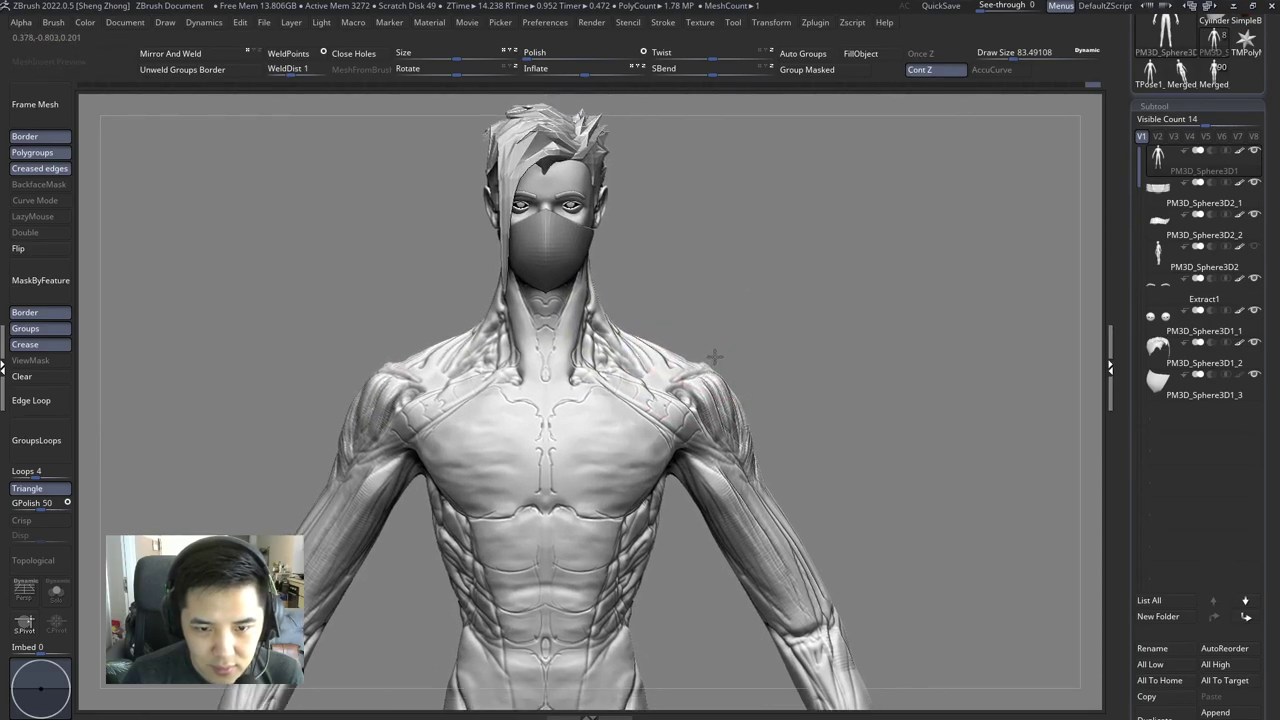
{"action": "key", "text": "f"}
{"action": "right_click_drag", "start_coordinate": [543, 337], "coordinate": [683, 405], "text": "ctrl"}
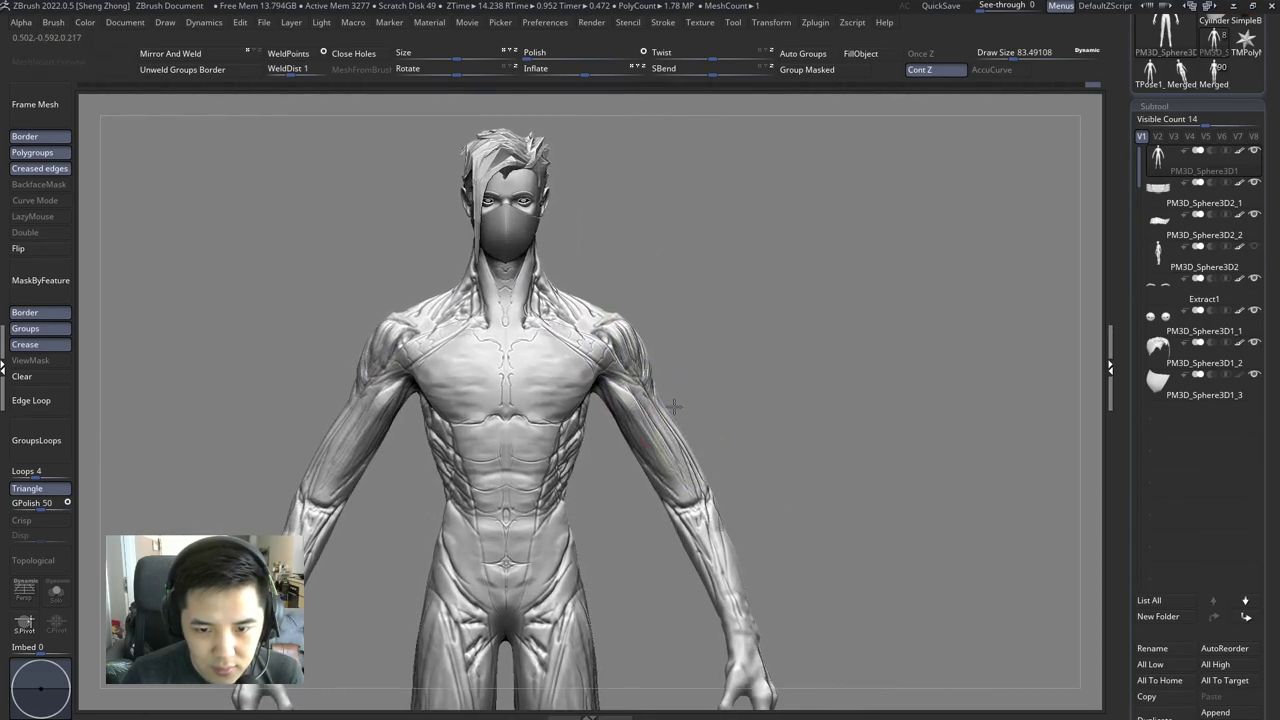
Step: Set Draw Size to about 123.8 and reframe for veins along the right forearm
{"action": "key", "text": "space"}
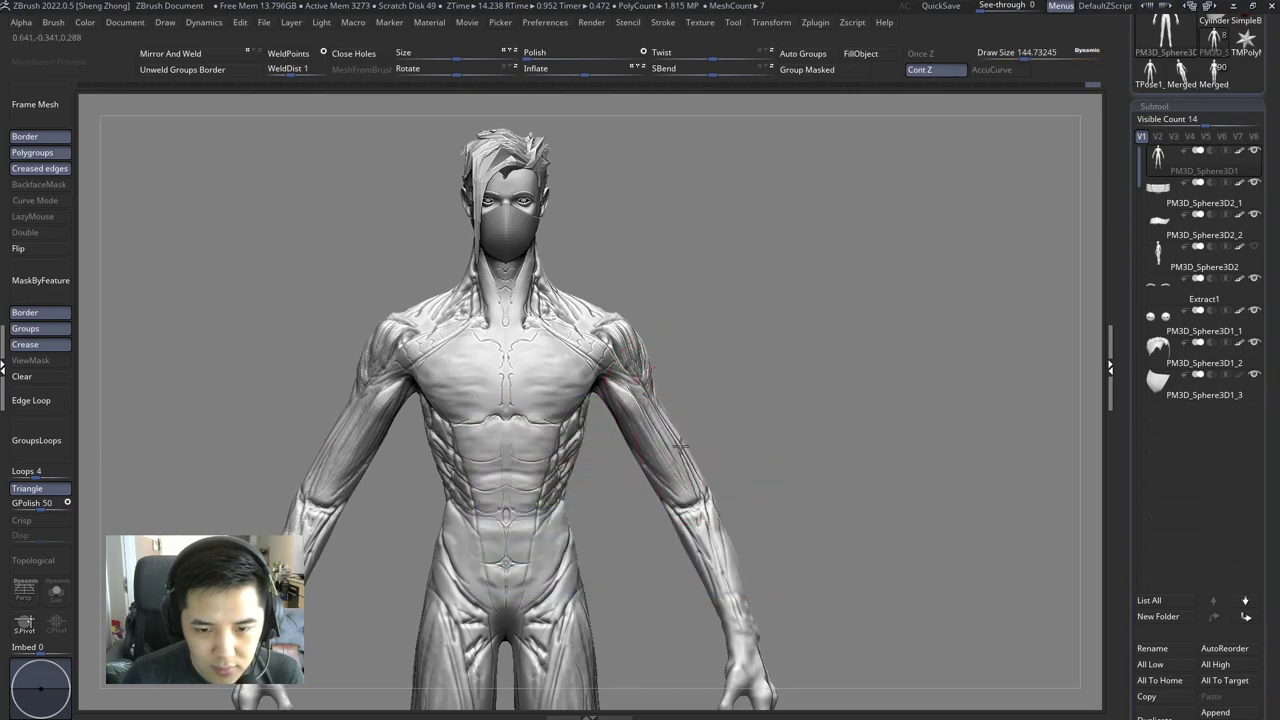
{"action": "mouse_move", "coordinate": [695, 470]}
{"action": "right_mouse_down", "text": "alt"}
{"action": "mouse_move", "coordinate": [675, 442]}
{"action": "mouse_move", "coordinate": [715, 480]}
{"action": "right_mouse_up", "text": "alt"}
{"action": "key", "text": "space"}
{"action": "key", "text": "f"}
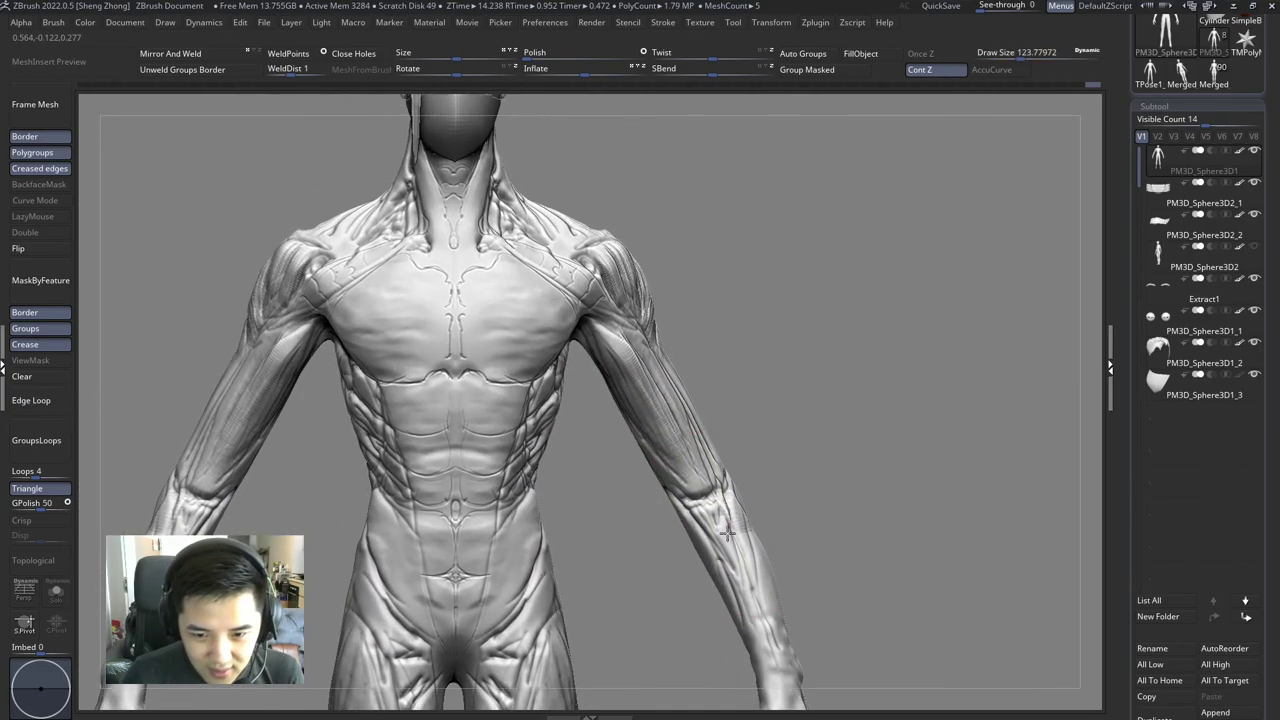
Step: Raise Draw Size to about 167, view the full figure, and Alt+Tab to another program
{"action": "key", "text": "f"}
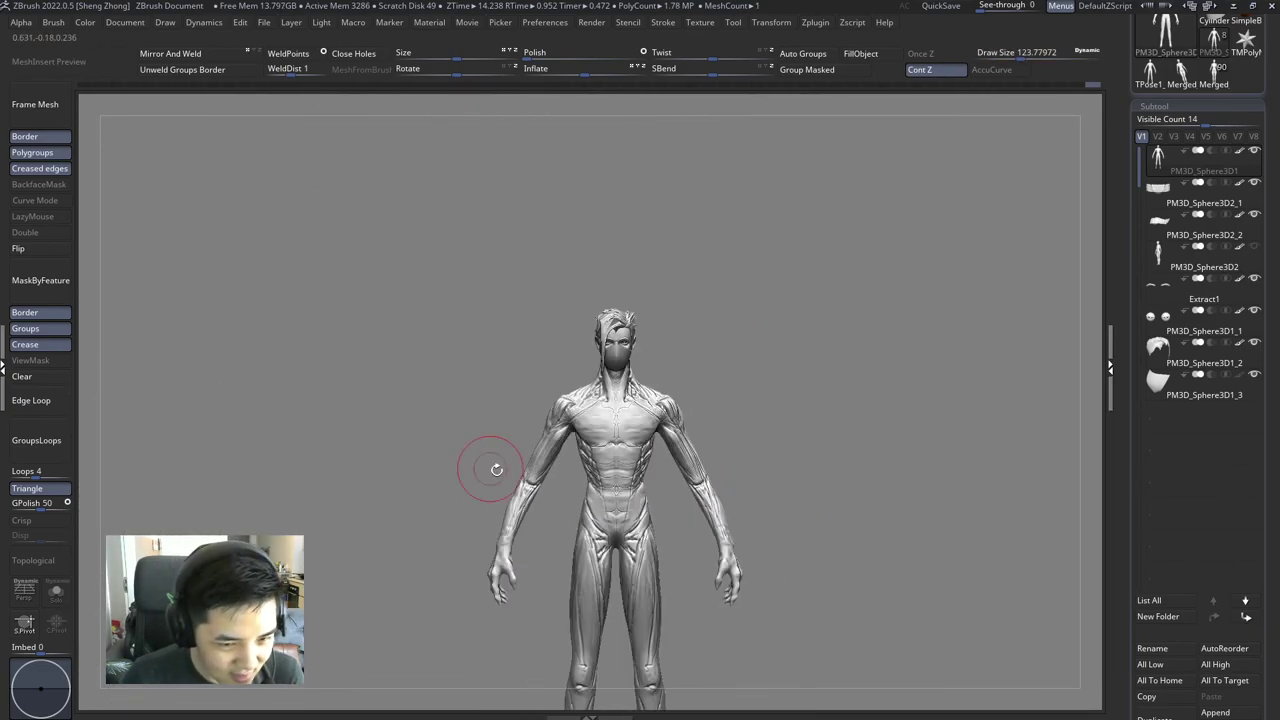
{"action": "right_click_drag", "start_coordinate": [700, 470], "coordinate": [710, 443], "text": "alt"}
{"action": "key", "text": "space"}
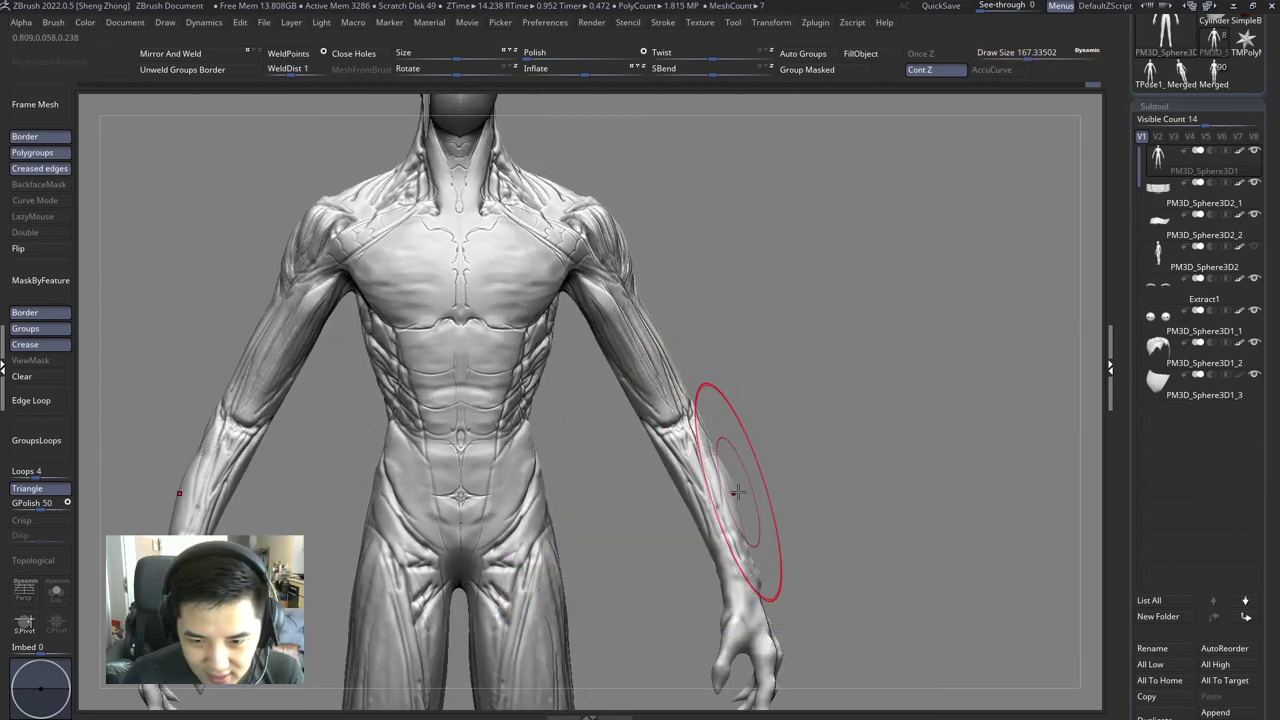
{"action": "key", "text": "f"}
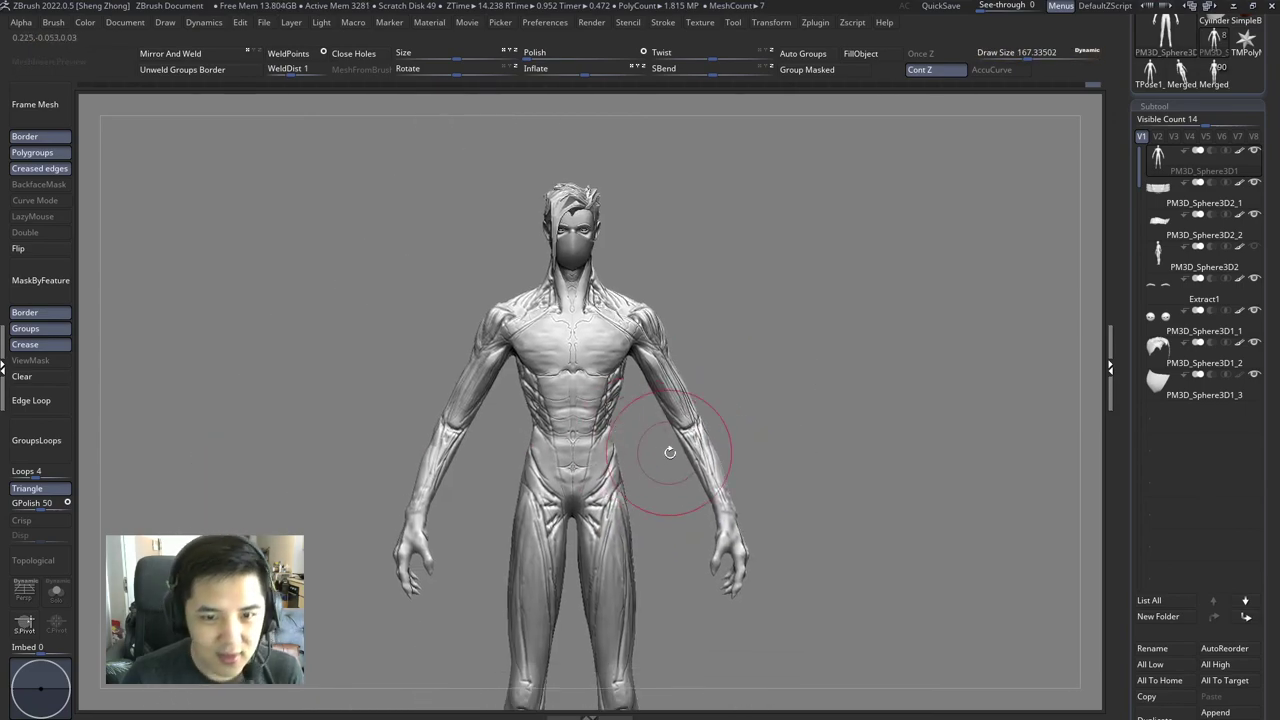
{"action": "left_click_drag", "start_coordinate": [648, 449], "coordinate": [743, 494]}
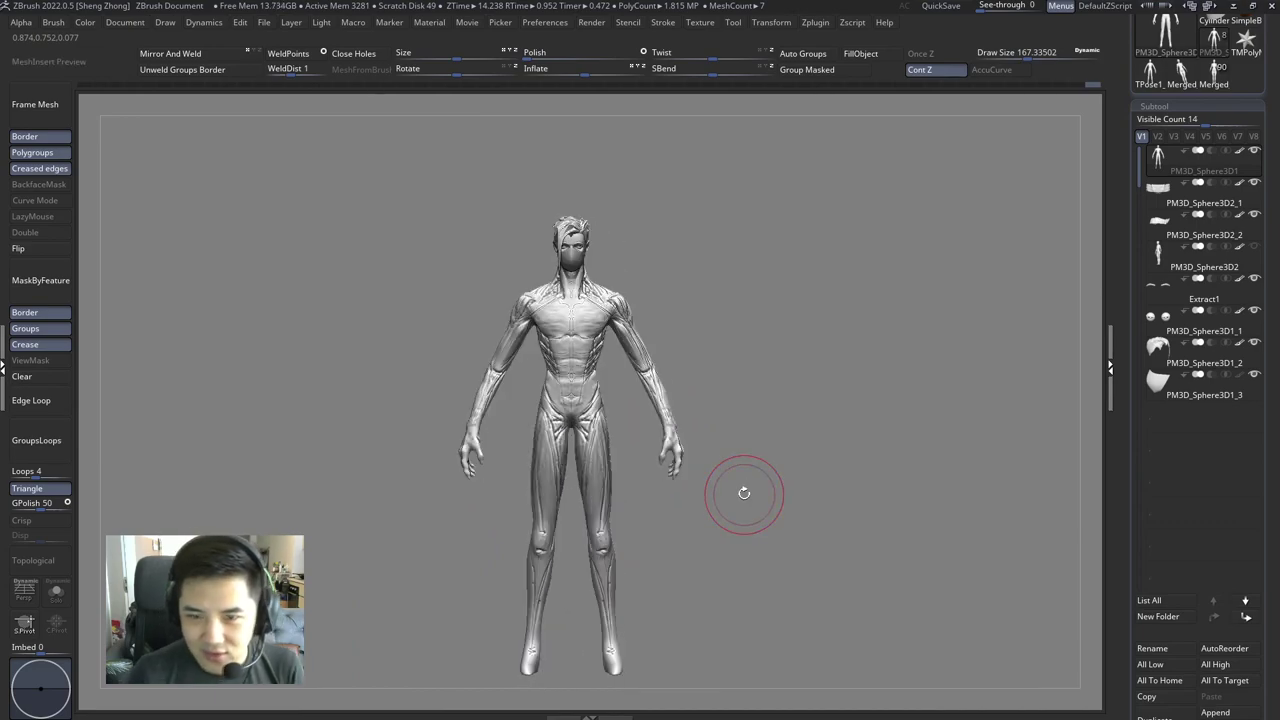
{"action": "key", "text": "alt+Tab"}
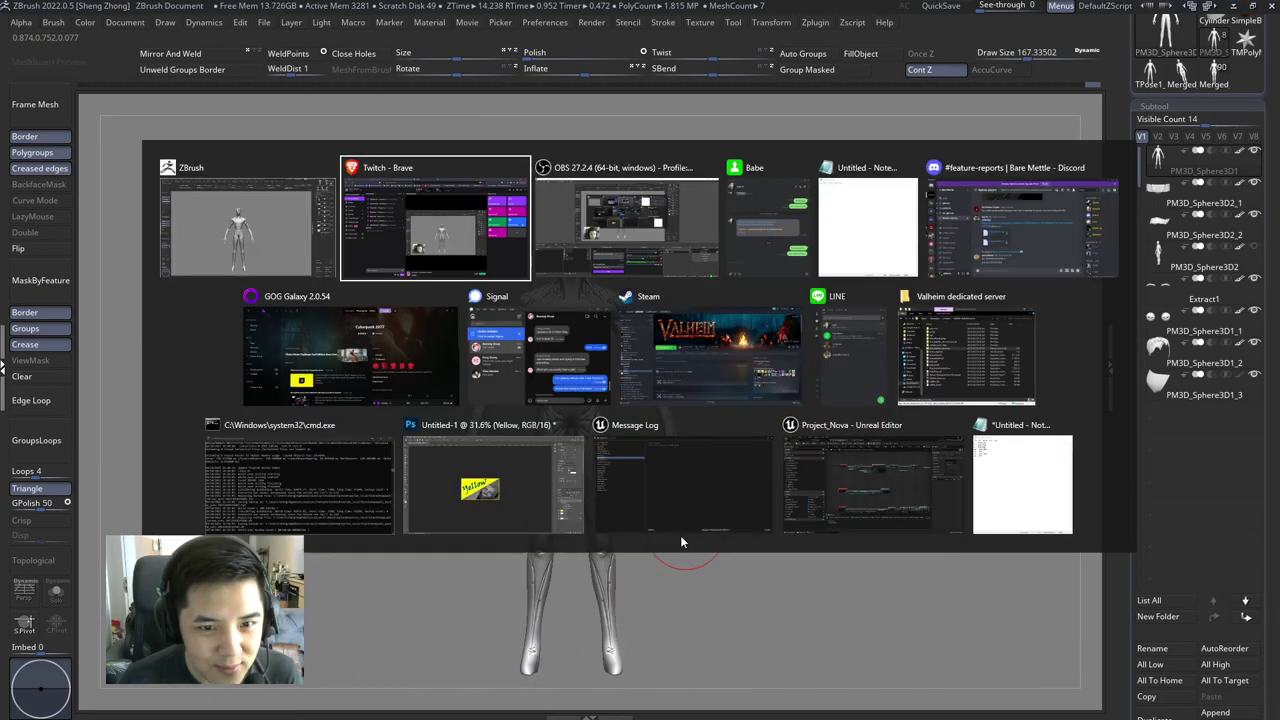